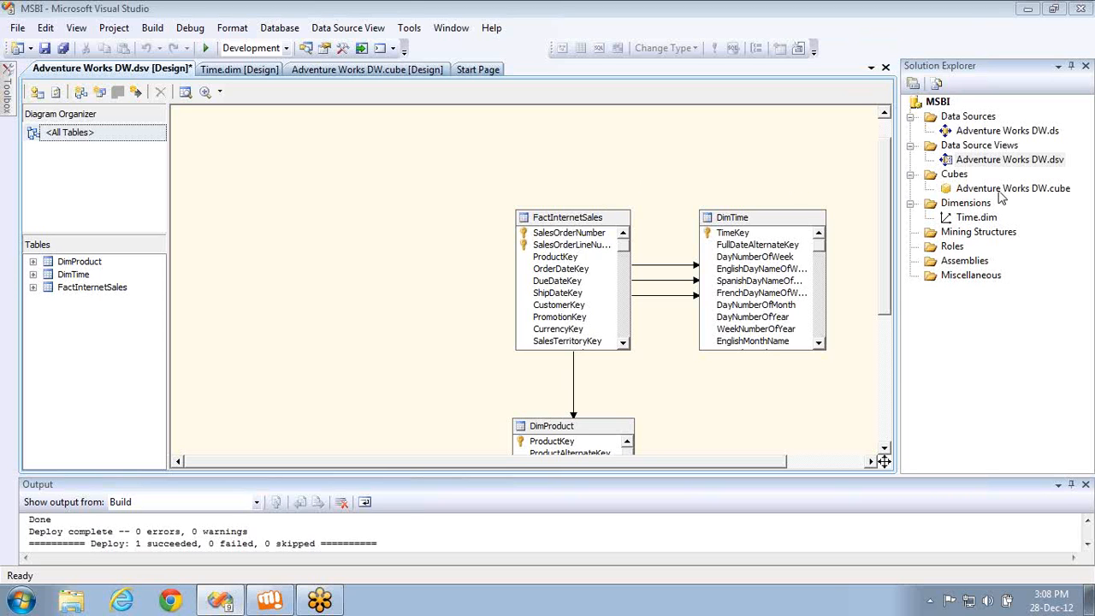
# Open the Time dimension's design and rename its hierarchy as Calendar Hier
pyautogui.click(984, 219)
pyautogui.doubleClick(984, 219)
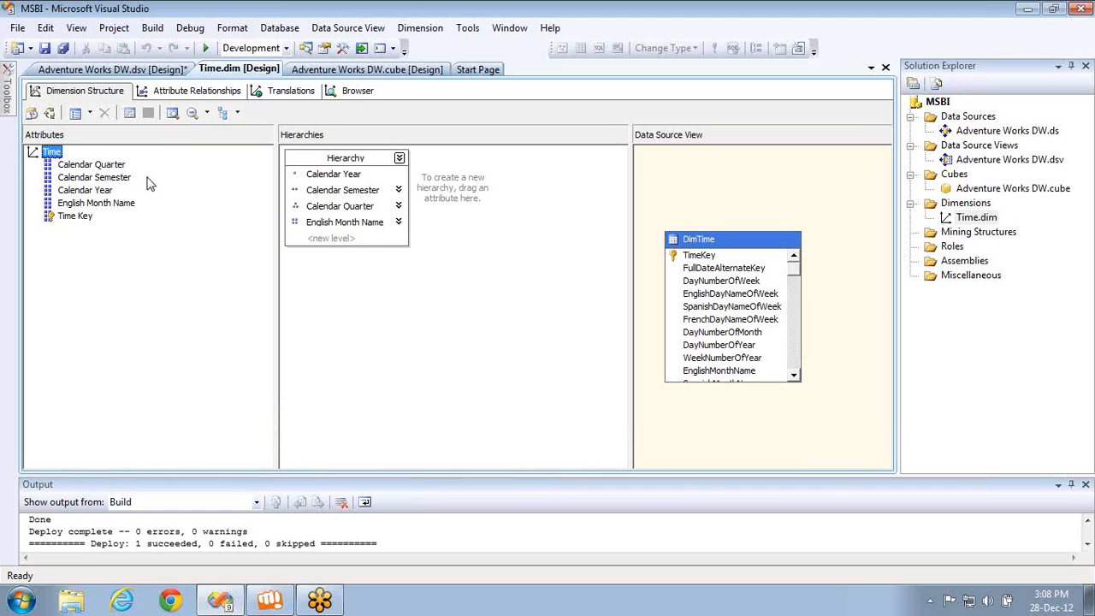
pyautogui.click(101, 178)
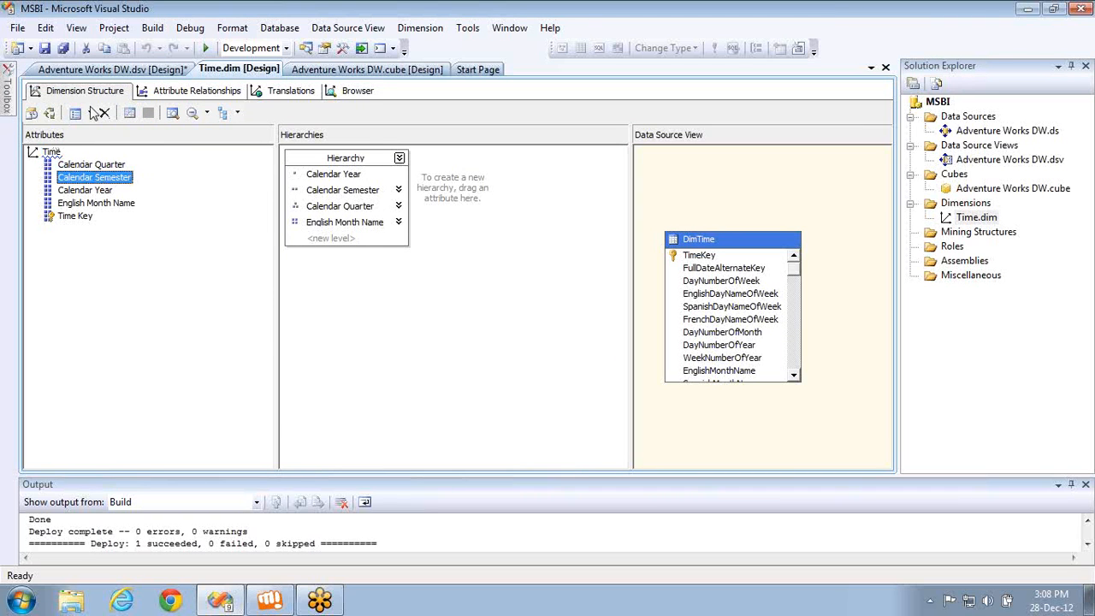
pyautogui.click(348, 161)
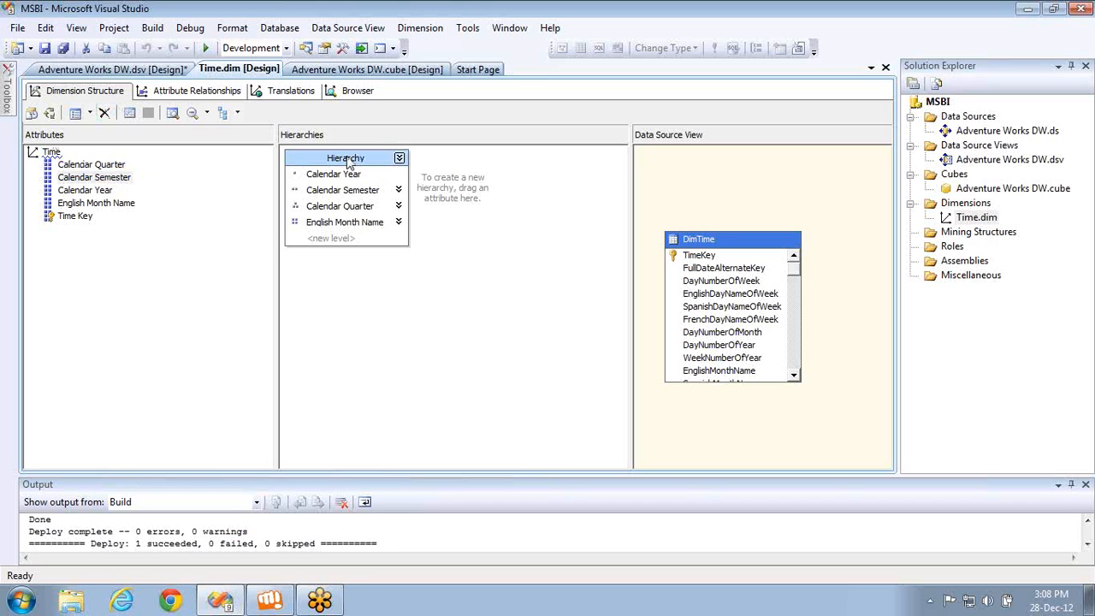
pyautogui.click(345, 158)
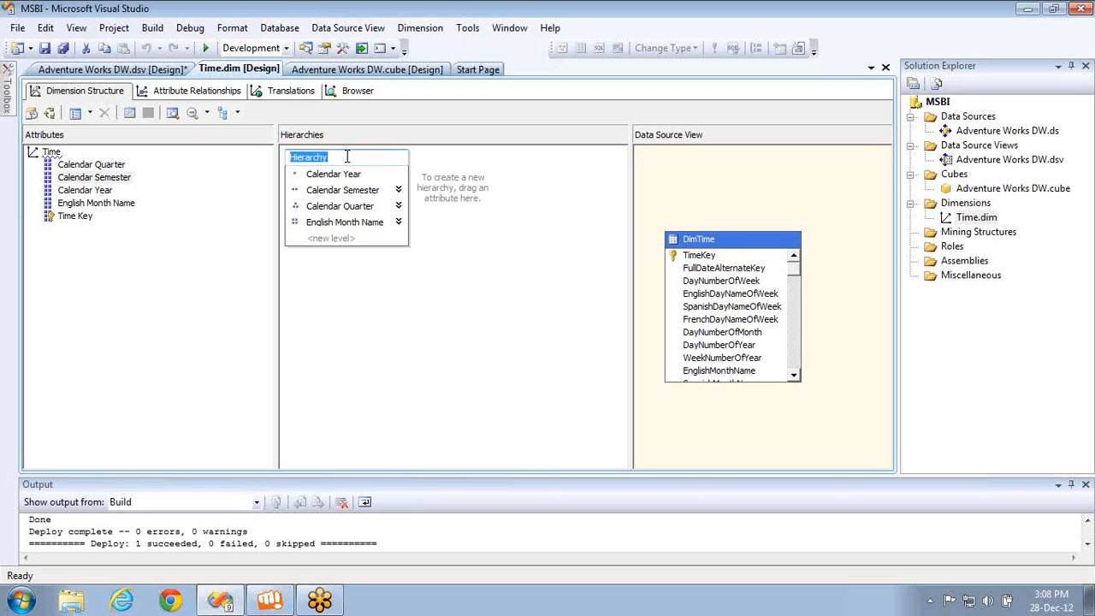
pyautogui.write('C')
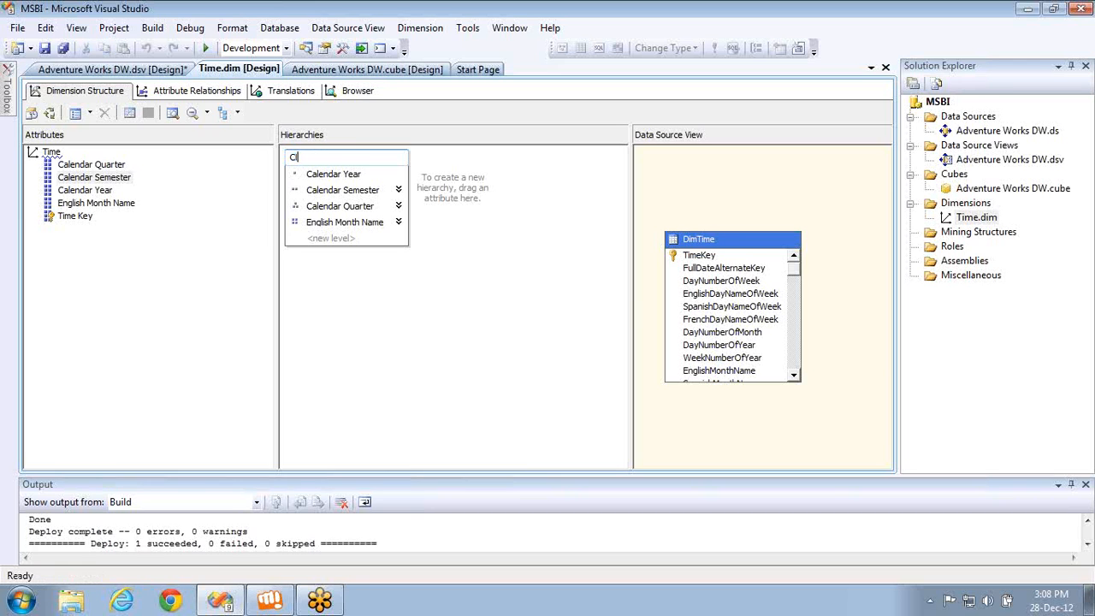
pyautogui.write('alendar Hier')
pyautogui.press('Return')
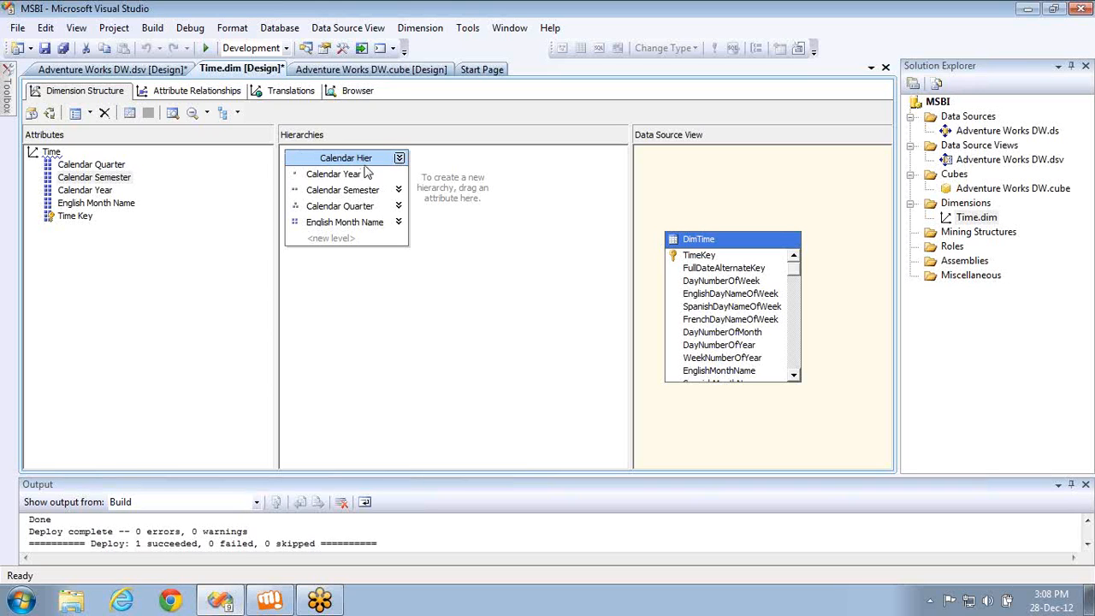
pyautogui.click(366, 160)
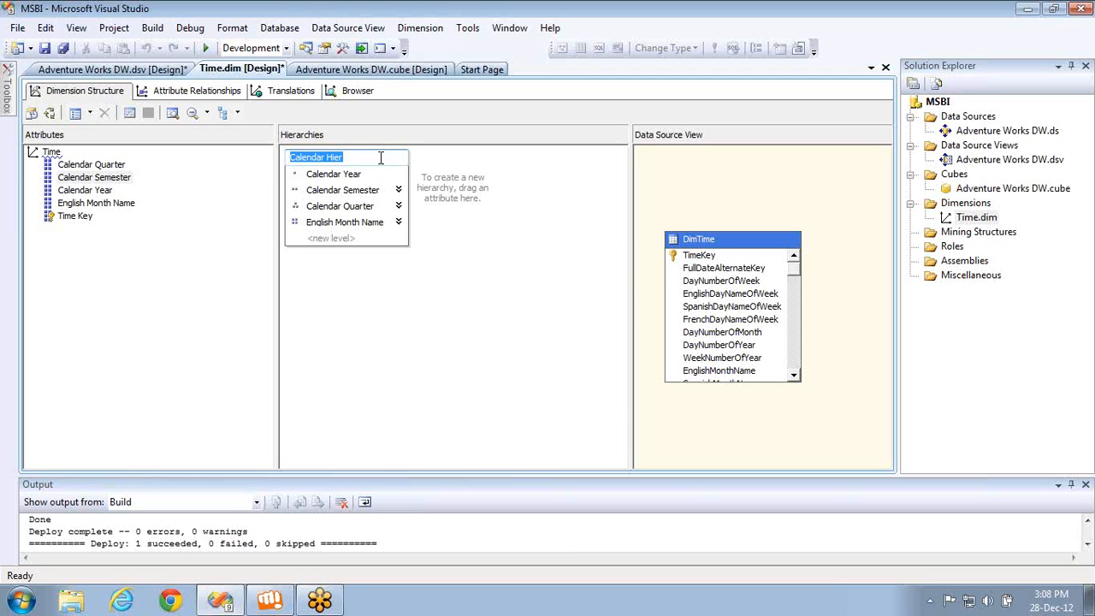
pyautogui.click(492, 205)
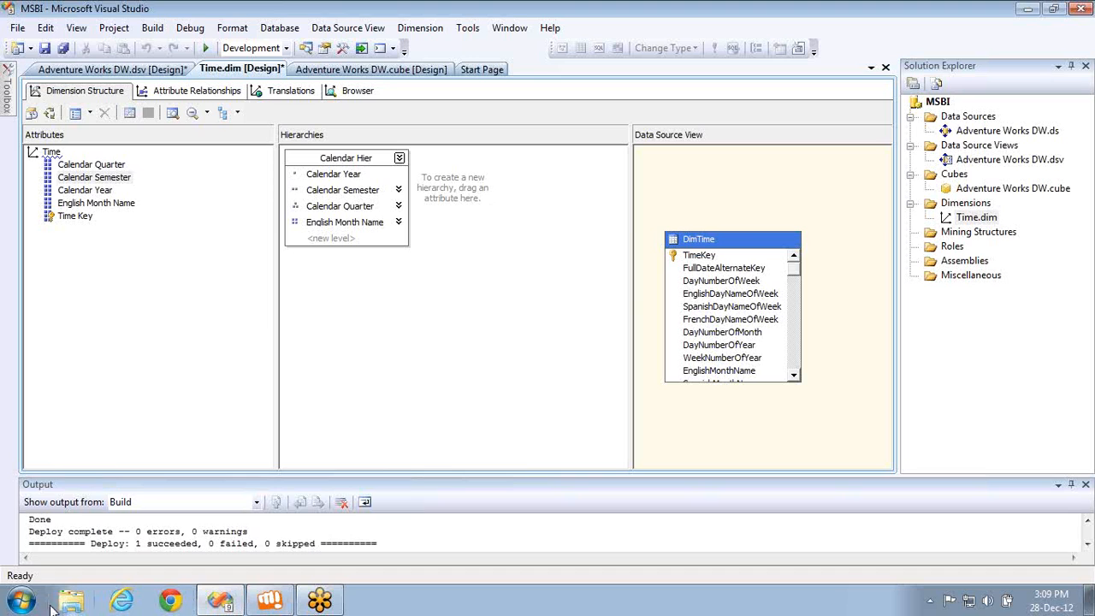
# Launch Excel with a blank workbook for an employee example
pyautogui.press('super+r')
pyautogui.press('Down')
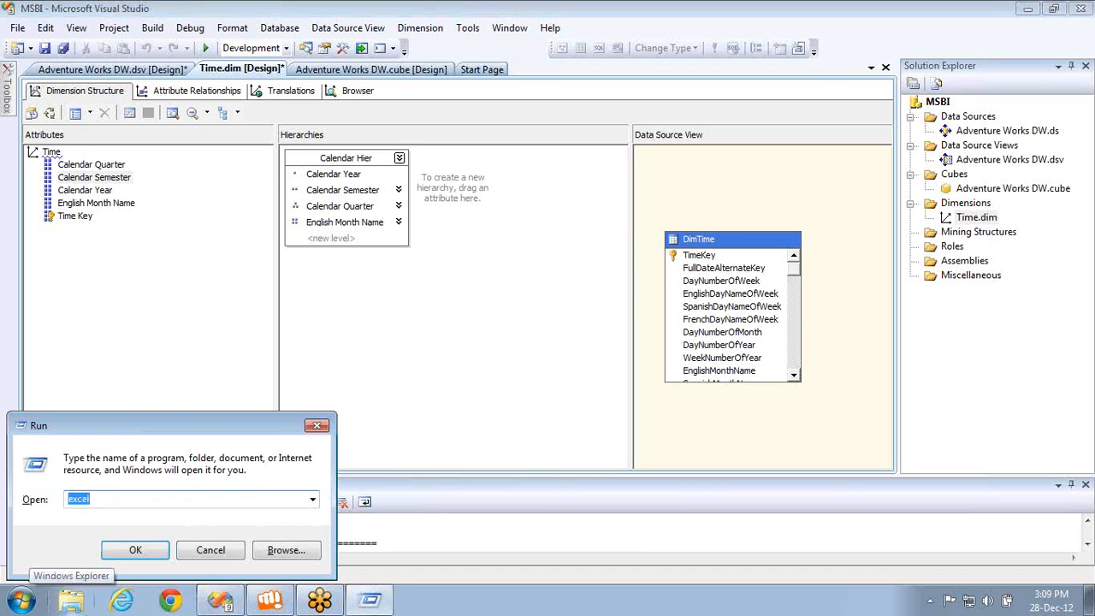
pyautogui.press('Return')
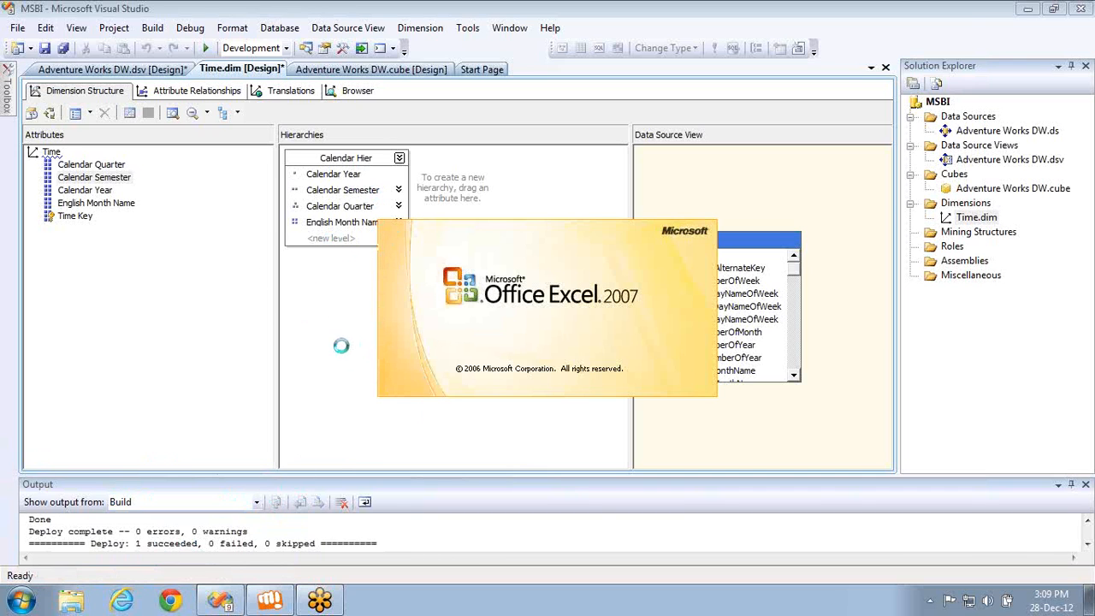
# Enter the headers EmpID, Name and ManagerID in cells A1 to C1
pyautogui.write('EmpID')
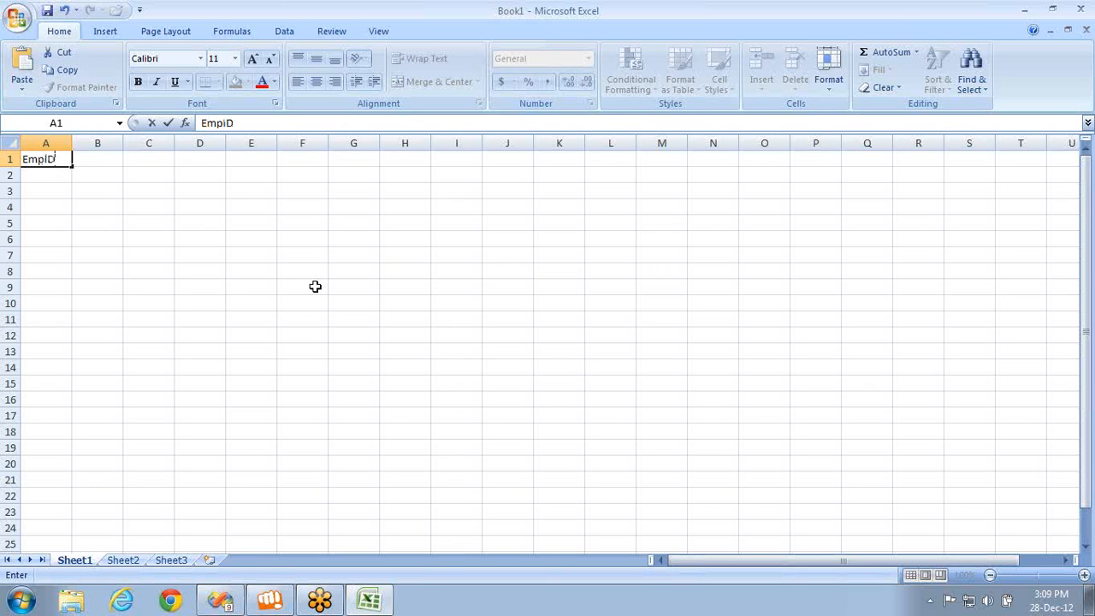
pyautogui.press('Tab')
pyautogui.write('Name')
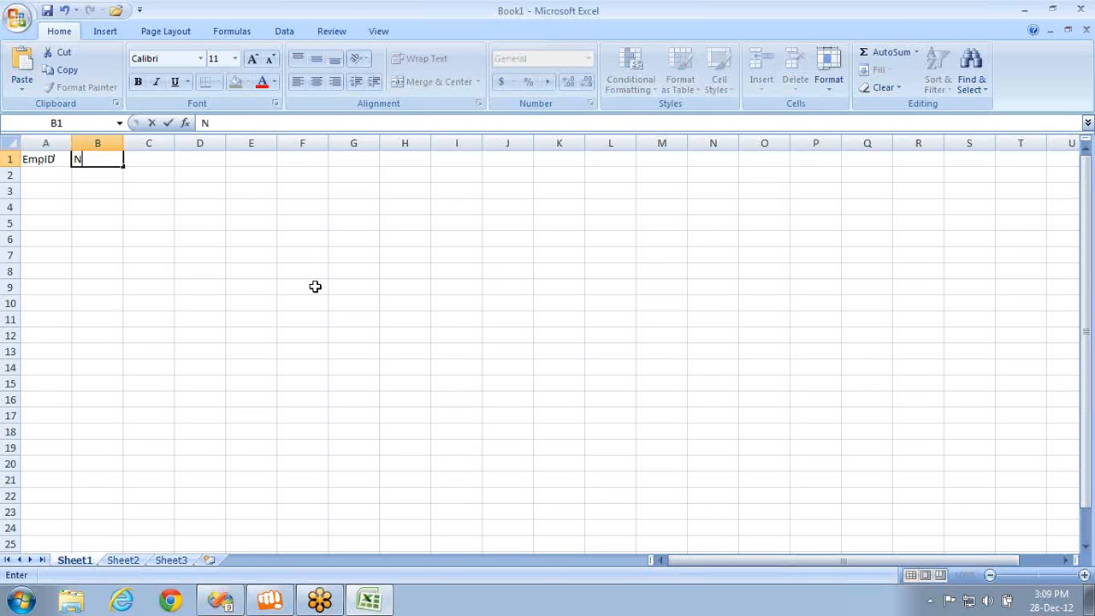
pyautogui.press('Tab')
pyautogui.write('Man')
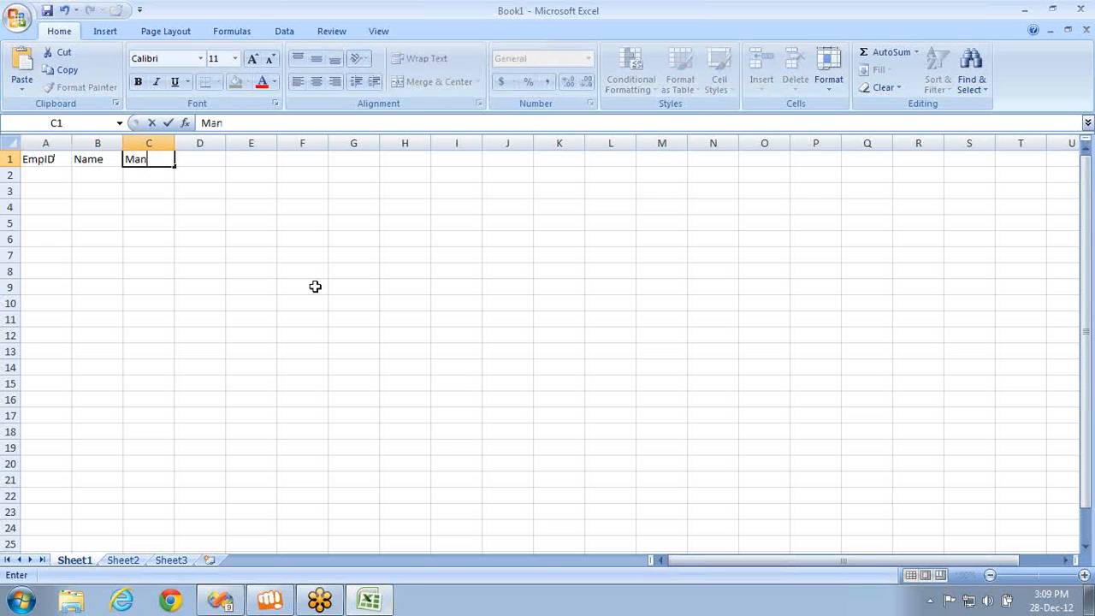
pyautogui.write('agerID')
pyautogui.press('Return')
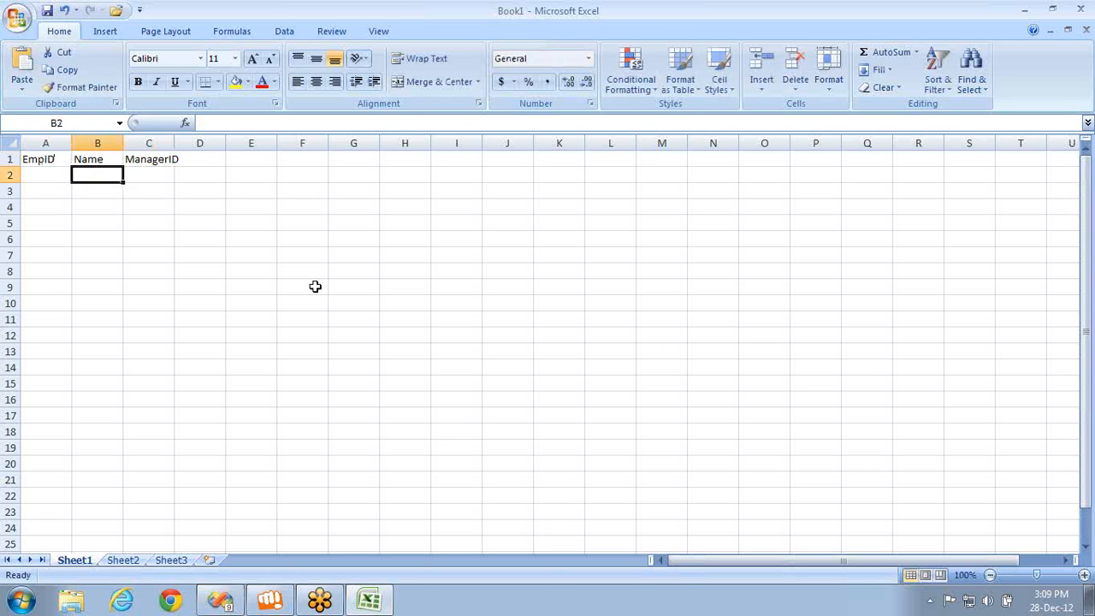
# Fill row 2 with EmpID 1, the first employee's name and ManagerID 2
pyautogui.press('Left')
pyautogui.write('1')
pyautogui.press('Tab')
pyautogui.write('Roopesh')
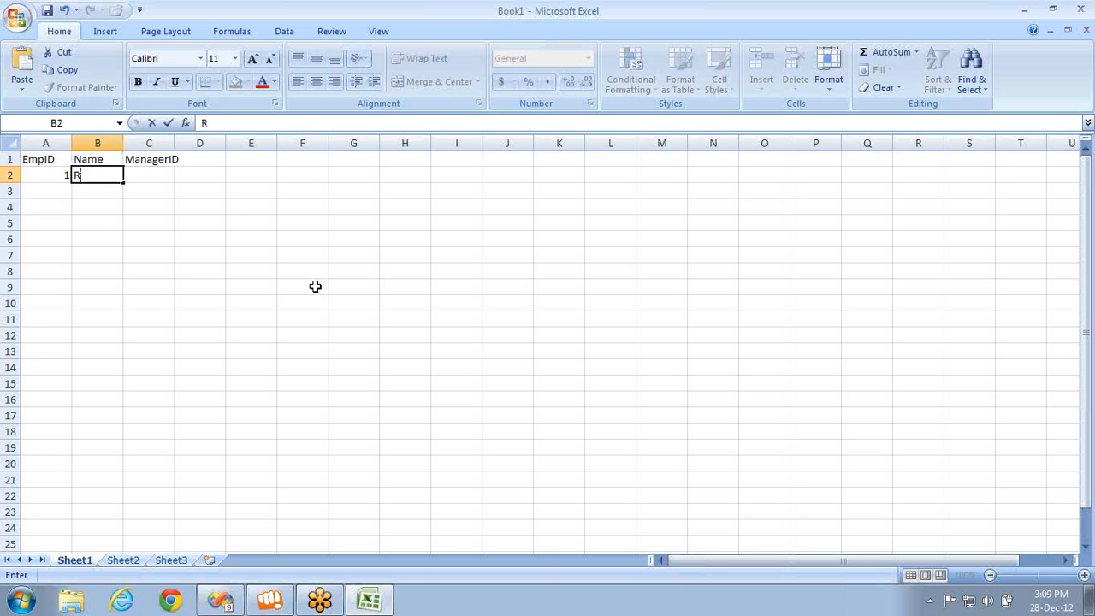
pyautogui.press('Tab')
pyautogui.write('2')
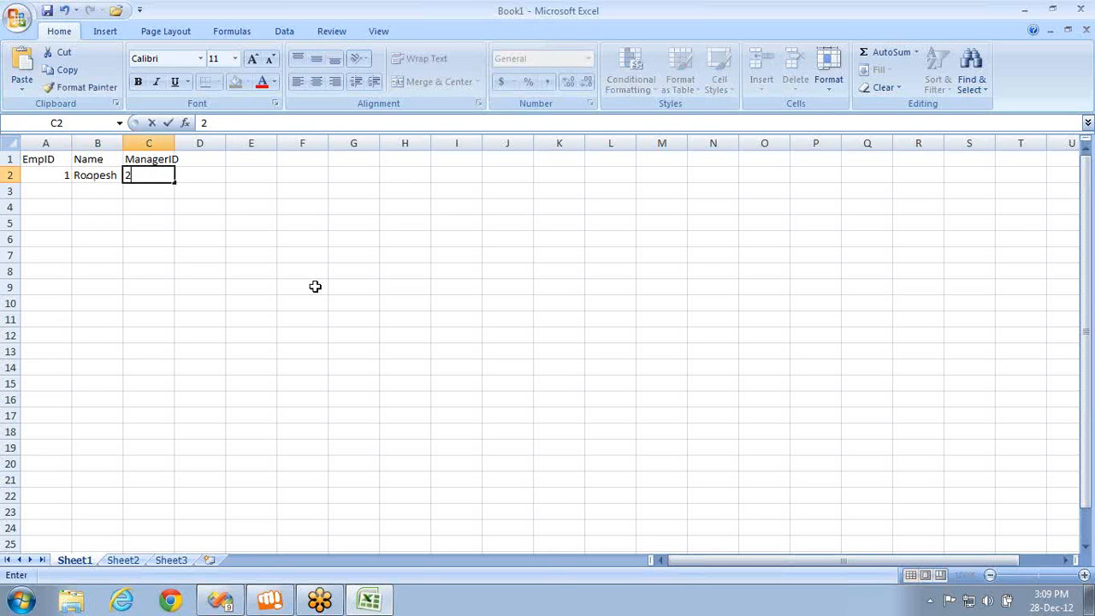
pyautogui.press('Return')
# Fill row 3 with EmpID 2, the second employee's name and ManagerID 3
pyautogui.press('Left')
pyautogui.write('2')
pyautogui.press('Tab')
pyautogui.write('Lokesh')
pyautogui.press('Tab')
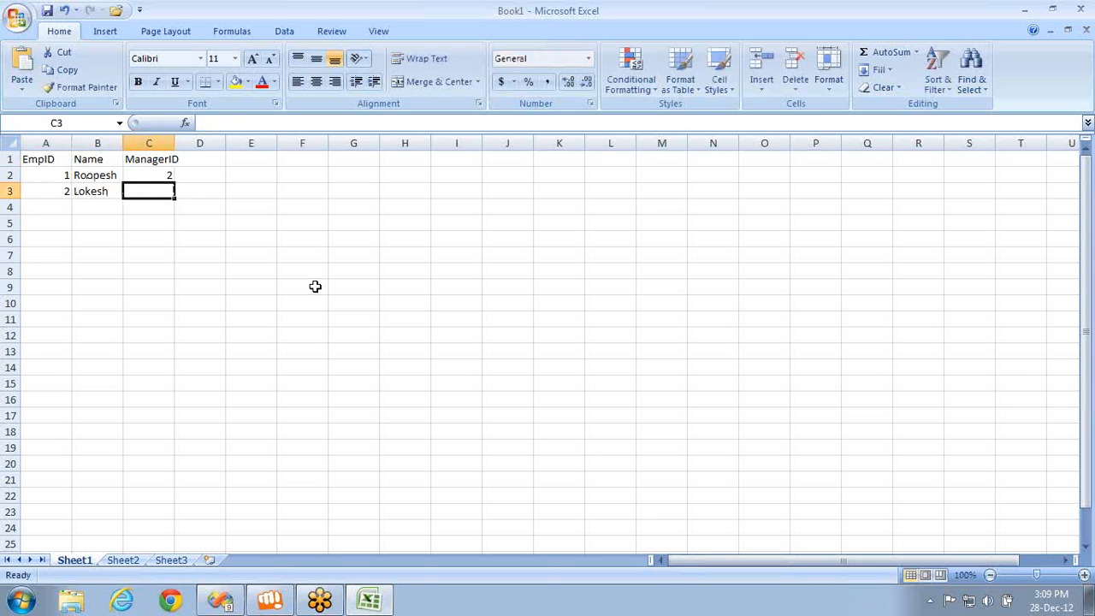
pyautogui.write('3')
pyautogui.press('Return')
# Fill row 4 with EmpID 3, the third employee's name and null as the ManagerID
pyautogui.press('Left')
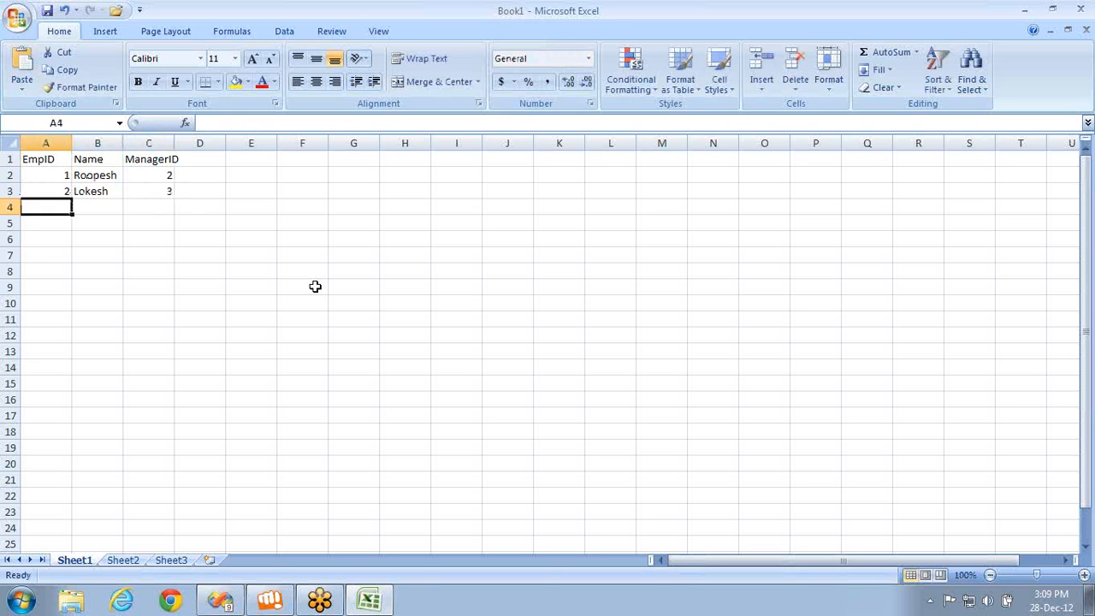
pyautogui.write('3')
pyautogui.press('Tab')
pyautogui.write('Vinay')
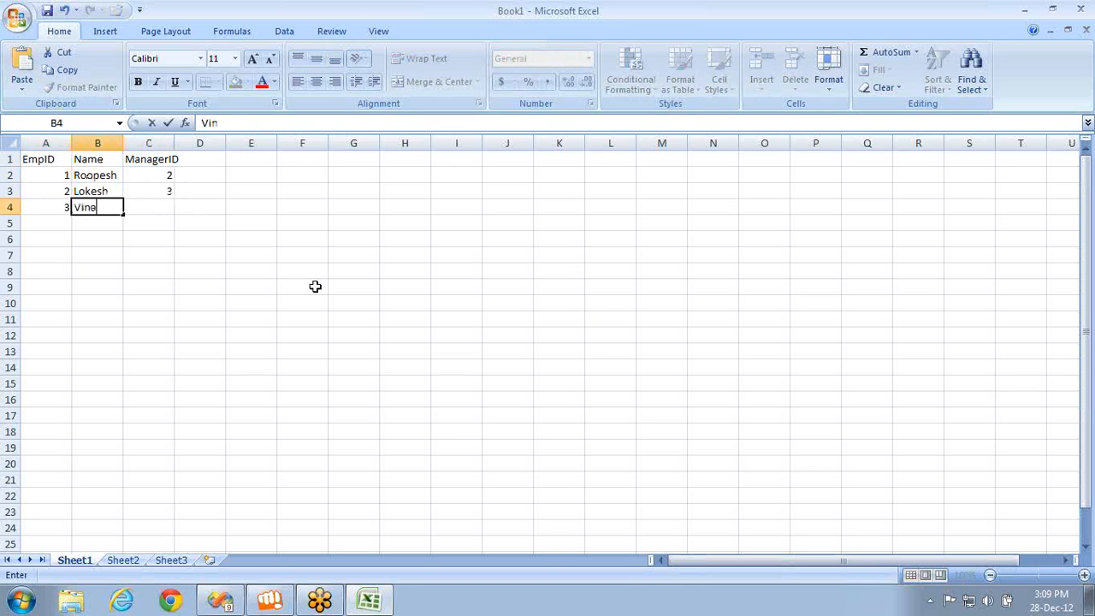
pyautogui.press('Tab')
pyautogui.write('0')
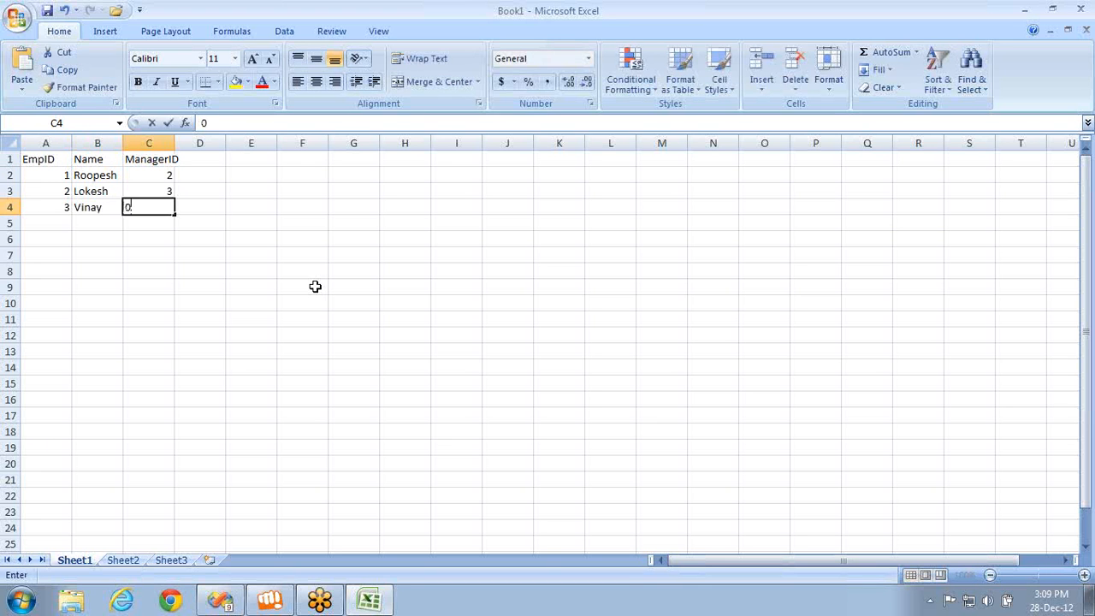
pyautogui.click(299, 275)
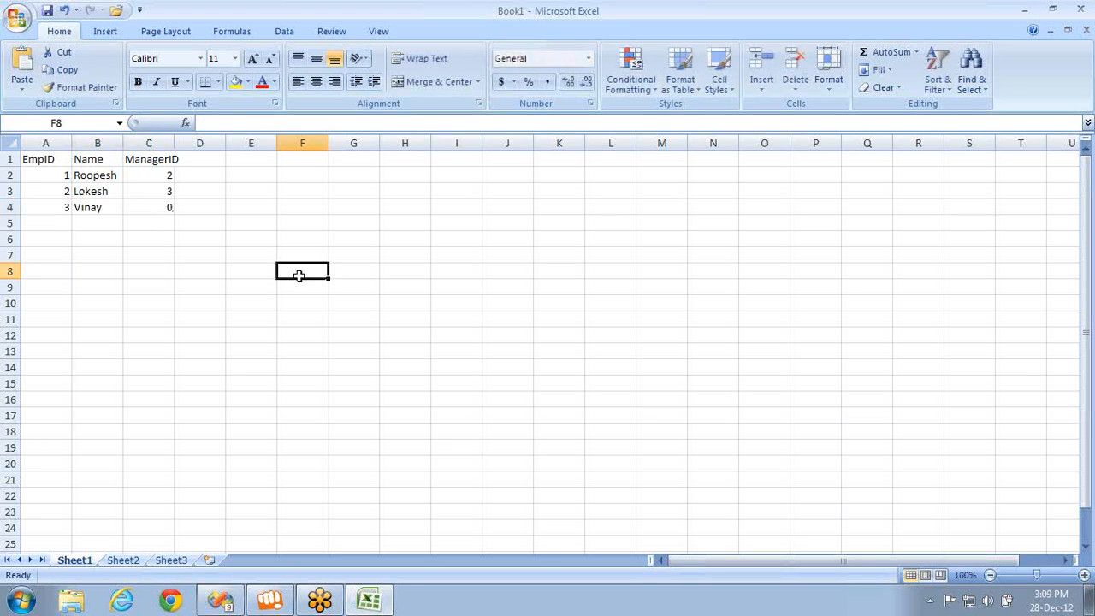
pyautogui.click(134, 206)
pyautogui.write('null')
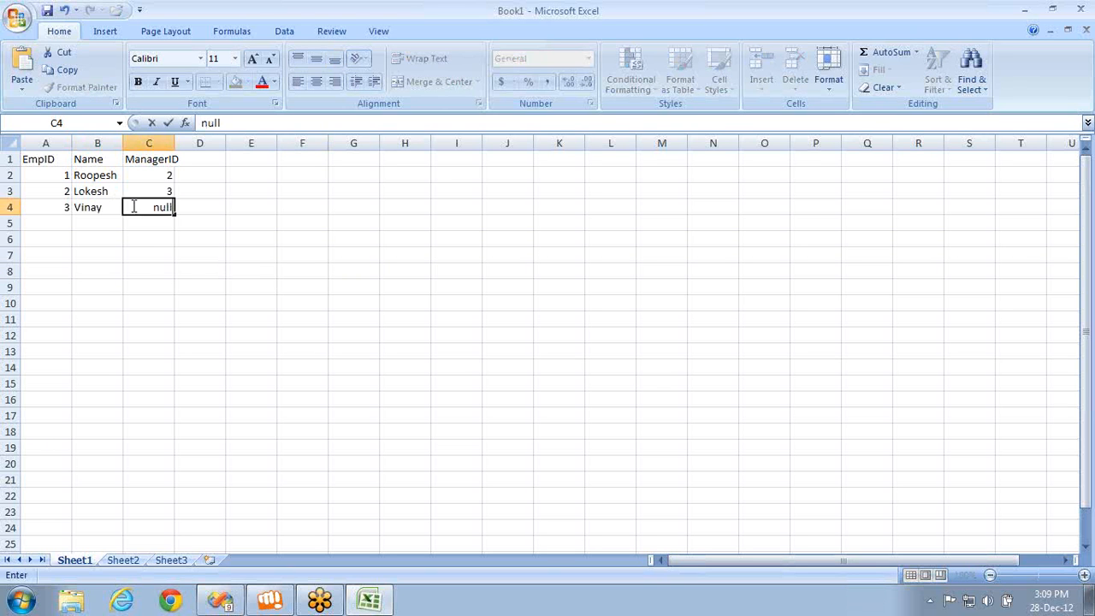
pyautogui.click(250, 236)
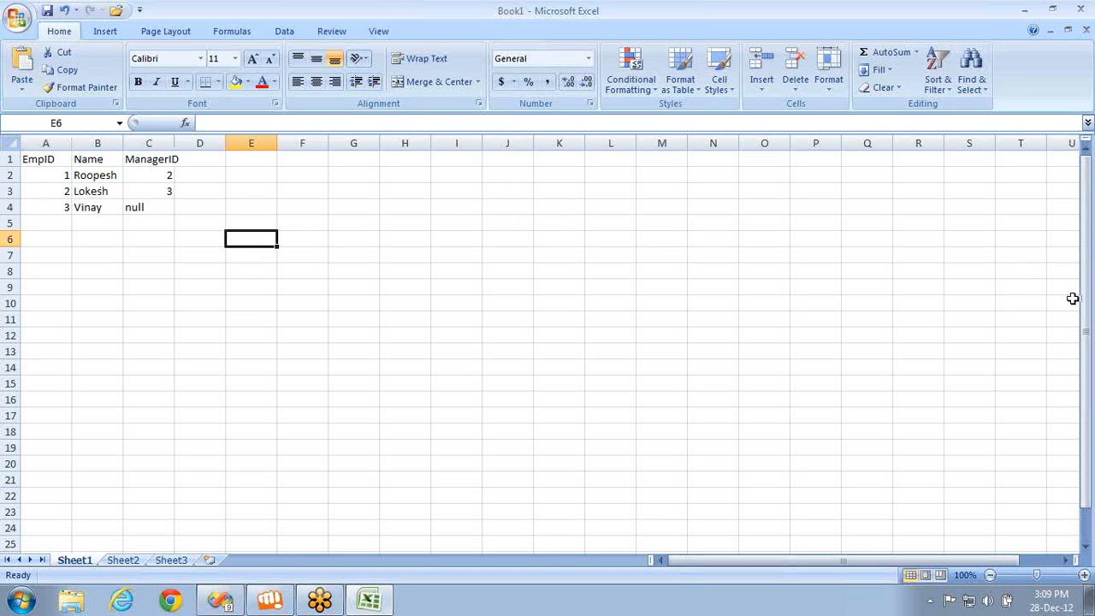
# With the GoToMeeting drawing pen, sketch two boxes joined by a curved arrow, plus arrows linking the EmpID and ManagerID columns
pyautogui.click(1085, 216)
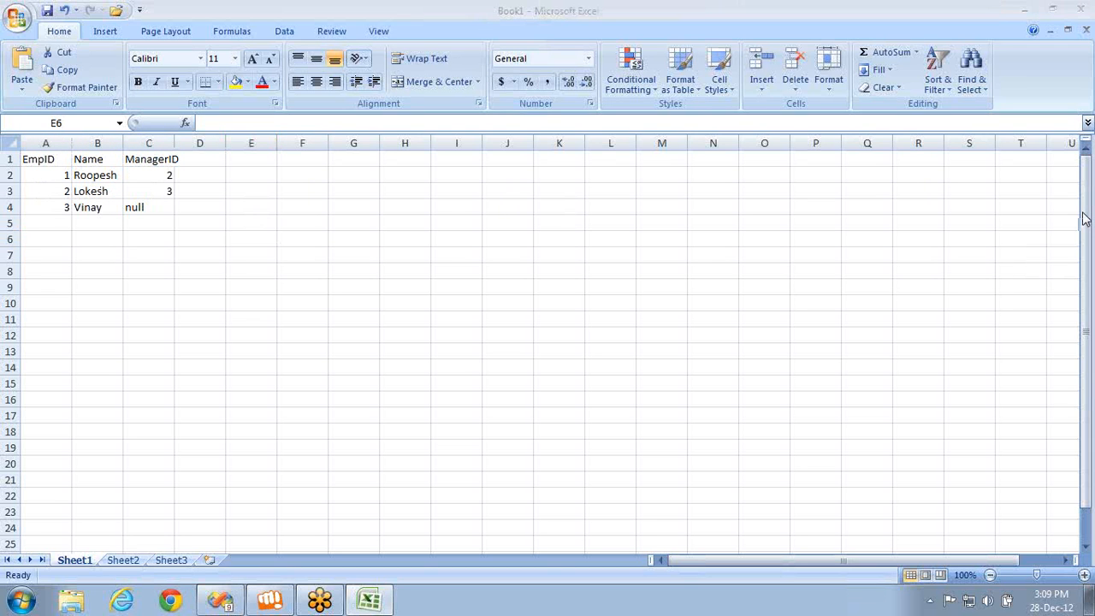
pyautogui.click(956, 246)
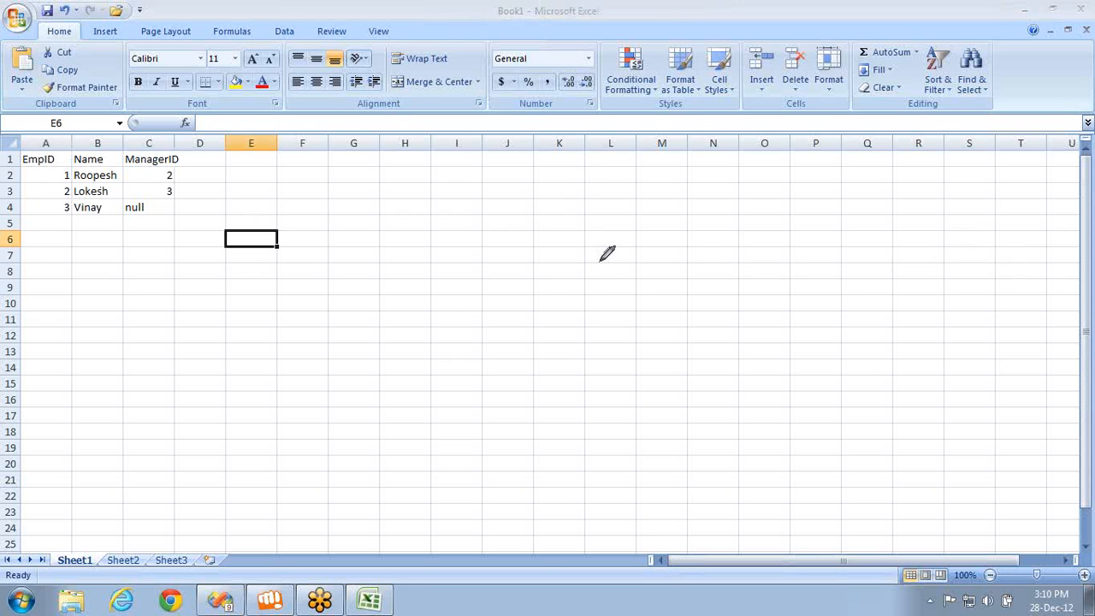
pyautogui.moveTo(451, 223)
pyautogui.mouseDown()
pyautogui.moveTo(465, 320)
pyautogui.moveTo(567, 175)
pyautogui.moveTo(430, 239)
pyautogui.mouseUp()
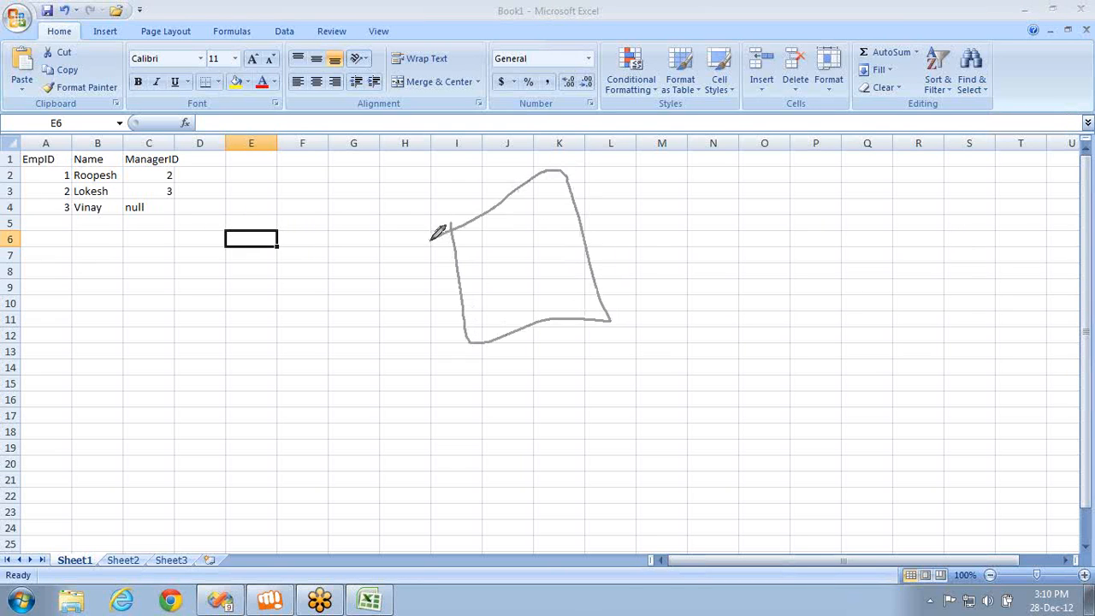
pyautogui.moveTo(778, 193)
pyautogui.mouseDown()
pyautogui.moveTo(816, 306)
pyautogui.moveTo(848, 154)
pyautogui.moveTo(767, 209)
pyautogui.moveTo(585, 86)
pyautogui.moveTo(540, 171)
pyautogui.moveTo(560, 155)
pyautogui.mouseUp()
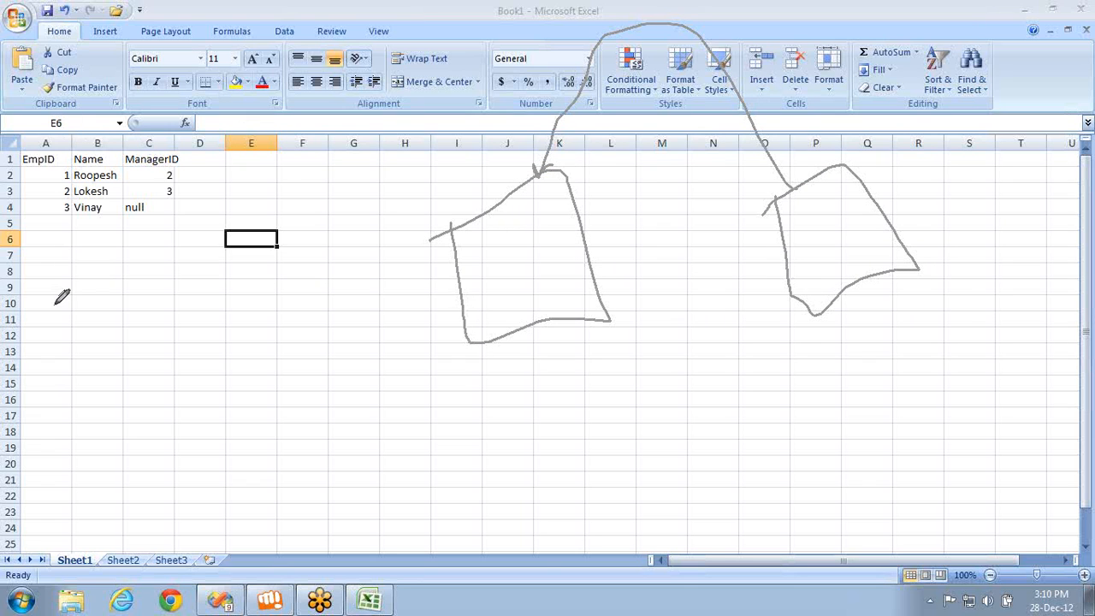
pyautogui.moveTo(55, 304)
pyautogui.mouseDown()
pyautogui.moveTo(41, 267)
pyautogui.moveTo(70, 254)
pyautogui.mouseUp()
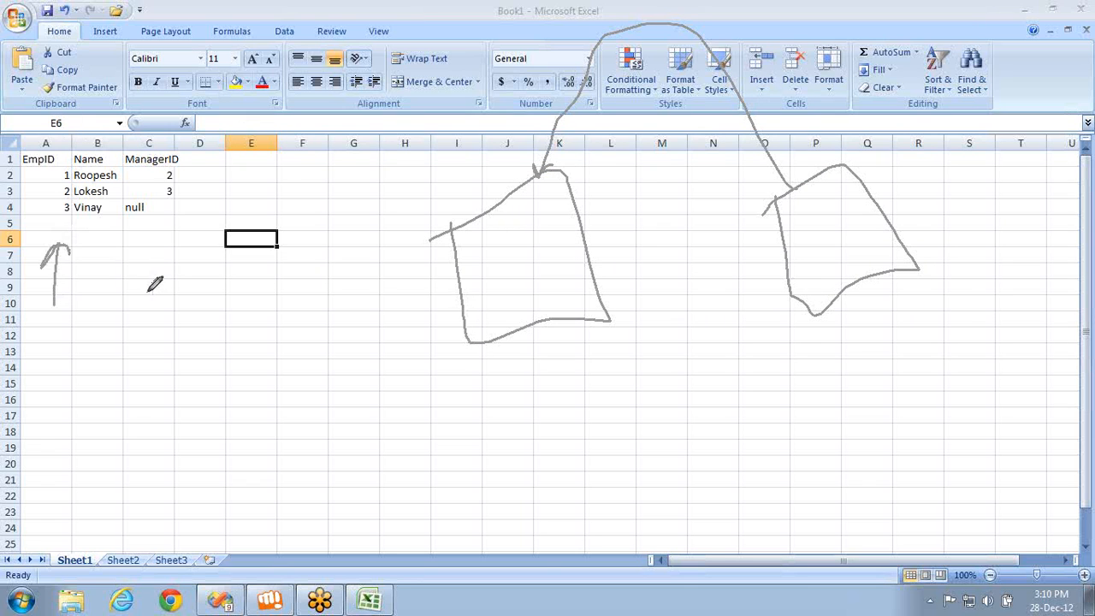
pyautogui.moveTo(151, 292)
pyautogui.mouseDown()
pyautogui.moveTo(130, 250)
pyautogui.moveTo(154, 241)
pyautogui.moveTo(102, 325)
pyautogui.moveTo(72, 263)
pyautogui.moveTo(96, 239)
pyautogui.mouseUp()
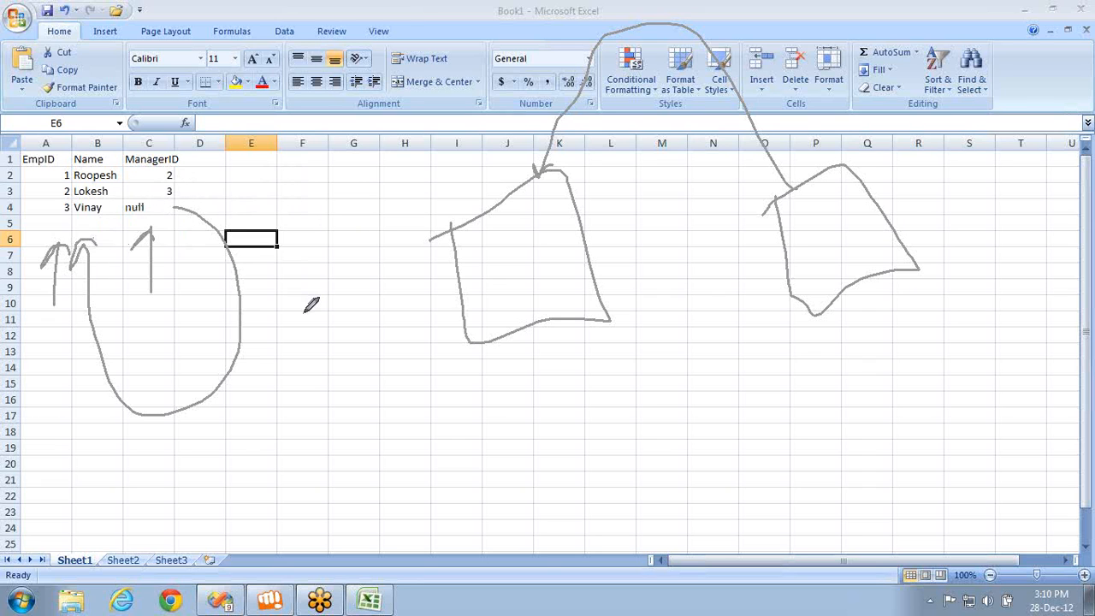
# Sketch a three-level descending hierarchy beside the table and circle EmpIDs 3 and 2 and ManagerID 2
pyautogui.moveTo(304, 313); pyautogui.dragTo(332, 297)
pyautogui.moveTo(328, 339)
pyautogui.mouseDown()
pyautogui.moveTo(331, 370)
pyautogui.moveTo(354, 373)
pyautogui.mouseUp()
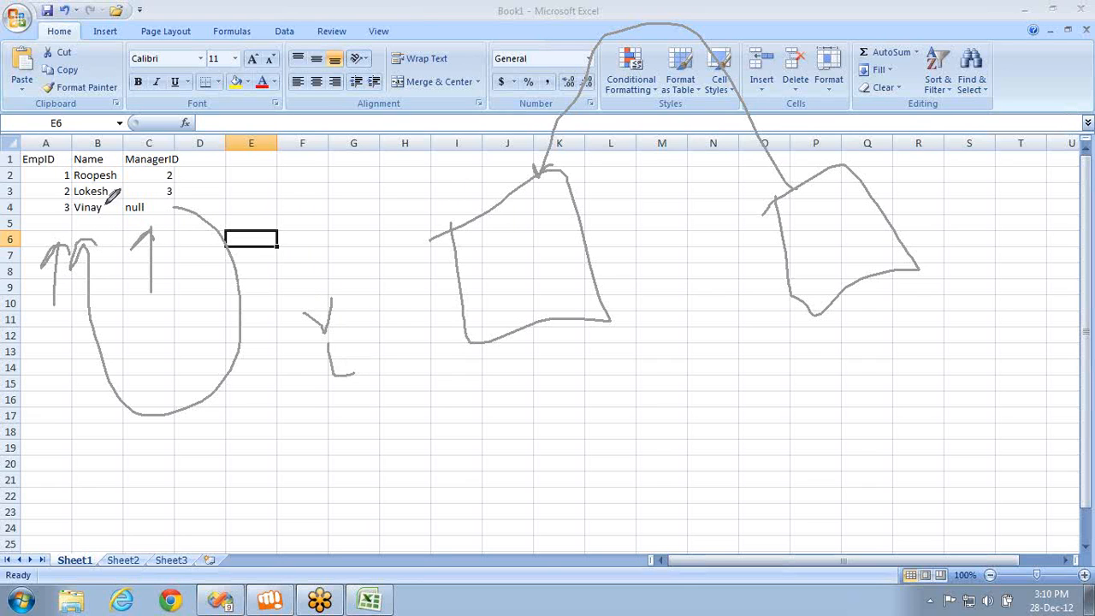
pyautogui.moveTo(77, 202)
pyautogui.mouseDown()
pyautogui.moveTo(56, 213)
pyautogui.moveTo(146, 189)
pyautogui.mouseUp()
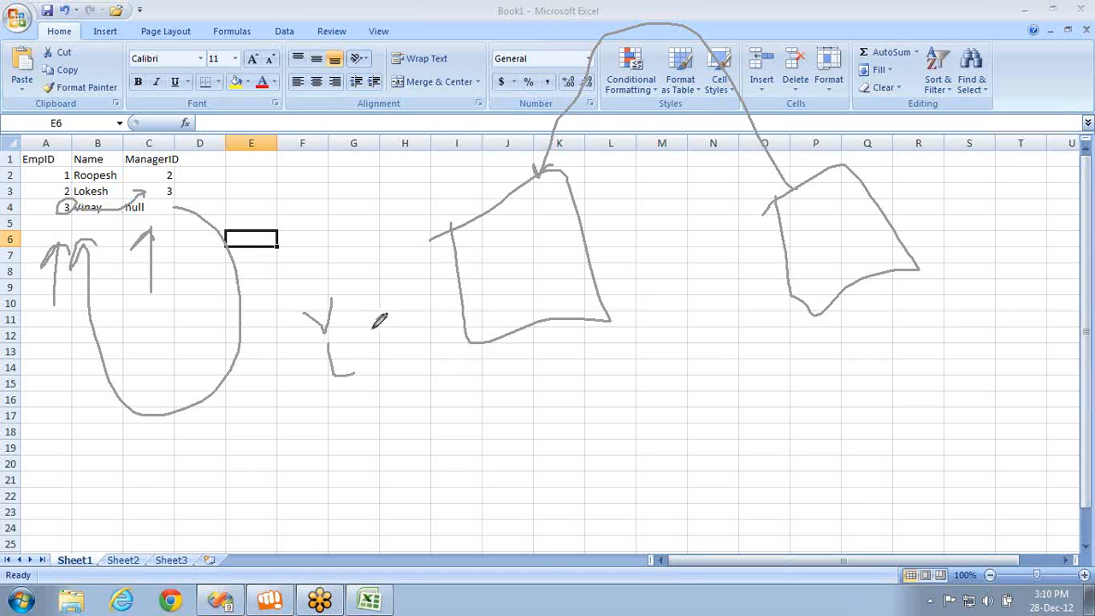
pyautogui.moveTo(365, 368)
pyautogui.mouseDown()
pyautogui.moveTo(374, 390)
pyautogui.moveTo(409, 365)
pyautogui.mouseUp()
pyautogui.moveTo(62, 187); pyautogui.dragTo(58, 196)
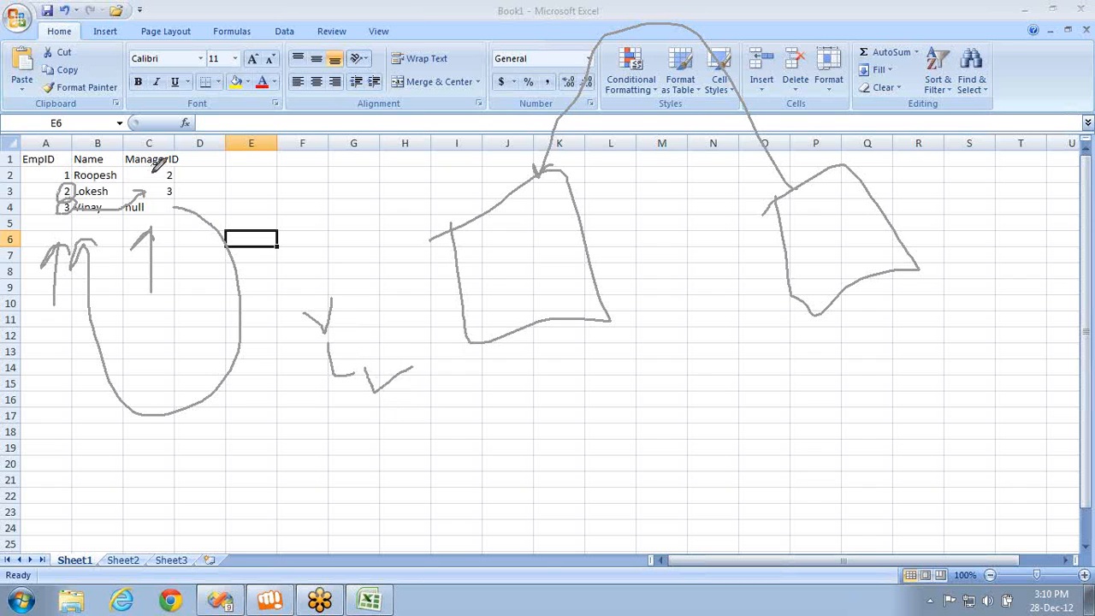
pyautogui.moveTo(164, 171)
pyautogui.mouseDown()
pyautogui.moveTo(180, 168)
pyautogui.moveTo(159, 172)
pyautogui.mouseUp()
pyautogui.moveTo(392, 380)
pyautogui.mouseDown()
pyautogui.moveTo(452, 411)
pyautogui.moveTo(465, 379)
pyautogui.moveTo(488, 425)
pyautogui.mouseUp()
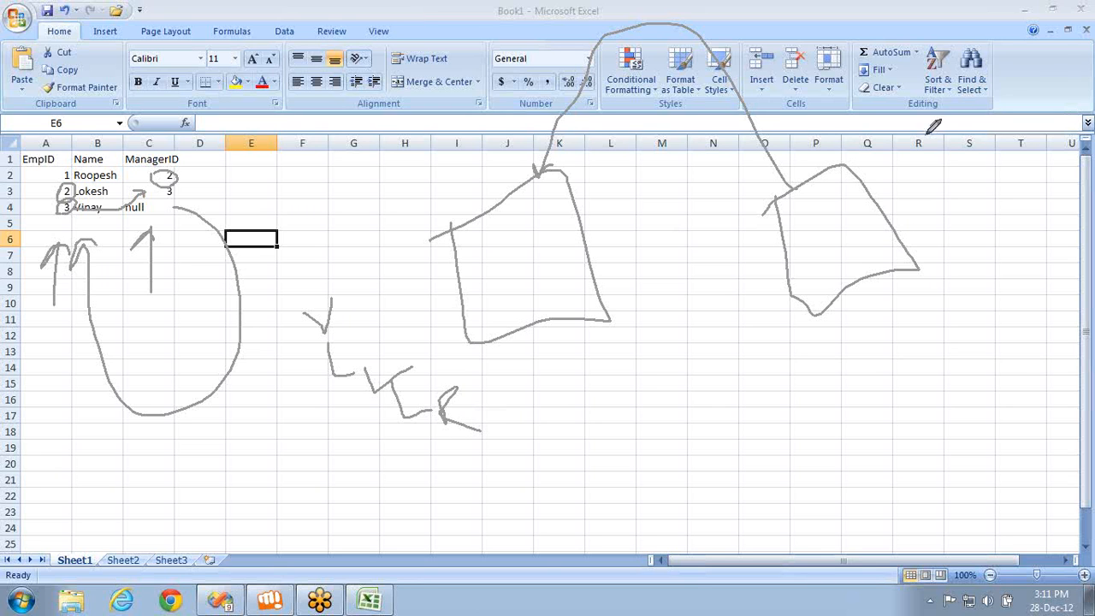
# Show the GoToMeeting control panel and turn off the screen drawing pen
pyautogui.click(1075, 49)
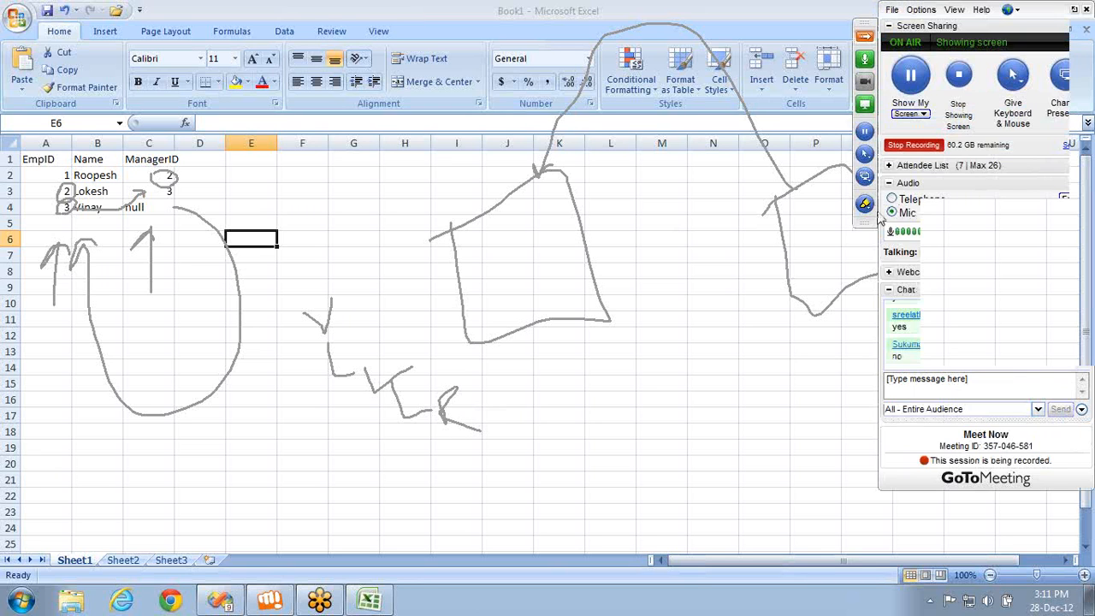
pyautogui.click(865, 205)
pyautogui.click(881, 228)
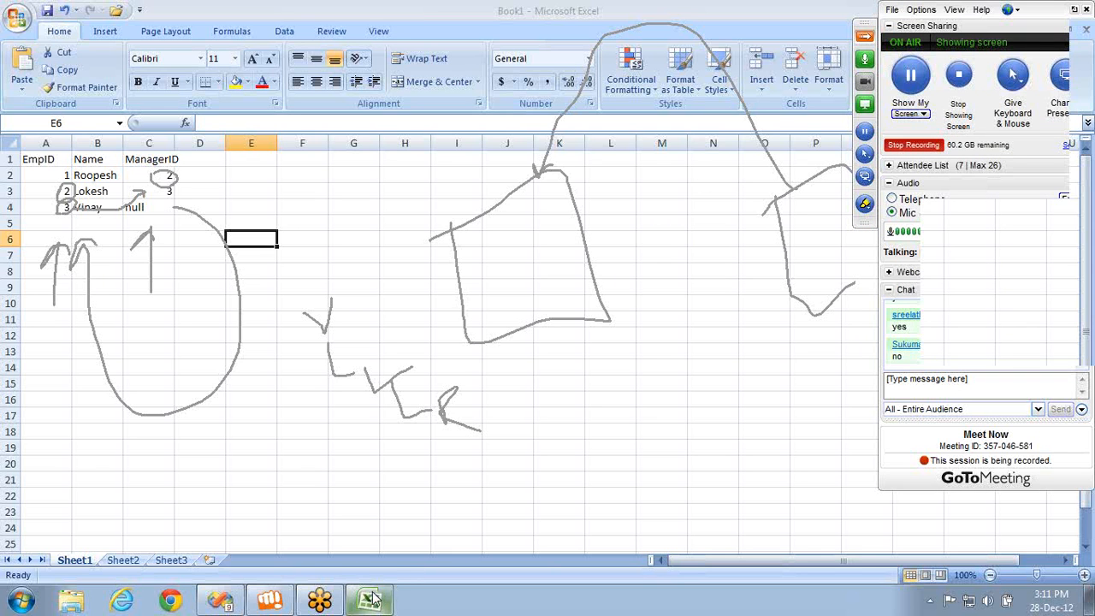
# Switch to Visual Studio and add the DimEmployee table to the Adventure Works DW data source view, filtering the available objects by Employee
pyautogui.click(220, 600)
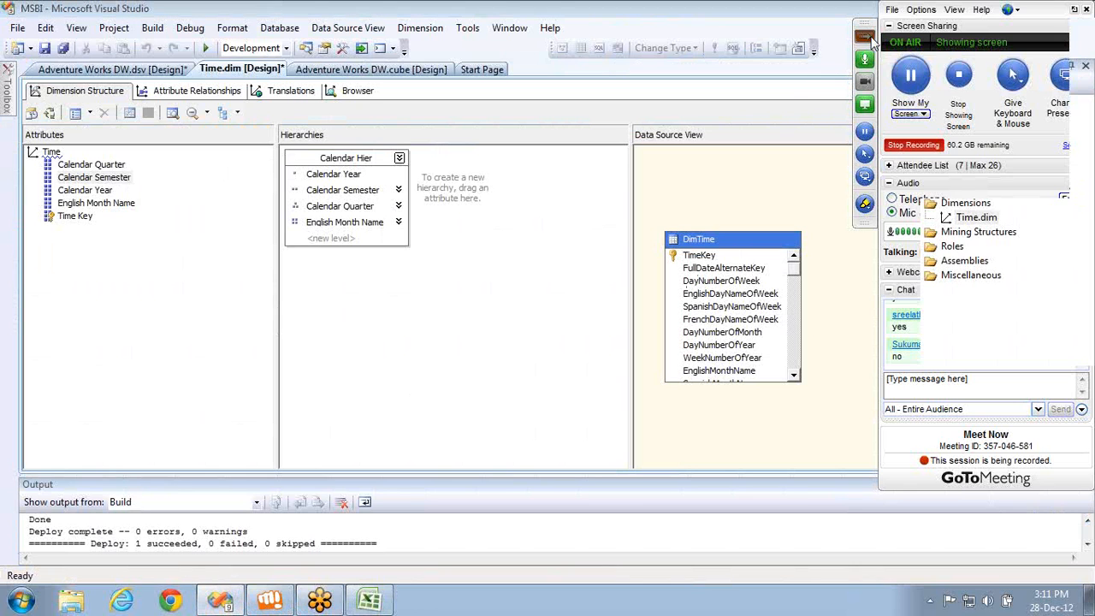
pyautogui.doubleClick(981, 162)
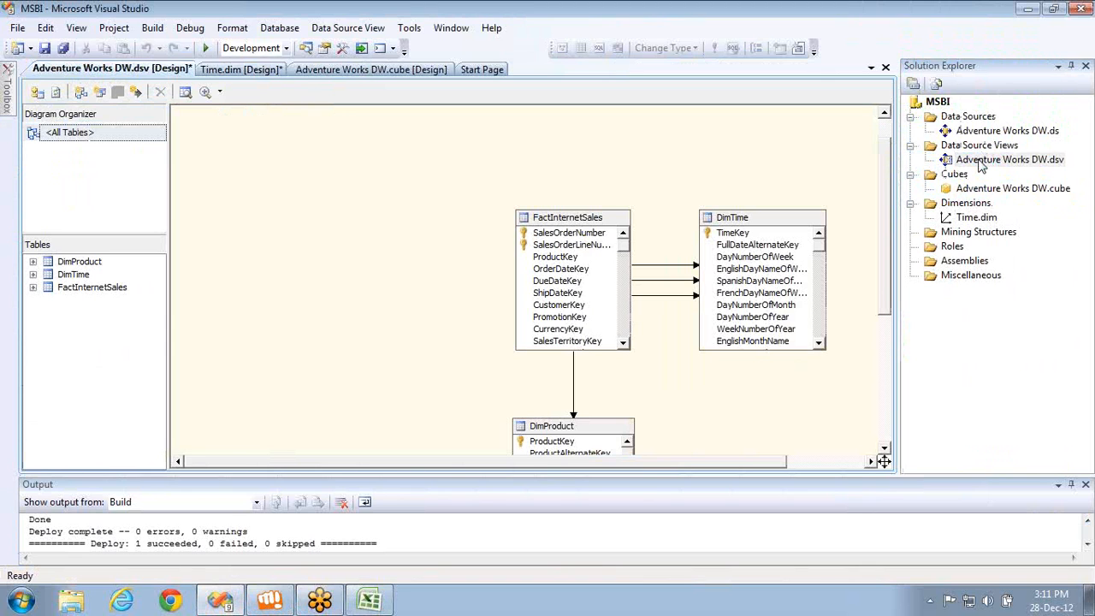
pyautogui.rightClick(363, 200)
pyautogui.click(412, 224)
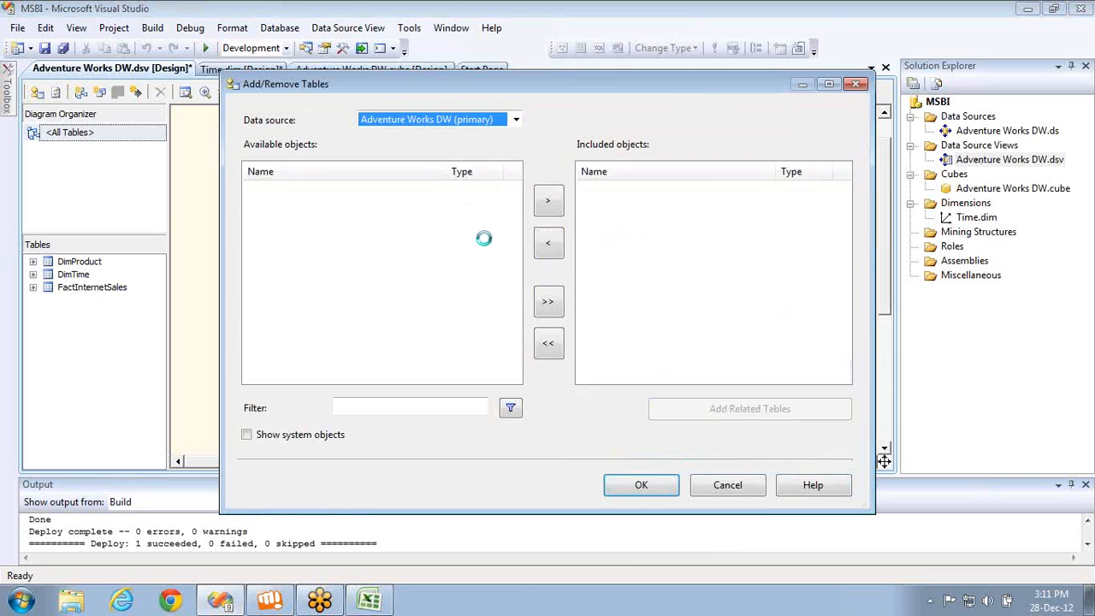
pyautogui.click(390, 409)
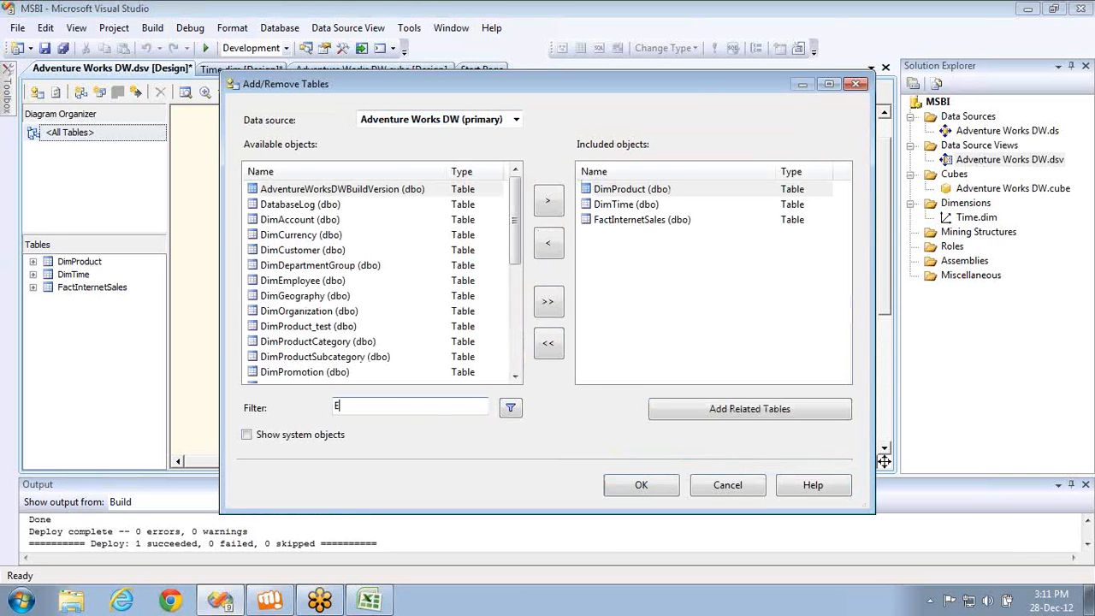
pyautogui.write('Employee')
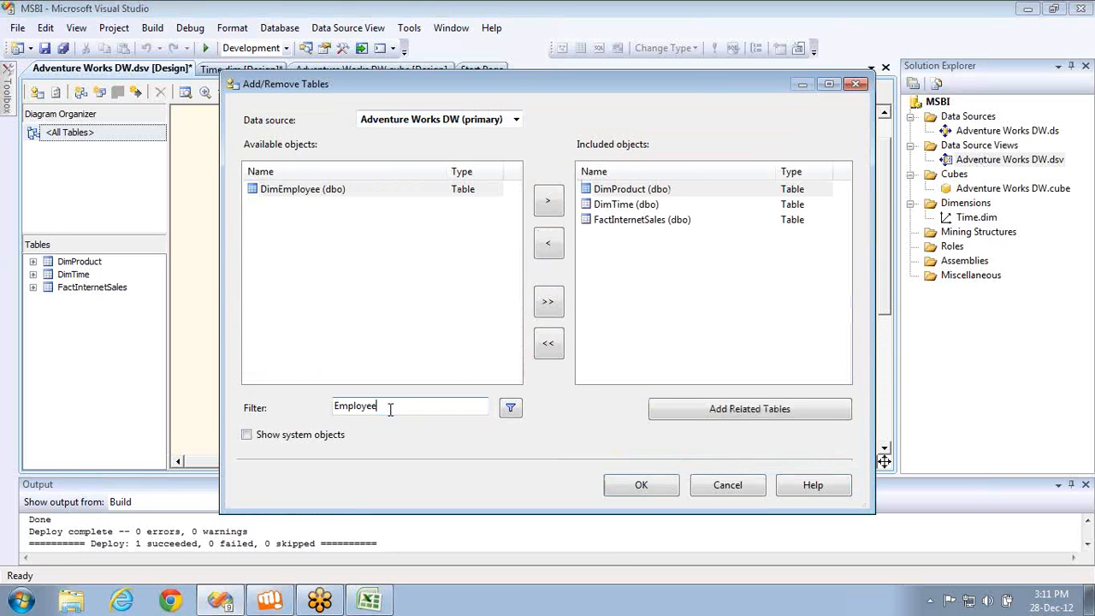
pyautogui.doubleClick(274, 190)
pyautogui.click(659, 487)
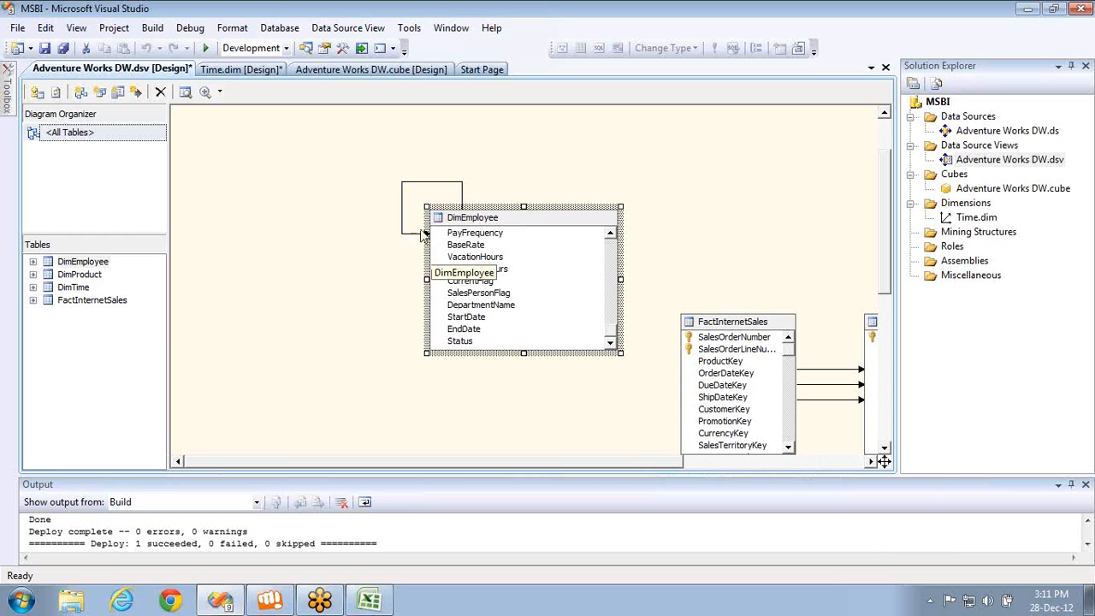
# Examine DimEmployee's self-referencing relationship, checking its source and destination columns, and review the key columns in the table
pyautogui.doubleClick(413, 184)
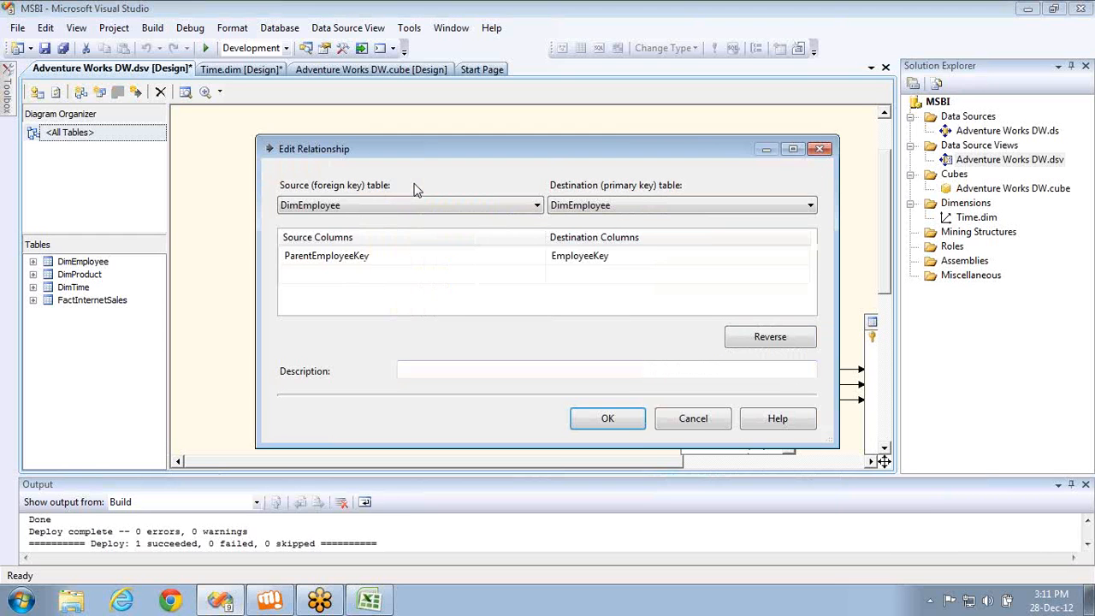
pyautogui.click(346, 265)
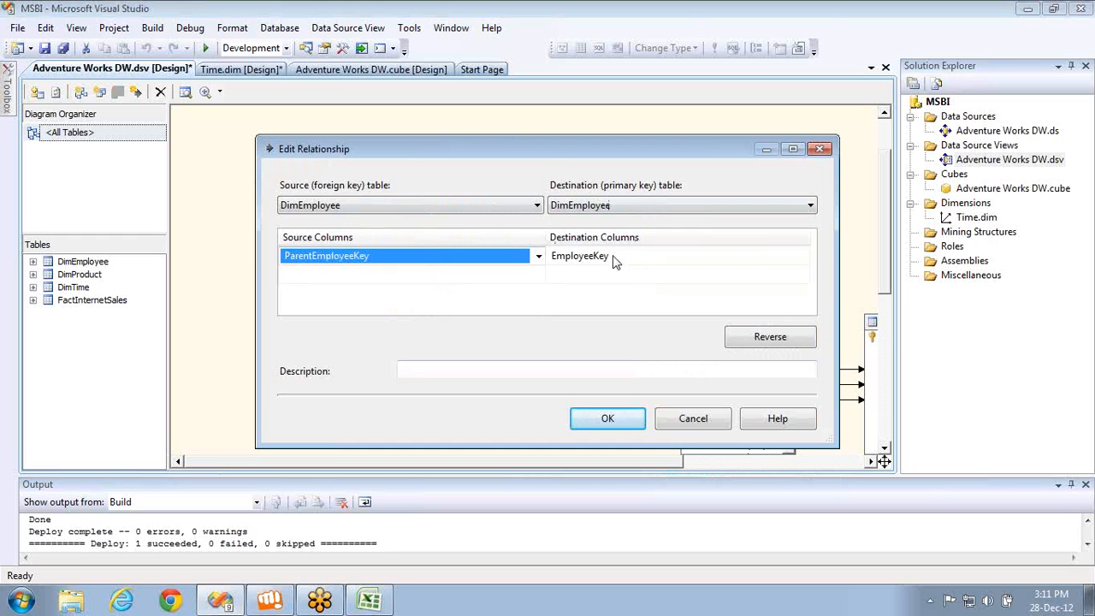
pyautogui.click(613, 256)
pyautogui.click(381, 262)
pyautogui.click(575, 265)
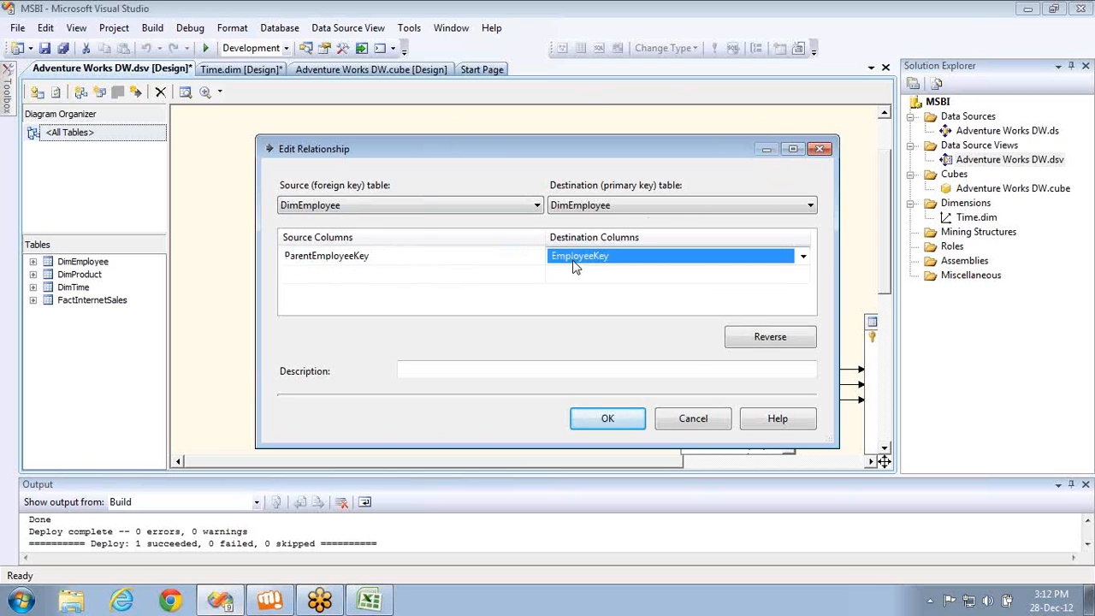
pyautogui.click(609, 418)
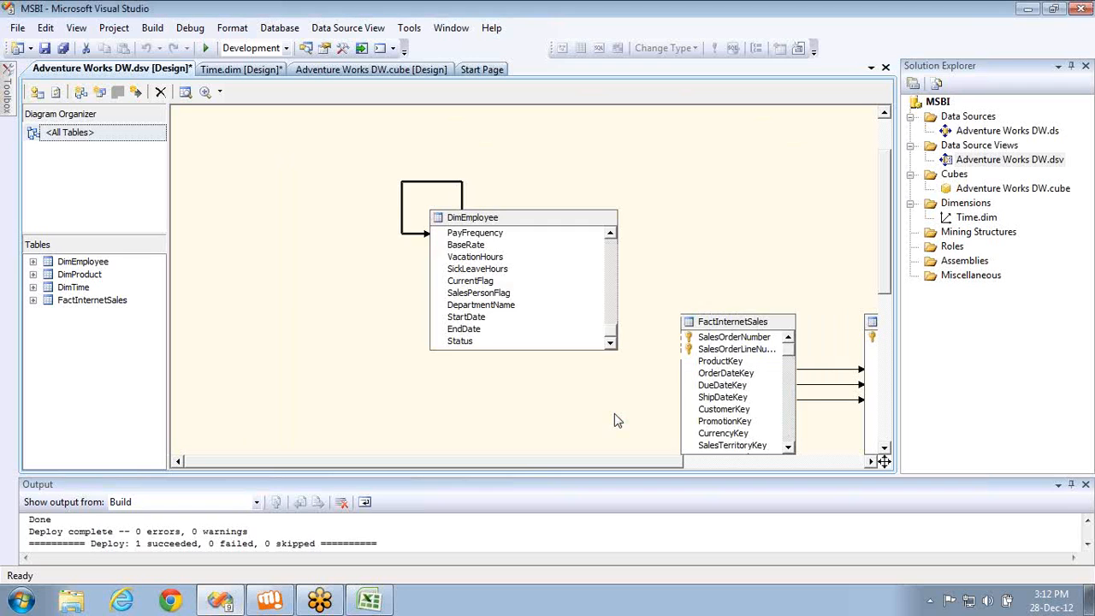
pyautogui.click(611, 248)
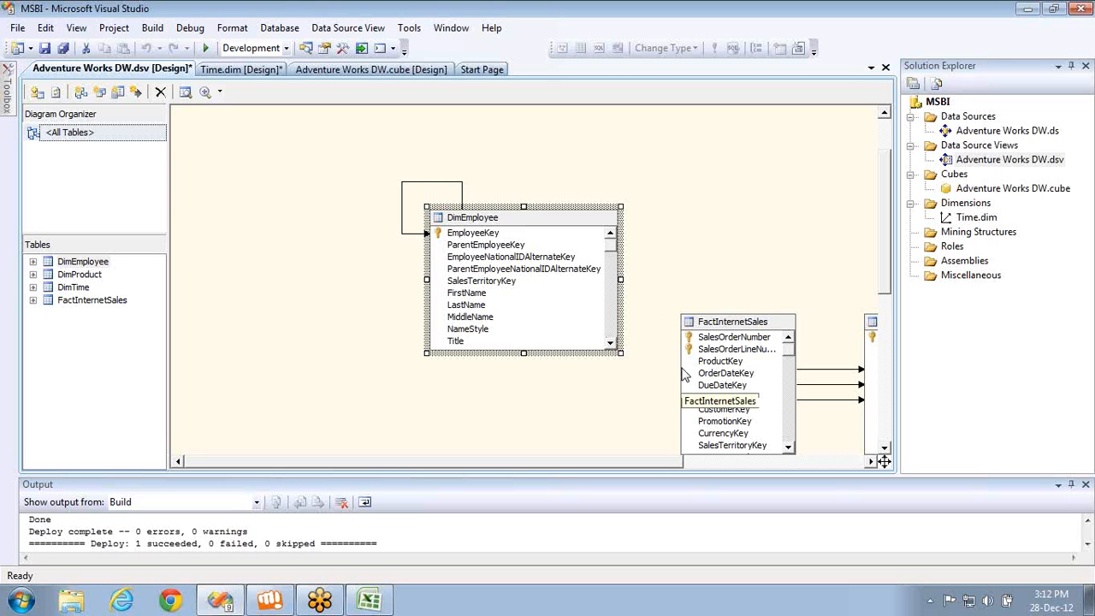
# Start a new dimension from an existing table, with DimEmployee as the main table and EmployeeKey as key and name column
pyautogui.rightClick(946, 205)
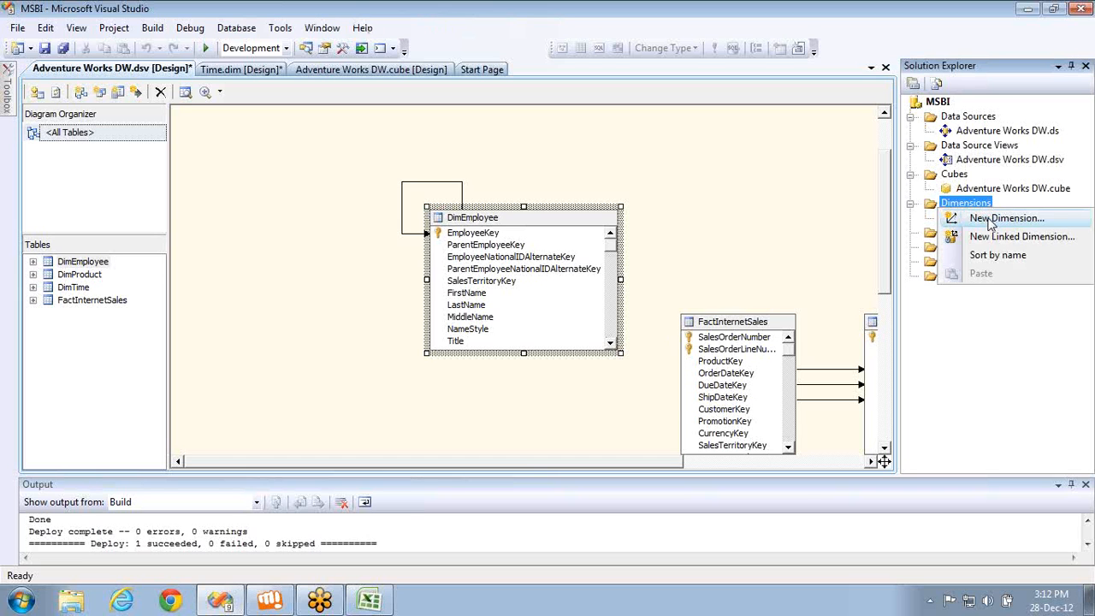
pyautogui.click(992, 219)
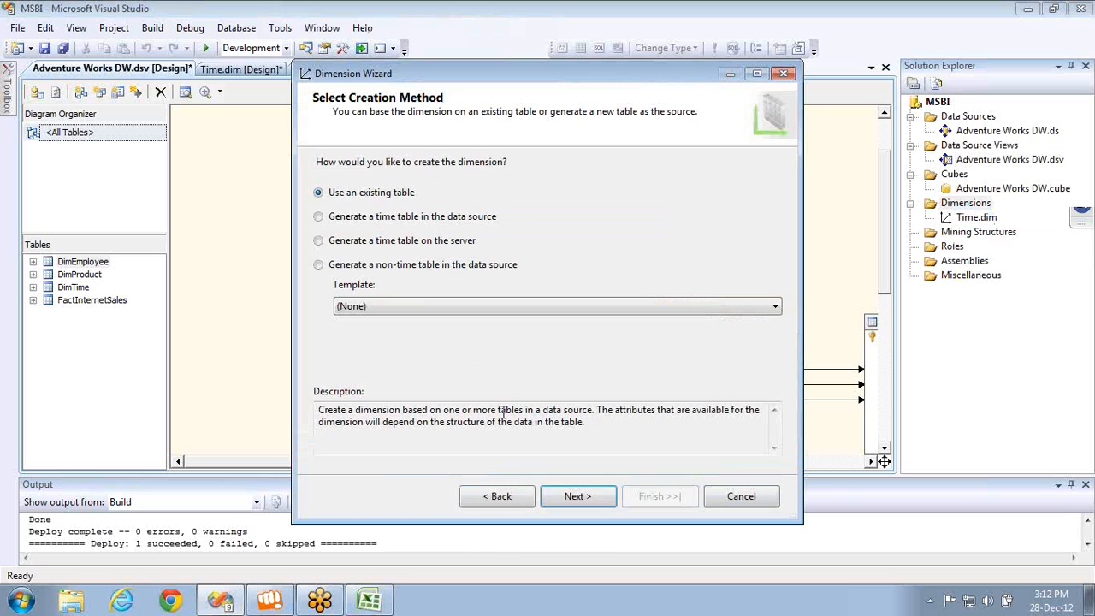
pyautogui.click(564, 499)
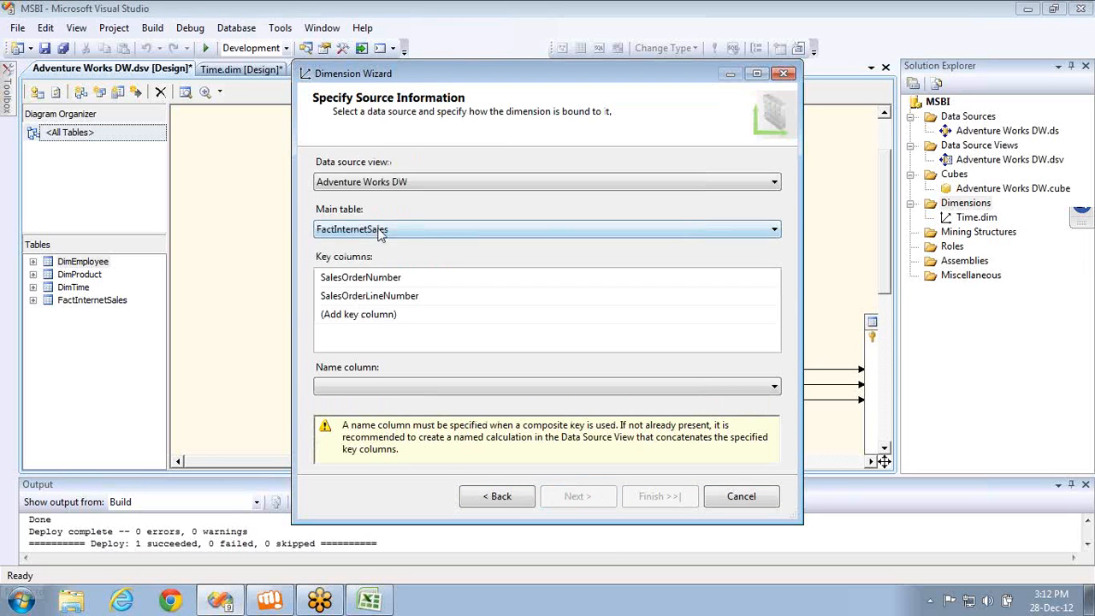
pyautogui.click(394, 229)
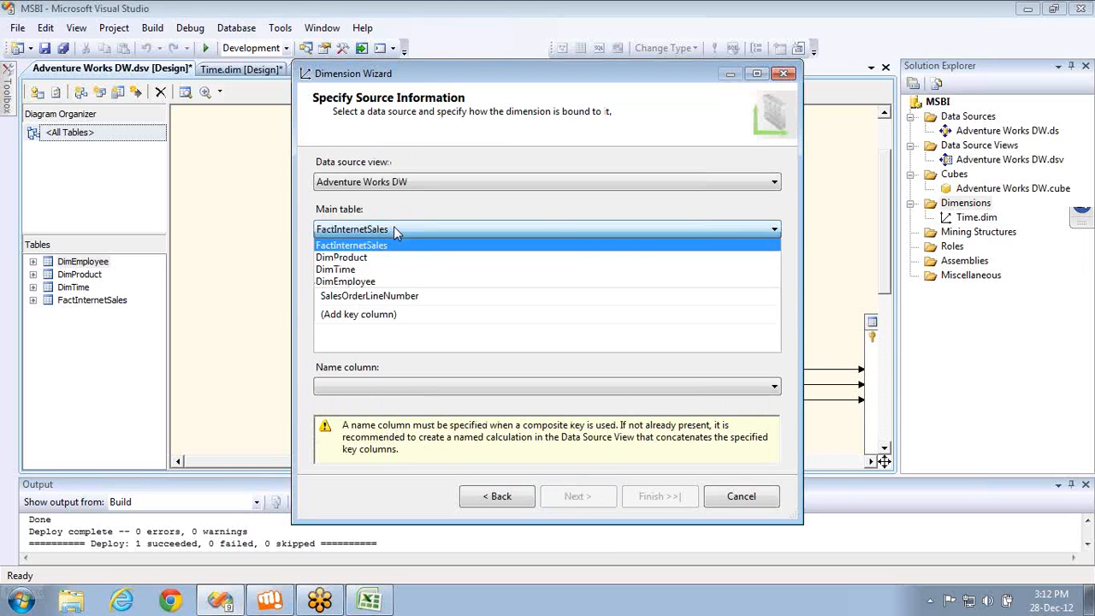
pyautogui.click(390, 284)
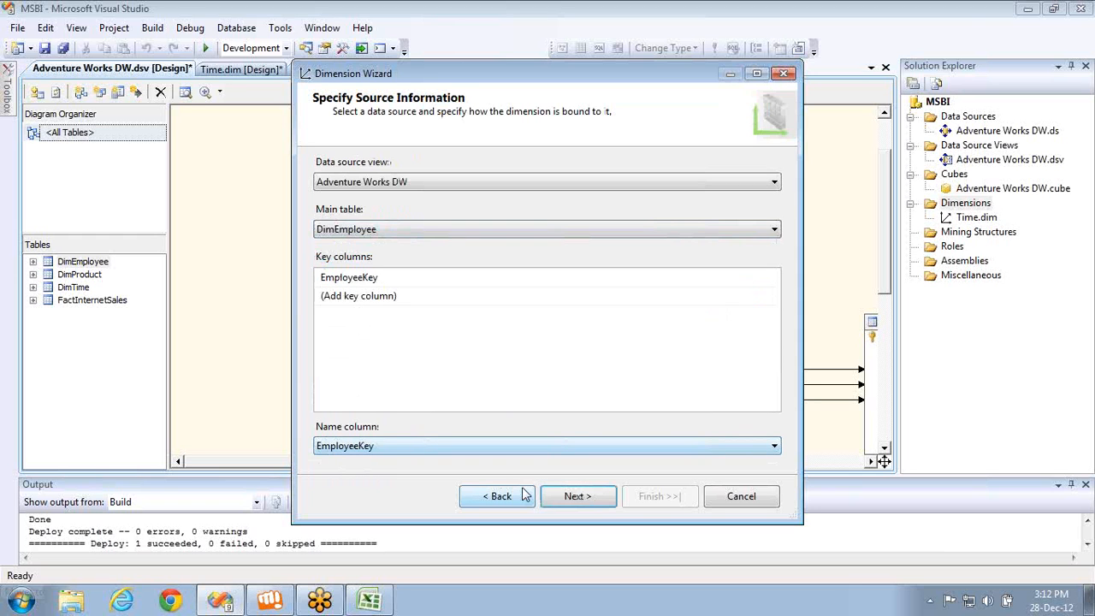
pyautogui.click(552, 497)
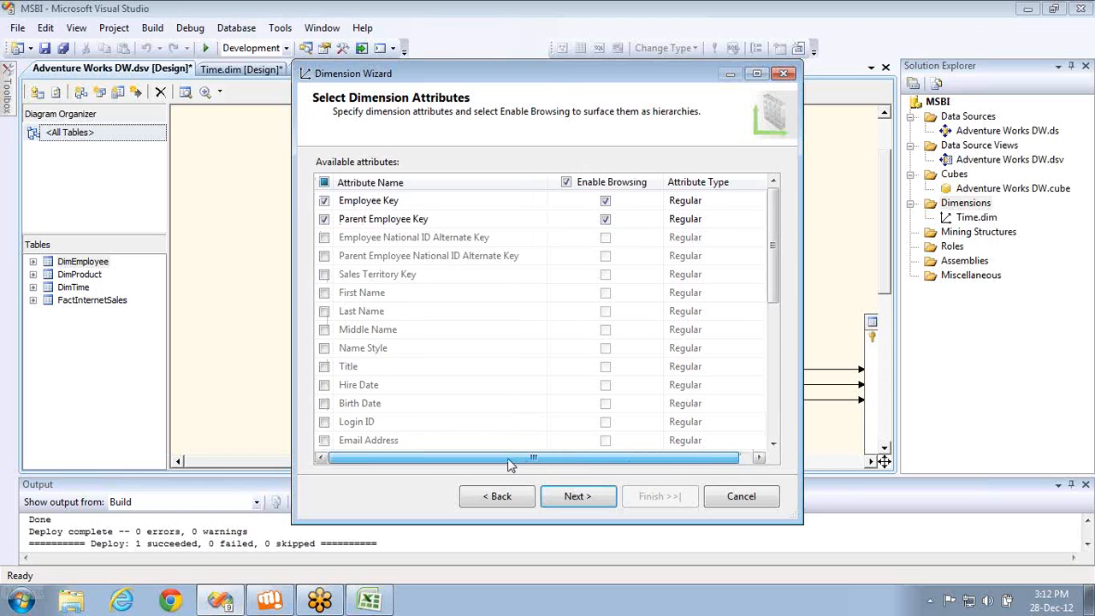
# Keep Employee Key and Parent Employee Key as browsable attributes and finish creating the dimension under the name Dim Employee
pyautogui.click(324, 220)
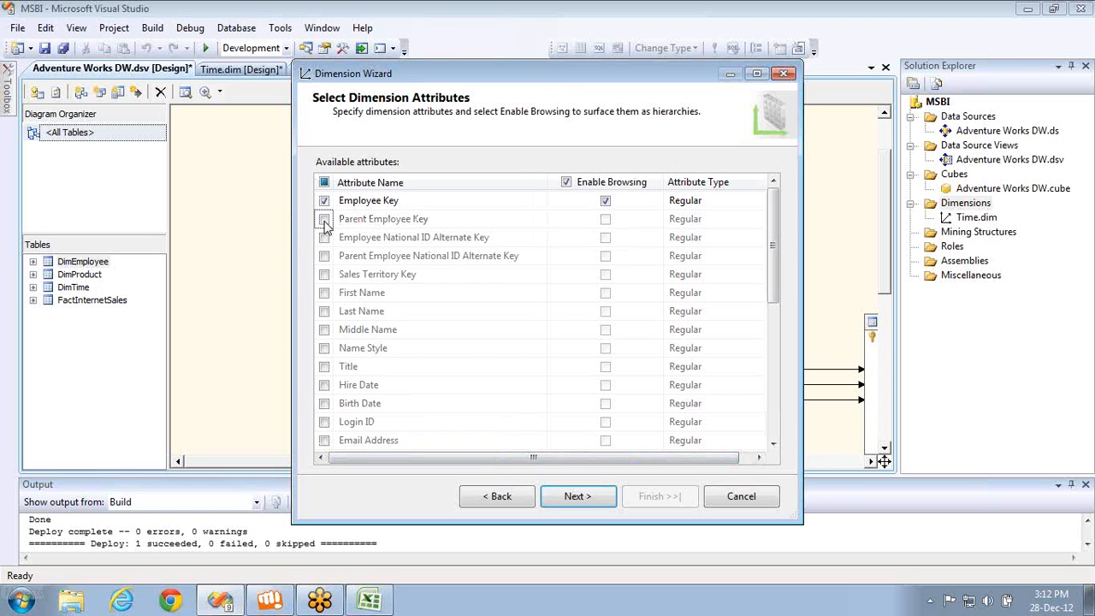
pyautogui.click(324, 219)
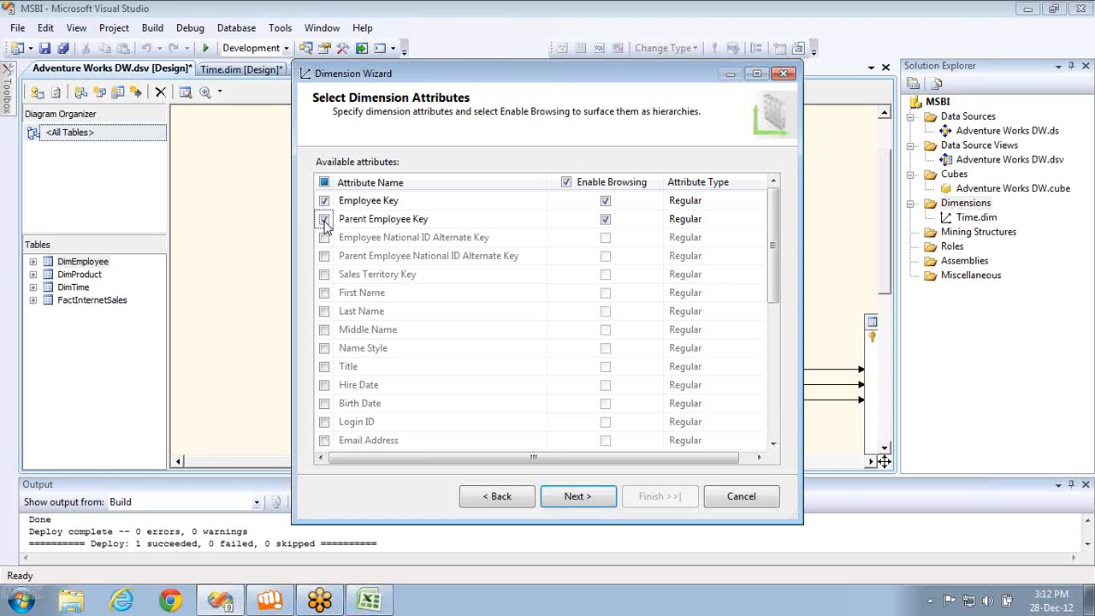
pyautogui.click(595, 498)
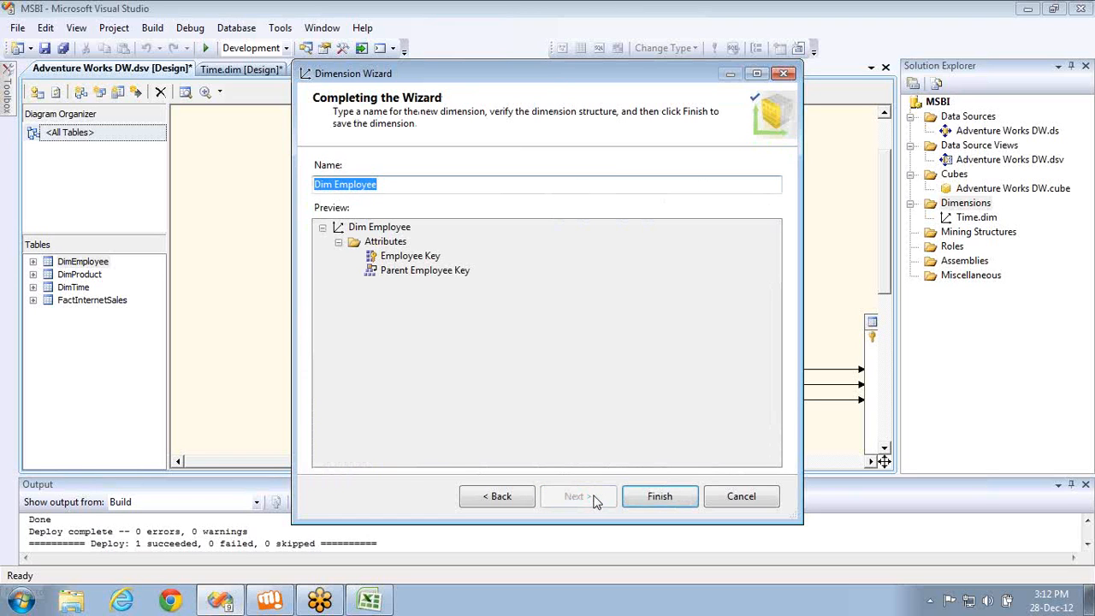
pyautogui.click(373, 275)
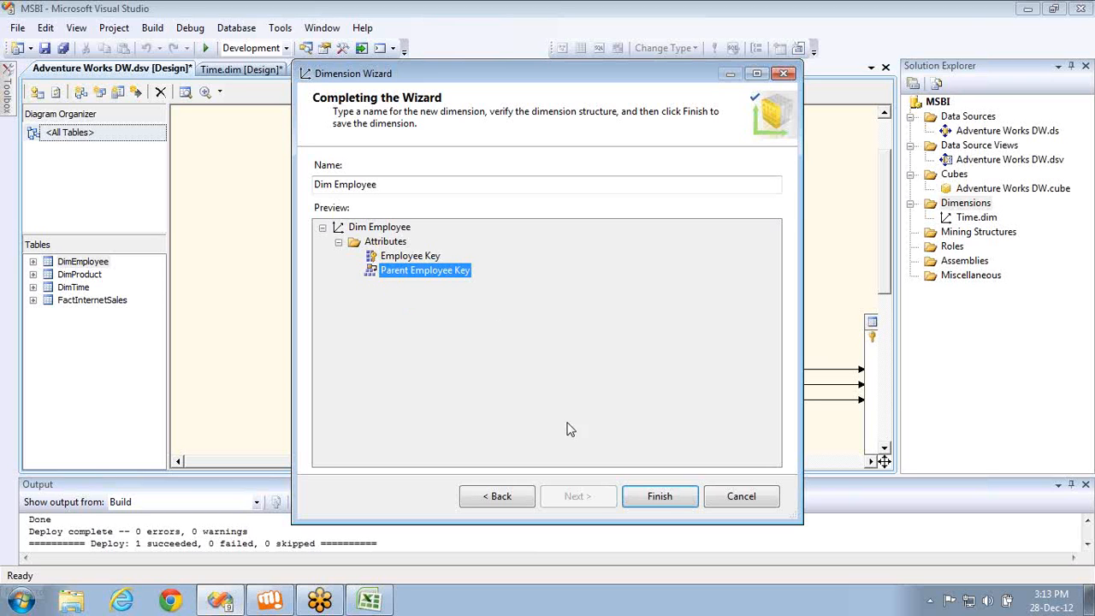
pyautogui.click(659, 503)
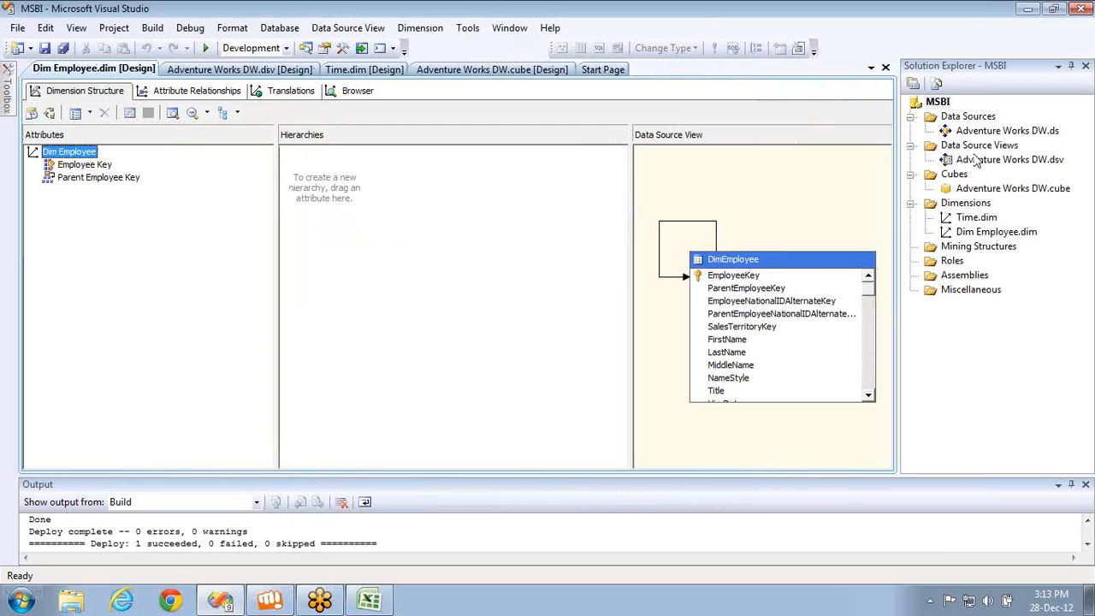
# Check DimEmployee in the data source view, return to the Dim Employee dimension, and deploy and process it with Process Full
pyautogui.doubleClick(975, 160)
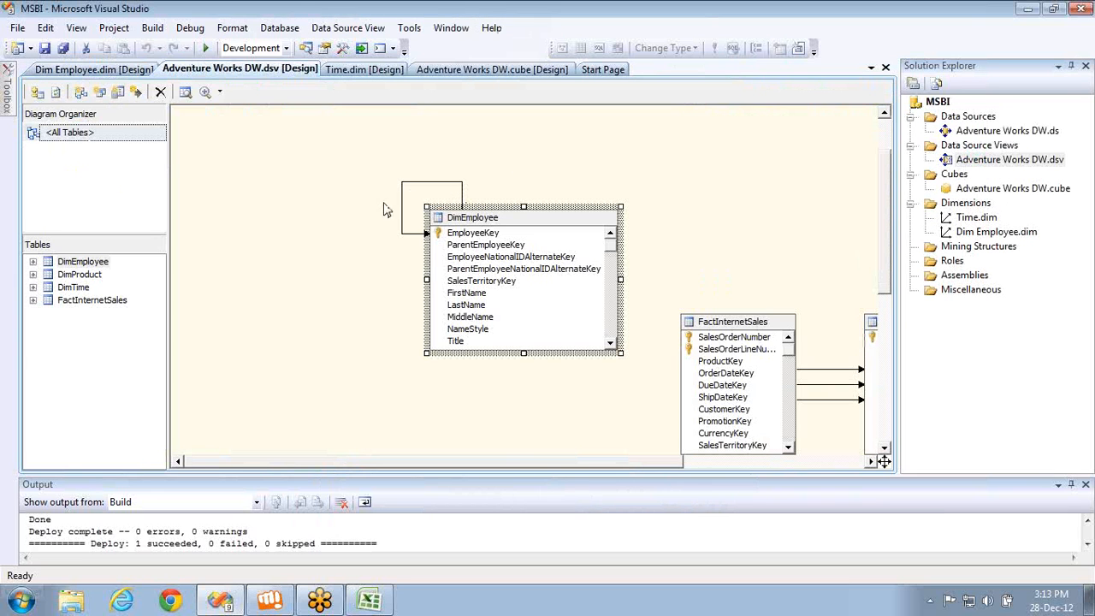
pyautogui.doubleClick(1008, 233)
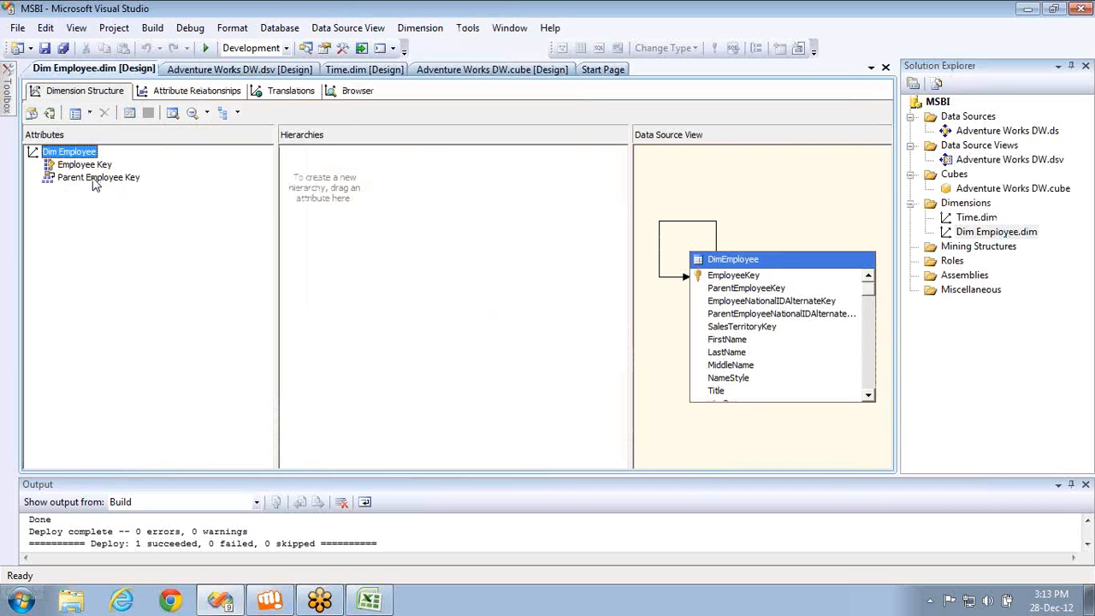
pyautogui.click(50, 112)
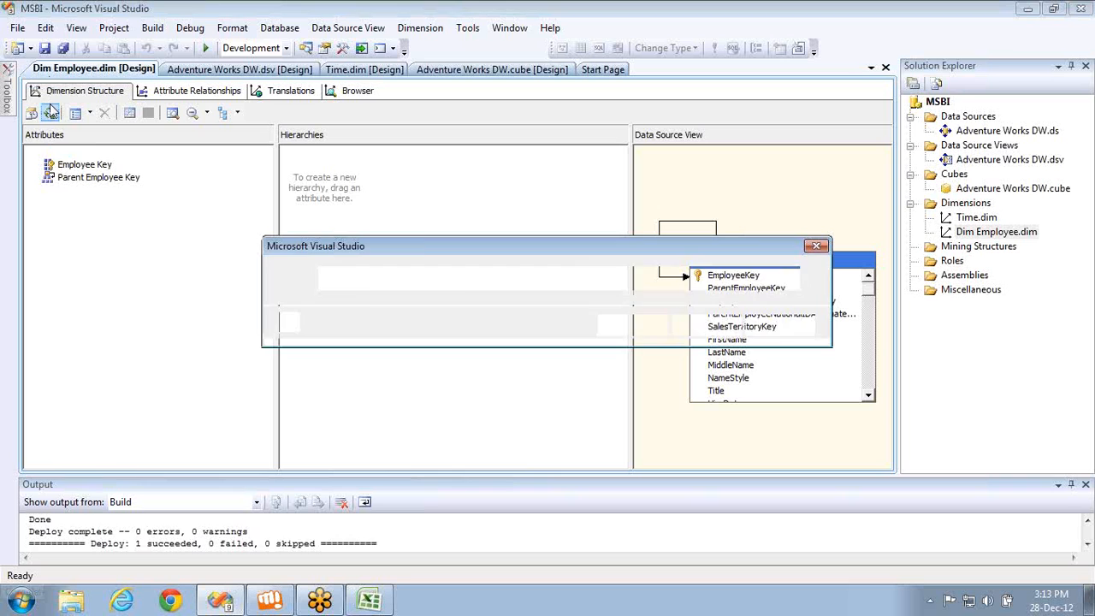
pyautogui.press('Return')
pyautogui.press('Return')
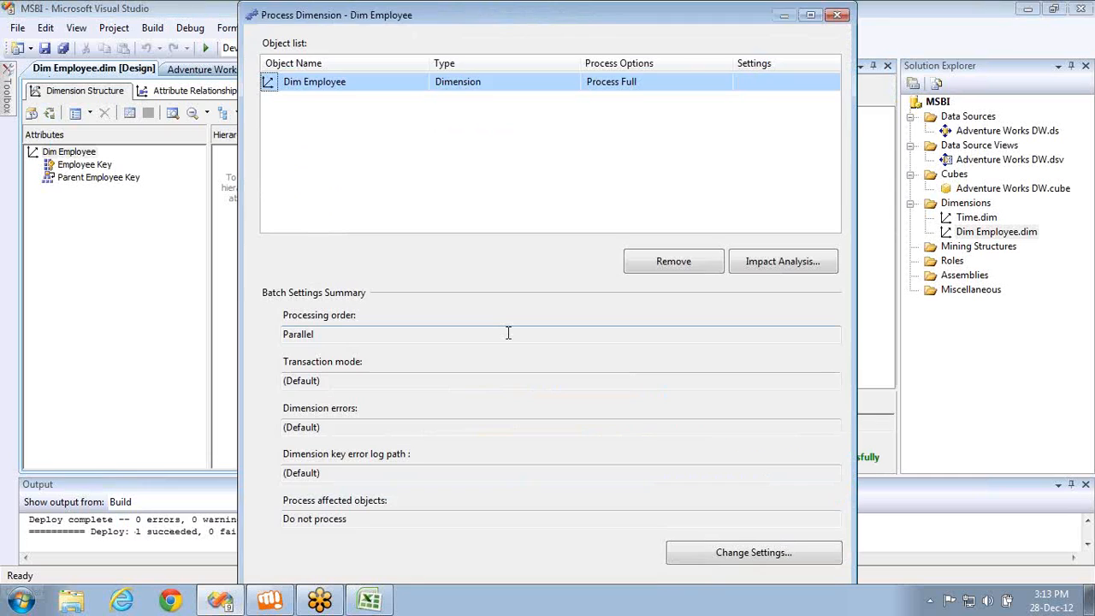
pyautogui.press('Return')
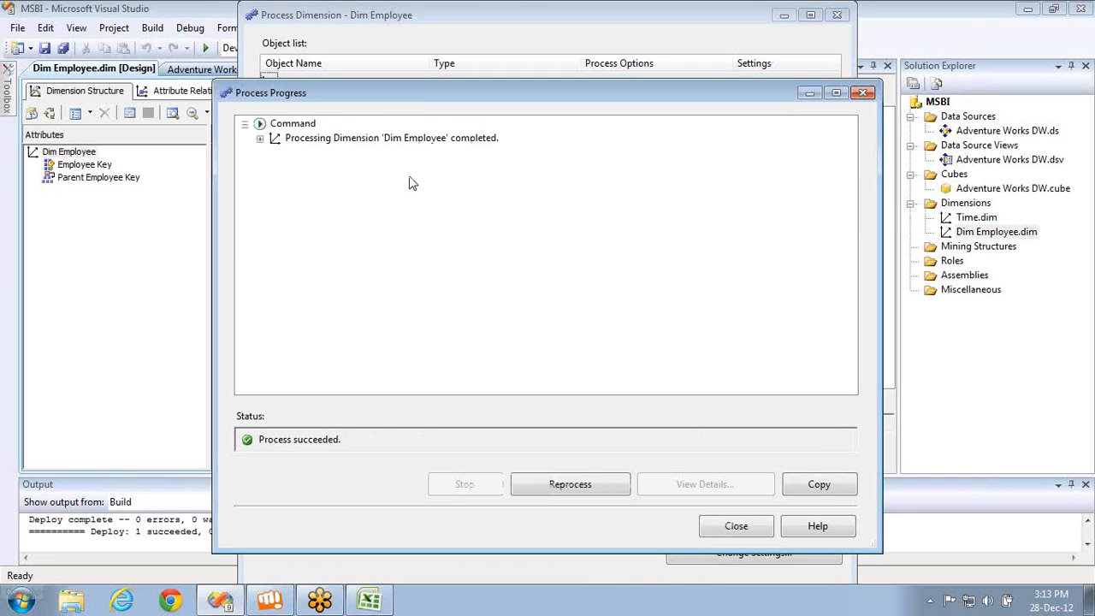
# Review the processing details for Dim Employee's attributes and Parent Employee Key hierarchy, and close the processing windows
pyautogui.doubleClick(270, 139)
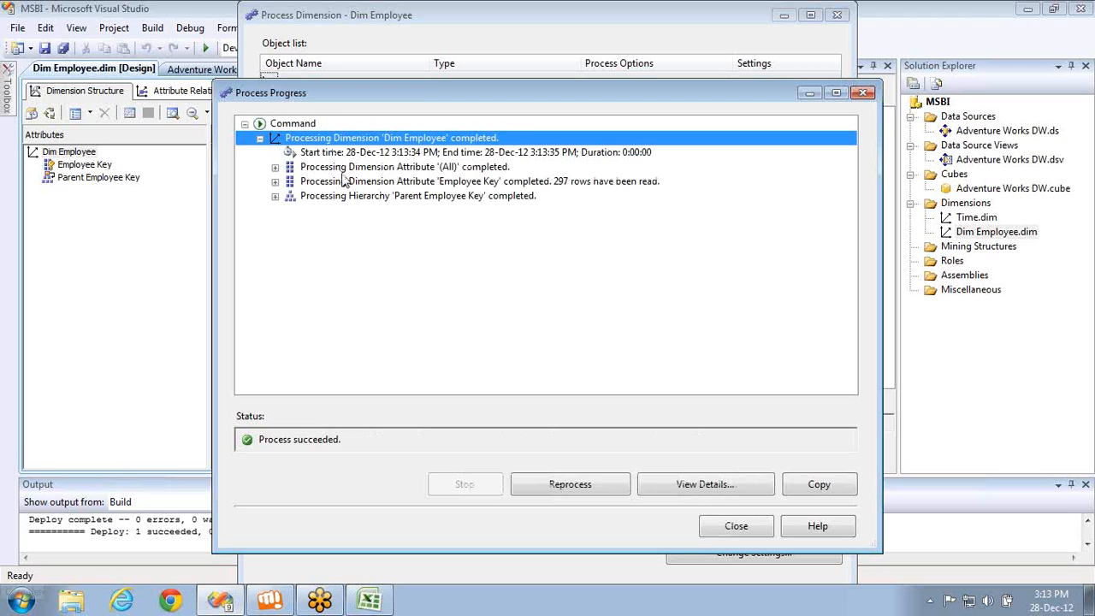
pyautogui.click(341, 171)
pyautogui.click(371, 183)
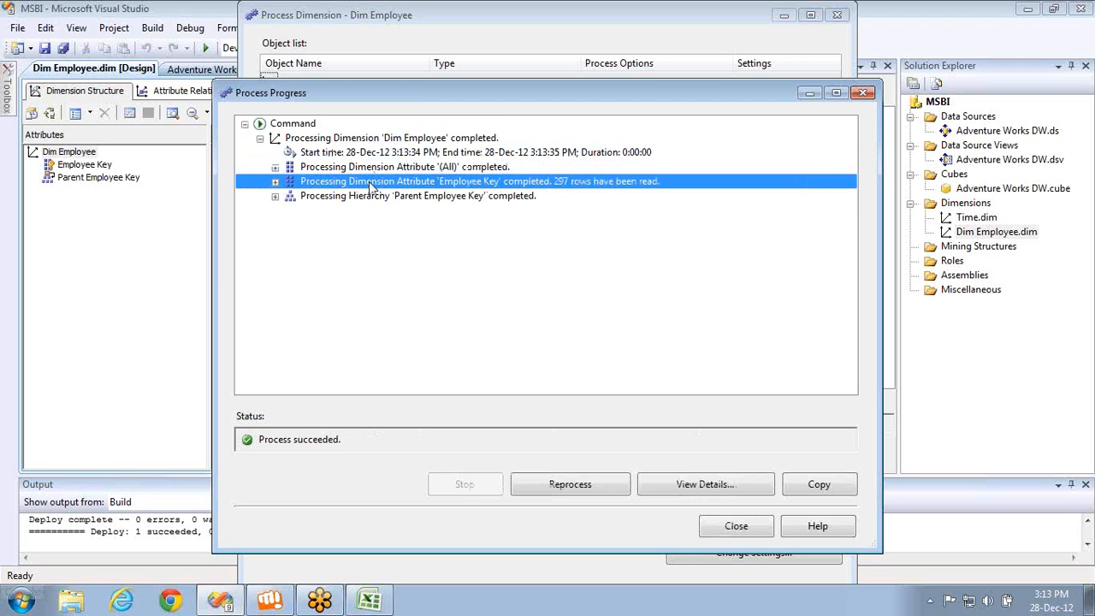
pyautogui.click(387, 198)
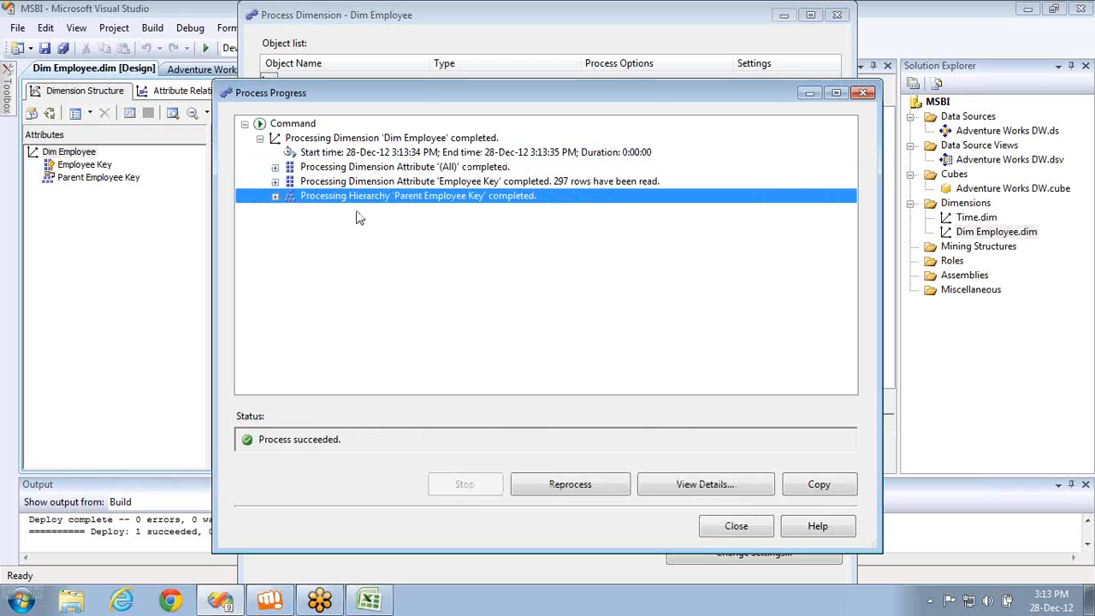
pyautogui.click(734, 525)
pyautogui.click(838, 15)
# Browse the Parent Employee Key hierarchy of Dim Employee, expanding the members All, 112, 7 and 14
pyautogui.click(358, 91)
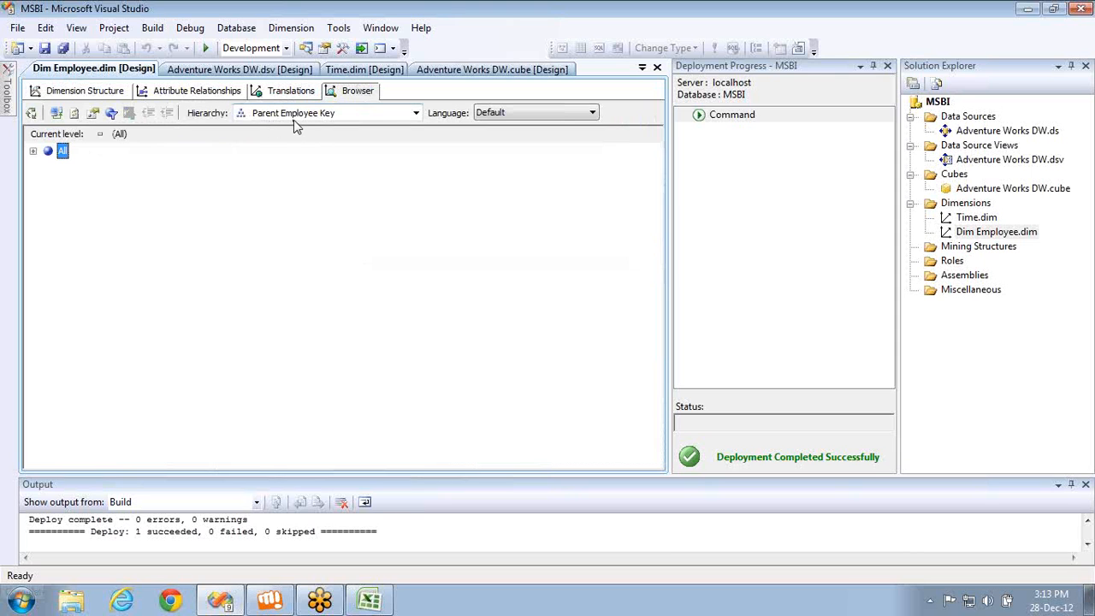
pyautogui.click(33, 152)
pyautogui.click(80, 168)
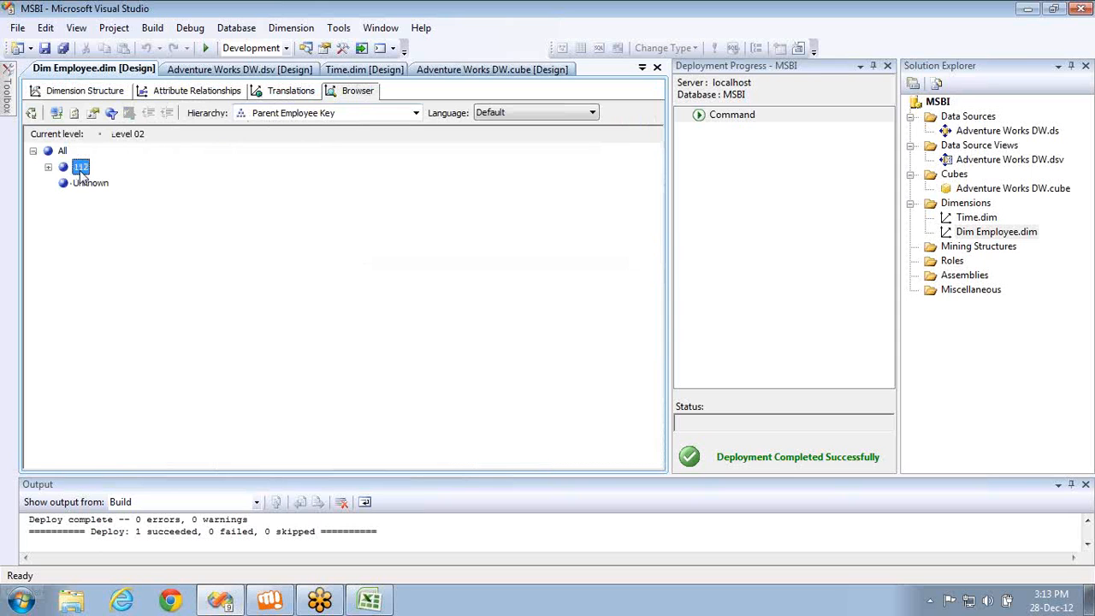
pyautogui.click(48, 168)
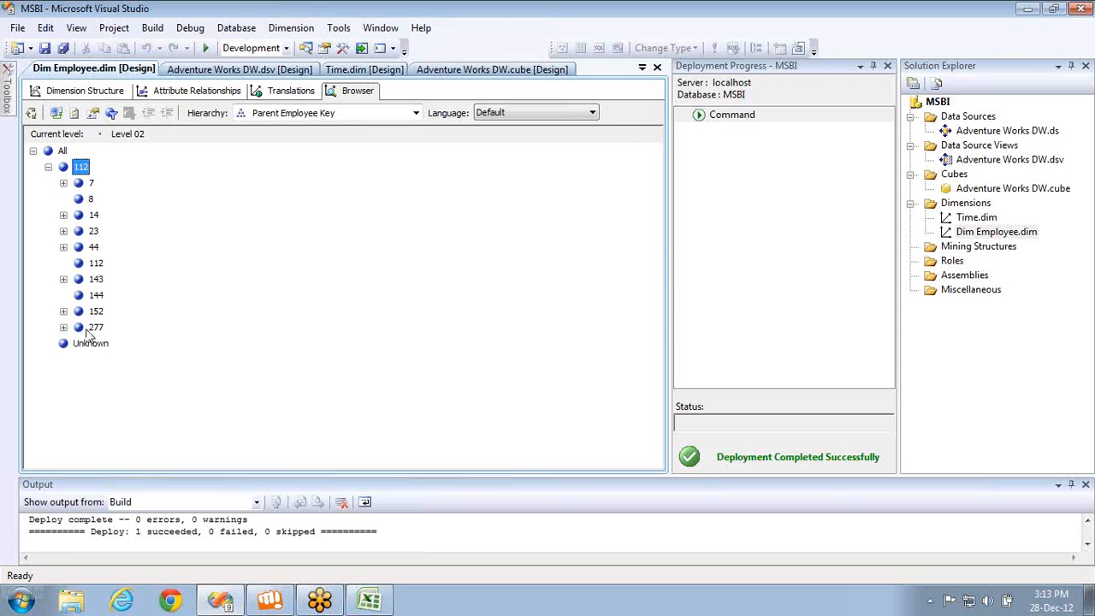
pyautogui.click(63, 183)
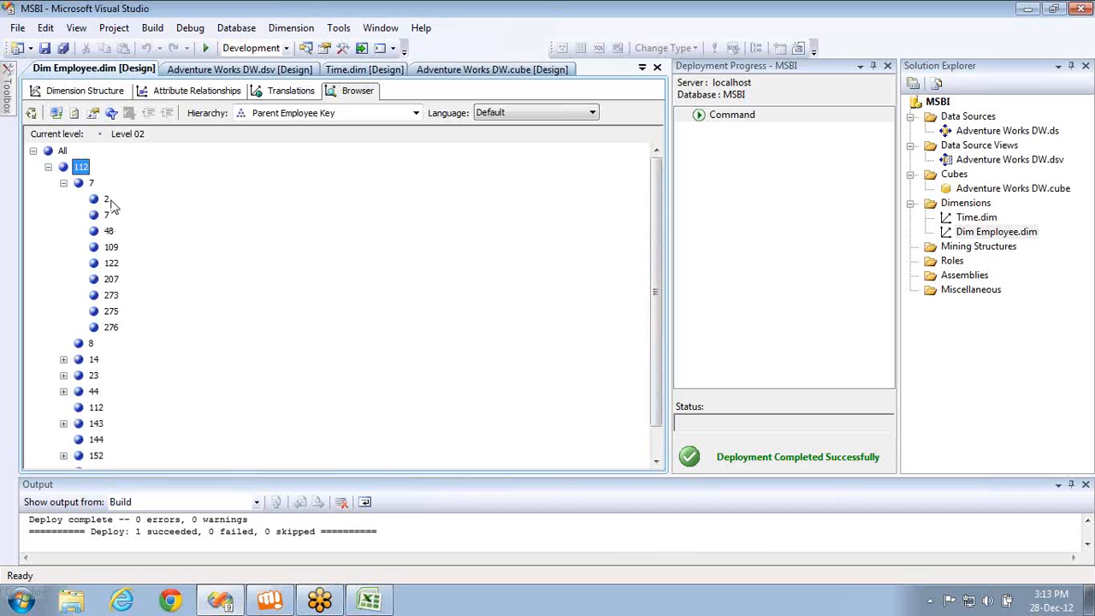
pyautogui.click(63, 359)
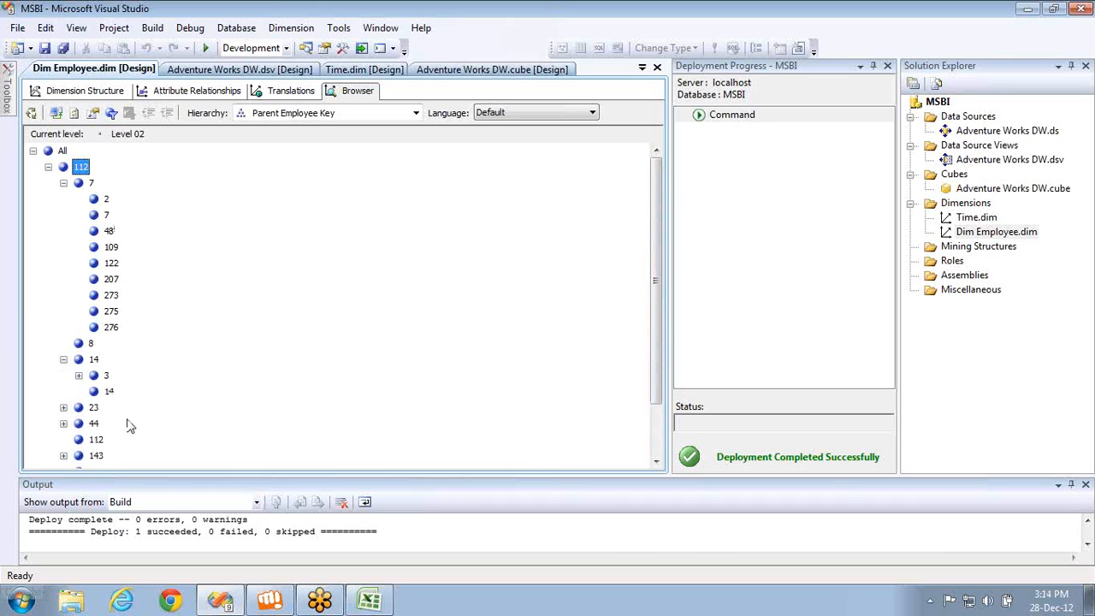
# Expand member 3 beneath 14, close the deployment progress, and compare the Parent Employee Key hierarchy with DimEmployee in the data source view
pyautogui.click(78, 375)
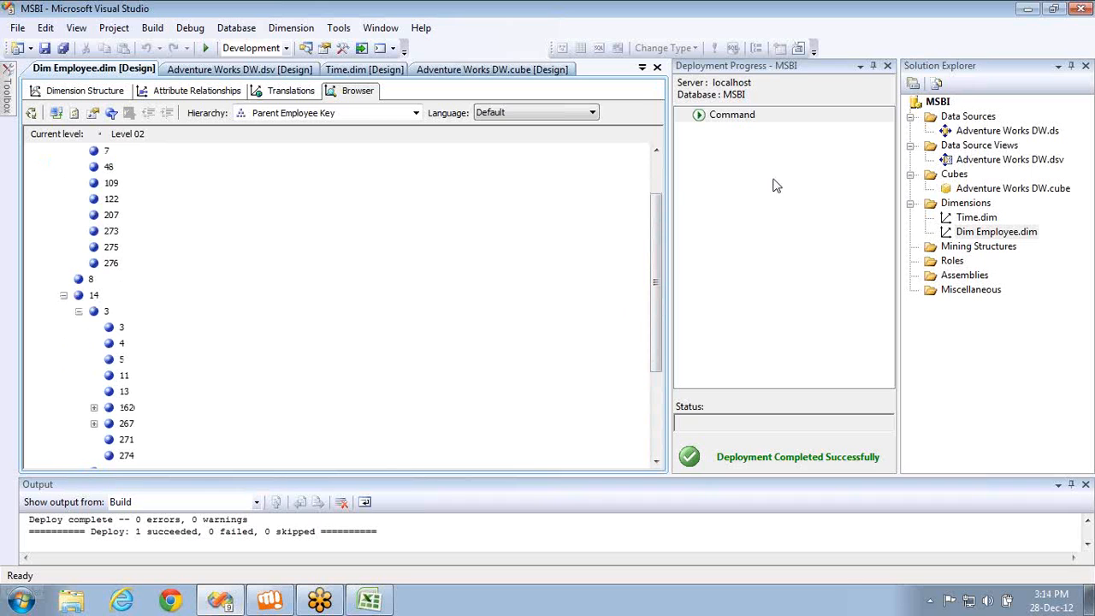
pyautogui.click(887, 67)
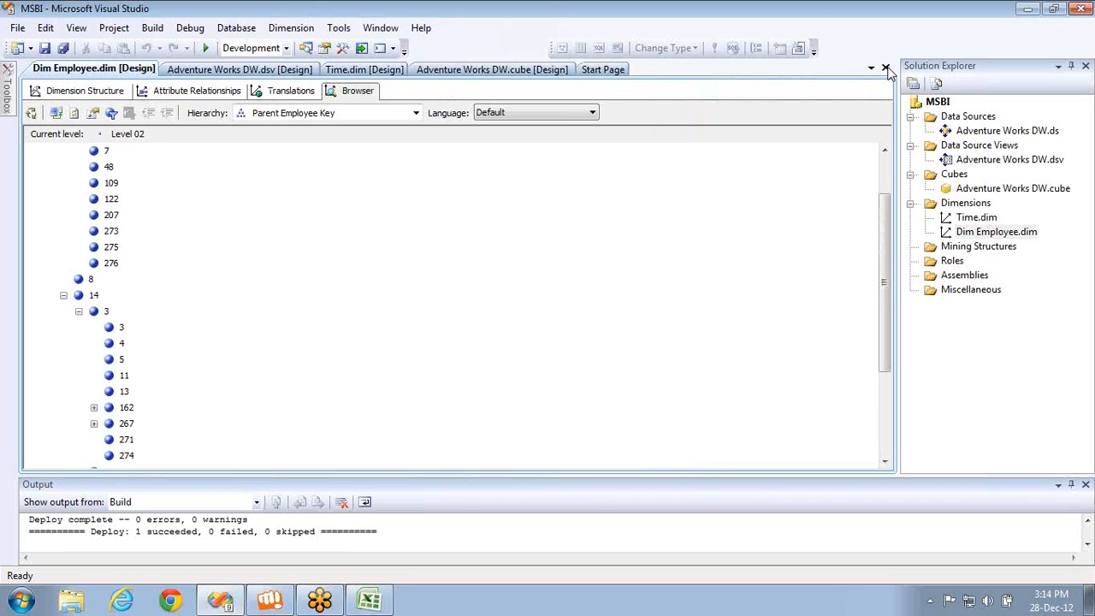
pyautogui.doubleClick(954, 160)
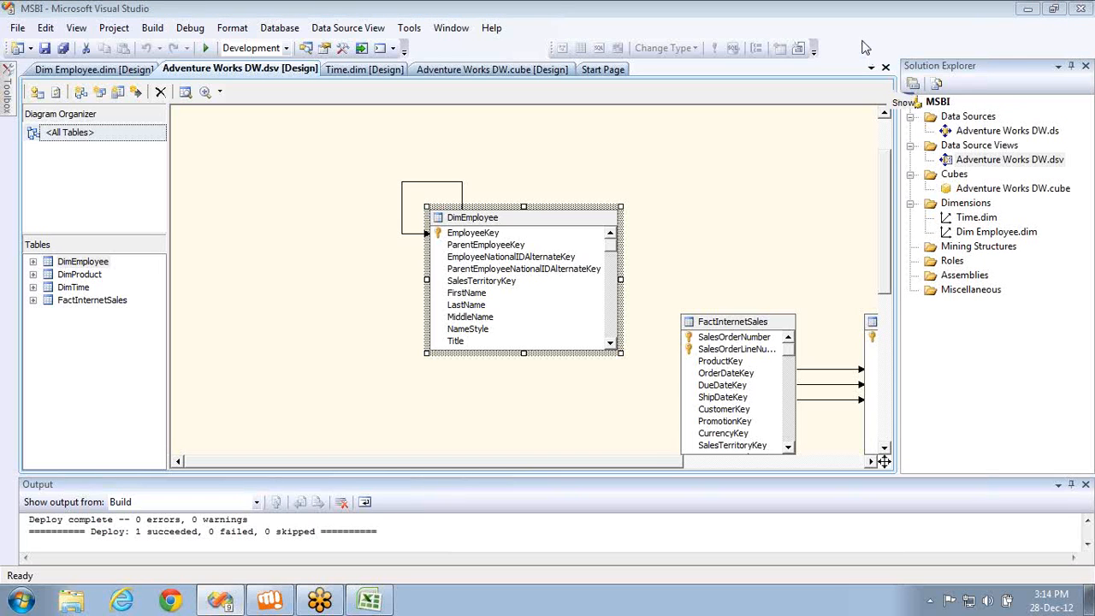
pyautogui.doubleClick(978, 236)
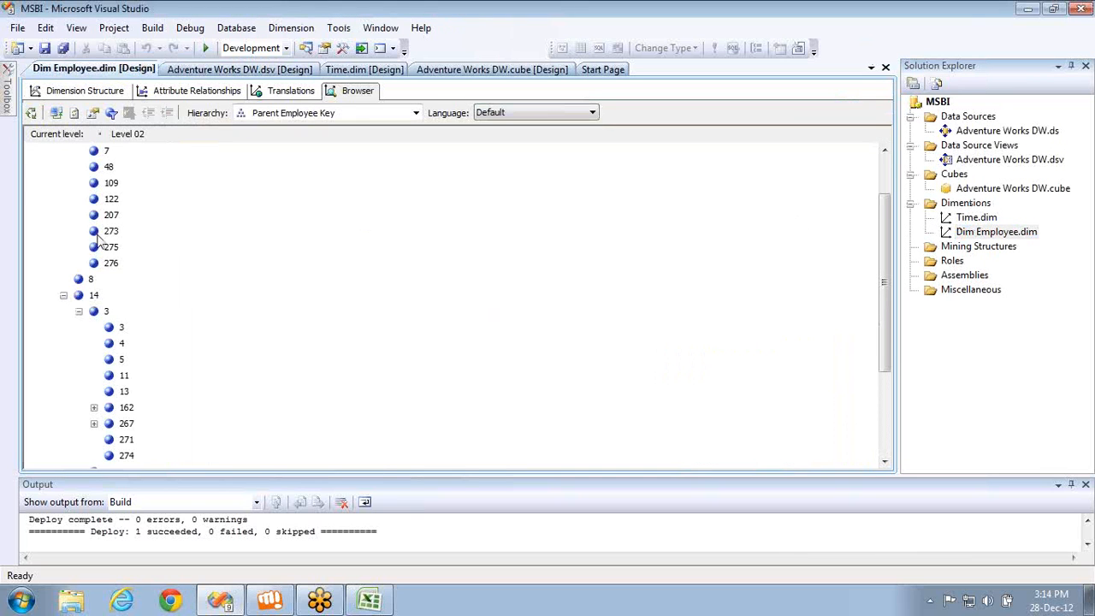
pyautogui.click(122, 343)
pyautogui.scroll(2, 881, 175)
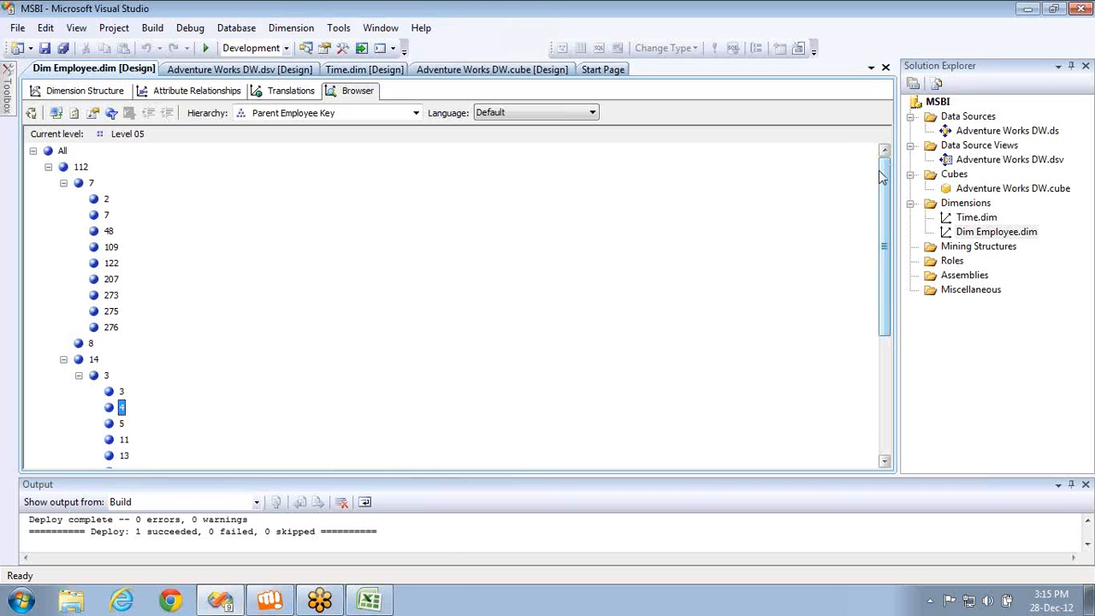
pyautogui.click(80, 168)
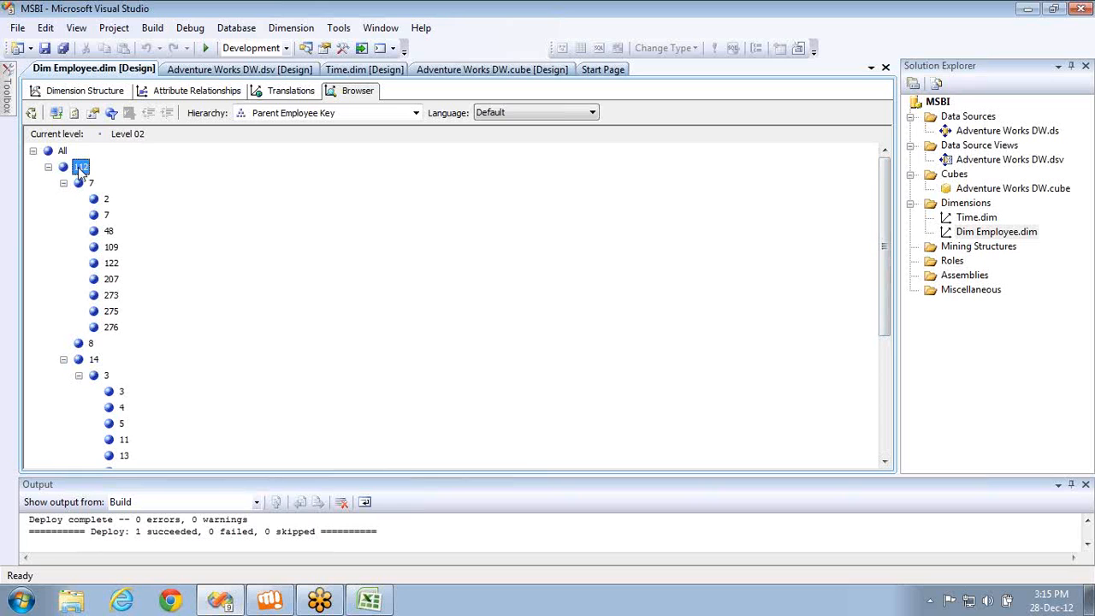
# Delete the Dim Employee dimension from the project
pyautogui.click(968, 221)
pyautogui.click(977, 233)
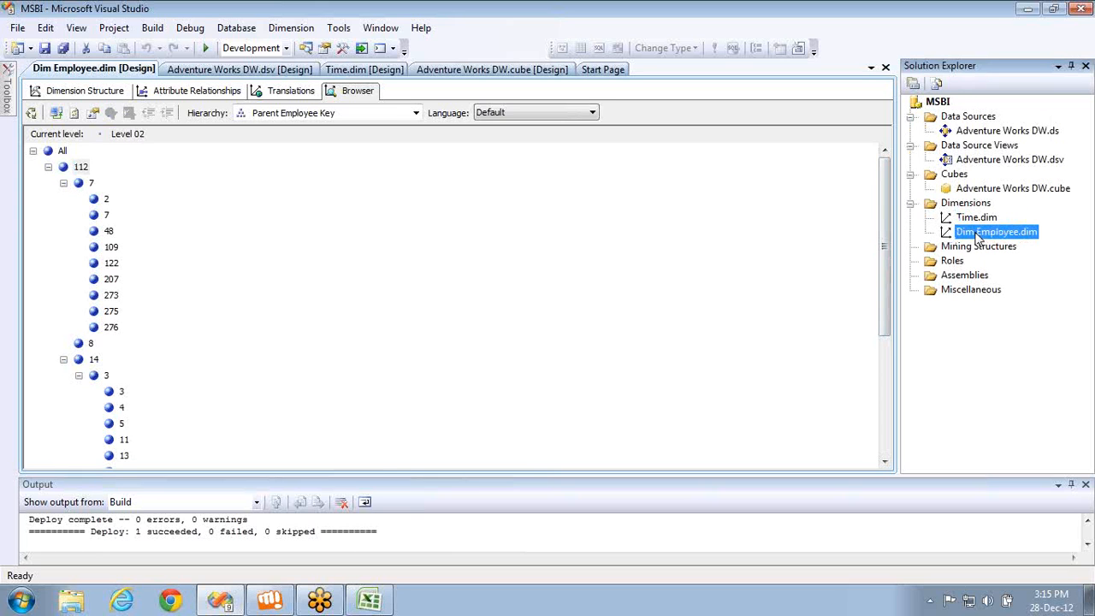
pyautogui.press('Delete')
pyautogui.press('Return')
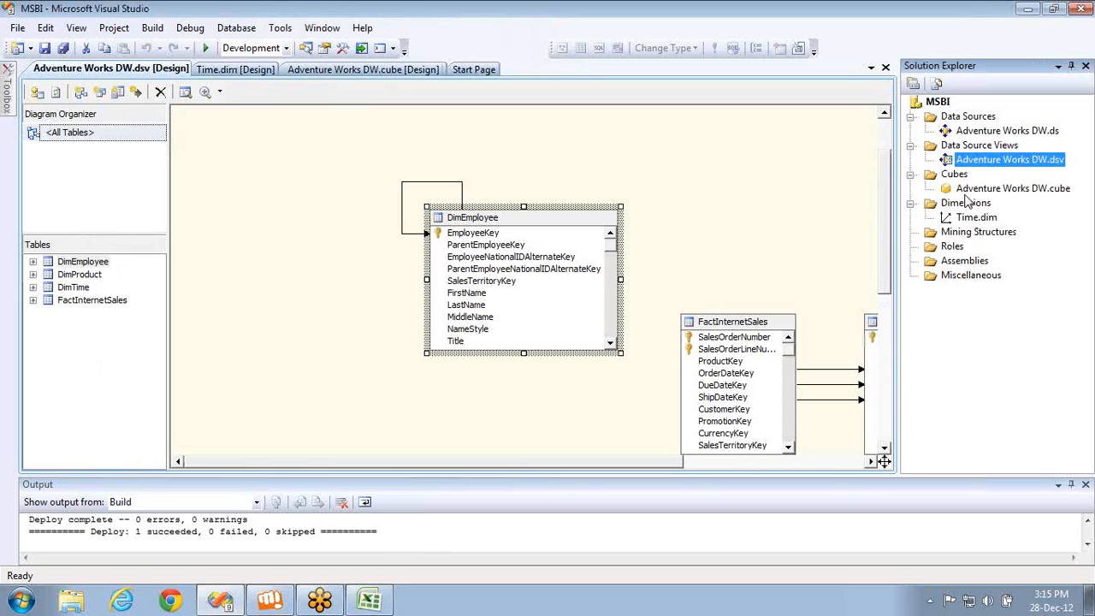
# Start a new dimension from the Adventure Works DW data source view with DimEmployee as main table and EmployeeKey as key and name column
pyautogui.rightClick(943, 203)
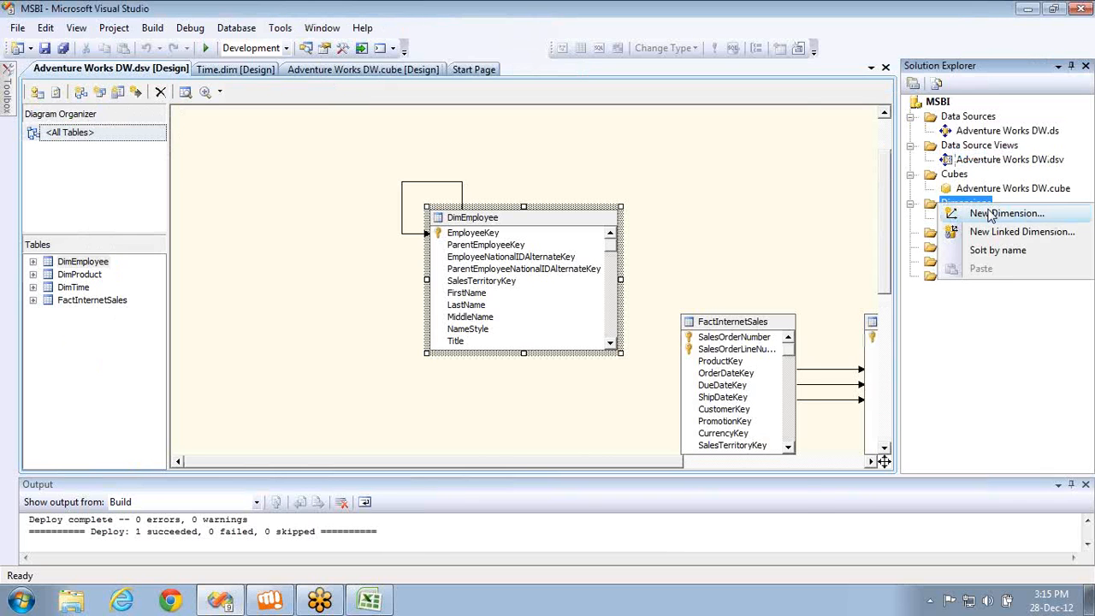
pyautogui.click(990, 214)
pyautogui.press('Return')
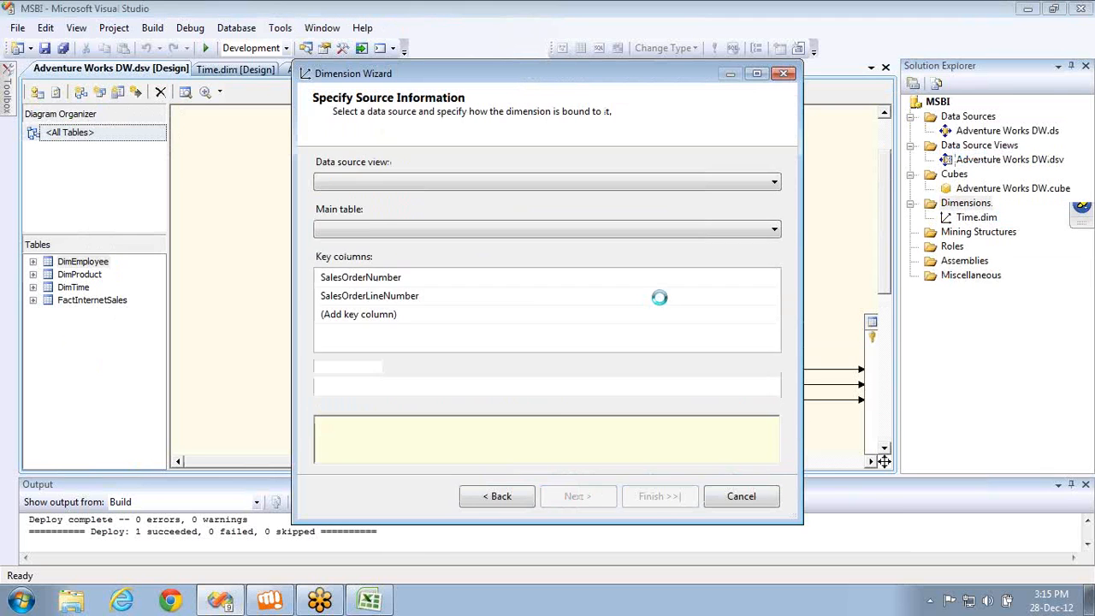
pyautogui.click(418, 228)
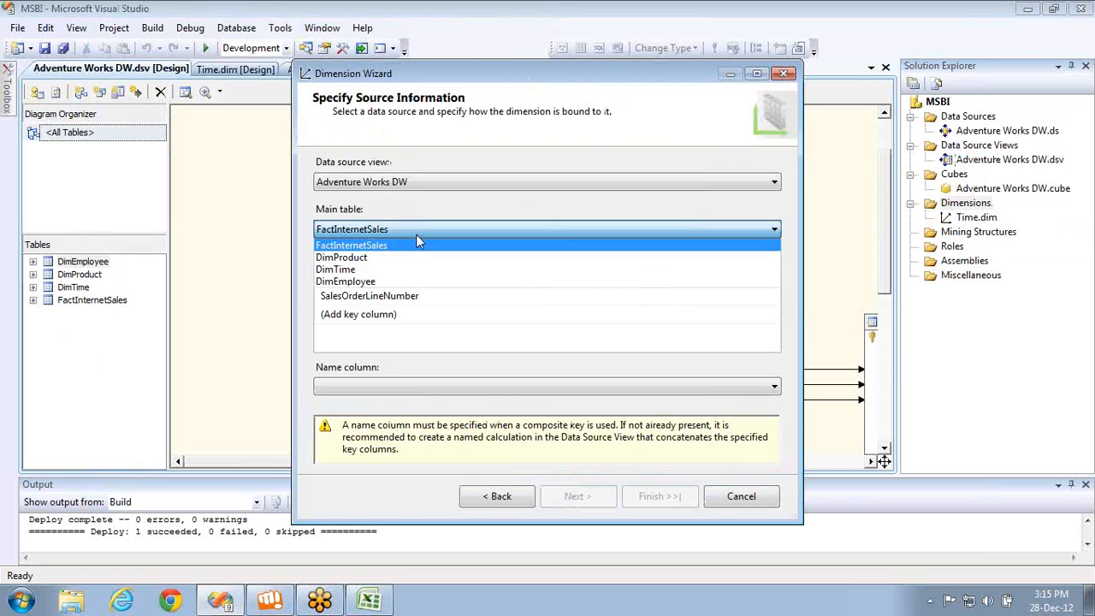
pyautogui.click(404, 284)
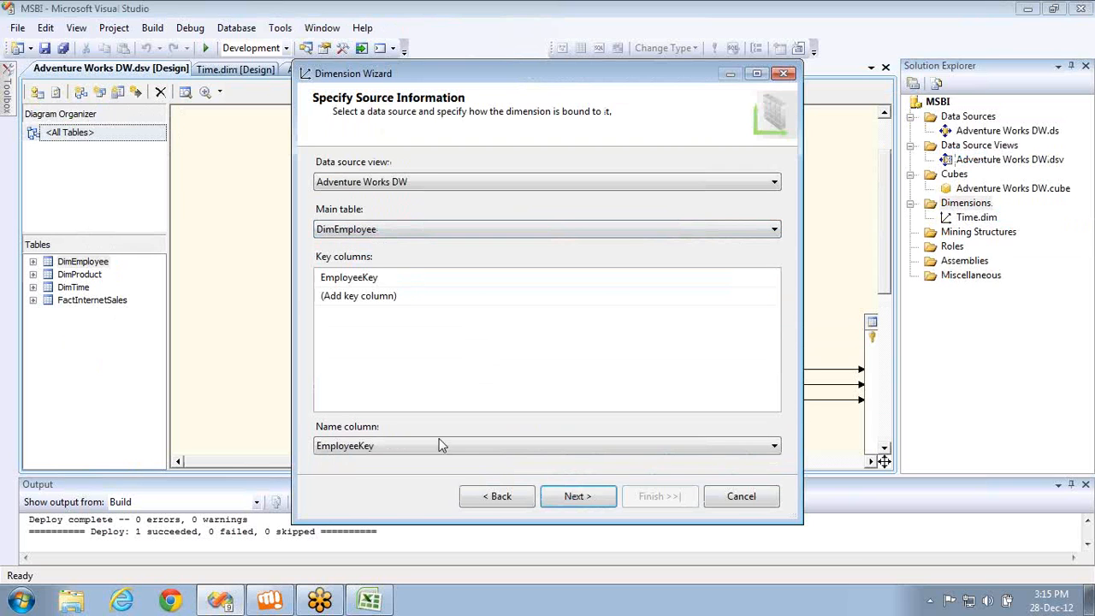
pyautogui.click(573, 497)
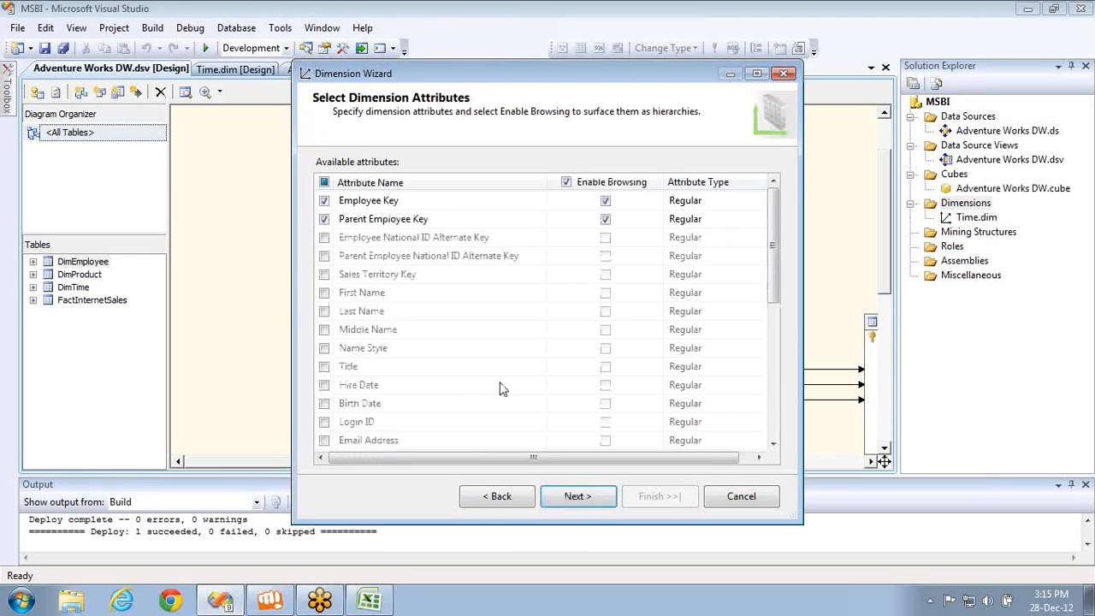
# Include all attributes except Parent Employee Key and finish creating the dimension under the name Dim Employee
pyautogui.click(324, 183)
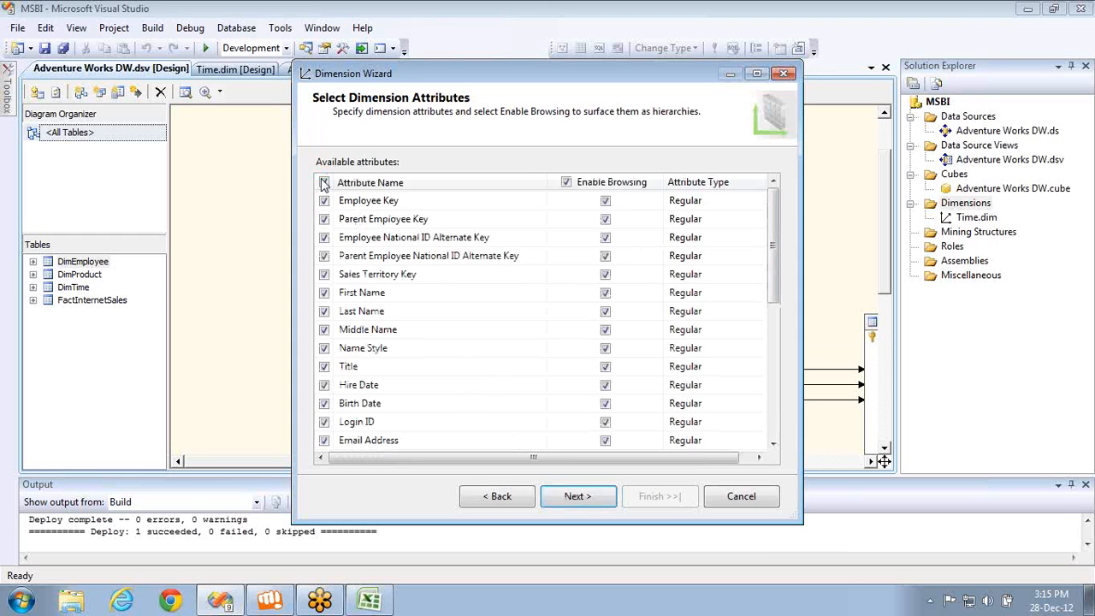
pyautogui.click(324, 219)
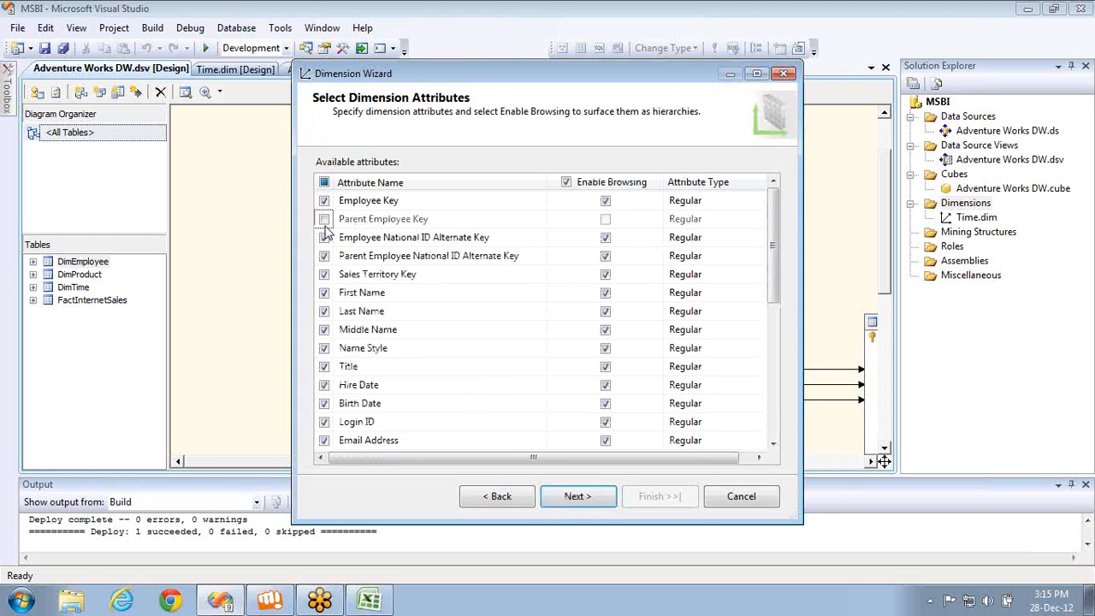
pyautogui.click(576, 496)
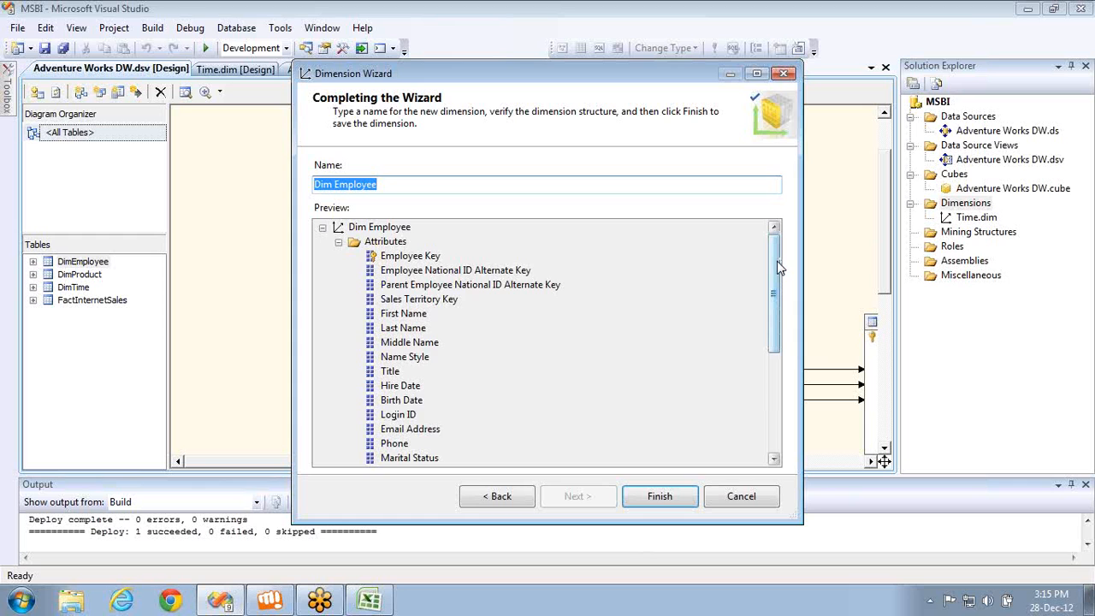
pyautogui.moveTo(776, 270); pyautogui.dragTo(767, 432)
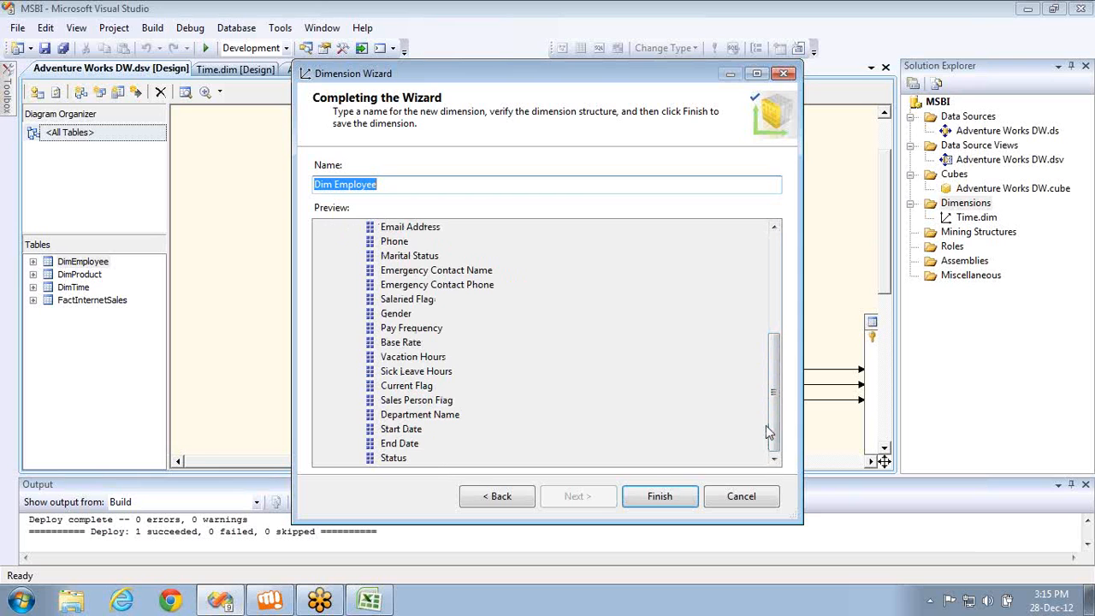
pyautogui.click(662, 490)
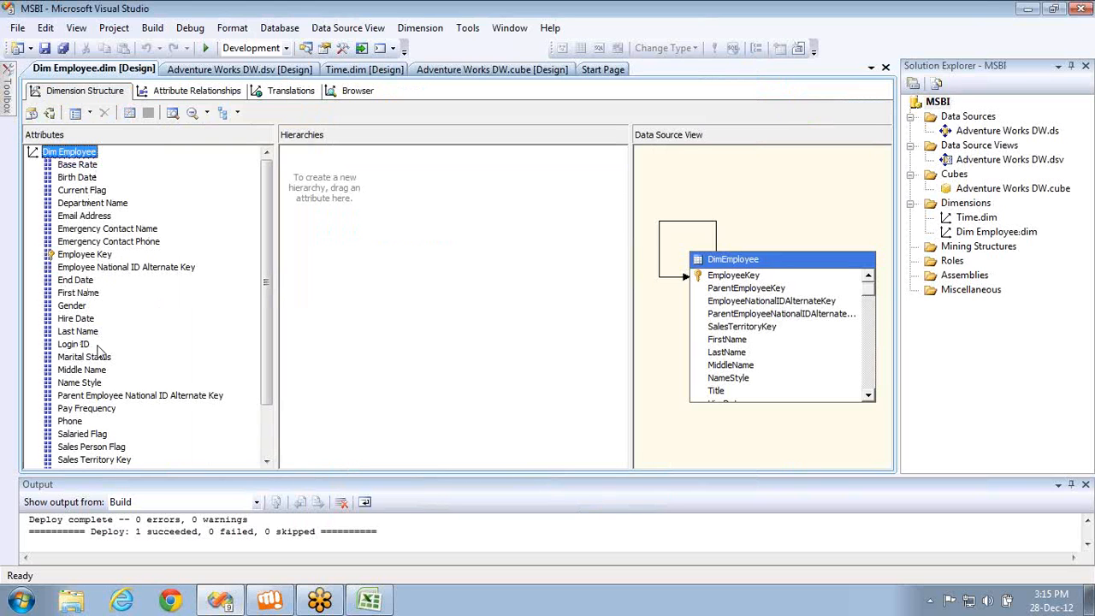
# Add ParentEmployeeKey from the DimEmployee table to the attributes of Dim Employee, keeping the name Parent Employee Key
pyautogui.moveTo(760, 292); pyautogui.dragTo(210, 359)
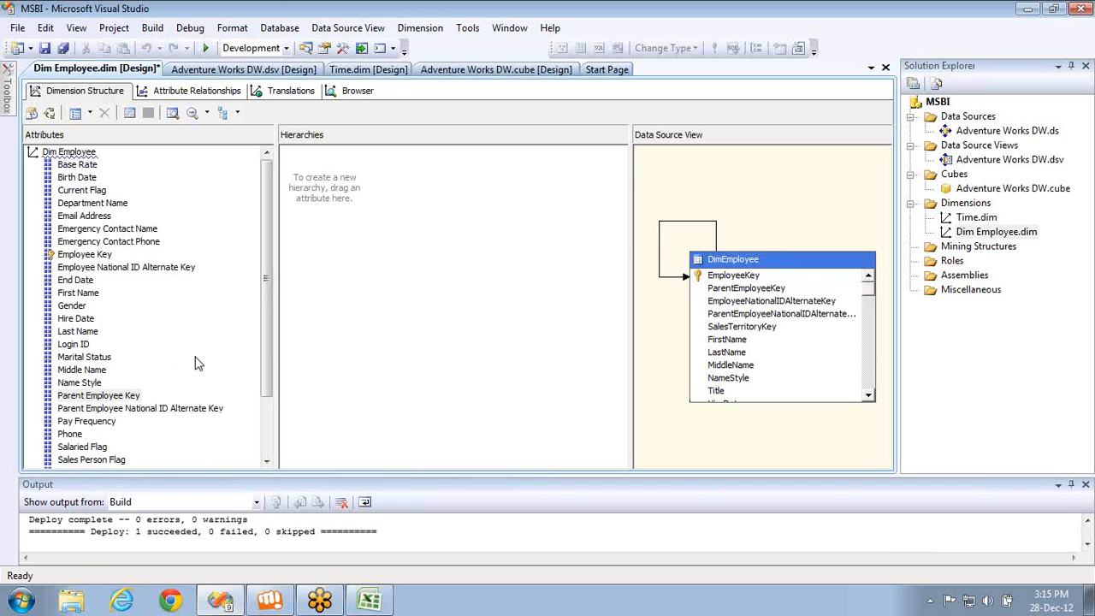
pyautogui.click(63, 397)
pyautogui.click(63, 397)
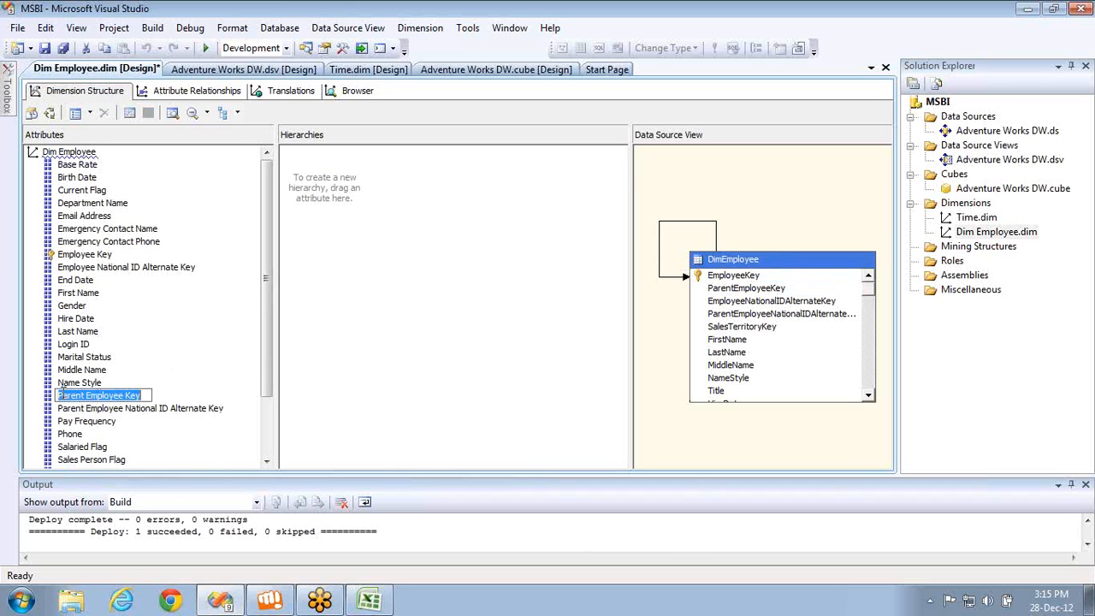
pyautogui.click(72, 408)
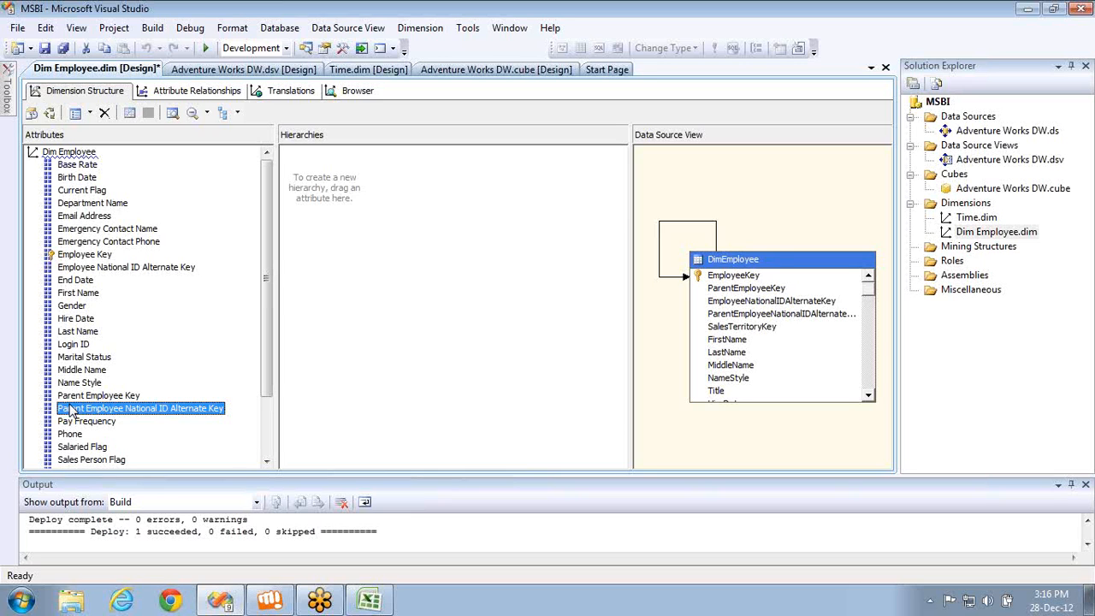
pyautogui.click(1084, 38)
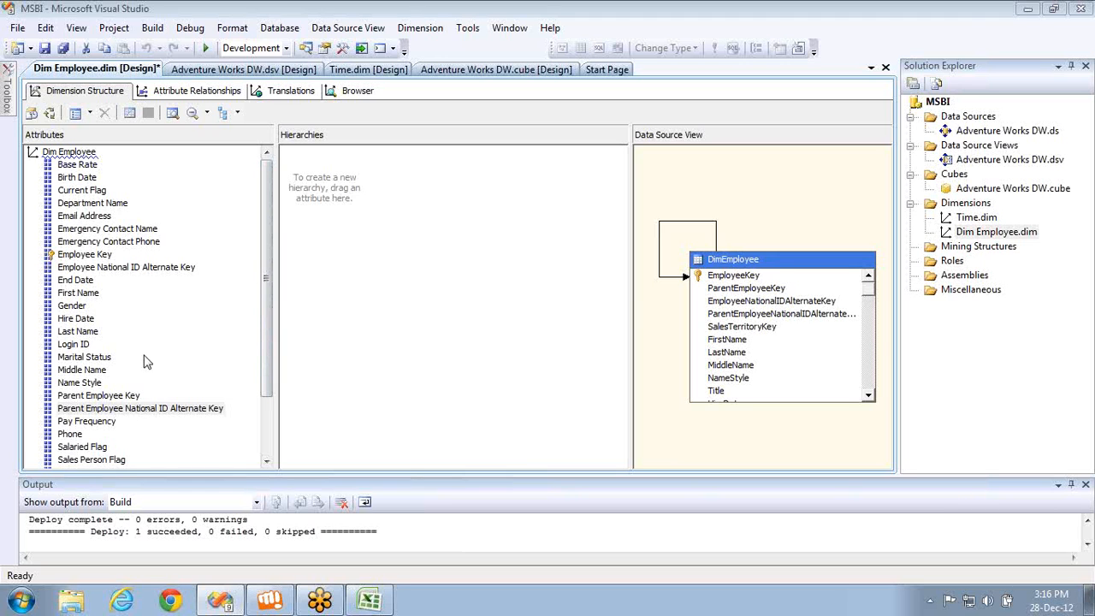
# Examine the First Name, Last Name and Middle Name attributes of Dim Employee
pyautogui.click(76, 294)
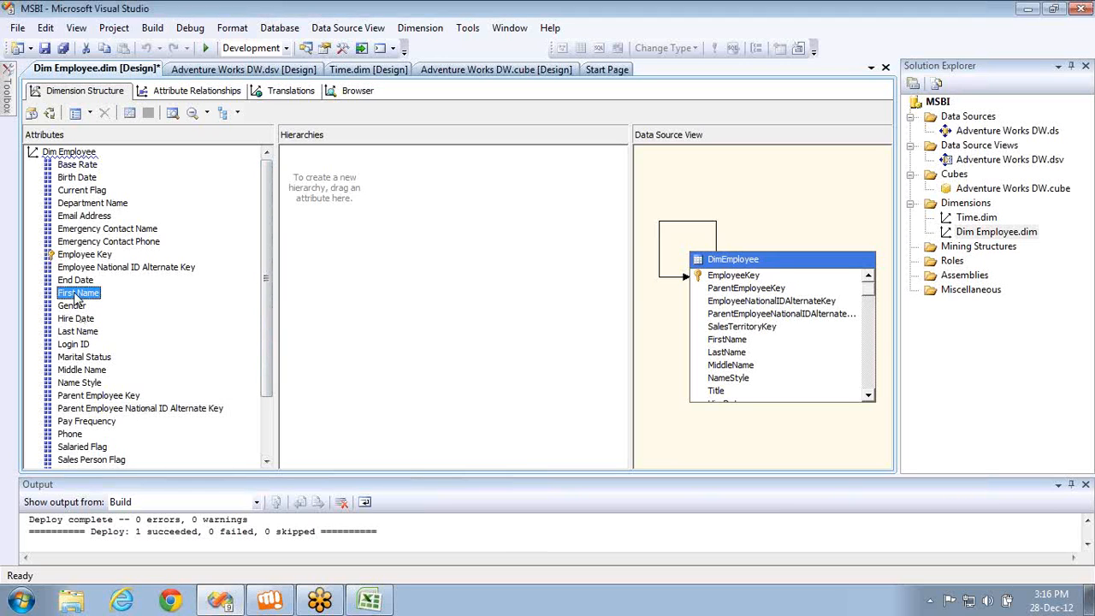
pyautogui.click(79, 332)
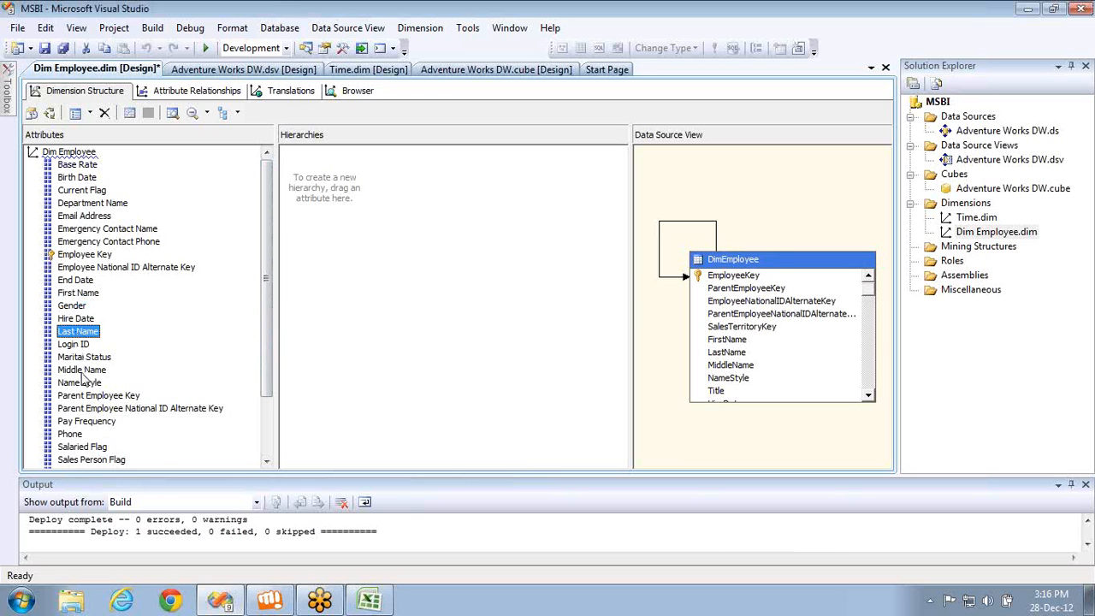
pyautogui.click(85, 371)
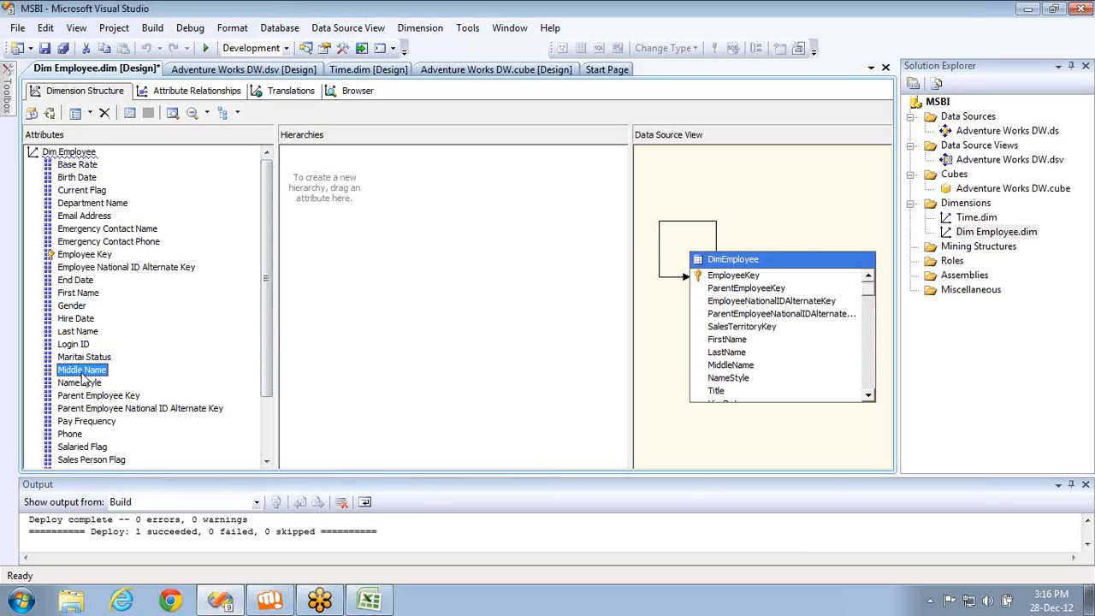
# Add a named calculation FullName to DimEmployee in the data source view with the expression FirstName+' '+MiddleName+' '+LastName
pyautogui.doubleClick(1000, 159)
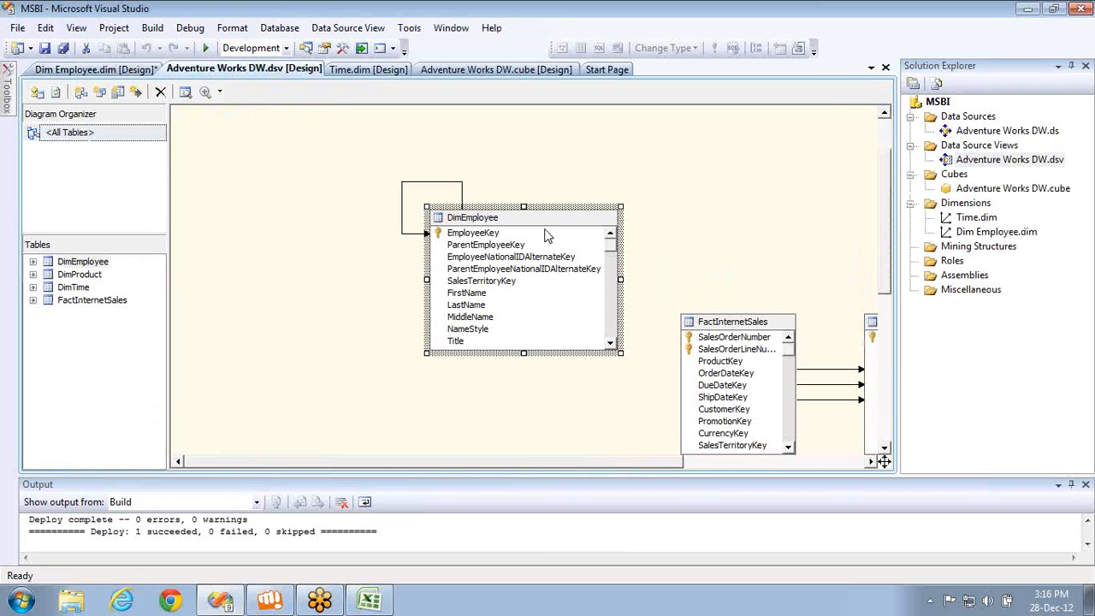
pyautogui.rightClick(547, 222)
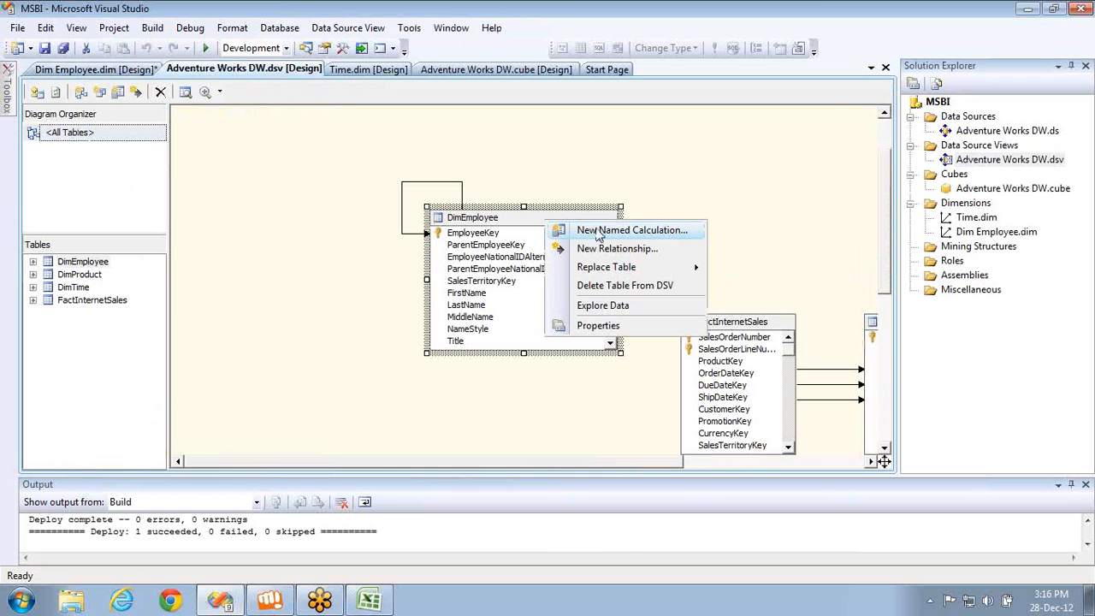
pyautogui.click(599, 233)
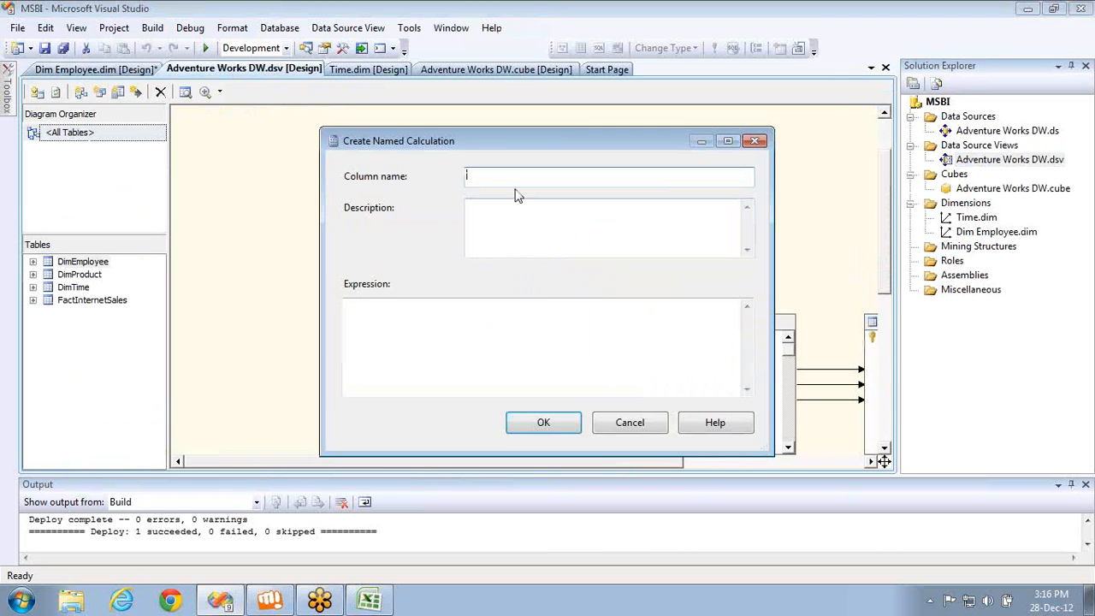
pyautogui.write('FullName')
pyautogui.click(469, 298)
pyautogui.write("FirstName+' ")
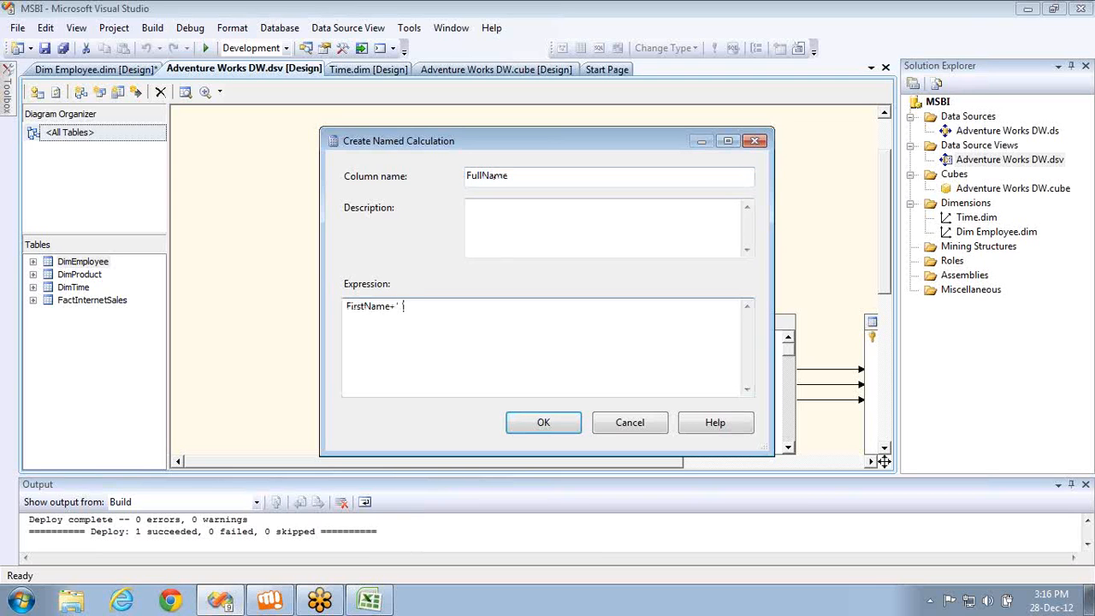
pyautogui.write("'+MiddleName+' ' +LastName")
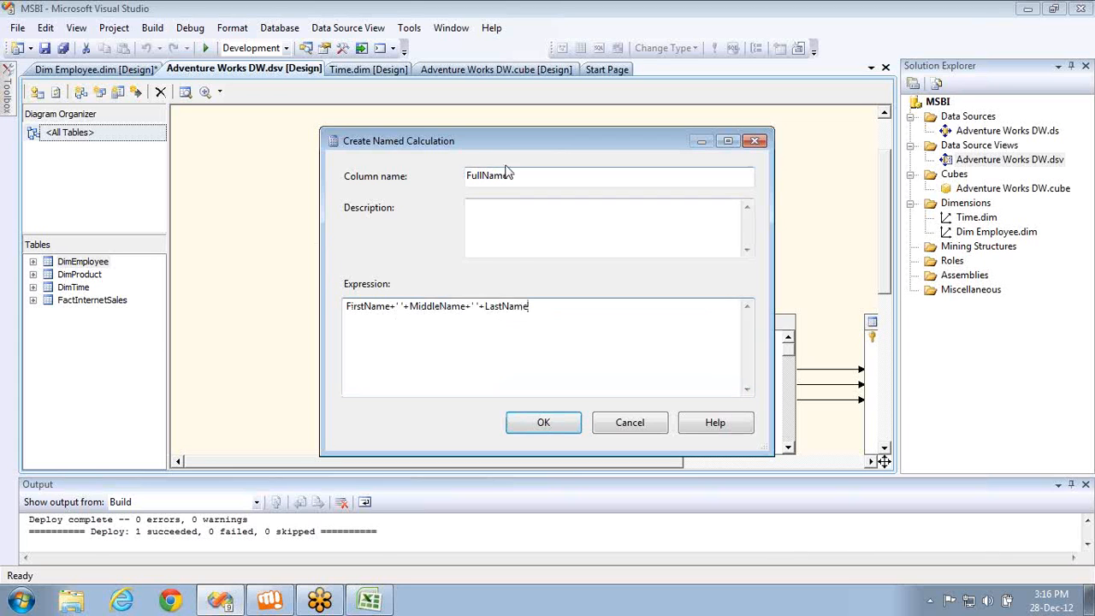
pyautogui.click(541, 425)
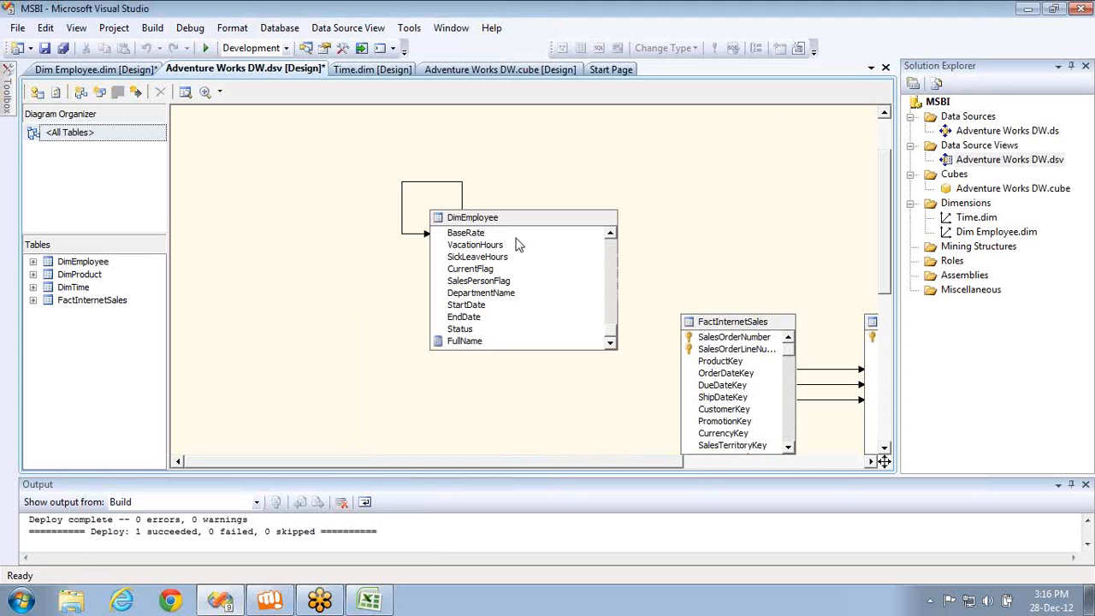
# Explore the DimEmployee table's data and check the values in its FullName column
pyautogui.rightClick(500, 220)
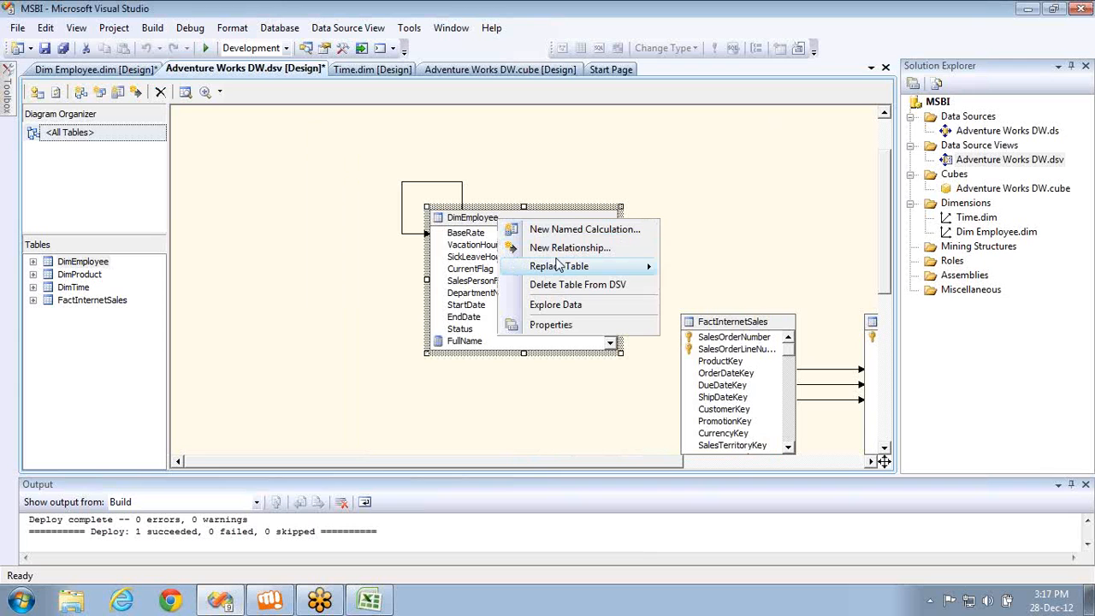
pyautogui.click(560, 306)
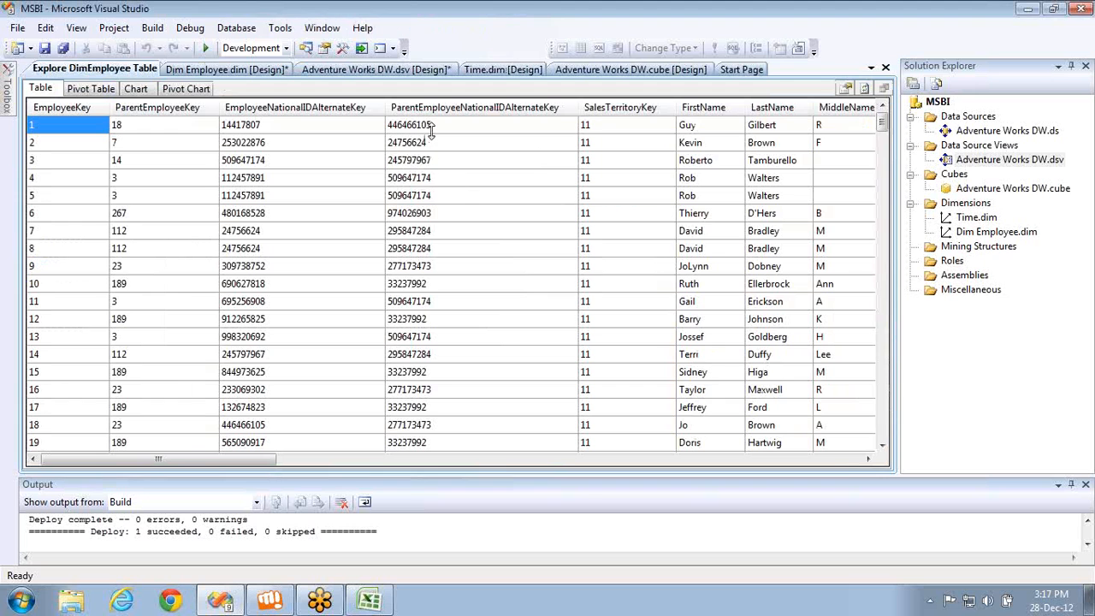
pyautogui.click(771, 126)
pyautogui.press('Right')
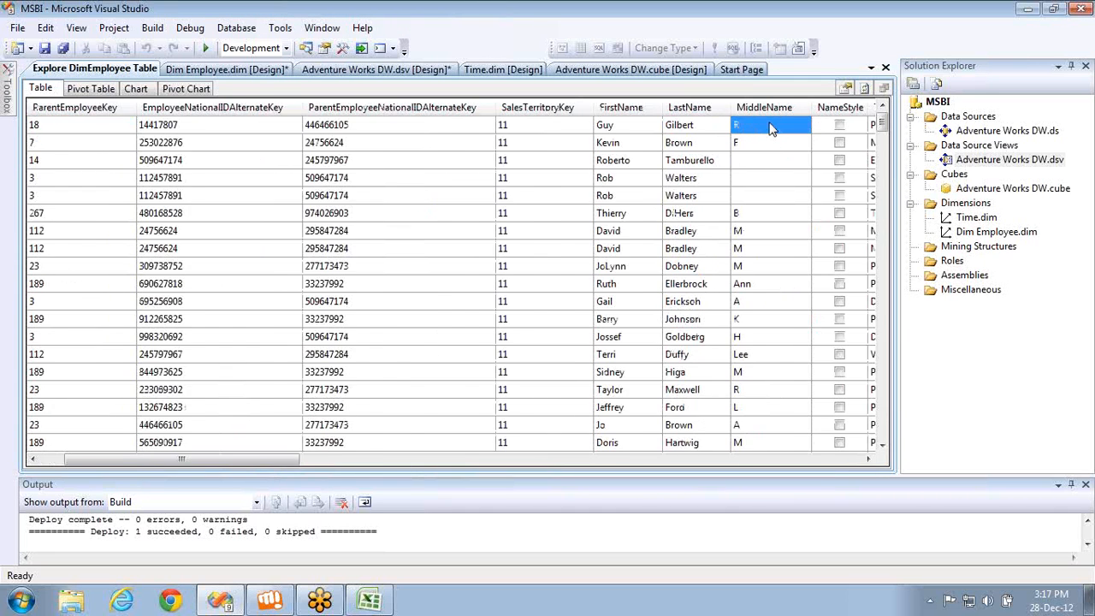
pyautogui.press('End')
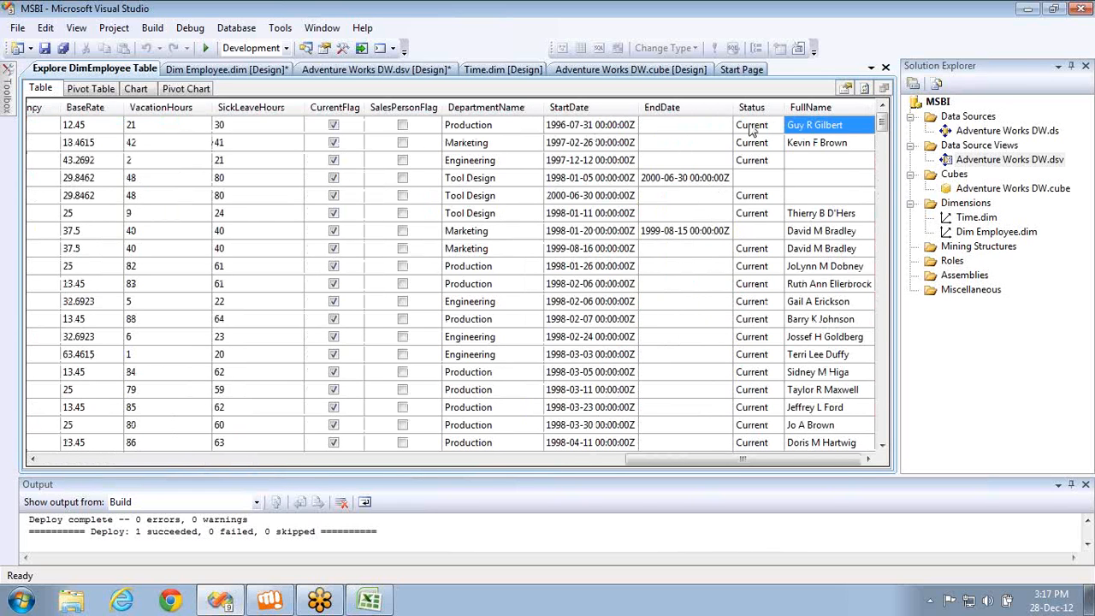
# Compare the first, middle and last name values with FullName in the third DimEmployee row, and close the data view
pyautogui.click(804, 165)
pyautogui.press('Left')
pyautogui.press('Left')
pyautogui.press('Left')
pyautogui.press('Left')
pyautogui.press('Left')
pyautogui.press('Left')
pyautogui.press('Left')
pyautogui.press('Left')
pyautogui.press('Left')
pyautogui.press('Left')
pyautogui.press('Left')
pyautogui.press('Left')
pyautogui.press('Left')
pyautogui.press('Left')
pyautogui.press('Left')
pyautogui.press('Left')
pyautogui.press('Left')
pyautogui.press('Left')
pyautogui.press('Left')
pyautogui.press('Left')
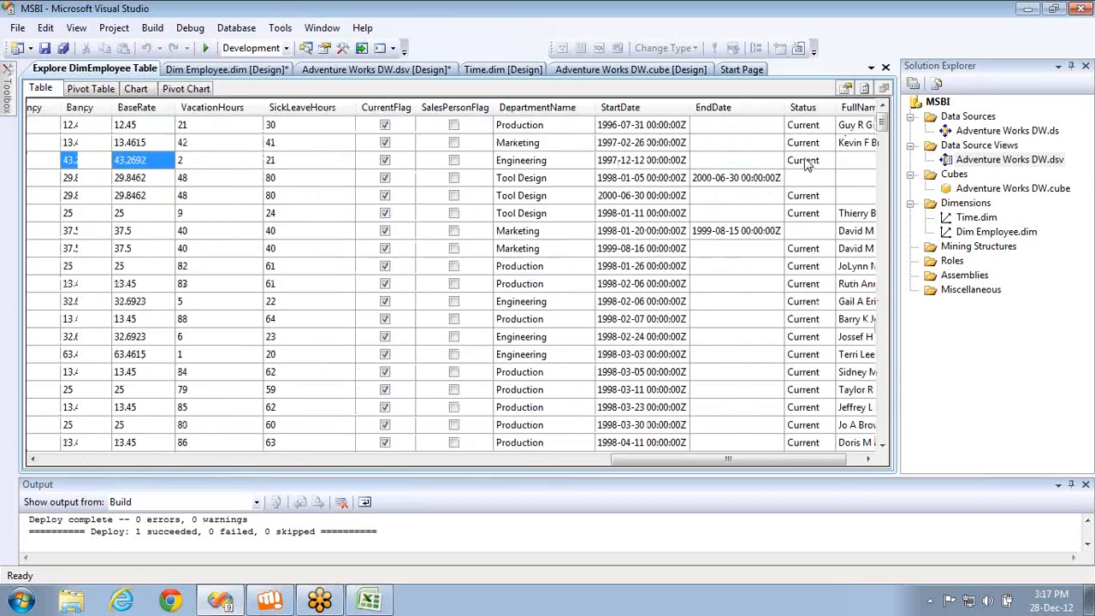
pyautogui.press('Left')
pyautogui.press('Left')
pyautogui.press('Left')
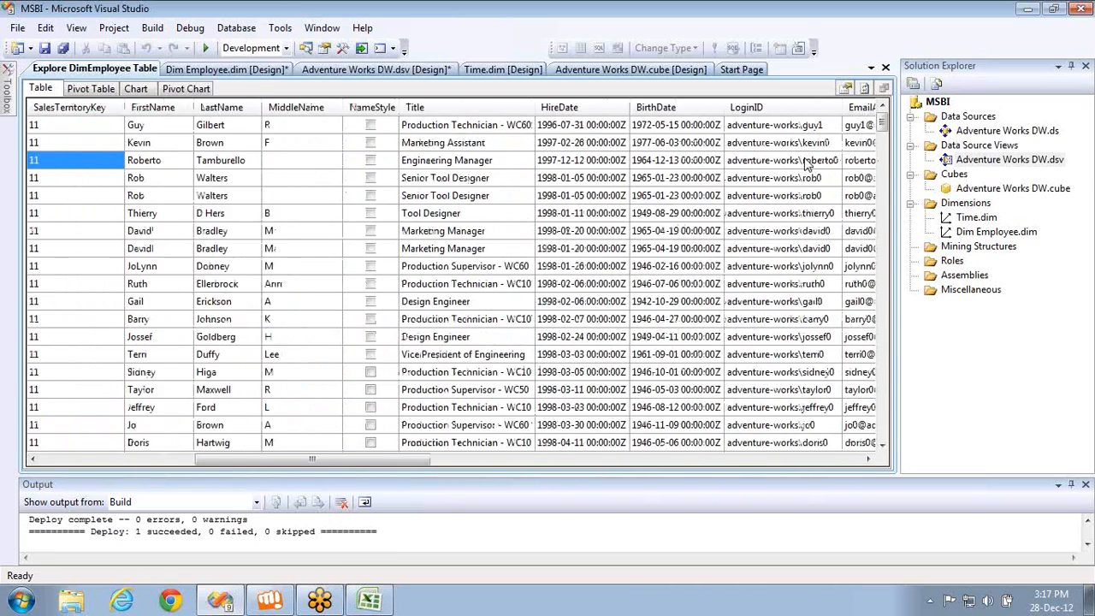
pyautogui.hotkey('shift', 'Right')
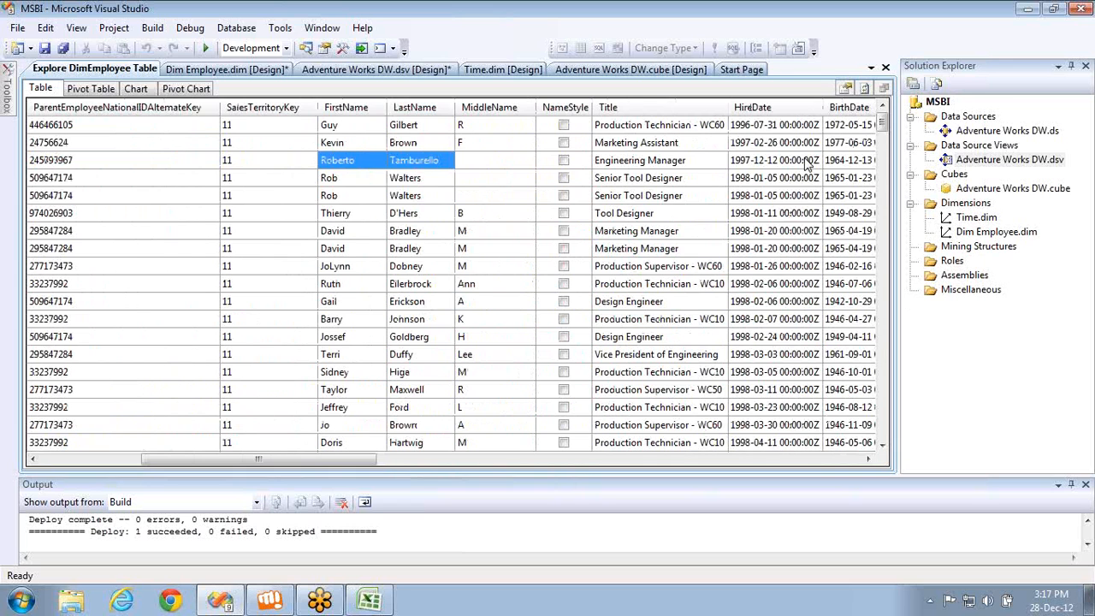
pyautogui.press('Right')
pyautogui.press('Right')
pyautogui.press('Right')
pyautogui.press('Right')
pyautogui.press('Right')
pyautogui.press('Right')
pyautogui.press('Right')
pyautogui.press('Right')
pyautogui.press('Right')
pyautogui.press('Right')
pyautogui.press('Right')
pyautogui.press('Right')
pyautogui.press('Right')
pyautogui.press('Right')
pyautogui.press('Right')
pyautogui.press('Right')
pyautogui.press('Right')
pyautogui.press('Right')
pyautogui.press('Right')
pyautogui.press('Right')
pyautogui.press('Right')
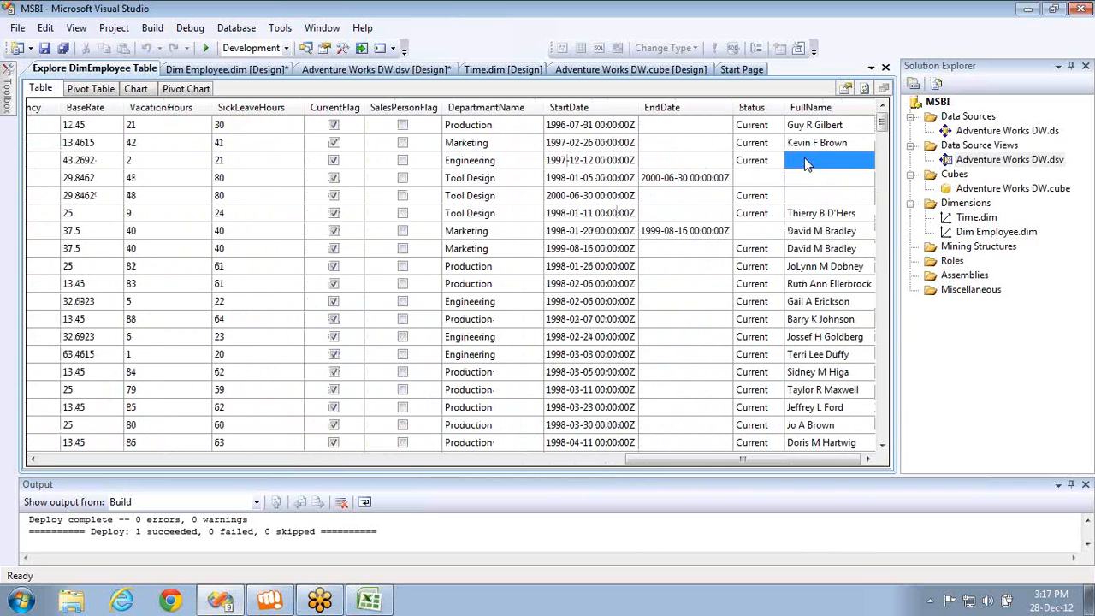
pyautogui.click(886, 67)
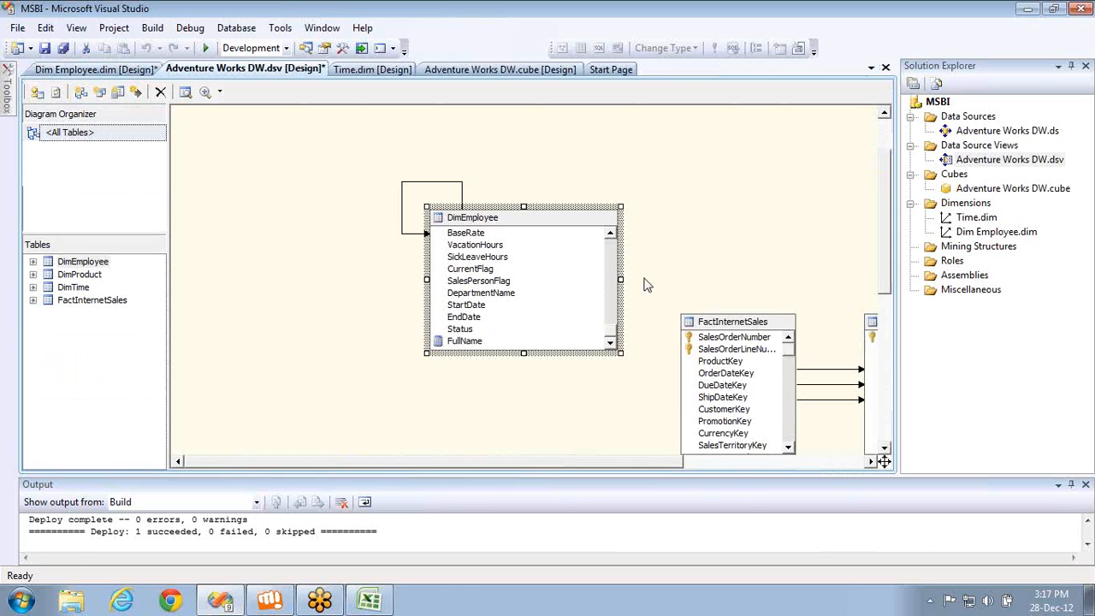
# Edit the FullName named calculation to wrap MiddleName in isnull with '' as the replacement value
pyautogui.doubleClick(462, 342)
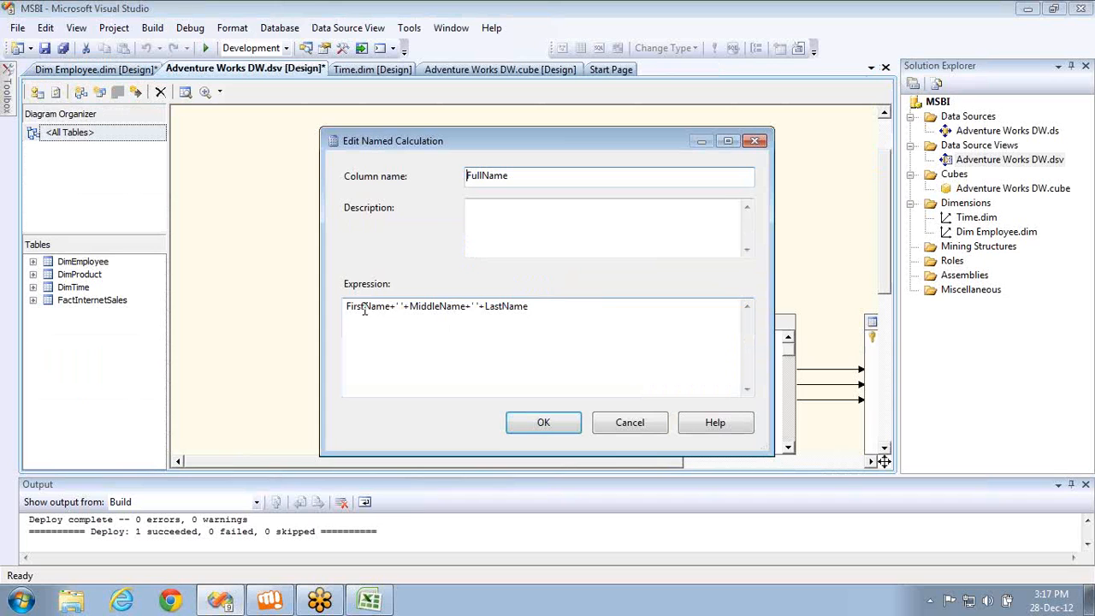
pyautogui.doubleClick(364, 306)
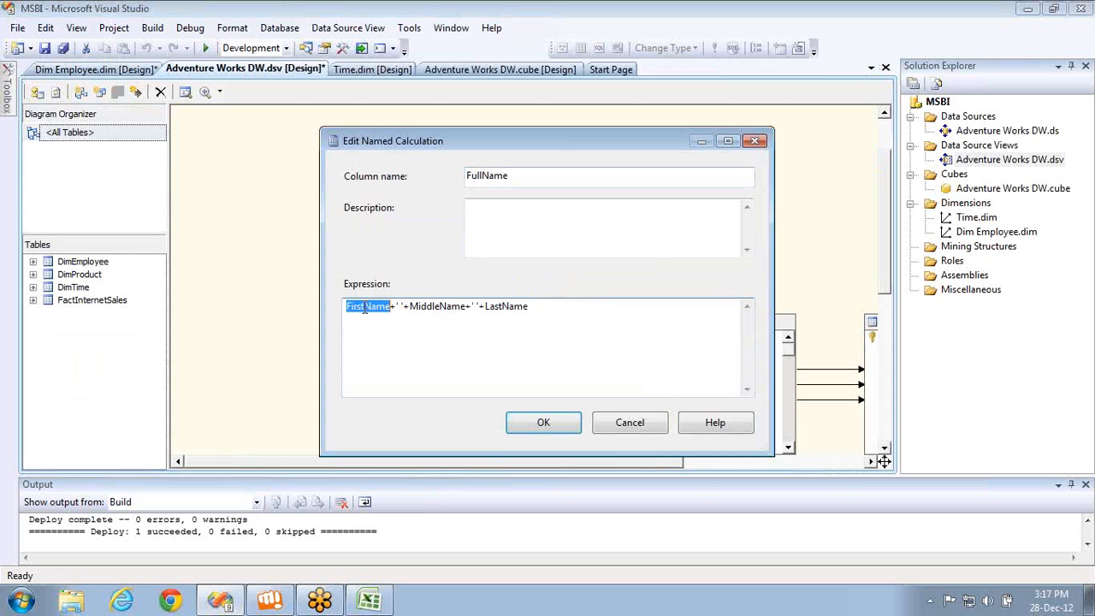
pyautogui.doubleClick(507, 307)
pyautogui.doubleClick(444, 307)
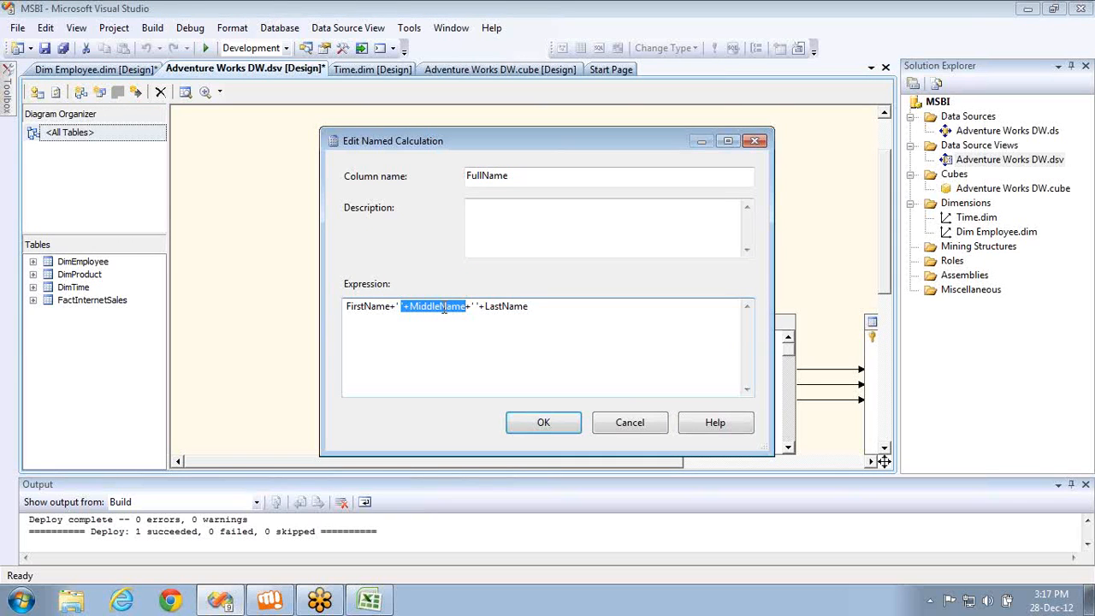
pyautogui.click(409, 307)
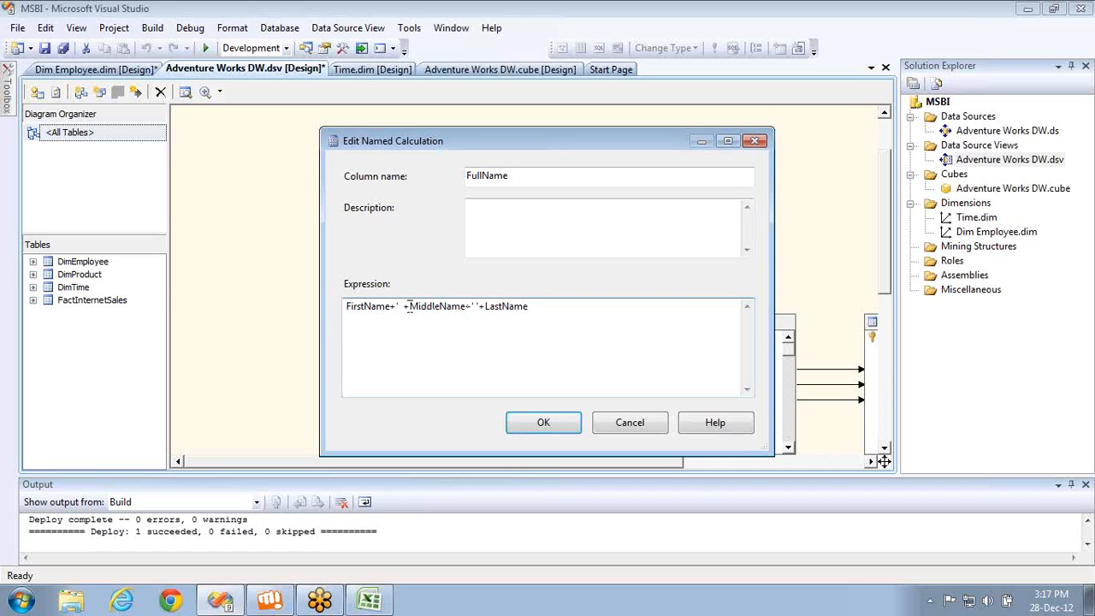
pyautogui.write('isnull')
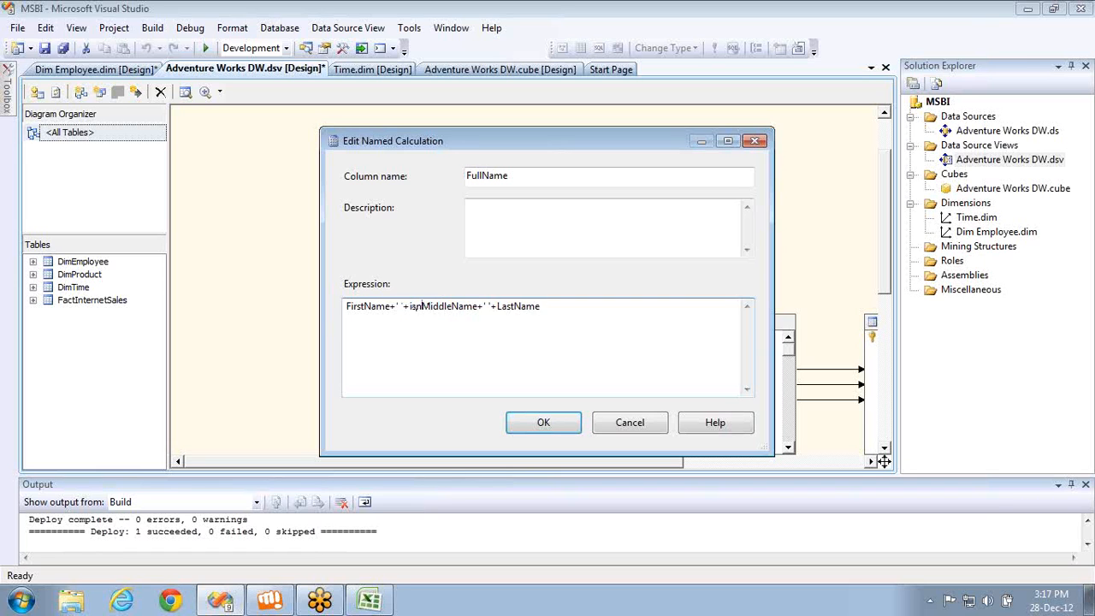
pyautogui.write('(')
pyautogui.click(493, 307)
pyautogui.write(')')
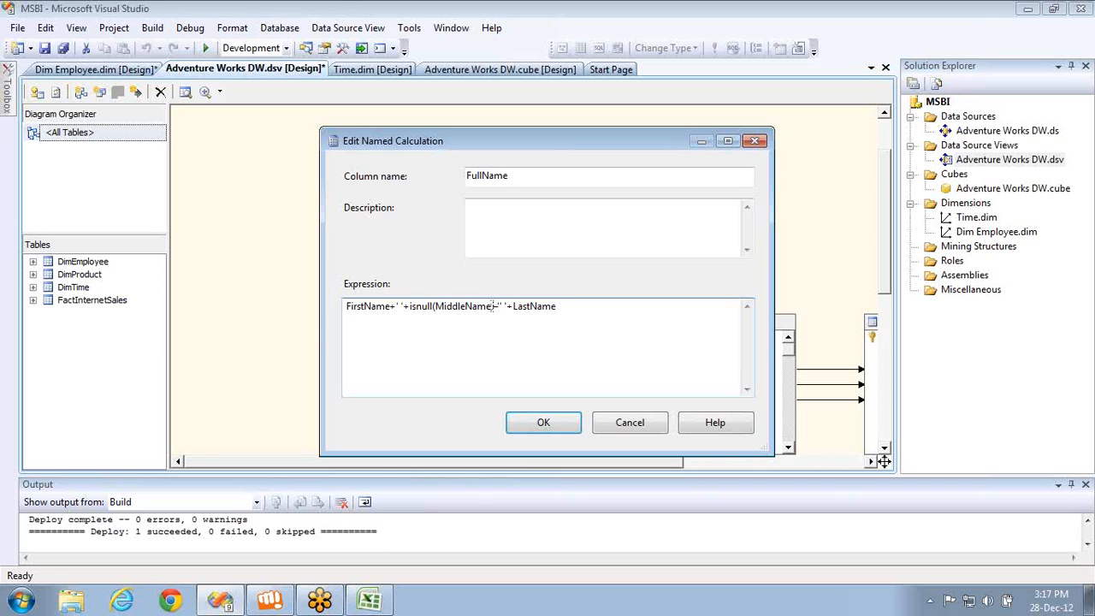
pyautogui.write(" ''")
pyautogui.click(557, 423)
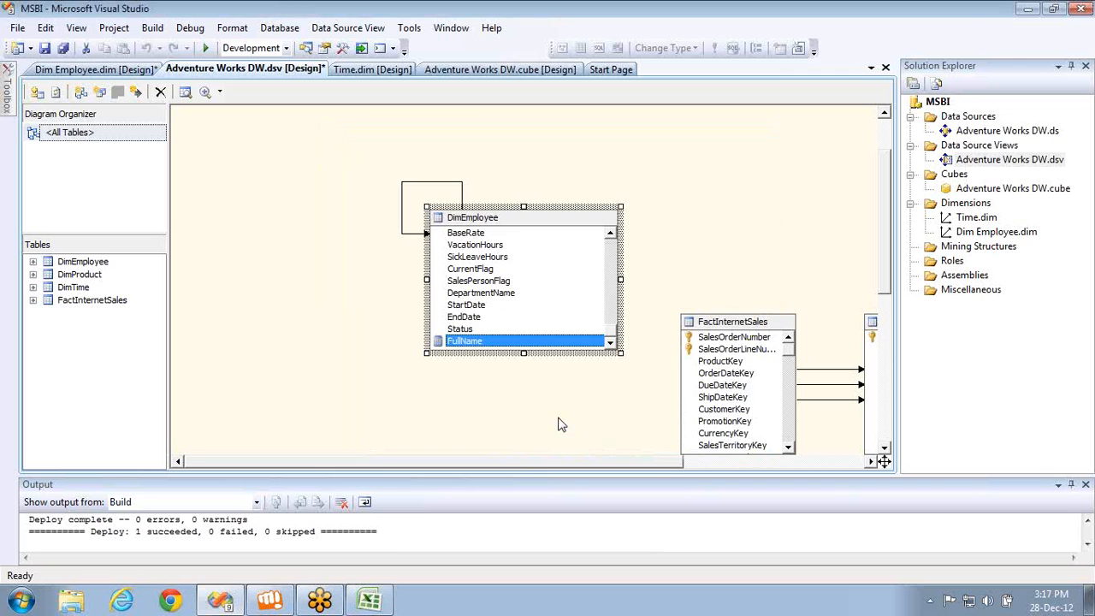
# Explore the DimEmployee data again, check the FullName values down to the last row, and close the data view
pyautogui.rightClick(499, 224)
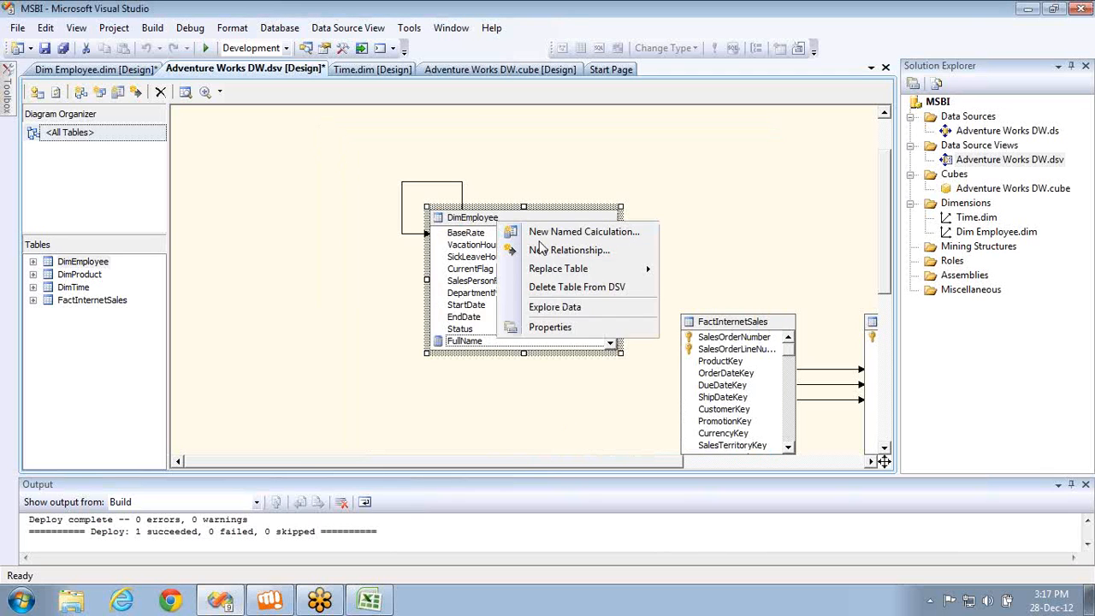
pyautogui.click(557, 307)
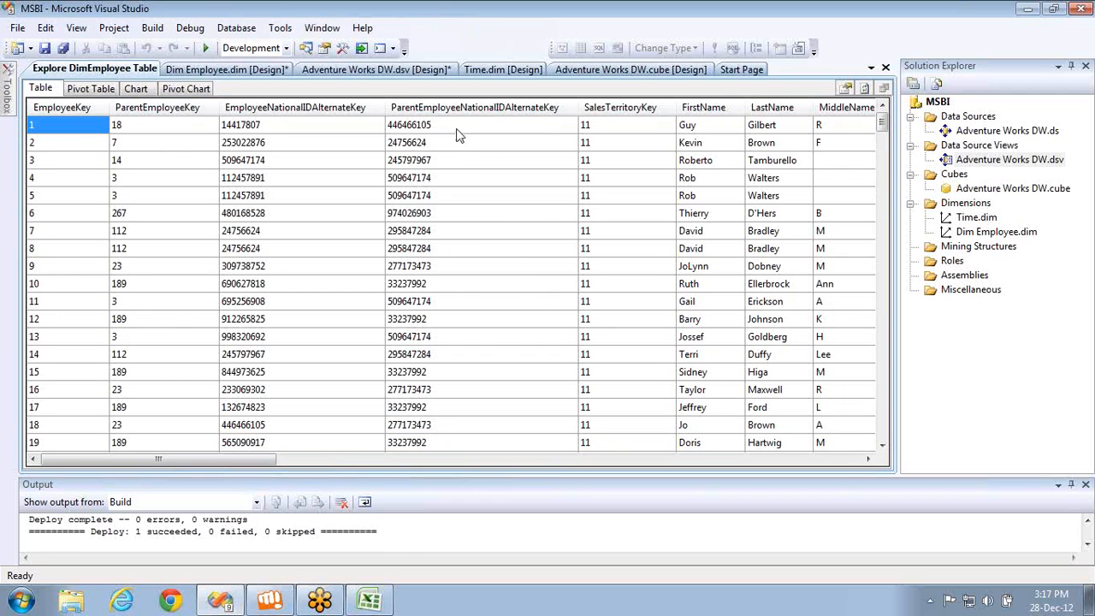
pyautogui.click(457, 133)
pyautogui.press('End')
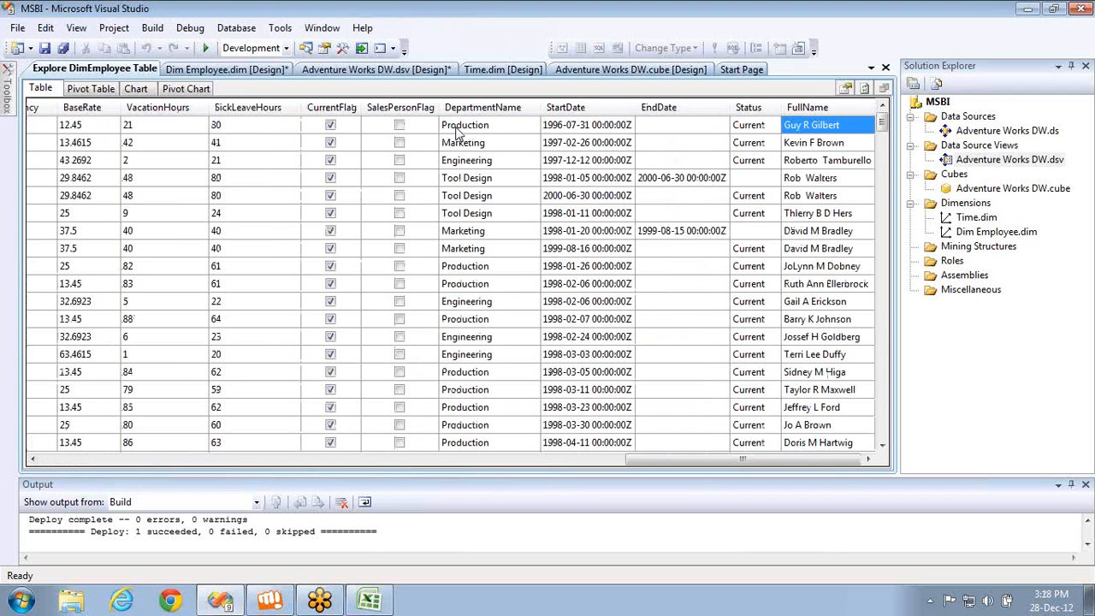
pyautogui.press('Down')
pyautogui.press('Down')
pyautogui.press('Down')
pyautogui.press('Down')
pyautogui.press('Down')
pyautogui.press('Down')
pyautogui.press('Down')
pyautogui.press('Down')
pyautogui.press('Down')
pyautogui.press('Down')
pyautogui.press('Down')
pyautogui.press('Down')
pyautogui.press('Down')
pyautogui.press('Down')
pyautogui.press('Down')
pyautogui.press('Down')
pyautogui.press('Down')
pyautogui.press('Down')
pyautogui.press('Down')
pyautogui.press('Down')
pyautogui.press('Down')
pyautogui.press('Down')
pyautogui.press('Down')
pyautogui.press('Down')
pyautogui.press('Down')
pyautogui.press('Down')
pyautogui.press('Down')
pyautogui.press('Down')
pyautogui.press('Down')
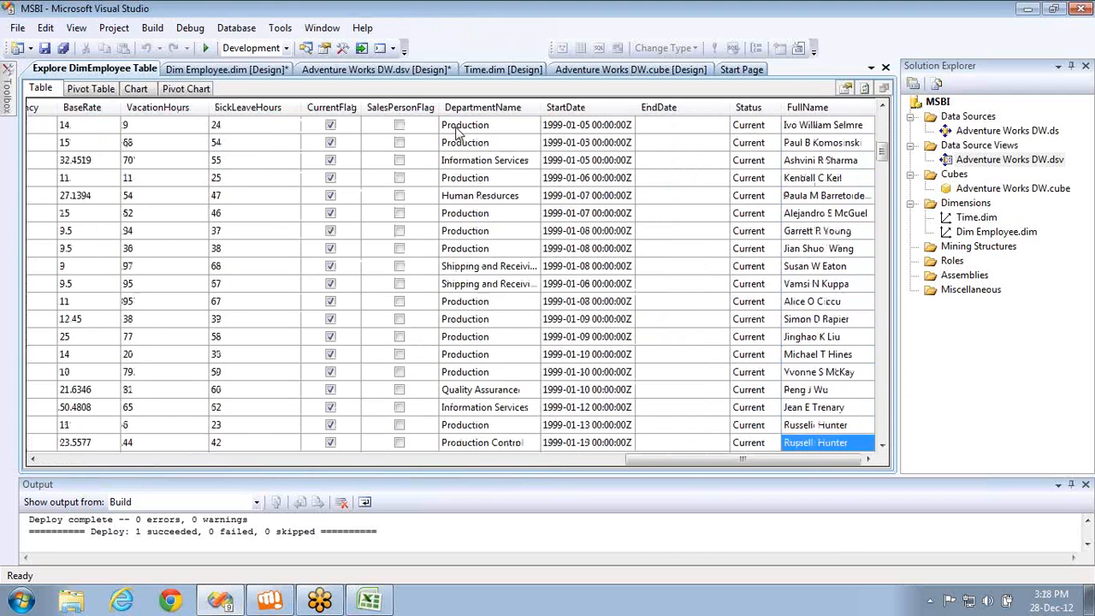
pyautogui.press('Down')
pyautogui.press('Down')
pyautogui.press('Down')
pyautogui.press('Down')
pyautogui.press('Down')
pyautogui.press('Down')
pyautogui.press('Down')
pyautogui.press('Down')
pyautogui.press('Down')
pyautogui.press('Down')
pyautogui.press('Down')
pyautogui.press('Down')
pyautogui.press('Down')
pyautogui.press('Down')
pyautogui.press('Down')
pyautogui.press('Down')
pyautogui.press('Down')
pyautogui.press('Down')
pyautogui.press('Down')
pyautogui.press('Down')
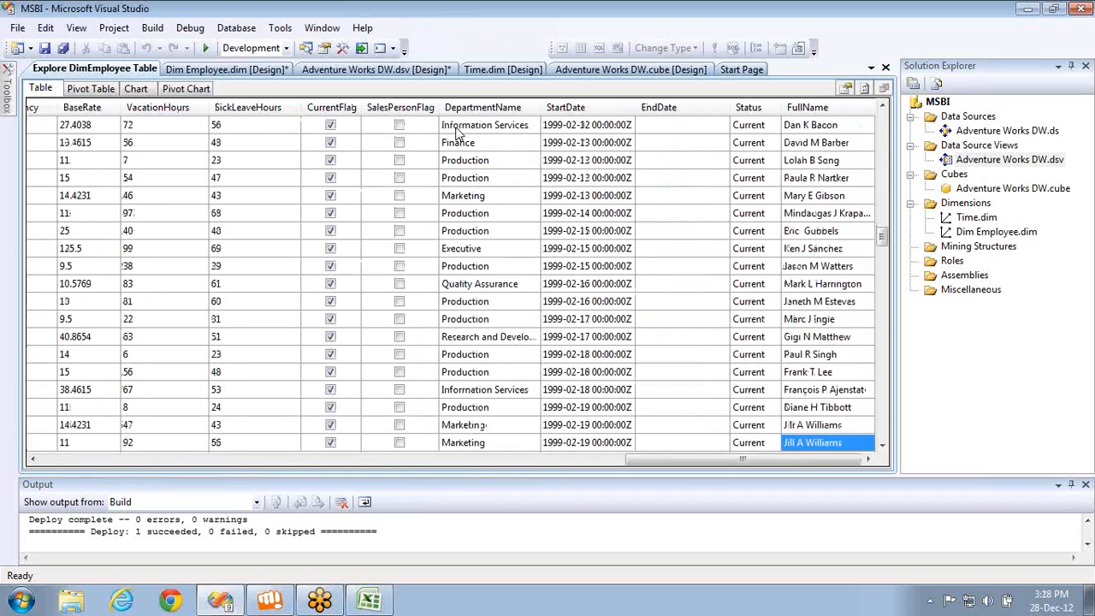
pyautogui.press('Down')
pyautogui.press('Down')
pyautogui.press('Down')
pyautogui.press('Down')
pyautogui.press('Down')
pyautogui.press('Down')
pyautogui.press('Down')
pyautogui.press('Down')
pyautogui.press('Down')
pyautogui.press('Down')
pyautogui.press('Down')
pyautogui.press('Down')
pyautogui.press('Down')
pyautogui.press('Down')
pyautogui.press('Down')
pyautogui.press('Down')
pyautogui.press('Down')
pyautogui.press('Down')
pyautogui.press('Down')
pyautogui.press('Down')
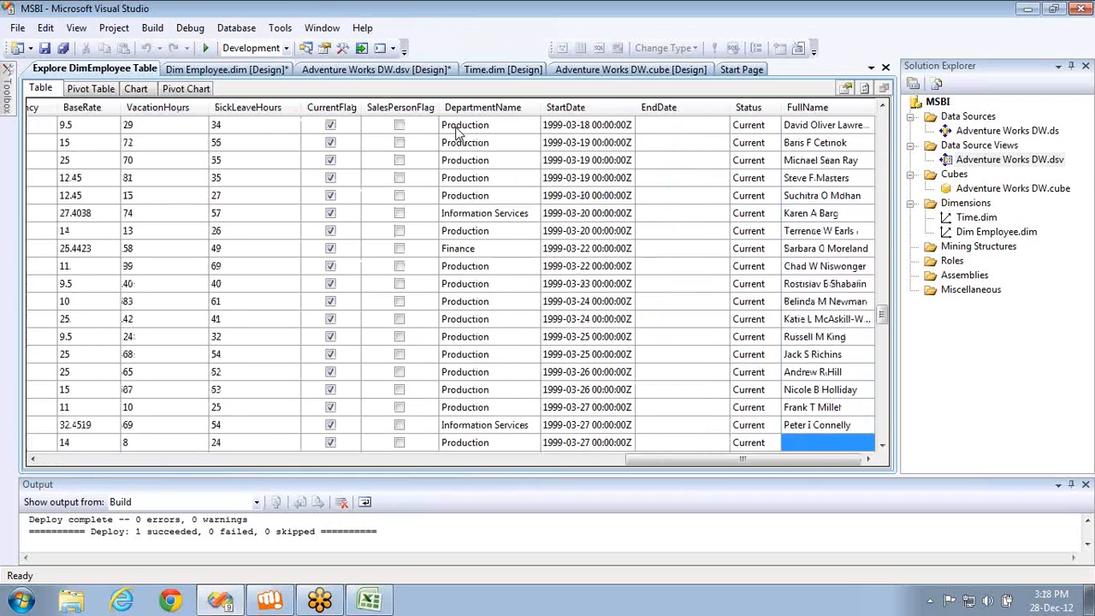
pyautogui.press('Down')
pyautogui.press('Down')
pyautogui.press('Down')
pyautogui.press('Down')
pyautogui.press('Down')
pyautogui.press('Down')
pyautogui.press('Down')
pyautogui.press('Down')
pyautogui.press('Down')
pyautogui.press('Down')
pyautogui.press('Down')
pyautogui.press('Down')
pyautogui.press('Down')
pyautogui.press('Down')
pyautogui.press('Down')
pyautogui.press('Down')
pyautogui.press('Down')
pyautogui.press('Down')
pyautogui.press('Down')
pyautogui.press('Down')
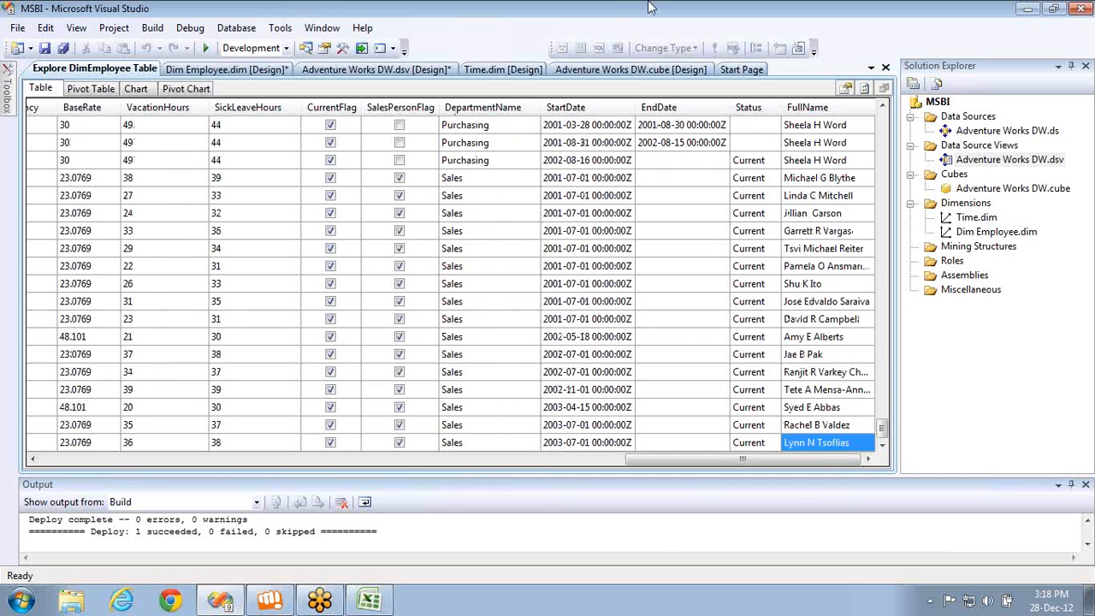
pyautogui.click(884, 68)
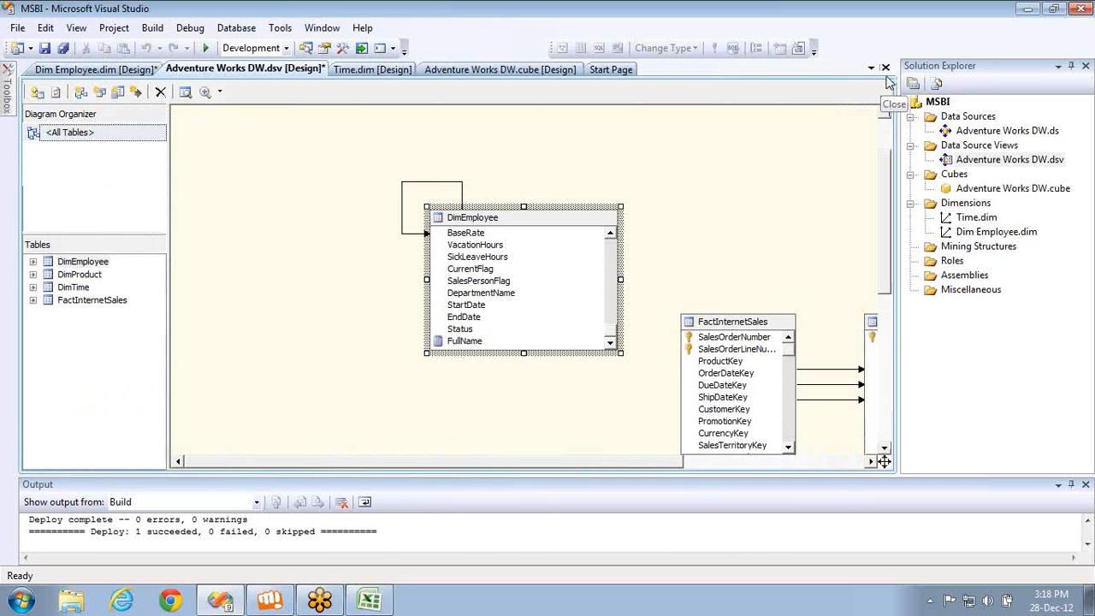
# Delete the Dim Employee dimension from the project
pyautogui.click(975, 232)
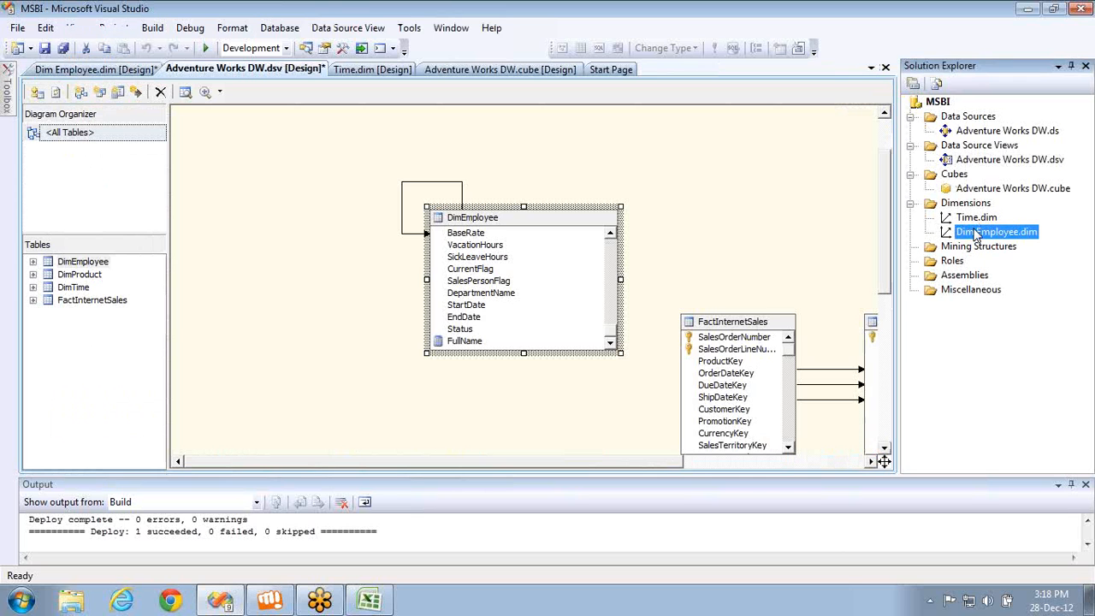
pyautogui.press('Delete')
pyautogui.press('Return')
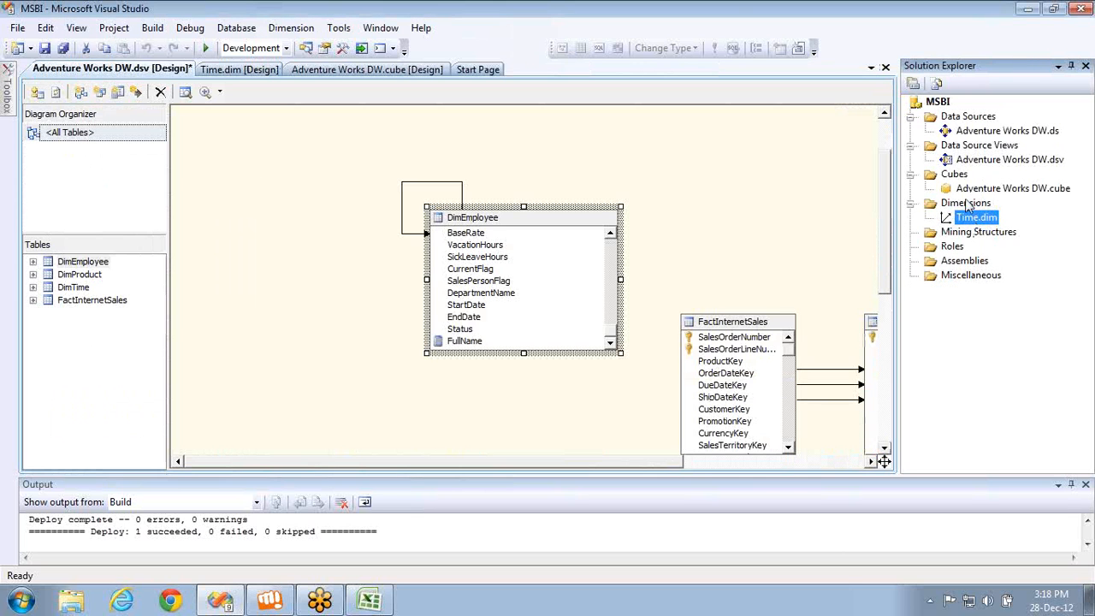
# Start a new dimension from an existing table, with DimEmployee as the main table and EmployeeKey as key and name column
pyautogui.rightClick(969, 207)
pyautogui.click(1001, 211)
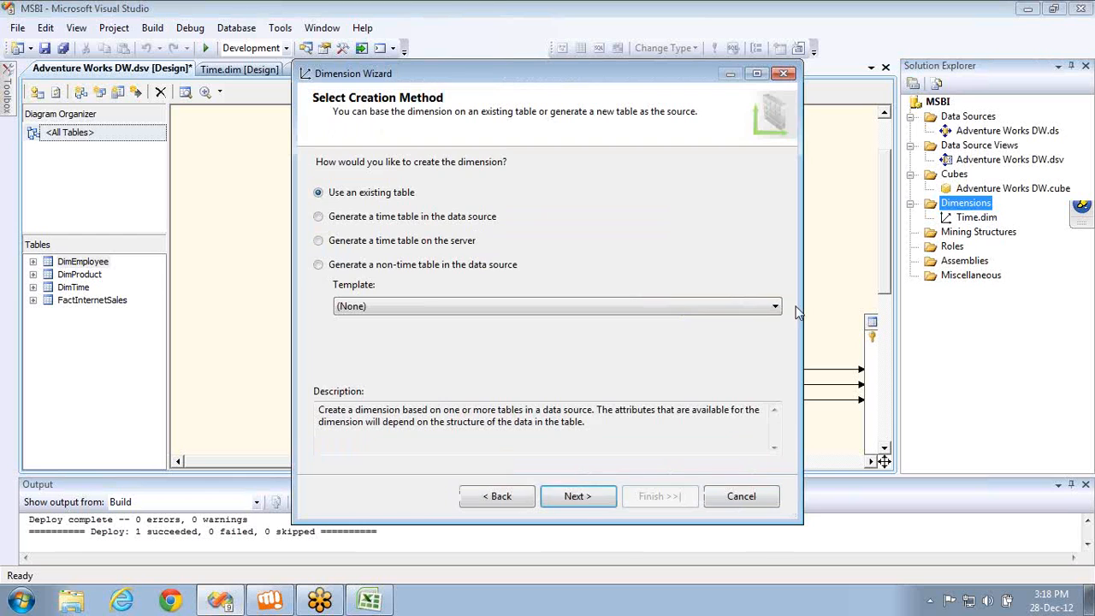
pyautogui.click(576, 495)
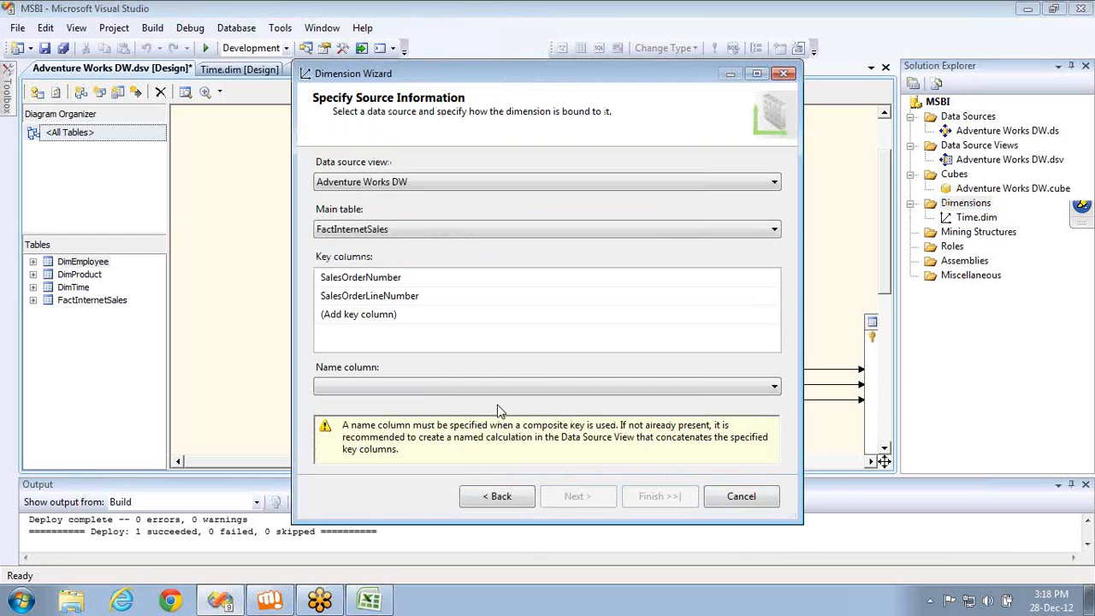
pyautogui.click(549, 228)
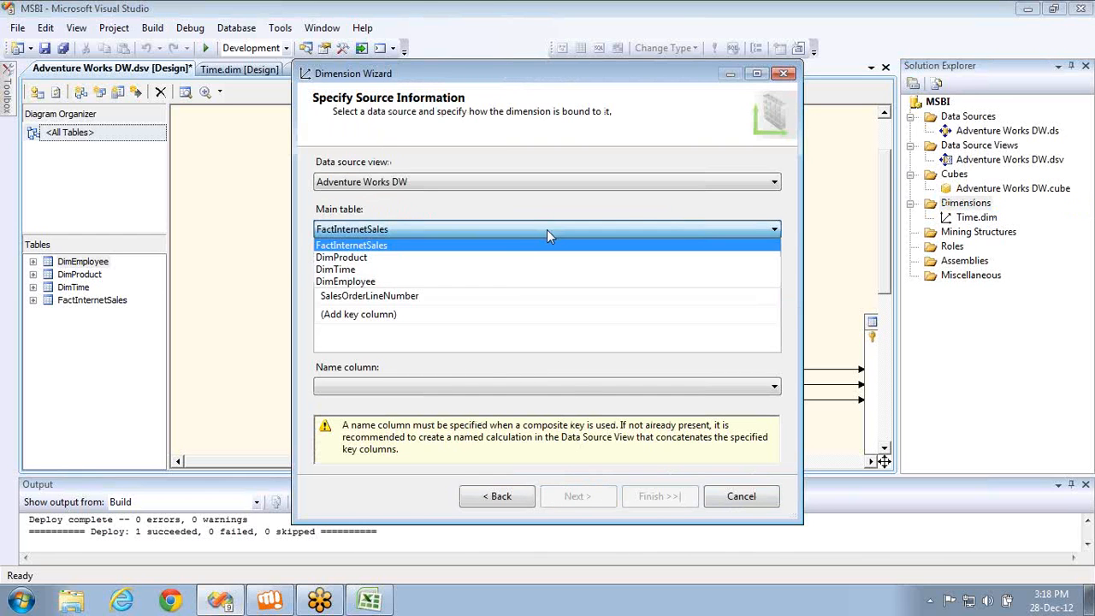
pyautogui.click(514, 280)
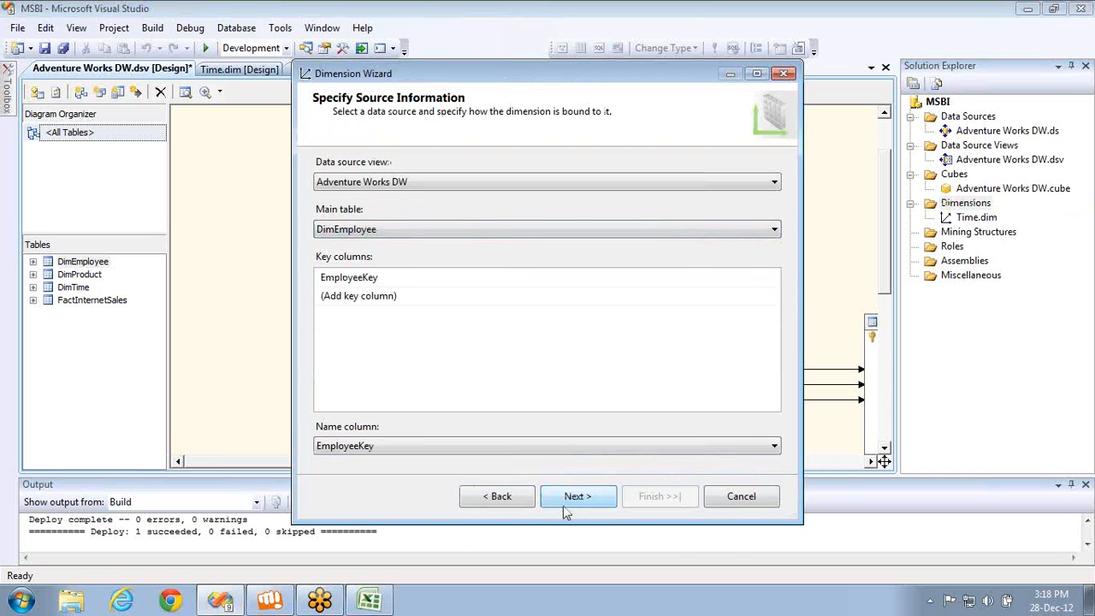
pyautogui.click(574, 500)
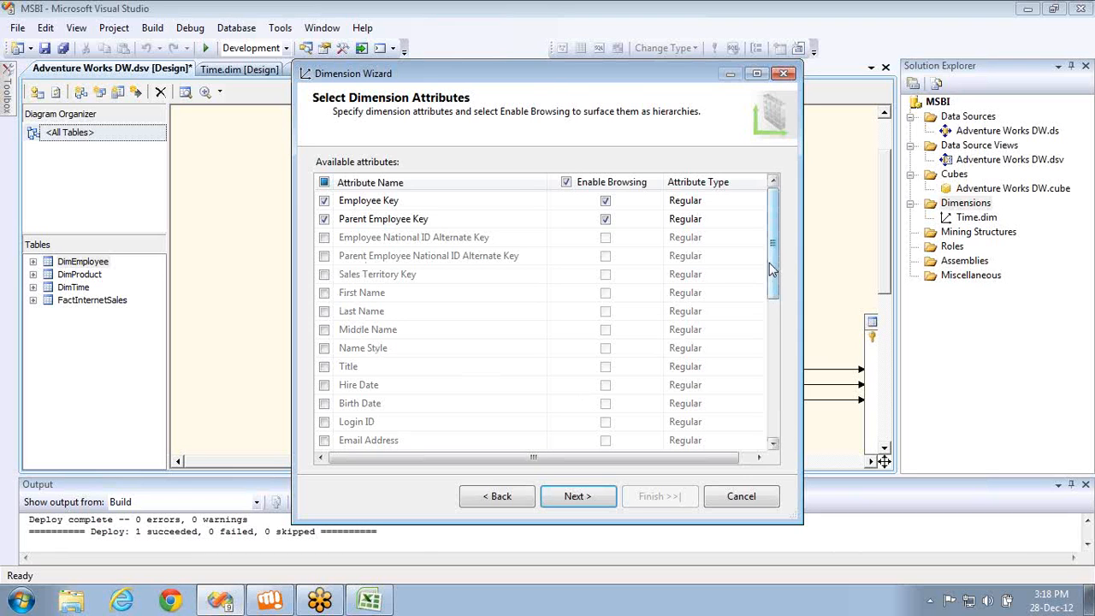
# Include the Full Name attribute alongside Employee Key and Parent Employee Key, review the attributes, and create the dimension as Dim Employee
pyautogui.moveTo(773, 267); pyautogui.dragTo(770, 440)
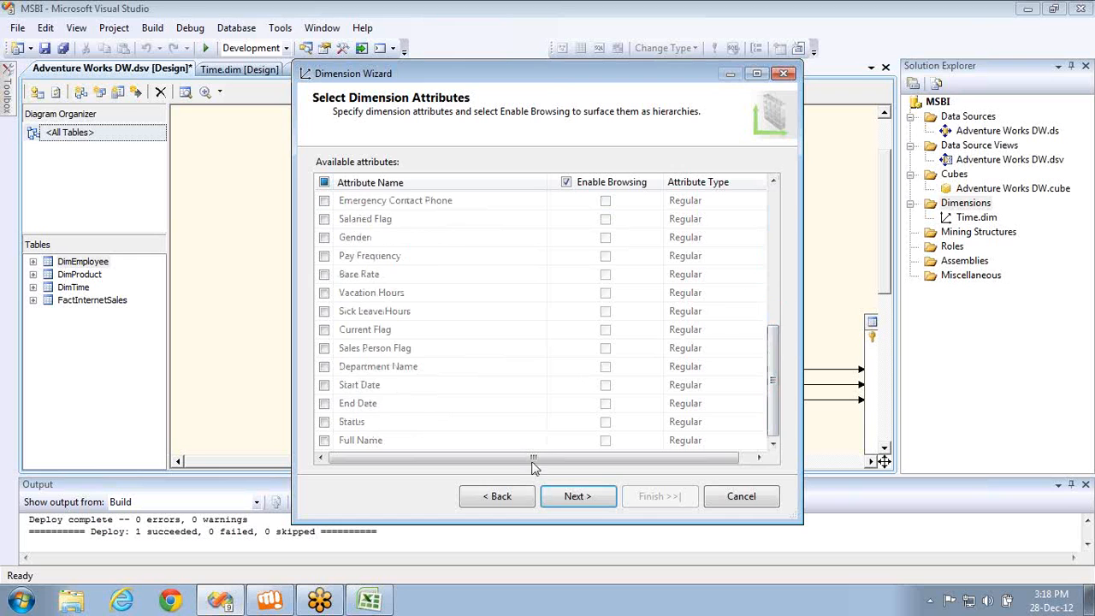
pyautogui.click(324, 440)
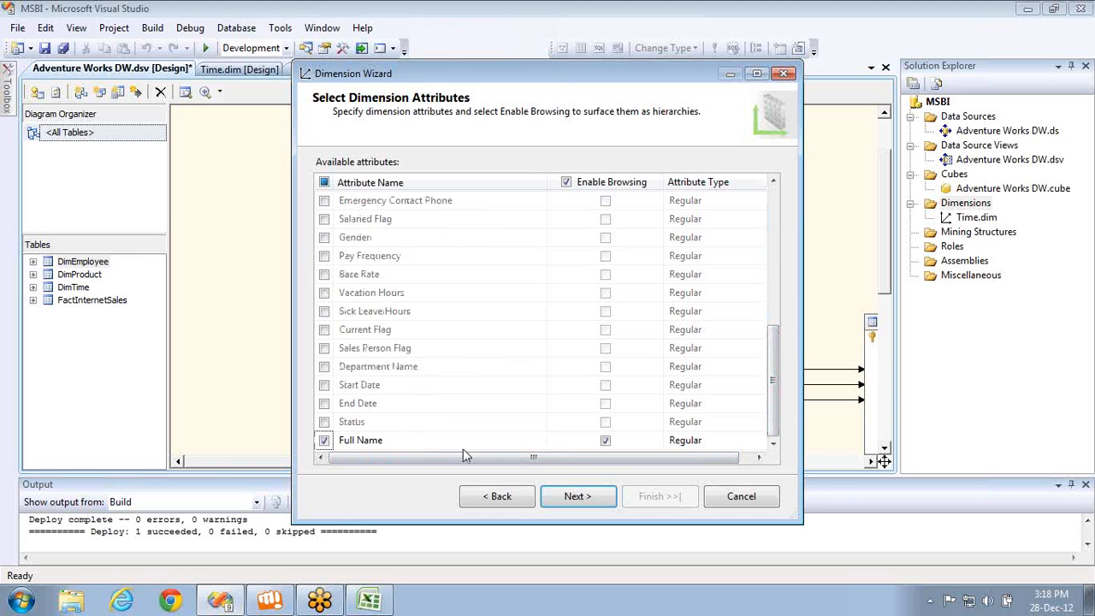
pyautogui.click(569, 496)
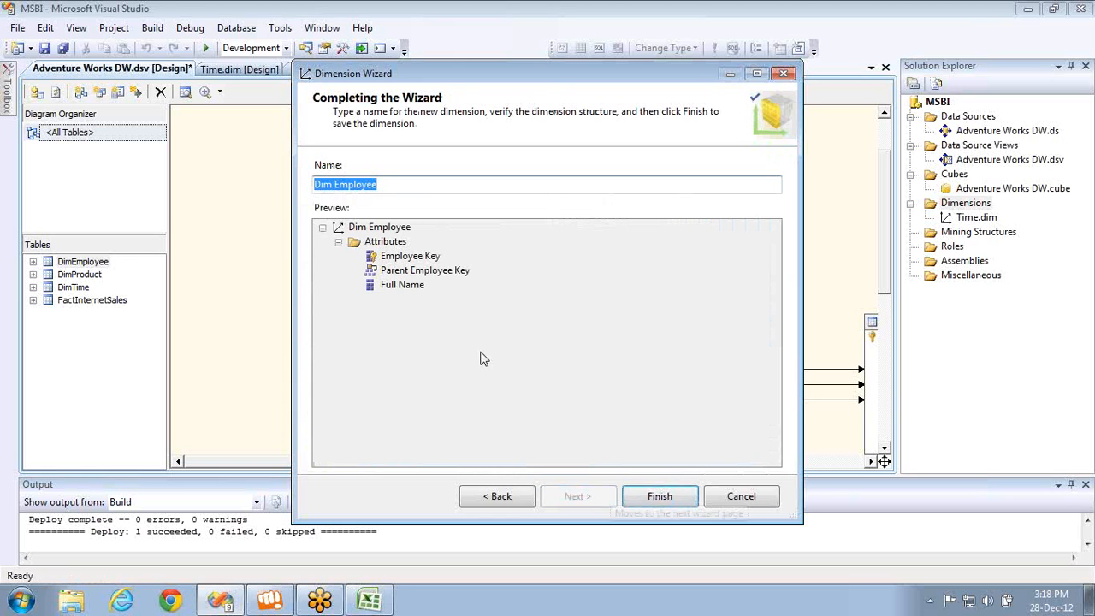
pyautogui.click(406, 257)
pyautogui.click(406, 272)
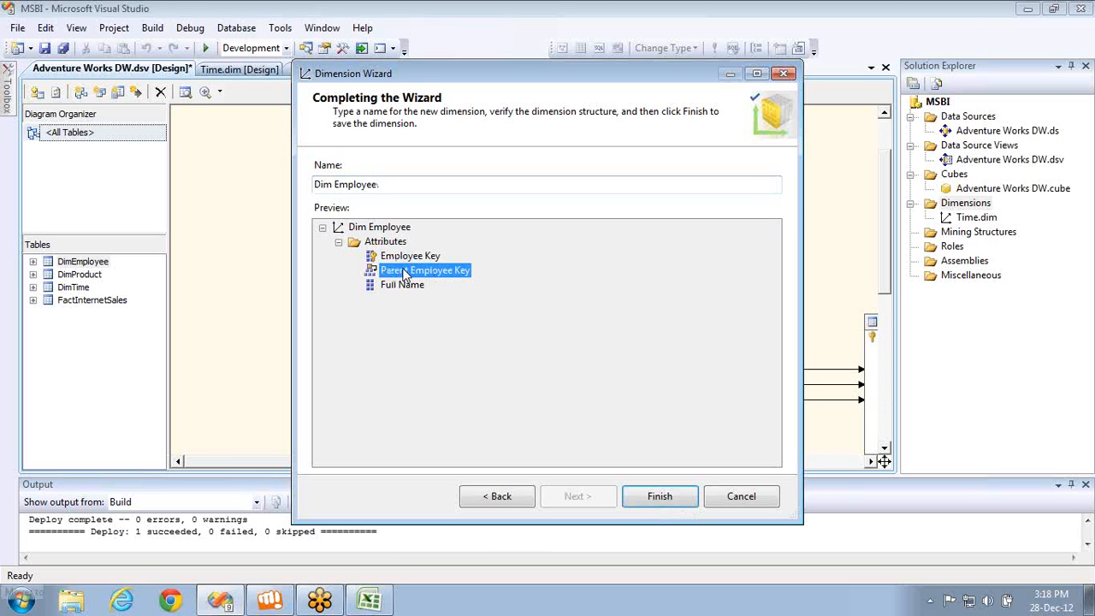
pyautogui.click(406, 286)
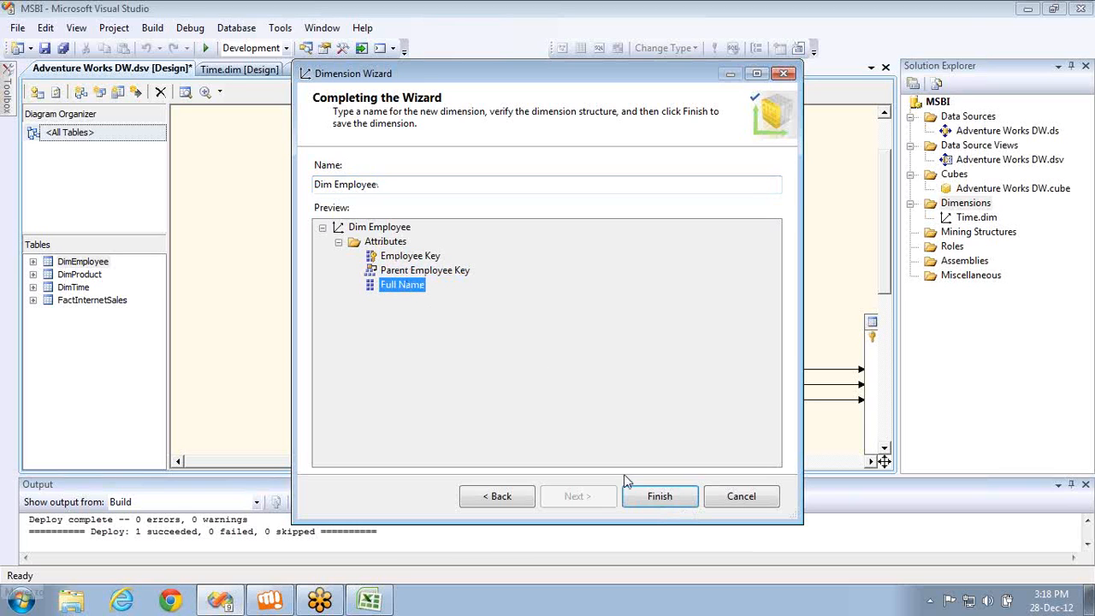
pyautogui.click(640, 495)
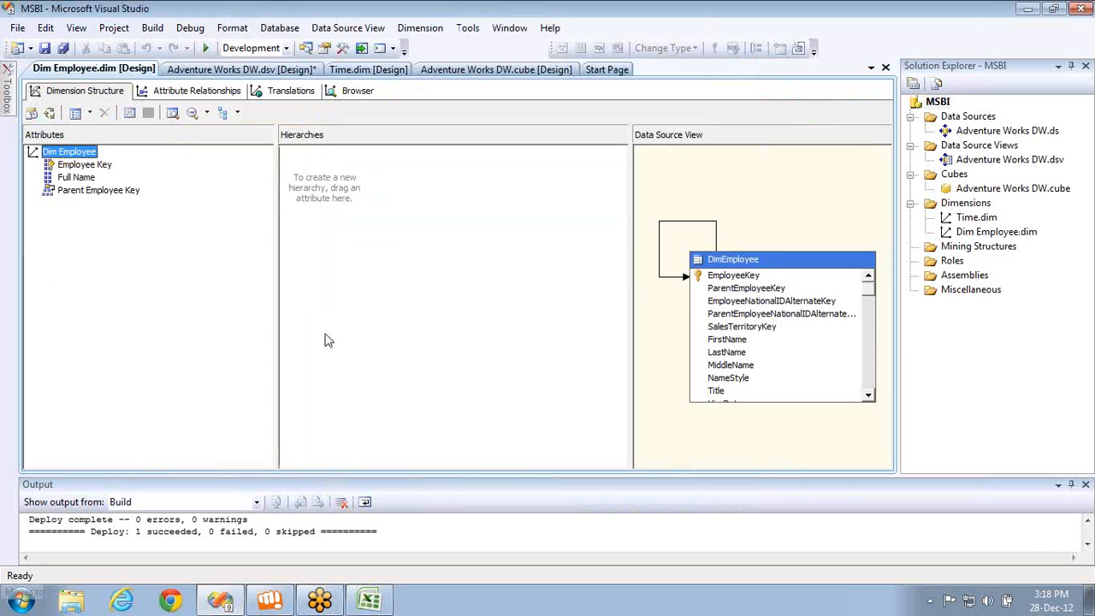
# Deploy the project, run Process Full on the Dim Employee dimension, and close the processing windows
pyautogui.click(49, 114)
pyautogui.press('Return')
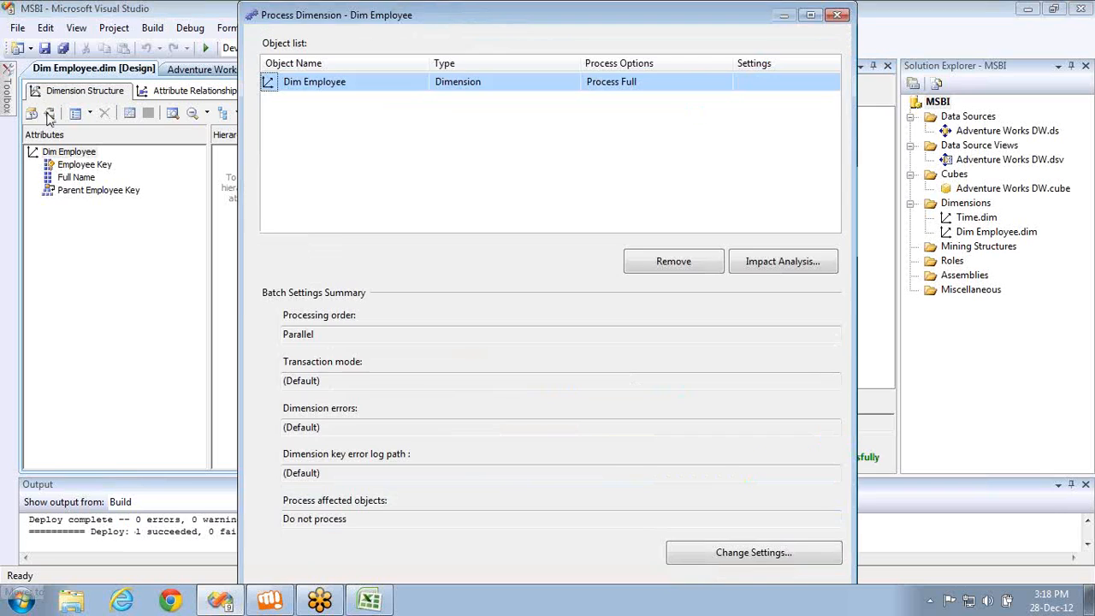
pyautogui.press('Return')
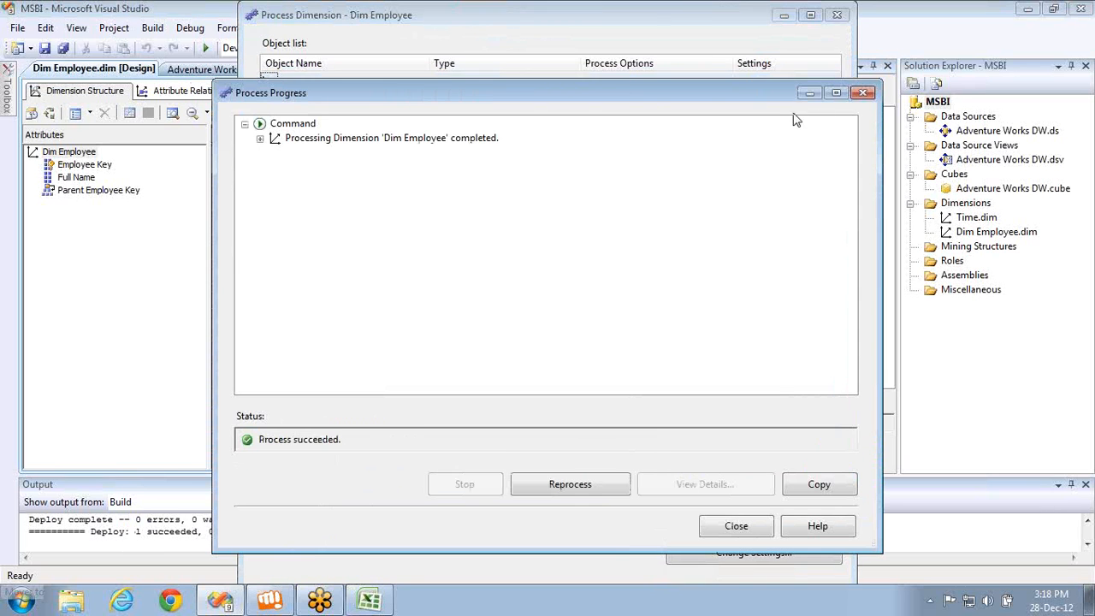
pyautogui.click(863, 92)
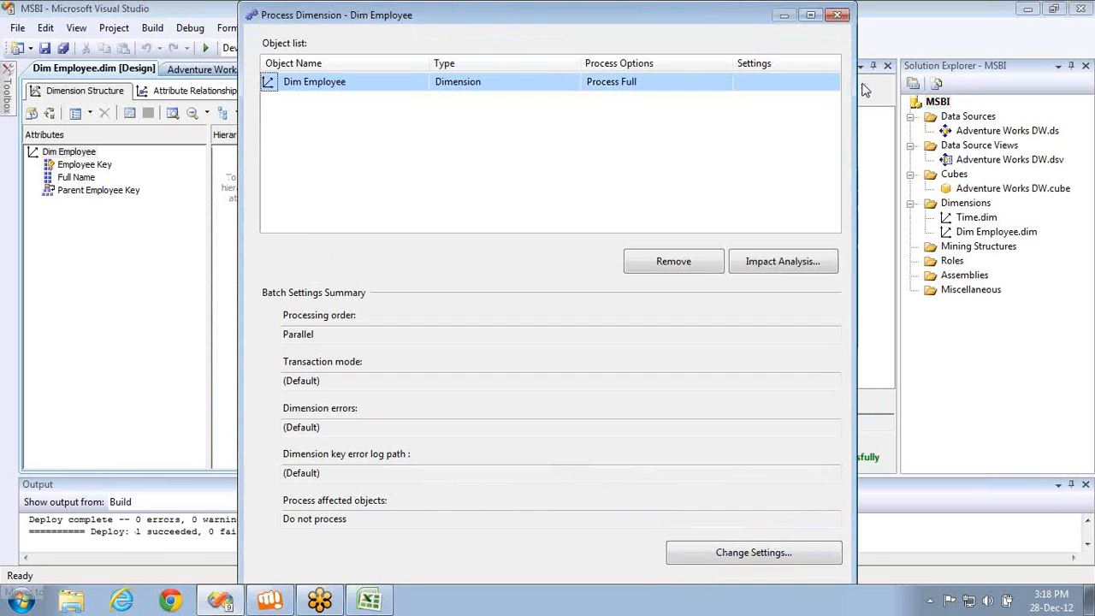
pyautogui.click(841, 18)
# Browse the Dim Employee members under the Parent Employee Key hierarchy and under Full Name, and close the deployment progress pane
pyautogui.click(356, 91)
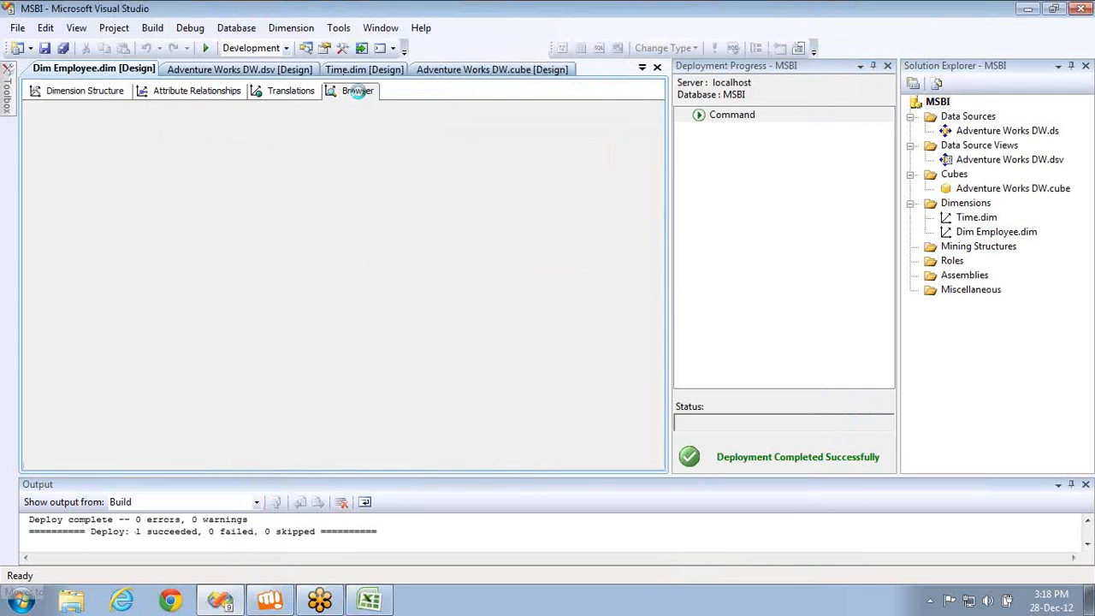
pyautogui.click(33, 150)
pyautogui.click(48, 167)
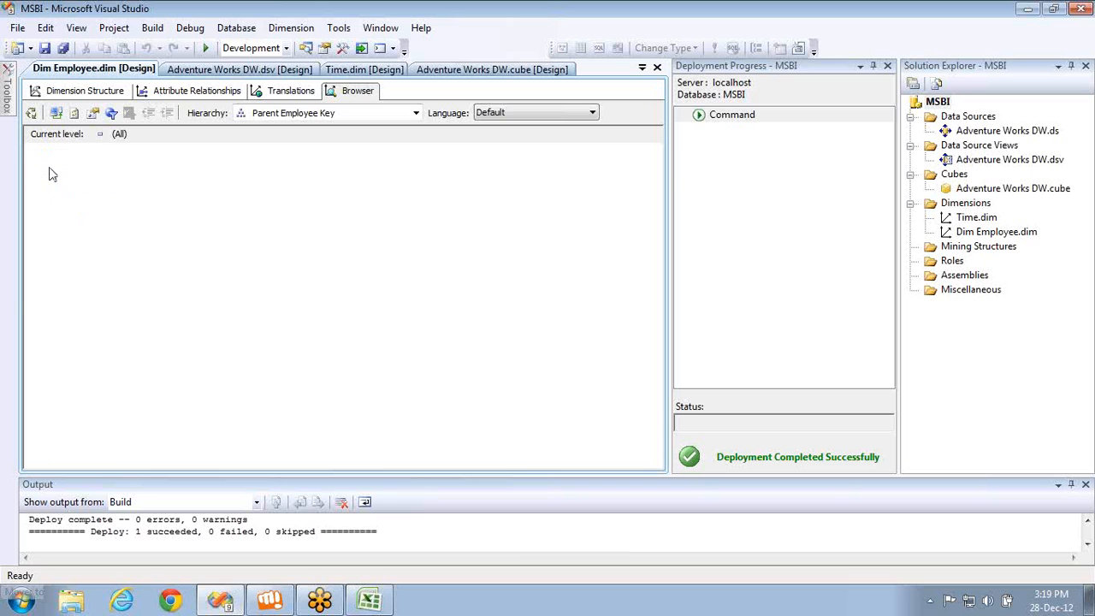
pyautogui.click(257, 116)
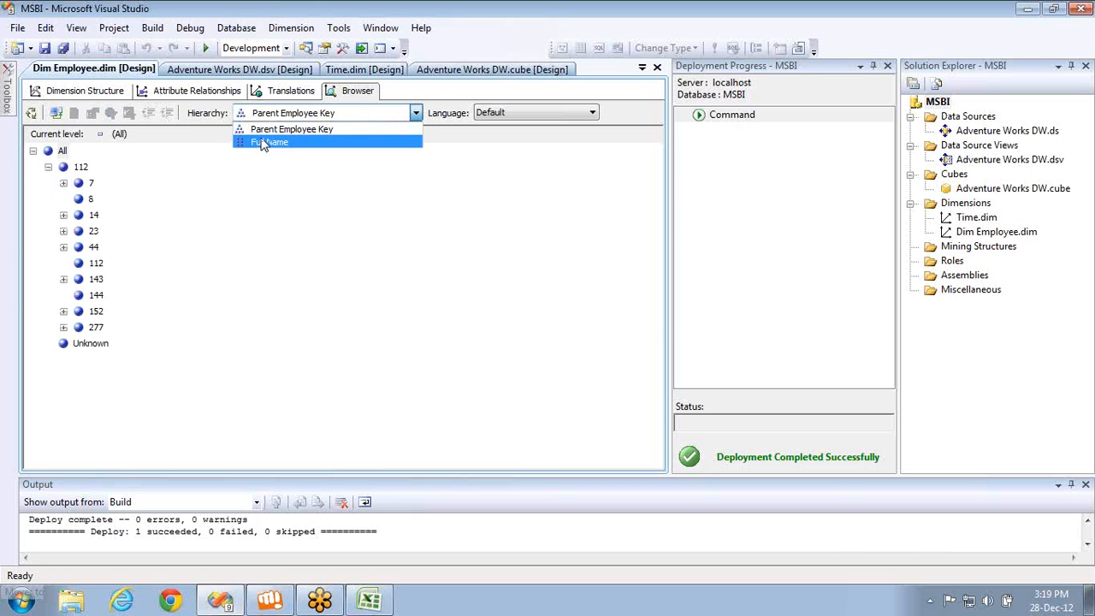
pyautogui.click(264, 143)
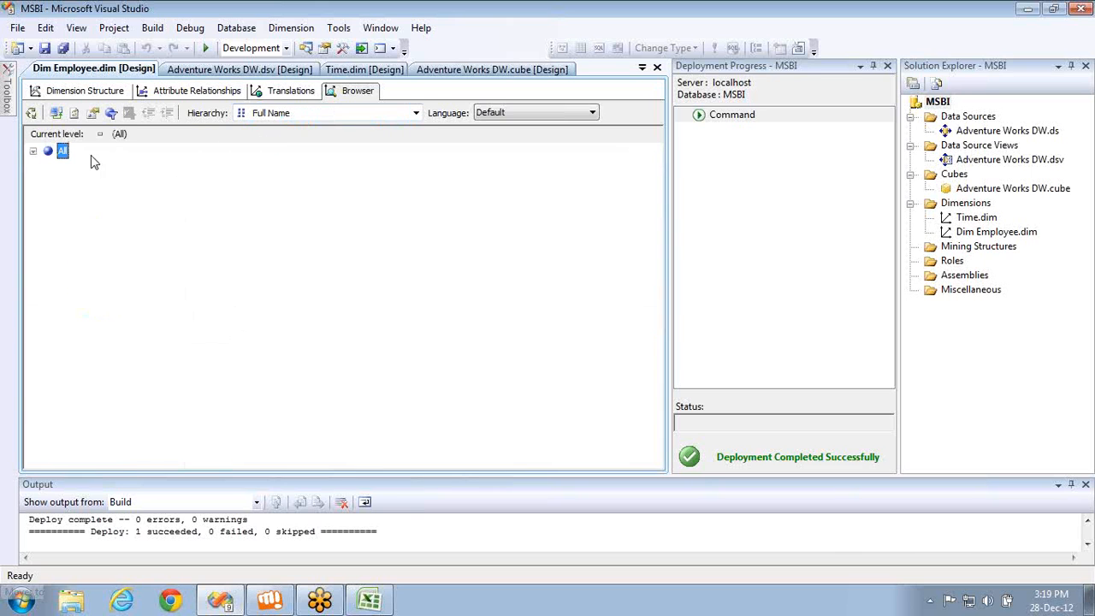
pyautogui.click(33, 152)
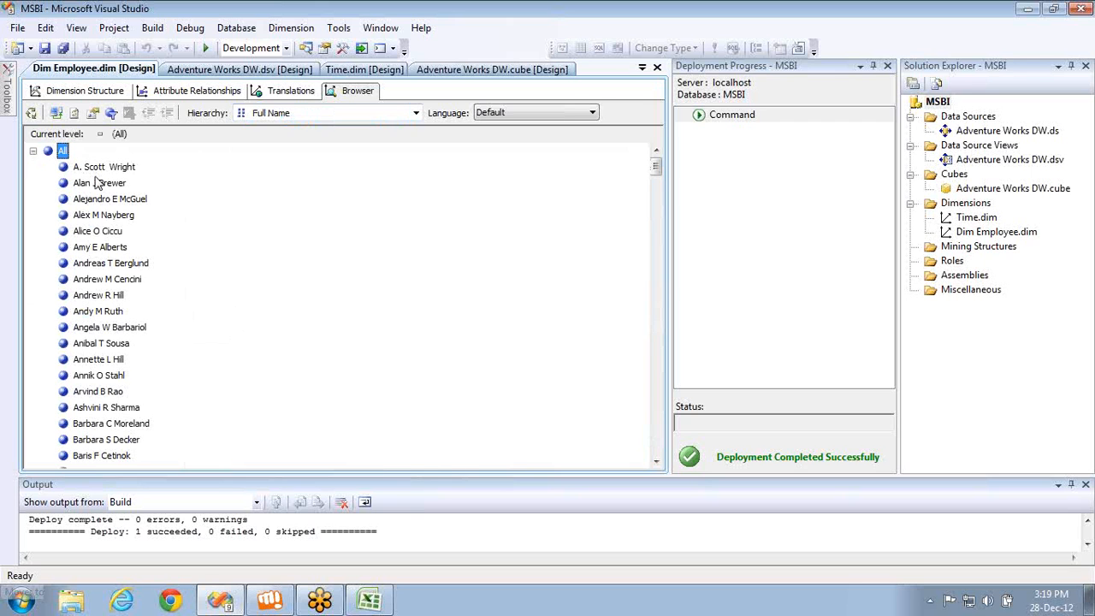
pyautogui.click(889, 67)
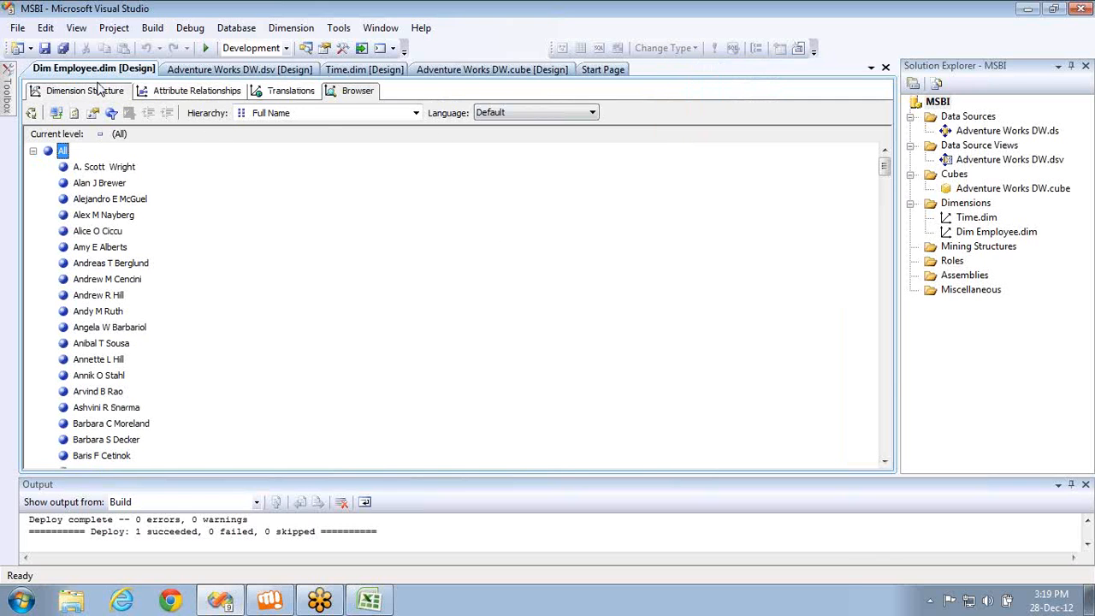
# Rename the Parent Employee Key attribute in the dimension structure to Manager Emp Hier
pyautogui.click(85, 90)
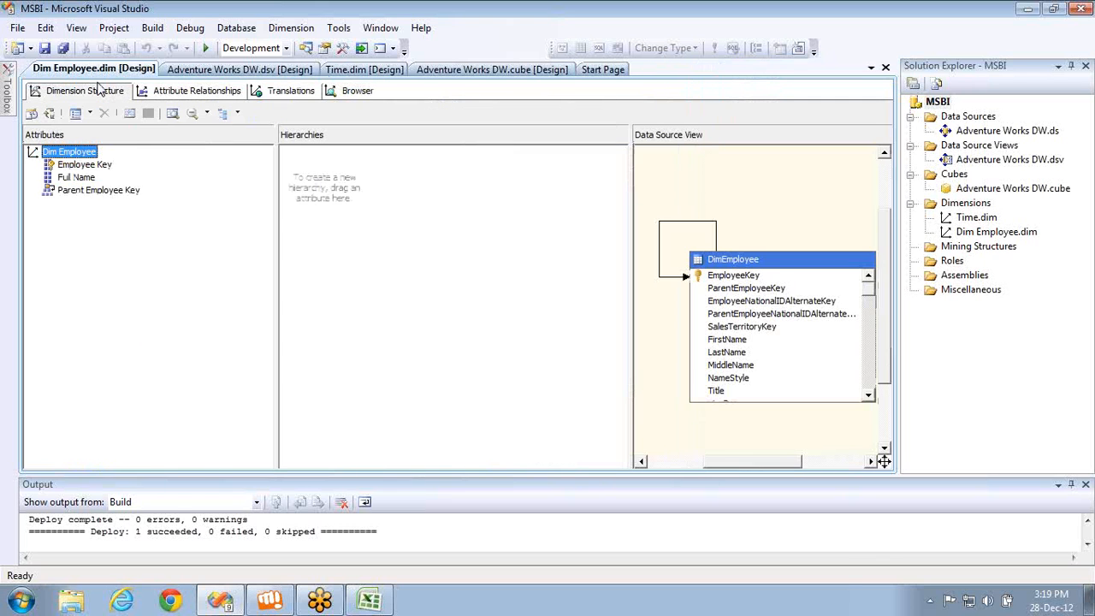
pyautogui.click(78, 192)
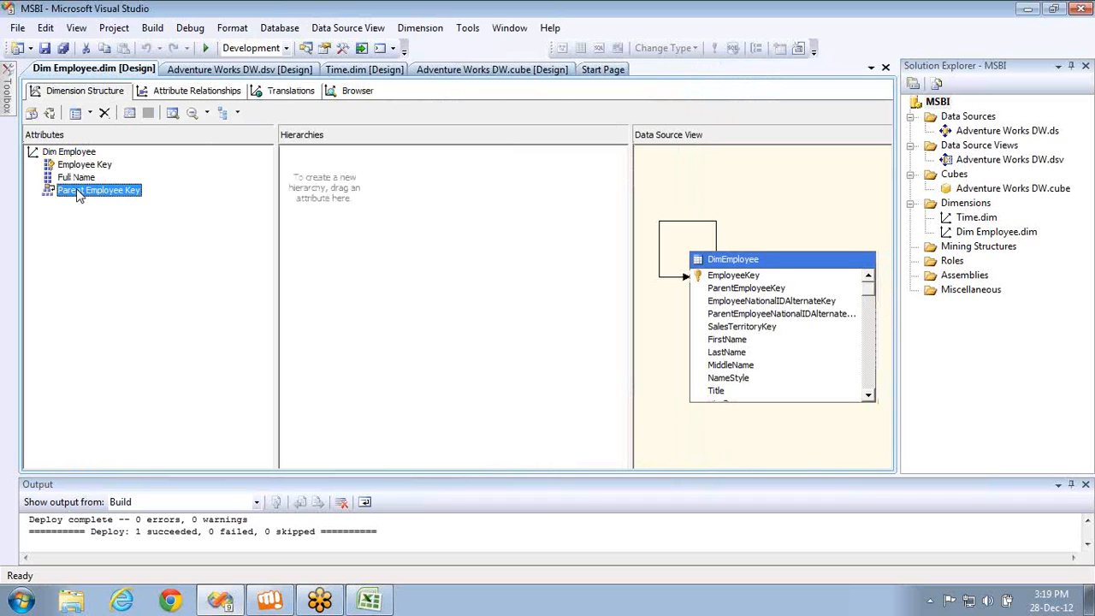
pyautogui.click(78, 192)
pyautogui.write('Pa')
pyautogui.press('BackSpace')
pyautogui.press('BackSpace')
pyautogui.write('nager')
pyautogui.press('Return')
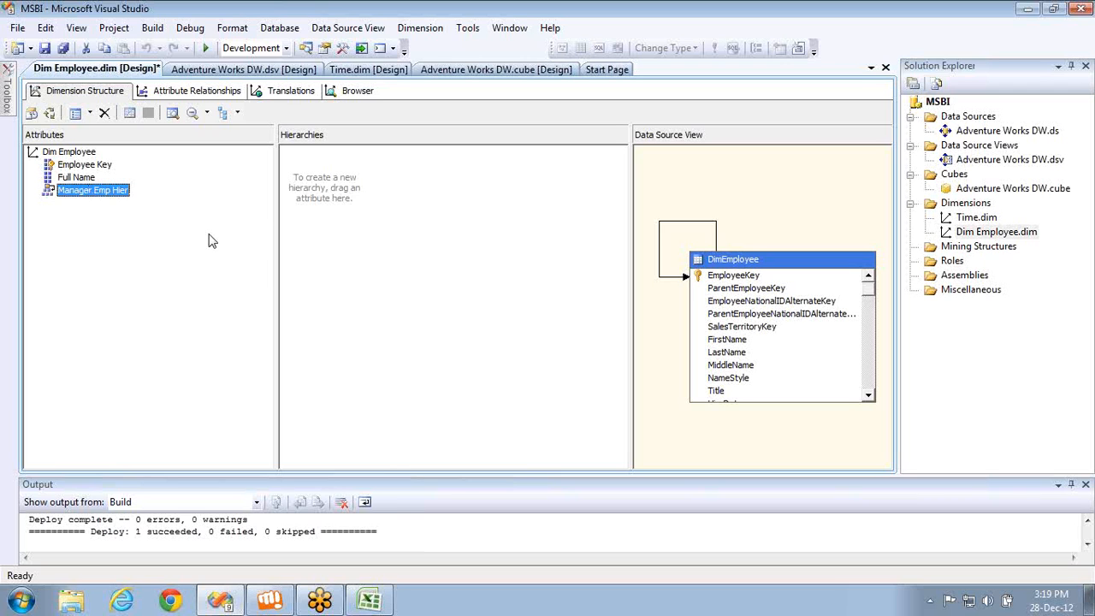
# Set the NameColumn property of the Employee Key attribute to the FullName column of DimEmployee
pyautogui.click(81, 165)
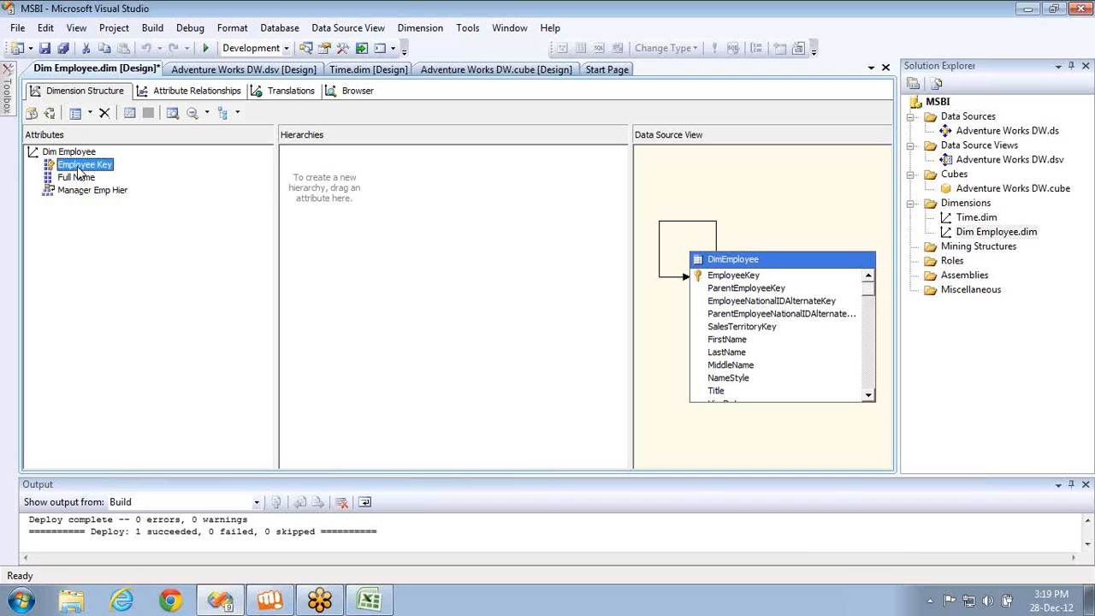
pyautogui.press('F4')
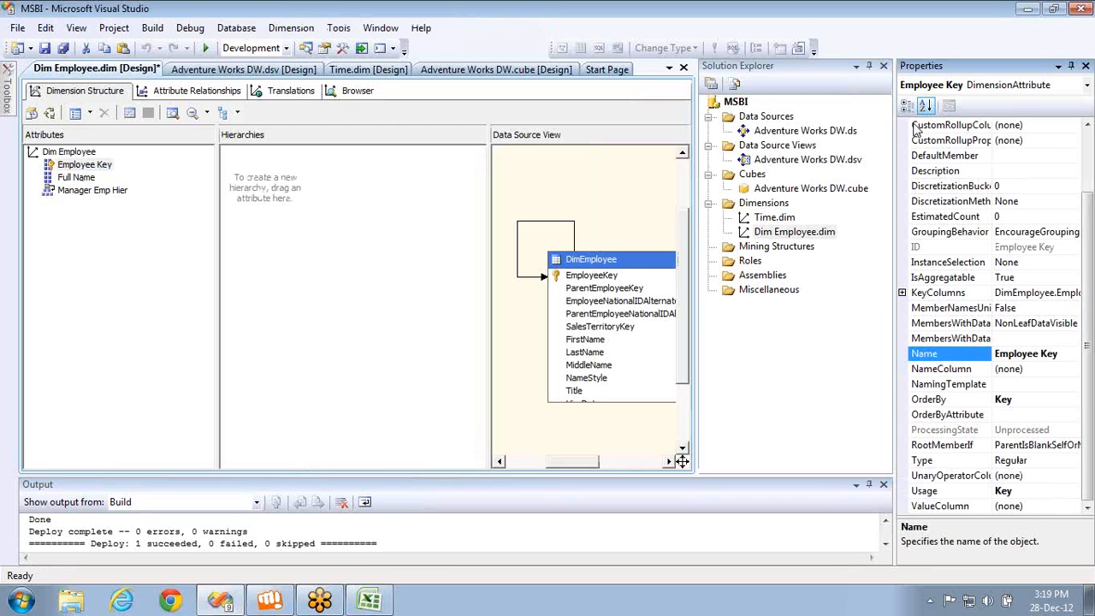
pyautogui.click(907, 105)
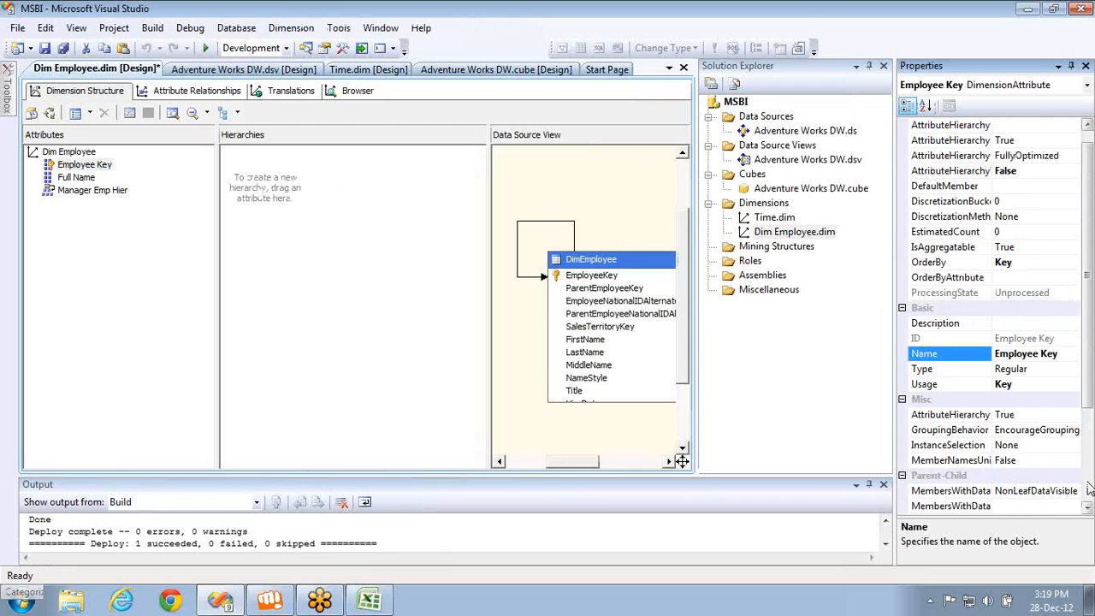
pyautogui.scroll(-3, 1085, 487)
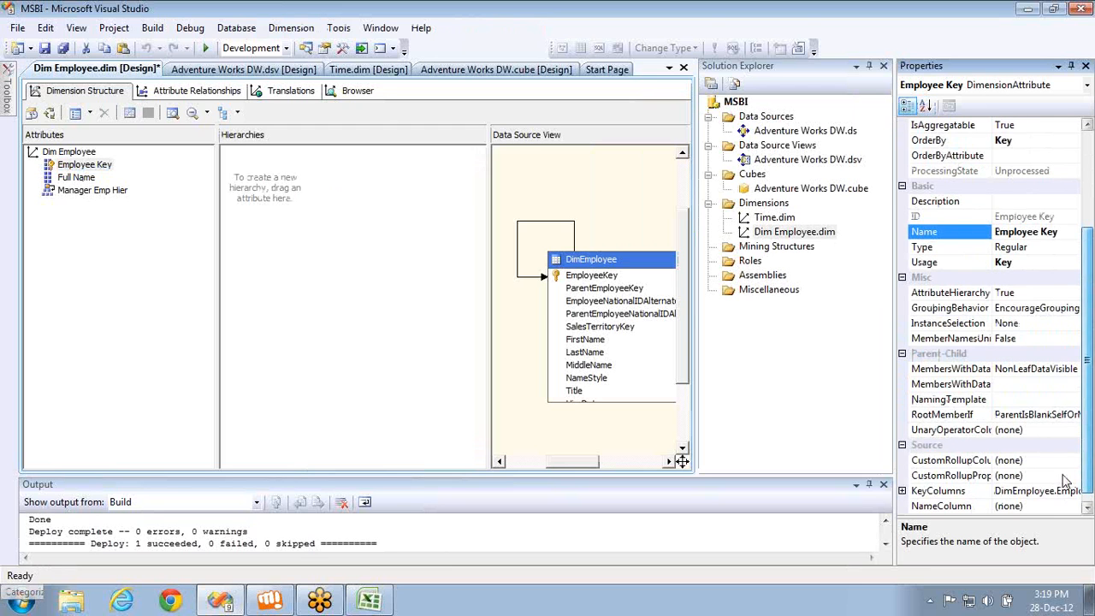
pyautogui.click(1044, 505)
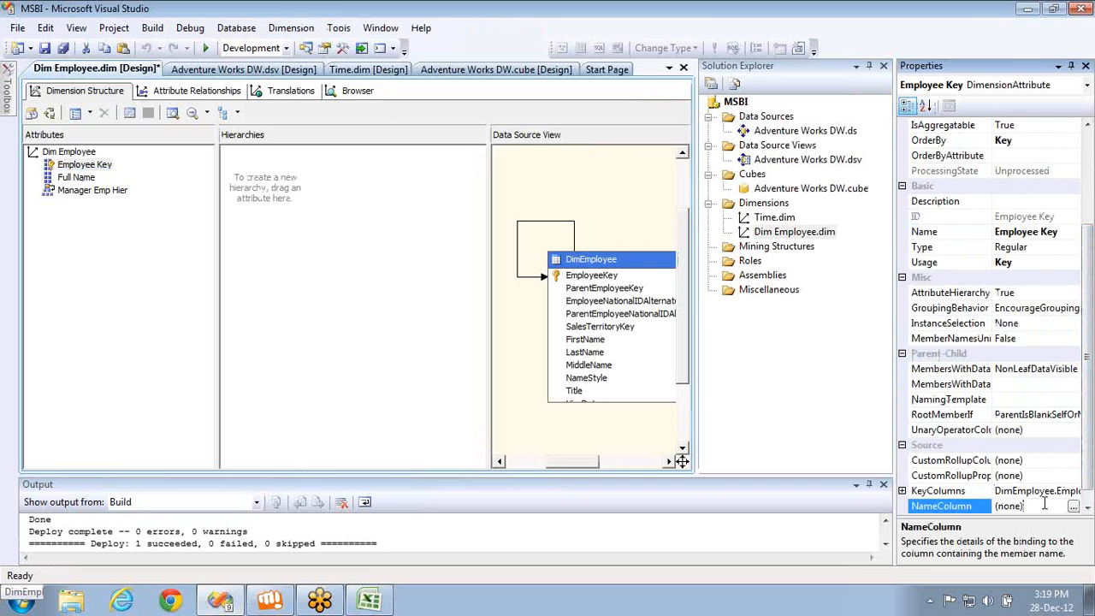
pyautogui.click(1073, 507)
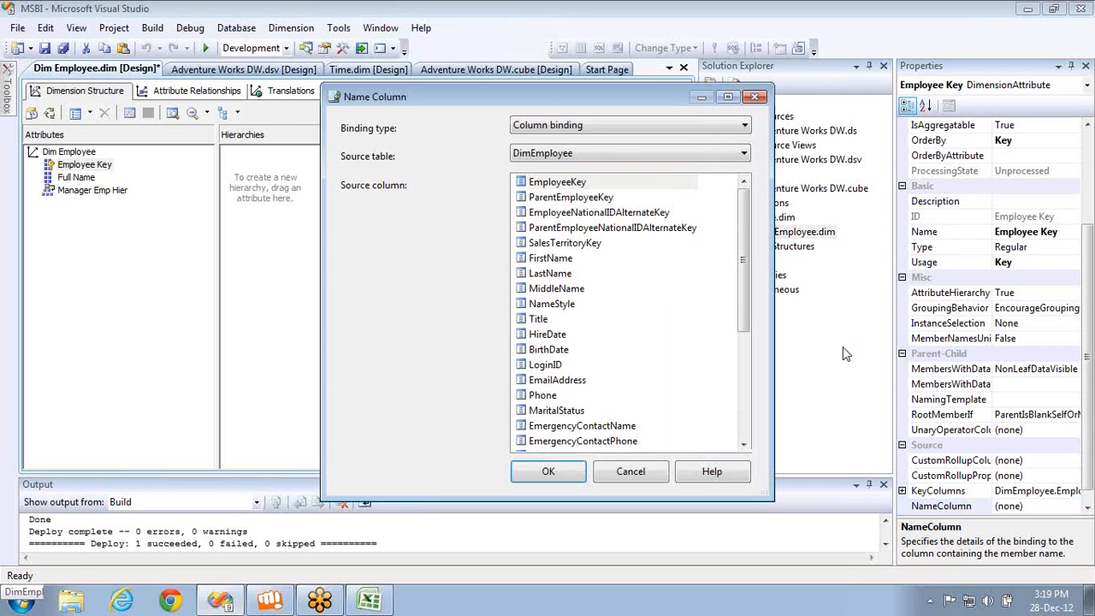
pyautogui.click(743, 427)
pyautogui.doubleClick(562, 441)
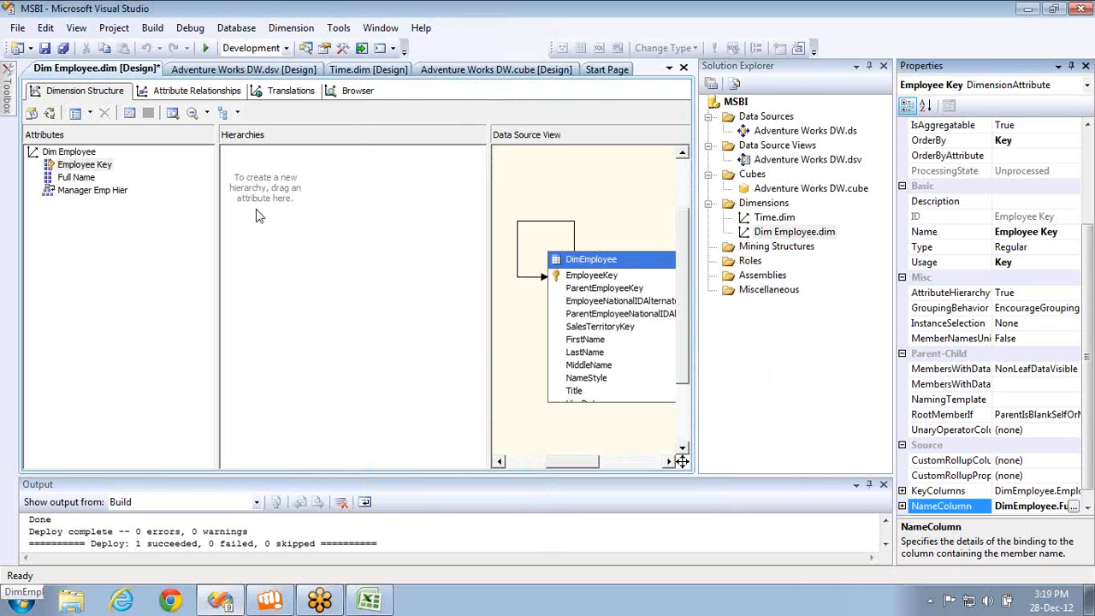
# Redeploy and reprocess the Dim Employee dimension with the new name column, and close the processing windows
pyautogui.click(49, 113)
pyautogui.press('Return')
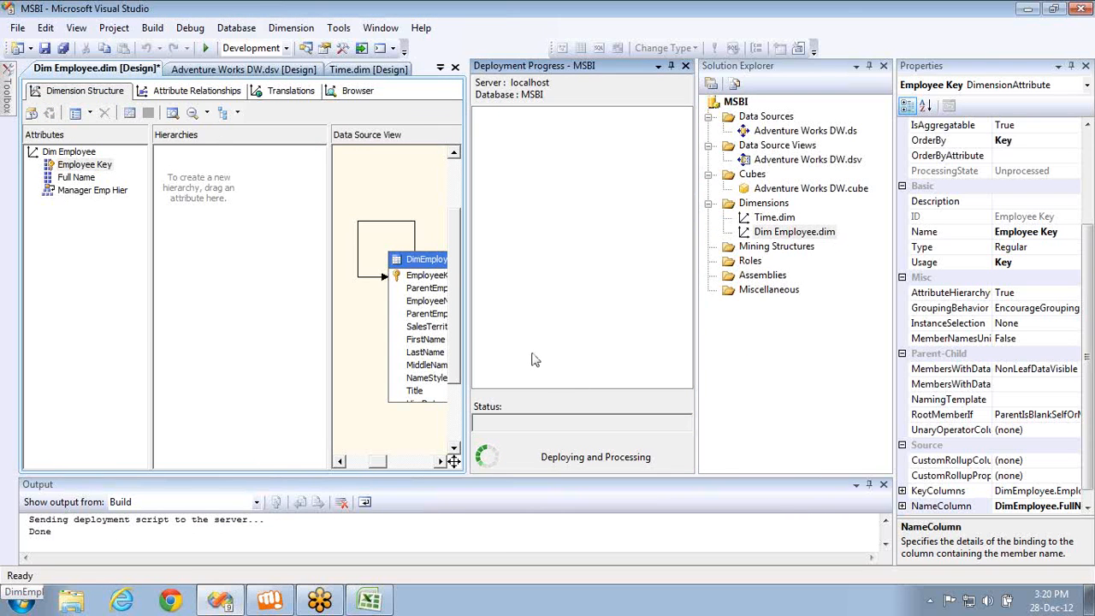
pyautogui.press('Return')
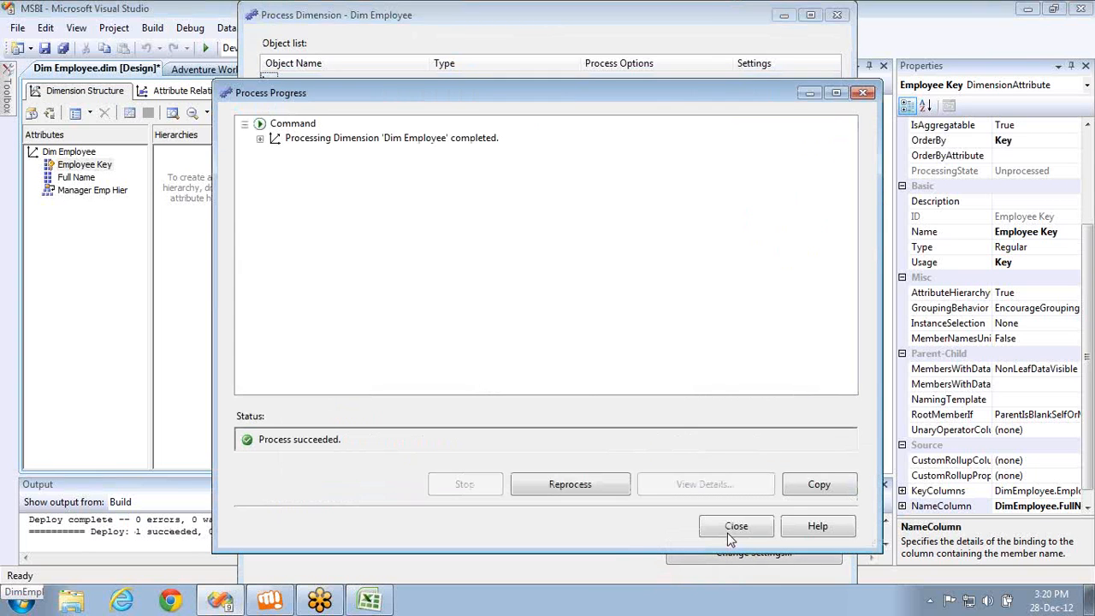
pyautogui.click(735, 526)
pyautogui.click(838, 18)
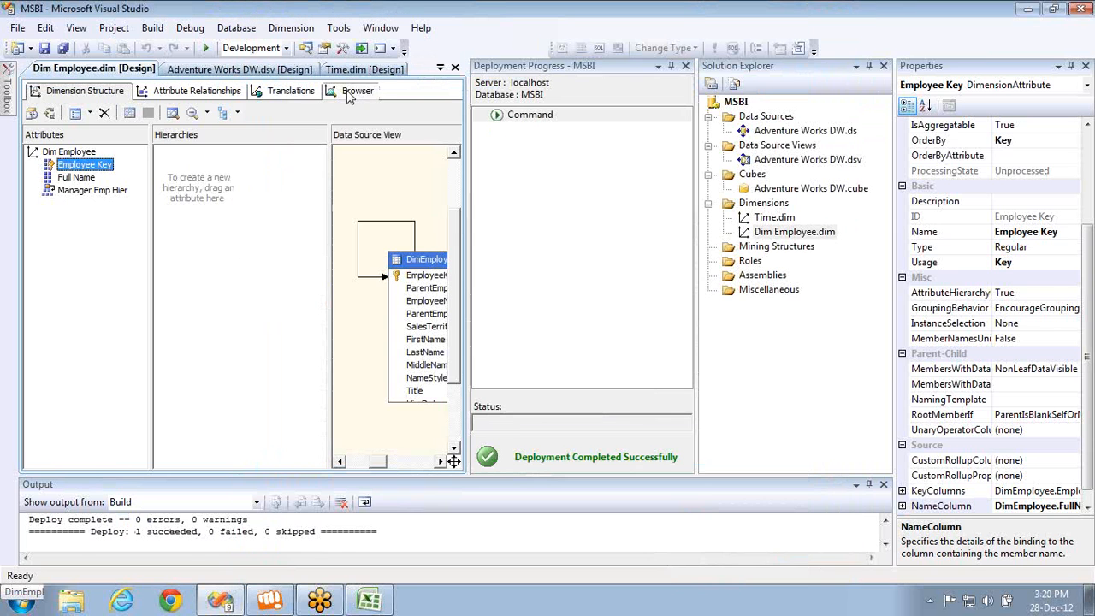
# Reconnect the Dim Employee browser, check its hierarchy choices, and close the deployment progress pane
pyautogui.click(355, 91)
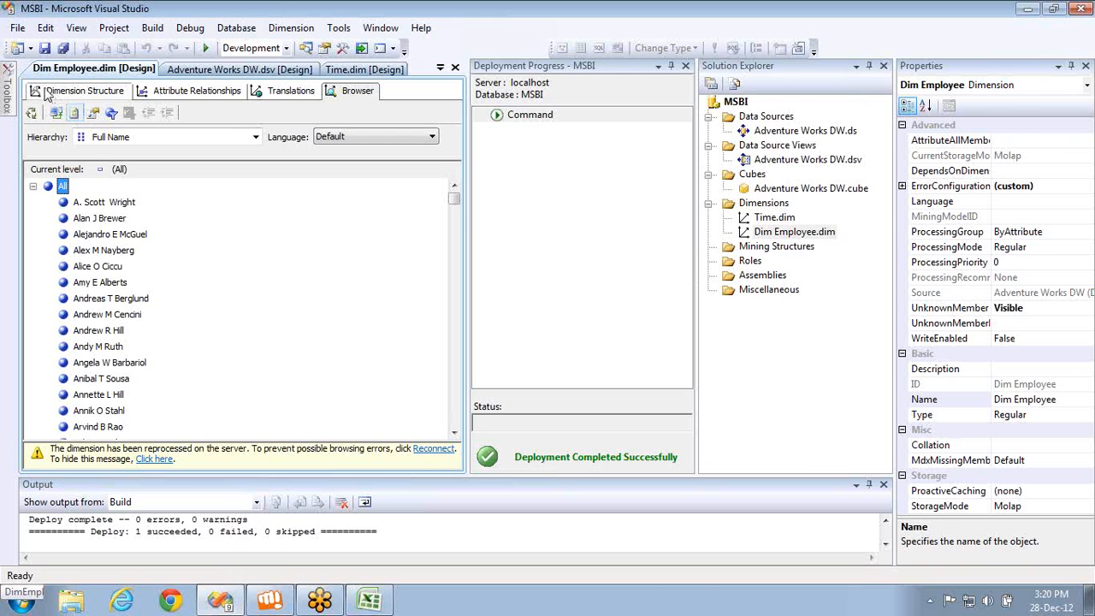
pyautogui.click(432, 449)
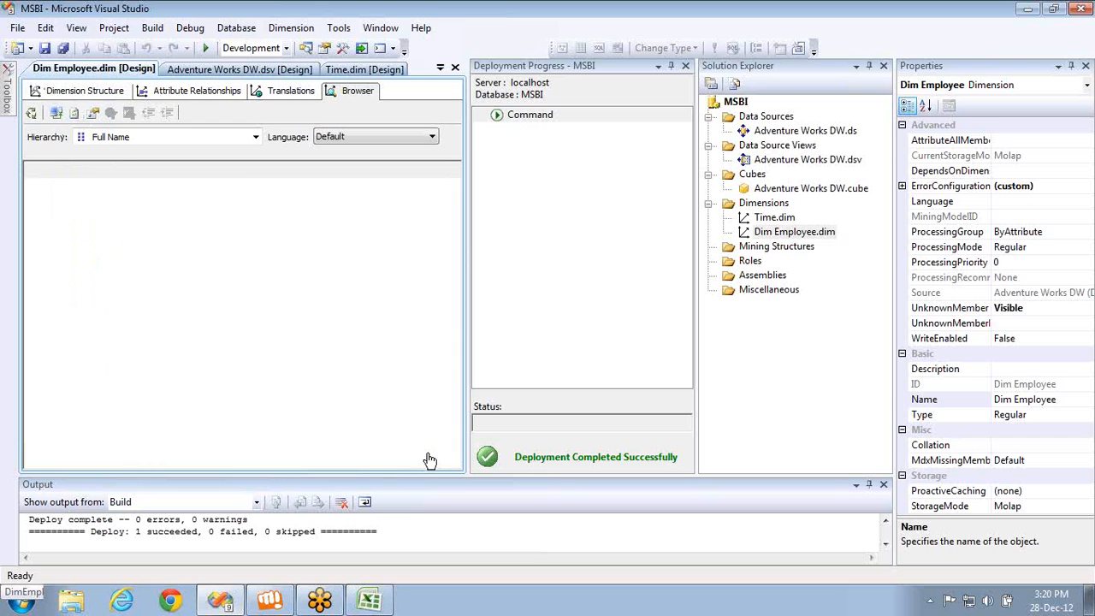
pyautogui.click(256, 140)
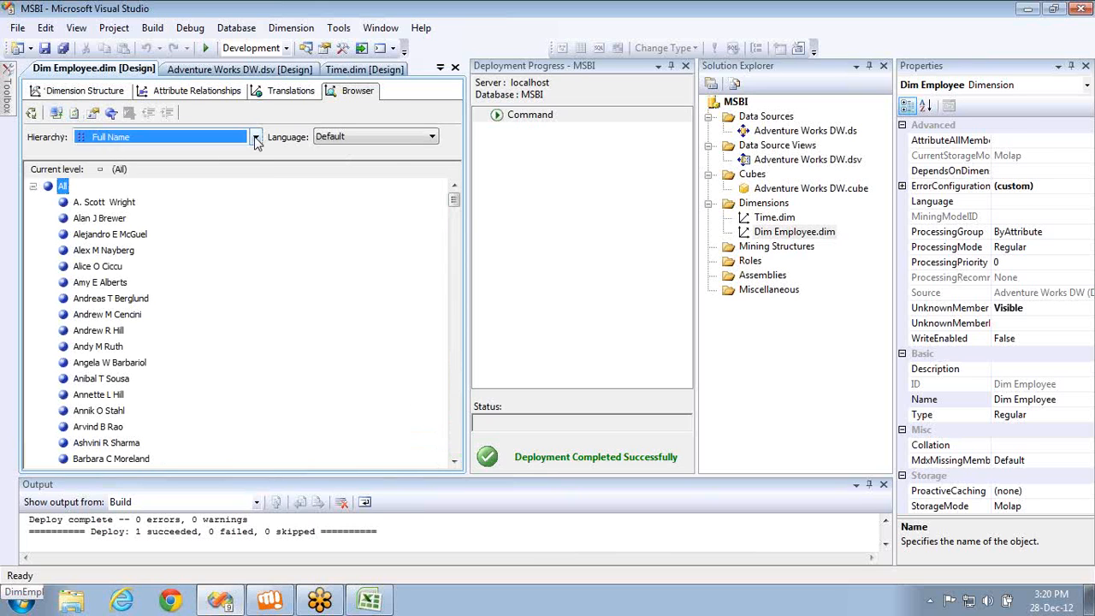
pyautogui.click(685, 66)
pyautogui.click(685, 66)
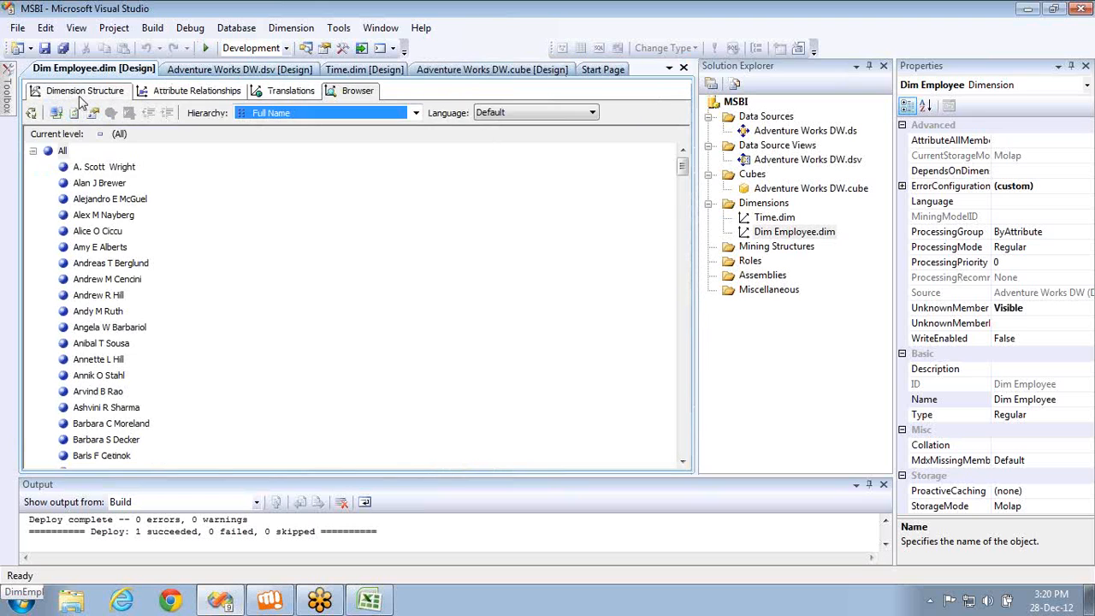
# Check the AttributeHierarchyVisible property of the Employee Key attribute and the hierarchies offered when browsing Dim Employee
pyautogui.click(78, 91)
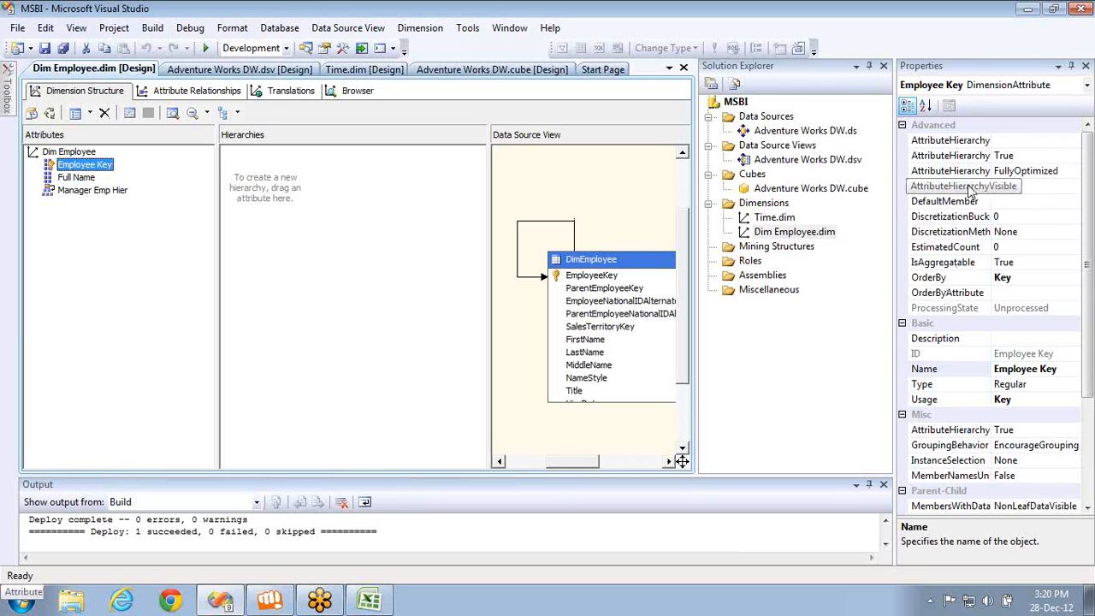
pyautogui.doubleClick(1034, 186)
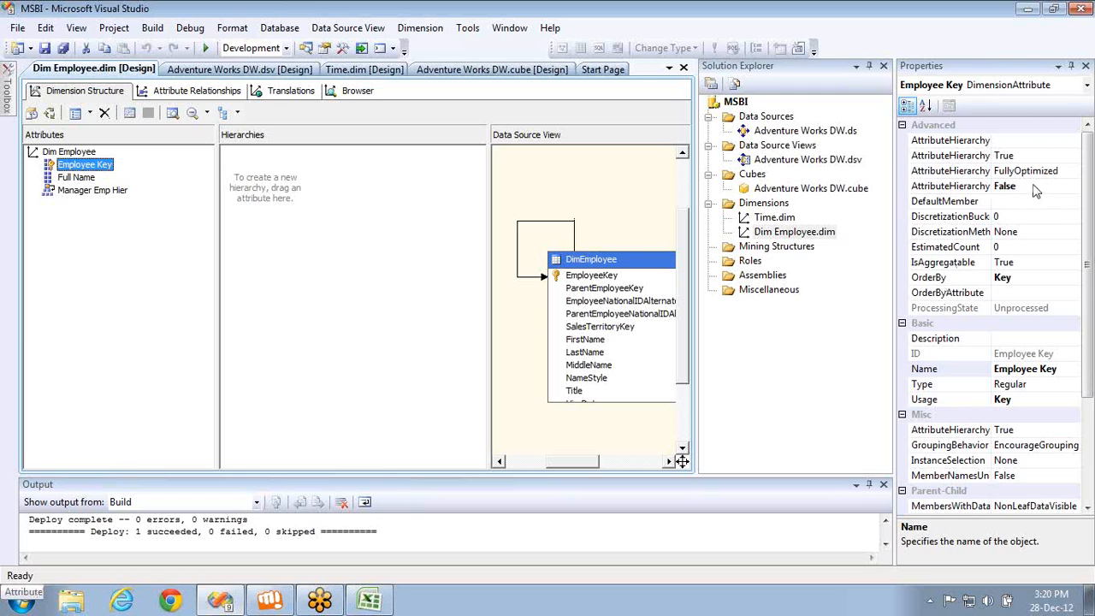
pyautogui.click(351, 91)
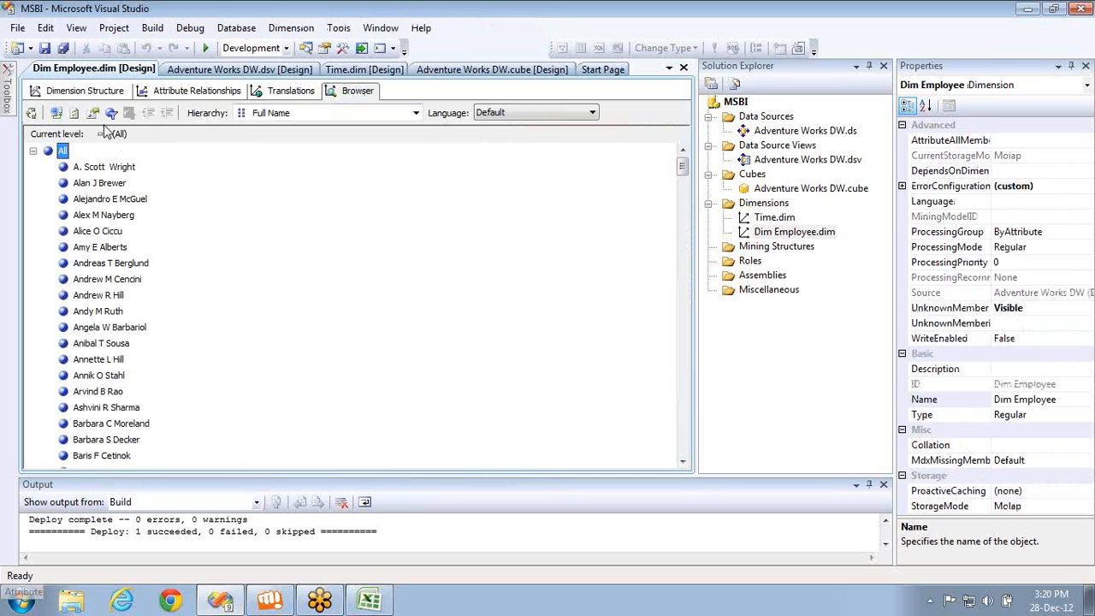
pyautogui.click(288, 121)
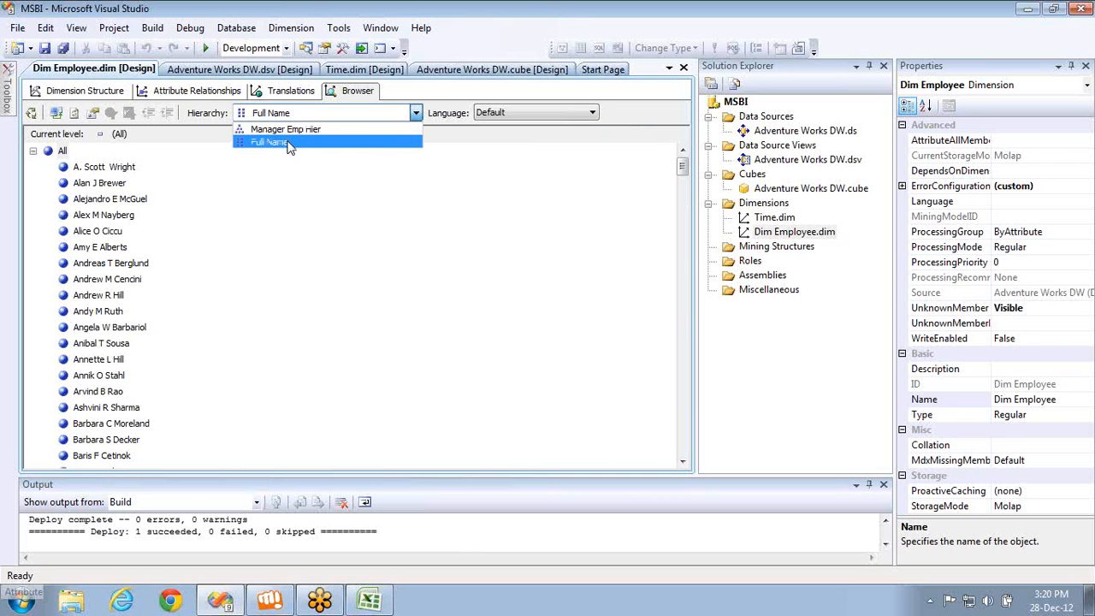
# Set the AttributeHierarchyVisible property of the Employee Key attribute to True in the dimension structure
pyautogui.click(59, 94)
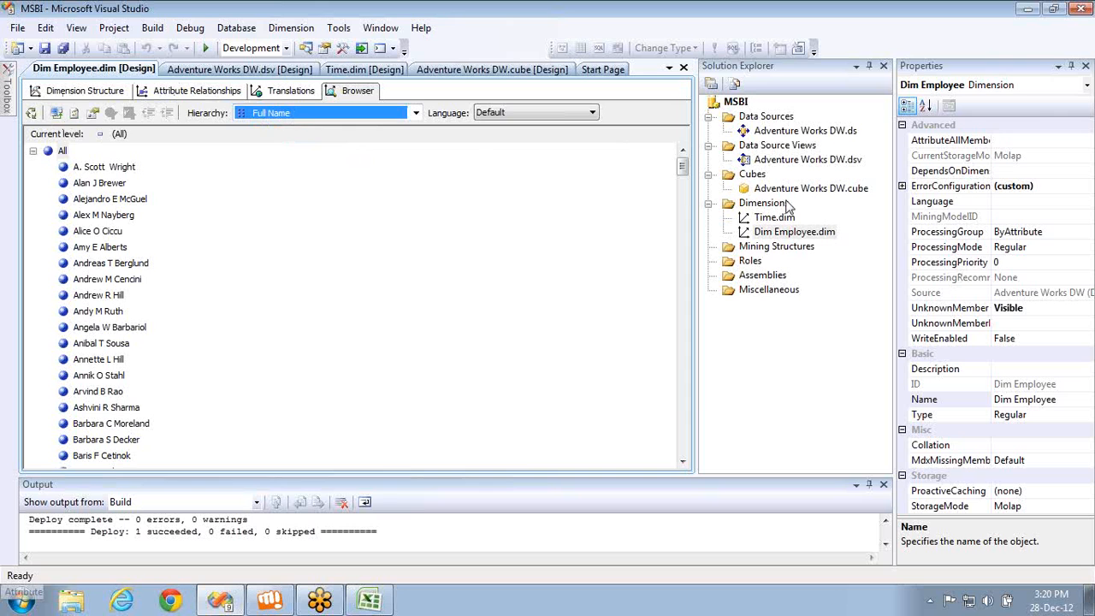
pyautogui.click(82, 90)
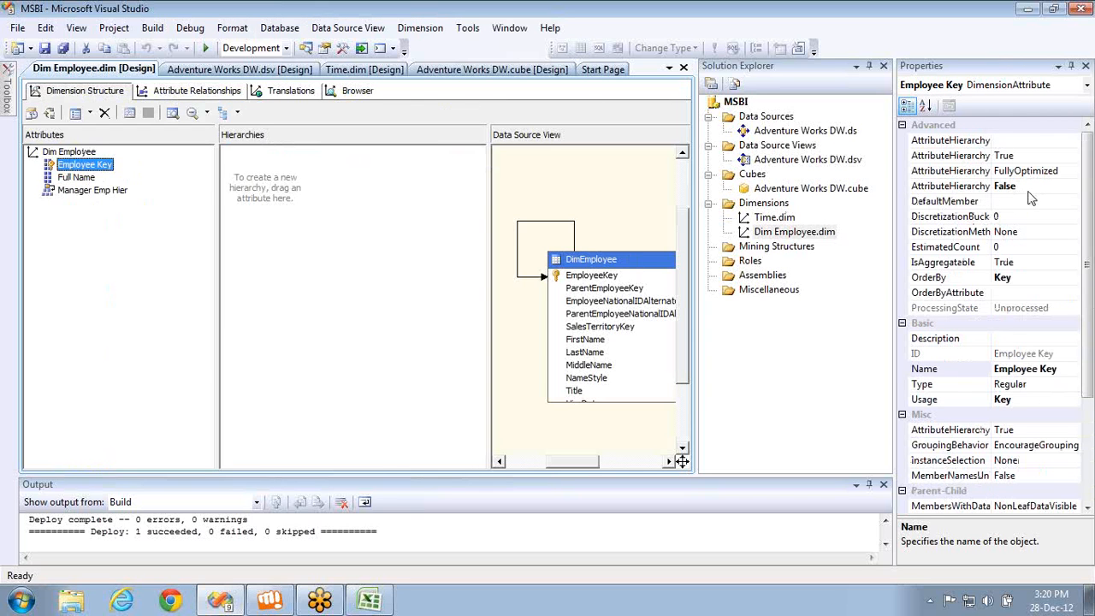
pyautogui.doubleClick(1032, 187)
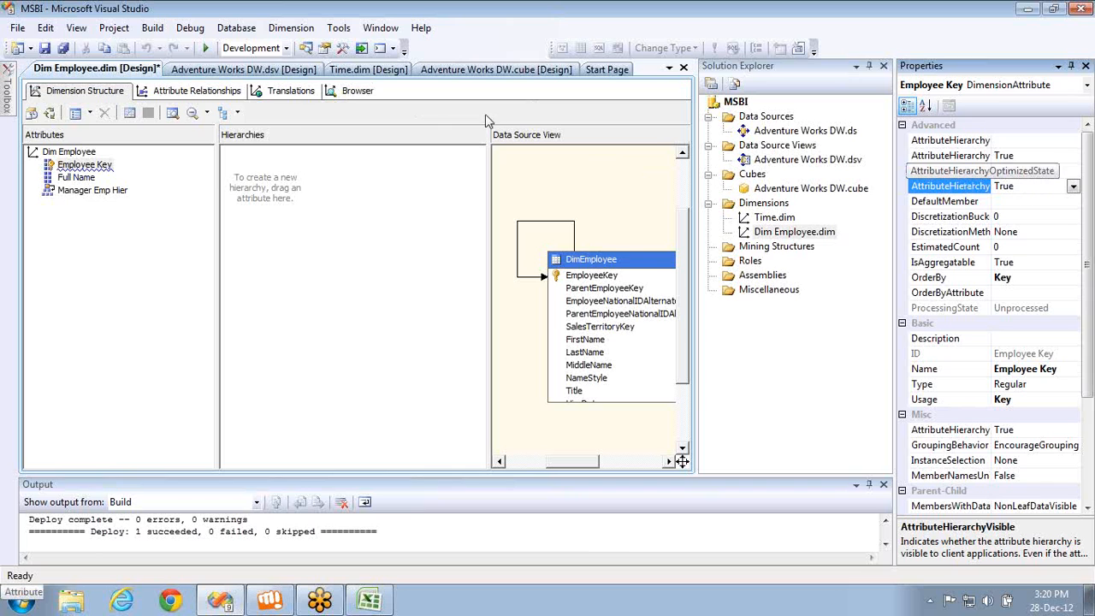
pyautogui.moveTo(83, 172)
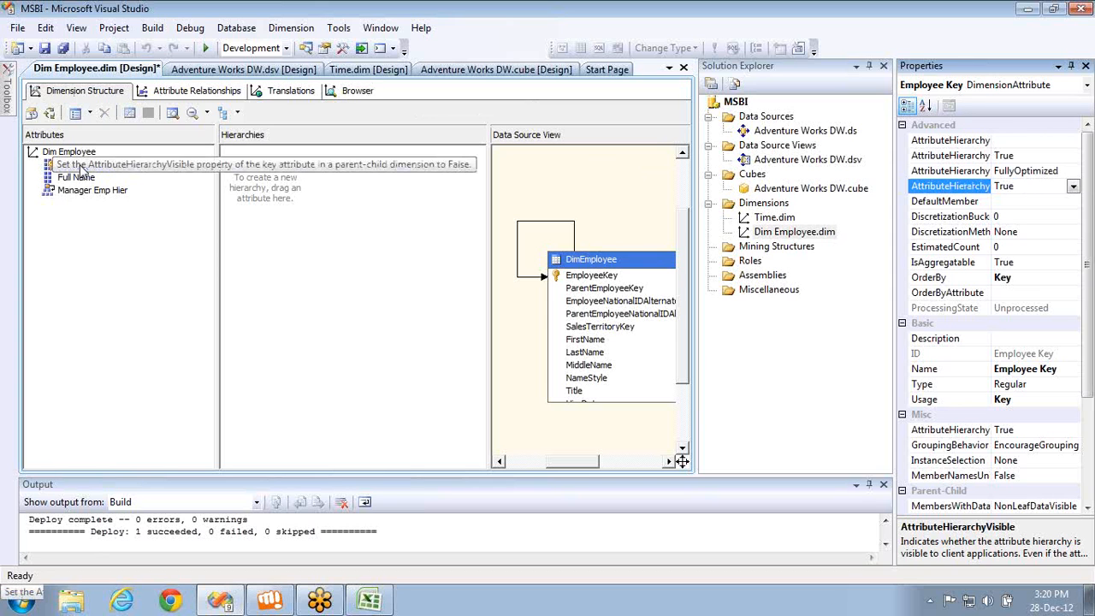
# Redeploy and process the Dim Employee dimension with the Process Update option, and close the processing windows
pyautogui.click(50, 113)
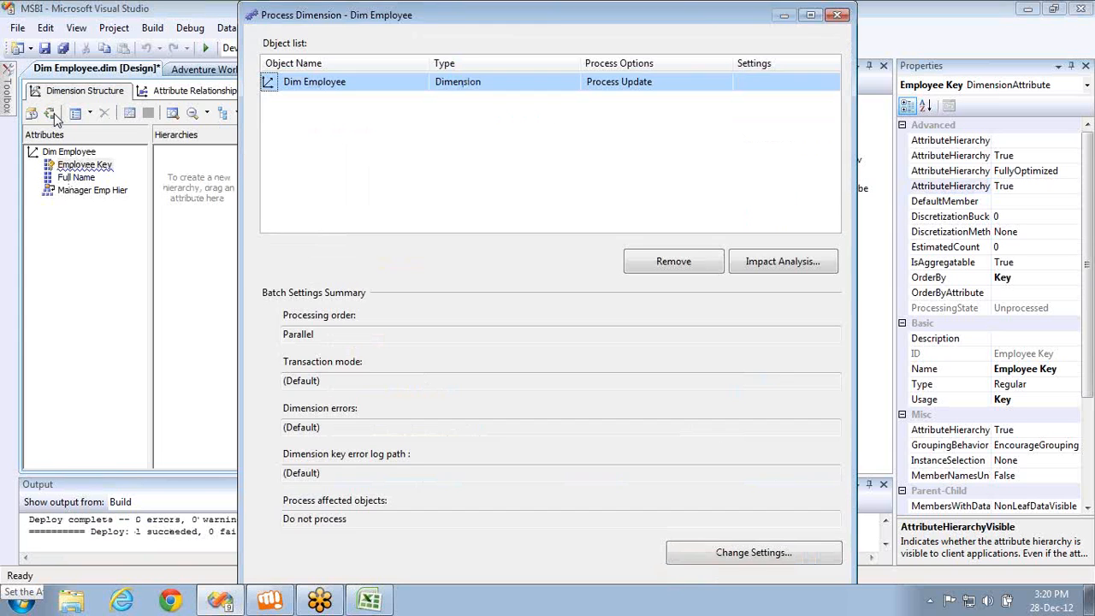
pyautogui.press('Return')
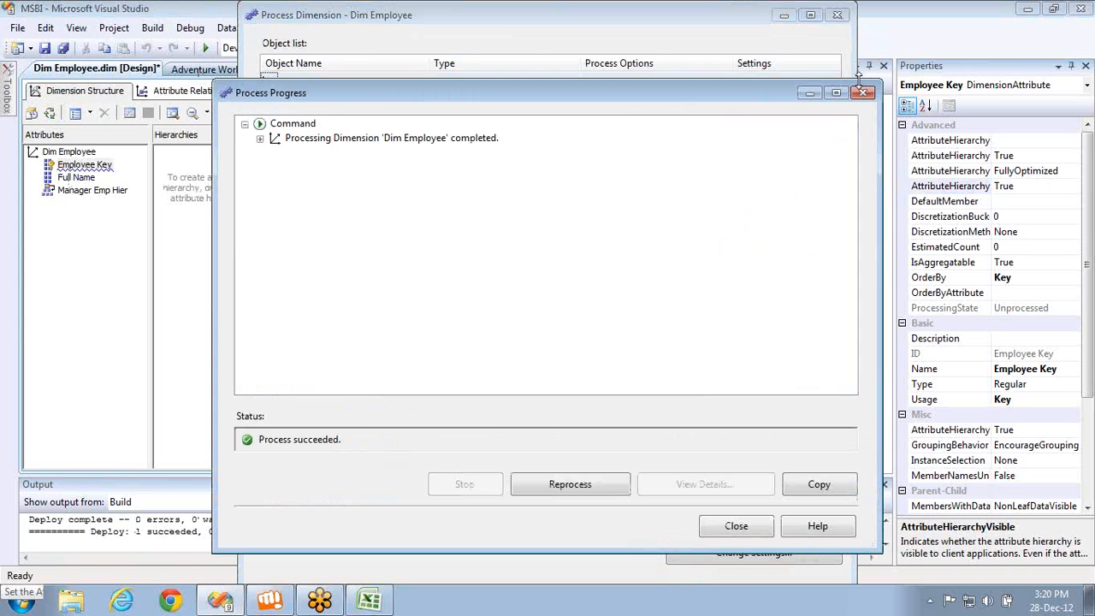
pyautogui.click(863, 94)
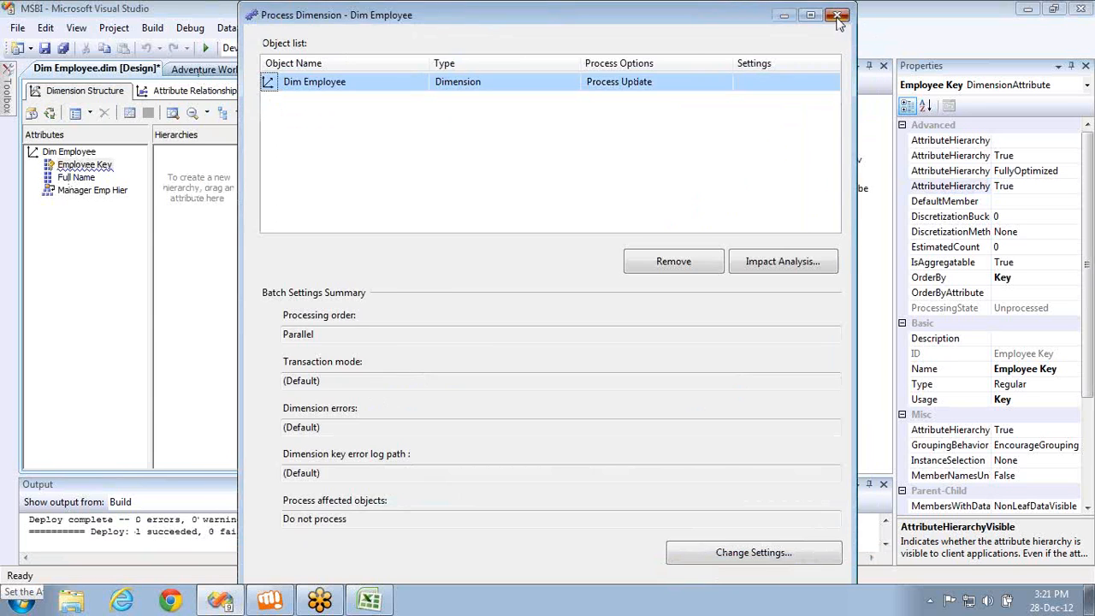
pyautogui.click(837, 15)
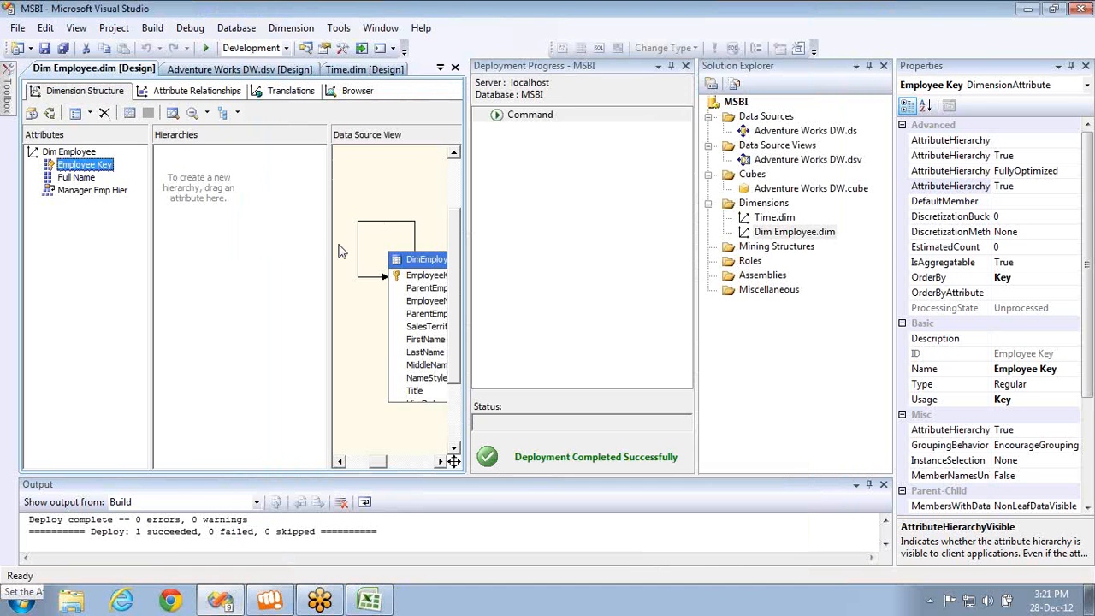
# Reconnect the Dim Employee browser and view the members under the Employee Key hierarchy and under Manager Emp Hier
pyautogui.click(339, 245)
pyautogui.click(357, 91)
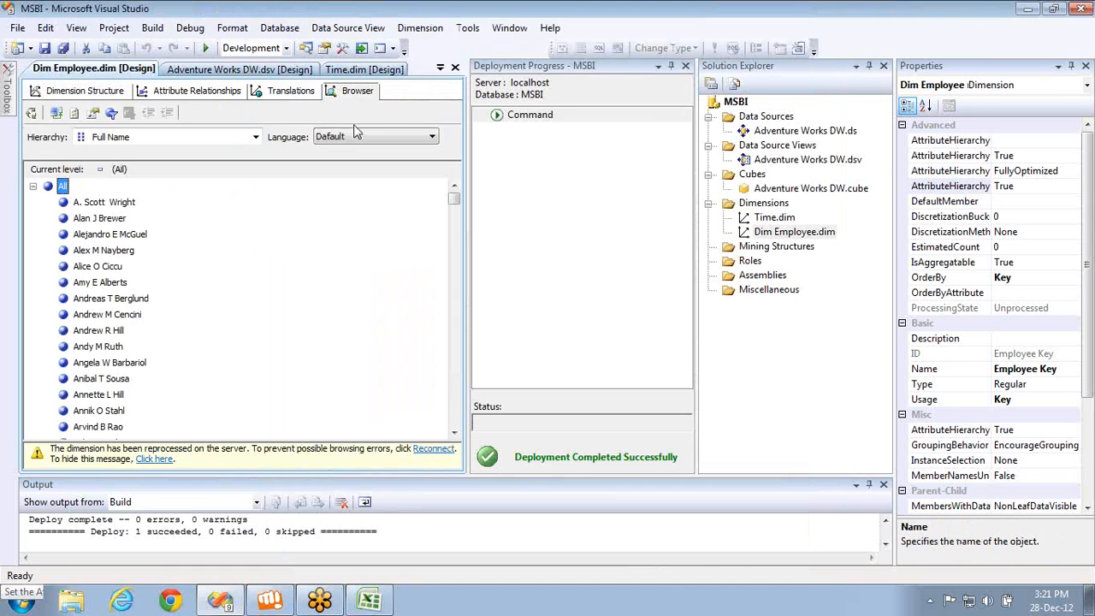
pyautogui.click(432, 448)
pyautogui.click(159, 140)
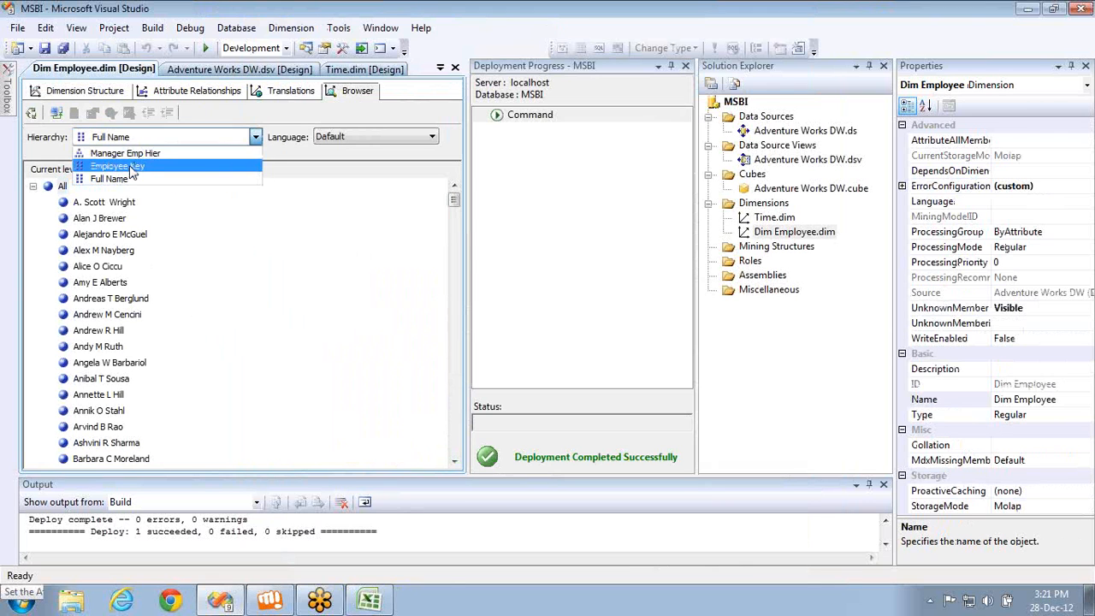
pyautogui.click(119, 166)
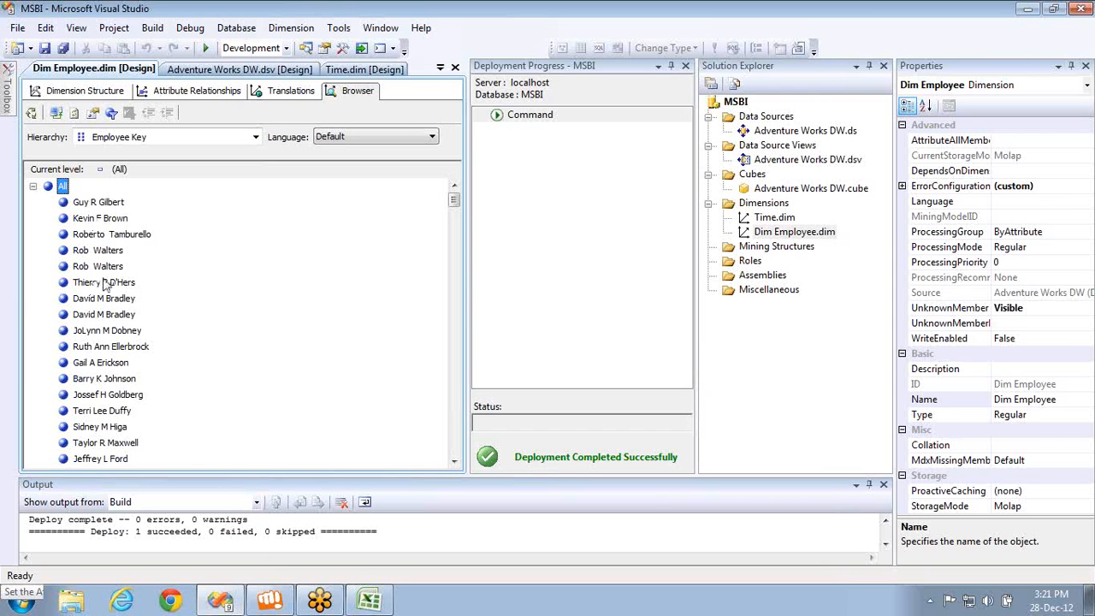
pyautogui.click(159, 142)
pyautogui.click(128, 153)
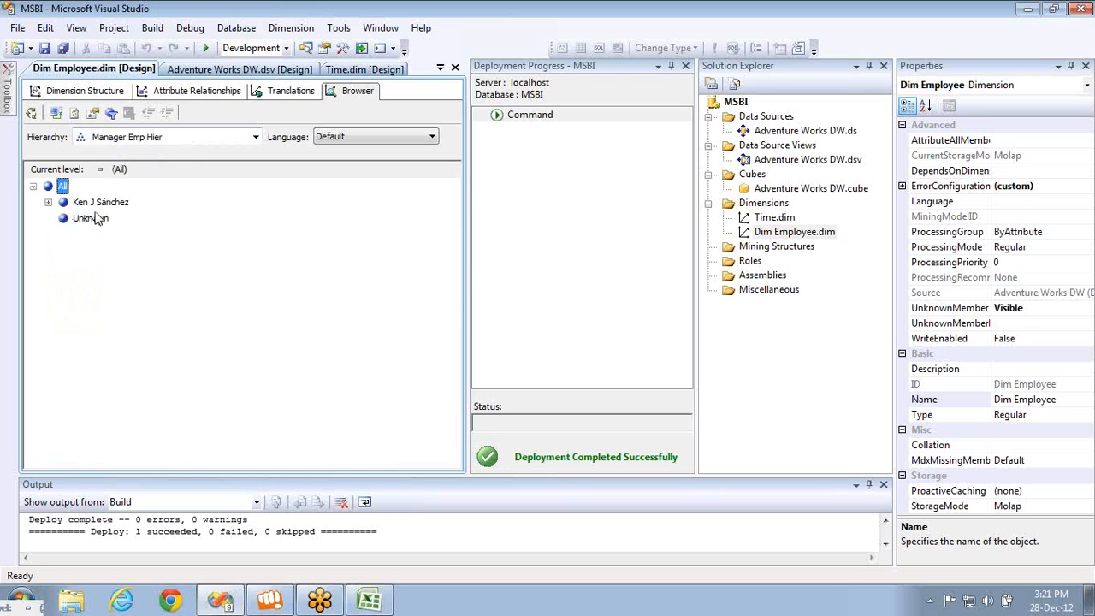
# Expand the top manager in Manager Emp Hier and the reports of the first two expandable managers below
pyautogui.click(81, 90)
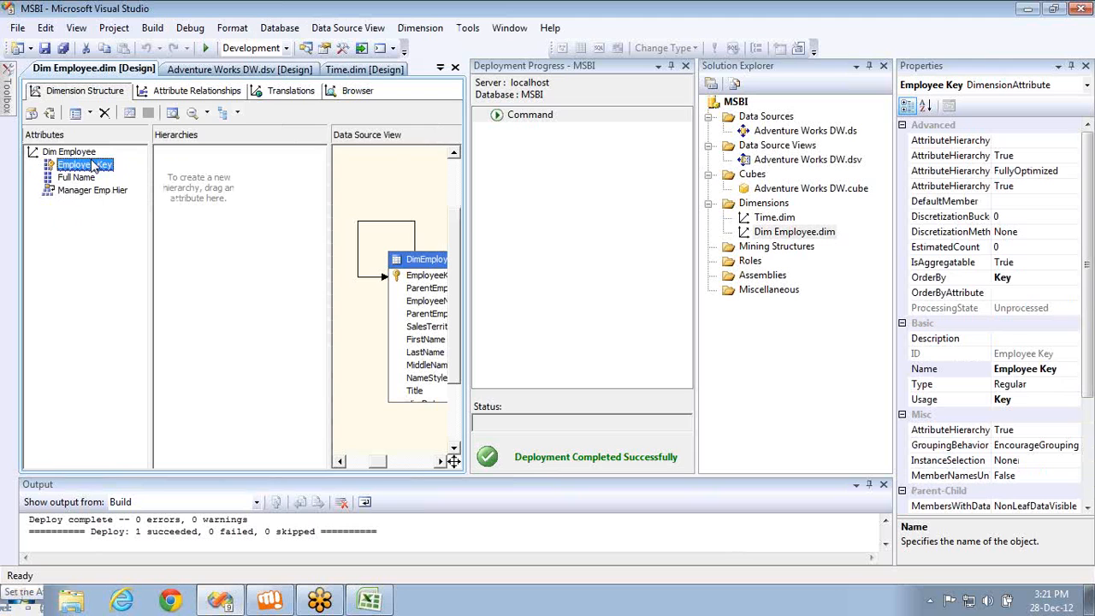
pyautogui.click(352, 91)
pyautogui.click(48, 202)
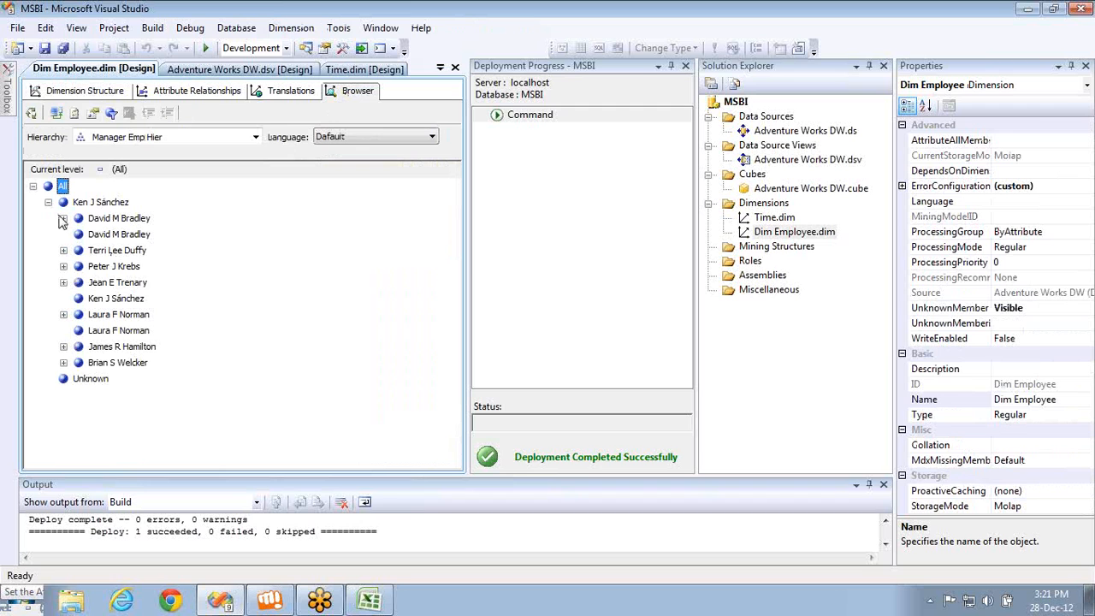
pyautogui.click(63, 218)
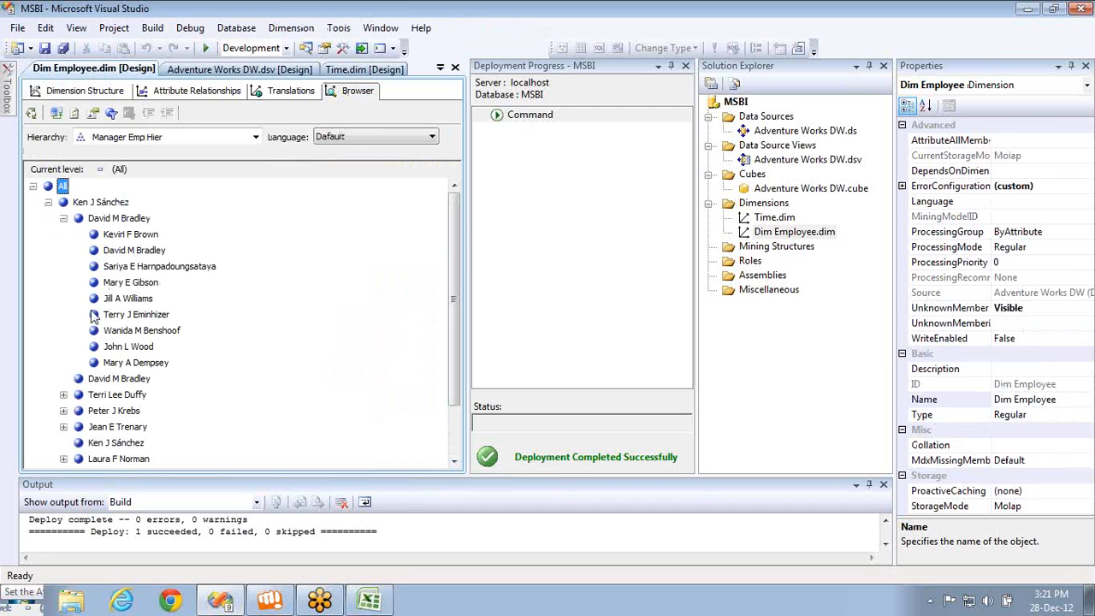
pyautogui.click(63, 394)
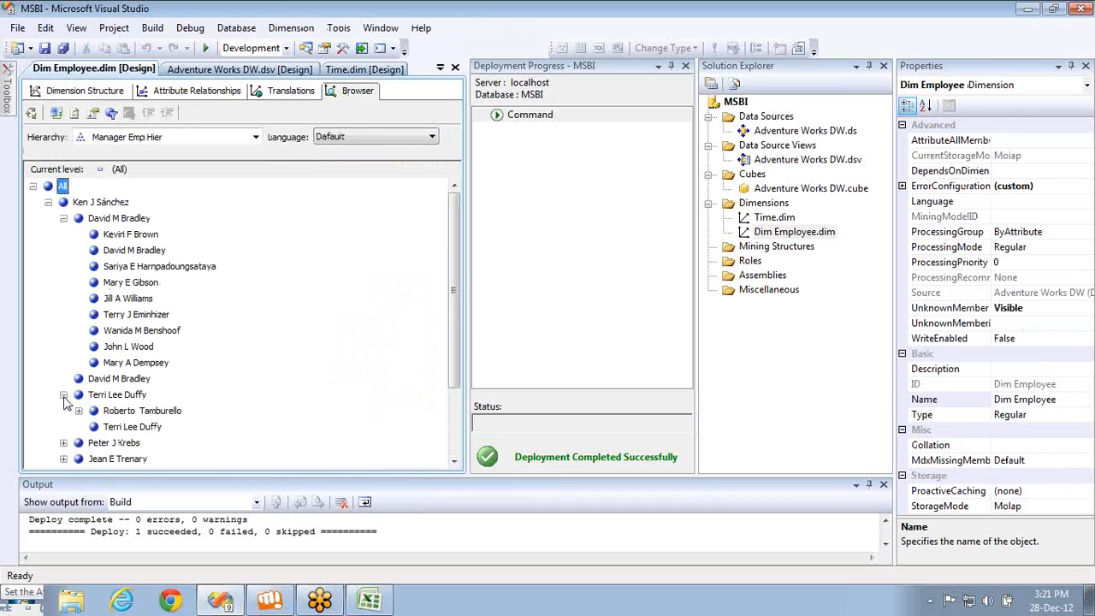
# Show the properties of the Manager Emp Hier attribute in the dimension structure and close the deployment progress pane
pyautogui.click(108, 94)
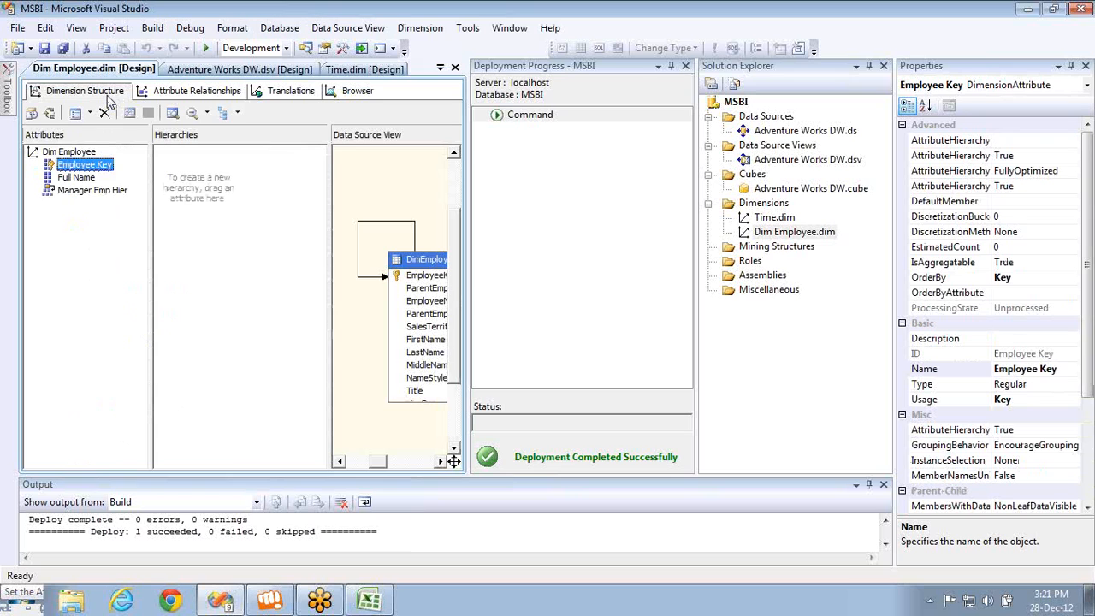
pyautogui.click(104, 191)
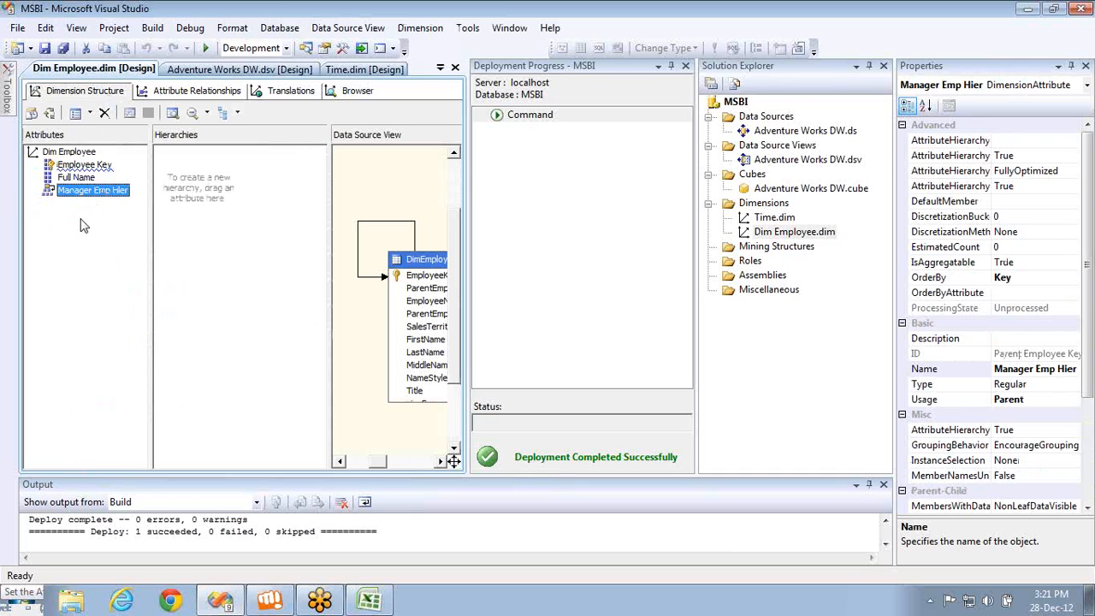
pyautogui.click(685, 66)
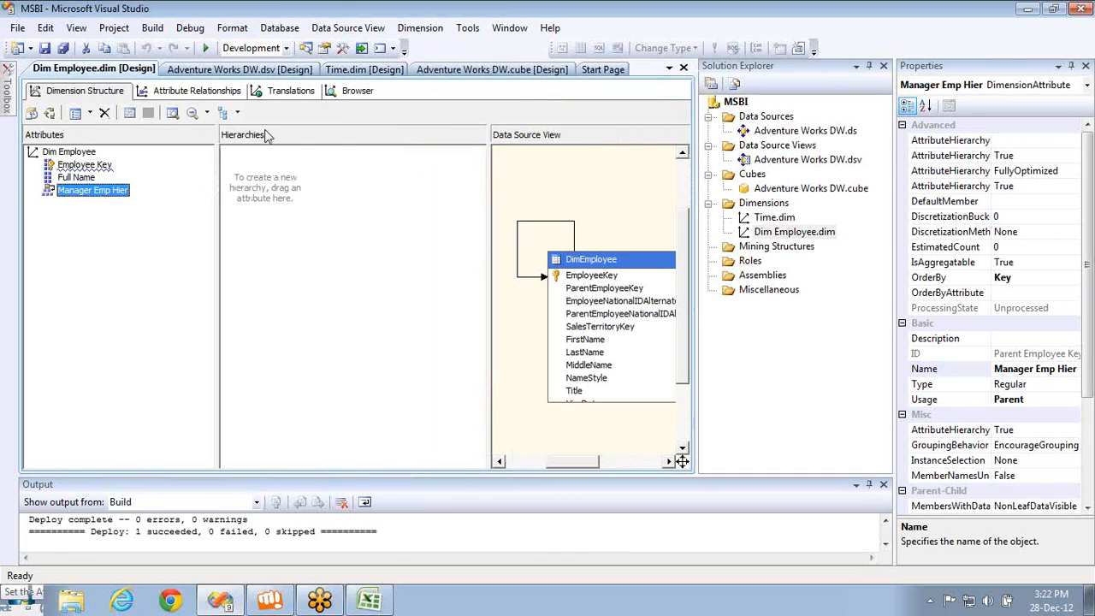
# Inspect the NameColumn binding of the Employee Key attribute, dismiss its dialog, and view the same property for Manager Emp Hier
pyautogui.click(75, 166)
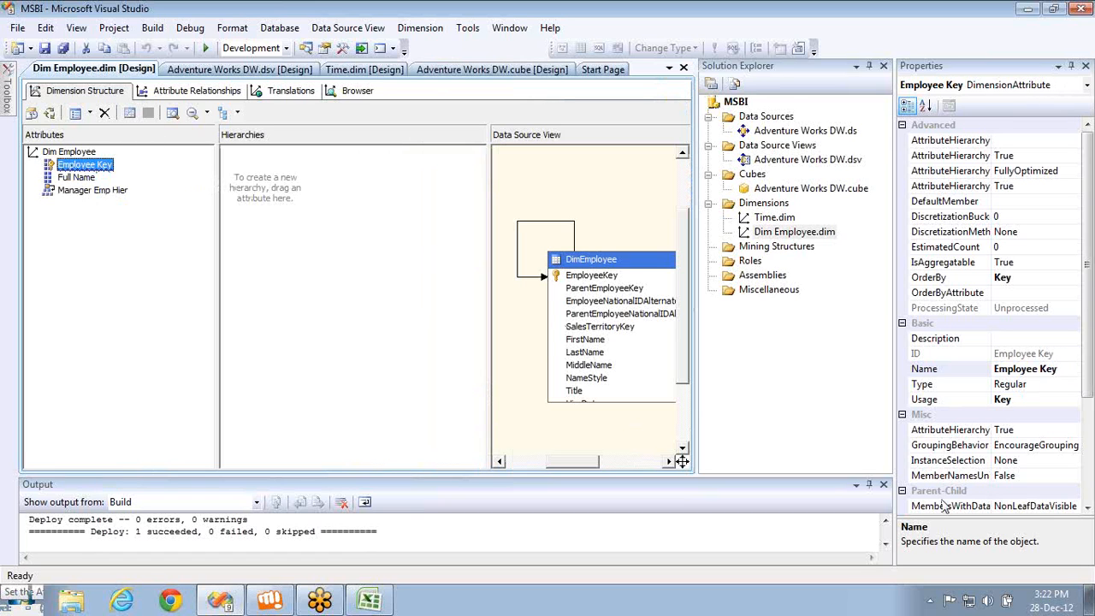
pyautogui.click(1088, 481)
pyautogui.scroll(-3, 1088, 481)
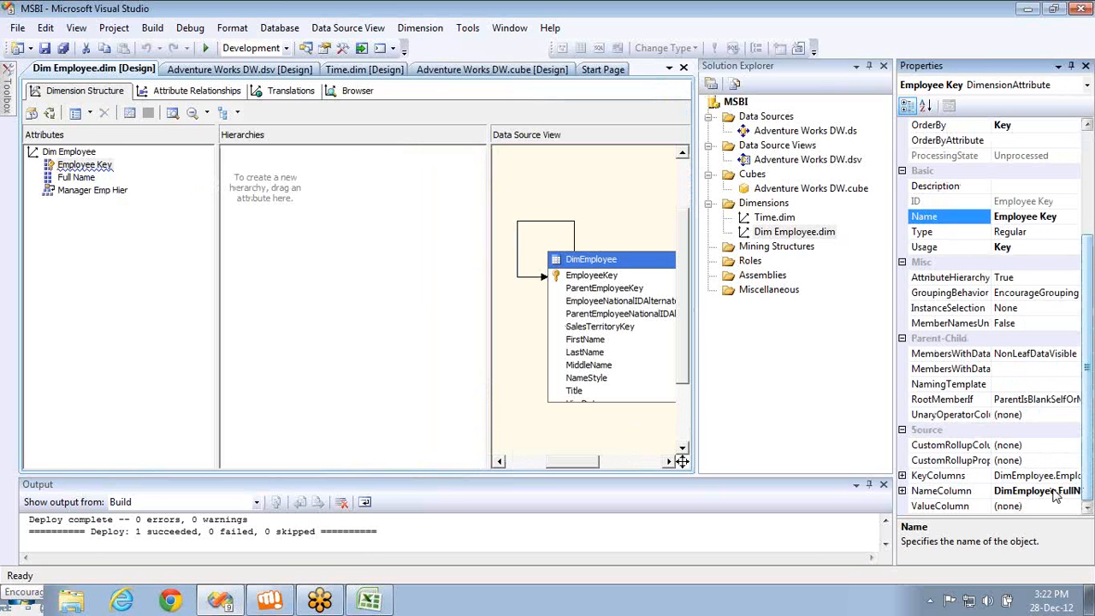
pyautogui.click(1054, 495)
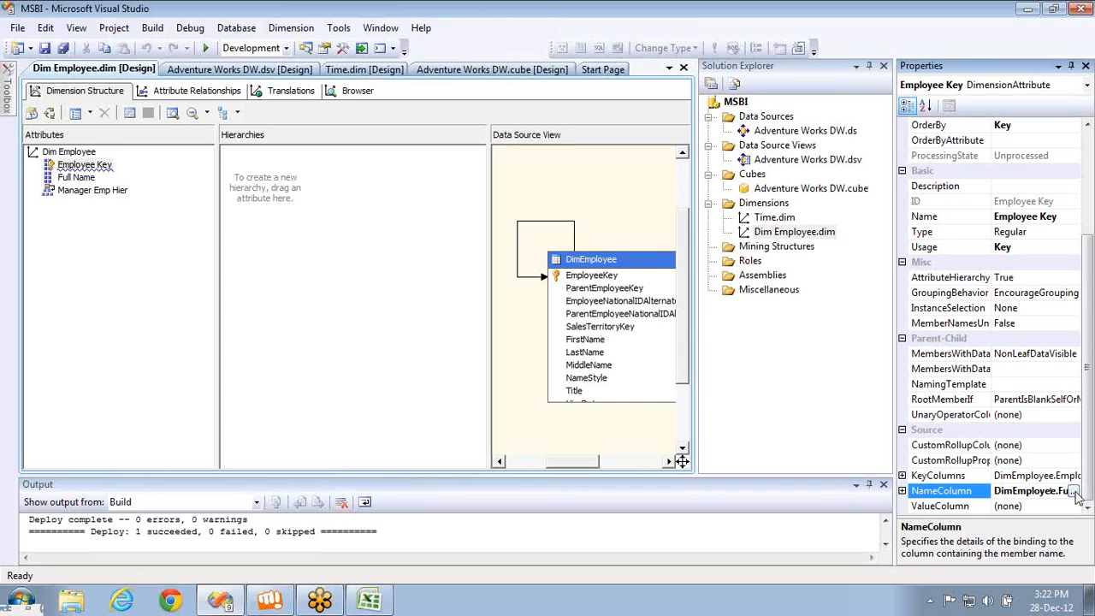
pyautogui.click(1076, 493)
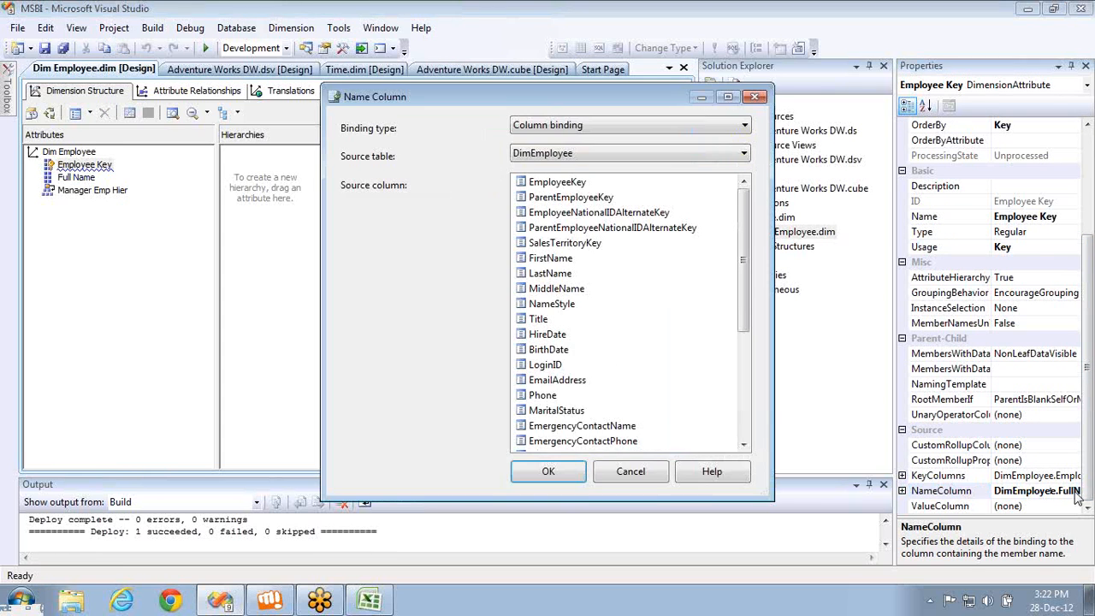
pyautogui.click(756, 98)
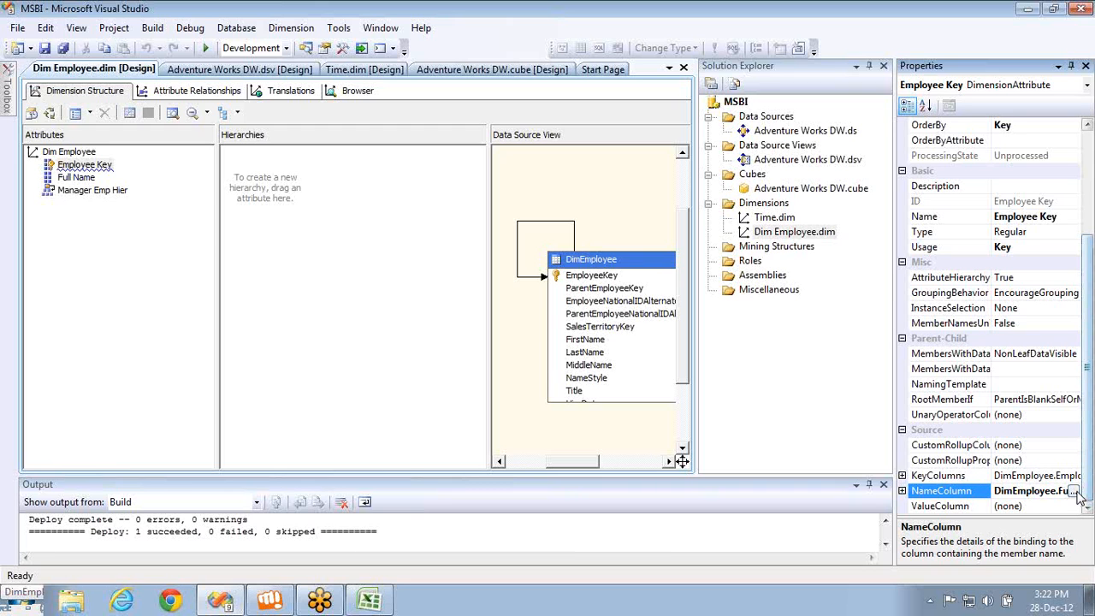
pyautogui.click(1074, 492)
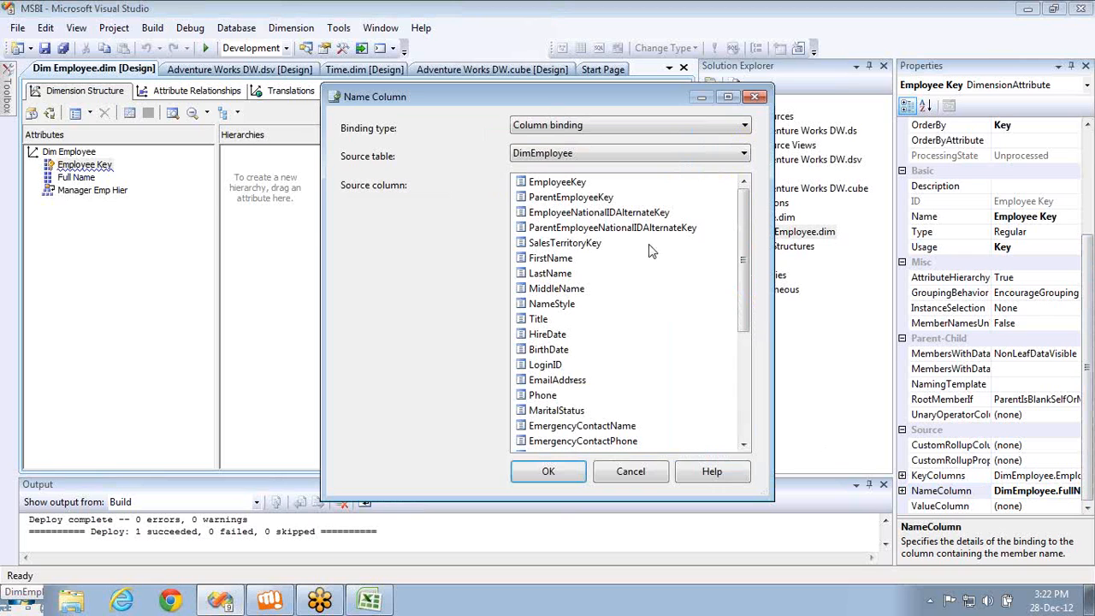
pyautogui.click(754, 98)
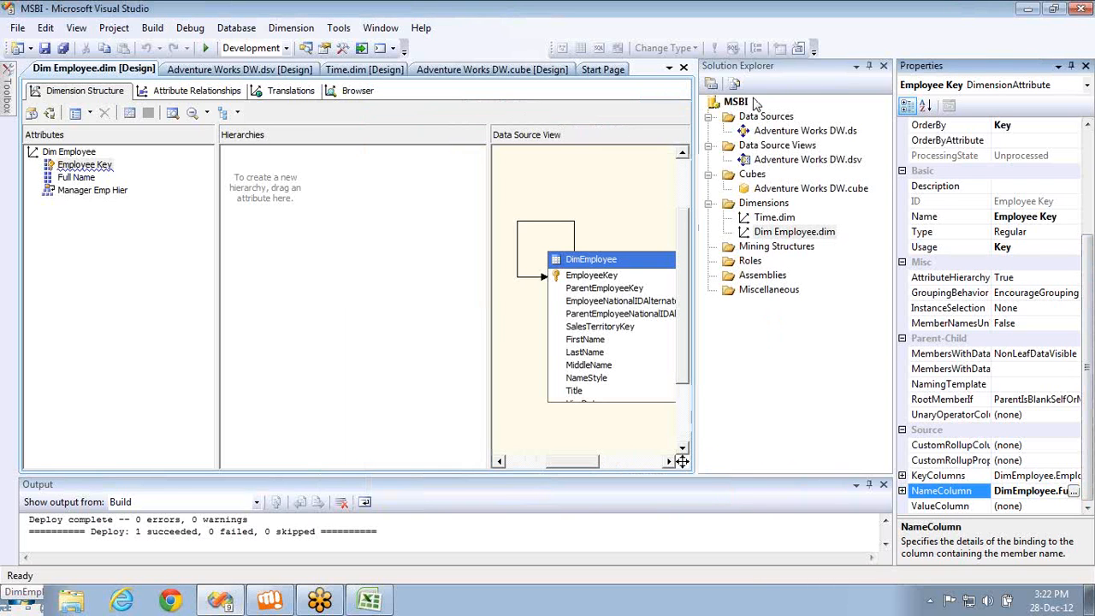
pyautogui.click(80, 195)
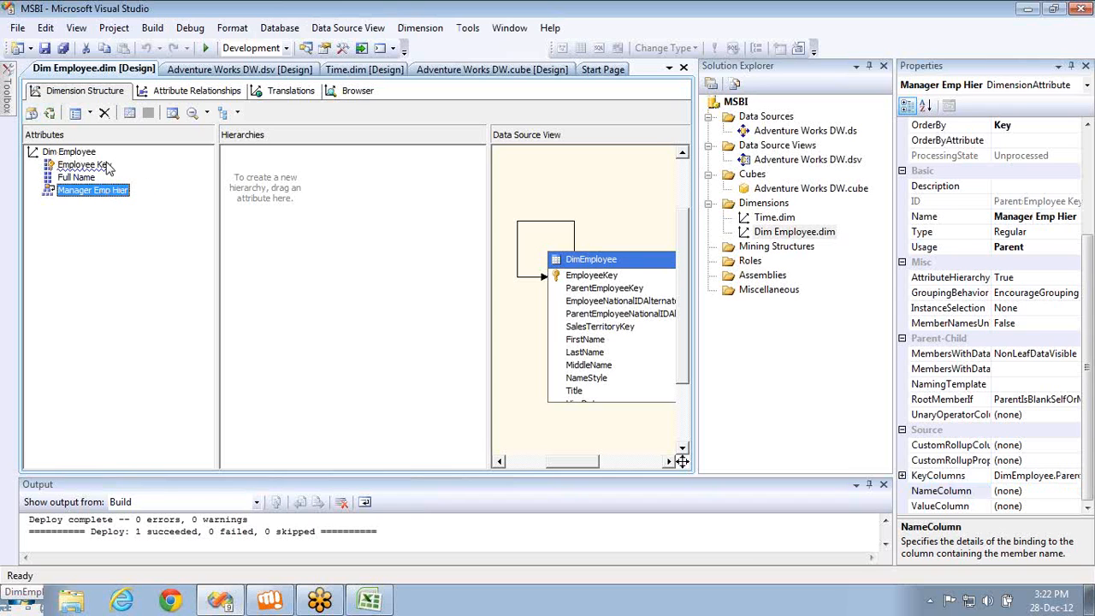
# Inspect the NameColumn binding of the Employee Key attribute
pyautogui.click(107, 167)
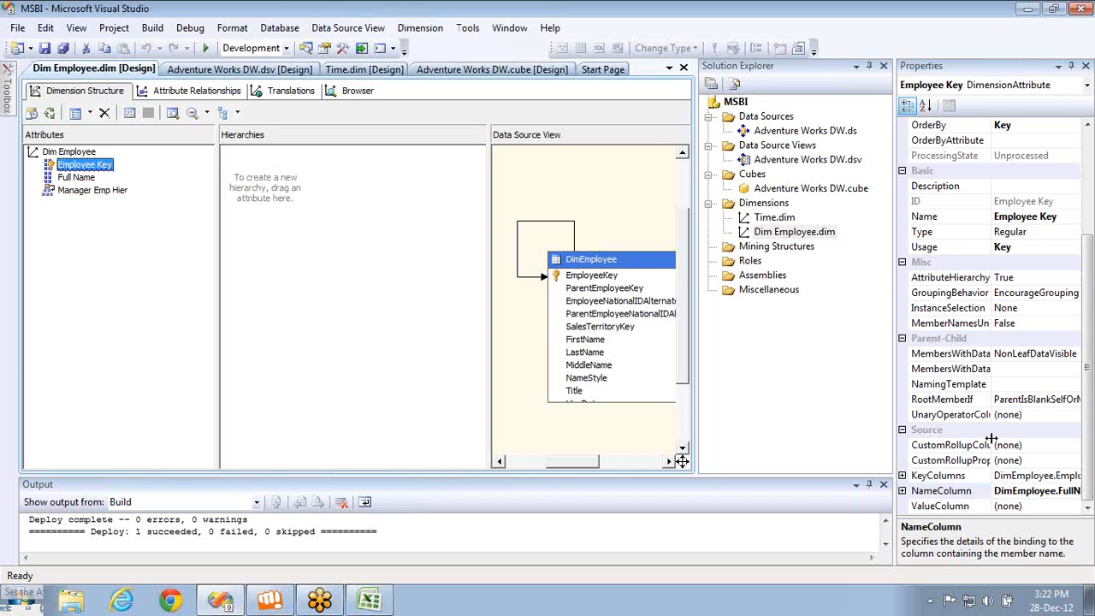
pyautogui.click(1014, 493)
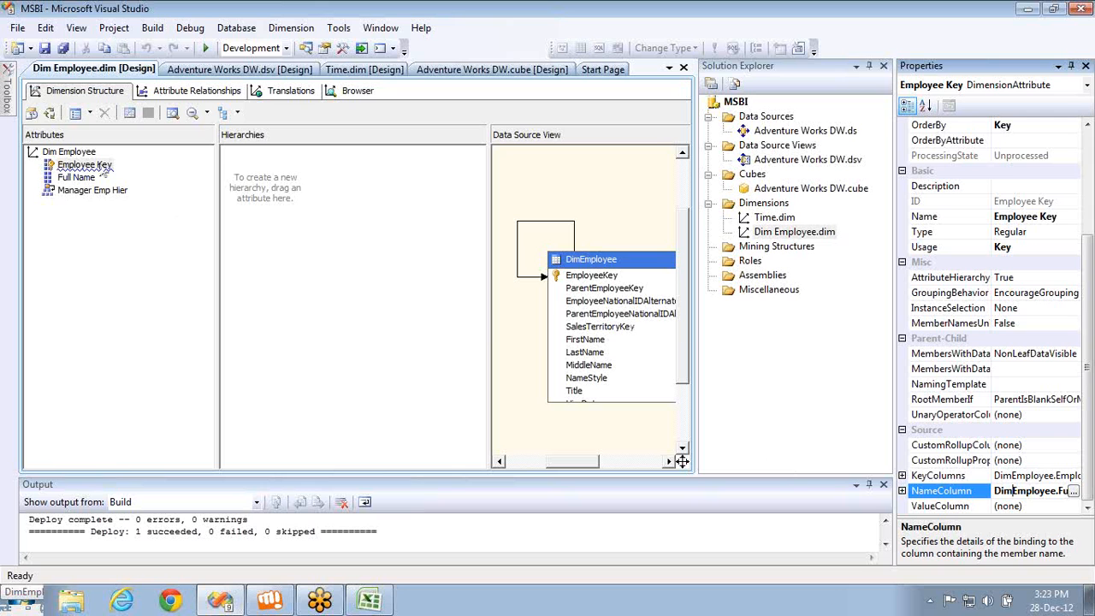
# Delete the Manager Emp Hier attribute and the whole Dim Employee dimension from the project
pyautogui.click(94, 189)
pyautogui.press('Delete')
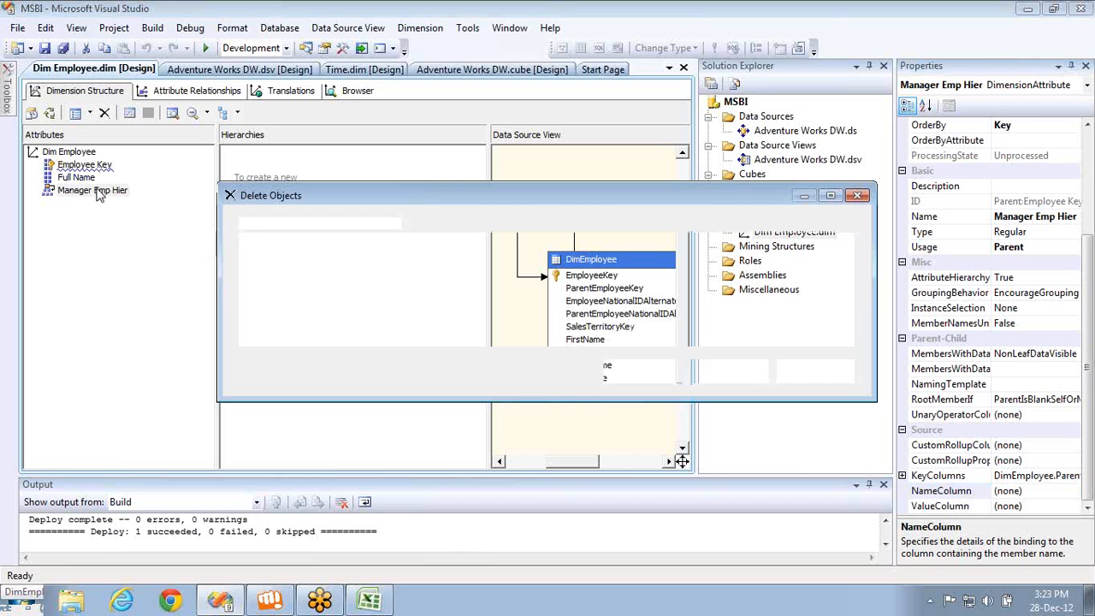
pyautogui.press('Return')
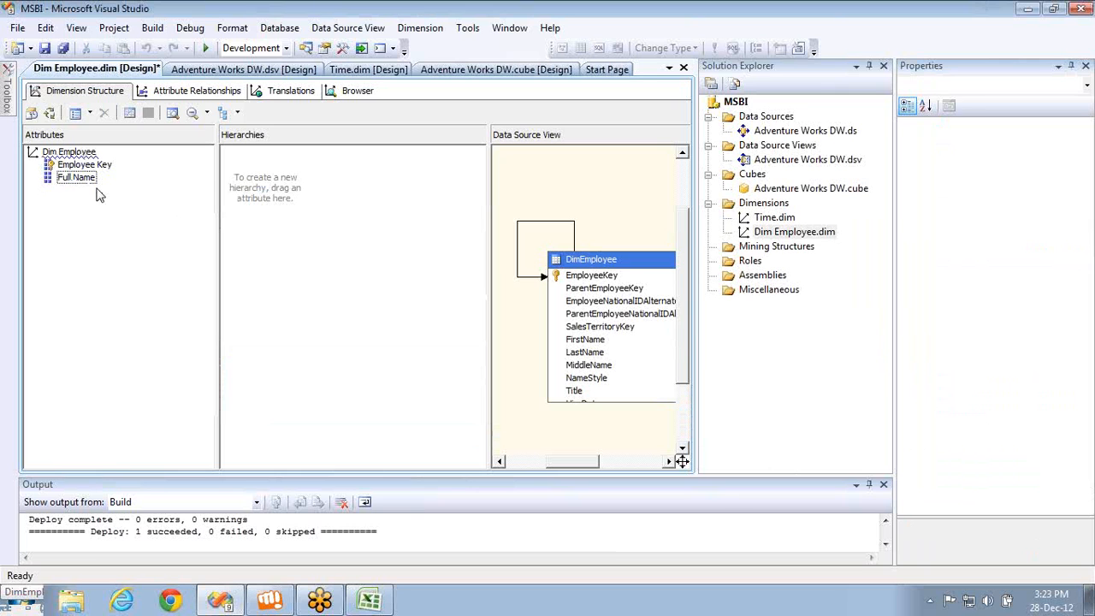
pyautogui.click(762, 234)
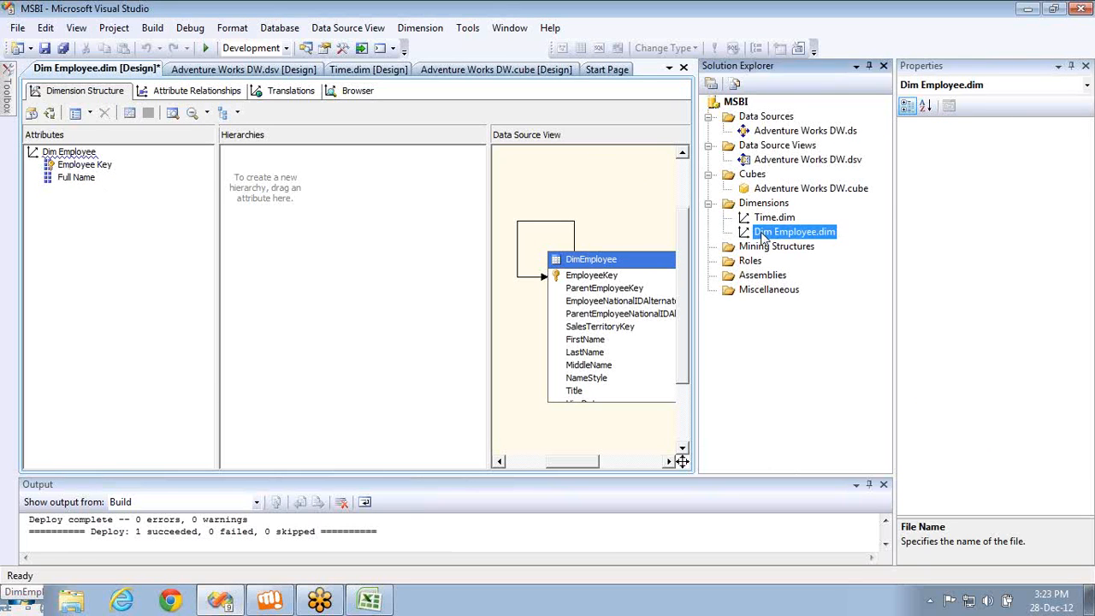
pyautogui.press('Delete')
pyautogui.press('Return')
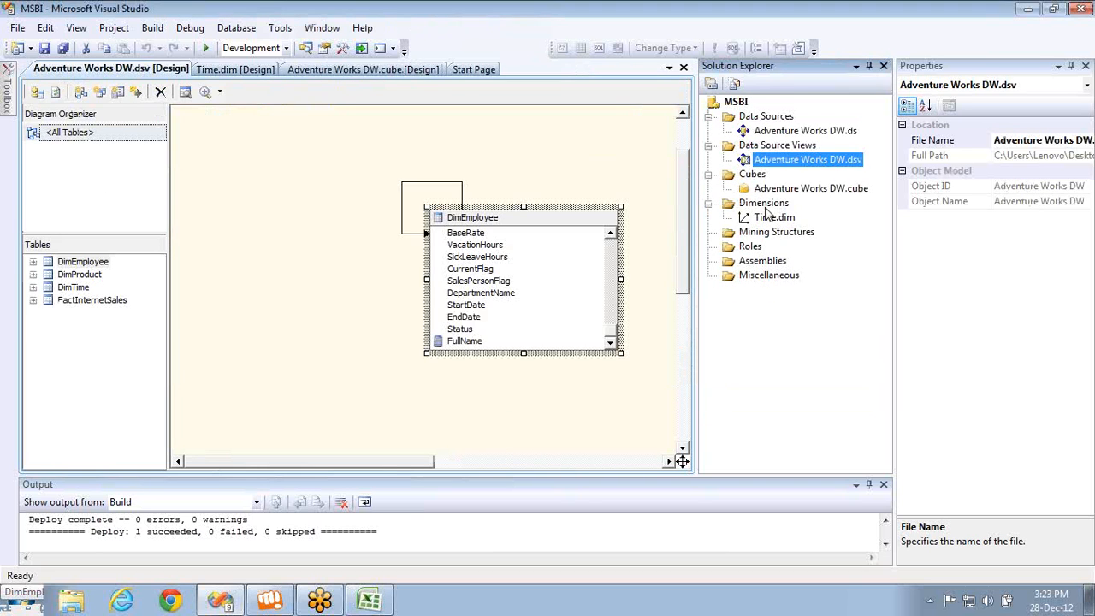
# Start a new dimension in the wizard with DimEmployee as main table from the Adventure Works DW data source view
pyautogui.rightClick(763, 205)
pyautogui.click(792, 210)
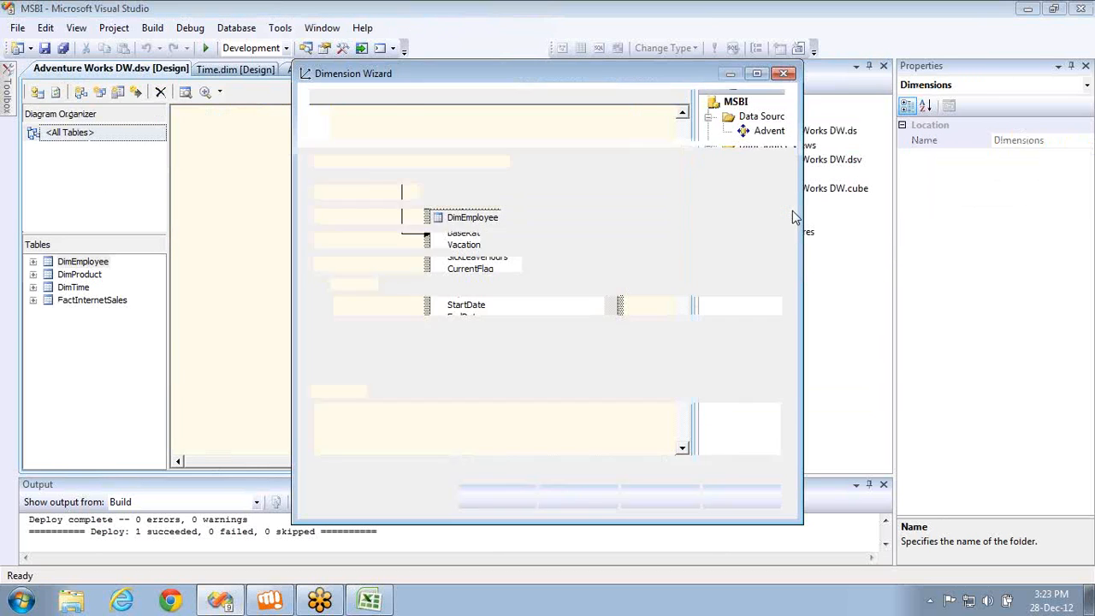
pyautogui.press('Return')
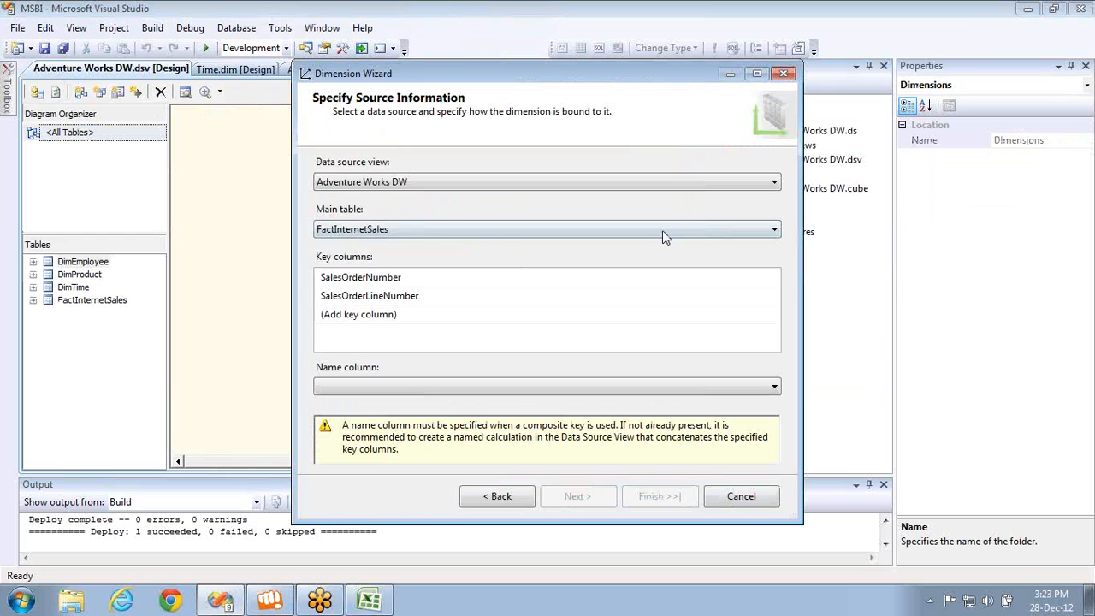
pyautogui.click(663, 231)
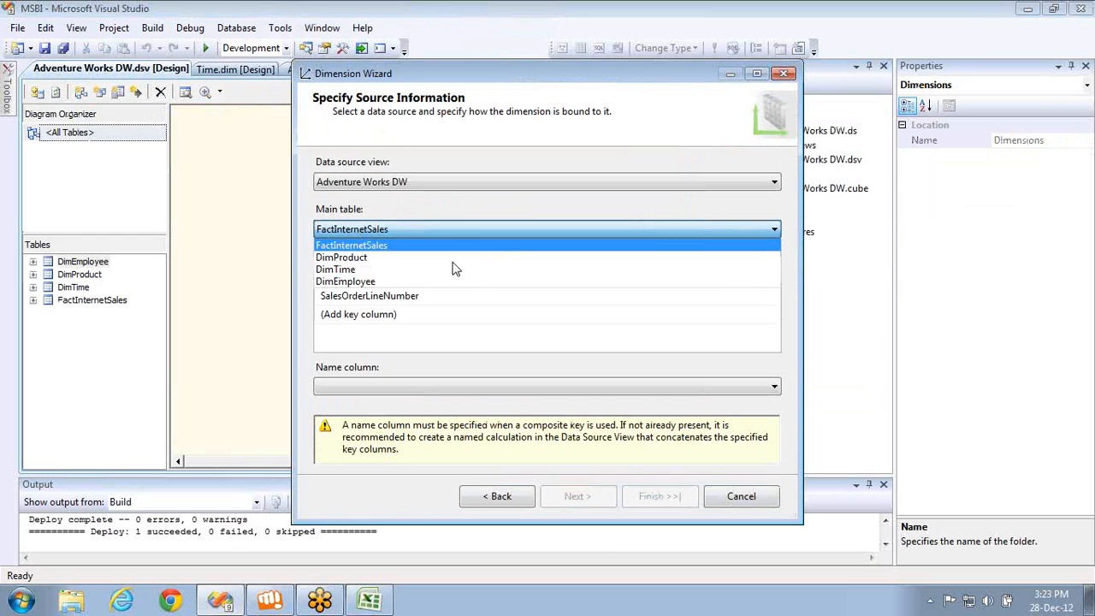
pyautogui.click(449, 282)
pyautogui.click(577, 496)
# Include the Full Name attribute in the new dimension along with Employee Key
pyautogui.click(324, 219)
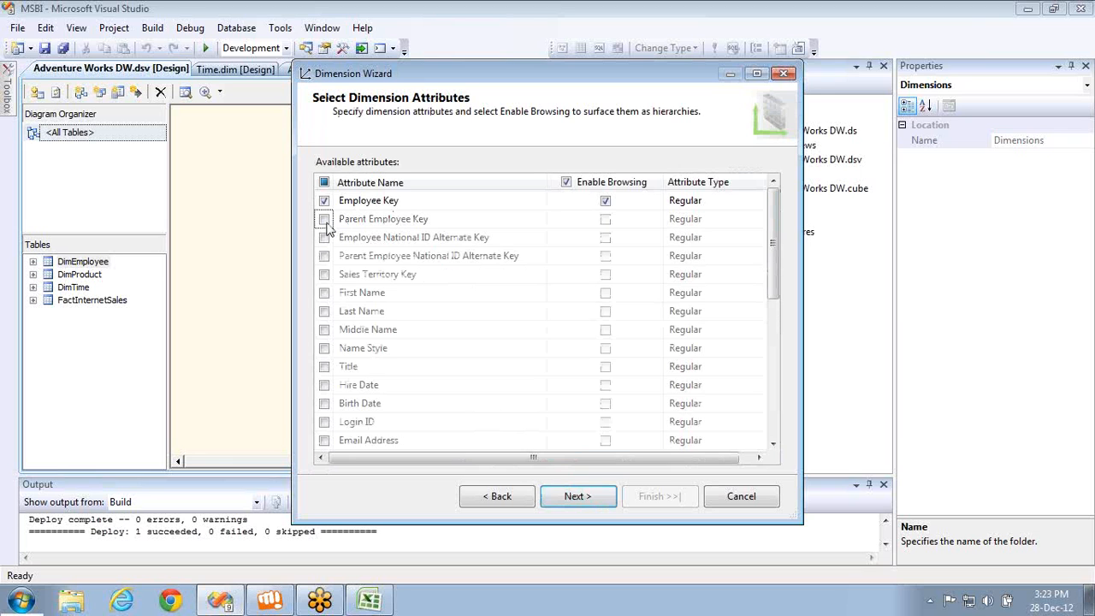
pyautogui.click(773, 439)
pyautogui.click(324, 440)
pyautogui.click(587, 496)
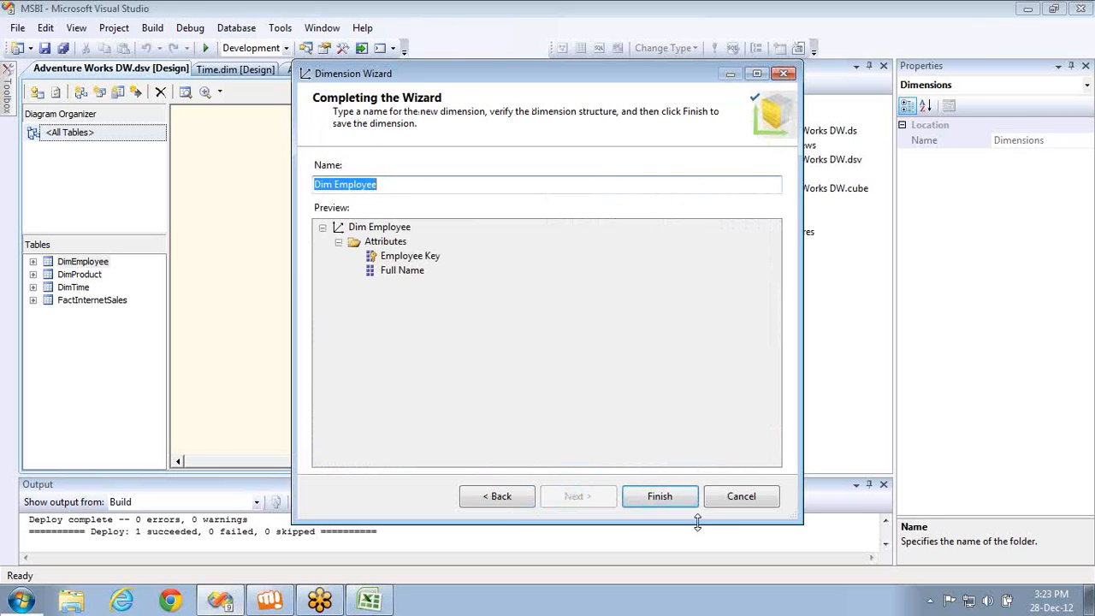
# Name the new dimension Employee and finish the wizard
pyautogui.click(334, 184)
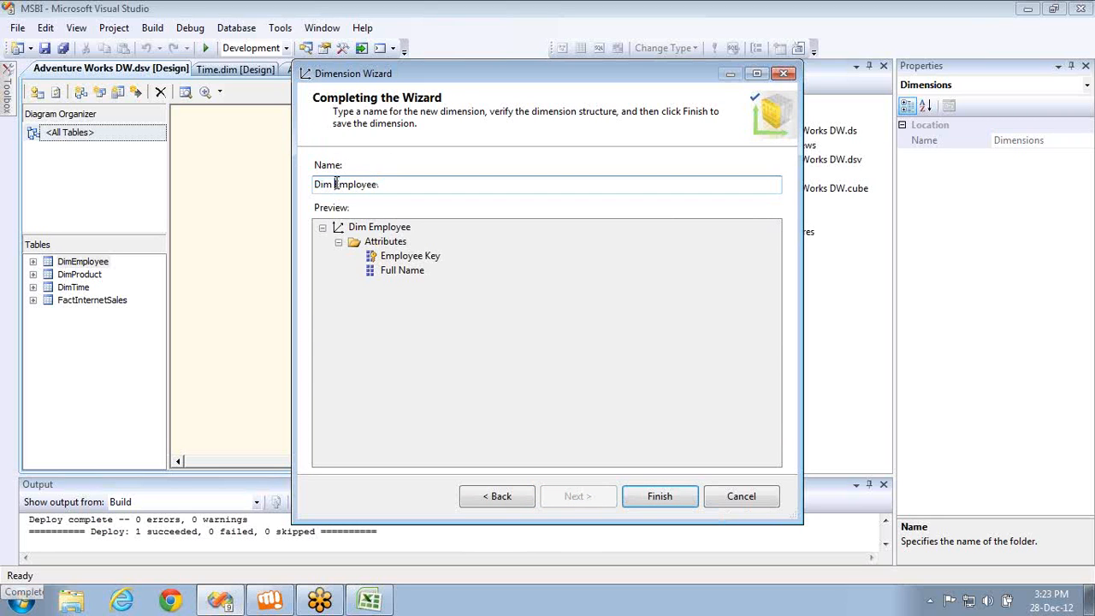
pyautogui.moveTo(334, 184); pyautogui.dragTo(313, 184)
pyautogui.press('BackSpace')
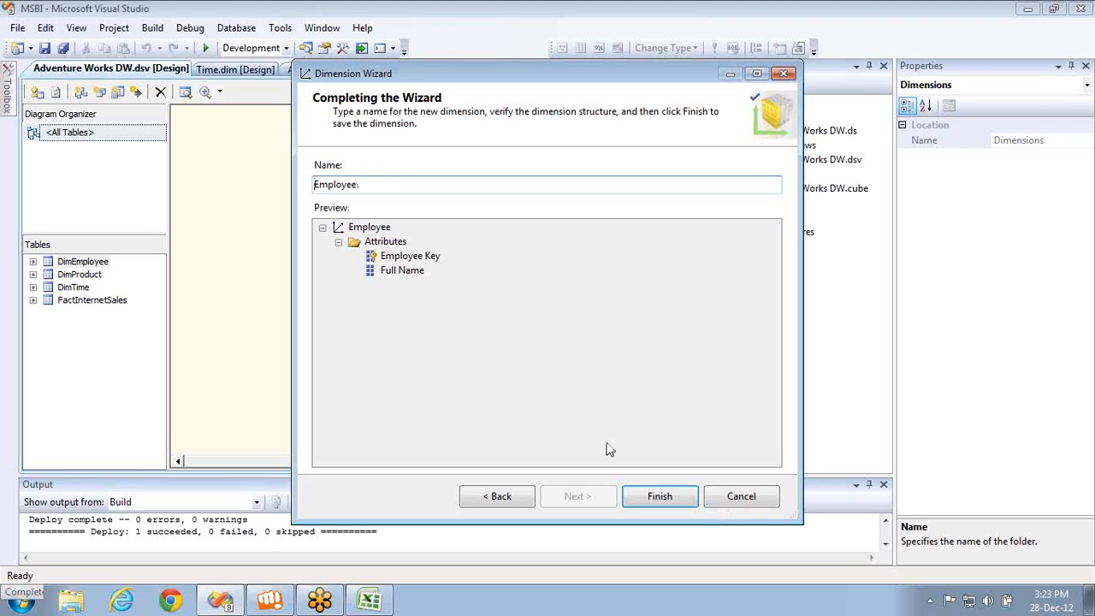
pyautogui.click(663, 495)
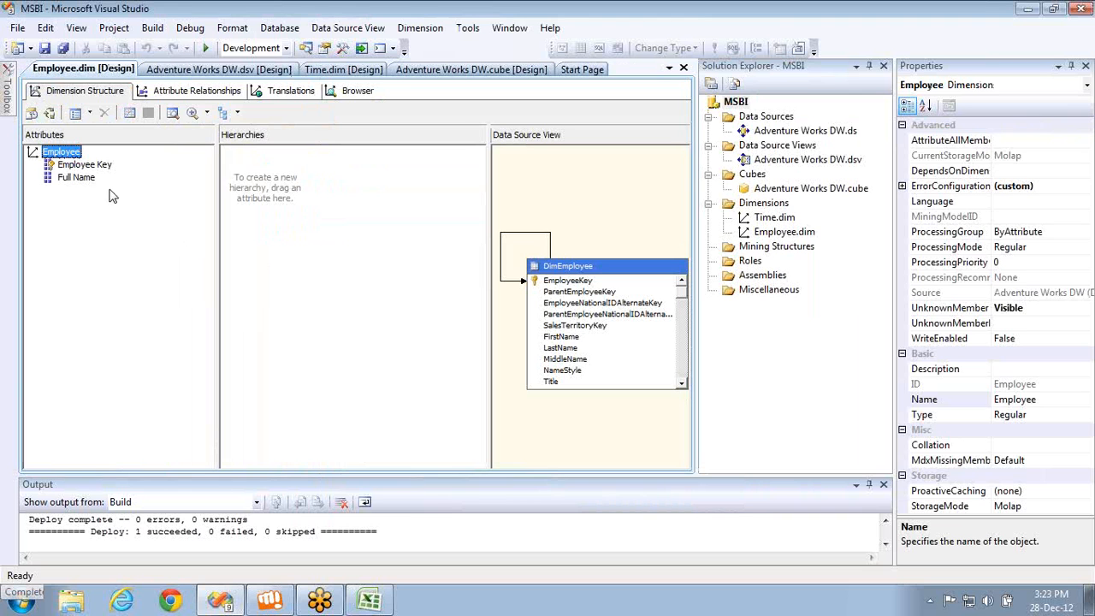
# Bind the NameColumn of the Employee Key attribute to the FullName column of DimEmployee
pyautogui.click(84, 165)
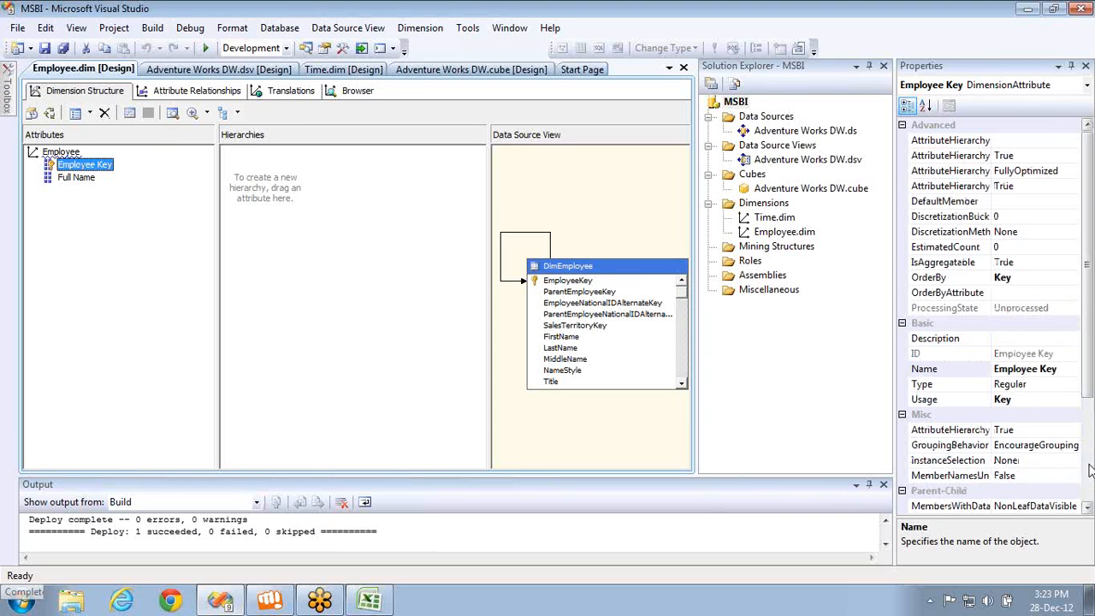
pyautogui.click(1089, 481)
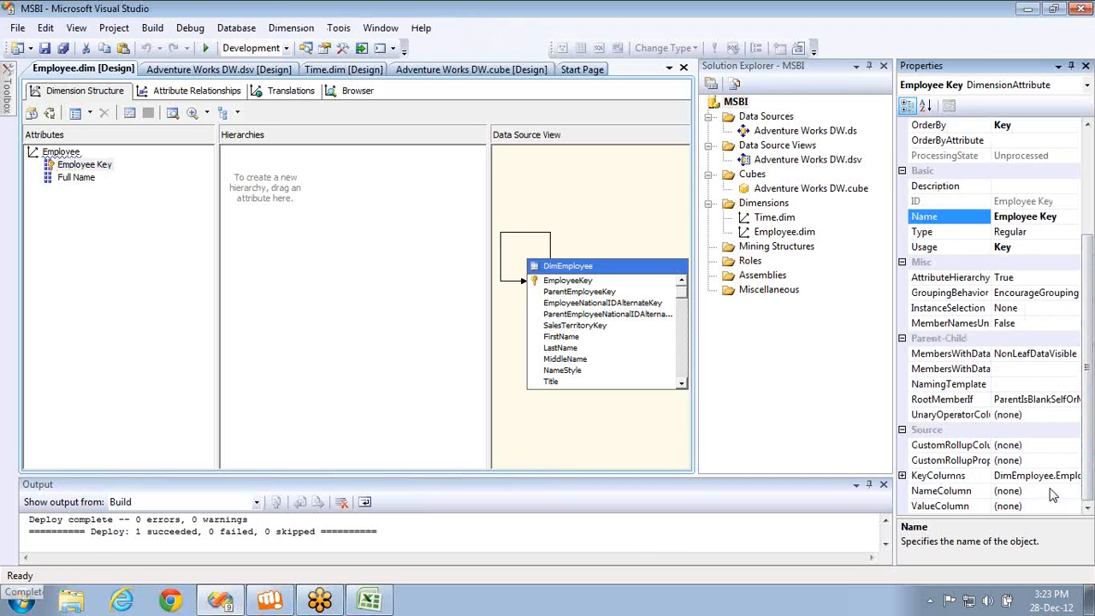
pyautogui.click(1071, 491)
pyautogui.click(1073, 492)
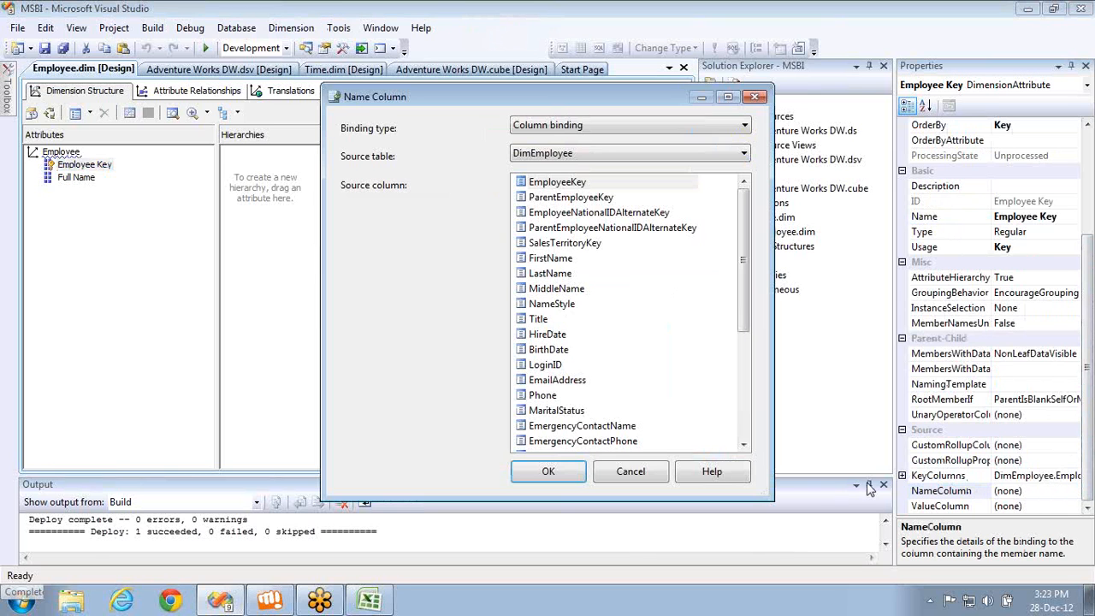
pyautogui.click(743, 430)
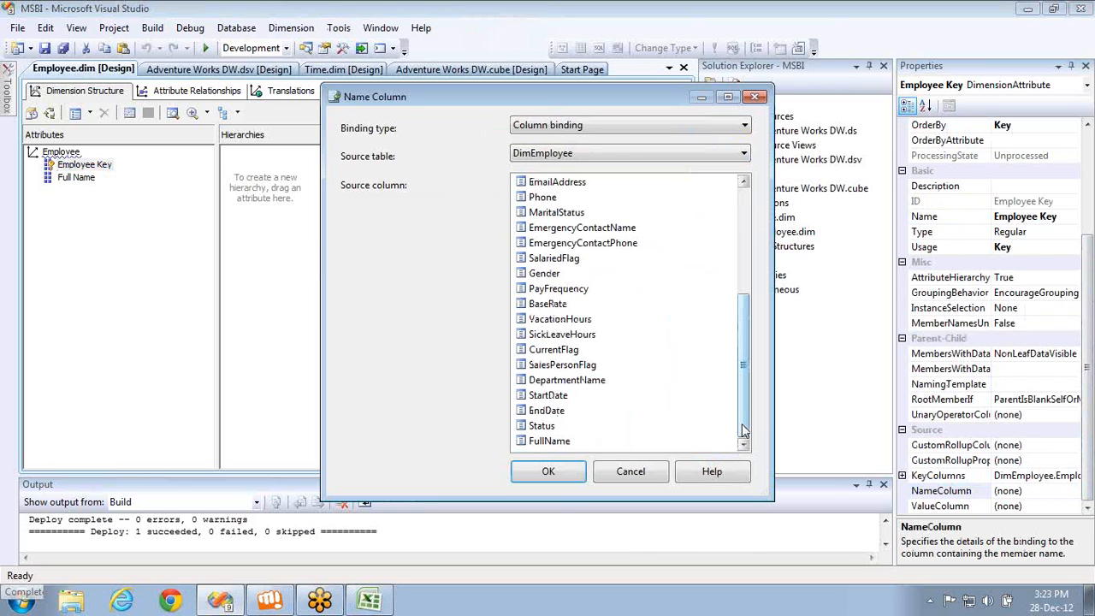
pyautogui.click(556, 436)
pyautogui.doubleClick(559, 443)
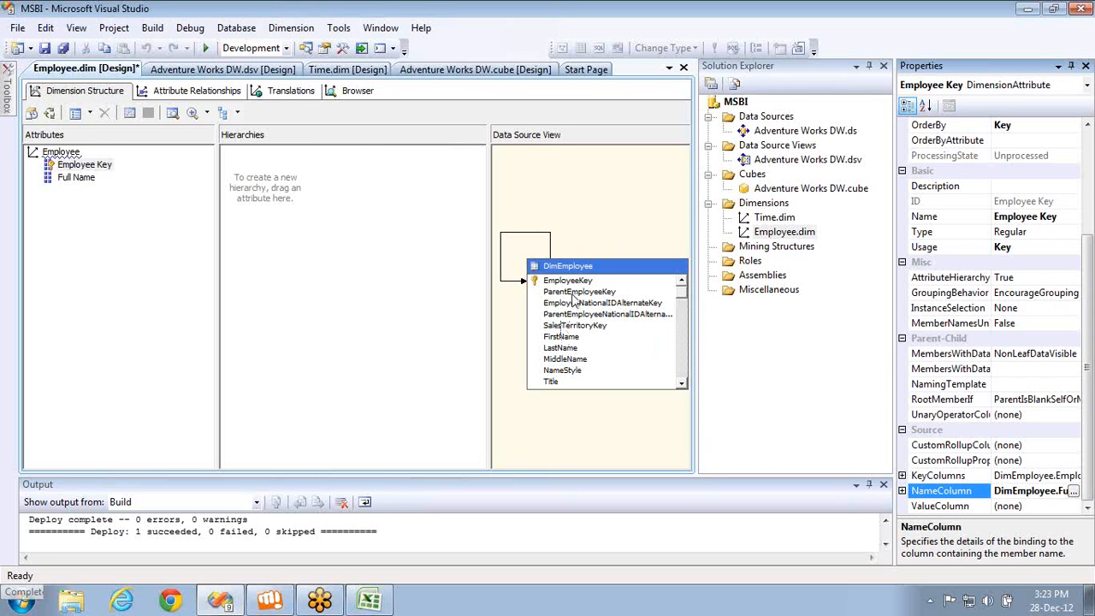
# Add ParentEmployeeKey from the DimEmployee table as an attribute and rename it Manager Emp Hier
pyautogui.moveTo(575, 293); pyautogui.dragTo(101, 238)
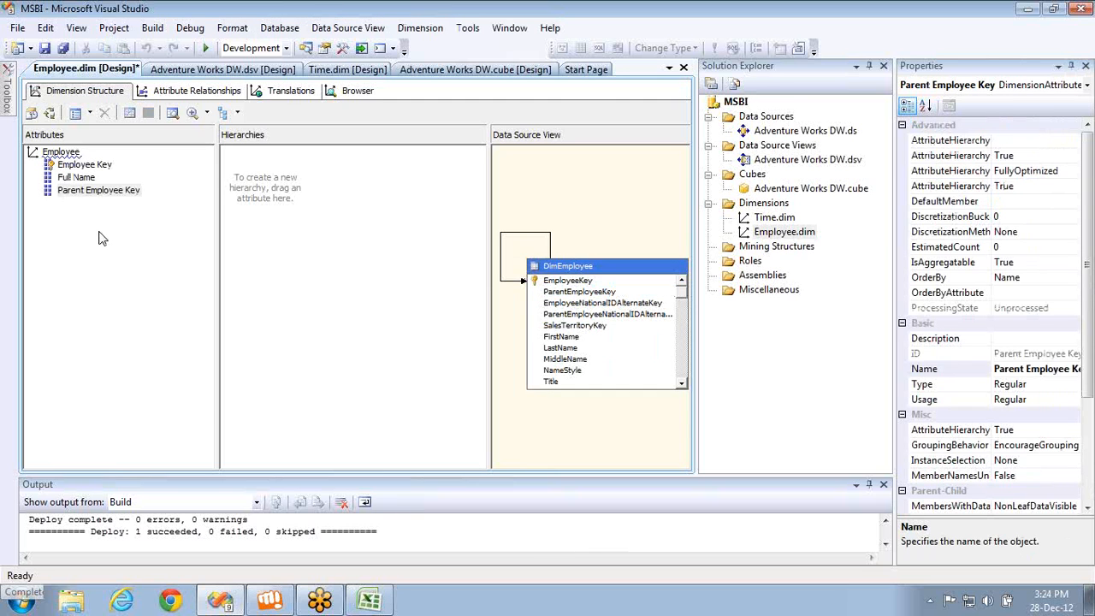
pyautogui.click(89, 195)
pyautogui.click(89, 196)
pyautogui.write('Manag')
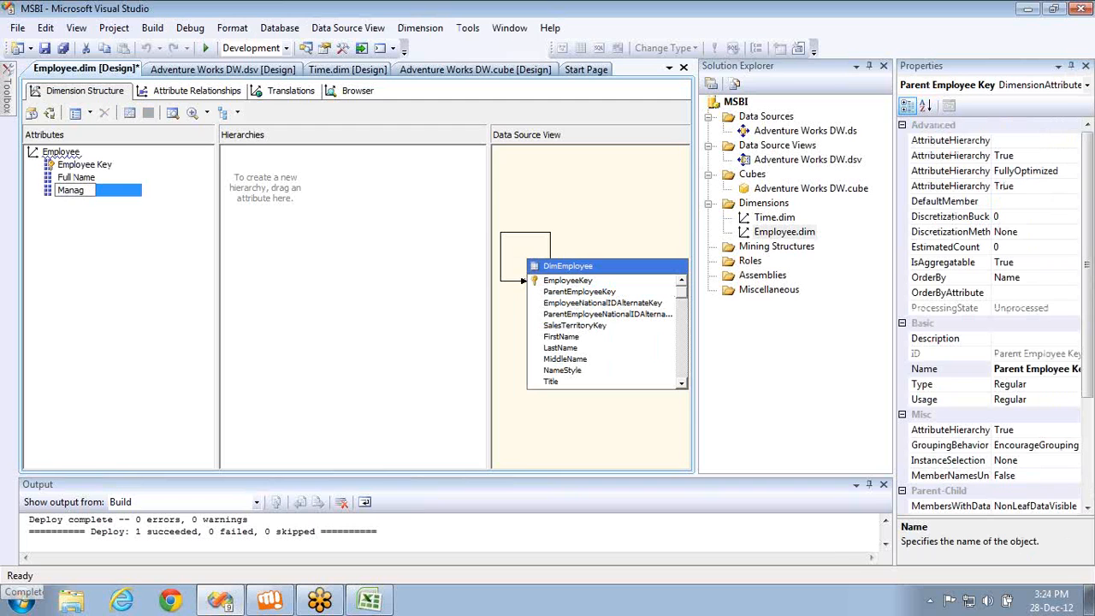
pyautogui.write('er Employee')
pyautogui.press('Return')
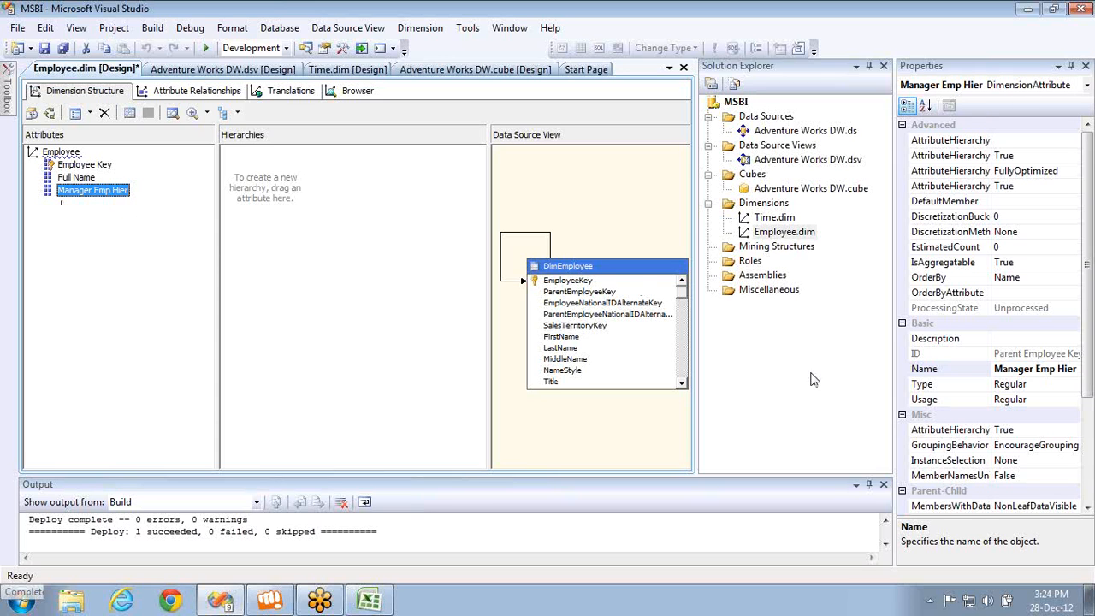
# Set the Usage property of the Manager Emp Hier attribute to Parent
pyautogui.click(1069, 400)
pyautogui.click(1072, 400)
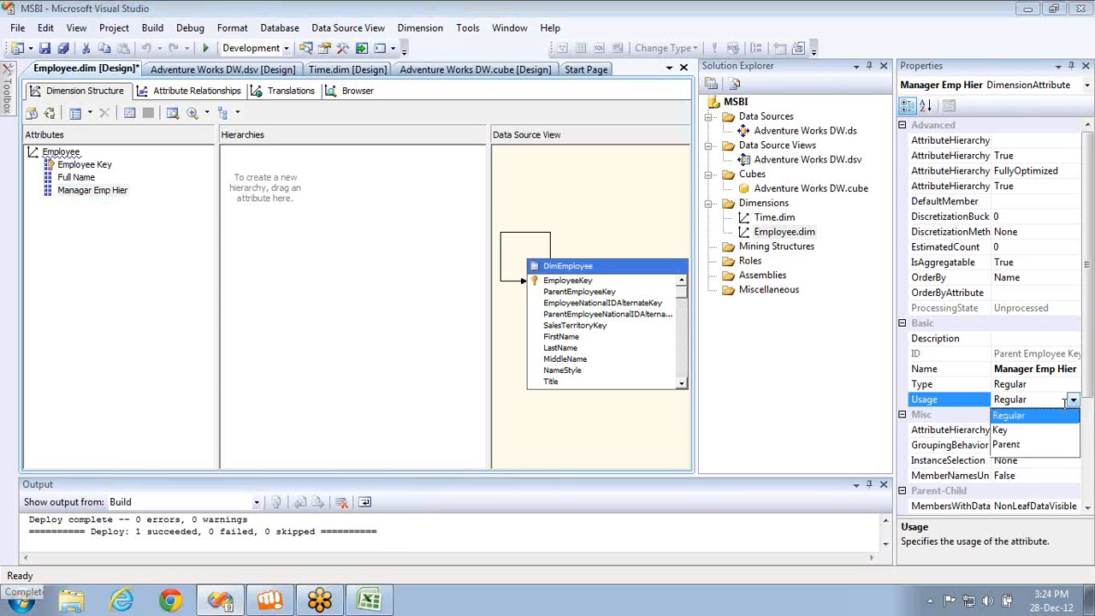
pyautogui.click(1006, 445)
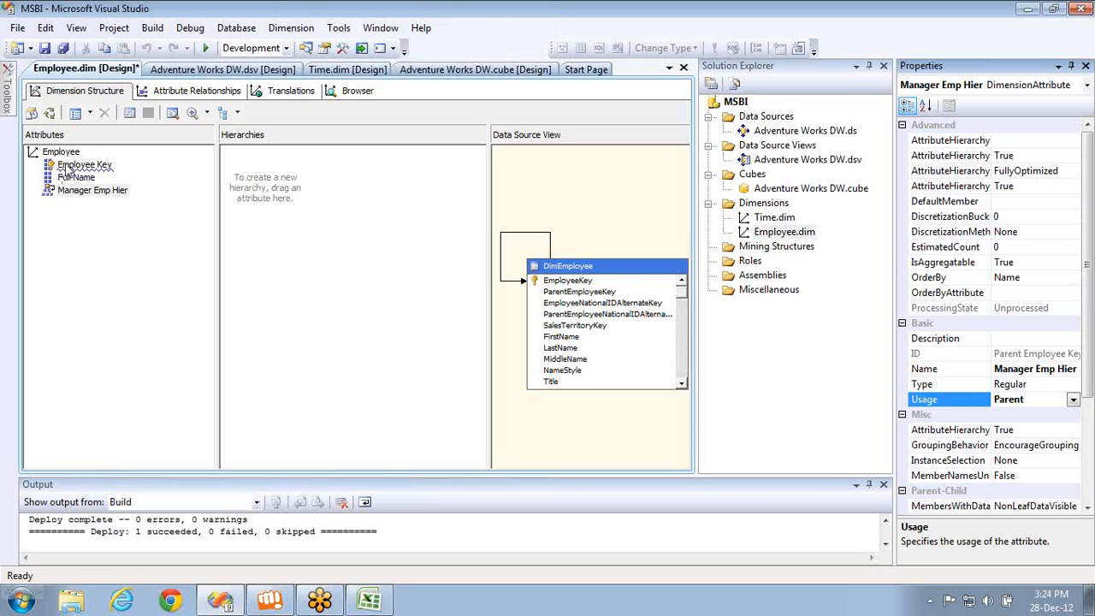
# Review the properties of the Employee Key, Manager Emp Hier and Full Name attributes
pyautogui.click(69, 167)
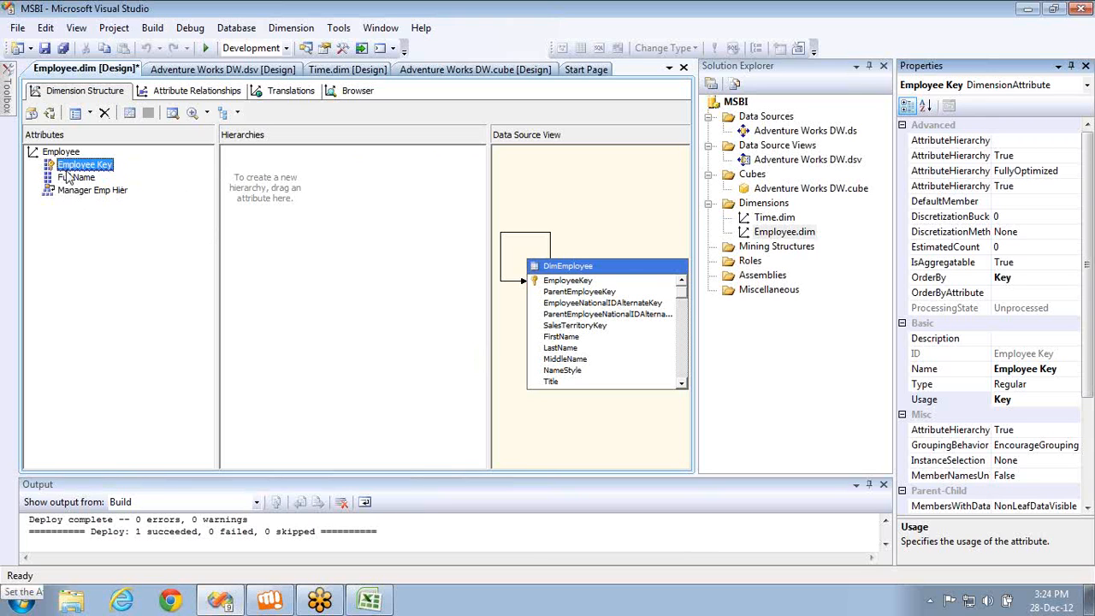
pyautogui.moveTo(104, 168)
pyautogui.click(96, 190)
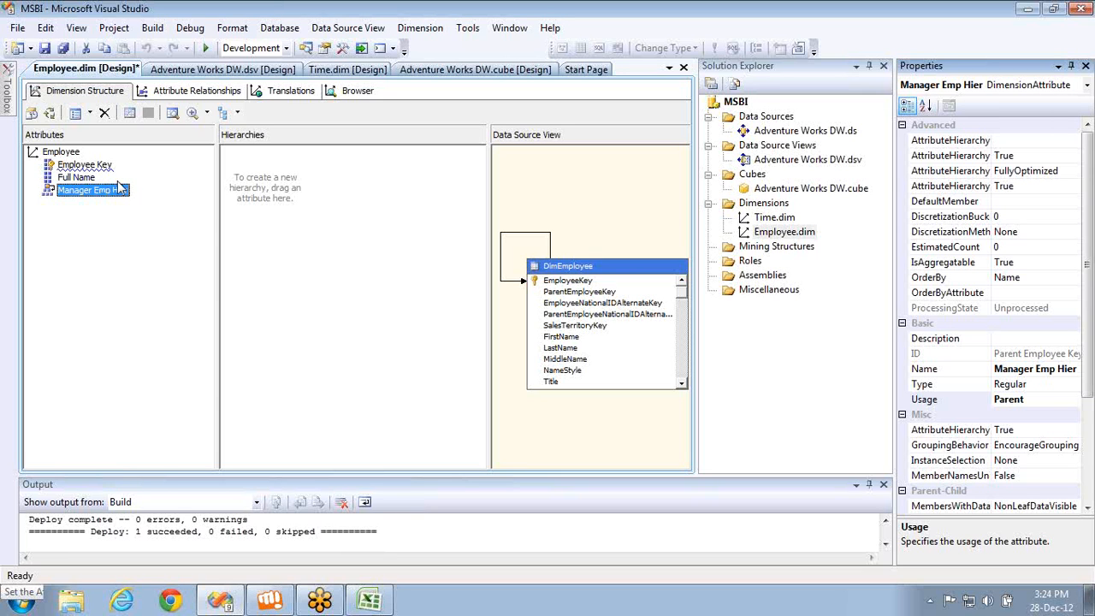
pyautogui.click(86, 177)
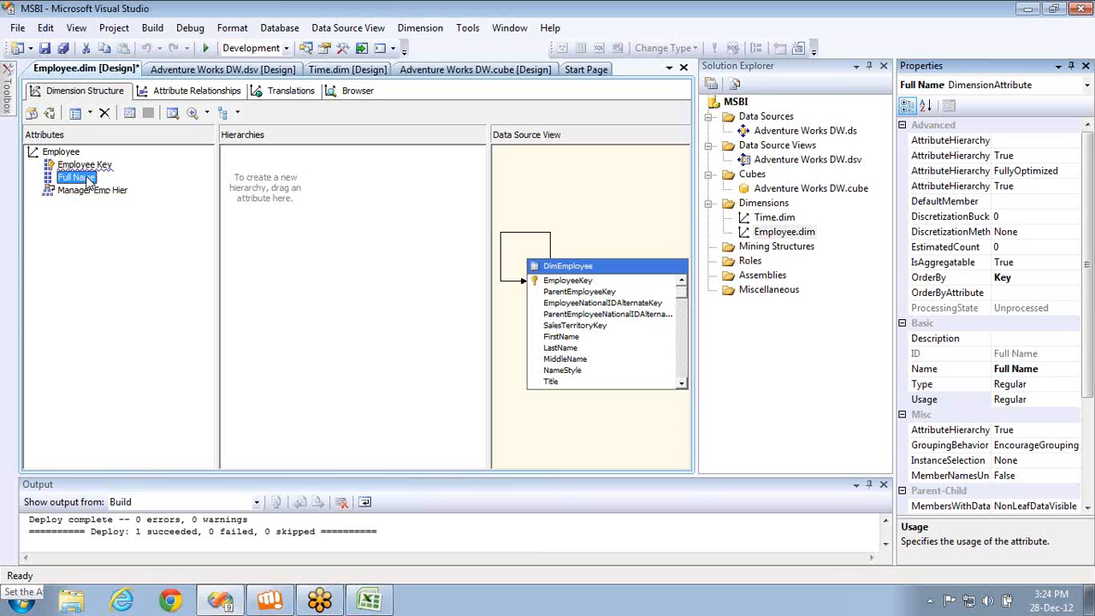
pyautogui.click(94, 190)
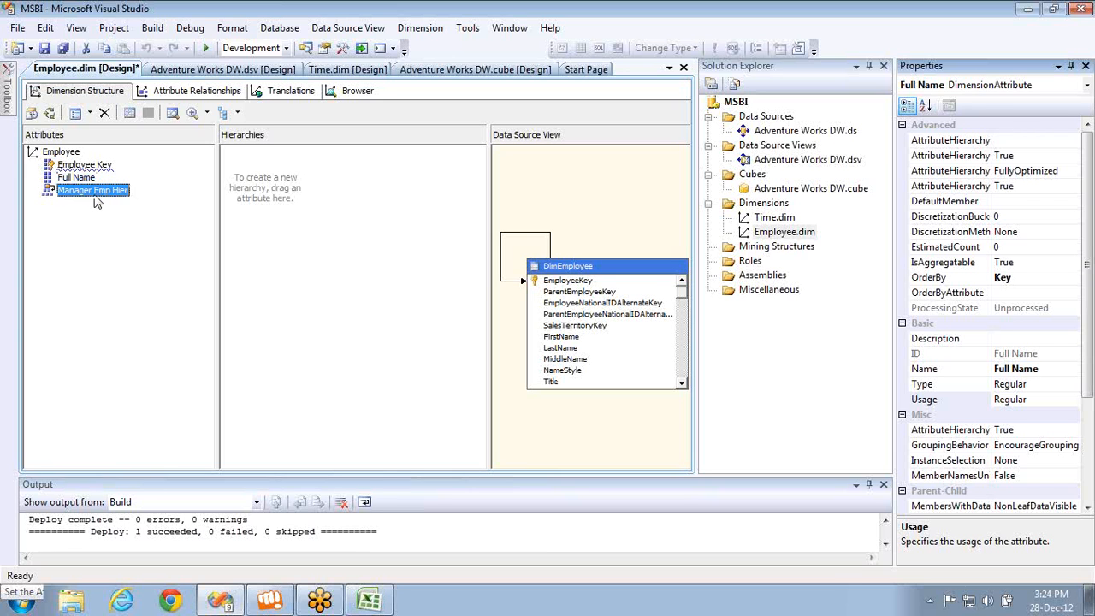
# Deploy the project, run Process Full on the Employee dimension and close the processing dialogs
pyautogui.click(49, 112)
pyautogui.press('Return')
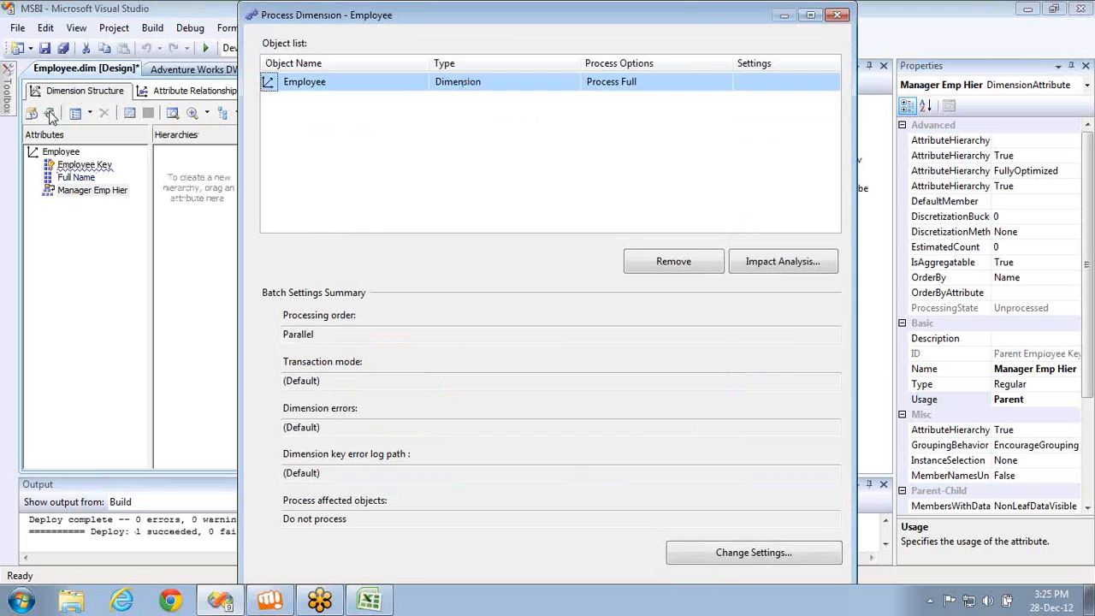
pyautogui.press('Return')
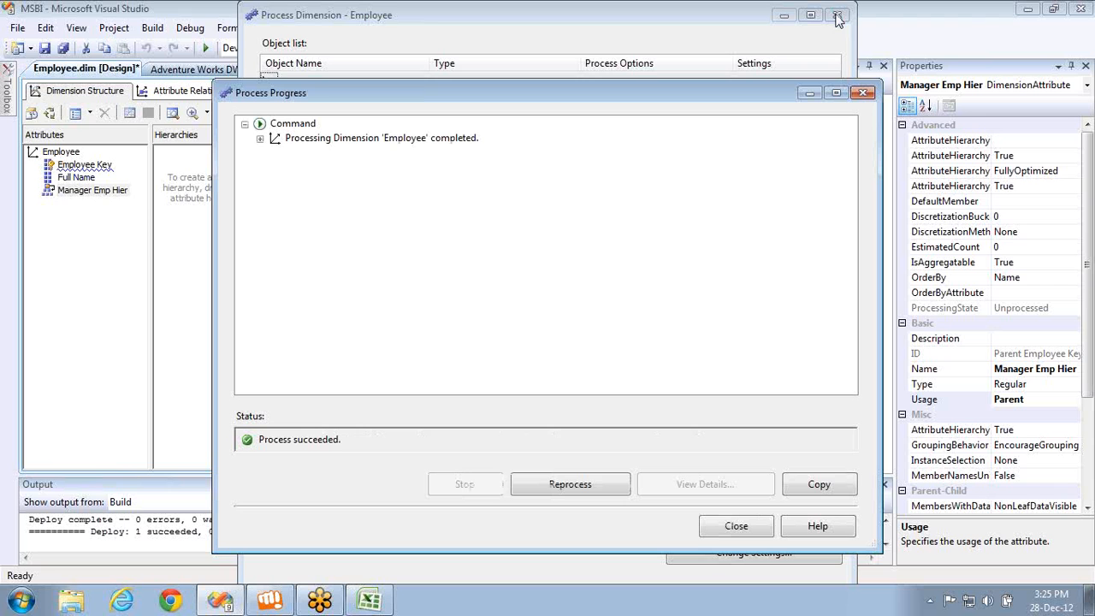
pyautogui.click(862, 92)
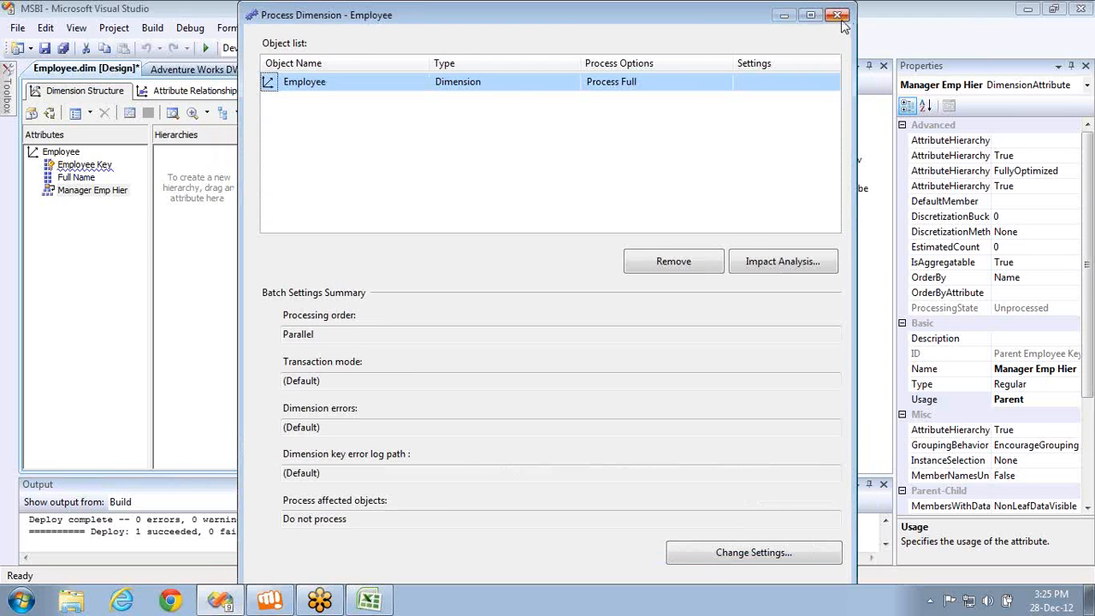
pyautogui.click(837, 15)
# Browse Manager Emp Hier, expanding the top manager and the fourth expandable manager below, and close the deployment progress pane
pyautogui.click(346, 91)
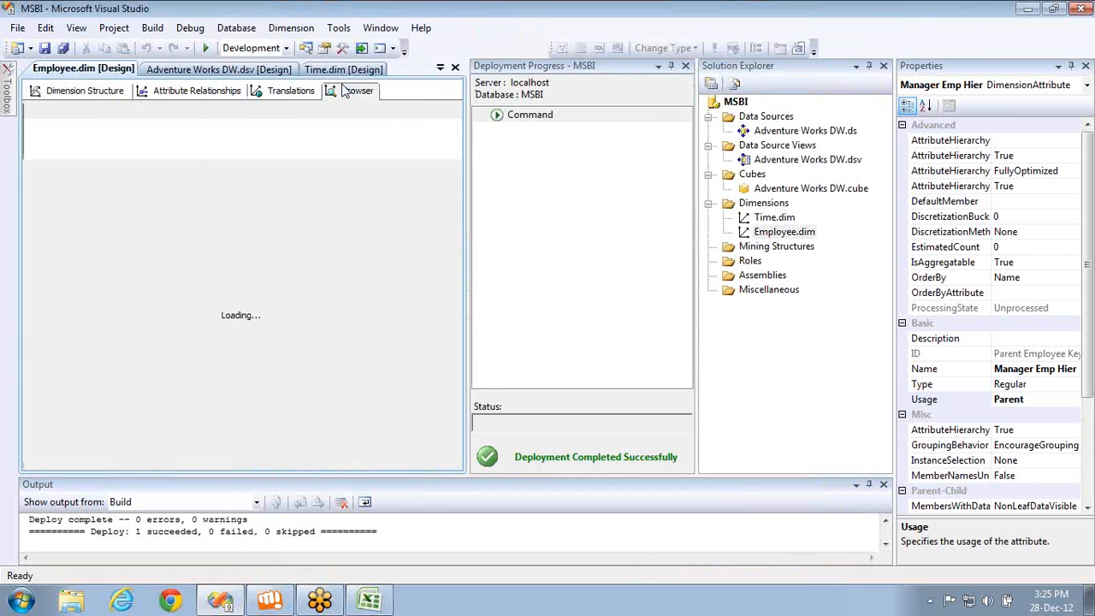
pyautogui.click(33, 187)
pyautogui.click(48, 202)
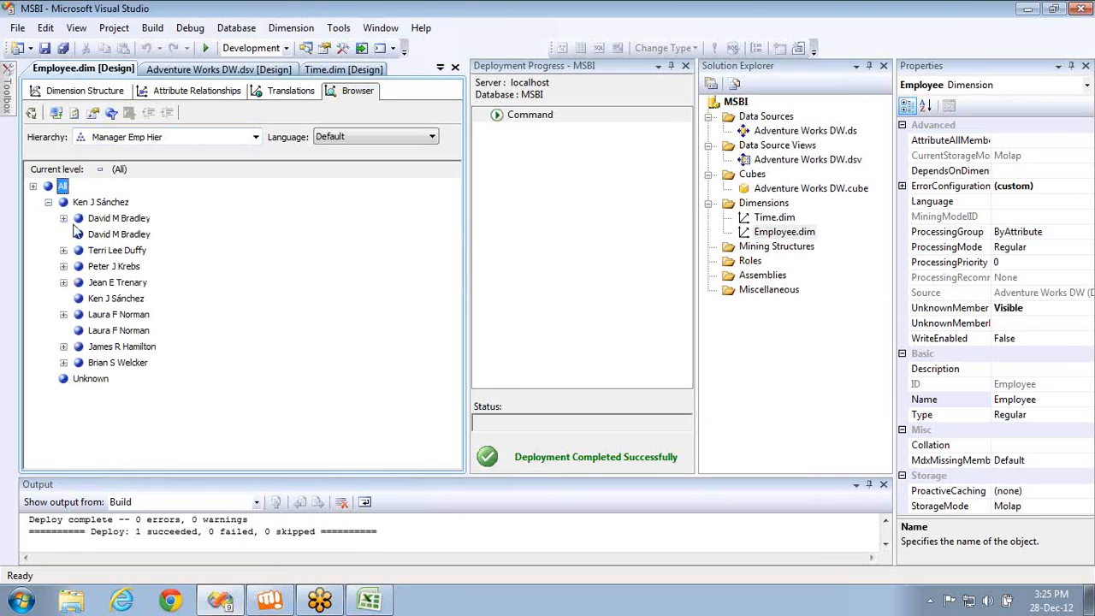
pyautogui.click(63, 284)
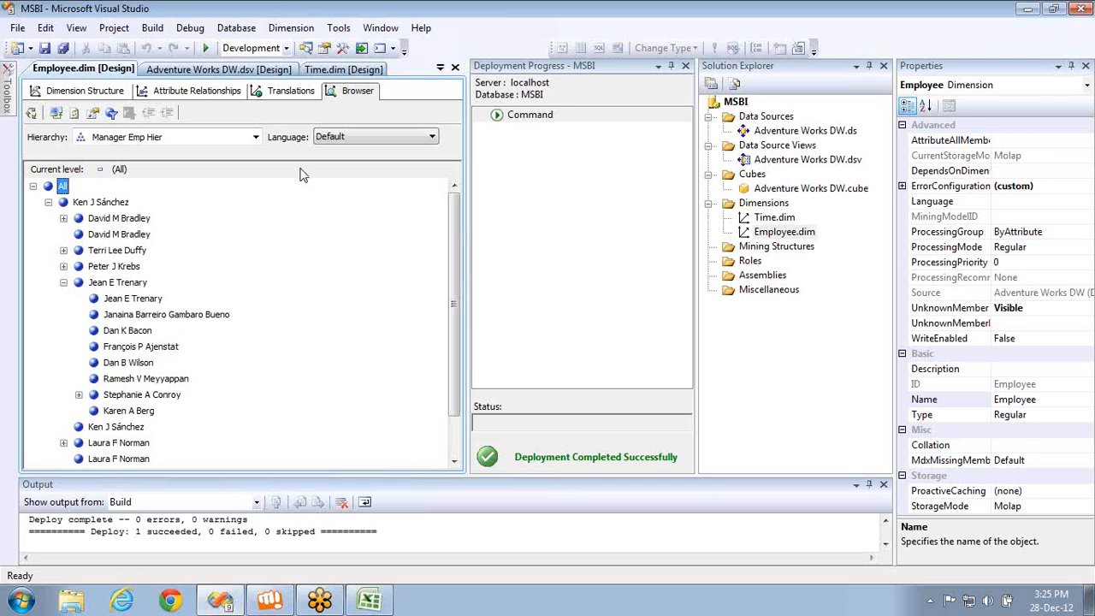
pyautogui.click(685, 67)
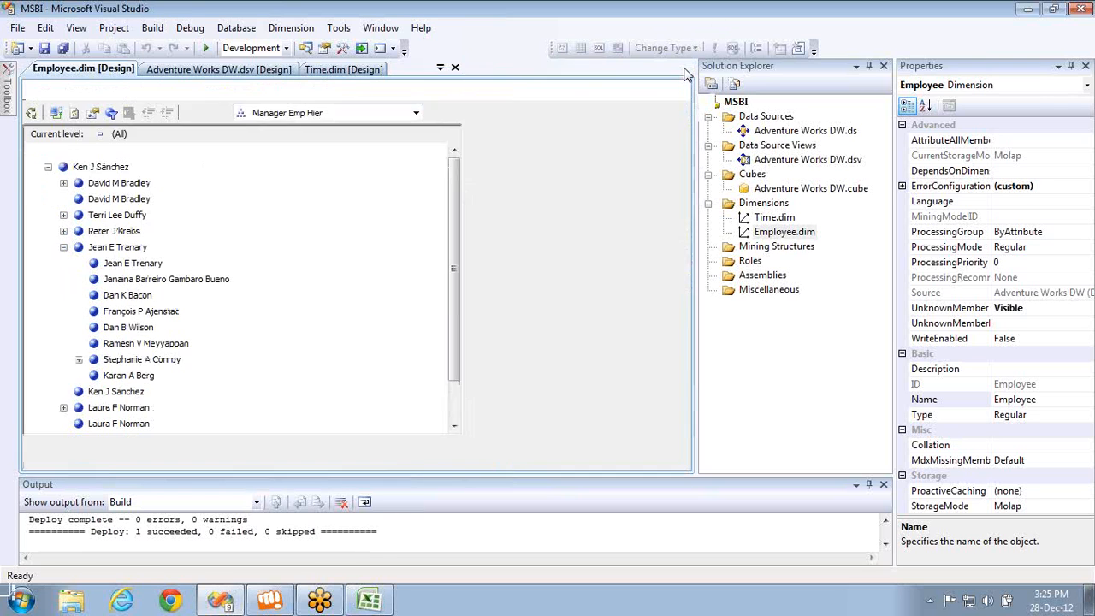
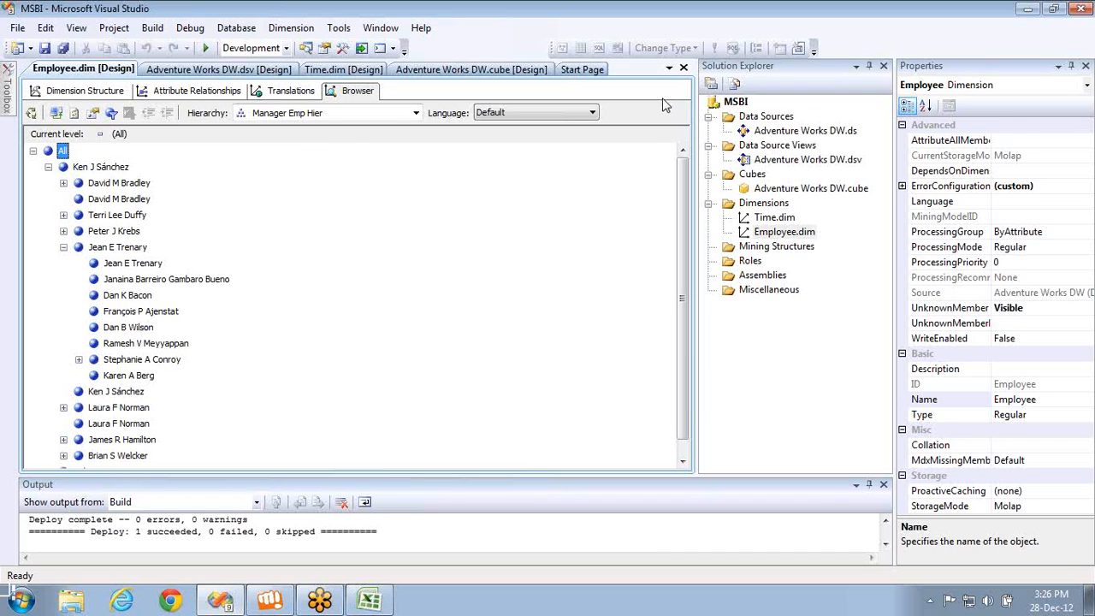
# Display the attribute structure of the Employee dimension
pyautogui.click(1082, 38)
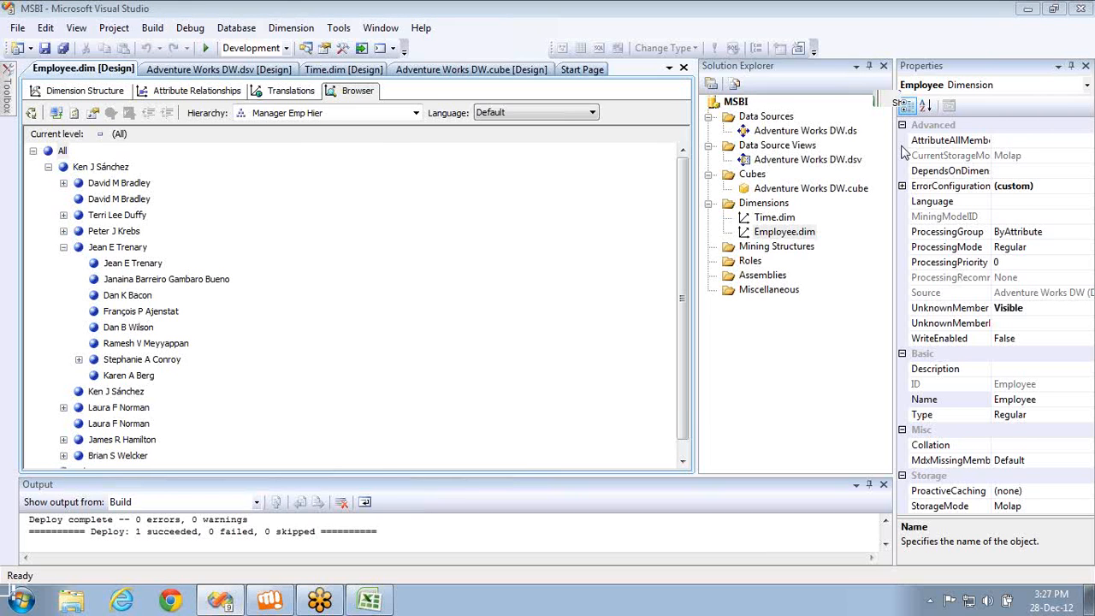
pyautogui.click(208, 94)
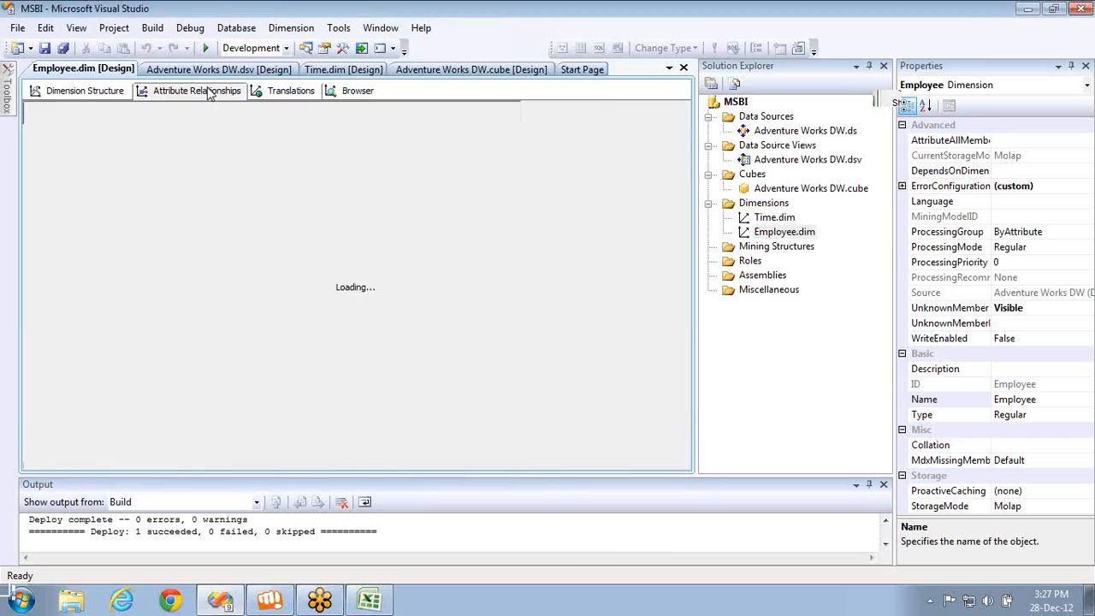
pyautogui.click(79, 93)
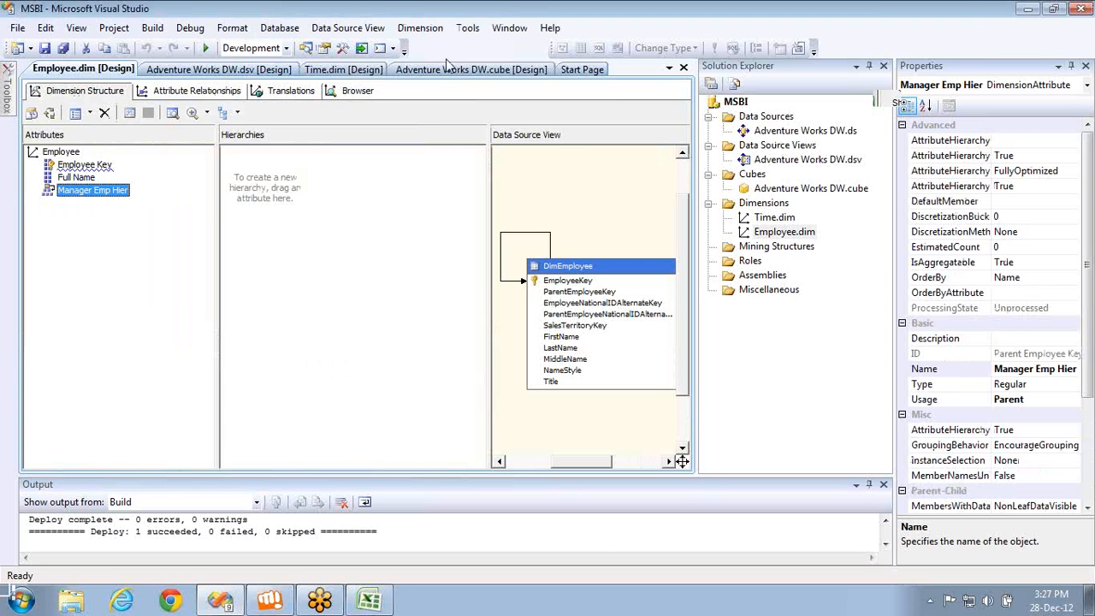
# Start a new dimension with the wizard and choose to generate a time table in the data source, highlighting that method's description
pyautogui.rightClick(768, 203)
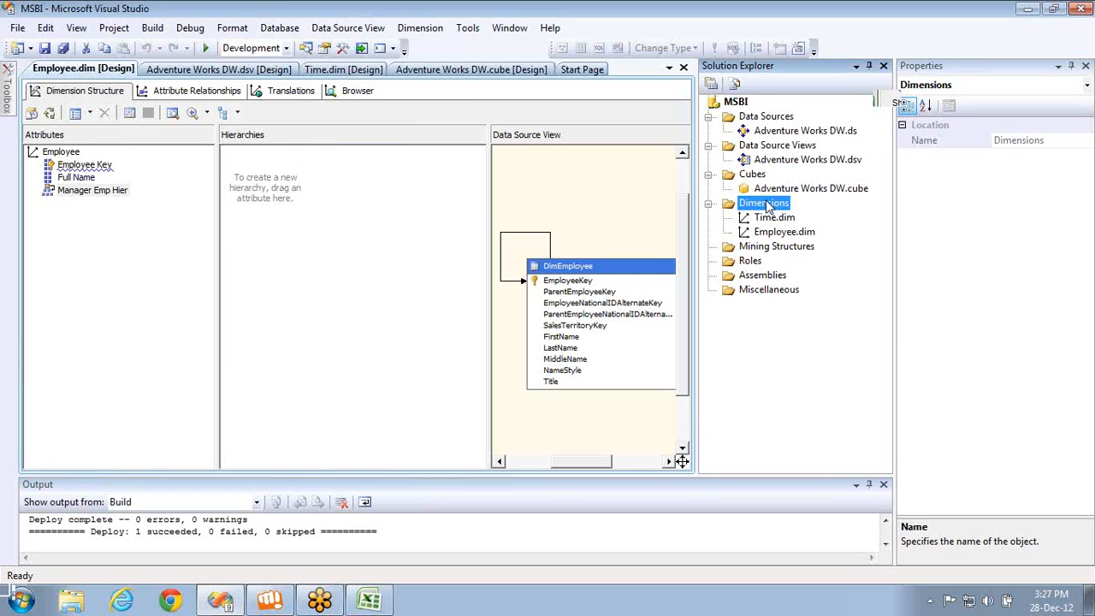
pyautogui.click(821, 212)
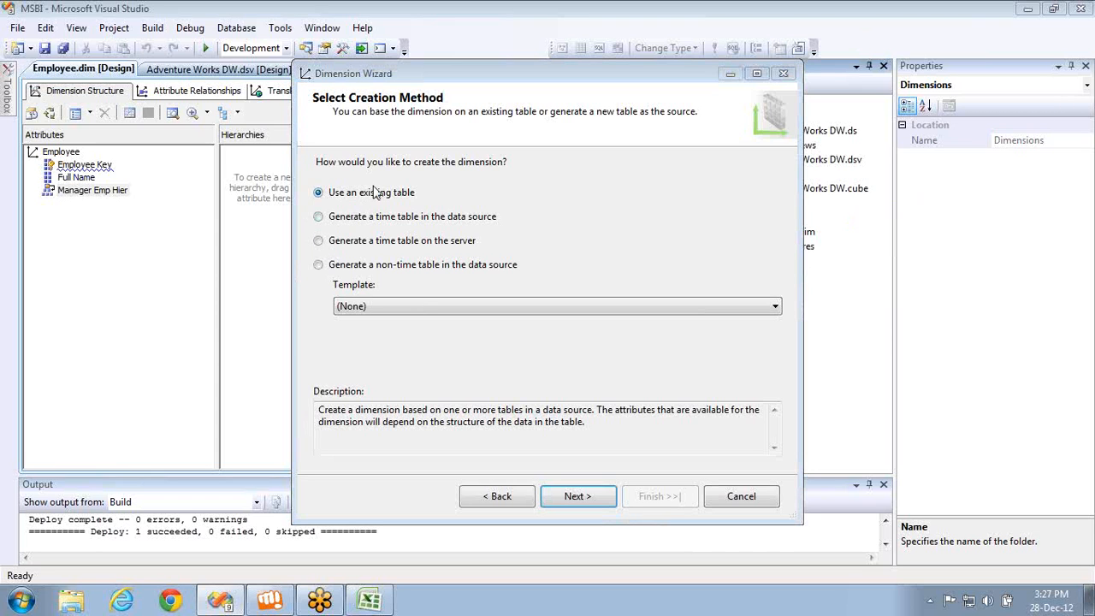
pyautogui.click(385, 222)
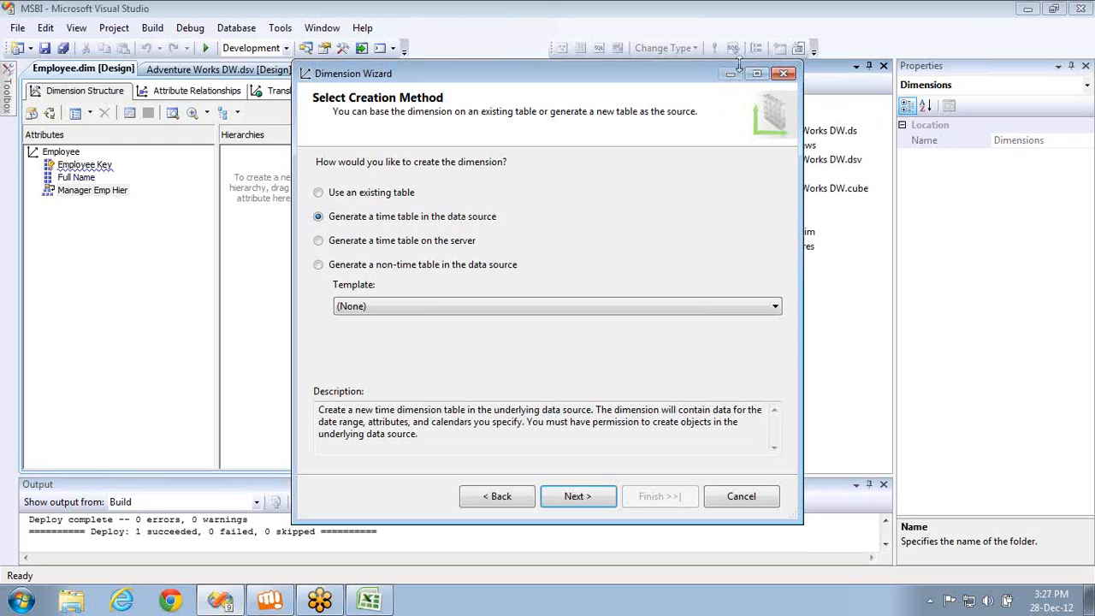
pyautogui.moveTo(708, 79); pyautogui.dragTo(522, 63)
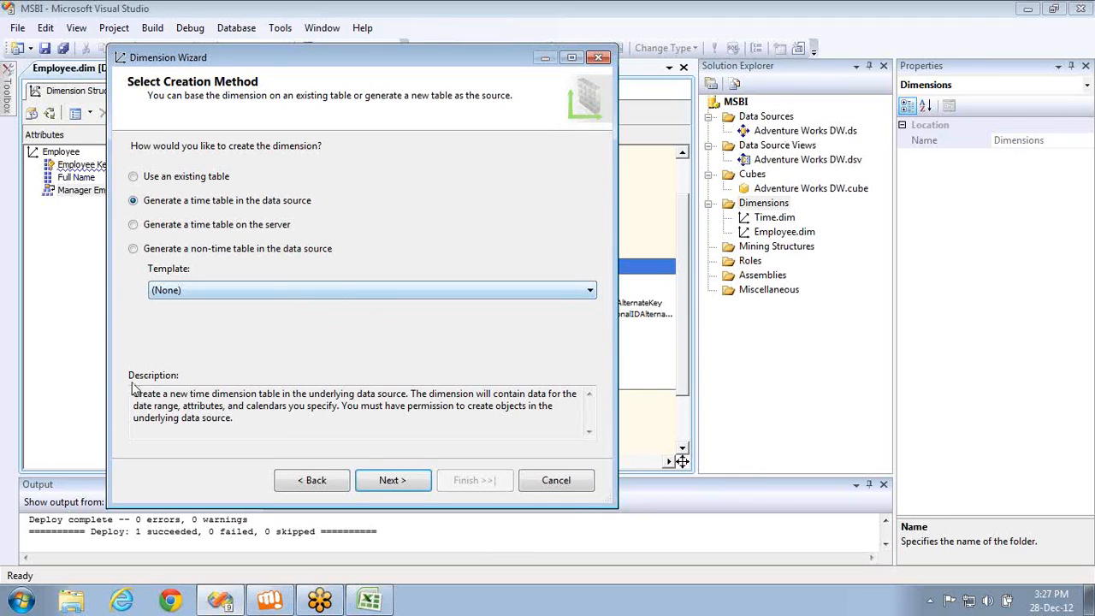
pyautogui.moveTo(134, 390); pyautogui.dragTo(237, 432)
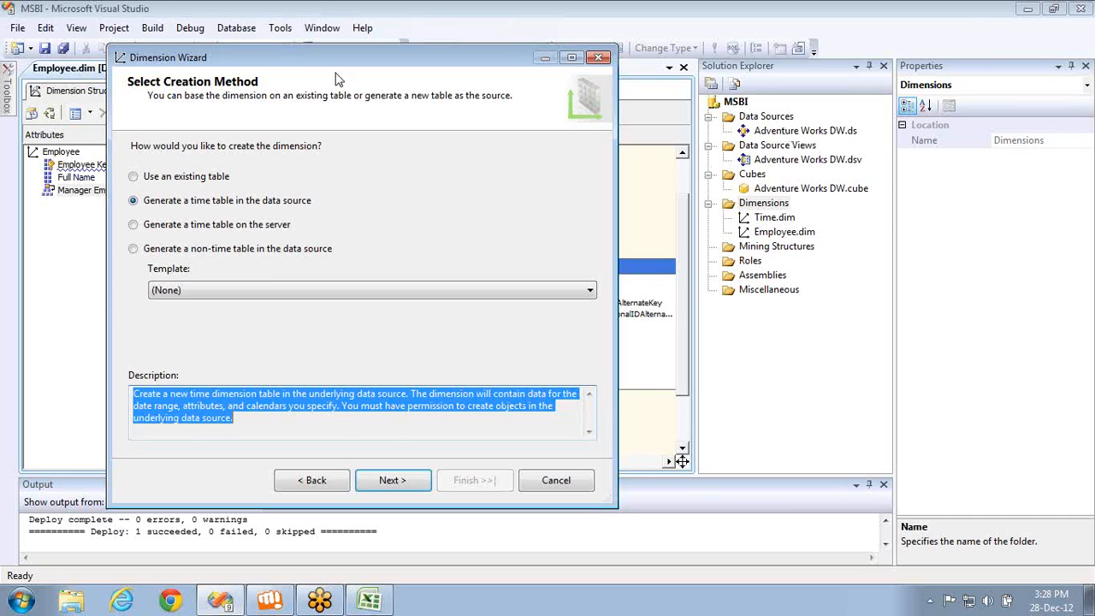
pyautogui.moveTo(338, 66); pyautogui.dragTo(460, 66)
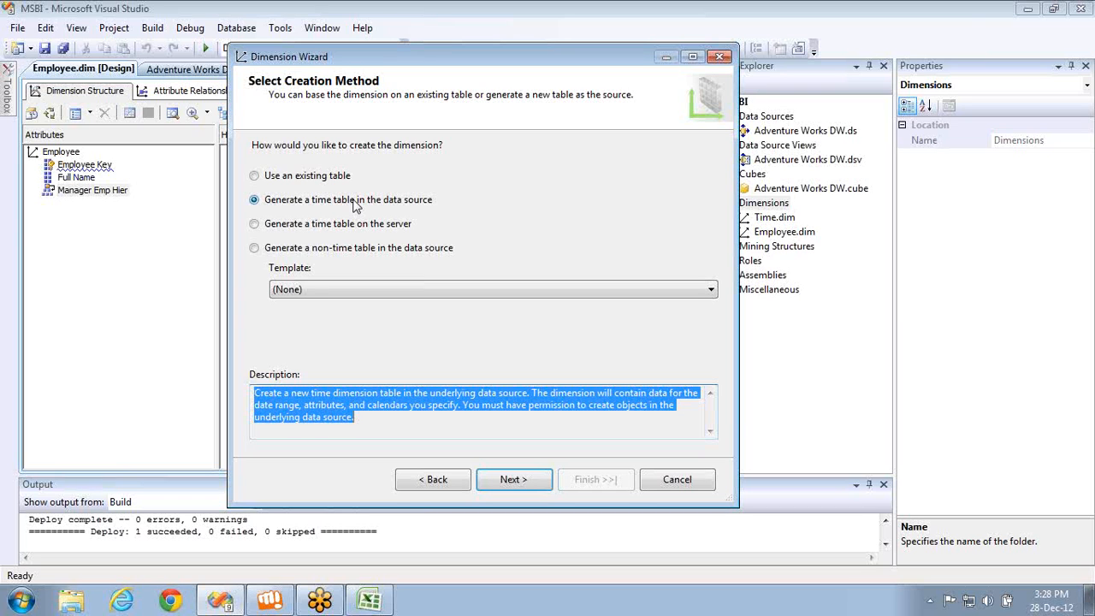
# Launch SQL Server Management Studio and connect to the localhost Database Engine with Windows Authentication
pyautogui.moveTo(202, 605)
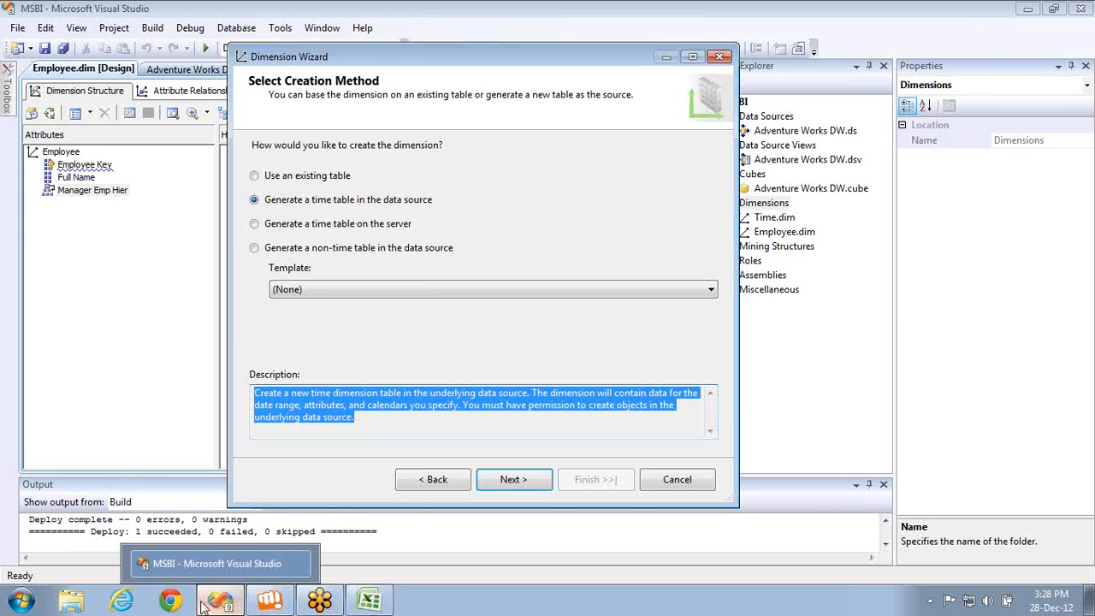
pyautogui.click(21, 601)
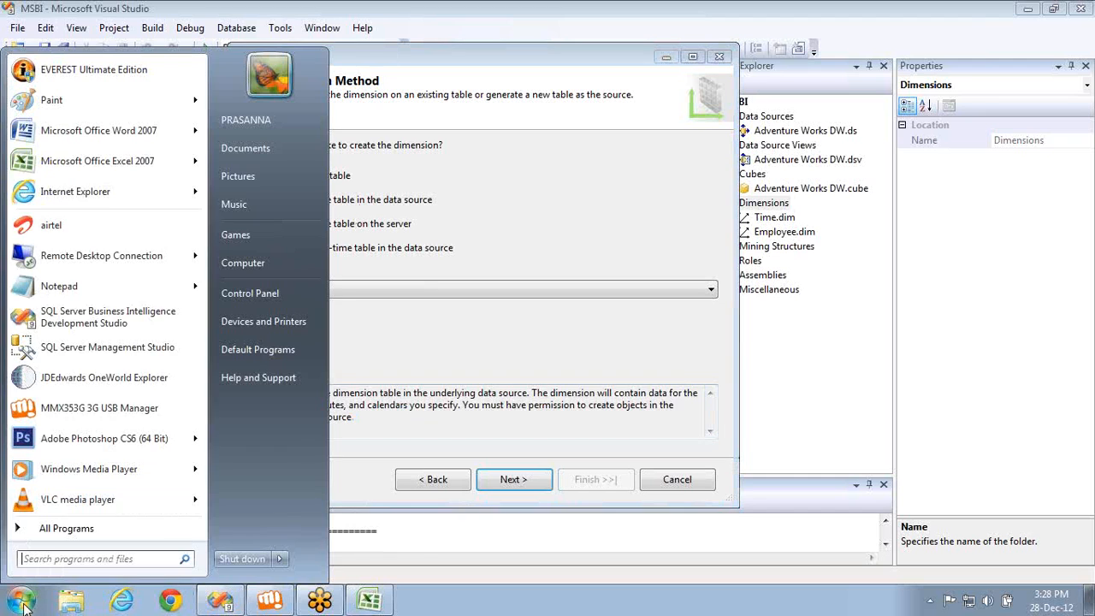
pyautogui.click(92, 346)
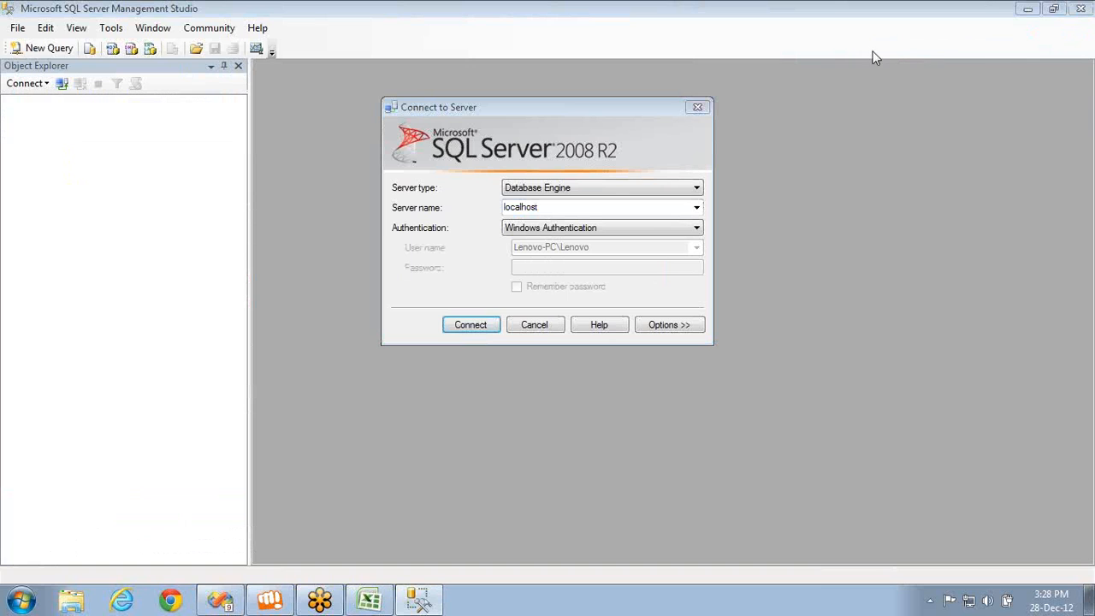
pyautogui.click(467, 325)
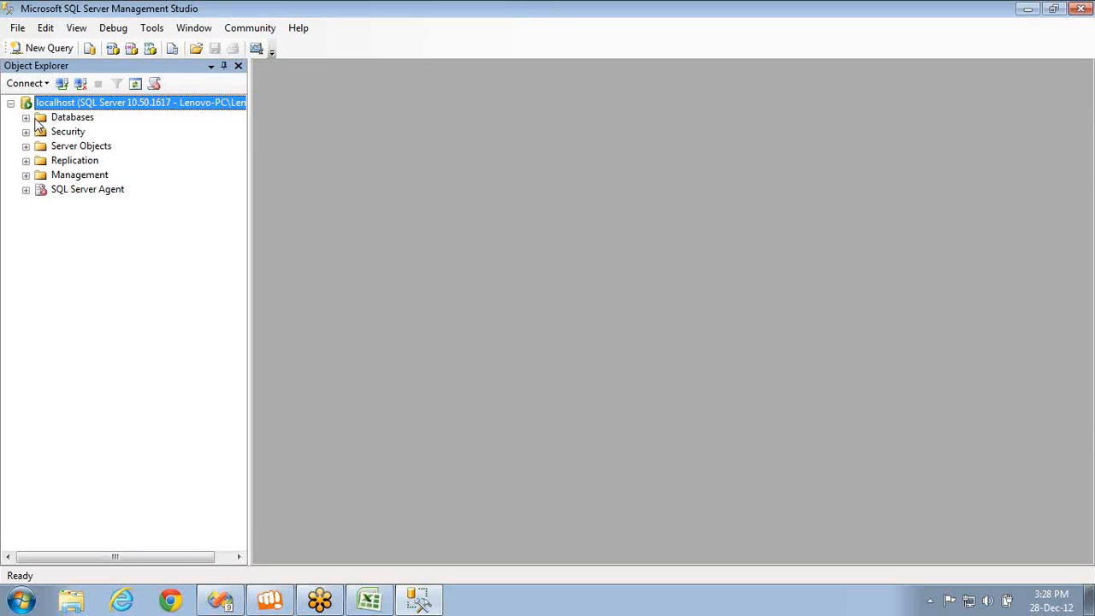
# Create a query against the AdventureWorksDW database and run "select * from DimTime"
pyautogui.click(53, 50)
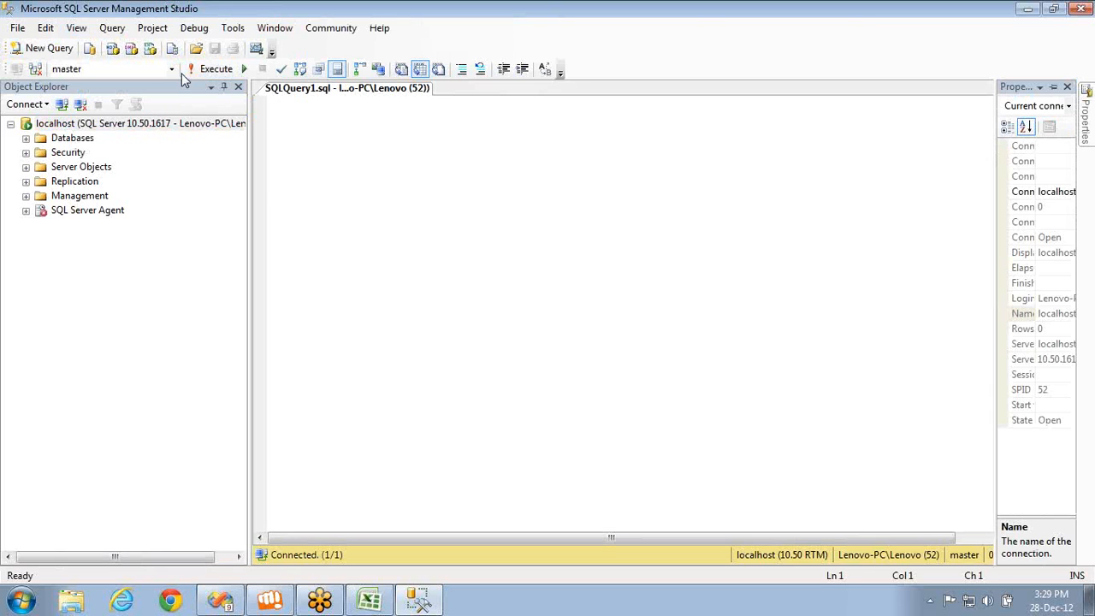
pyautogui.click(175, 69)
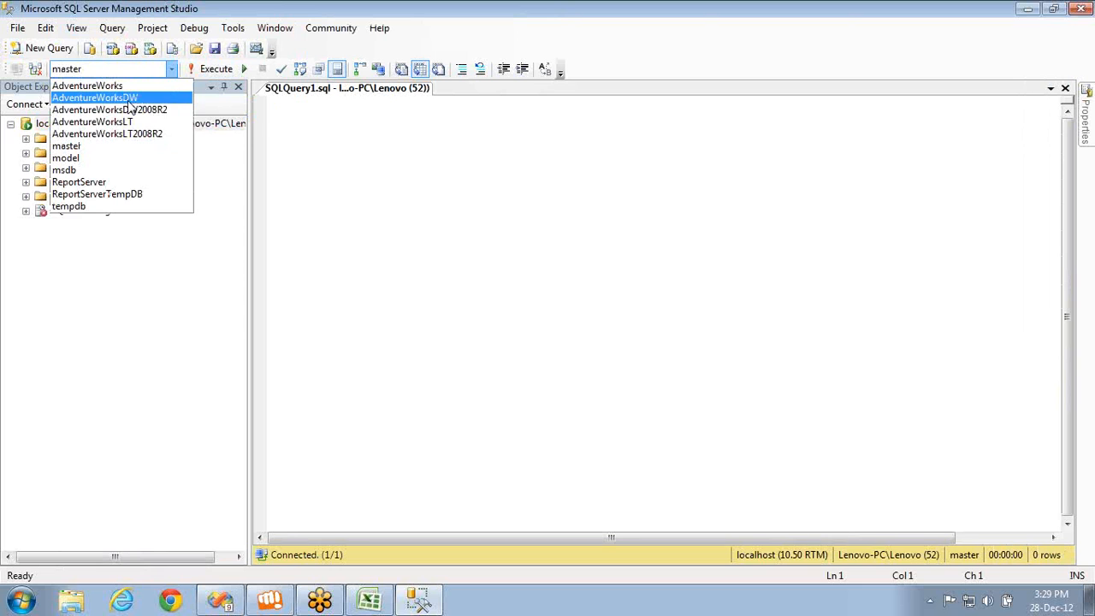
pyautogui.click(94, 97)
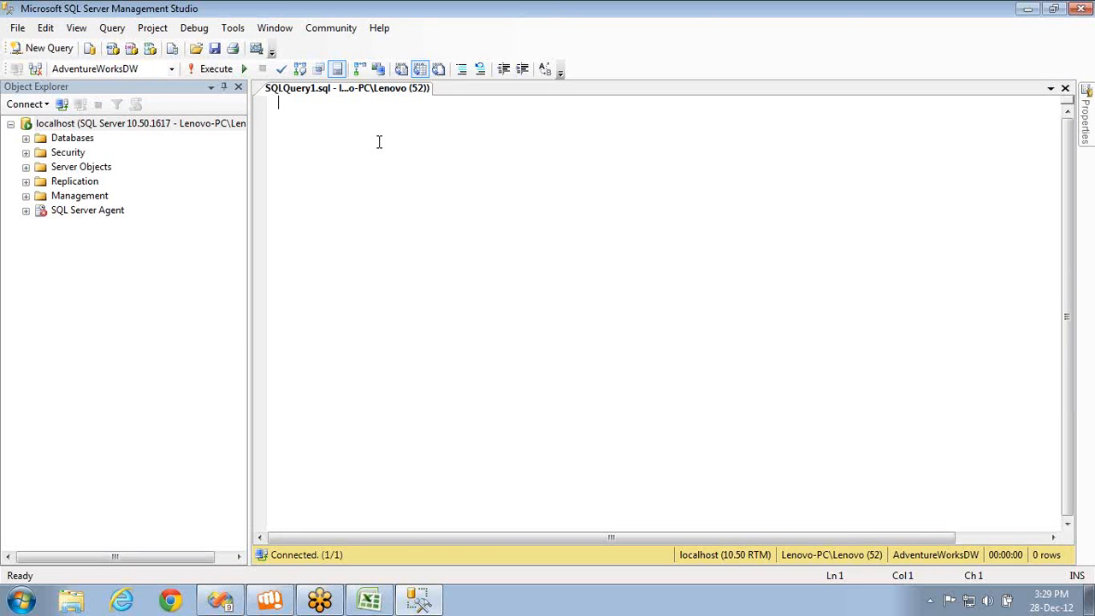
pyautogui.write('sele')
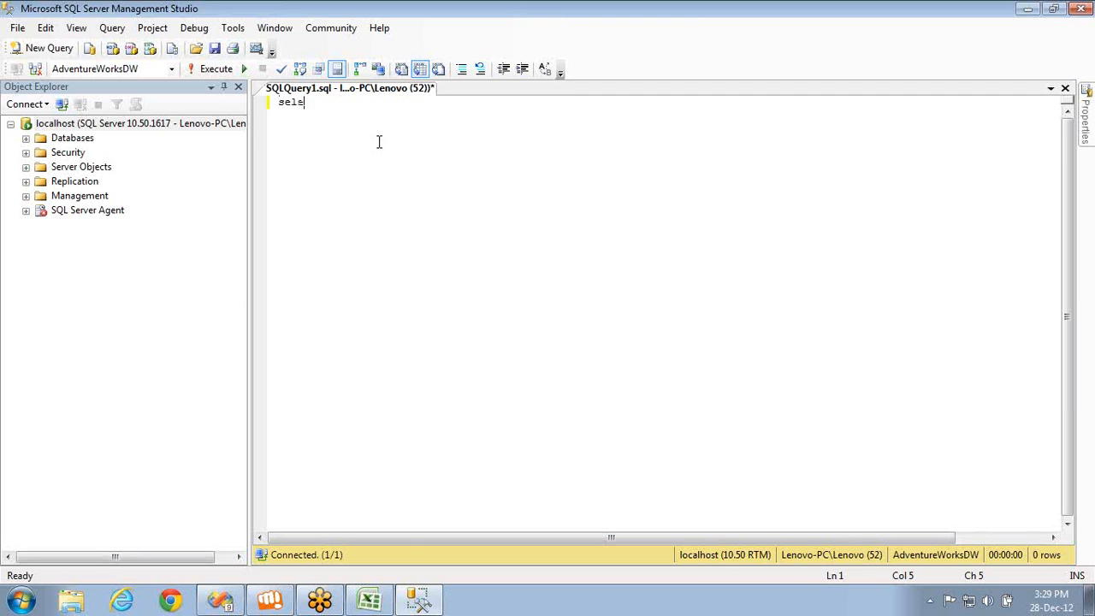
pyautogui.write('ct * from dimti')
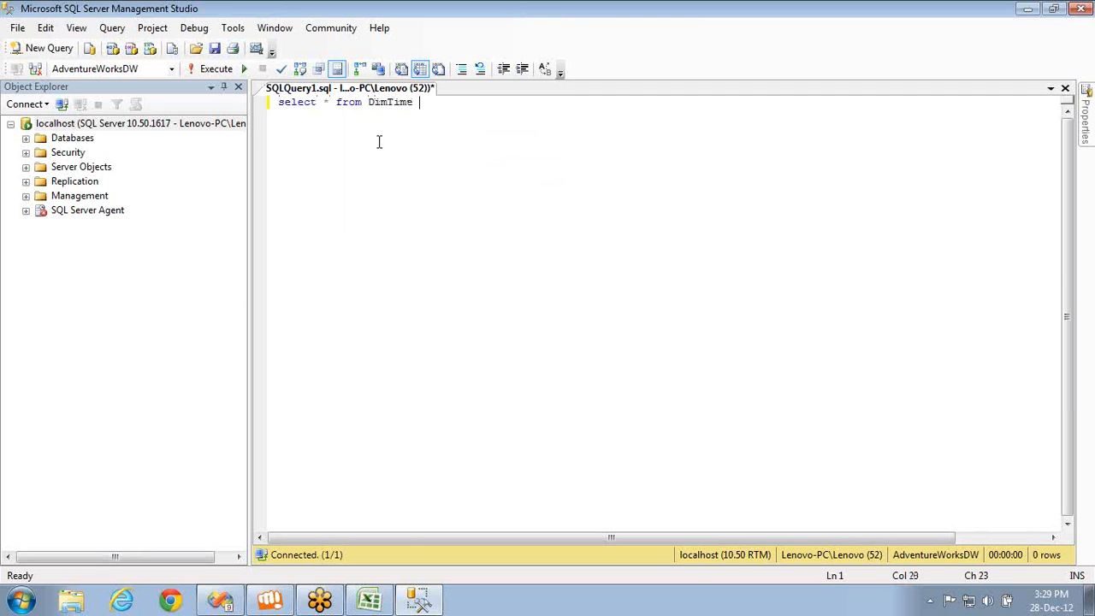
pyautogui.press('F5')
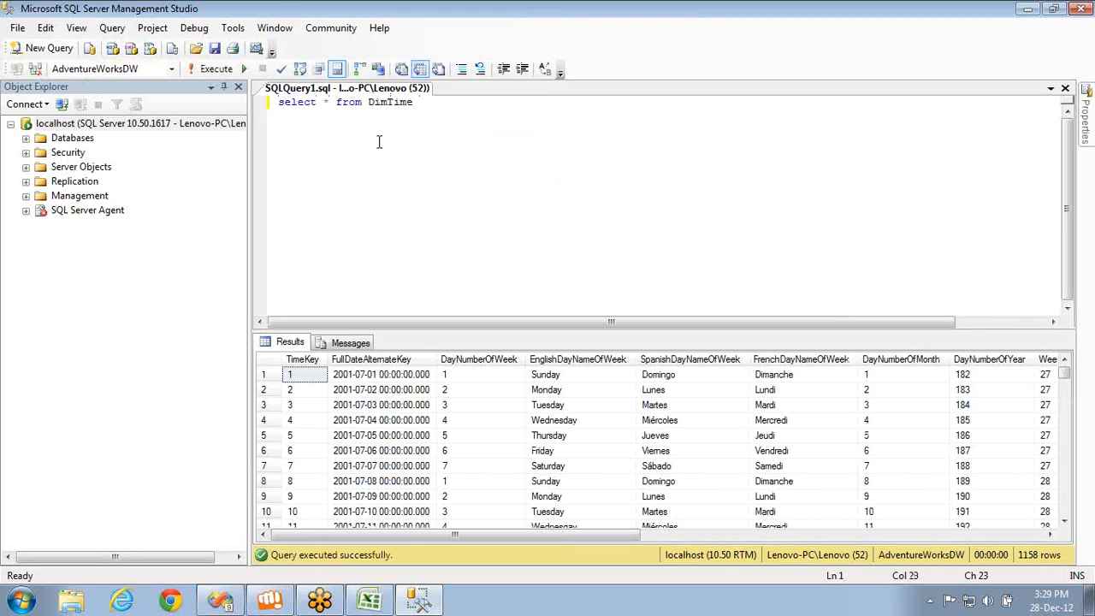
# Look across the columns of the DimTime results as far as FiscalSemester and back to the first column
pyautogui.click(362, 392)
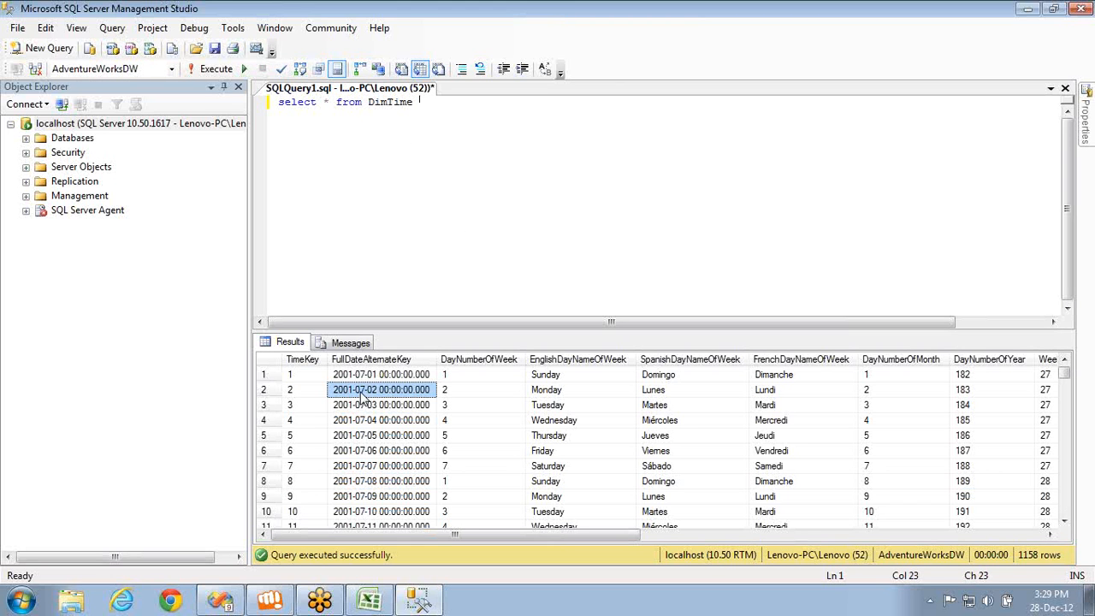
pyautogui.press('Right')
pyautogui.press('Right')
pyautogui.press('Right')
pyautogui.press('Right')
pyautogui.press('Right')
pyautogui.press('Right')
pyautogui.press('Right')
pyautogui.press('Right')
pyautogui.press('Right')
pyautogui.press('Right')
pyautogui.press('Right')
pyautogui.press('Right')
pyautogui.press('Right')
pyautogui.press('Right')
pyautogui.press('Right')
pyautogui.press('Right')
pyautogui.press('Right')
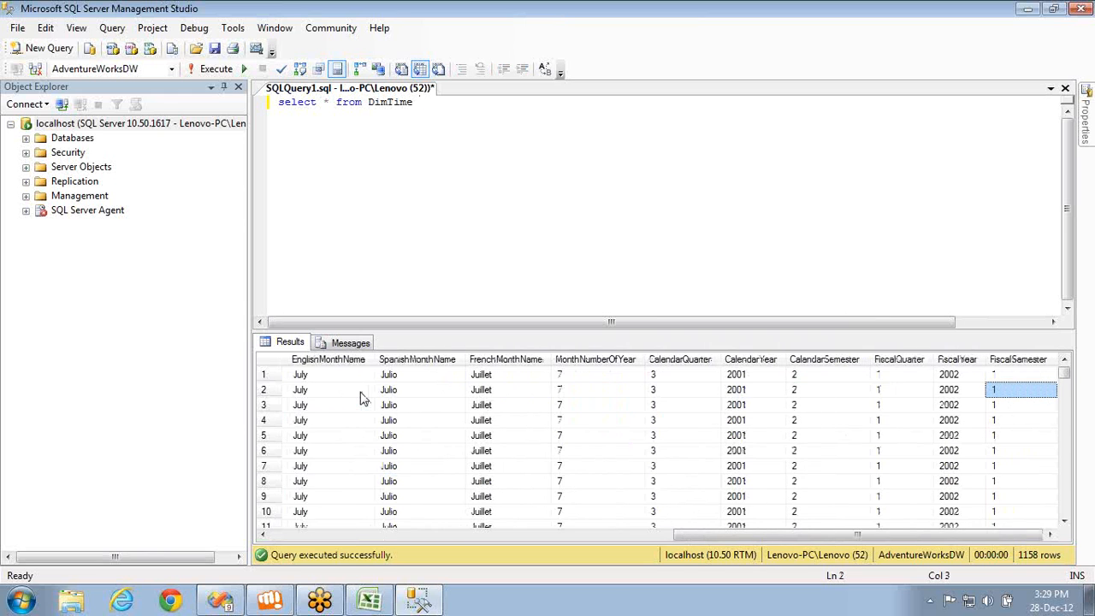
pyautogui.press('Left')
pyautogui.press('Left')
pyautogui.press('Left')
pyautogui.press('Left')
pyautogui.press('Left')
pyautogui.press('Left')
pyautogui.press('Left')
pyautogui.press('Left')
pyautogui.press('Left')
pyautogui.press('Left')
pyautogui.press('Left')
pyautogui.press('Left')
pyautogui.press('Left')
pyautogui.press('Left')
pyautogui.press('Left')
pyautogui.press('Left')
pyautogui.press('Left')
pyautogui.press('Left')
pyautogui.press('Left')
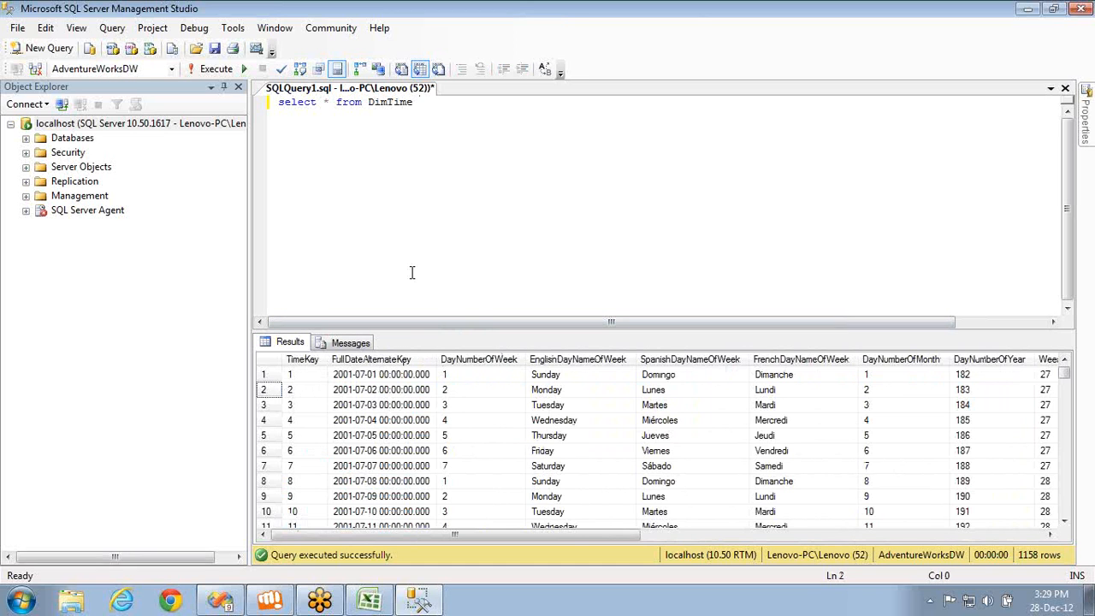
# Highlight DimTime in the query, check the wizard's creation method again, and review the first rows of the results from TimeKey to FiscalSemester
pyautogui.doubleClick(392, 106)
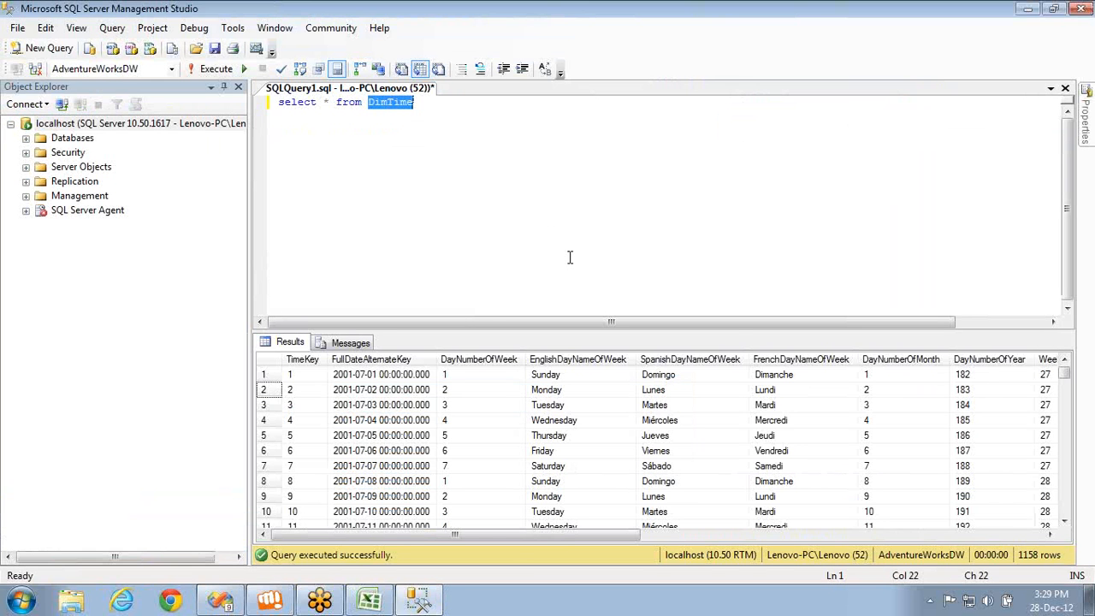
pyautogui.hotkey('alt', 'Tab')
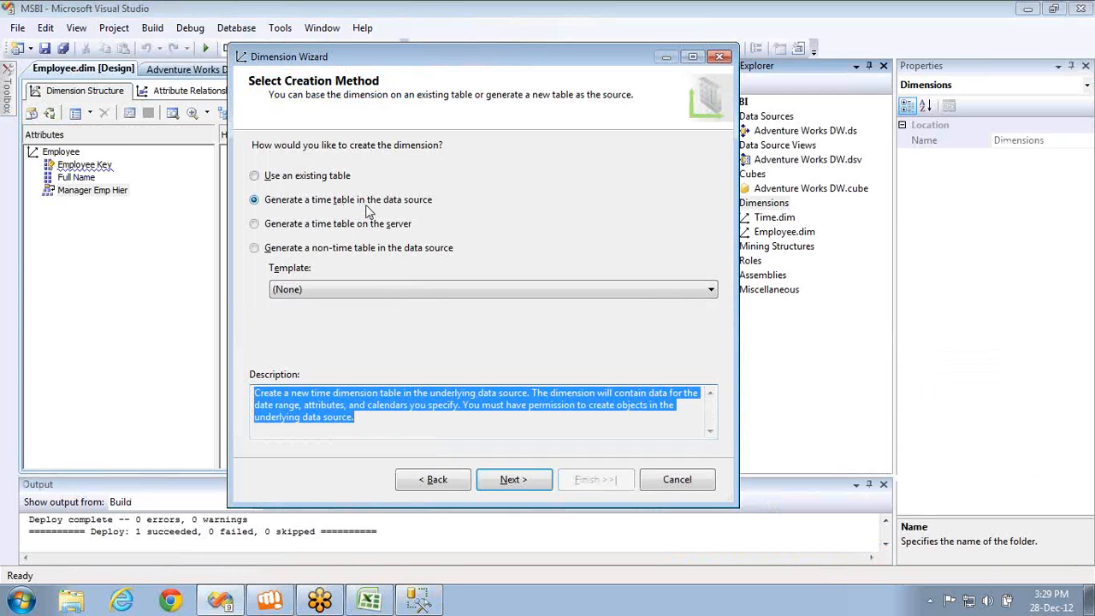
pyautogui.hotkey('alt', 'Tab')
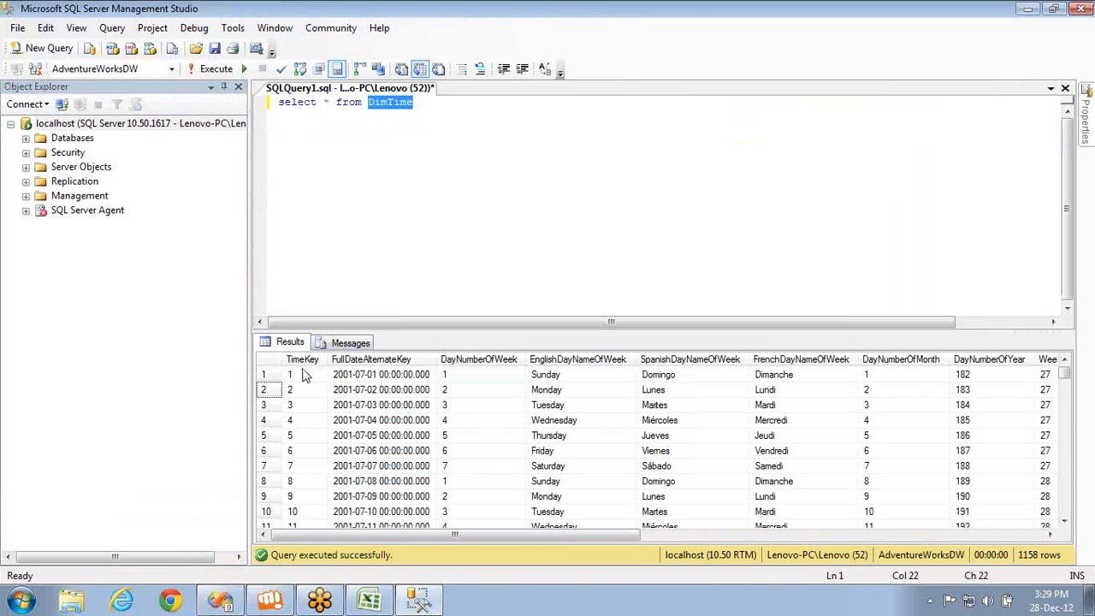
pyautogui.click(304, 376)
pyautogui.press('End')
pyautogui.press('Down')
pyautogui.press('Down')
pyautogui.press('Down')
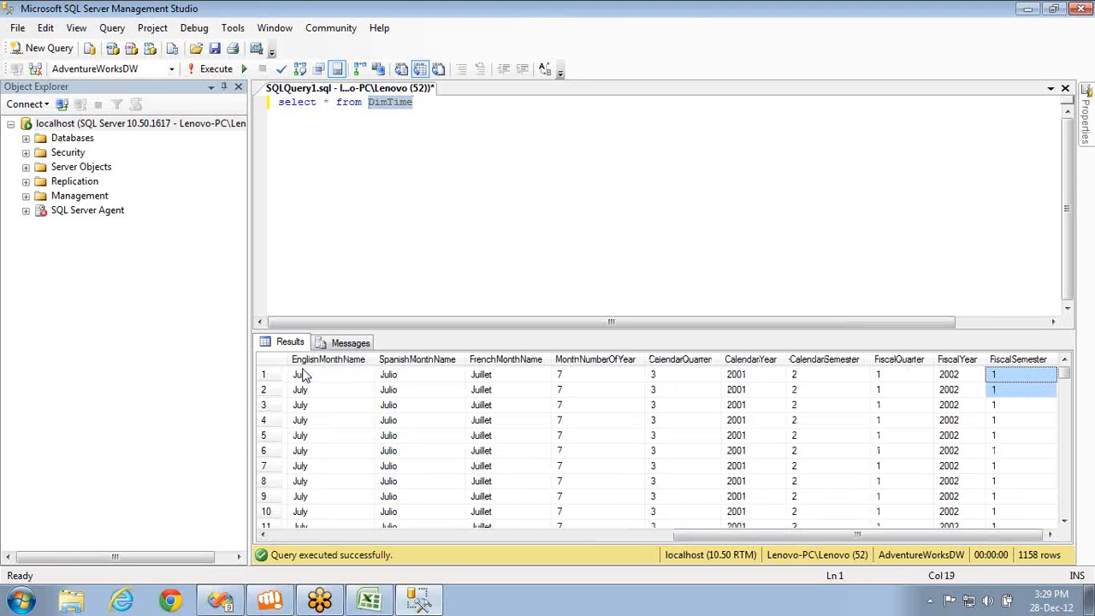
pyautogui.press('Down')
pyautogui.press('Down')
pyautogui.press('Down')
pyautogui.press('Down')
pyautogui.press('Home')
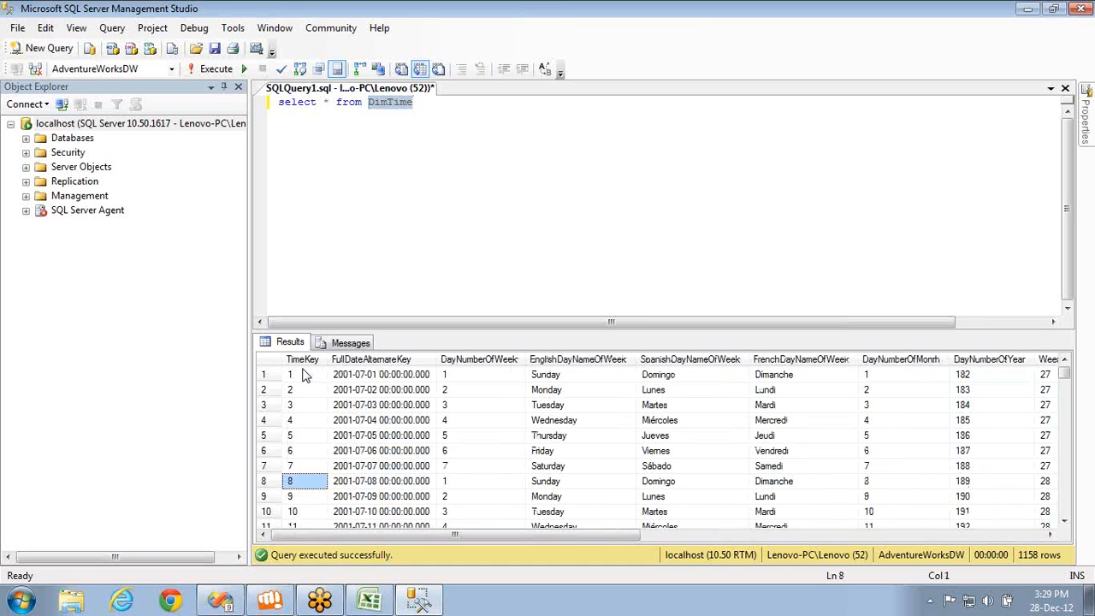
pyautogui.press('Up')
pyautogui.press('Up')
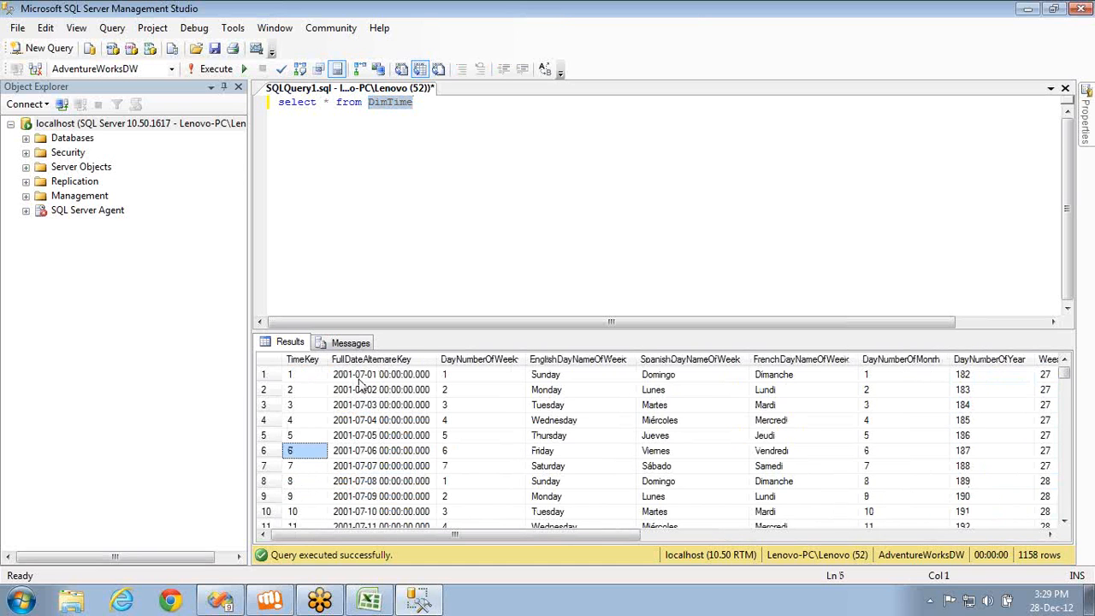
# Inspect the first DimTime row's full date, day number of week and English, Spanish and French day names
pyautogui.click(359, 380)
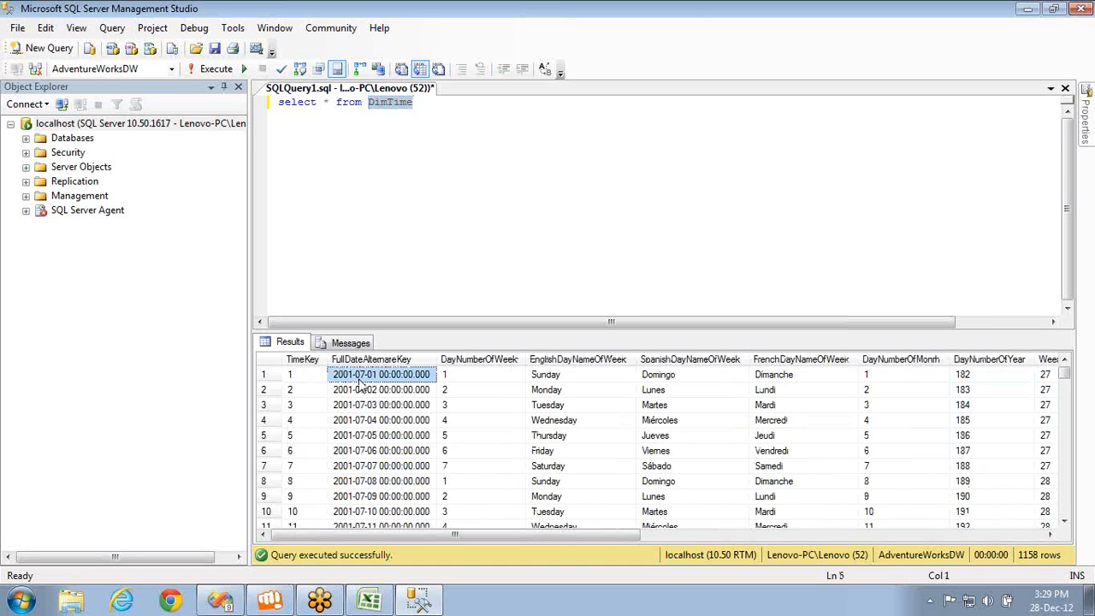
pyautogui.click(484, 378)
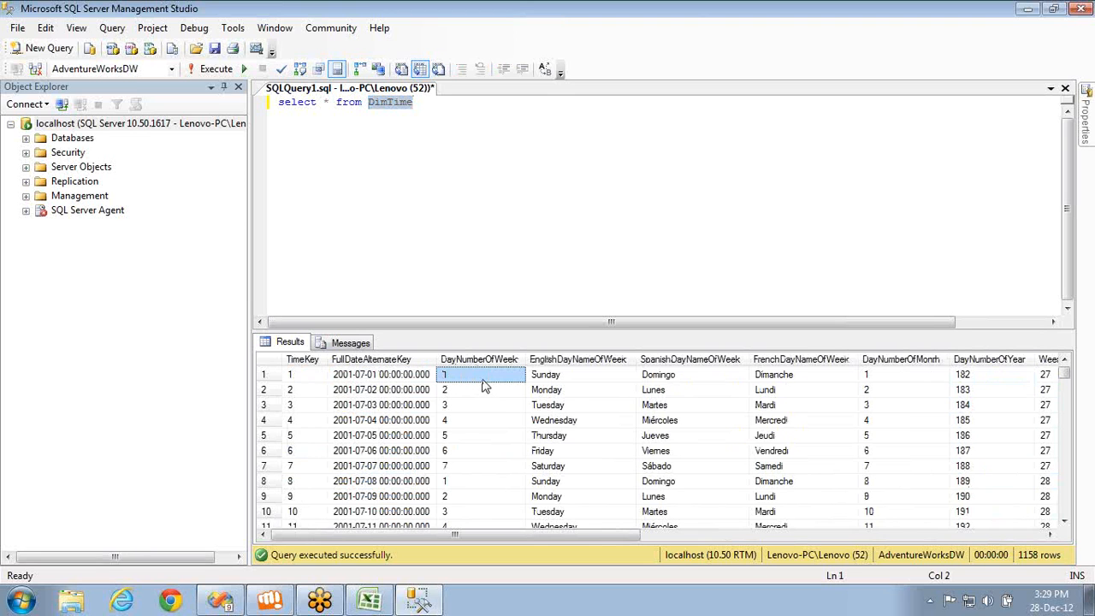
pyautogui.click(598, 380)
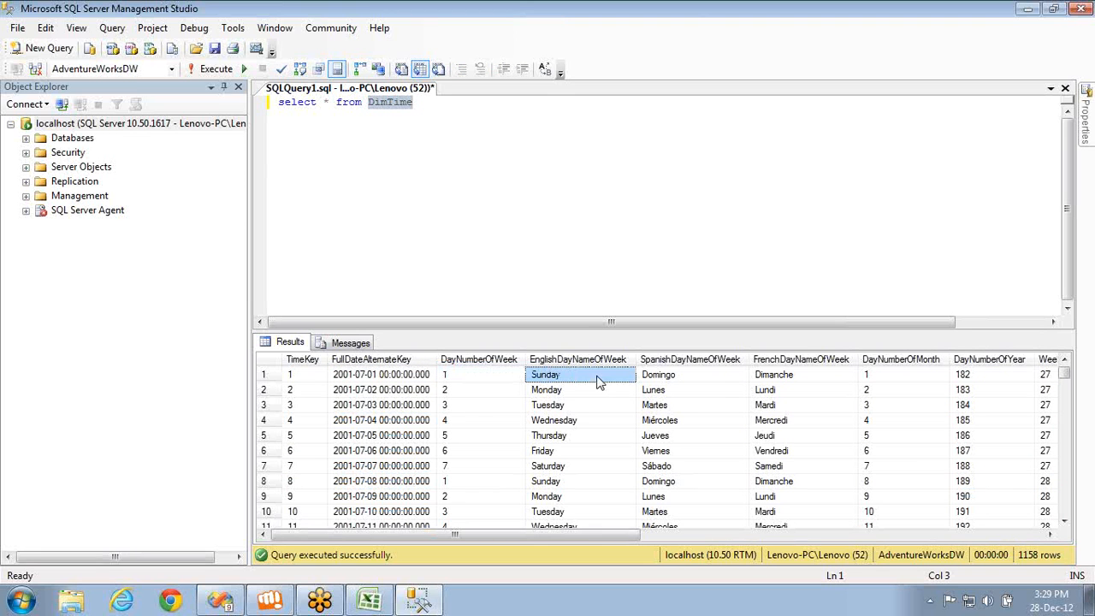
pyautogui.click(672, 379)
pyautogui.click(794, 380)
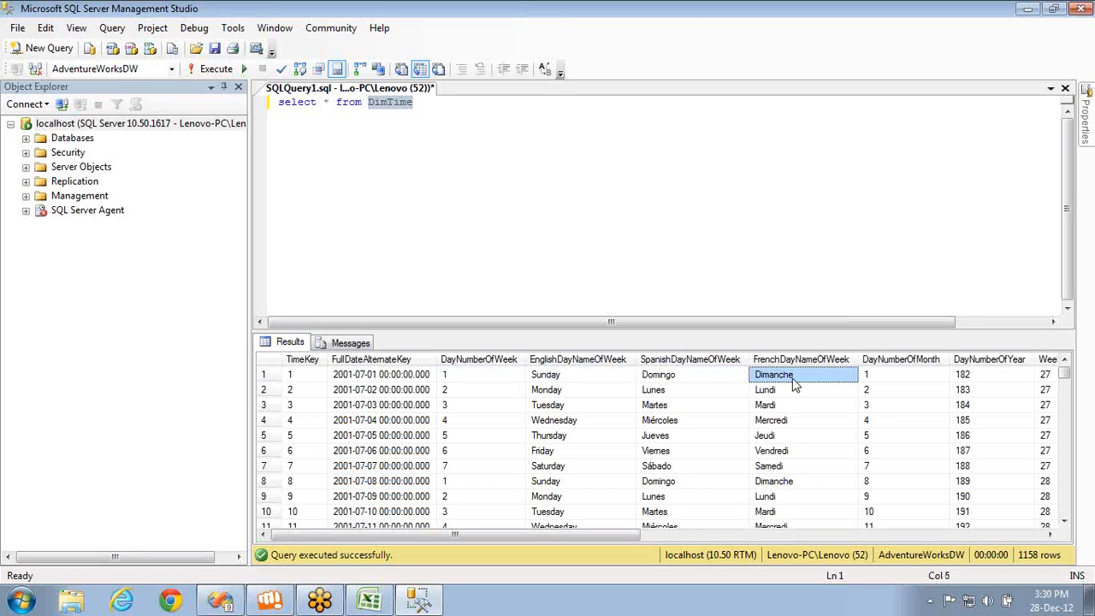
# Continue the Dimension Wizard with a time table generated in the data source, and check the first and last full dates in the DimTime results
pyautogui.hotkey('alt', 'Tab')
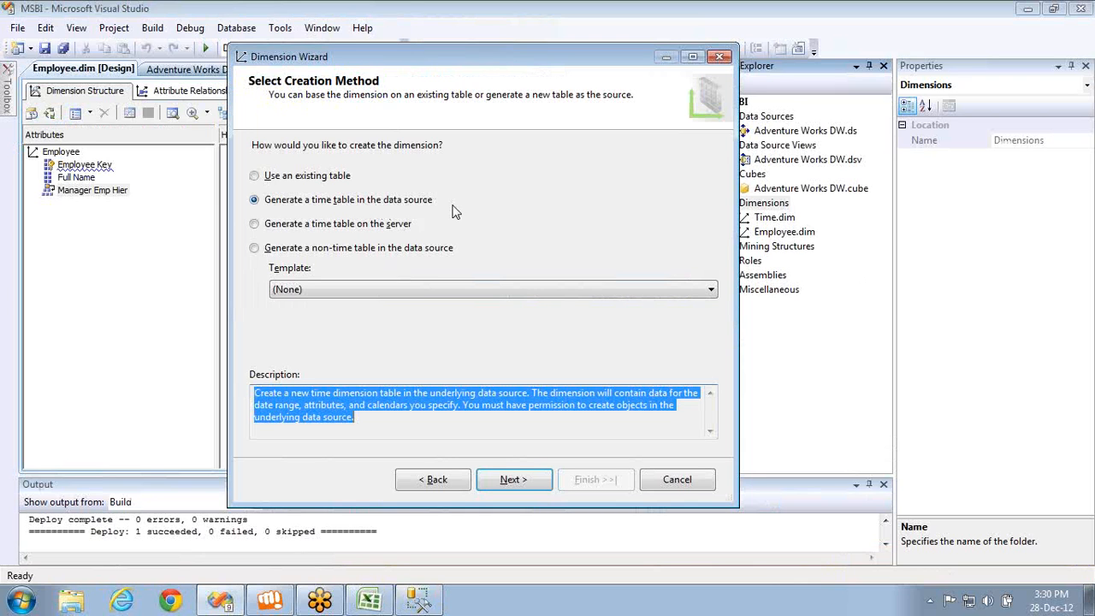
pyautogui.click(528, 480)
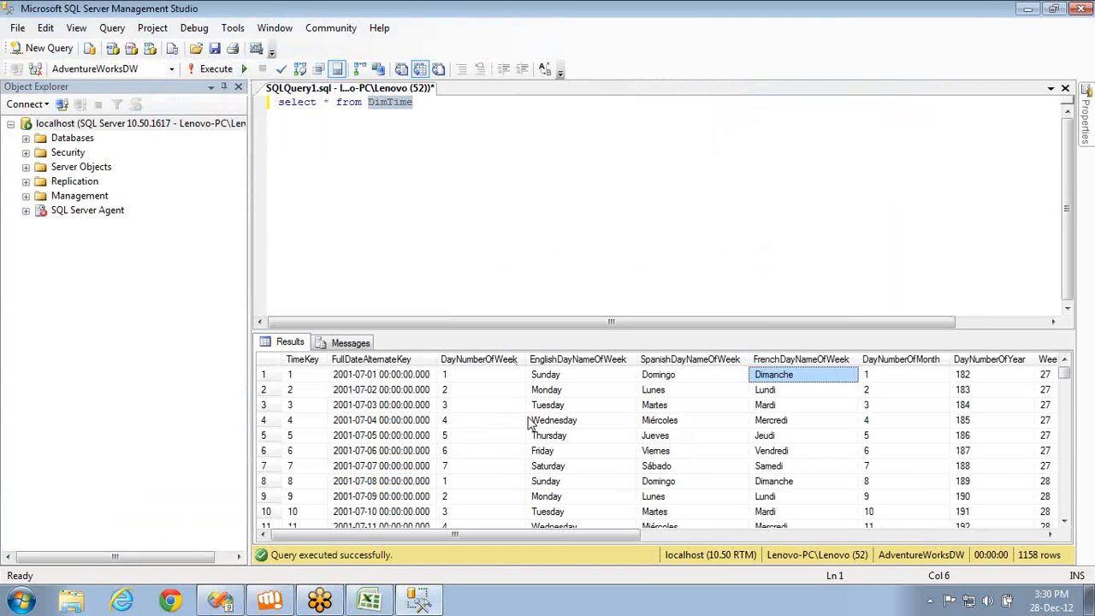
pyautogui.click(393, 379)
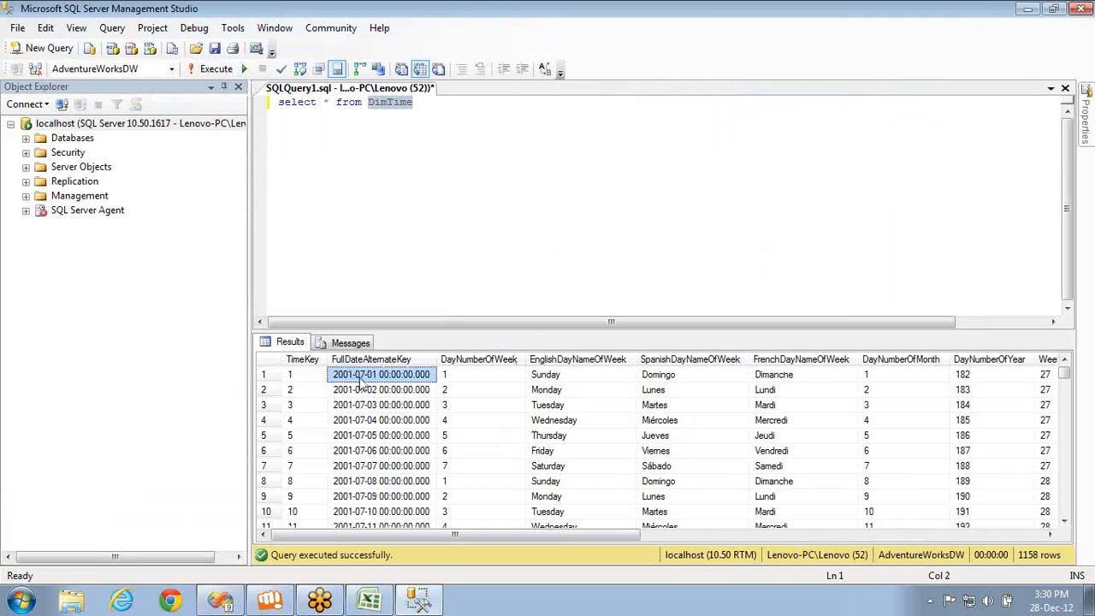
pyautogui.hotkey('ctrl', 'End')
pyautogui.press('Home')
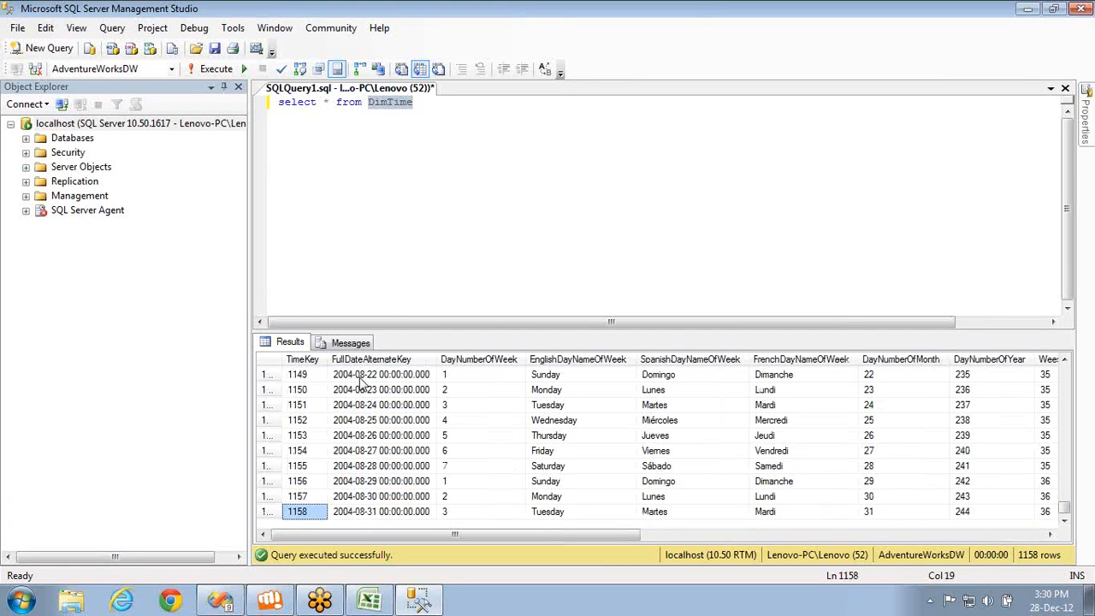
pyautogui.press('Right')
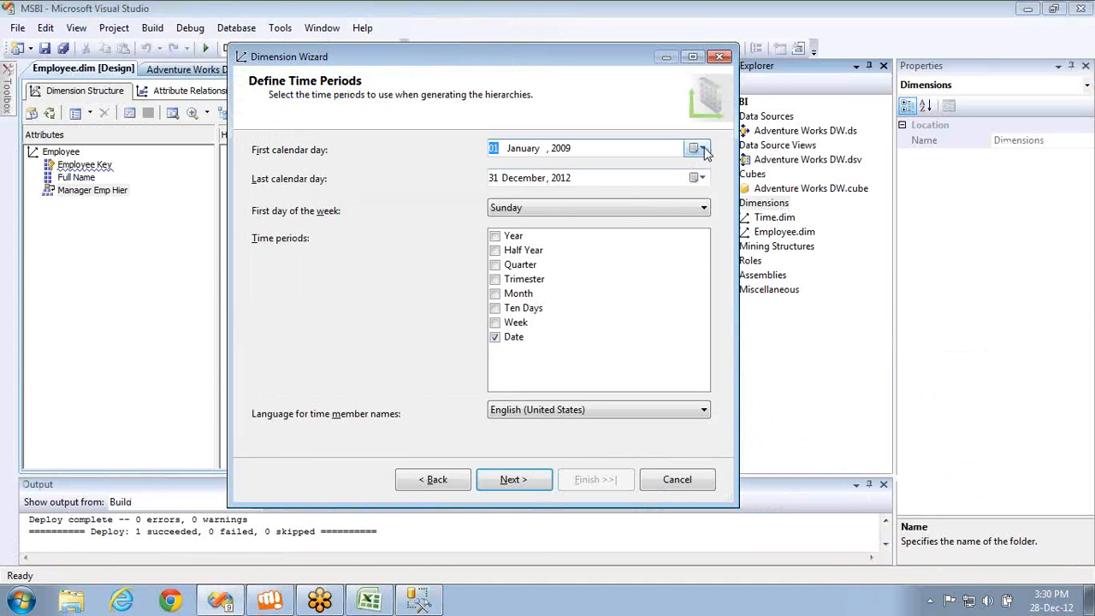
# Set the first calendar day to 01 January 2000, keeping 31 December 2012 as the last day and Sunday as the first day of the week
pyautogui.click(702, 150)
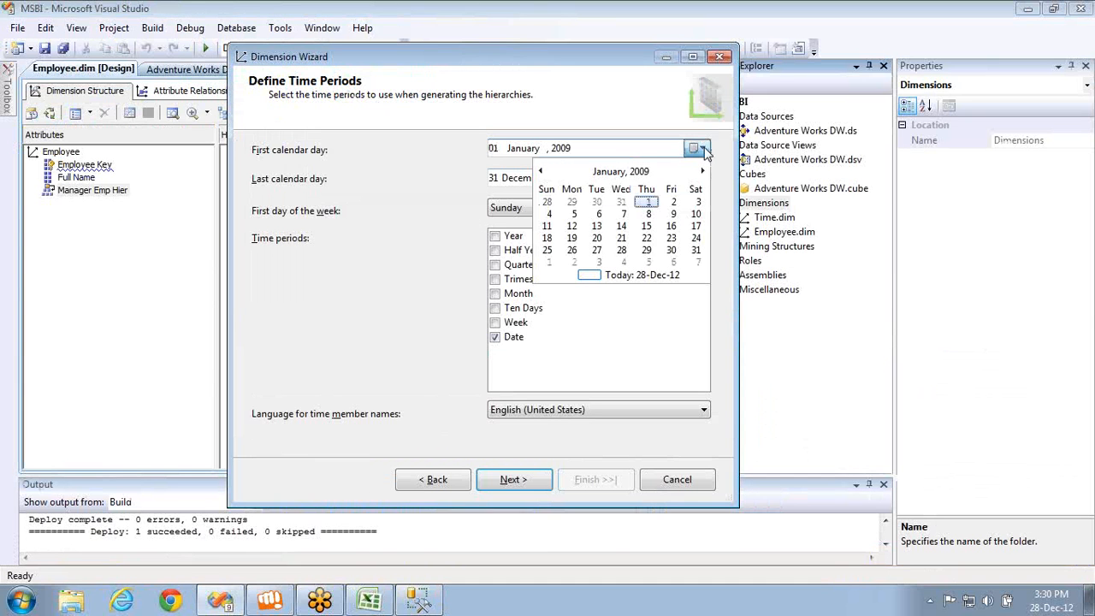
pyautogui.click(589, 150)
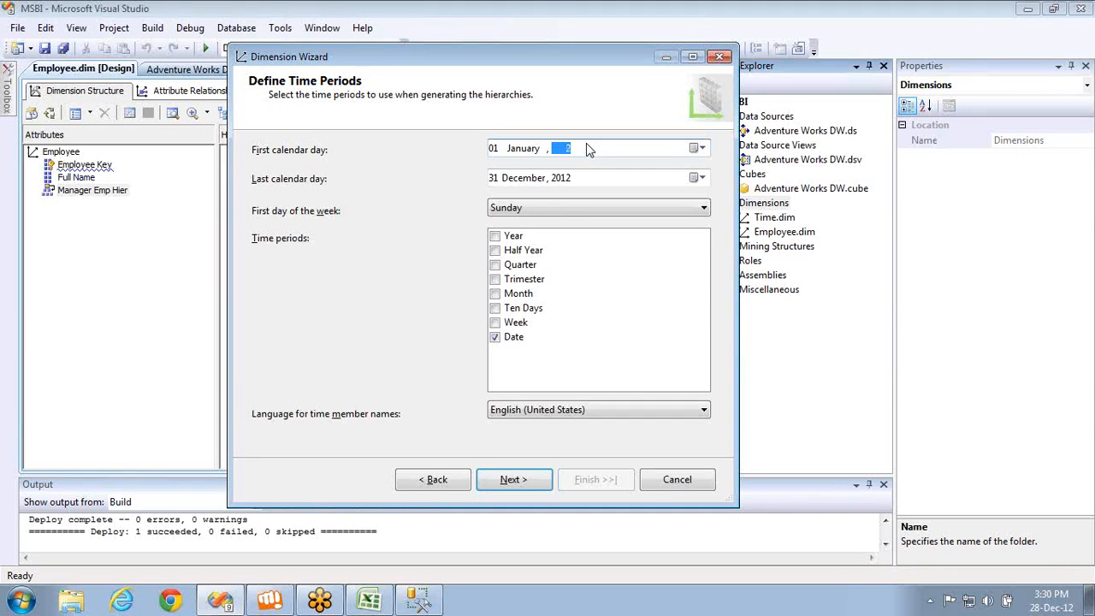
pyautogui.click(584, 177)
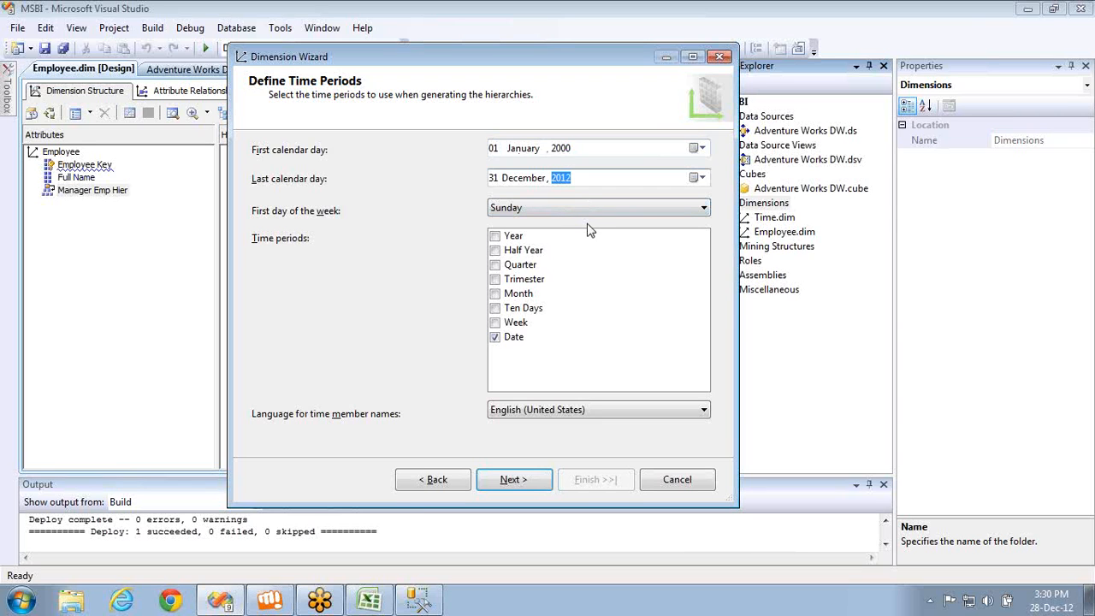
pyautogui.click(535, 208)
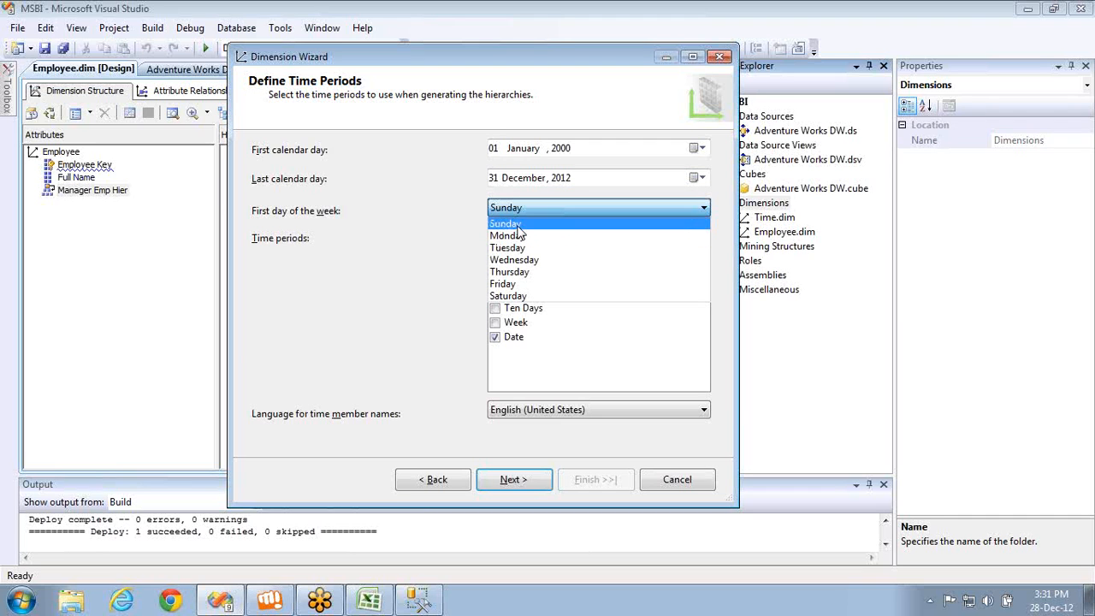
pyautogui.click(517, 226)
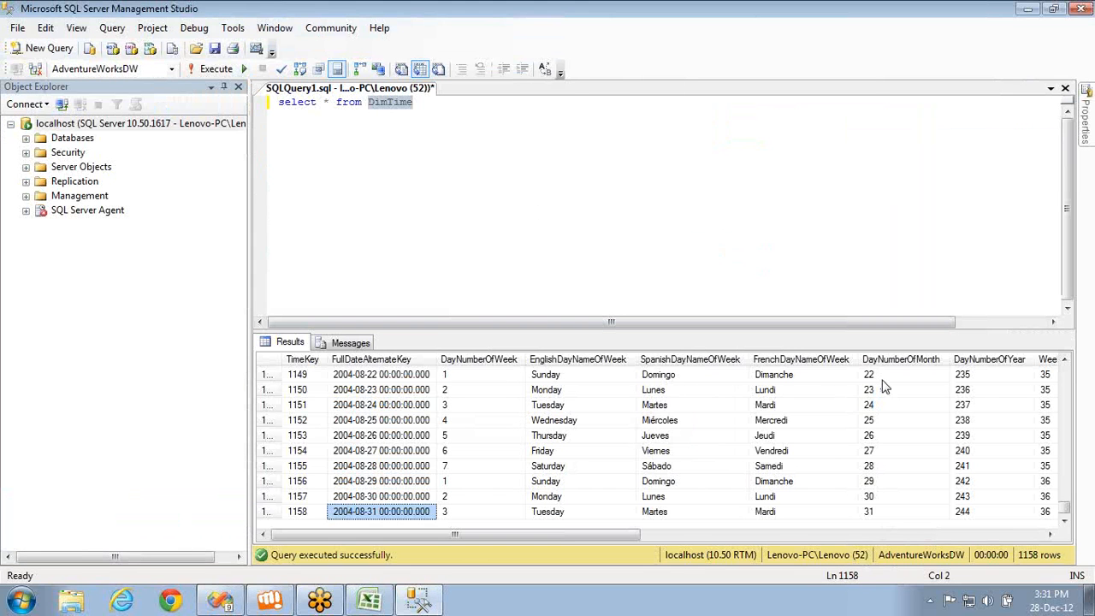
# Examine the DimTime columns from DayNumberOfMonth through FiscalSemester, and return to DayNumberOfWeek
pyautogui.click(882, 379)
pyautogui.press('Right')
pyautogui.press('Right')
pyautogui.press('Right')
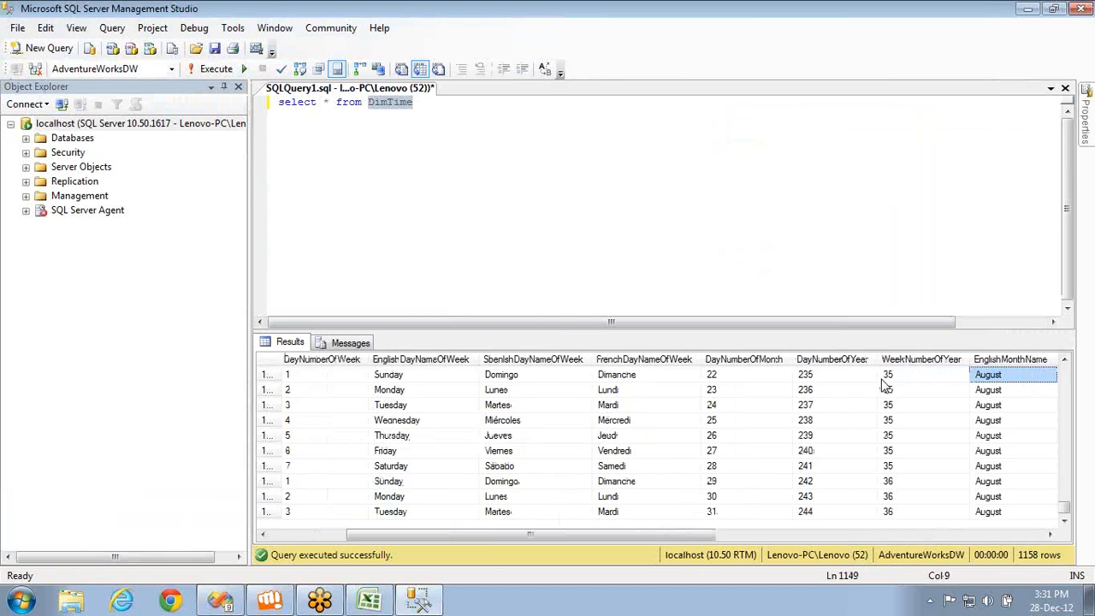
pyautogui.press('Right')
pyautogui.press('Right')
pyautogui.press('Right')
pyautogui.press('Right')
pyautogui.press('Right')
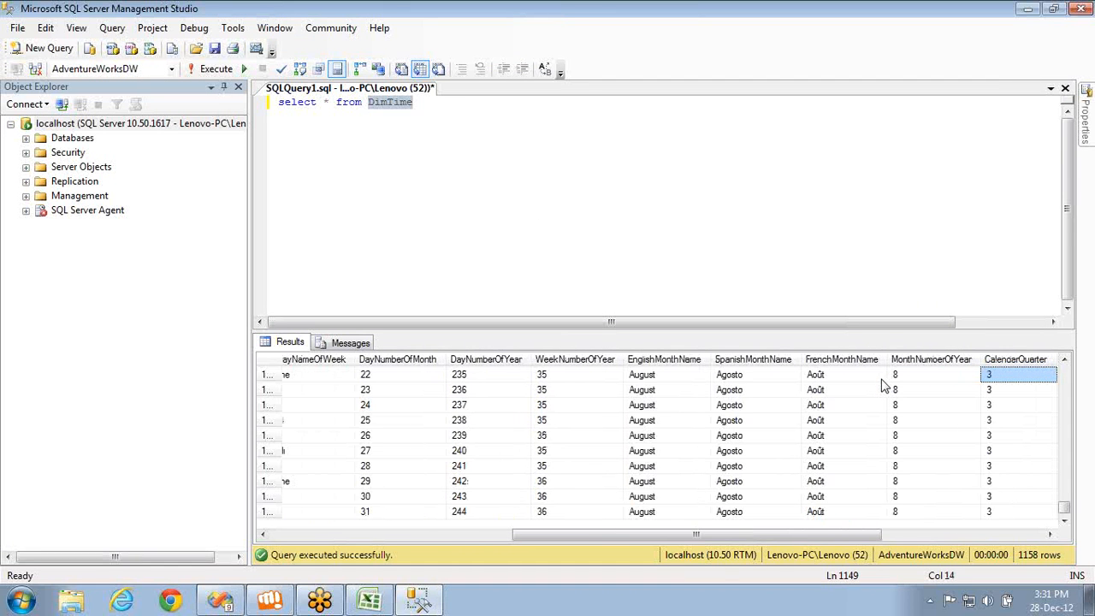
pyautogui.press('Right')
pyautogui.press('Right')
pyautogui.press('Right')
pyautogui.press('Right')
pyautogui.press('Right')
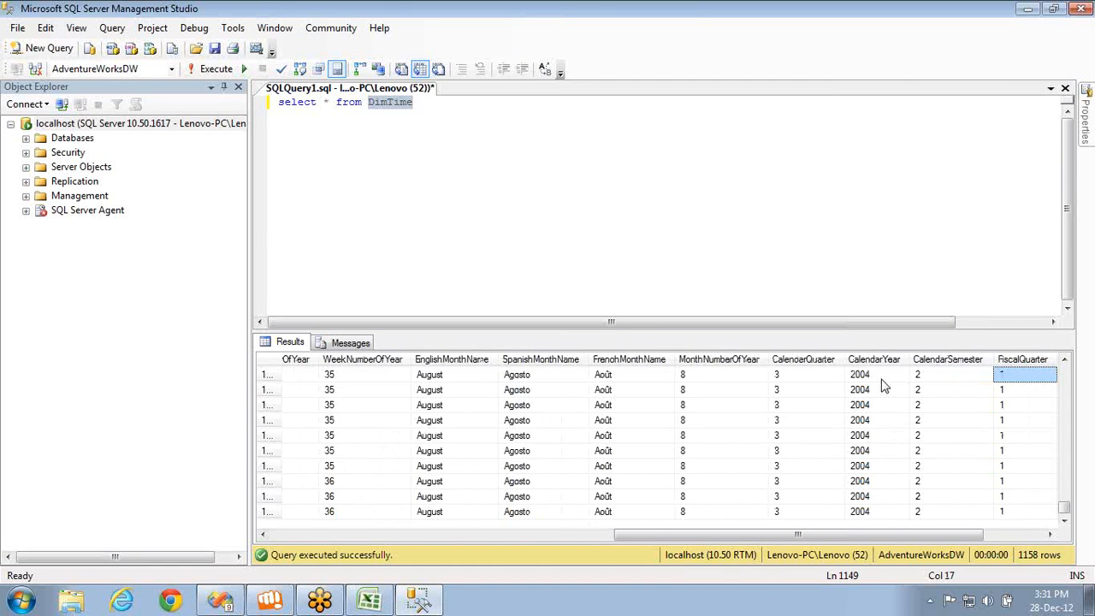
pyautogui.press('Right')
pyautogui.press('Right')
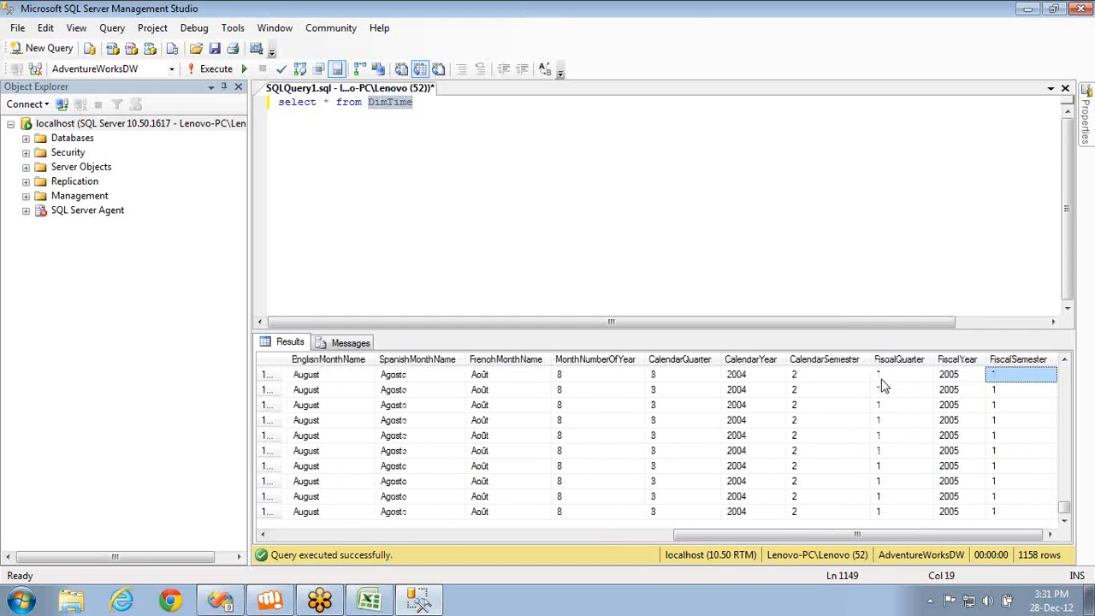
pyautogui.press('Left')
pyautogui.press('Left')
pyautogui.press('Left')
pyautogui.press('Left')
pyautogui.press('Left')
pyautogui.press('Left')
pyautogui.press('Left')
pyautogui.press('Left')
pyautogui.press('Left')
pyautogui.press('Left')
pyautogui.press('Left')
pyautogui.press('Left')
pyautogui.press('Left')
pyautogui.press('Left')
pyautogui.press('Left')
pyautogui.press('Left')
pyautogui.press('Left')
pyautogui.press('Left')
pyautogui.press('Left')
pyautogui.press('Right')
pyautogui.press('Right')
pyautogui.press('Right')
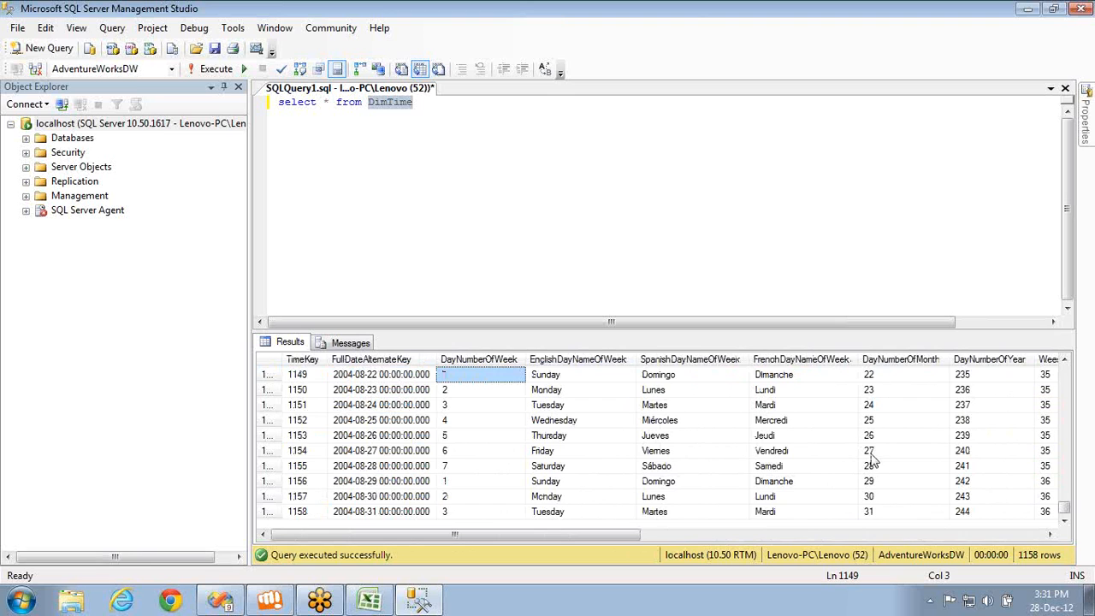
# Compare the DayNumberOfWeek values in the DimTime results with the English day names
pyautogui.click(464, 392)
pyautogui.click(468, 408)
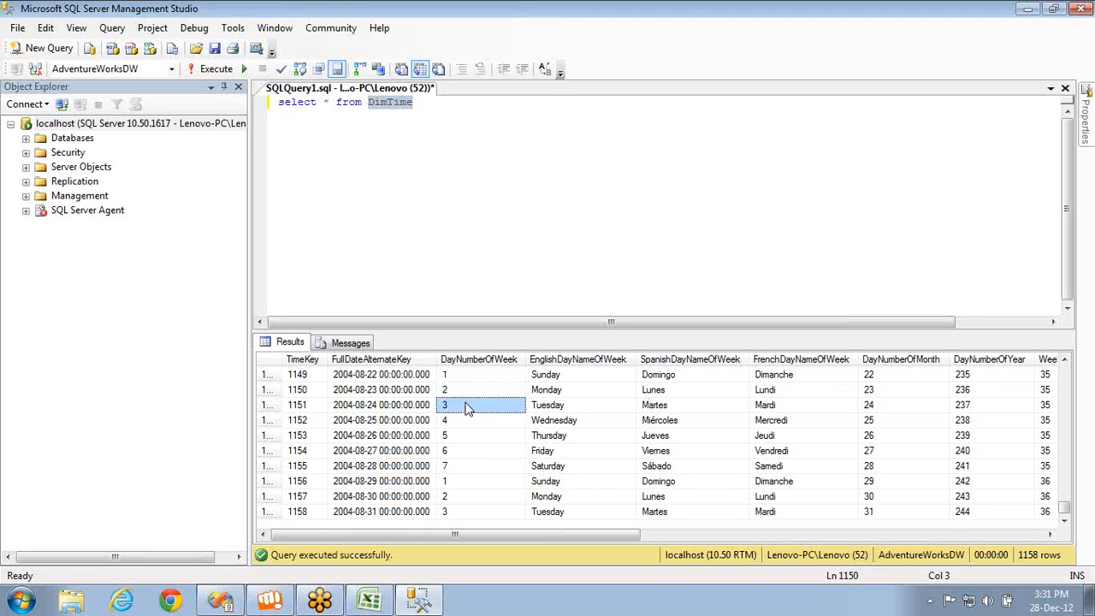
pyautogui.click(470, 423)
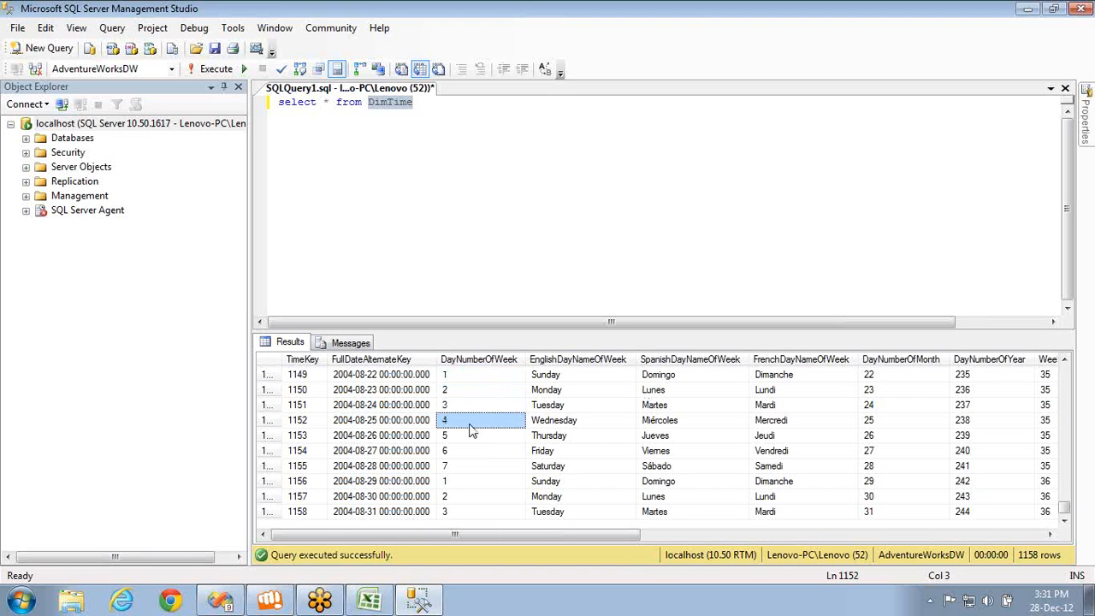
pyautogui.click(473, 360)
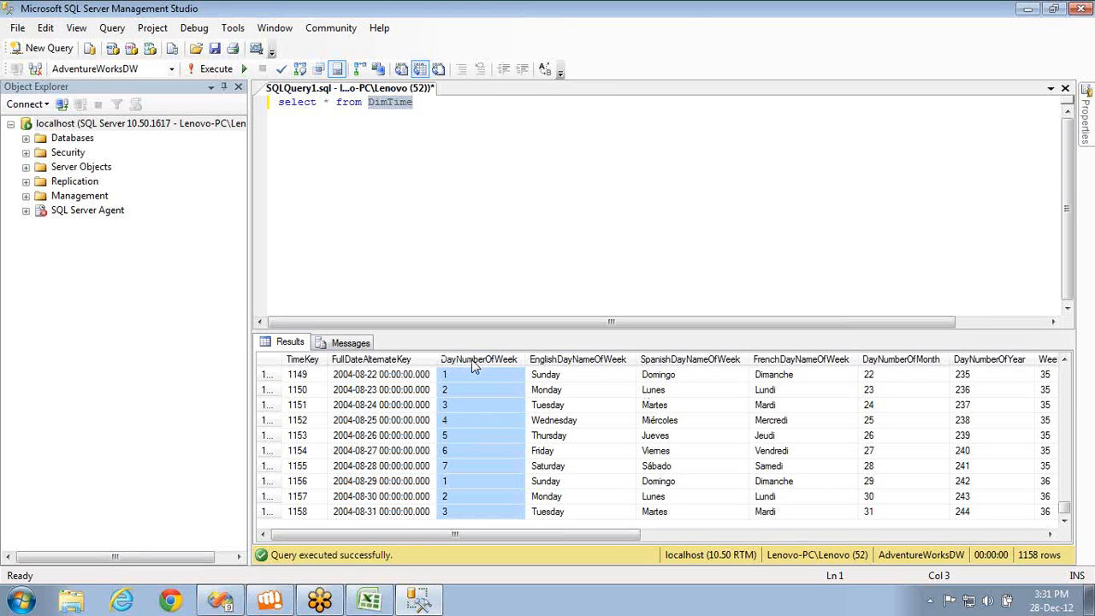
pyautogui.click(564, 379)
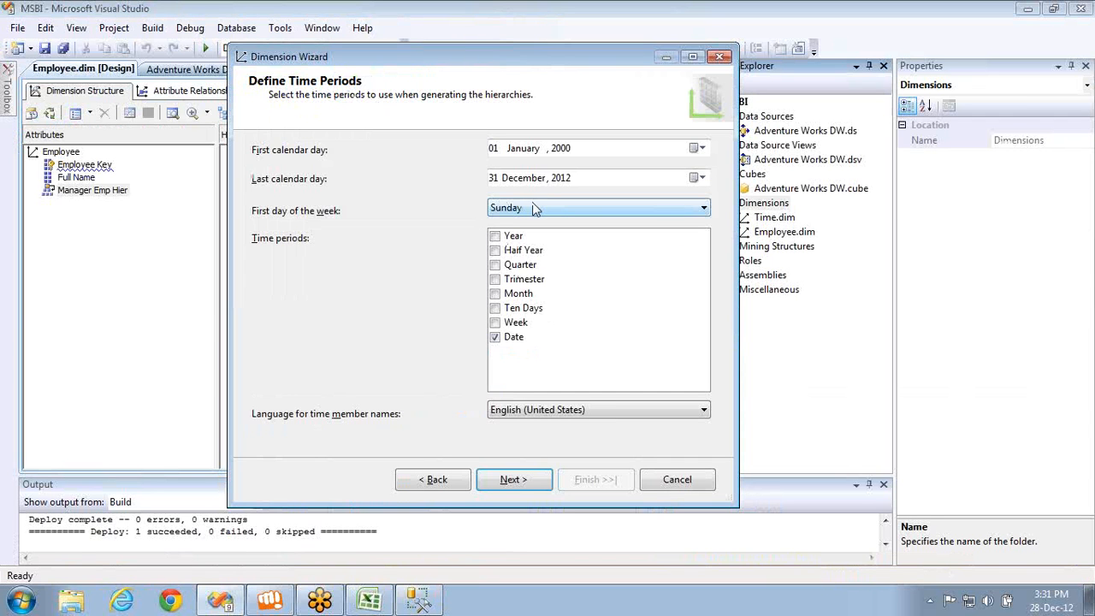
# Add the Year, Half Year, Quarter, Trimester, Month, Ten Days and Week time periods alongside Date in the Dimension Wizard
pyautogui.click(496, 149)
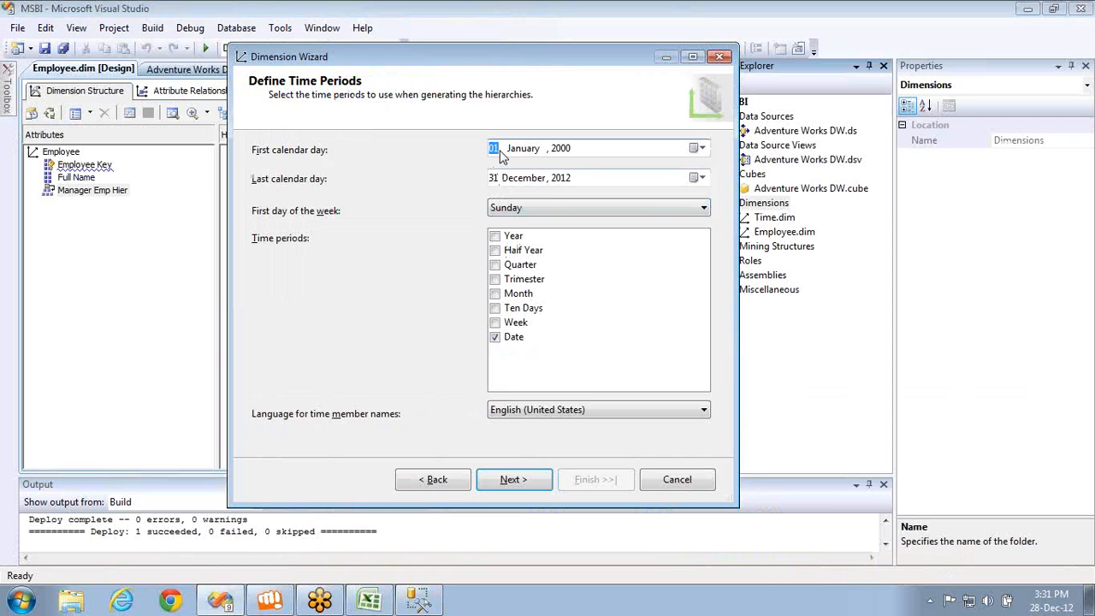
pyautogui.click(523, 178)
pyautogui.click(496, 237)
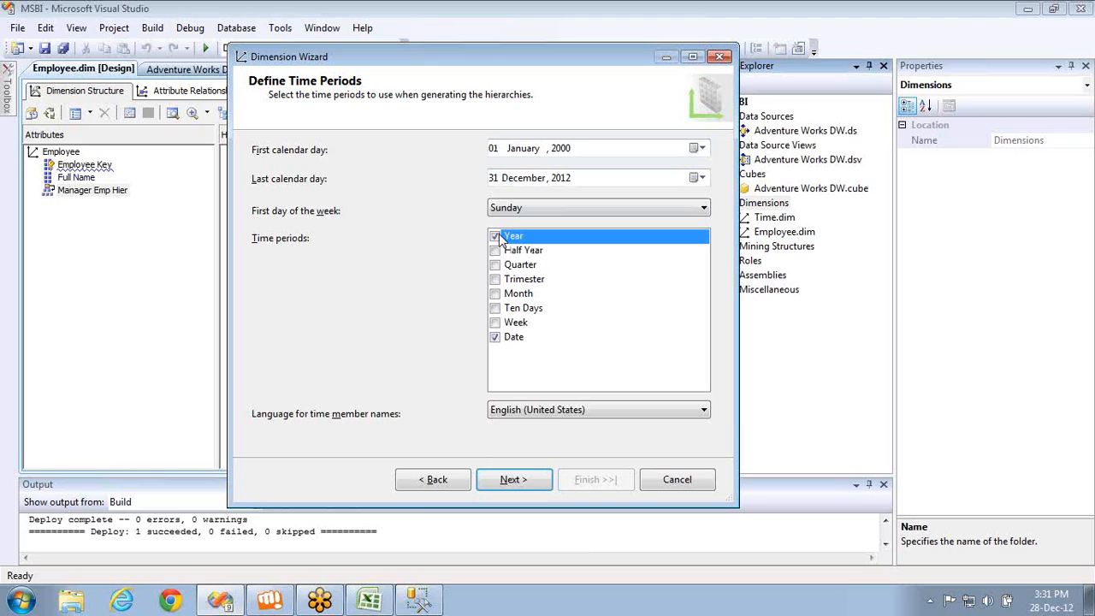
pyautogui.click(495, 250)
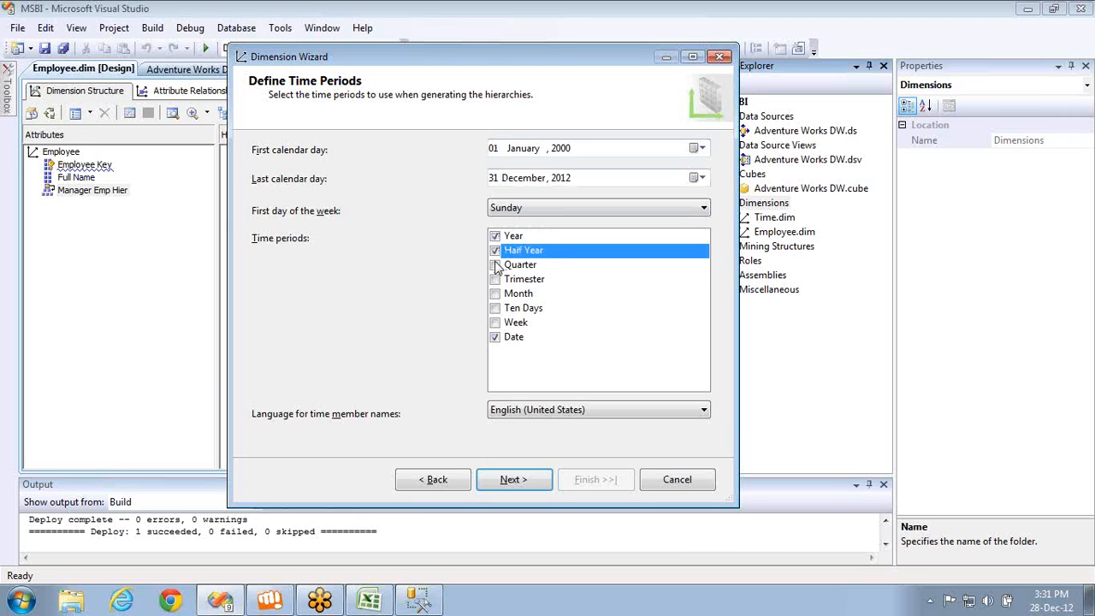
pyautogui.click(495, 265)
pyautogui.click(495, 280)
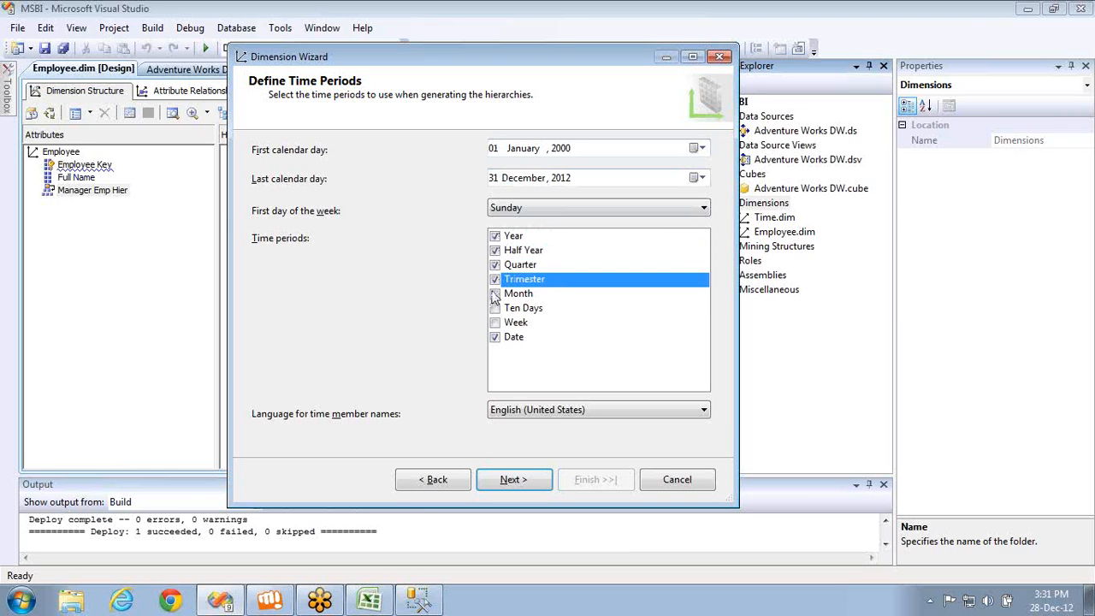
pyautogui.click(495, 295)
pyautogui.click(495, 308)
pyautogui.click(495, 323)
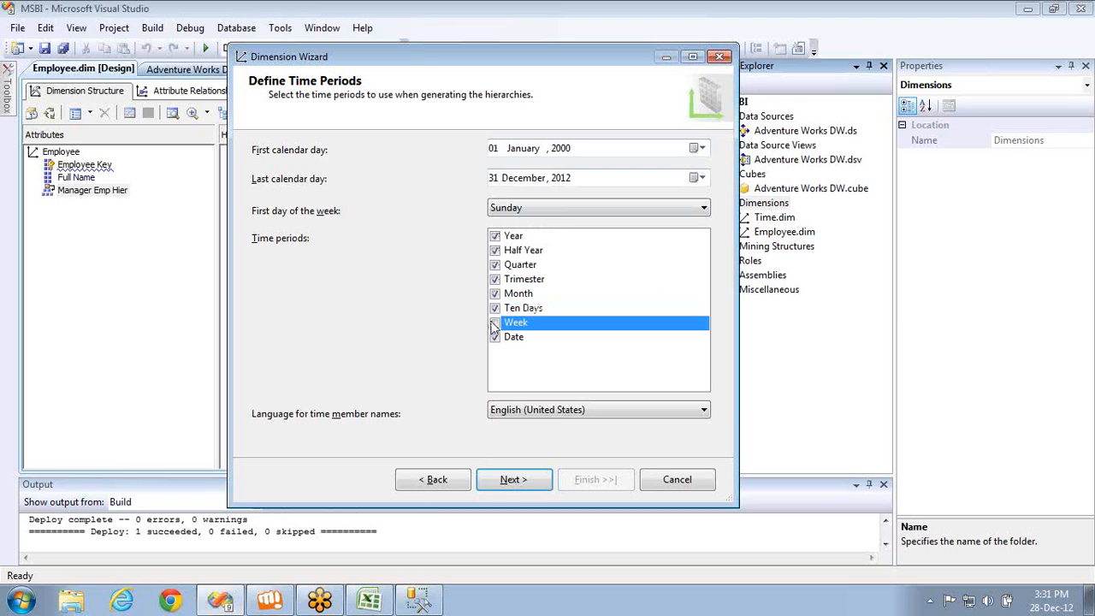
# Keep English (United States) as the language for time member names and proceed to the calendar selection
pyautogui.click(564, 410)
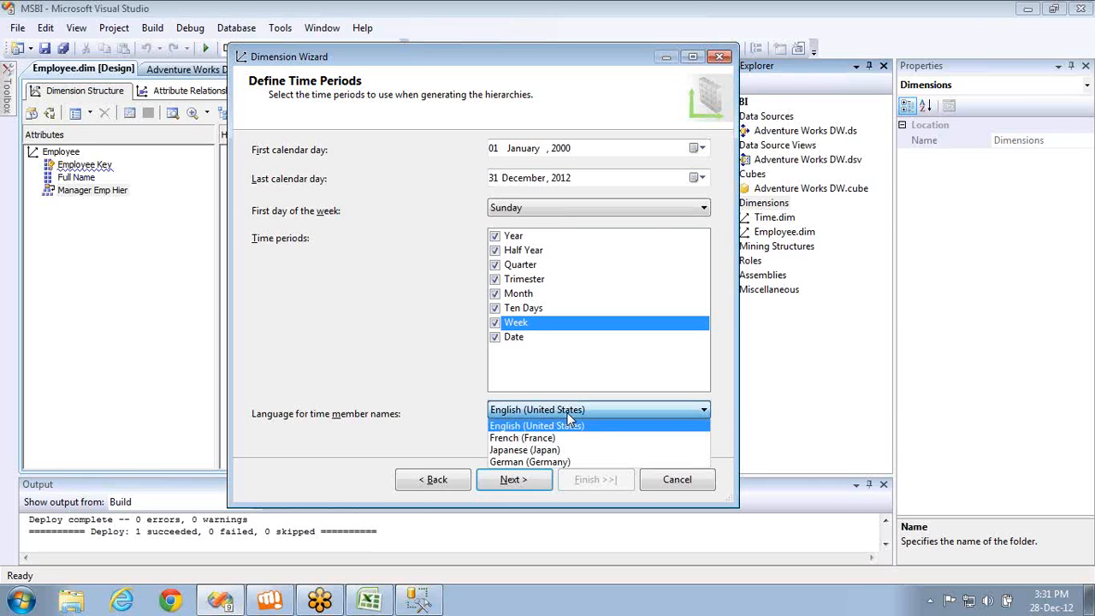
pyautogui.click(567, 415)
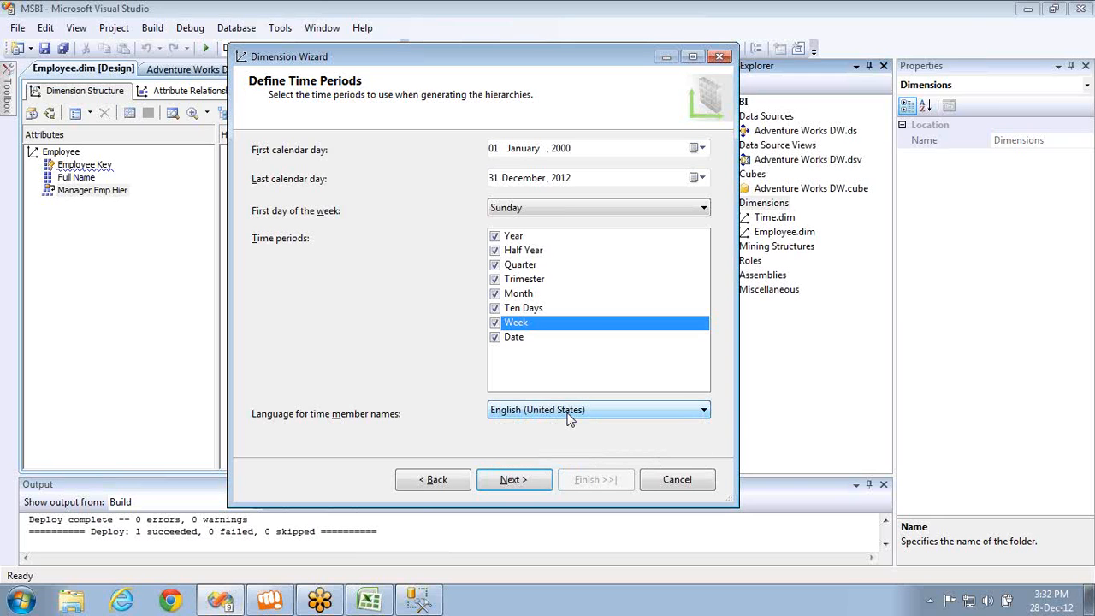
pyautogui.click(509, 482)
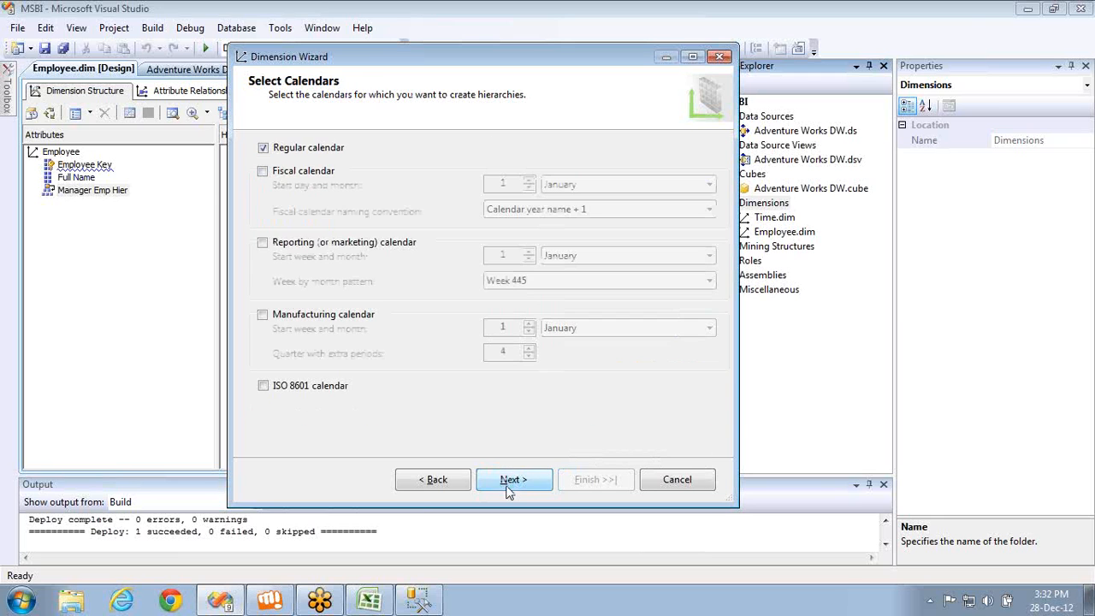
# Include a fiscal calendar starting on 1 August, named Calendar year name + 1, alongside the regular calendar, and continue
pyautogui.click(291, 175)
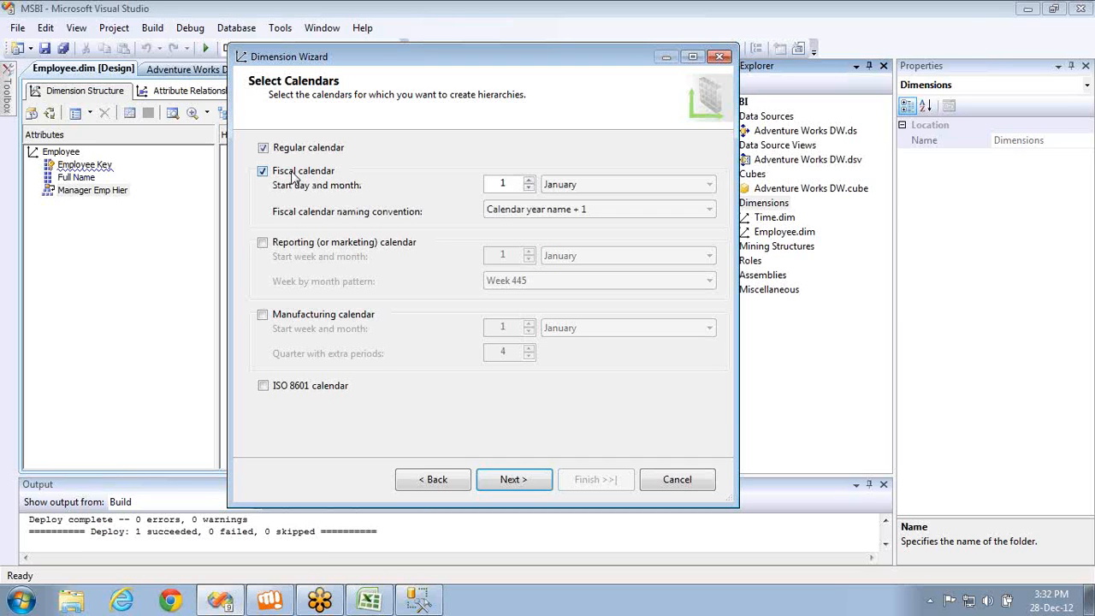
pyautogui.click(579, 185)
pyautogui.click(559, 284)
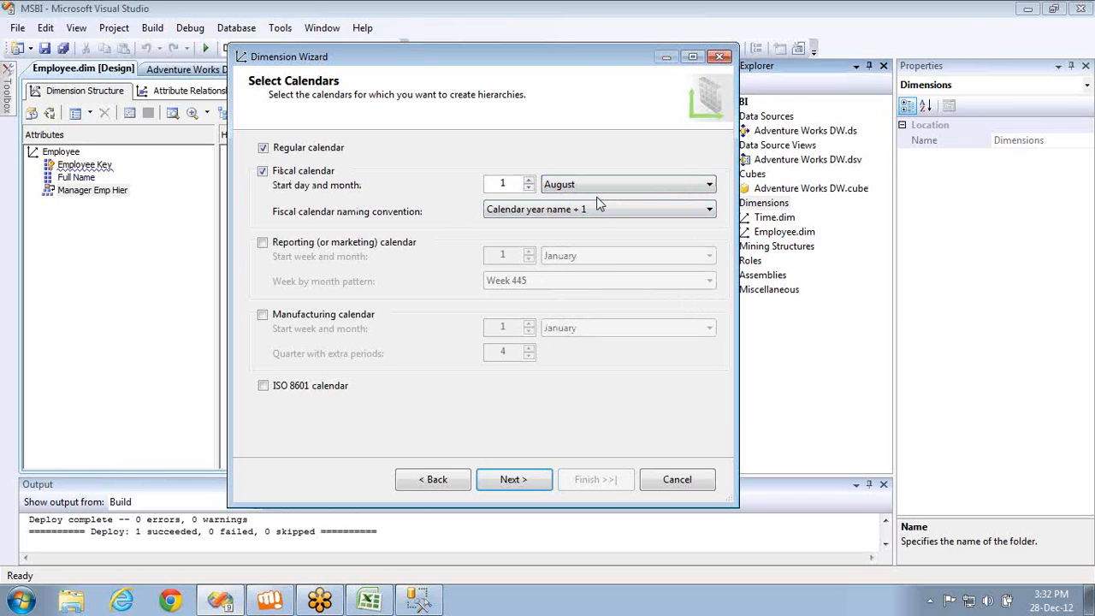
pyautogui.click(274, 176)
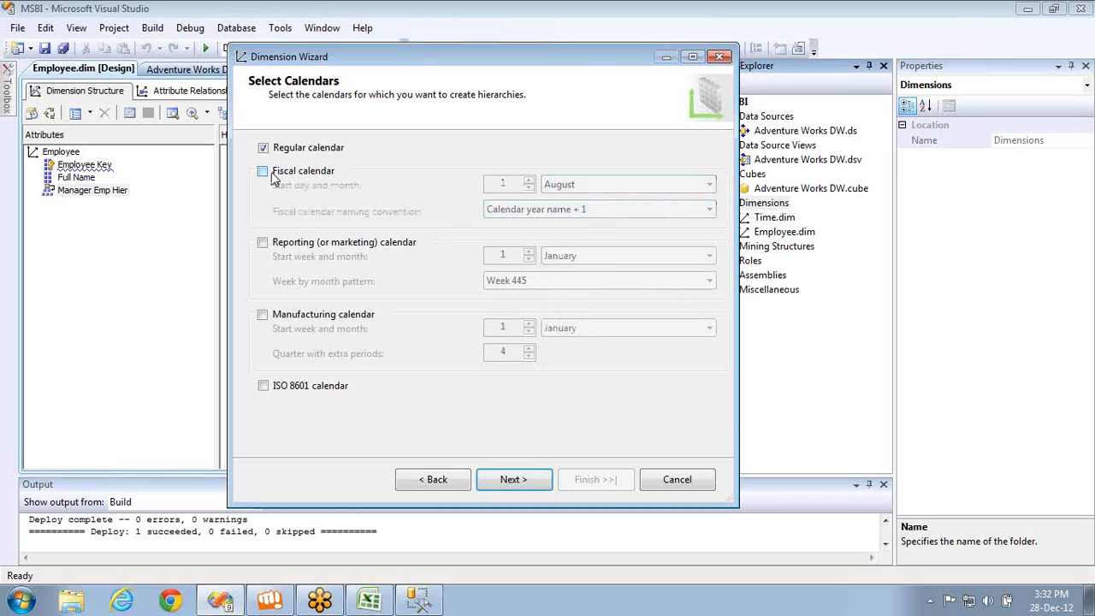
pyautogui.click(273, 176)
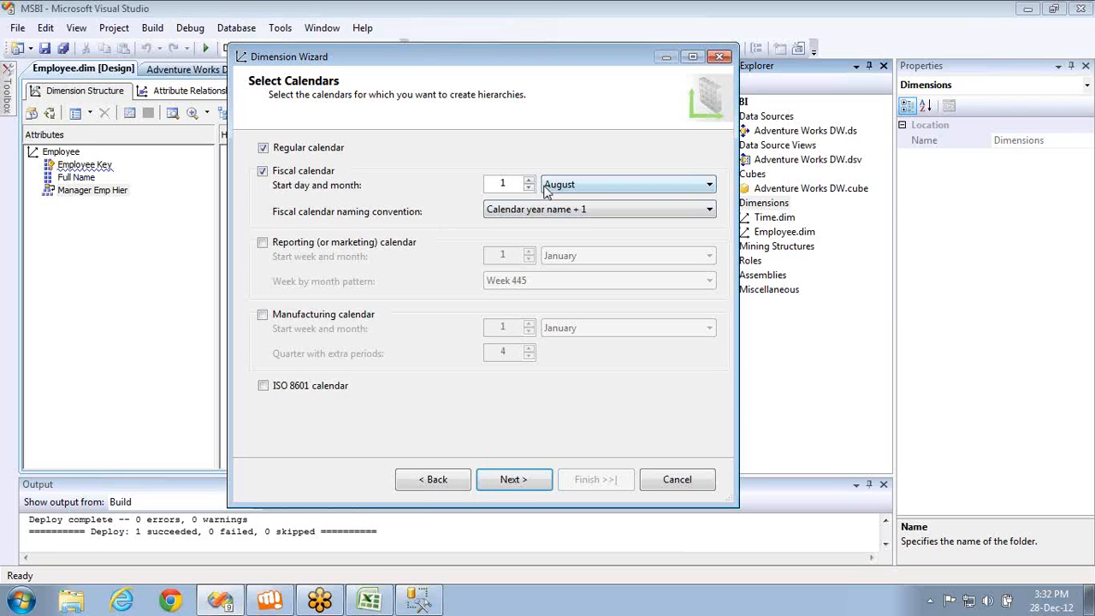
pyautogui.click(500, 483)
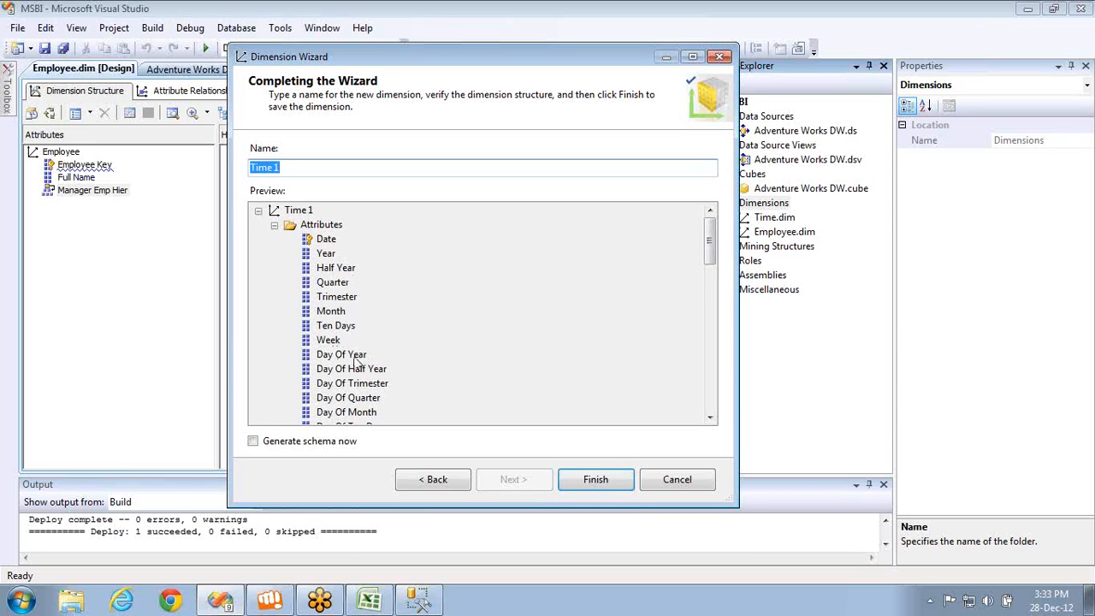
# Review the new time dimension's attributes and hierarchies in the preview, and finish the wizard without generating the schema now
pyautogui.moveTo(713, 267); pyautogui.dragTo(712, 336)
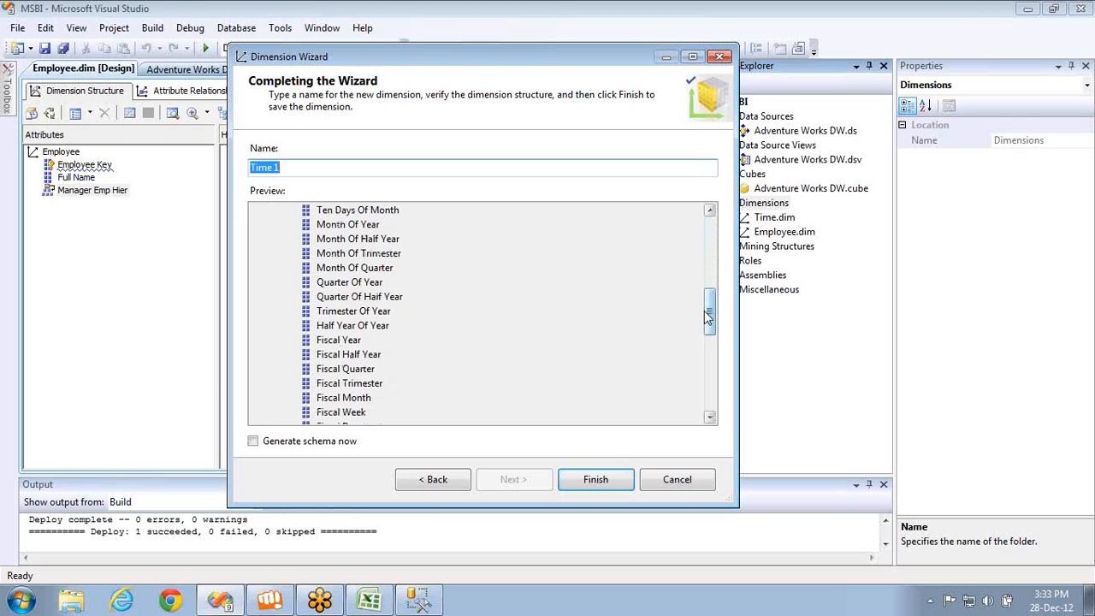
pyautogui.moveTo(708, 318); pyautogui.dragTo(710, 405)
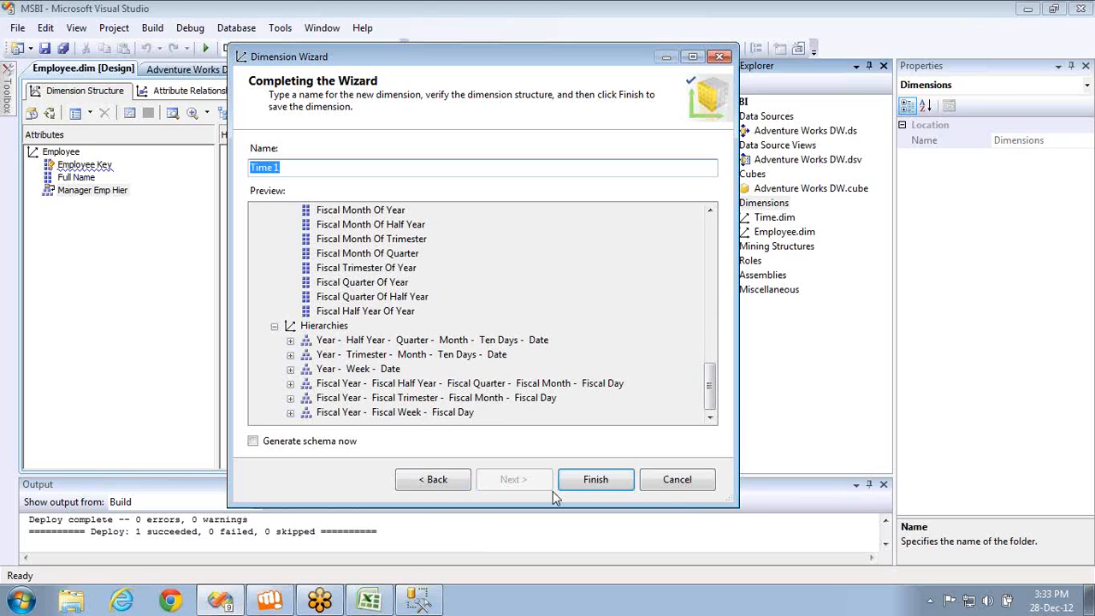
pyautogui.click(583, 486)
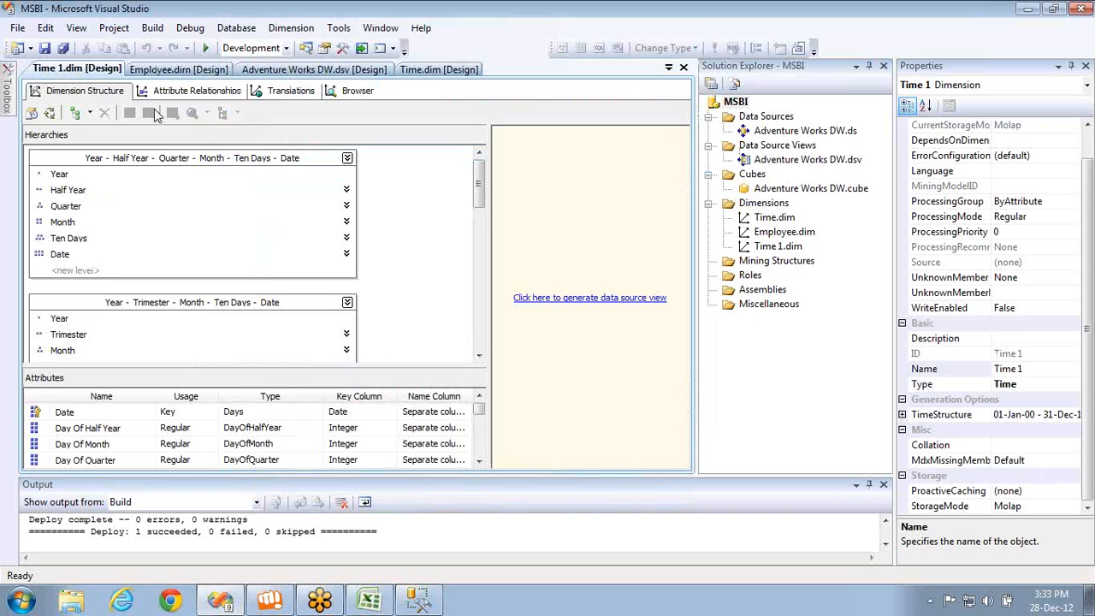
# Change the Time 1 dimension's attribute display to the Tree view
pyautogui.click(89, 115)
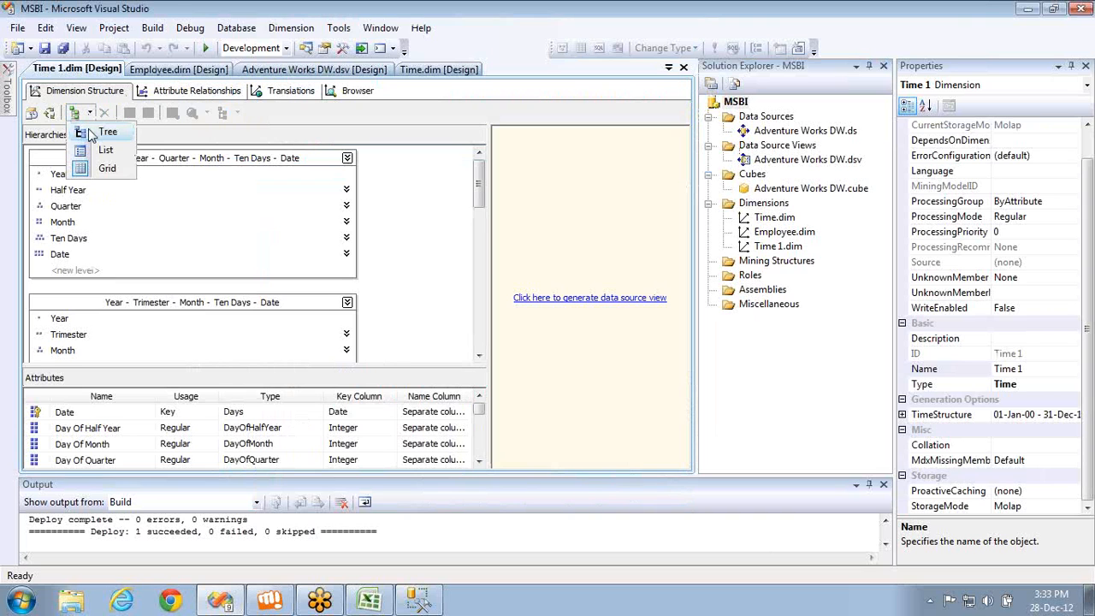
pyautogui.click(95, 133)
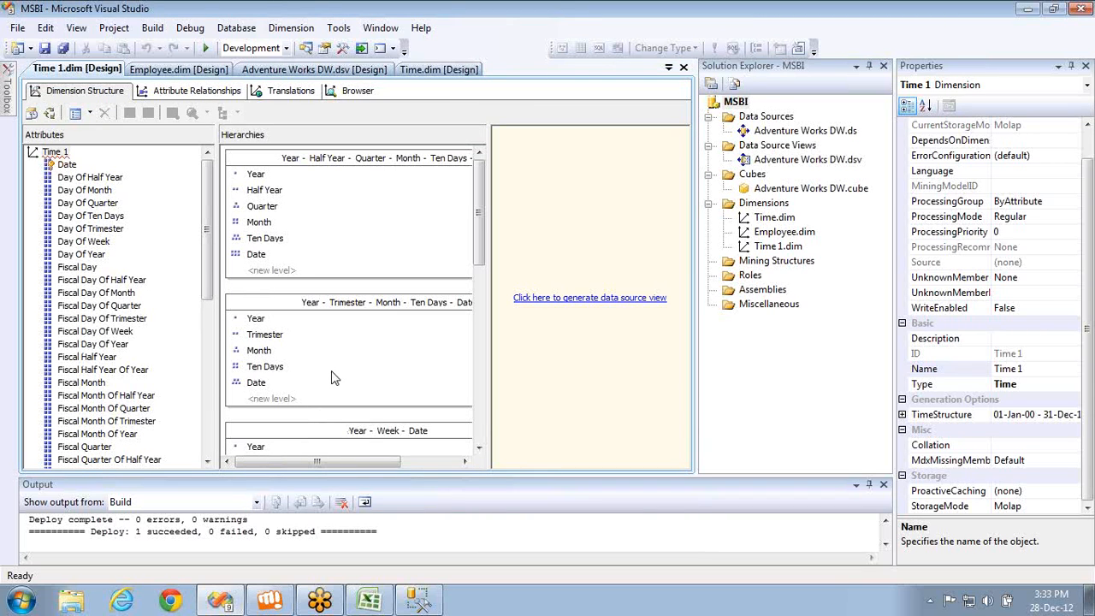
pyautogui.moveTo(60, 160)
# Switch to SQL Server Management Studio, replace DimTime with time_1 in the select query, and execute it
pyautogui.hotkey('alt', 'Tab')
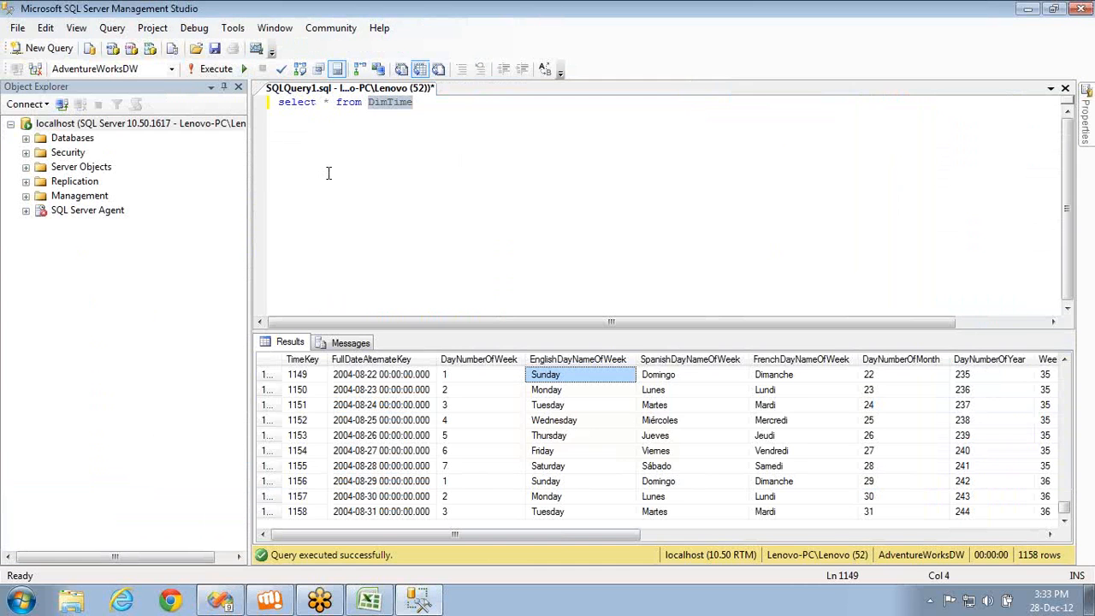
pyautogui.doubleClick(402, 107)
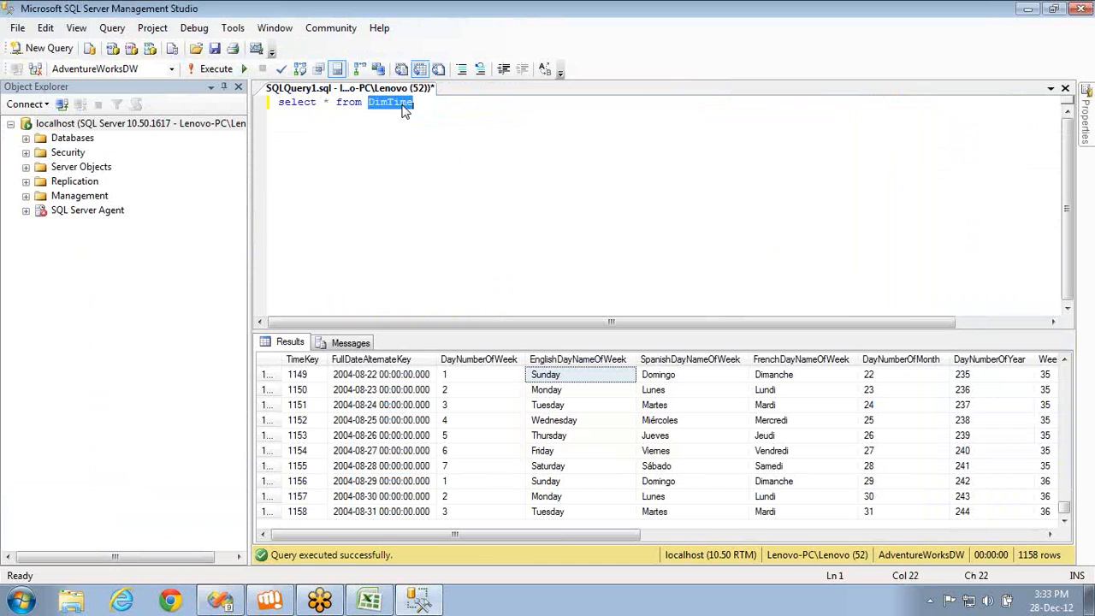
pyautogui.write('time_1')
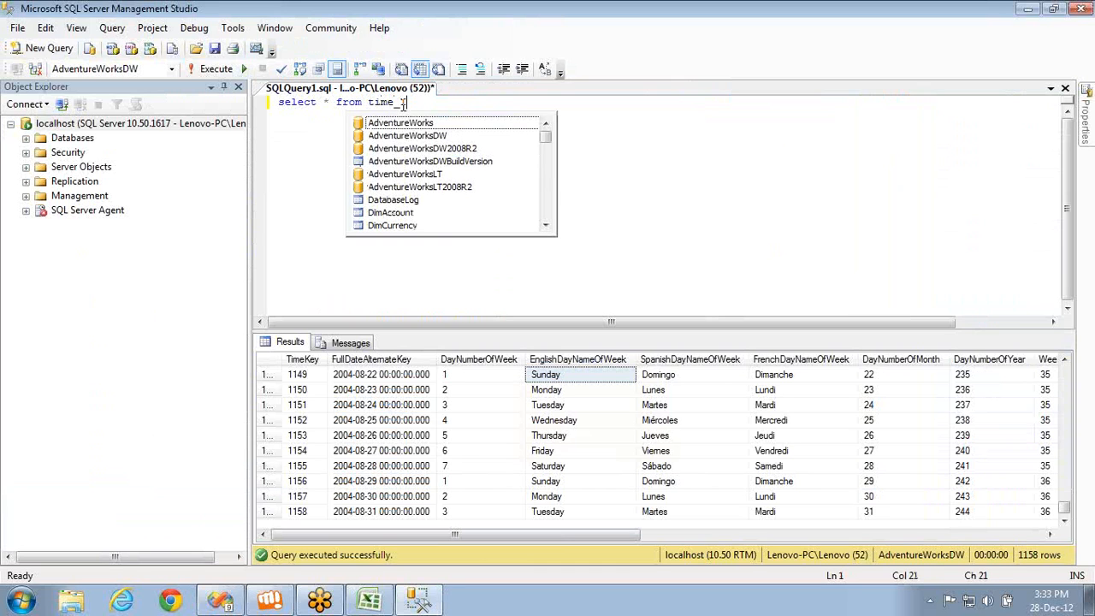
pyautogui.press('F5')
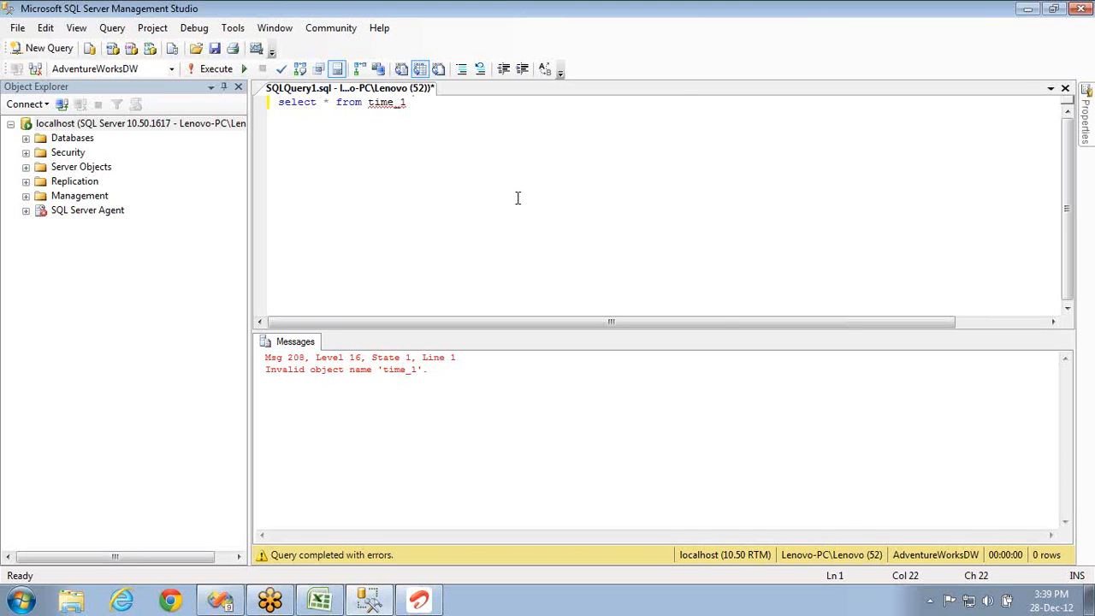
# Switch back to Visual Studio and examine the Time 1 dimension's attributes and its hierarchy from Year down to Date
pyautogui.hotkey('alt', 'Tab')
pyautogui.hotkey('alt', 'Tab')
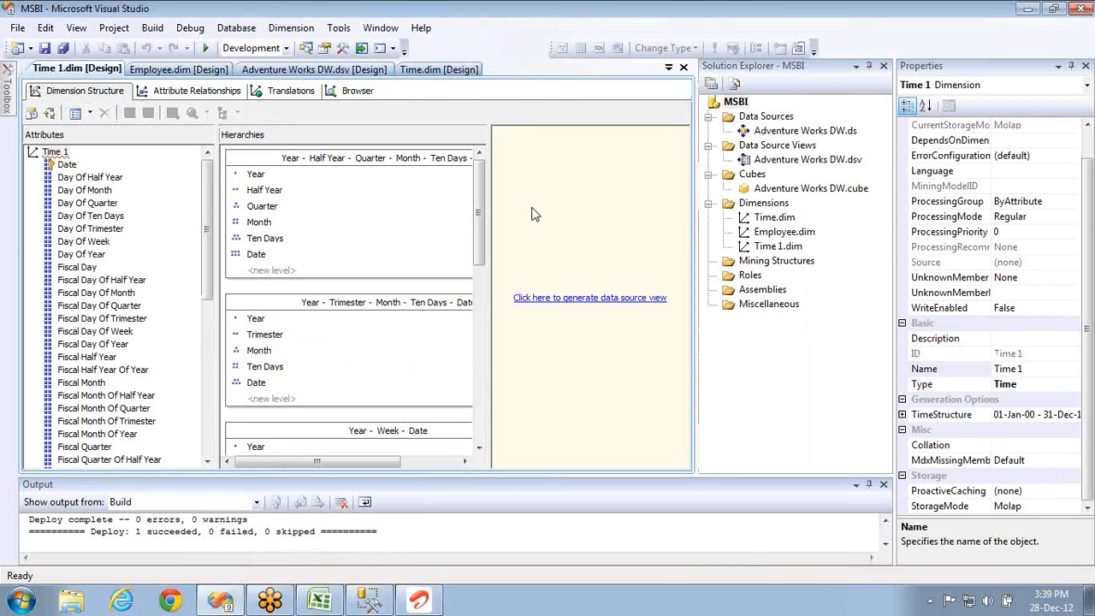
pyautogui.click(82, 178)
pyautogui.press('Down')
pyautogui.press('Down')
pyautogui.press('Down')
pyautogui.press('Down')
pyautogui.press('Down')
pyautogui.press('Down')
pyautogui.press('Down')
pyautogui.press('Down')
pyautogui.press('Down')
pyautogui.press('Down')
pyautogui.press('Down')
pyautogui.press('Down')
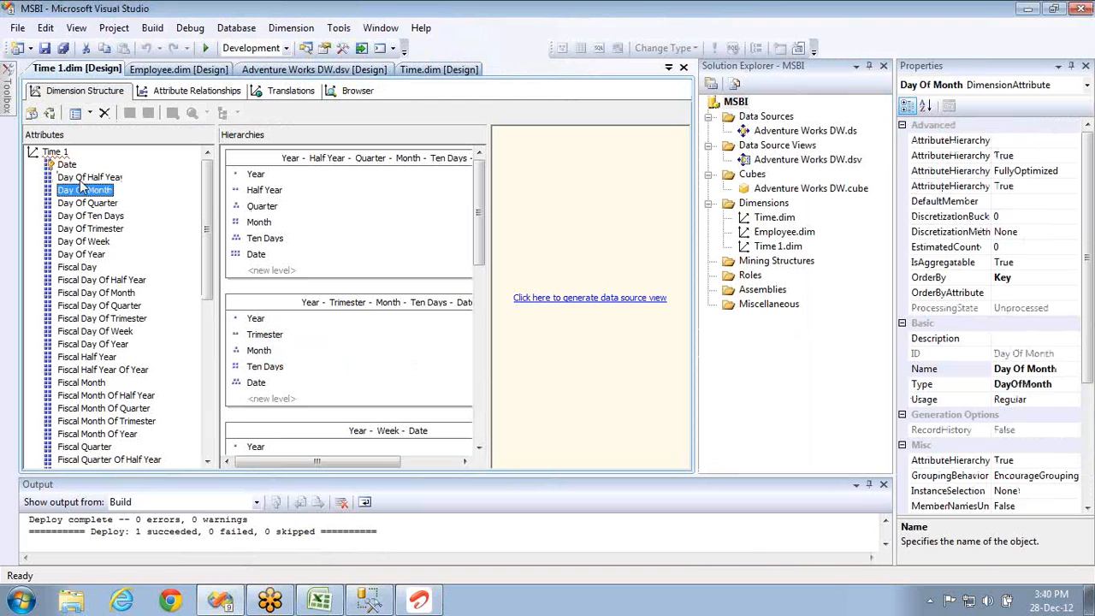
pyautogui.click(324, 160)
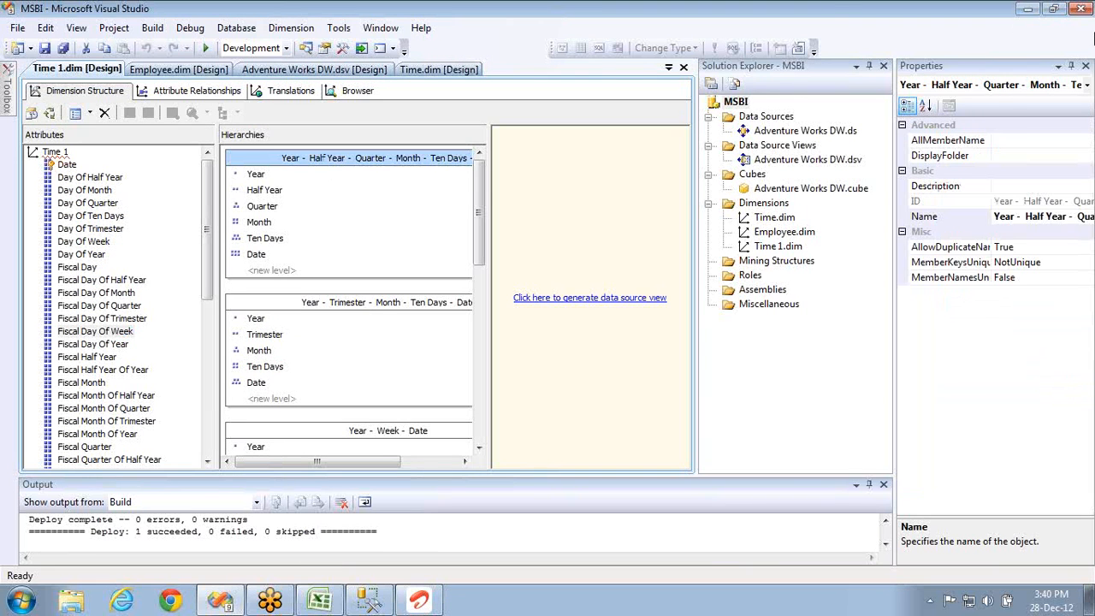
pyautogui.click(1085, 44)
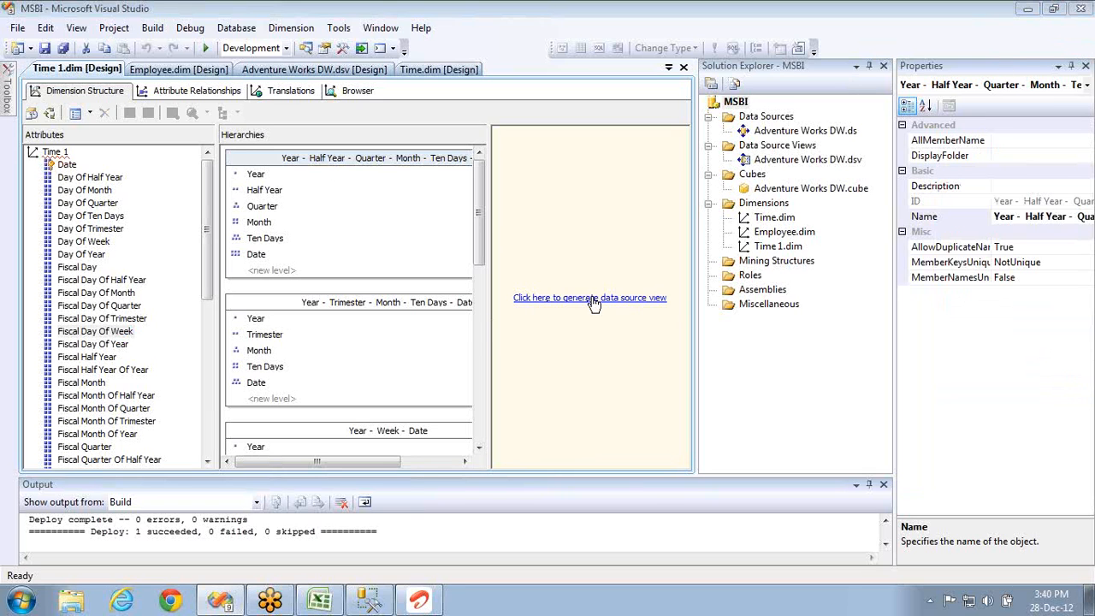
# Start generating the data source view for Time 1, targeting the existing Adventure Works DW data source view, and continue to the schema options
pyautogui.click(620, 305)
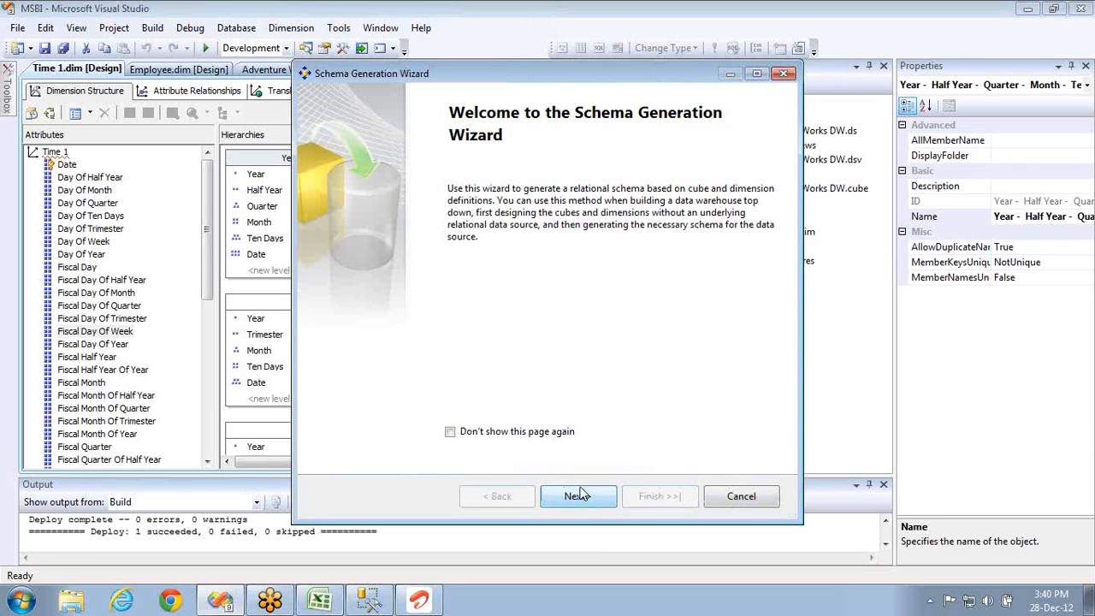
pyautogui.click(580, 497)
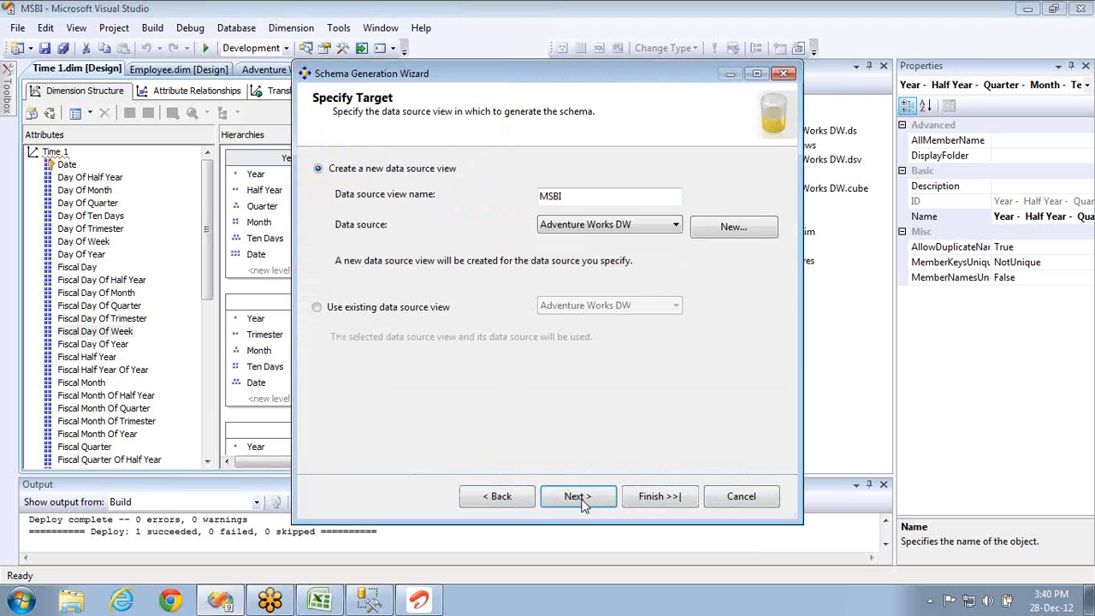
pyautogui.click(584, 195)
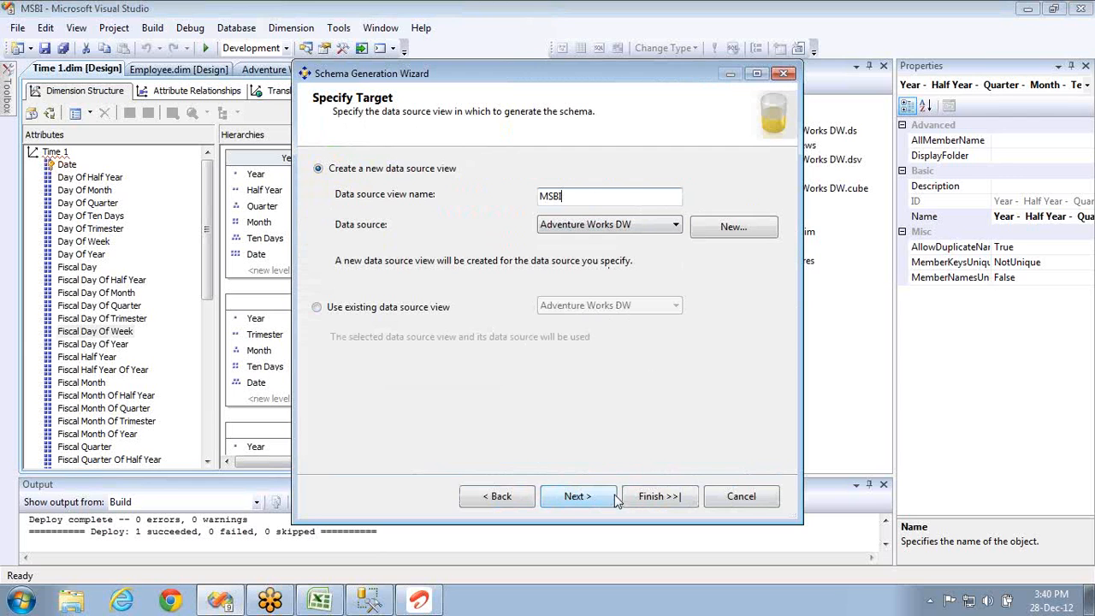
pyautogui.click(585, 500)
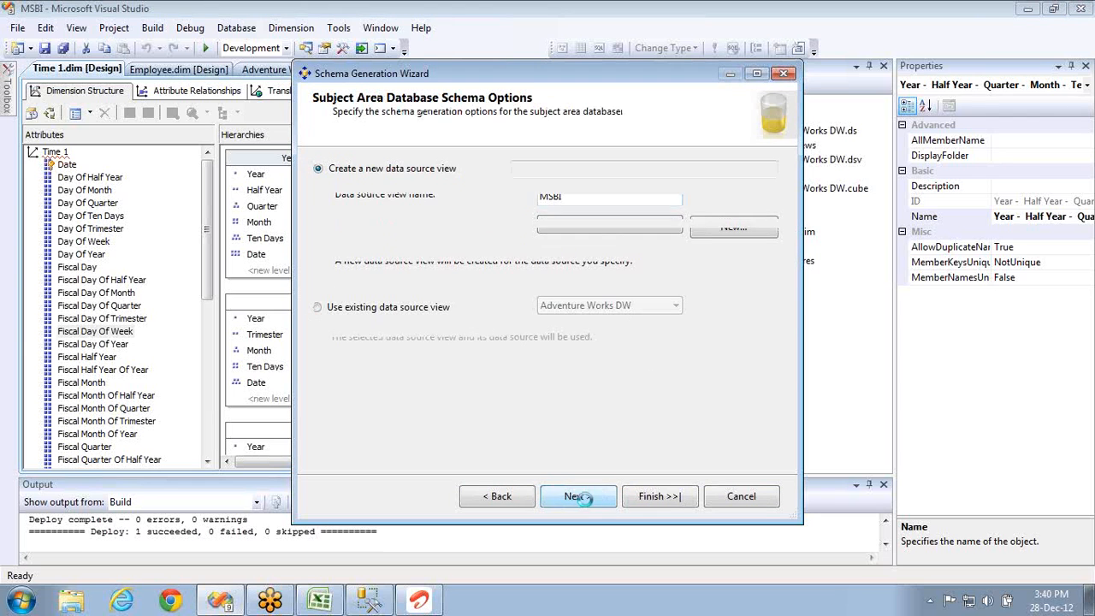
pyautogui.click(499, 496)
pyautogui.click(405, 313)
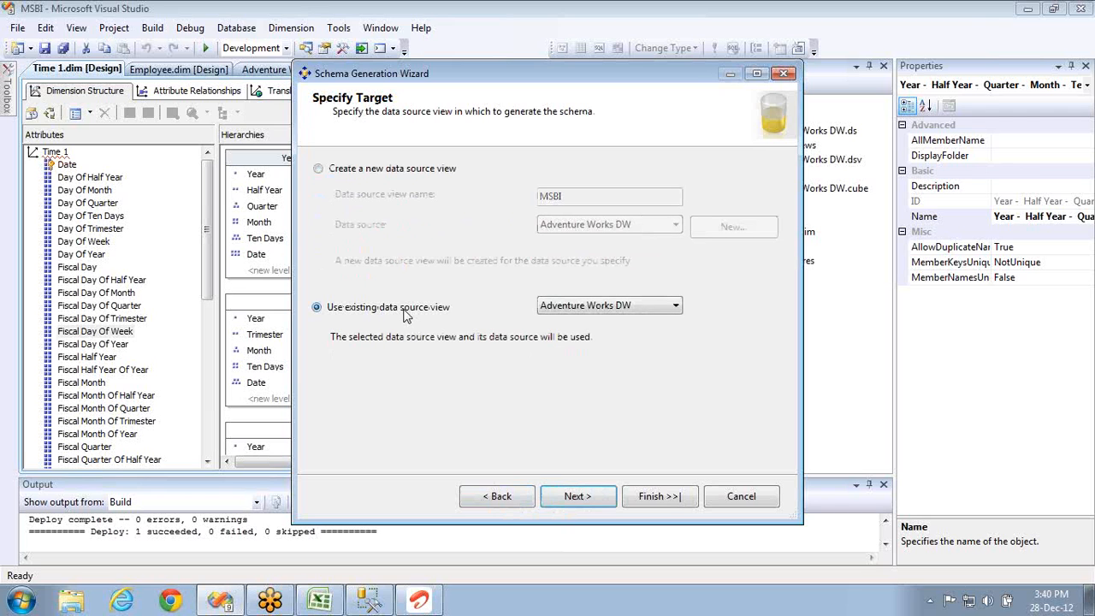
pyautogui.click(596, 497)
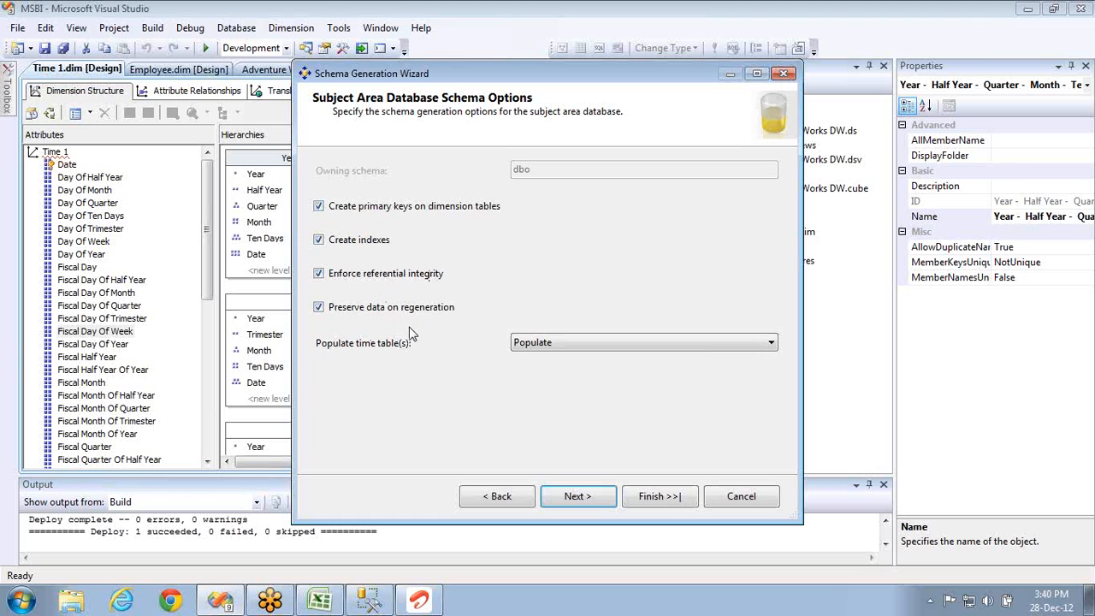
# Keep the default schema options and naming conventions, then generate the schema and close the progress report
pyautogui.click(595, 503)
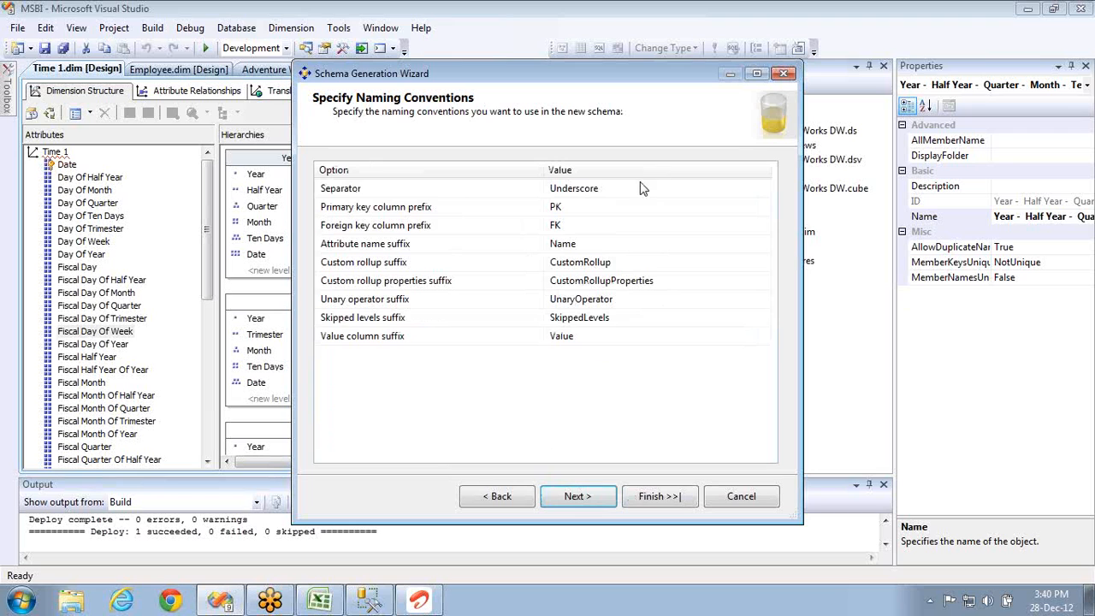
pyautogui.click(565, 211)
pyautogui.click(567, 224)
pyautogui.click(585, 242)
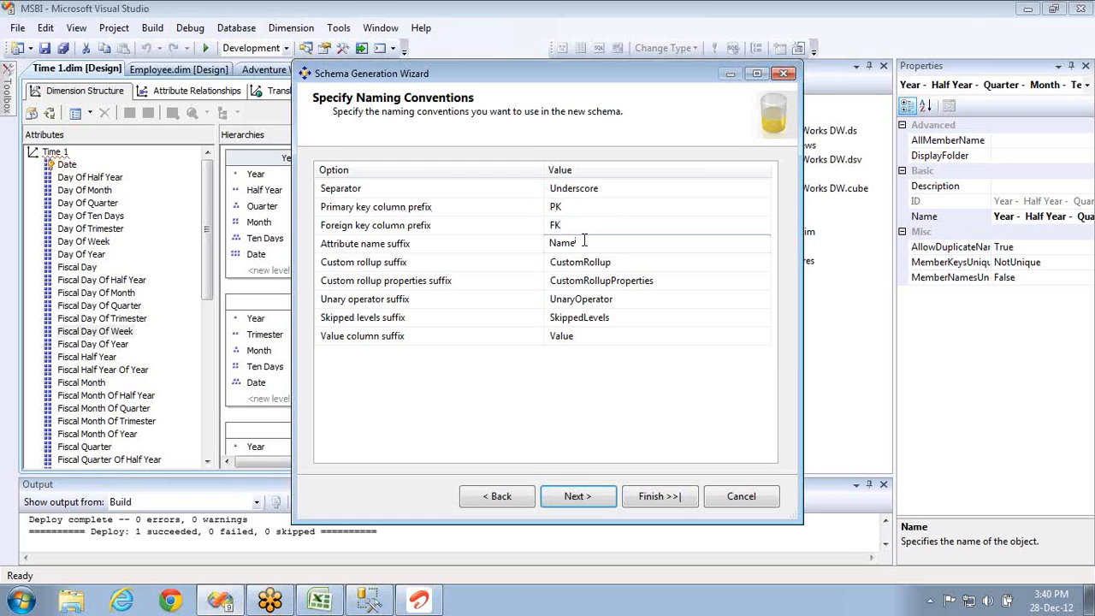
pyautogui.click(565, 495)
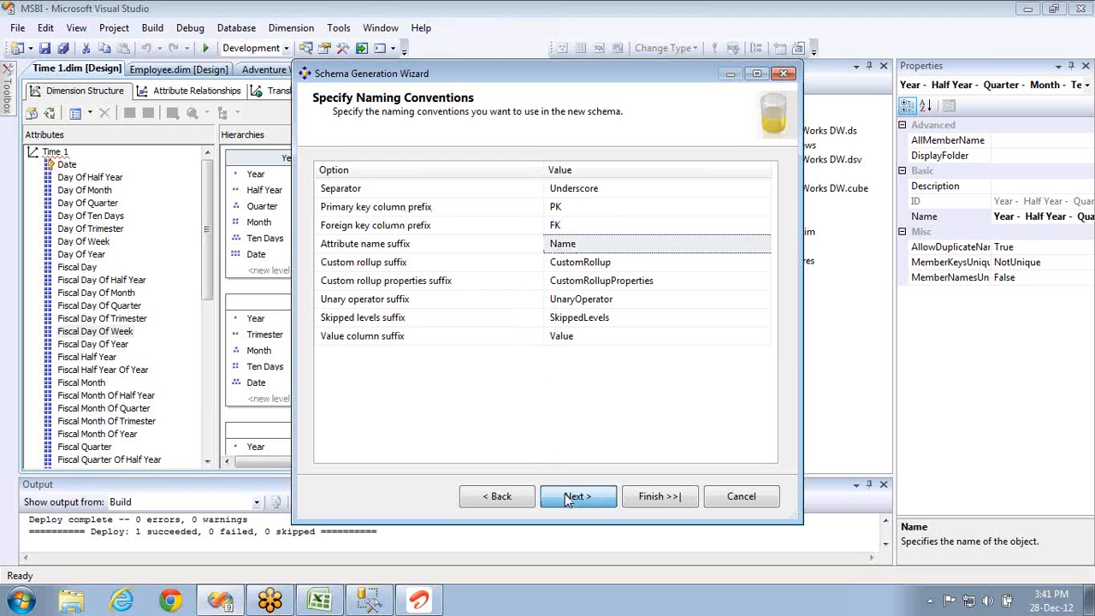
pyautogui.click(660, 497)
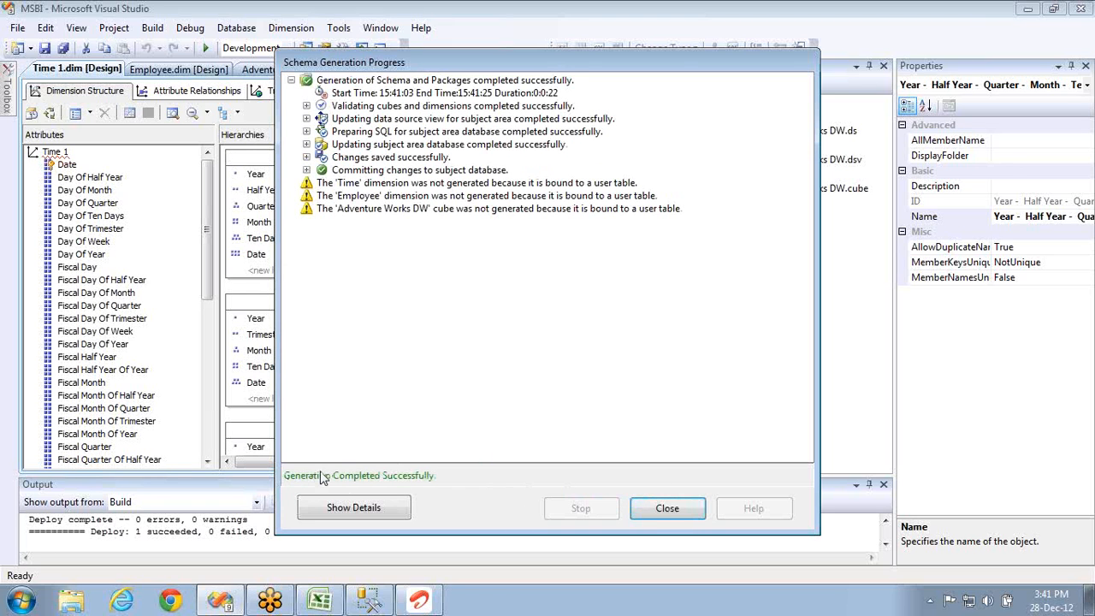
pyautogui.click(659, 508)
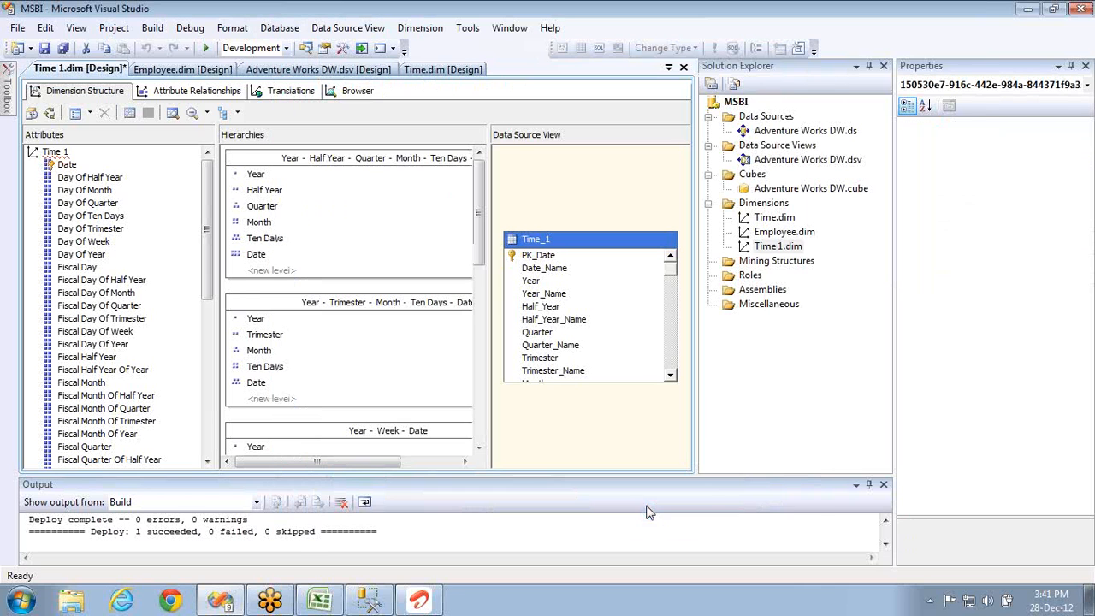
# Open the Adventure Works DW data source view and examine the columns of the generated Time_1 table, including PK_Date
pyautogui.click(547, 248)
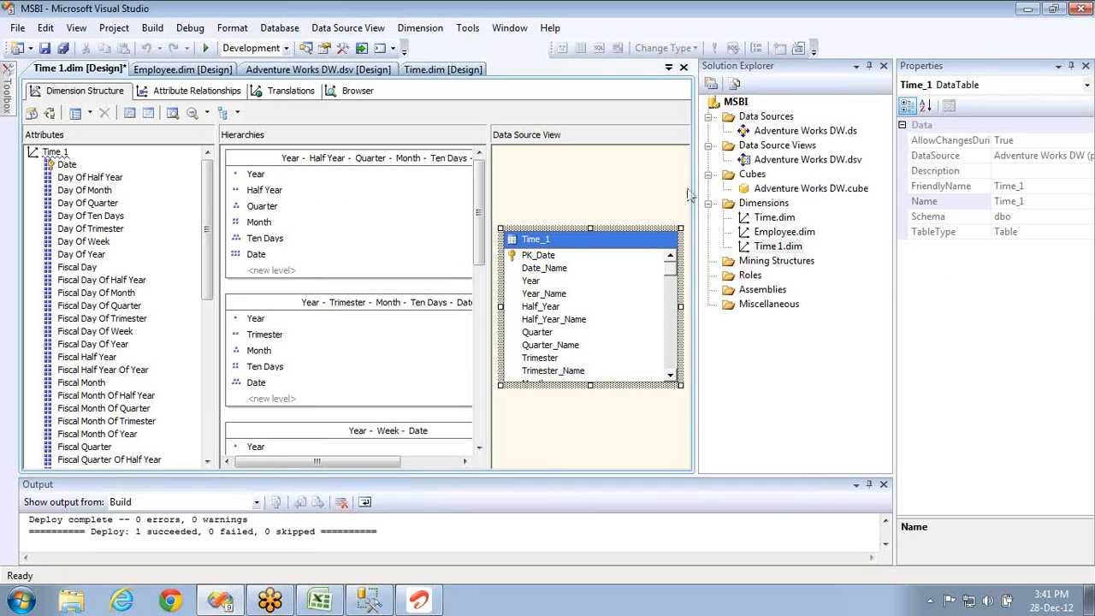
pyautogui.doubleClick(792, 163)
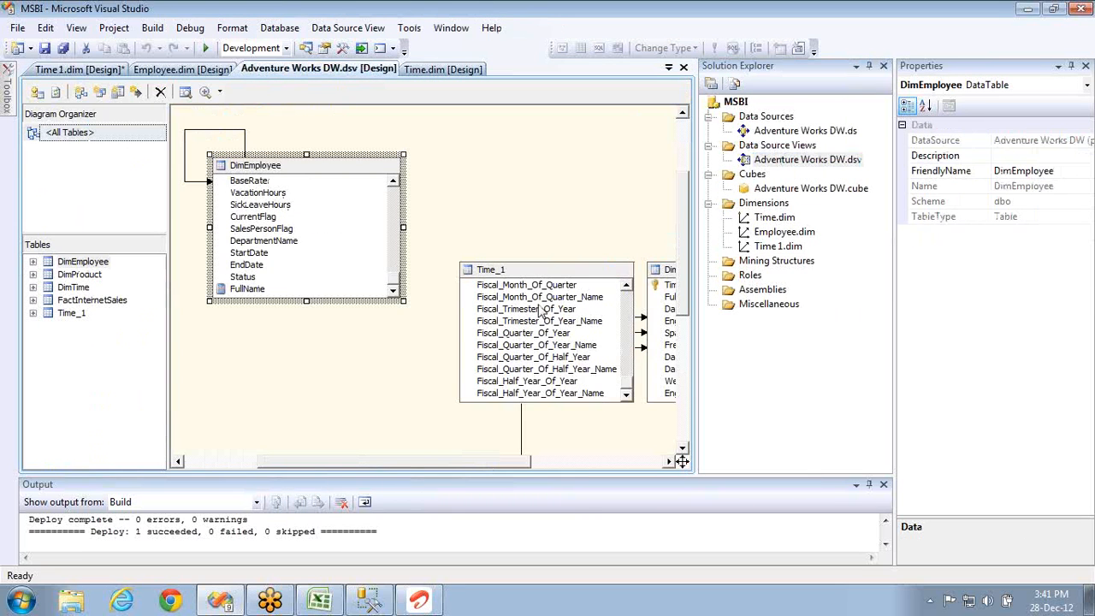
pyautogui.click(518, 271)
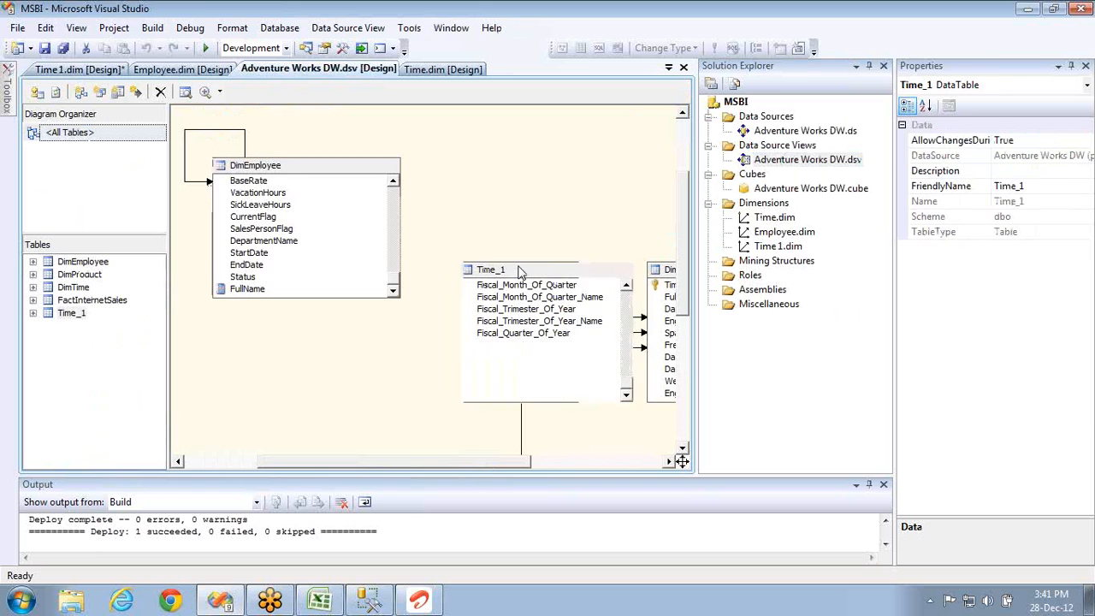
pyautogui.click(615, 299)
pyautogui.scroll(-10, 627, 301)
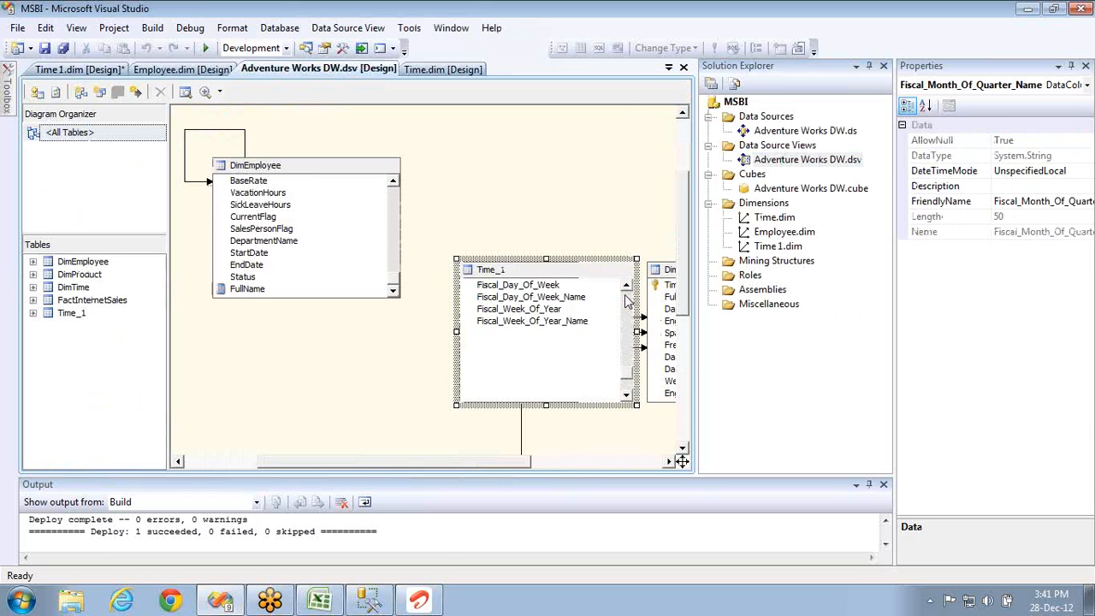
pyautogui.scroll(10, 627, 301)
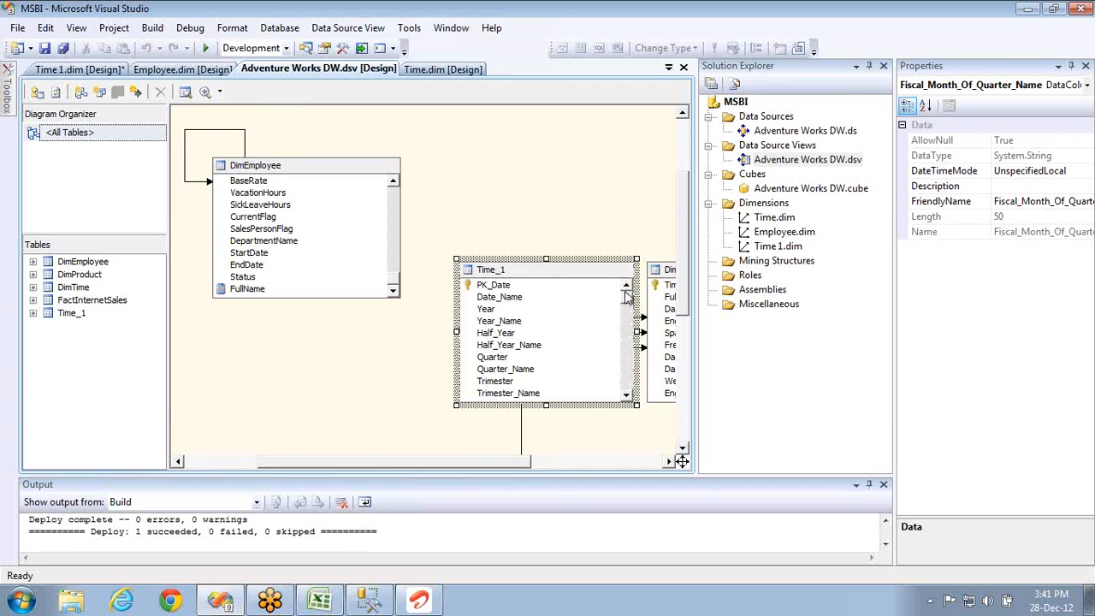
pyautogui.click(504, 289)
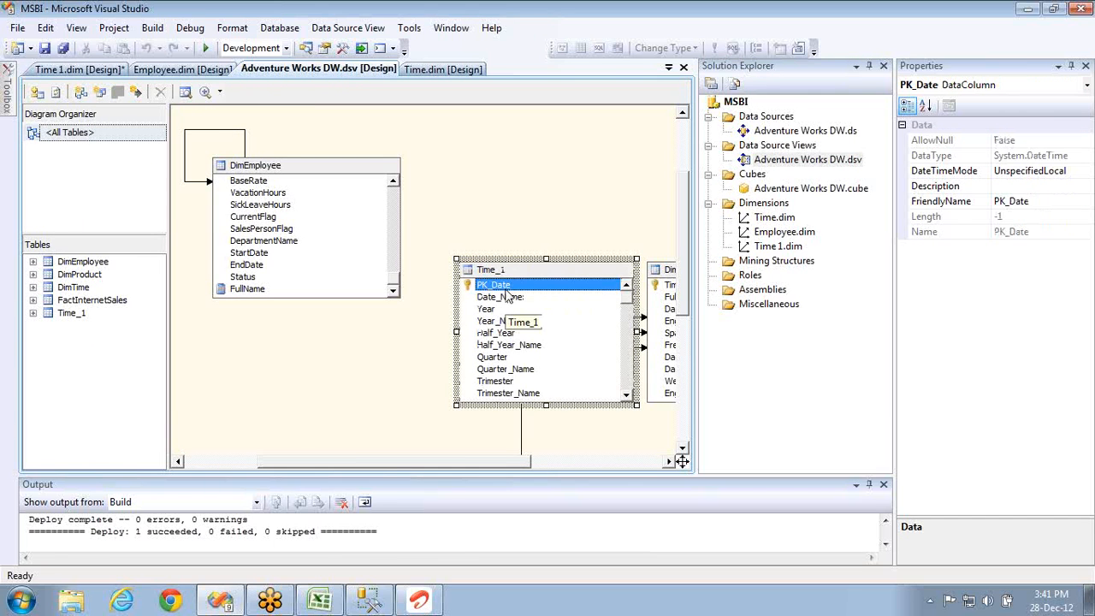
# Switch to SQL Server Management Studio, rerun the time_1 query, and look through its columns up to the fiscal ones
pyautogui.hotkey('alt', 'Tab')
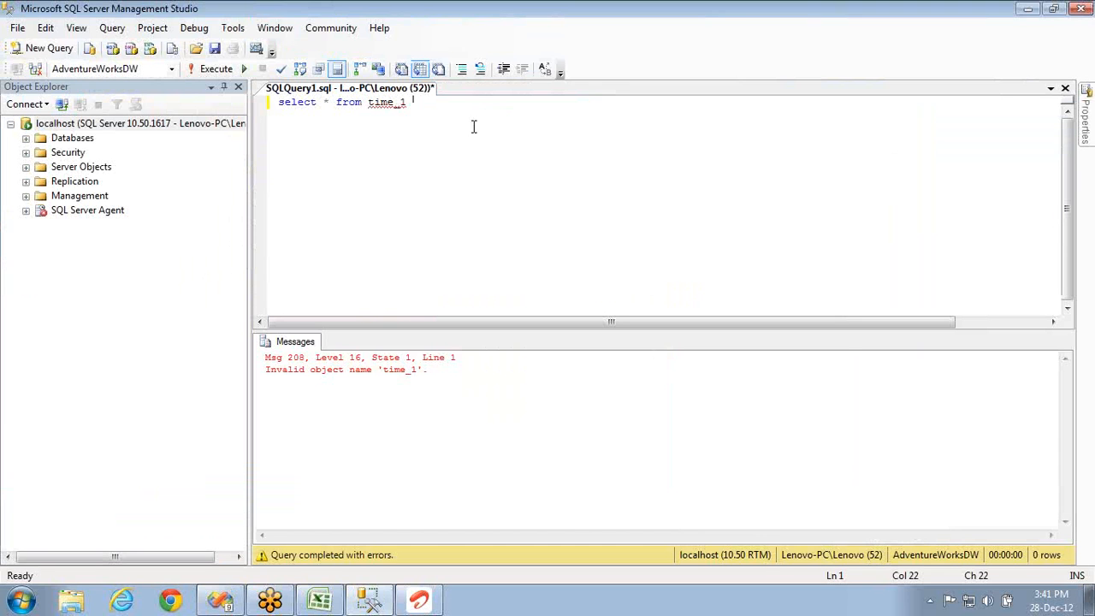
pyautogui.press('F5')
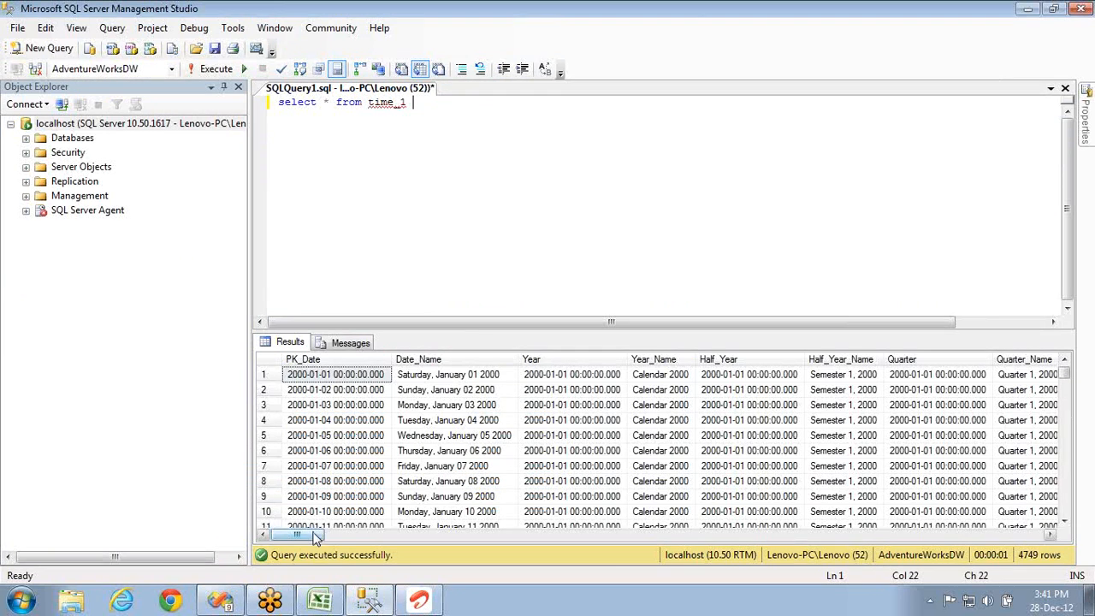
pyautogui.moveTo(316, 536); pyautogui.dragTo(1029, 557)
# Add the query "Select * from DimTime" below the time_1 query and execute only that statement
pyautogui.hotkey('alt', 'Tab')
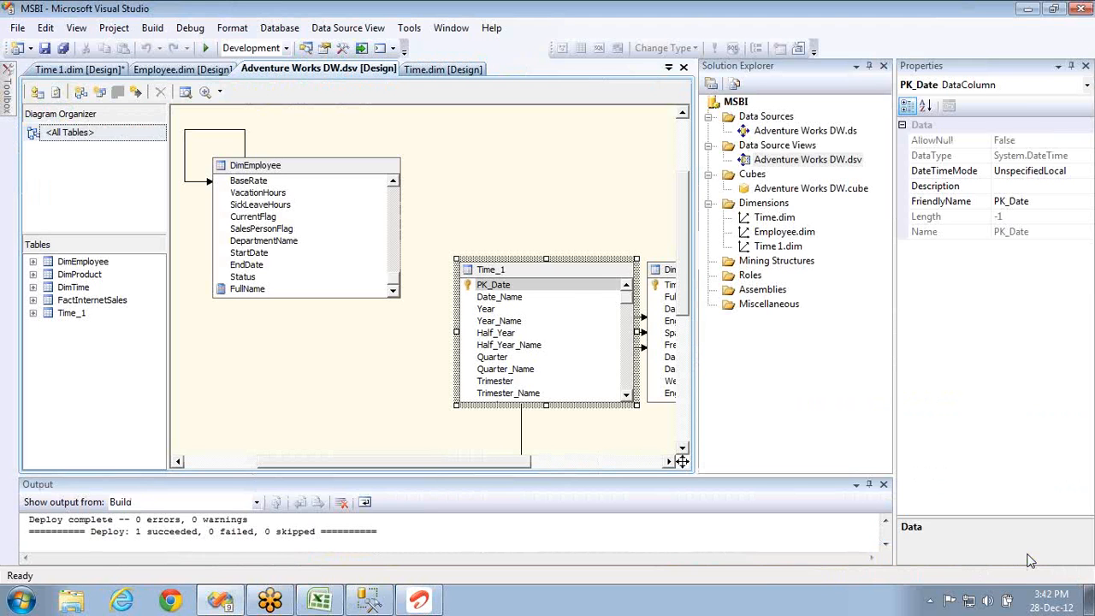
pyautogui.hotkey('alt', 'Tab')
pyautogui.press('Return')
pyautogui.press('Return')
pyautogui.write('seect *')
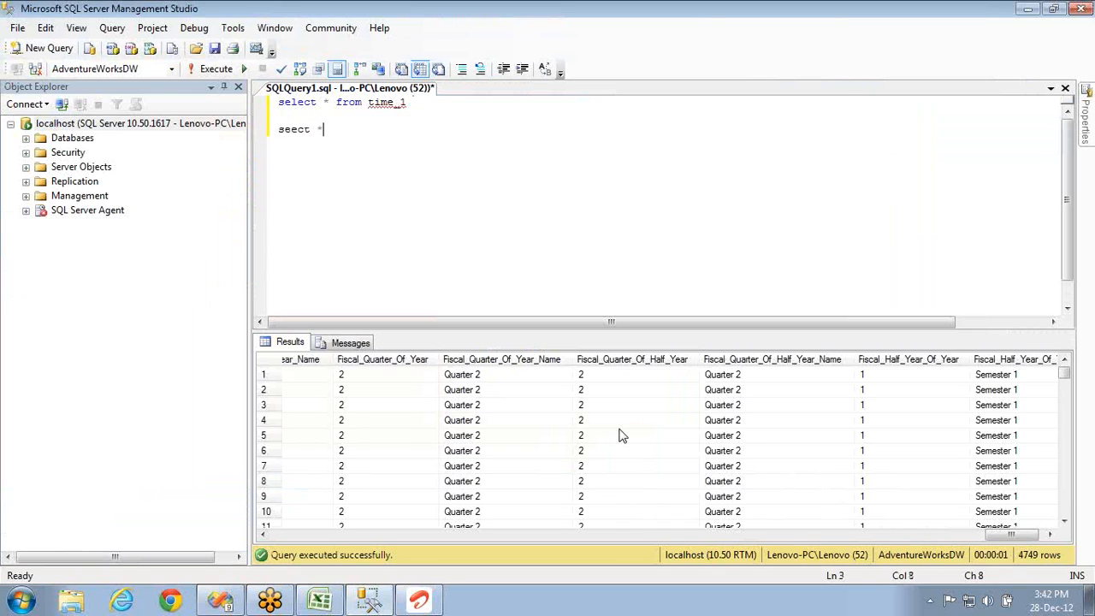
pyautogui.hotkey('shift', 'Home')
pyautogui.write('Select * from dimt')
pyautogui.press('Tab')
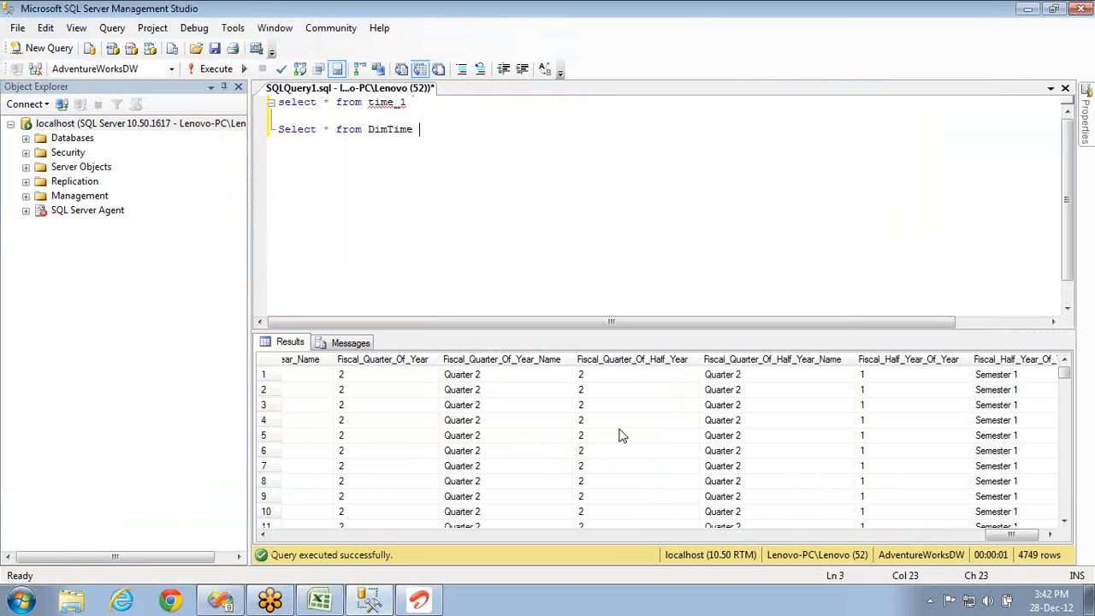
pyautogui.hotkey('shift', 'Home')
pyautogui.press('F5')
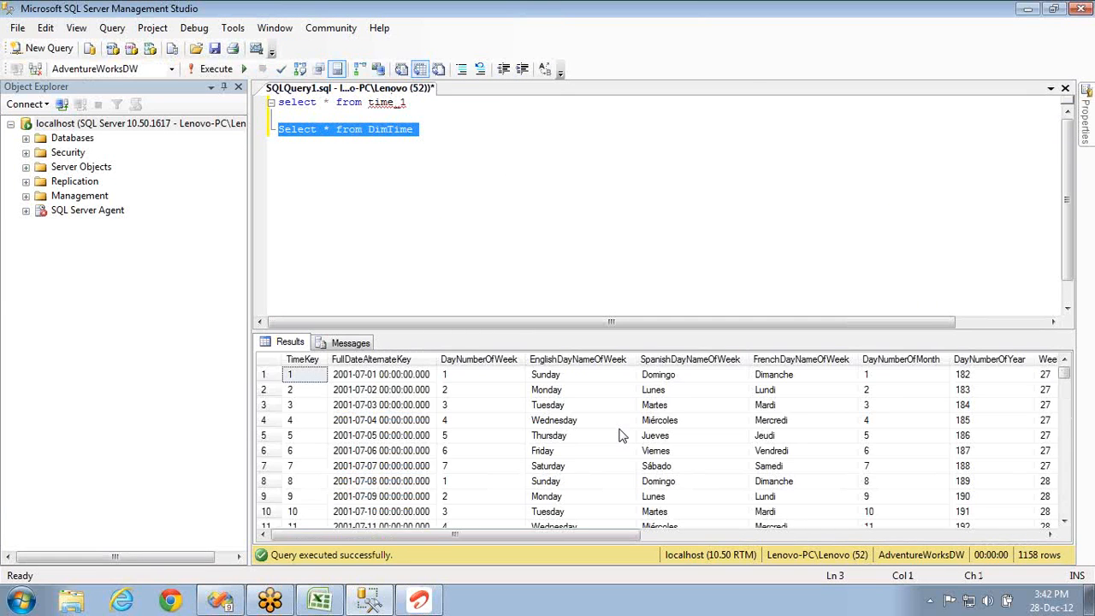
# Execute only the time_1 query again to compare its rows with DimTime
pyautogui.click(410, 101)
pyautogui.hotkey('shift', 'Home')
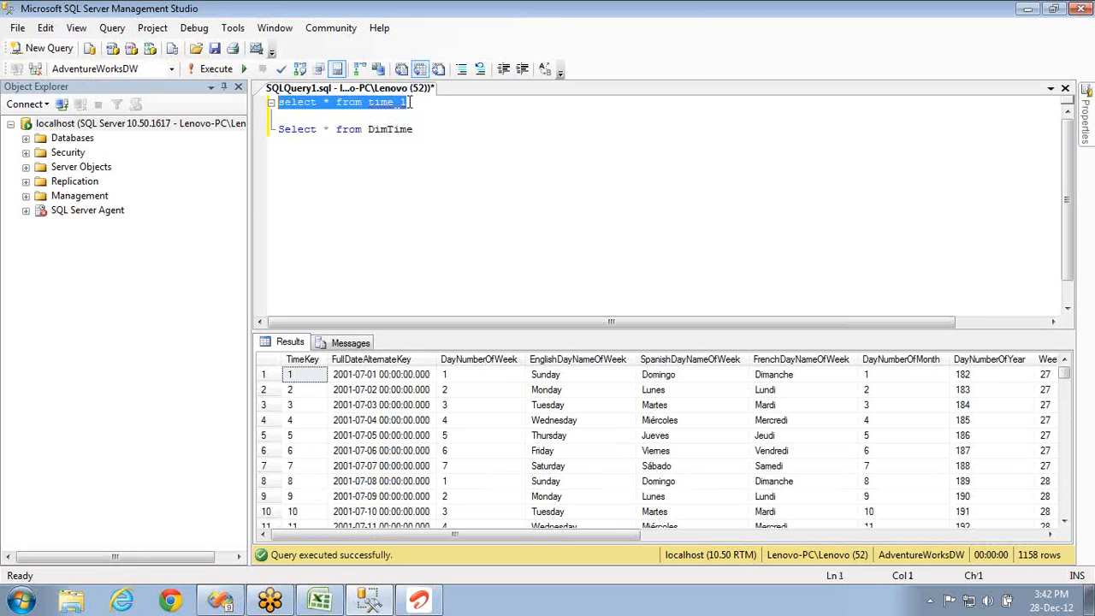
pyautogui.press('F5')
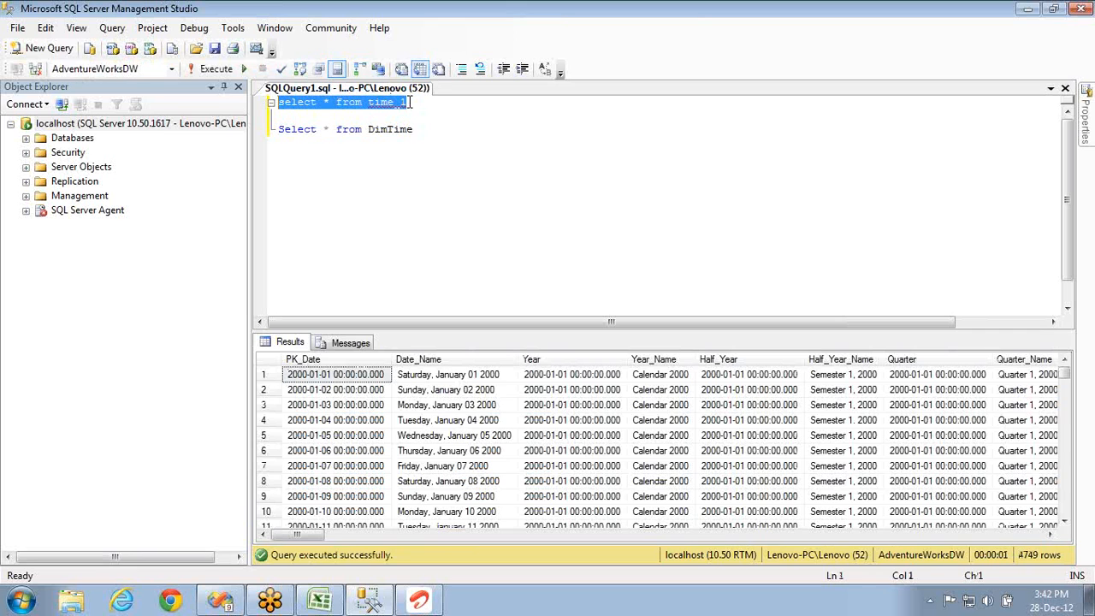
# Examine the first and last rows of the time_1 results to check the date range in PK_Date and Date_Name
pyautogui.moveTo(411, 102); pyautogui.dragTo(1068, 366)
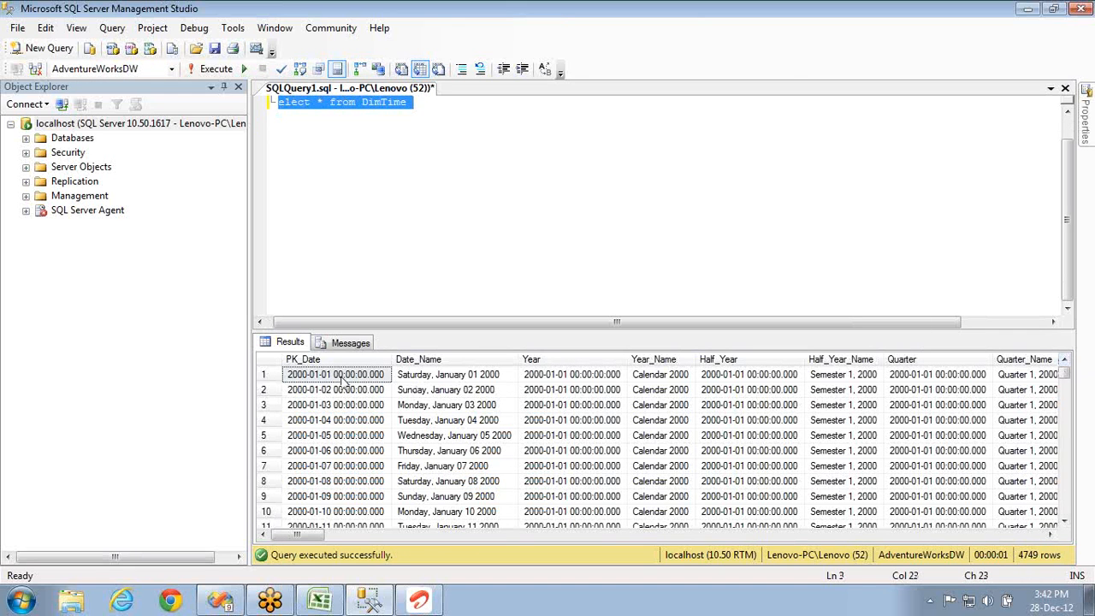
pyautogui.click(444, 381)
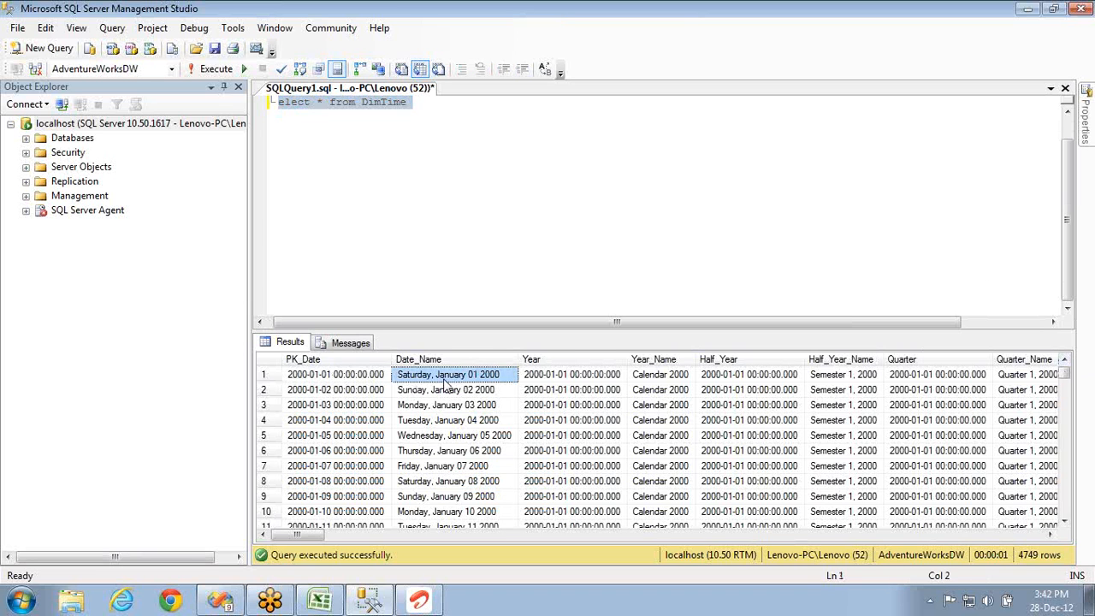
pyautogui.hotkey('ctrl', 'End')
pyautogui.press('Home')
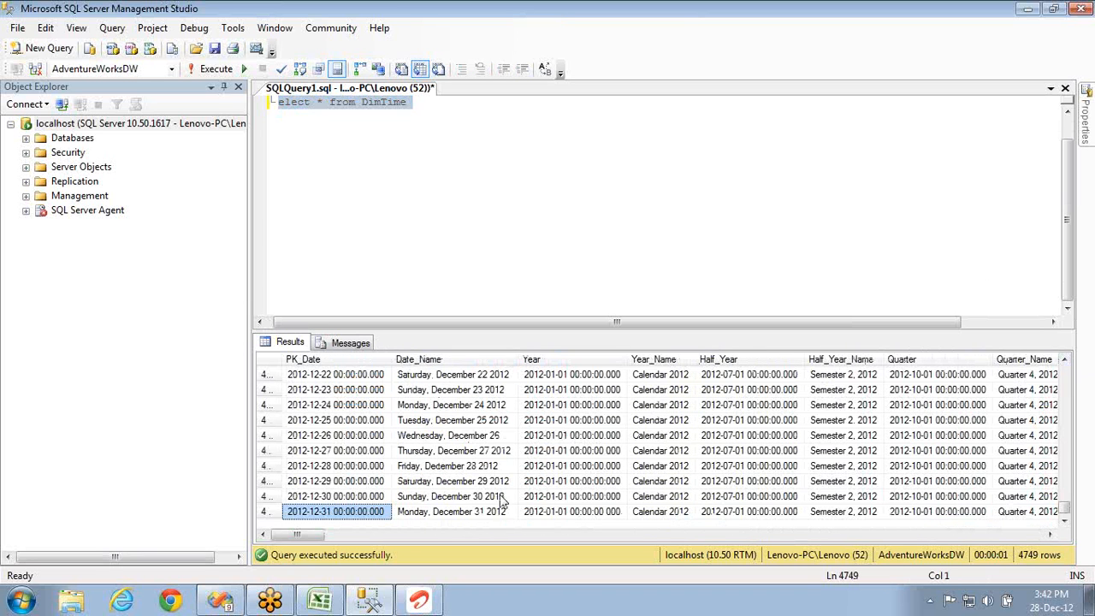
pyautogui.click(459, 517)
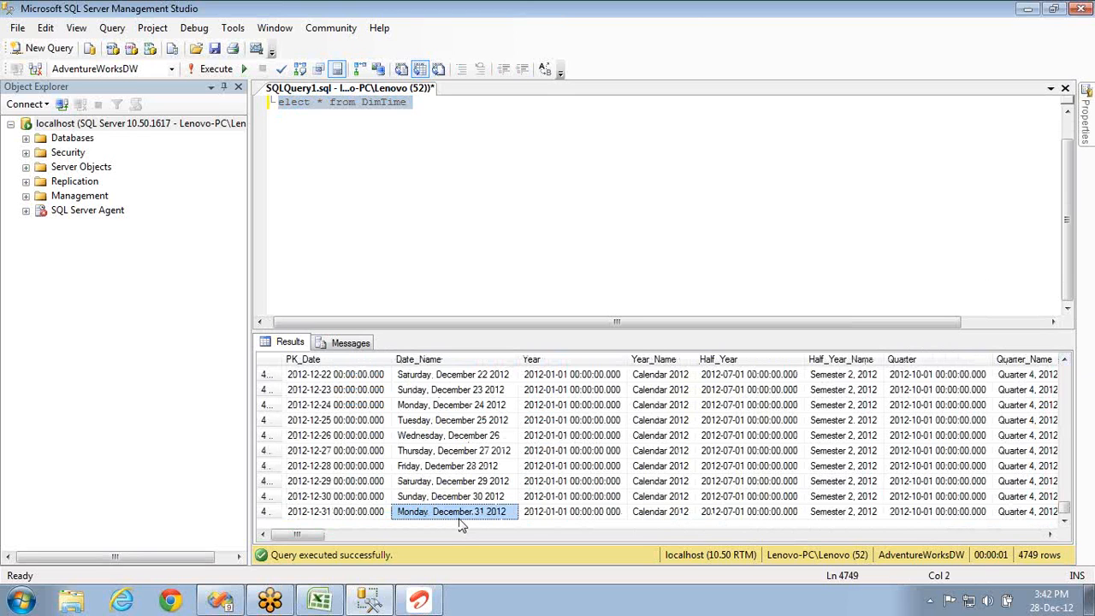
pyautogui.click(553, 216)
pyautogui.hotkey('ctrl', 'Home')
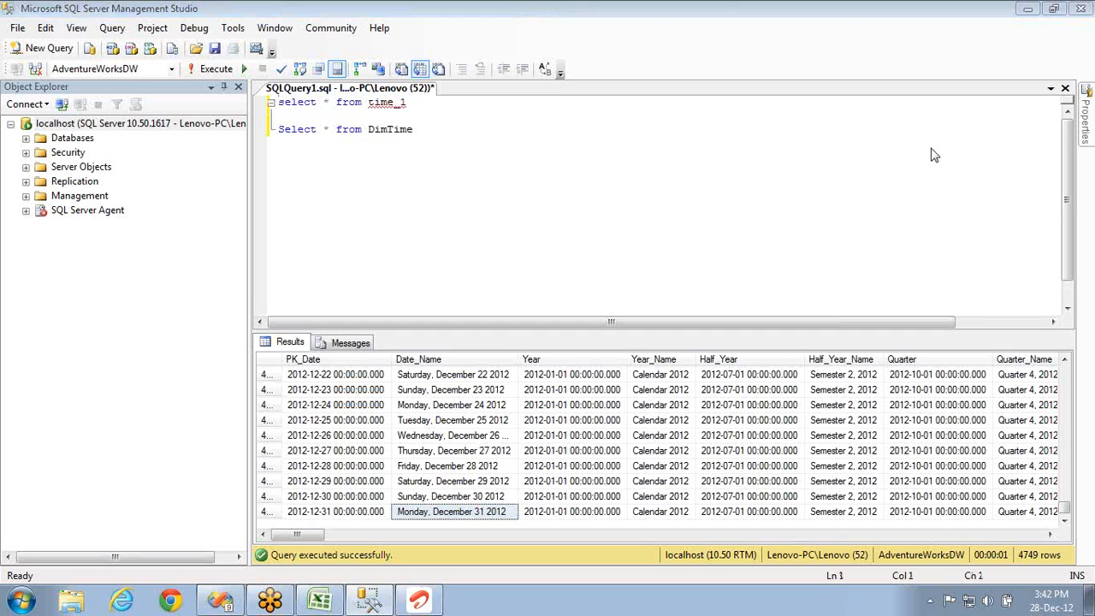
# Switch to Visual Studio, start a new dimension in the MSBI project, and choose to generate a time table in the data source
pyautogui.hotkey('alt', 'Tab')
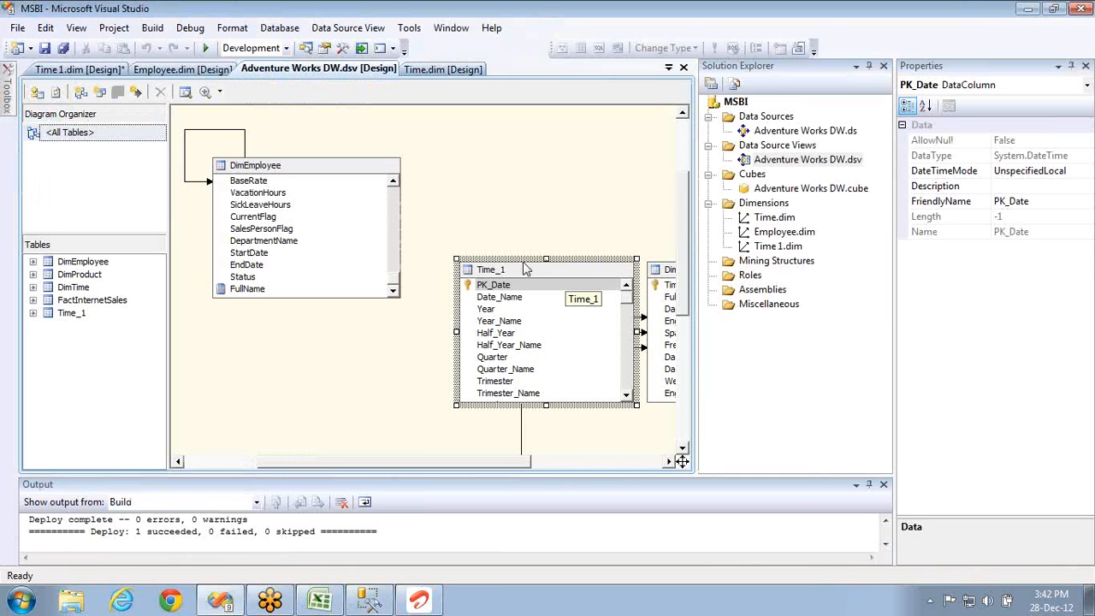
pyautogui.rightClick(768, 203)
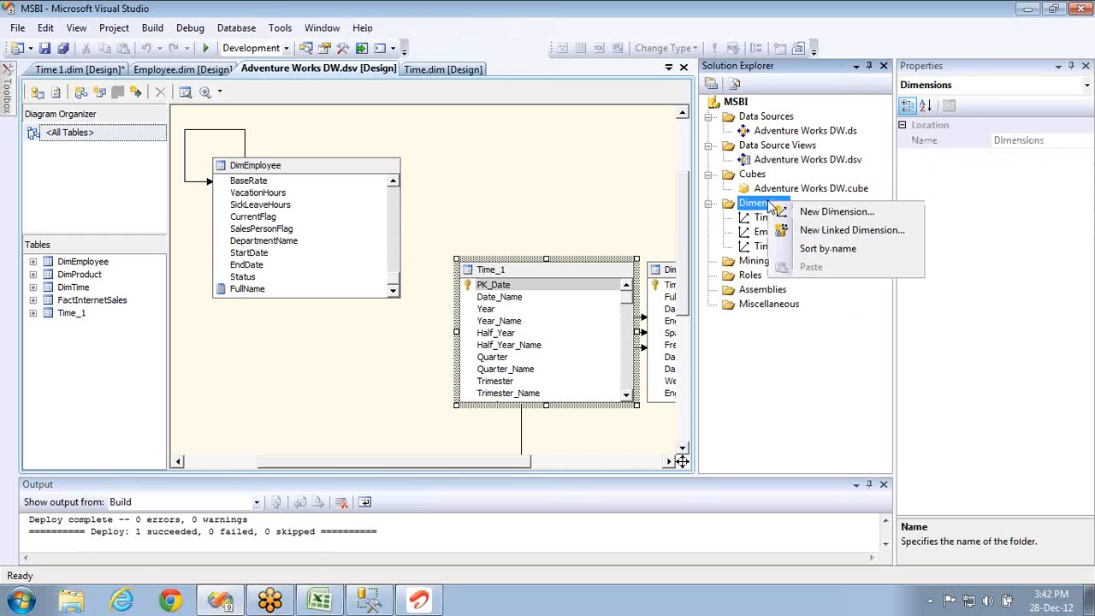
pyautogui.click(804, 219)
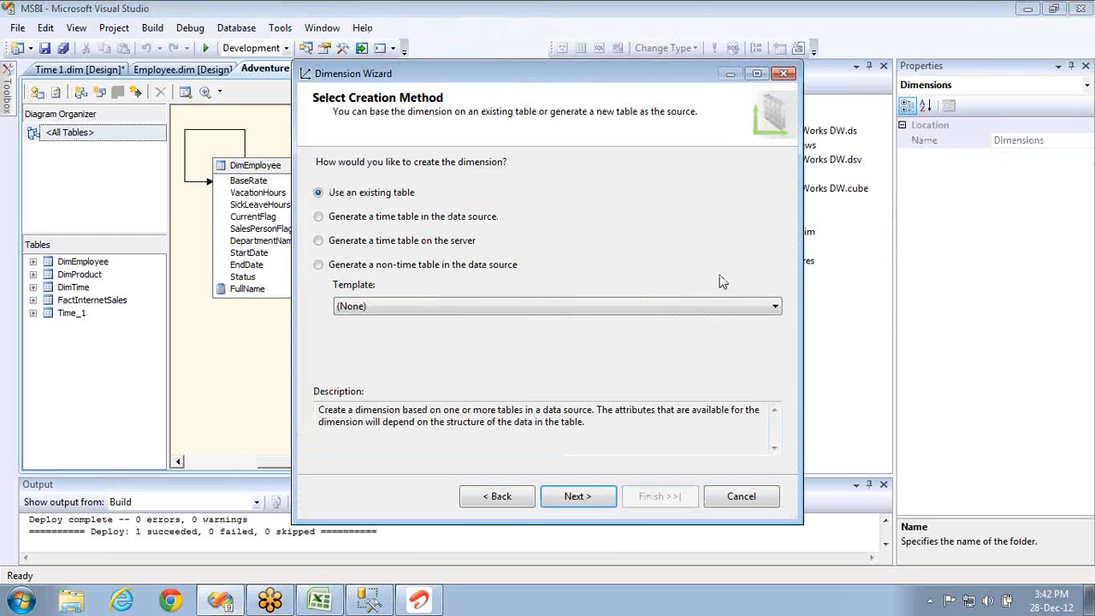
pyautogui.click(413, 219)
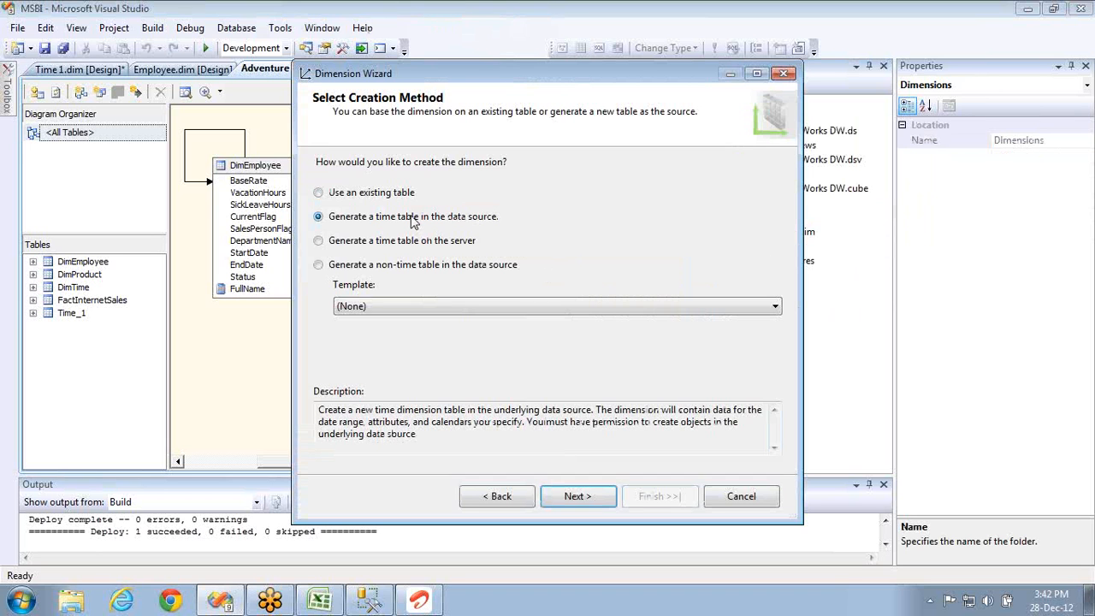
# Close the Dimension Wizard and move the Time_1 table above FactInternetSales in the data source view diagram
pyautogui.click(783, 74)
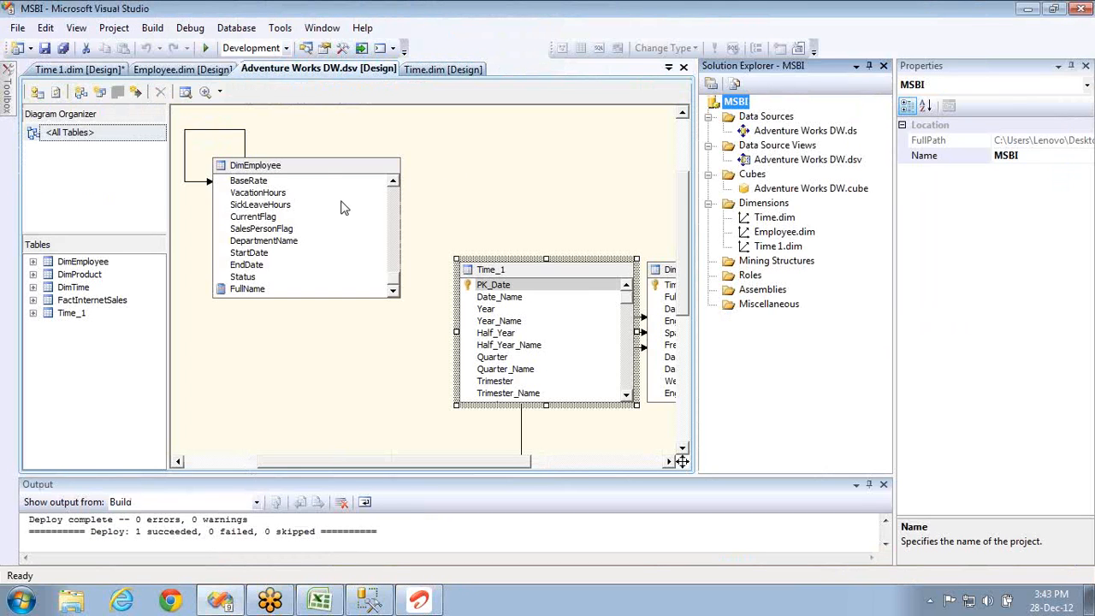
pyautogui.click(526, 271)
pyautogui.moveTo(526, 271); pyautogui.dragTo(542, 134)
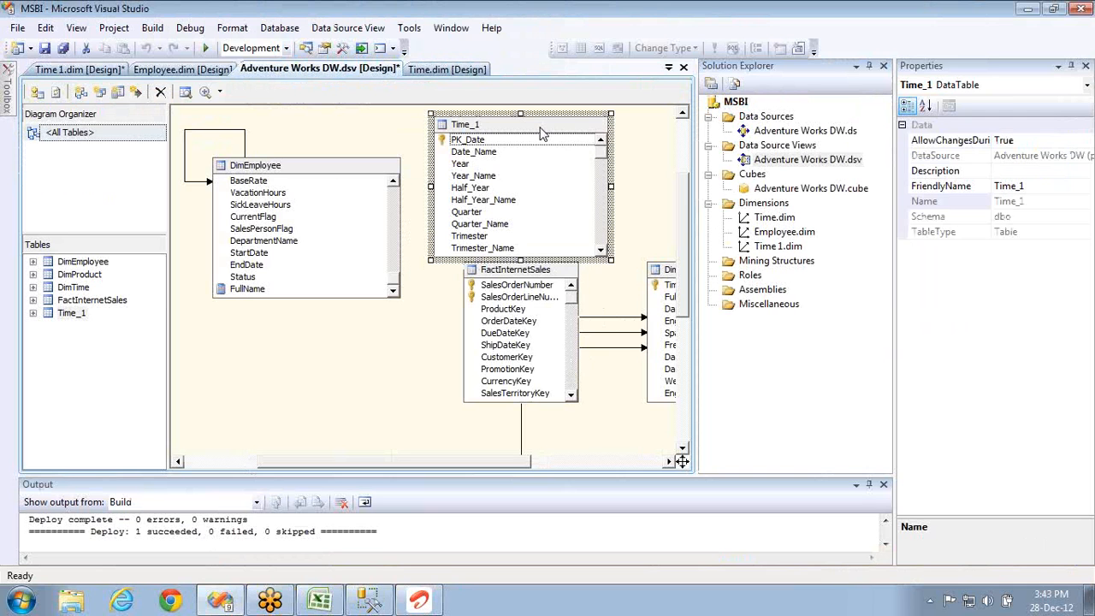
# Open the Time 1 dimension and examine its attribute relationships
pyautogui.doubleClick(776, 232)
pyautogui.doubleClick(768, 247)
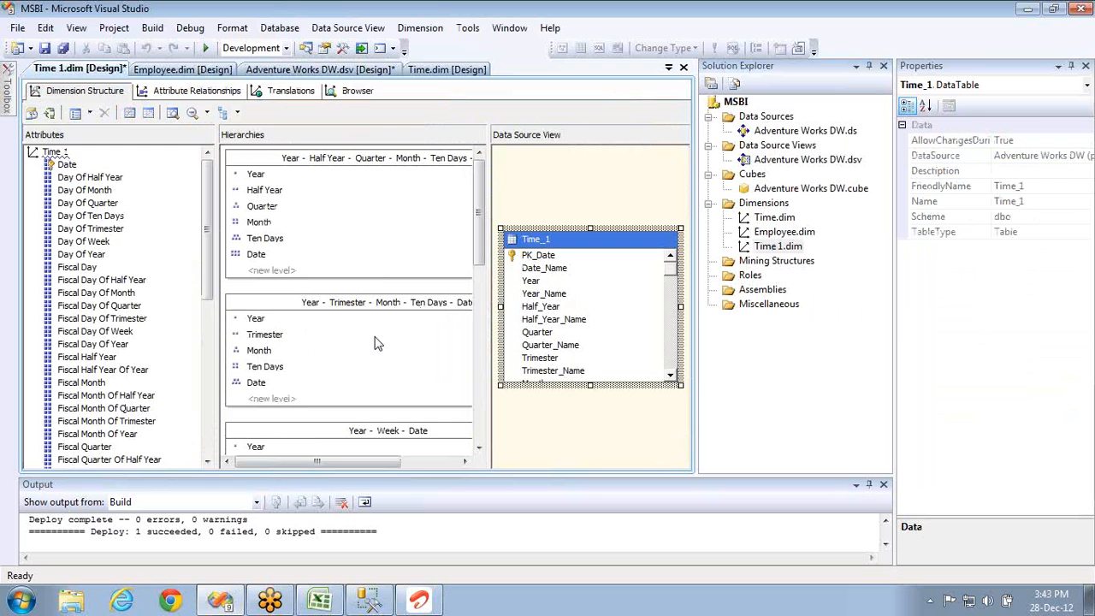
pyautogui.click(182, 94)
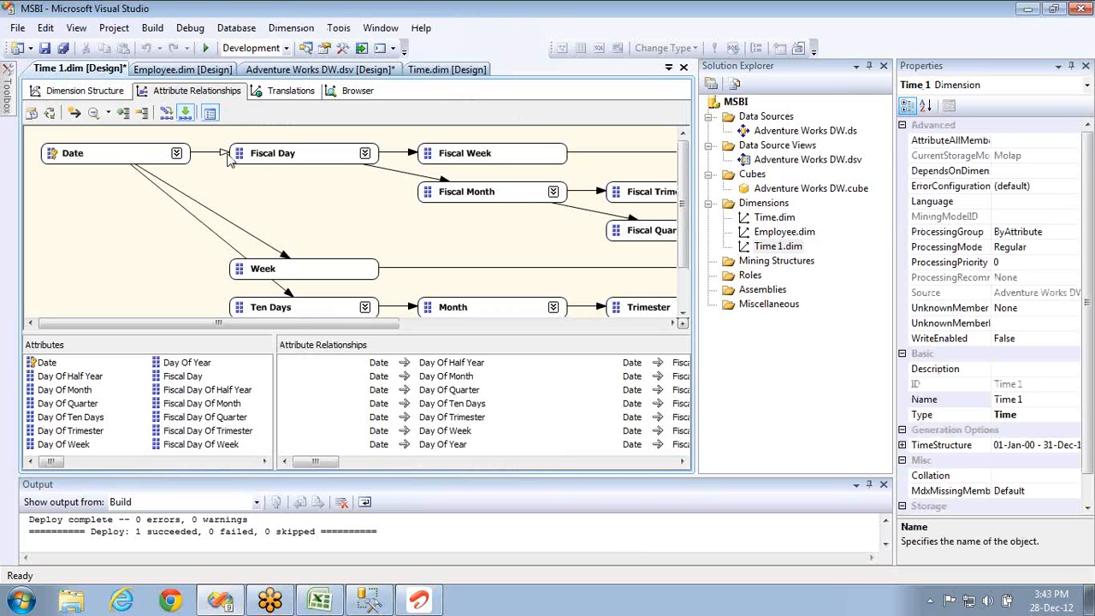
pyautogui.rightClick(815, 70)
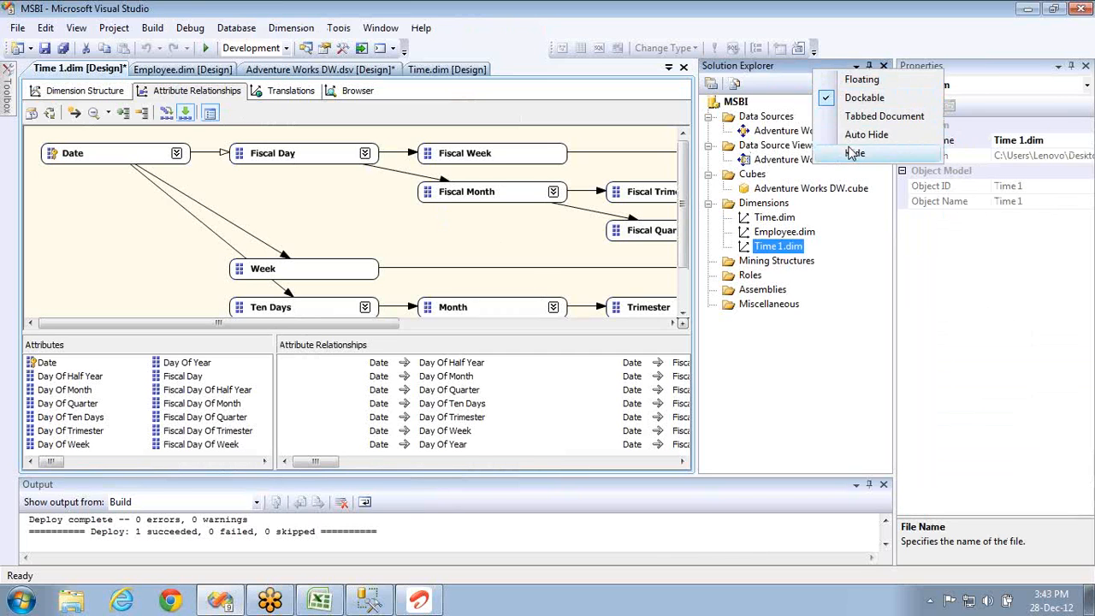
pyautogui.click(862, 97)
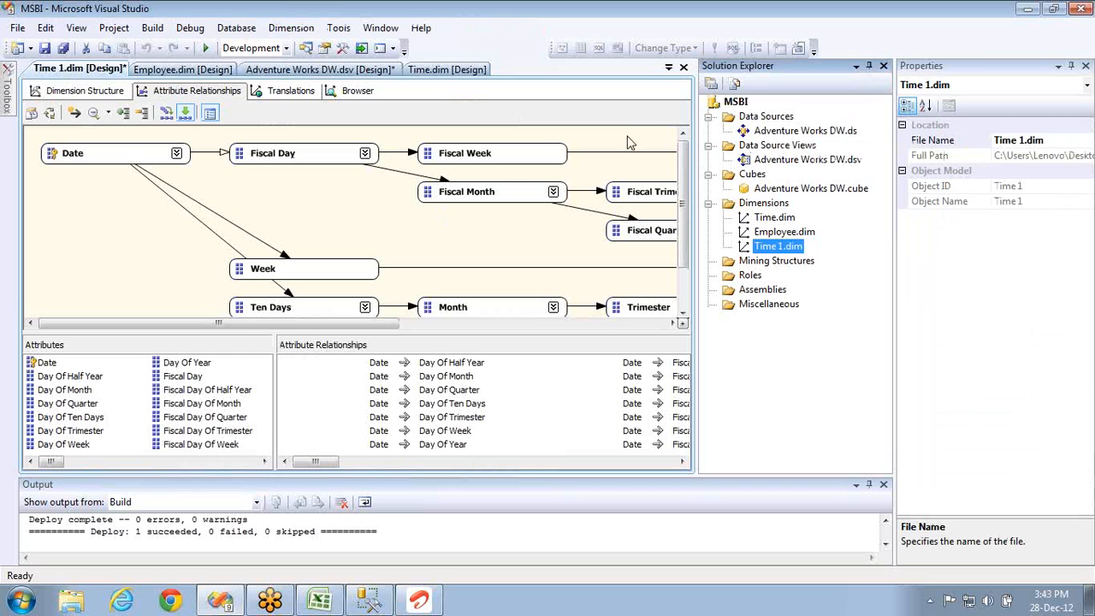
pyautogui.click(609, 162)
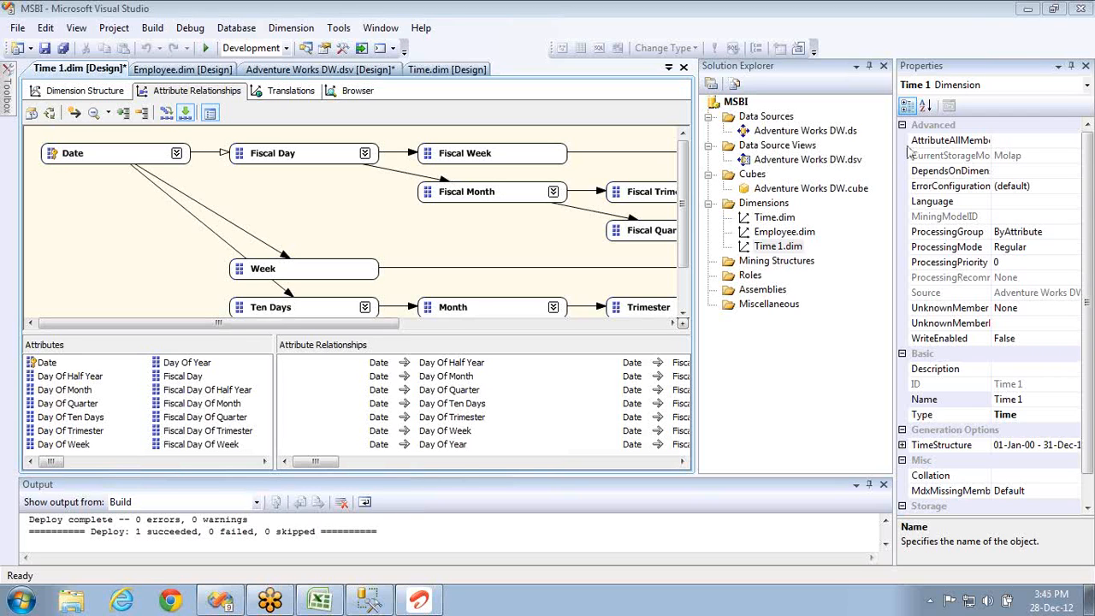
pyautogui.rightClick(770, 208)
pyautogui.click(783, 220)
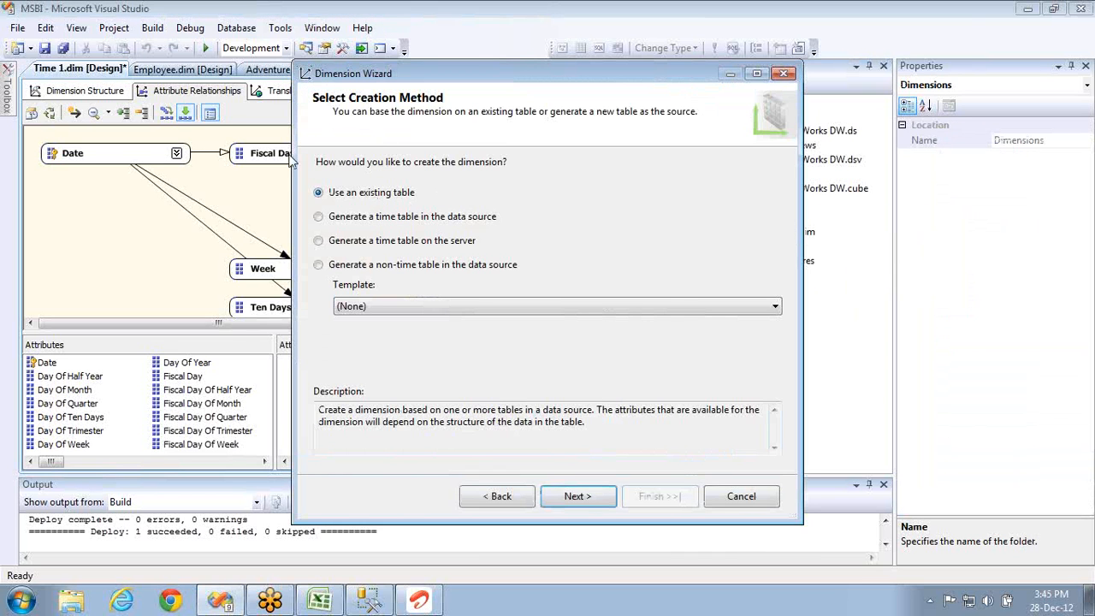
pyautogui.click(406, 224)
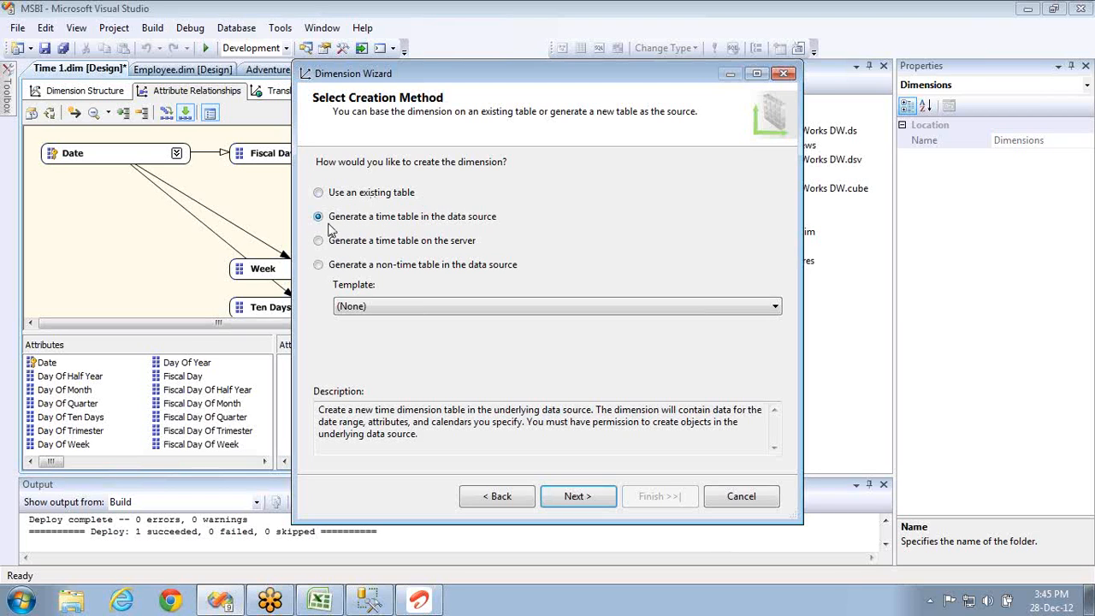
pyautogui.click(363, 246)
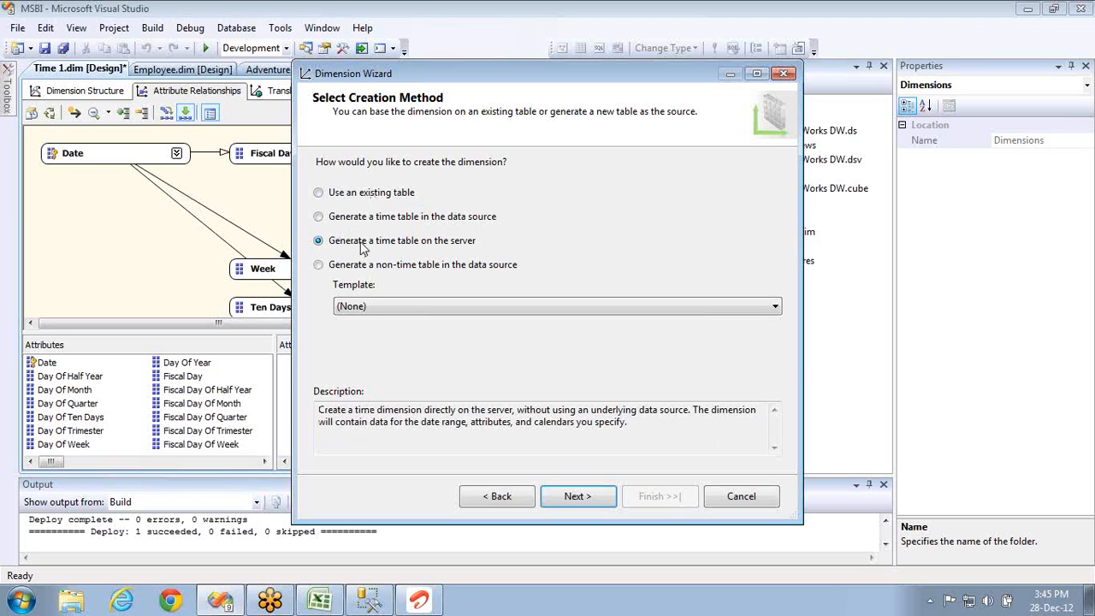
# Switch to SQL Server Management Studio and run only the select query on the time_1 table
pyautogui.hotkey('alt', 'Tab')
pyautogui.hotkey('alt', 'Tab')
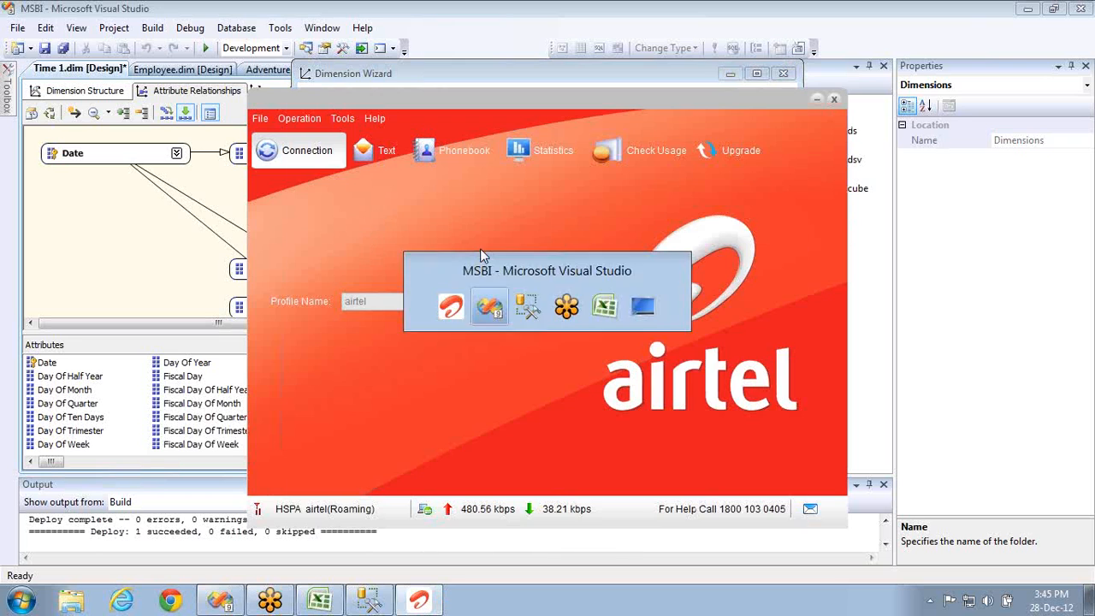
pyautogui.hotkey('alt', 'Tab')
pyautogui.hotkey('alt', 'Tab')
pyautogui.click(544, 205)
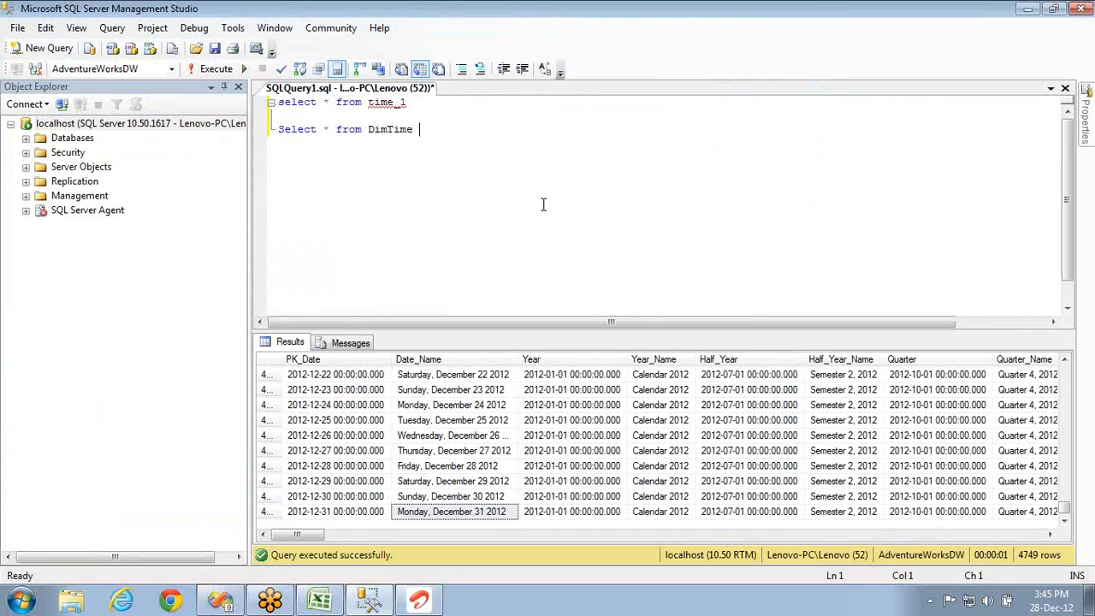
pyautogui.click(408, 101)
pyautogui.hotkey('shift', 'Home')
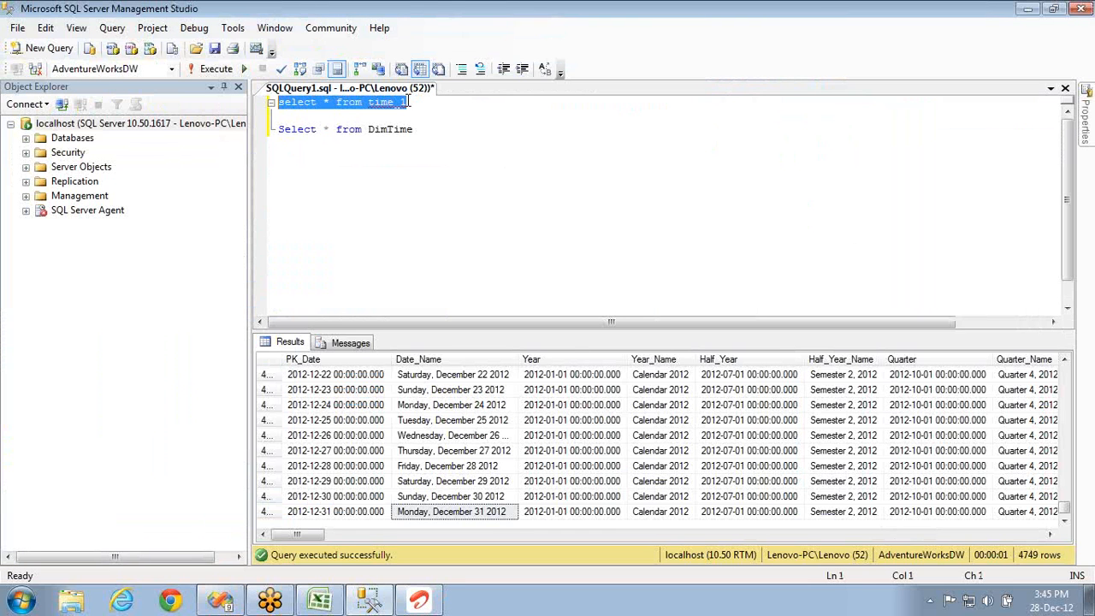
pyautogui.press('F5')
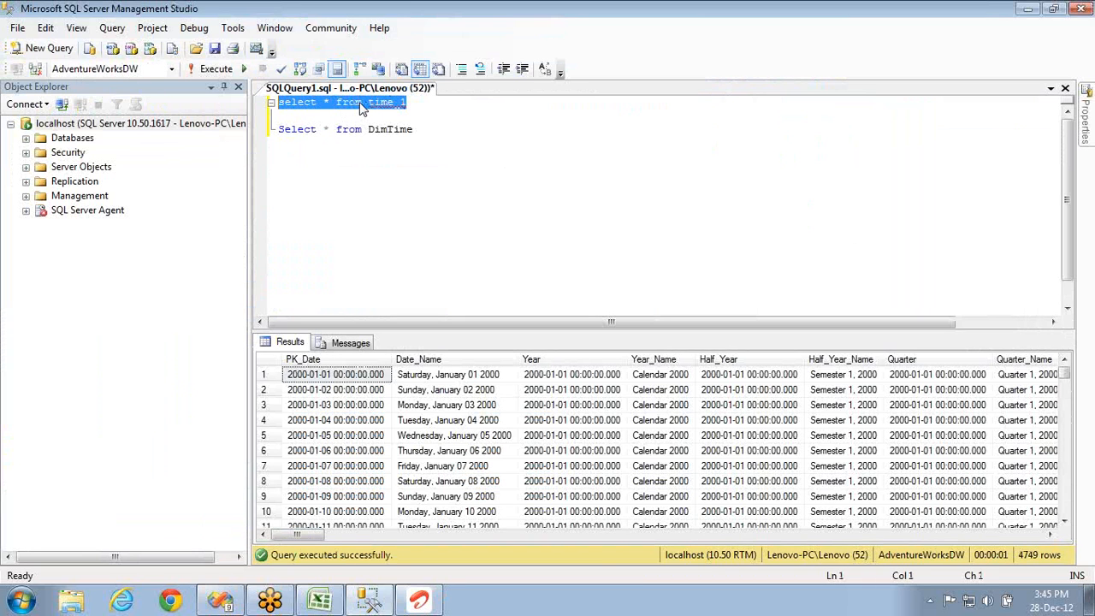
# Change the time_1 query to "drop table time_1" and execute only that statement
pyautogui.doubleClick(361, 103)
pyautogui.click(360, 103)
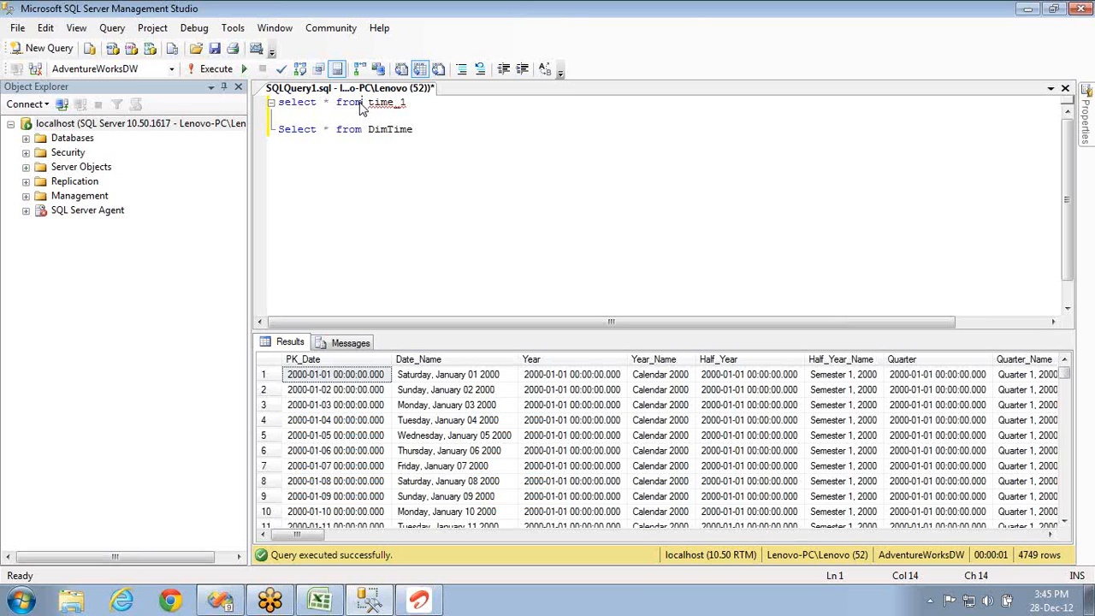
pyautogui.hotkey('shift', 'Home')
pyautogui.press('BackSpace')
pyautogui.write('drop ')
pyautogui.write('table')
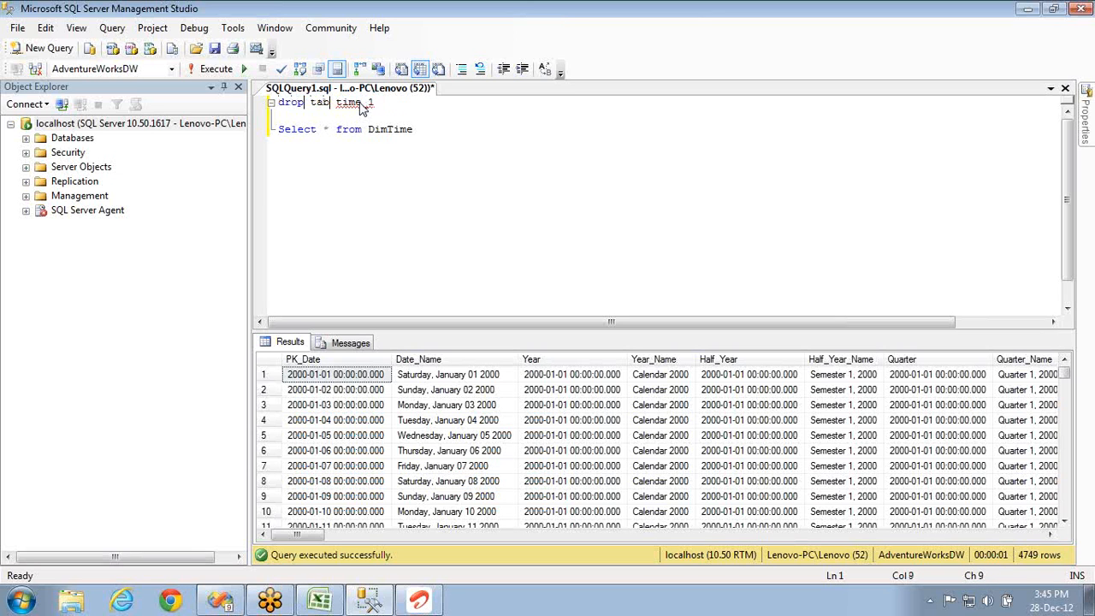
pyautogui.hotkey('shift', 'Home')
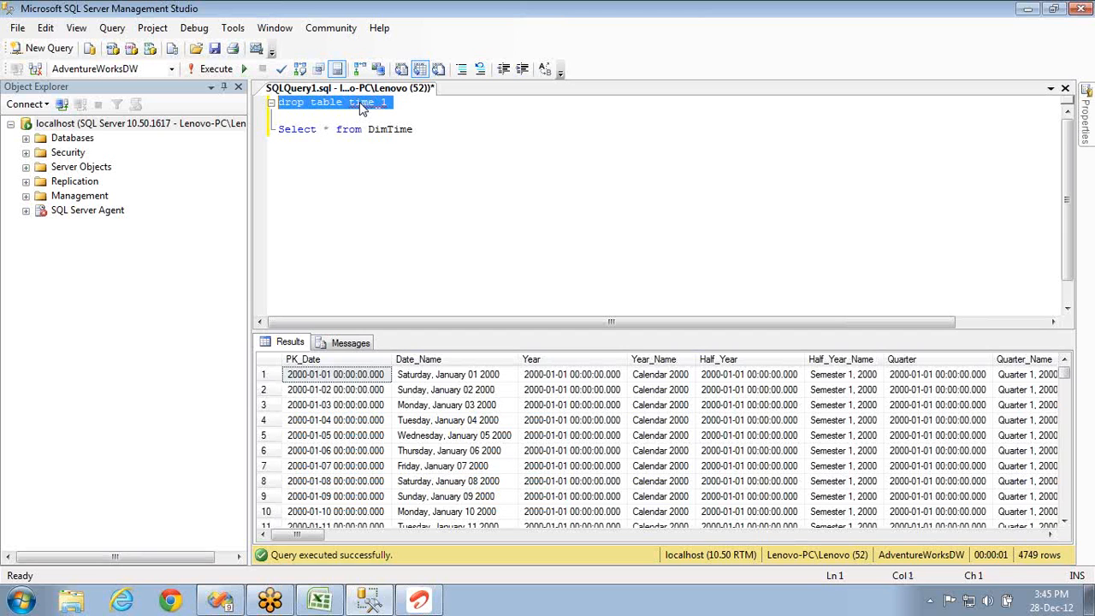
pyautogui.press('F5')
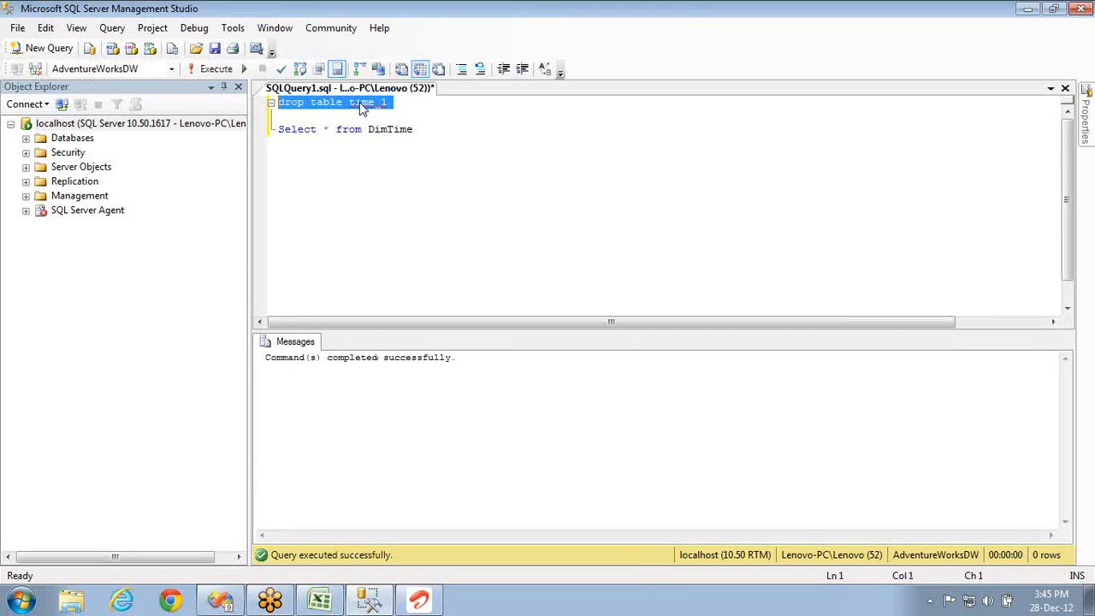
# Switch back to Visual Studio, cancel the Dimension Wizard and delete the Time 1.dim dimension from the project
pyautogui.hotkey('alt', 'Tab')
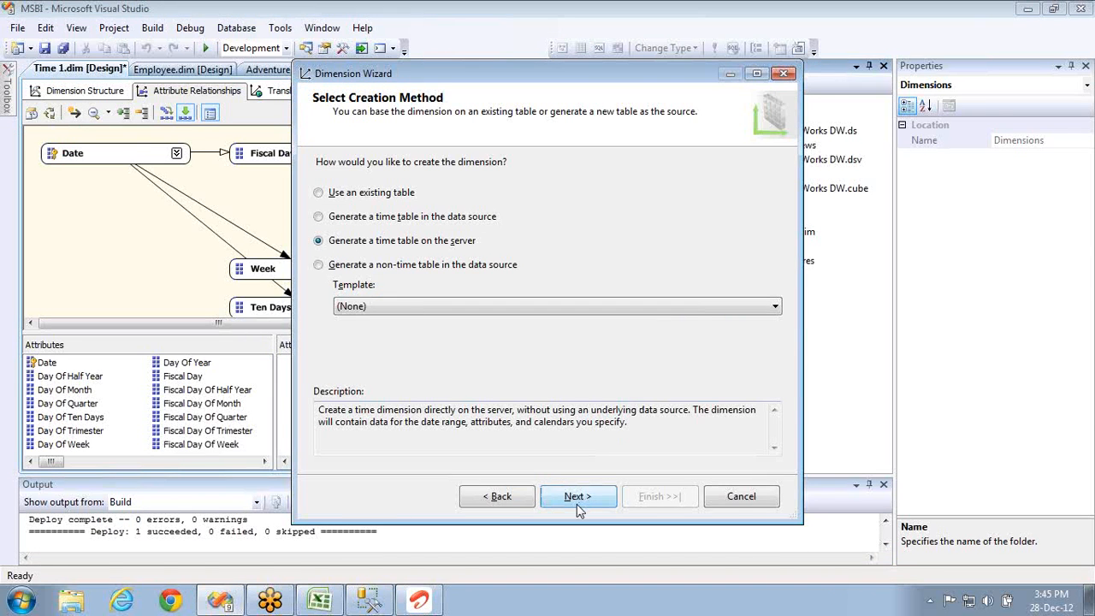
pyautogui.click(750, 501)
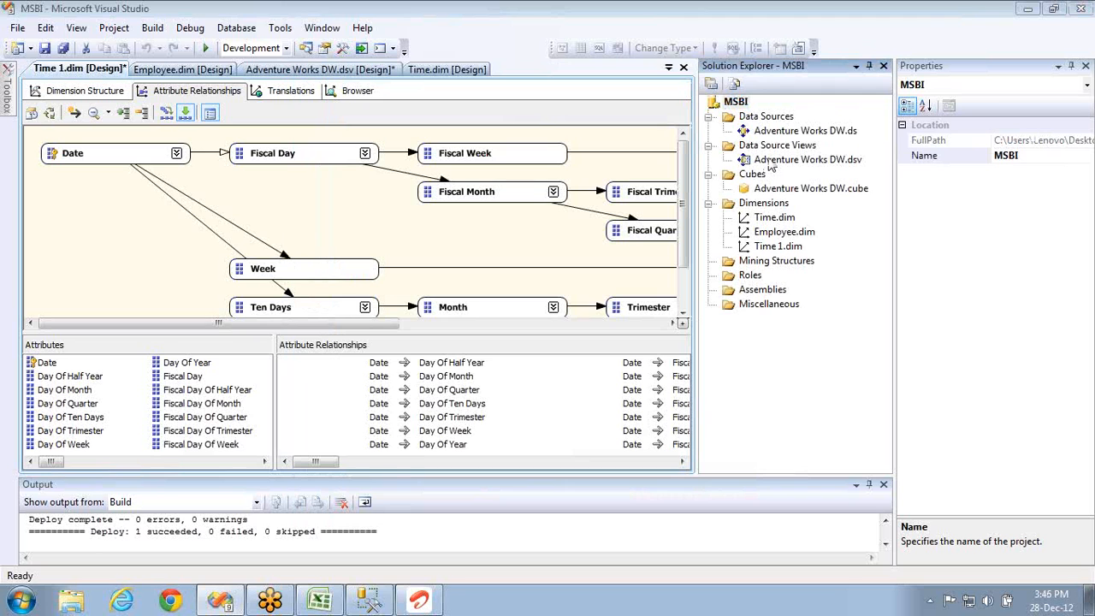
pyautogui.click(765, 249)
pyautogui.press('Delete')
pyautogui.press('Return')
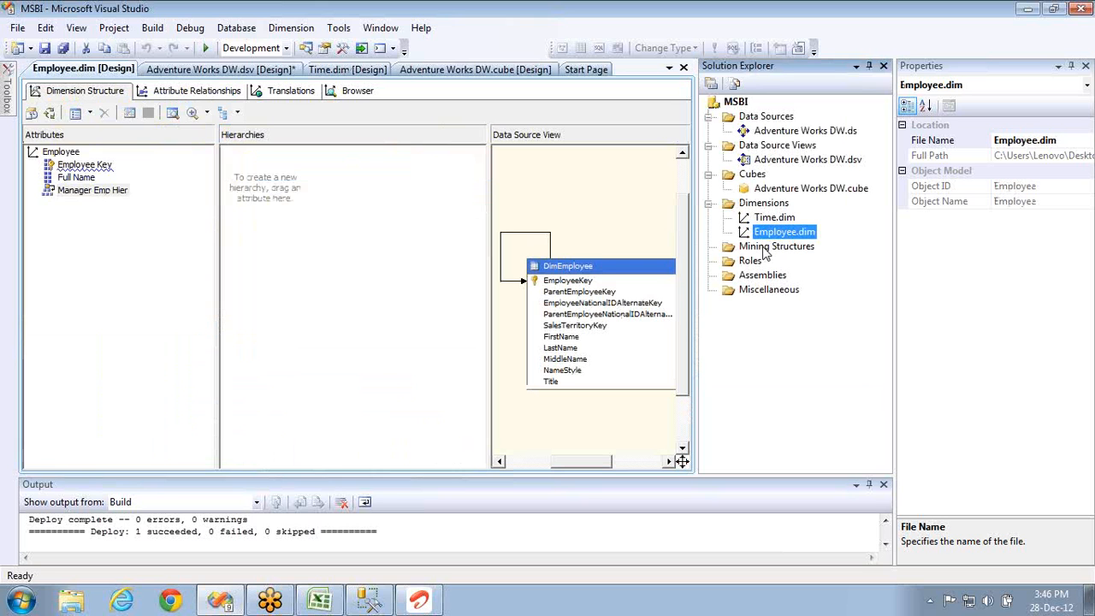
# Delete the Time_1 table from the Adventure Works DW data source view
pyautogui.doubleClick(770, 159)
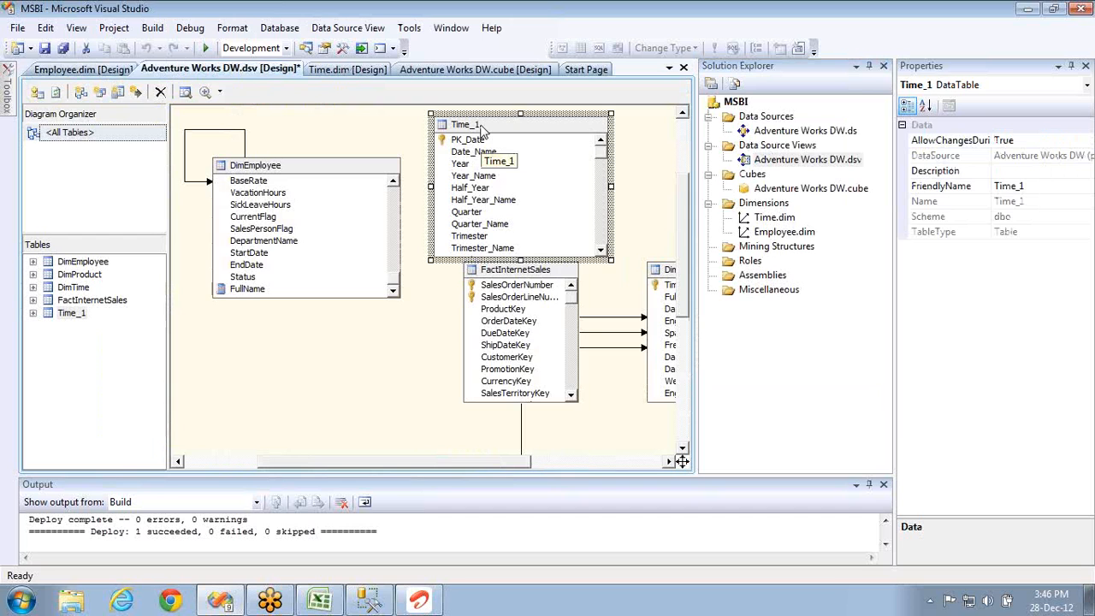
pyautogui.press('Delete')
pyautogui.press('Return')
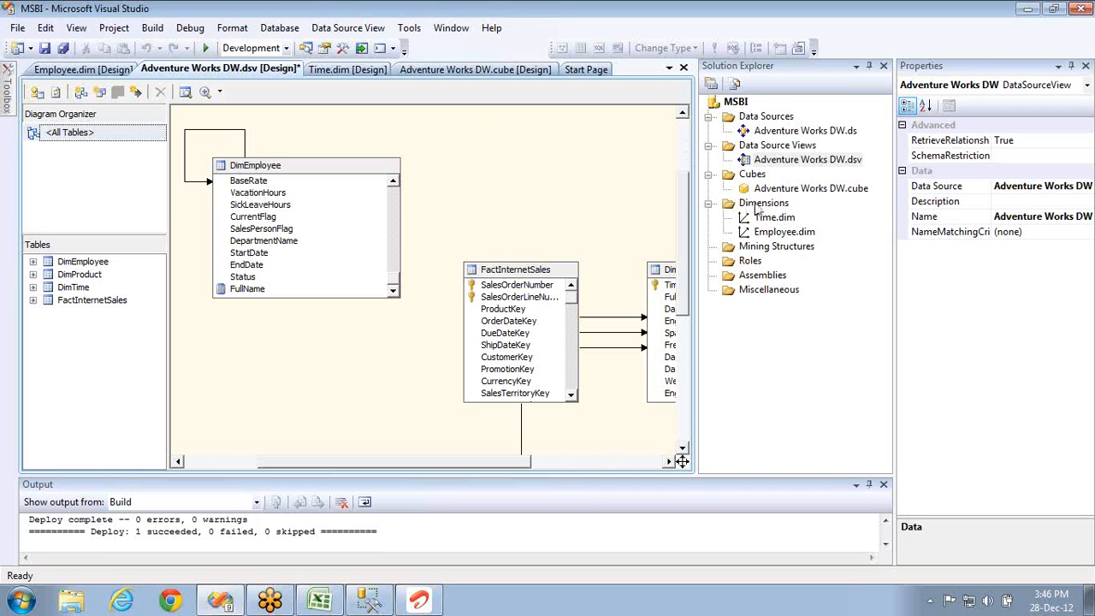
# Start a new dimension that generates its time table on the server
pyautogui.click(758, 205)
pyautogui.rightClick(758, 205)
pyautogui.click(778, 213)
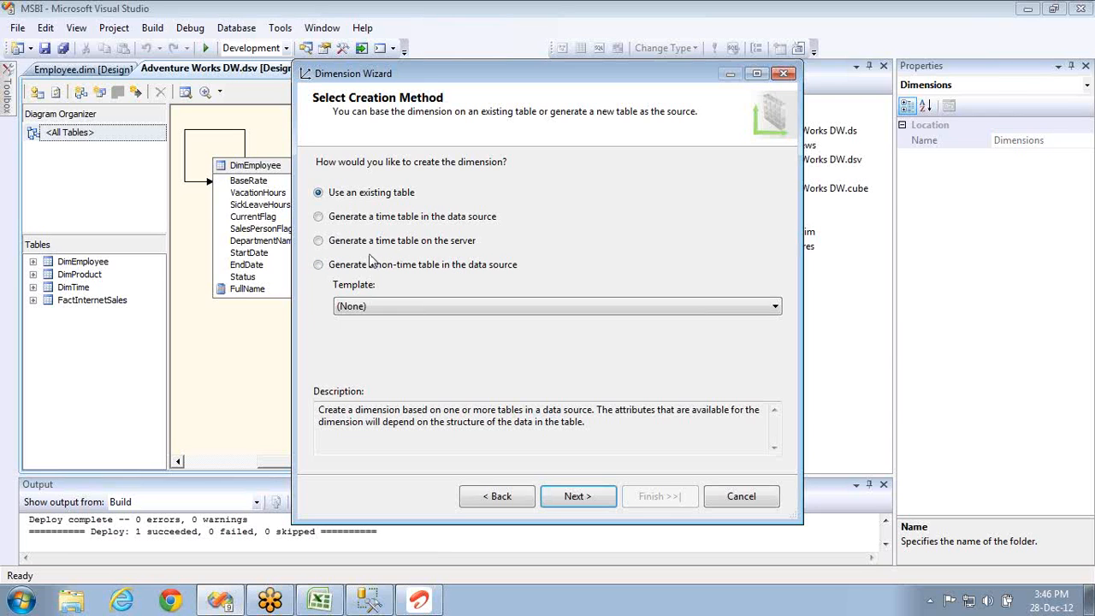
pyautogui.click(395, 243)
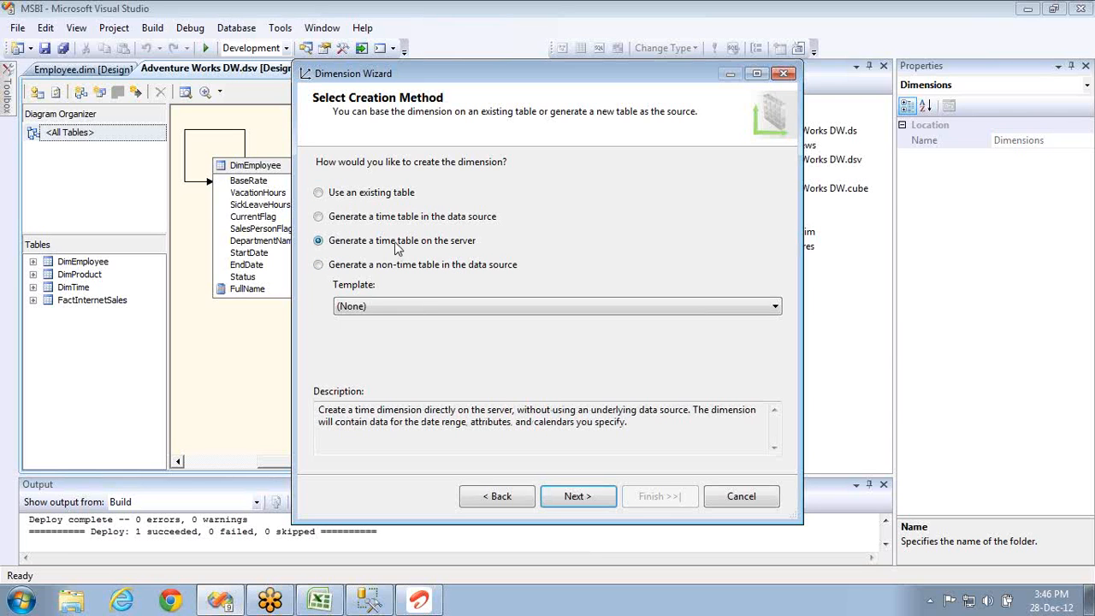
pyautogui.click(566, 496)
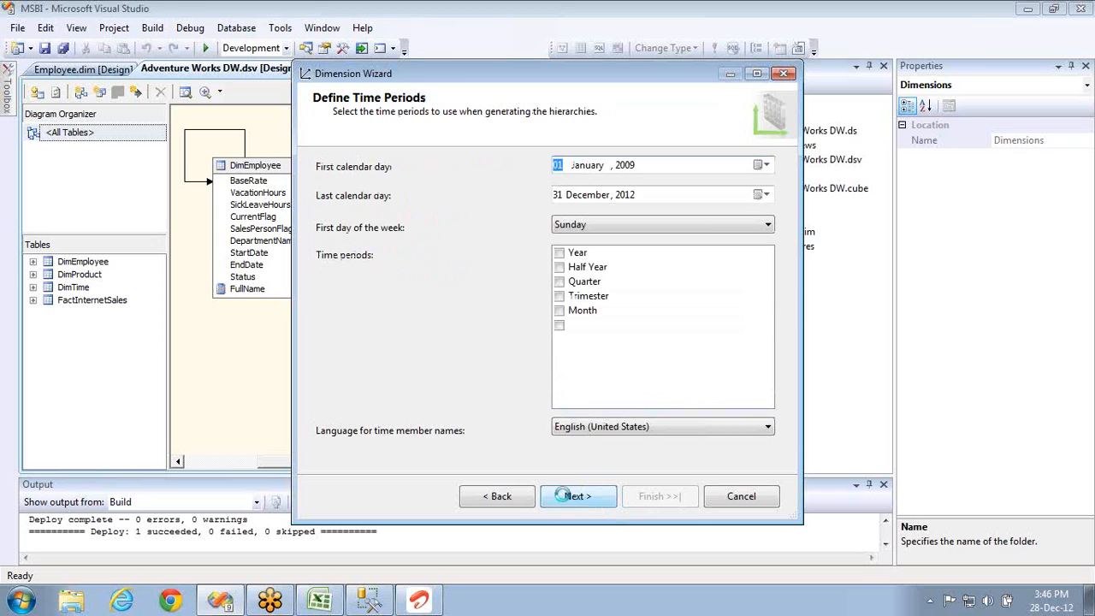
# Include the Year, Half Year, Quarter, Trimester, Month, Ten Days and Week time periods alongside Date and continue to the calendars
pyautogui.click(764, 167)
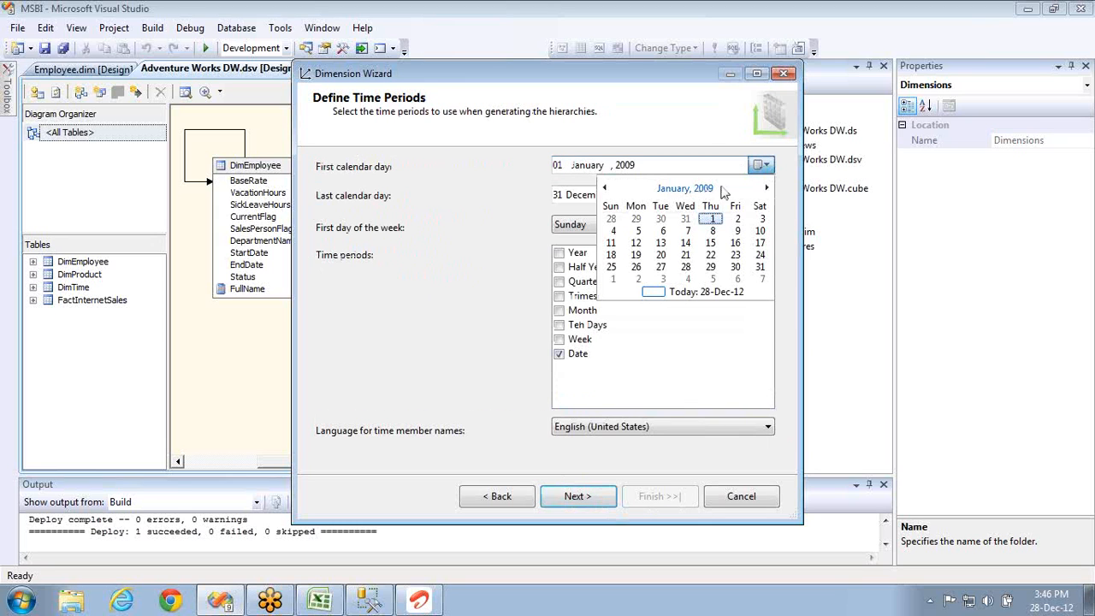
pyautogui.click(764, 167)
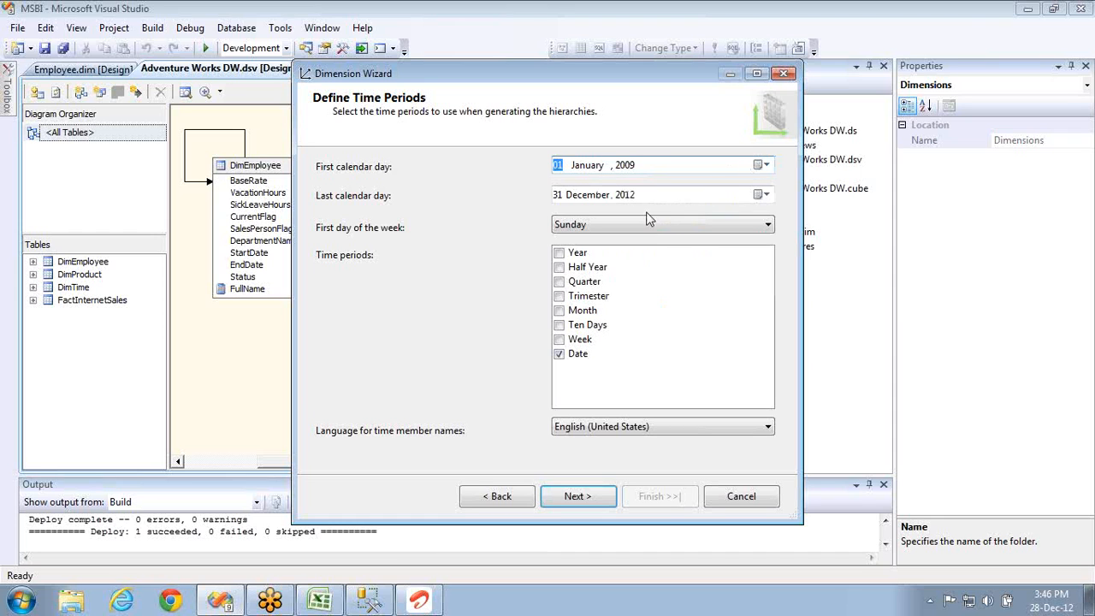
pyautogui.click(561, 254)
pyautogui.click(560, 267)
pyautogui.click(560, 283)
pyautogui.click(561, 268)
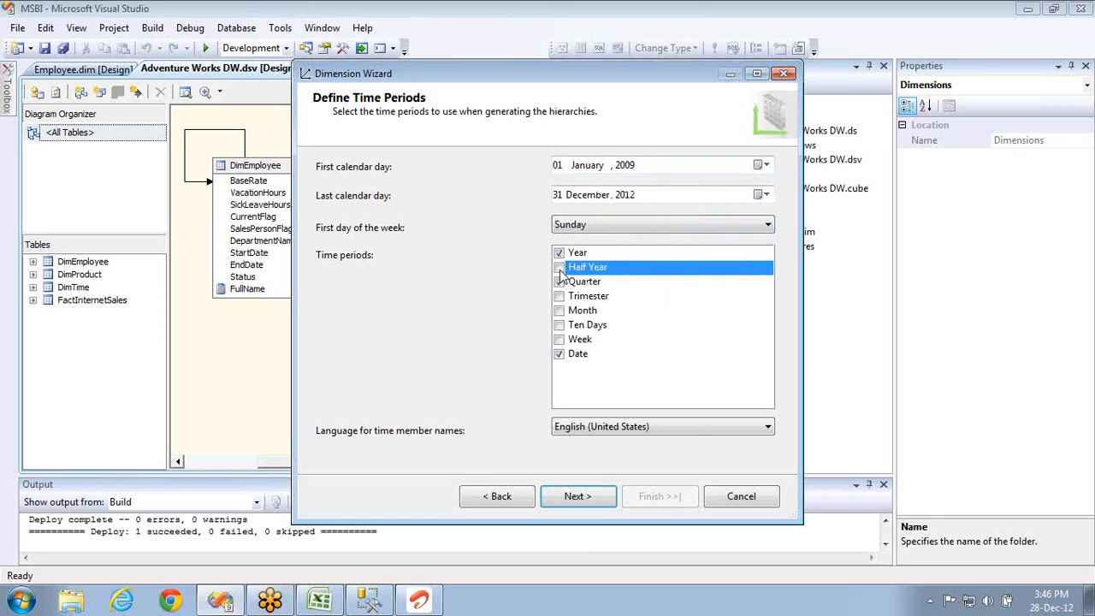
pyautogui.click(561, 297)
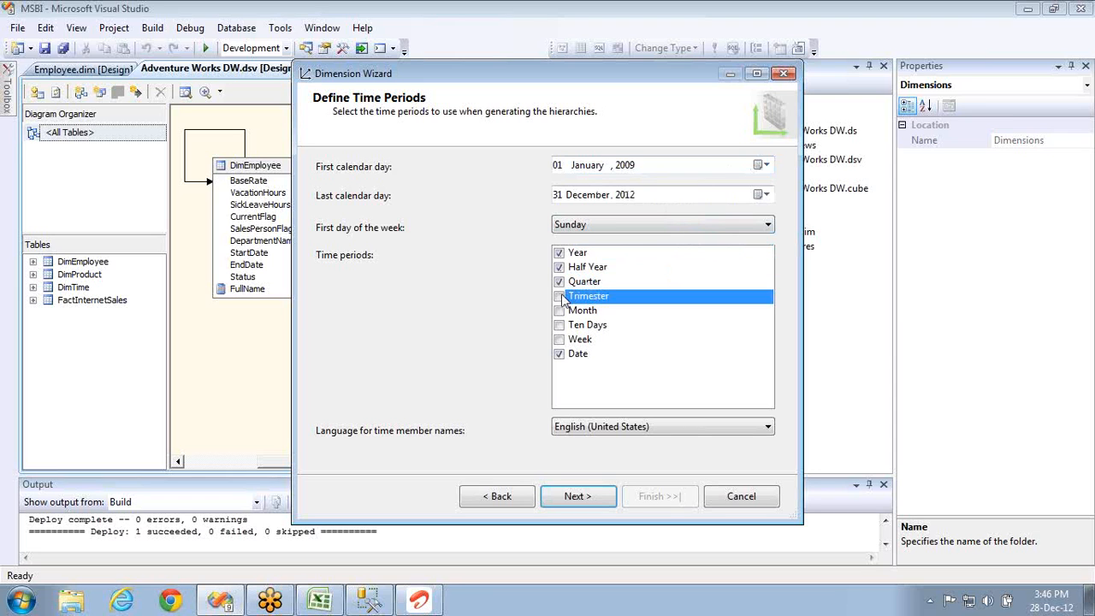
pyautogui.click(561, 312)
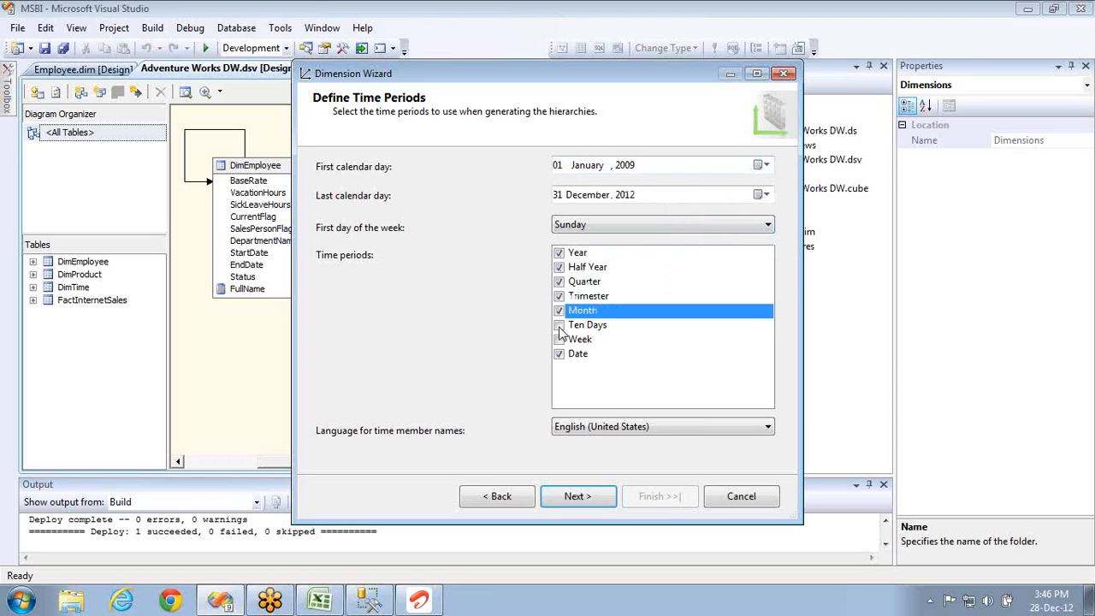
pyautogui.click(560, 341)
pyautogui.click(561, 326)
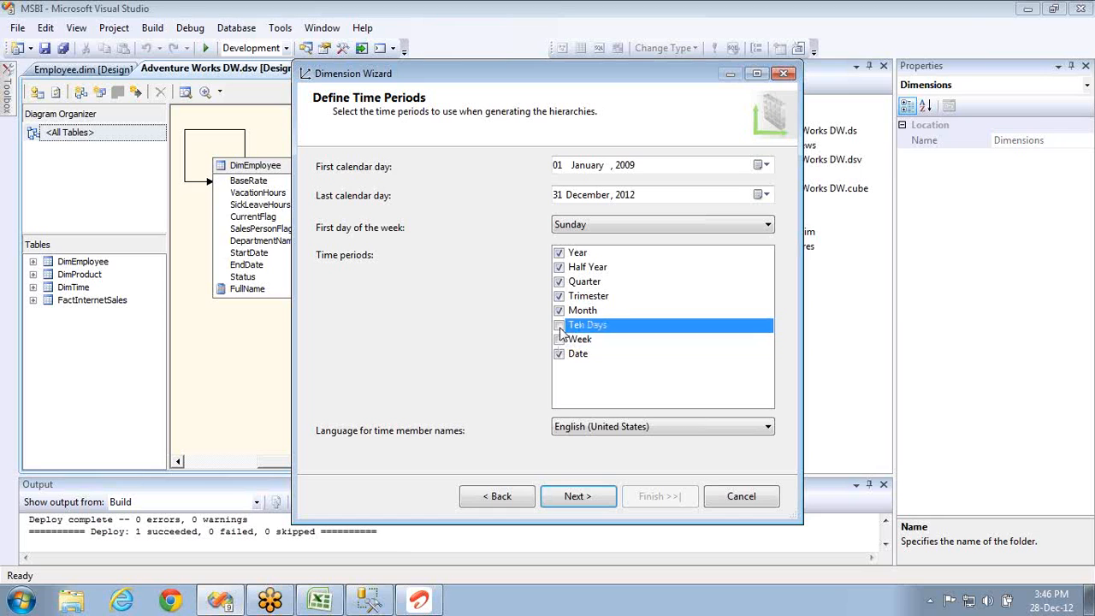
pyautogui.click(563, 341)
pyautogui.click(596, 500)
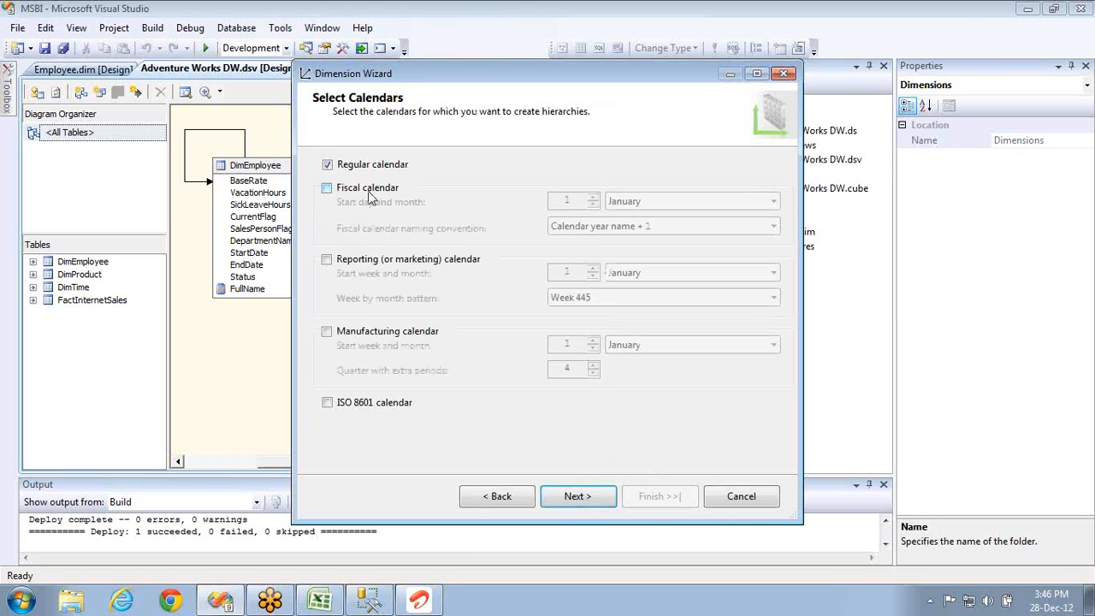
# Include the fiscal calendar alongside the regular one and continue to the wizard's final page
pyautogui.click(326, 187)
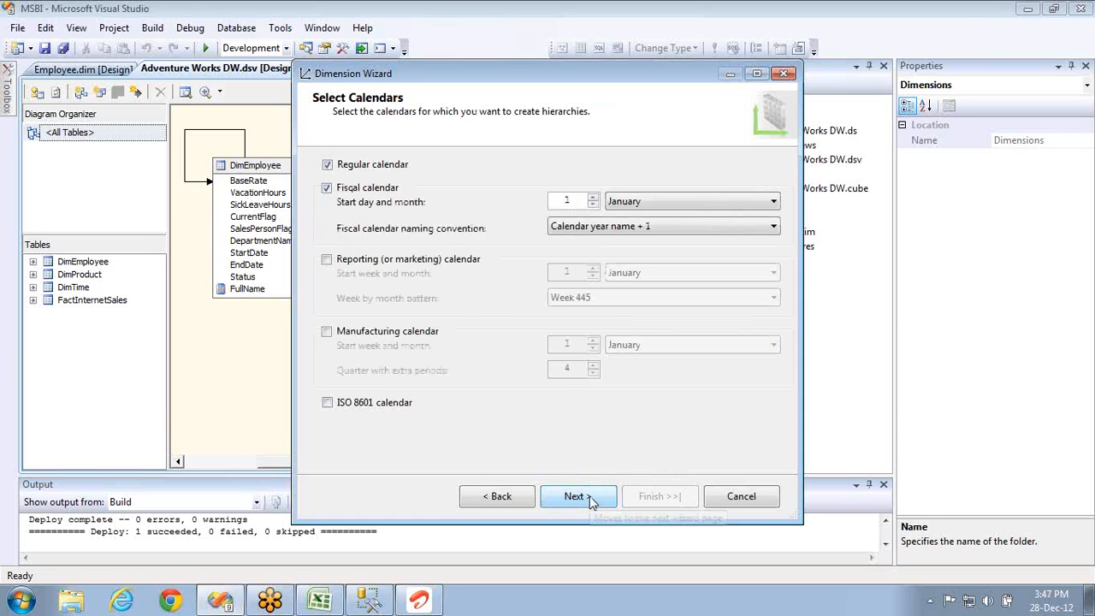
pyautogui.click(326, 187)
pyautogui.click(577, 496)
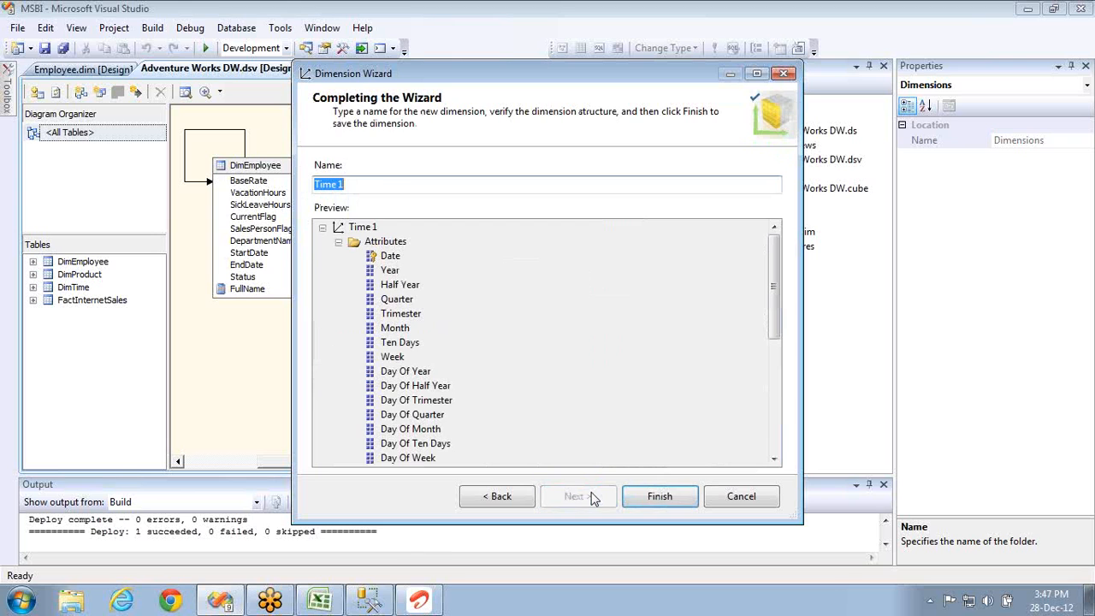
# Finish creating the server time dimension under the name Time 1 and review its attribute relationships and structure
pyautogui.click(659, 498)
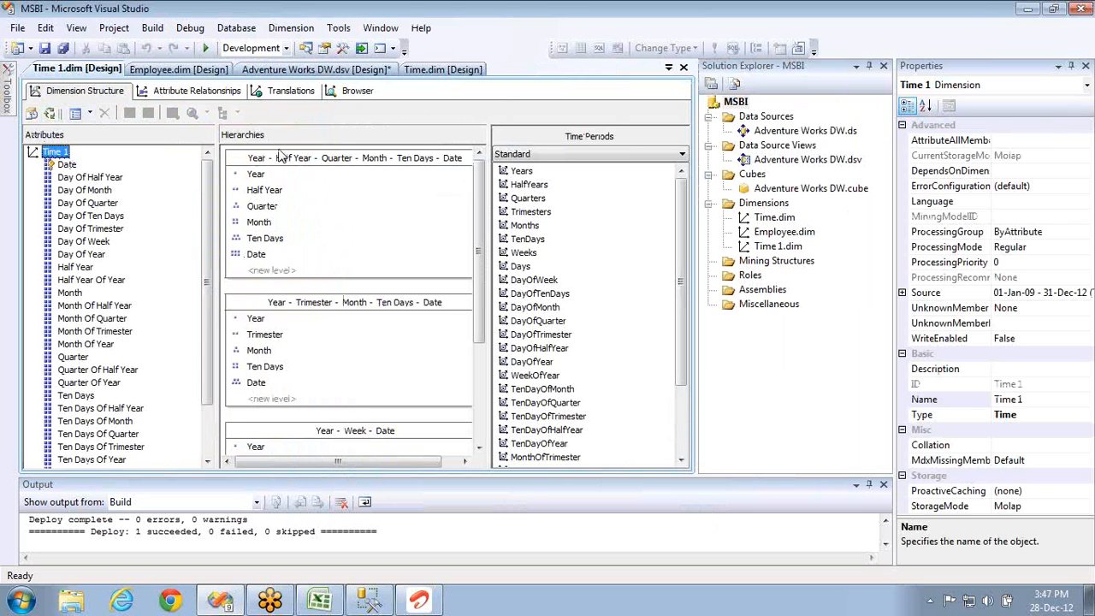
pyautogui.click(180, 94)
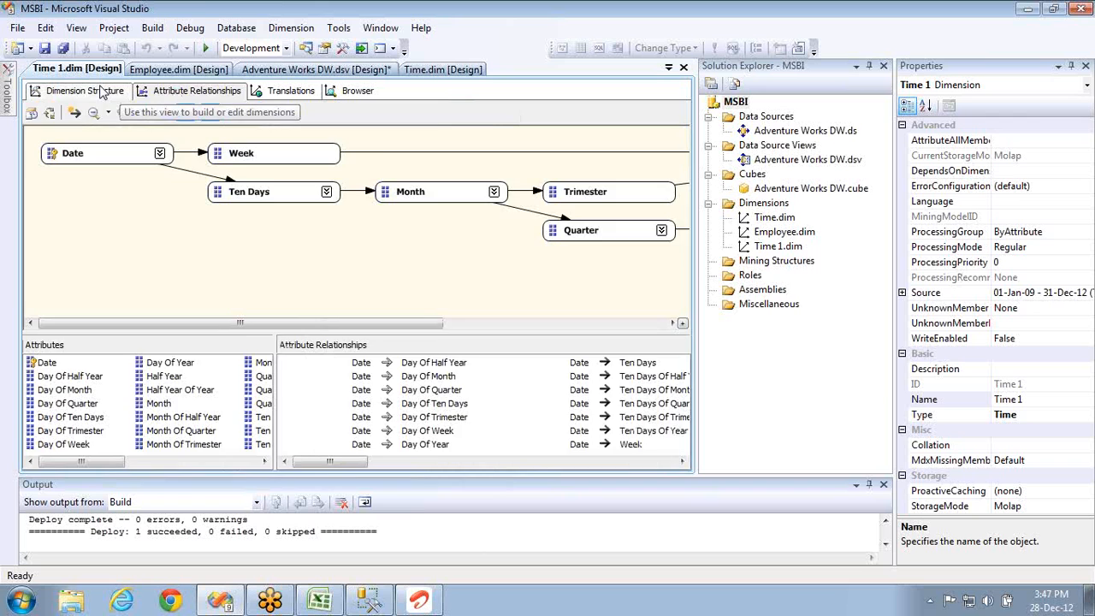
pyautogui.click(86, 90)
pyautogui.click(529, 199)
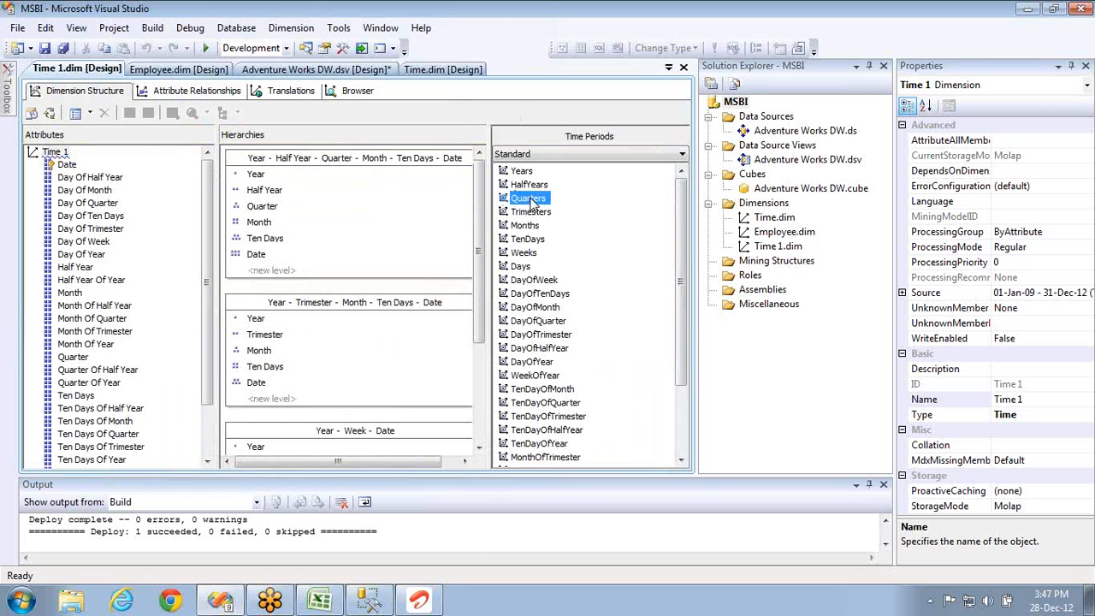
# Deploy the project and process the Time 1 dimension, inspecting the processing details before closing the process dialogs
pyautogui.click(49, 115)
pyautogui.press('Return')
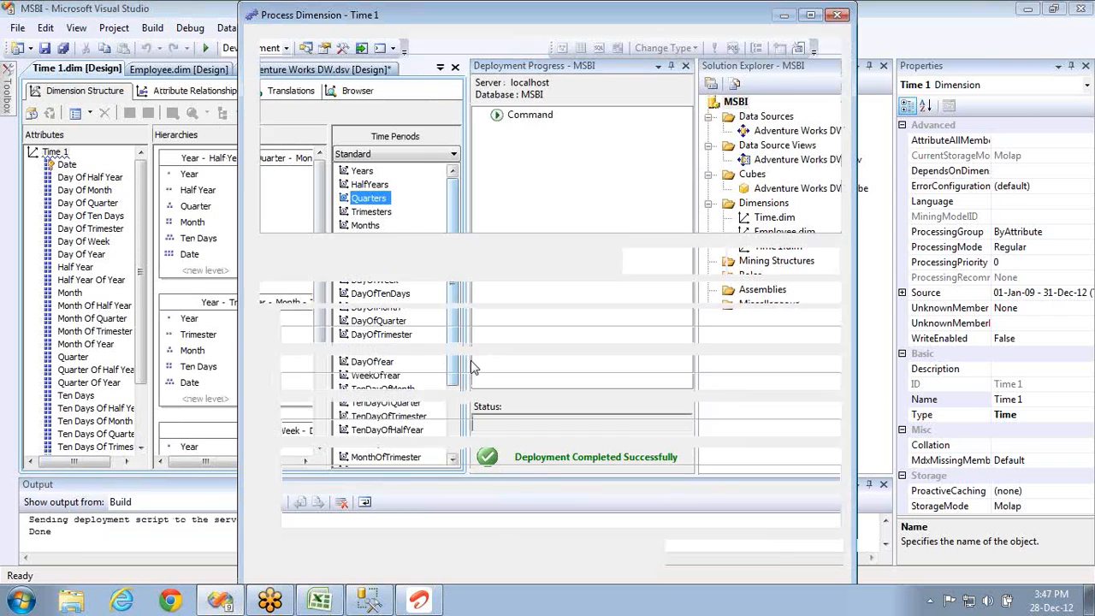
pyautogui.press('Return')
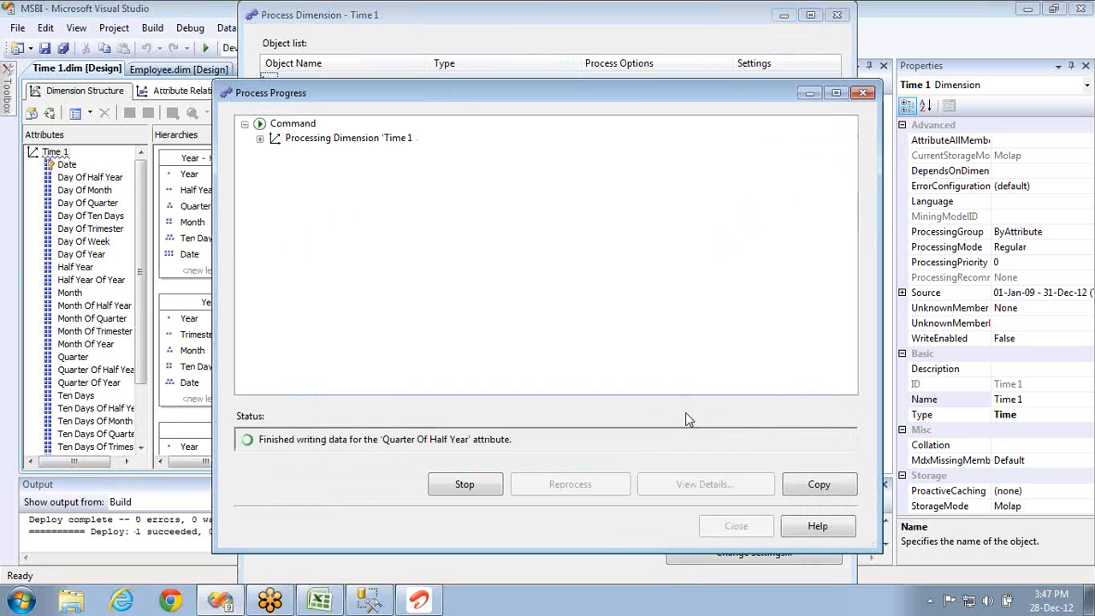
pyautogui.click(261, 139)
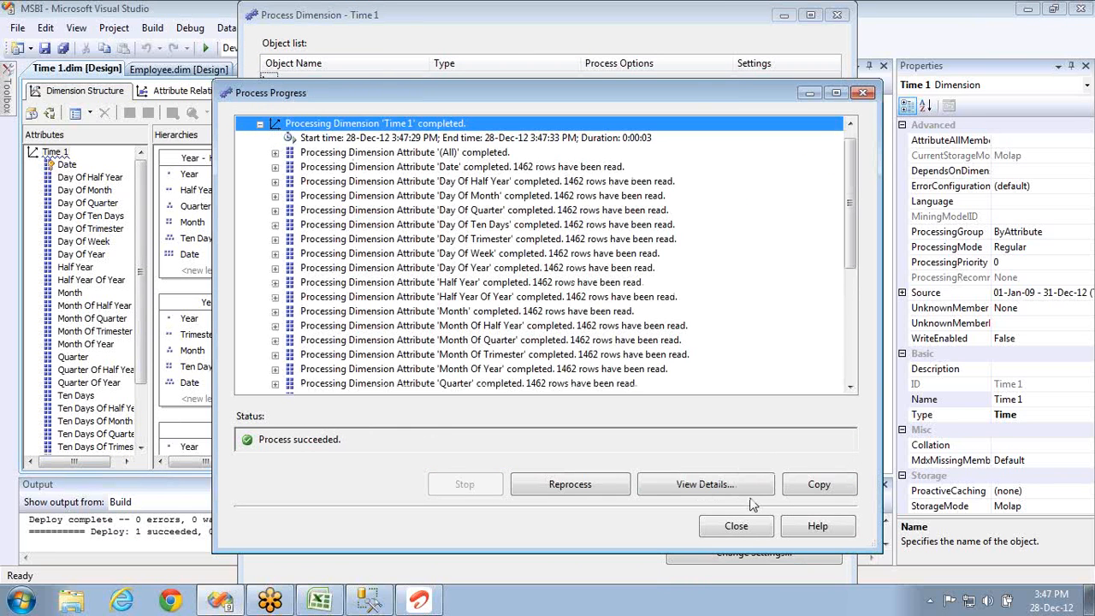
pyautogui.click(749, 528)
pyautogui.click(836, 14)
# Browse the Time 1 members in the Year - Half Year - Quarter hierarchy, expanding Calendar 2008 down to its quarter
pyautogui.click(355, 91)
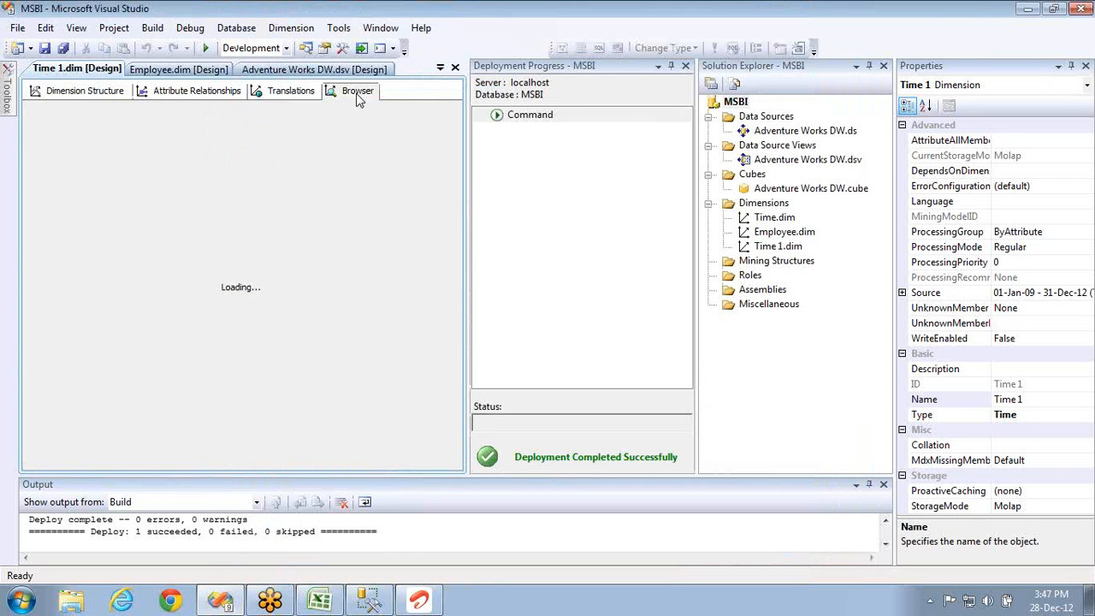
pyautogui.click(144, 137)
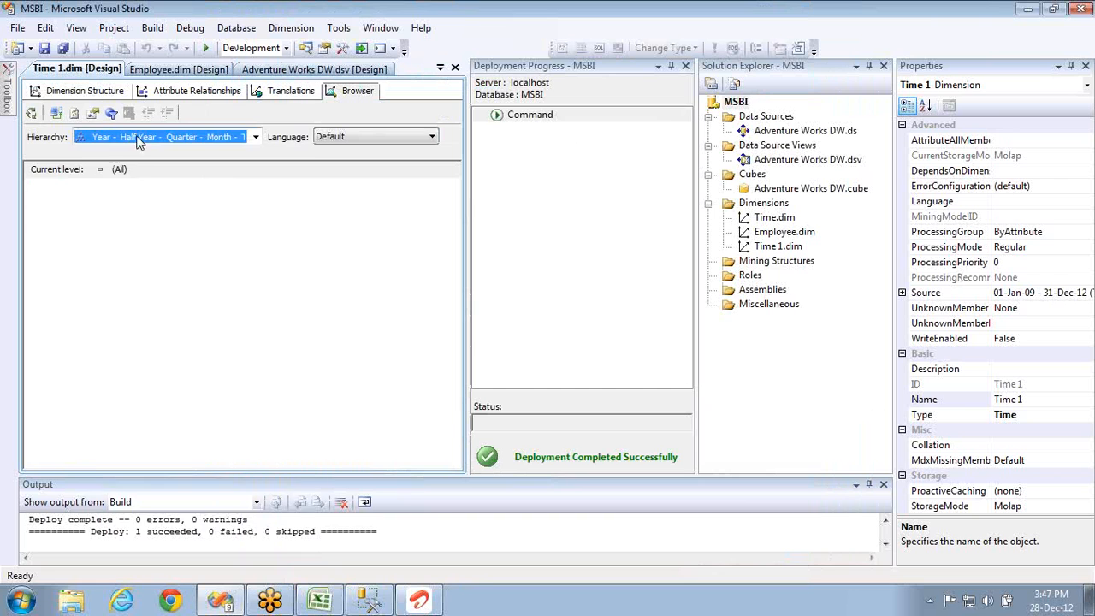
pyautogui.click(33, 187)
pyautogui.click(32, 187)
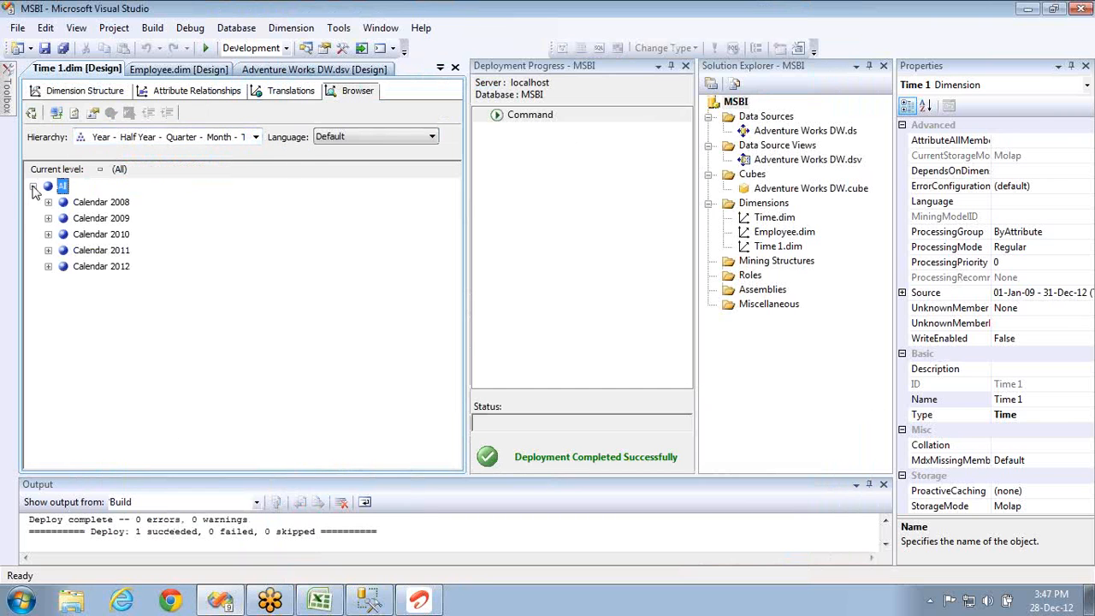
pyautogui.click(48, 202)
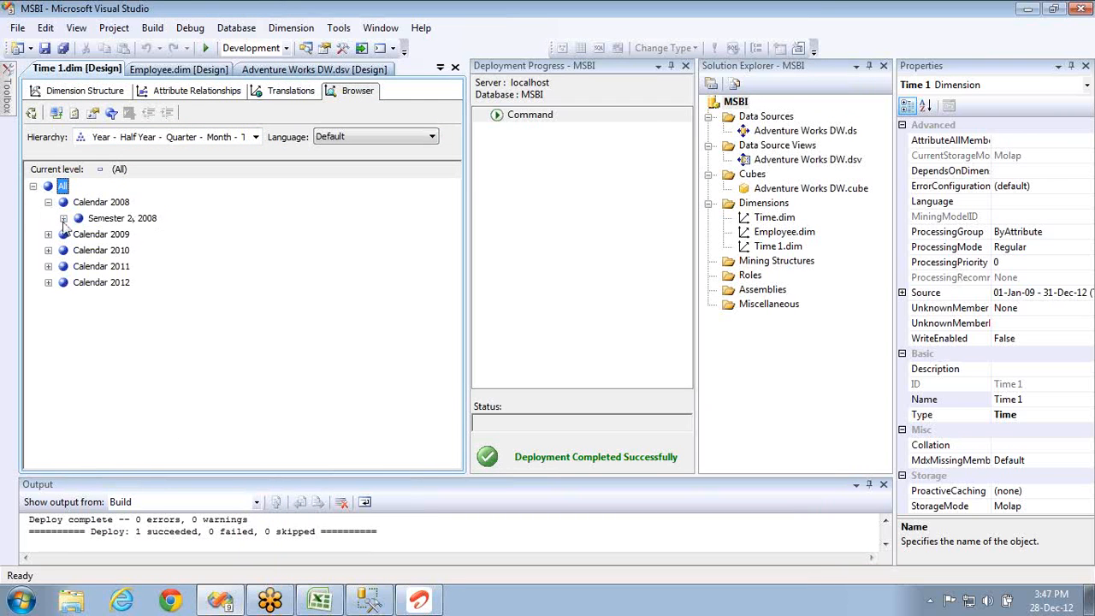
pyautogui.click(63, 219)
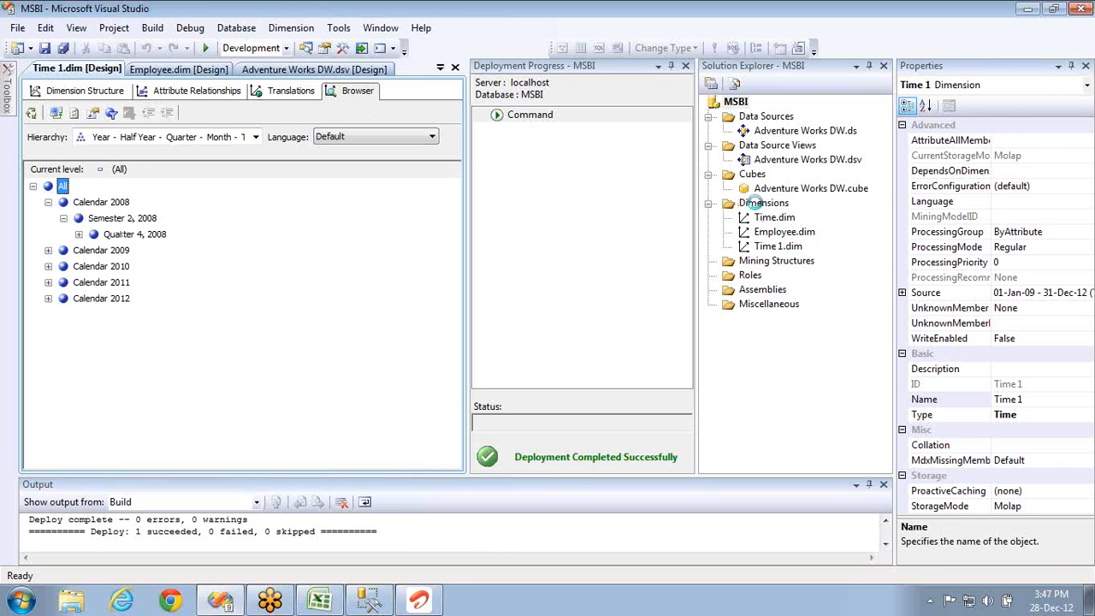
pyautogui.rightClick(758, 206)
pyautogui.click(784, 215)
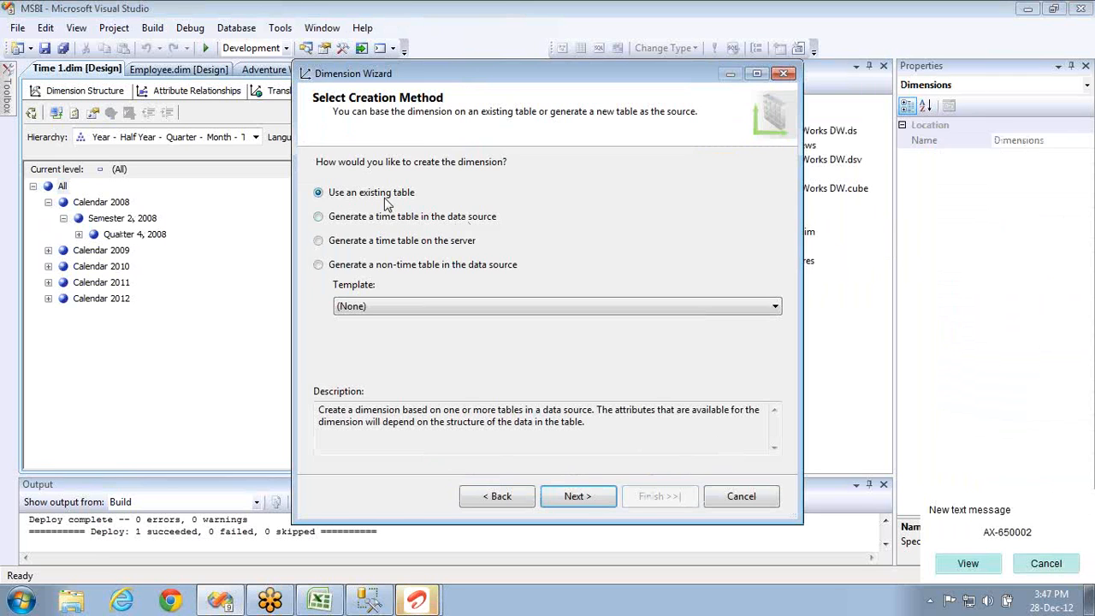
pyautogui.click(1047, 566)
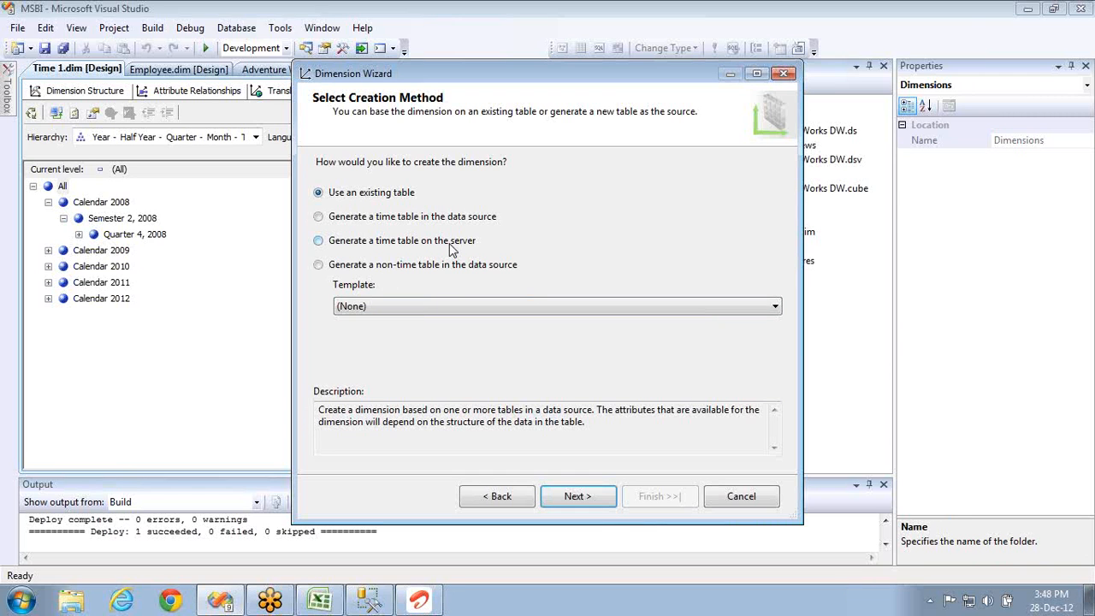
pyautogui.click(737, 496)
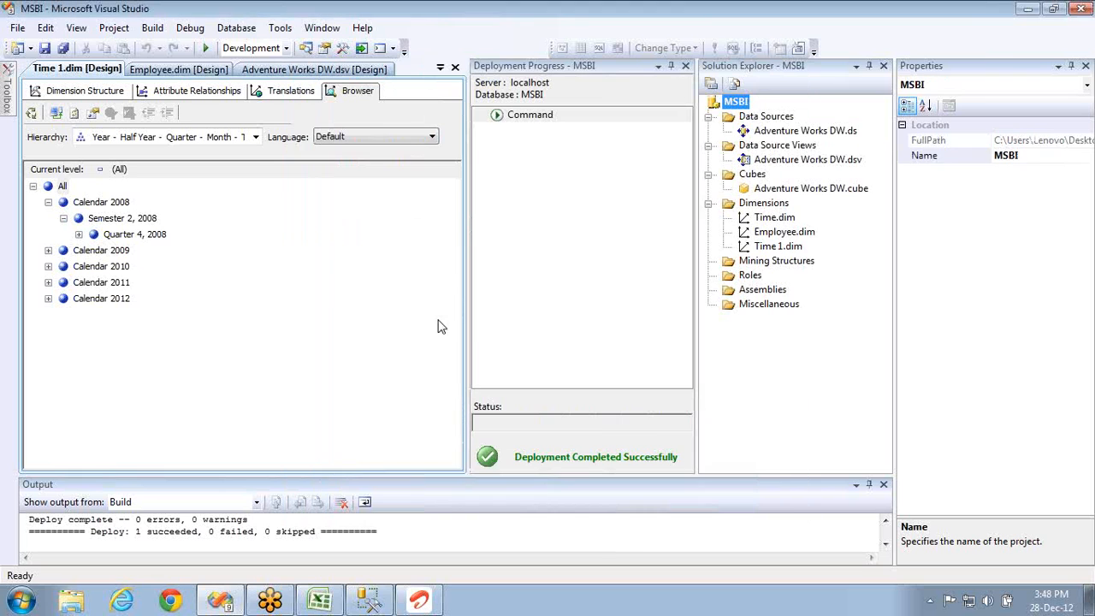
# Check the tables in the Adventure Works DW data source view, return to the Time 1 dimension structure and close the deployment progress
pyautogui.click(777, 246)
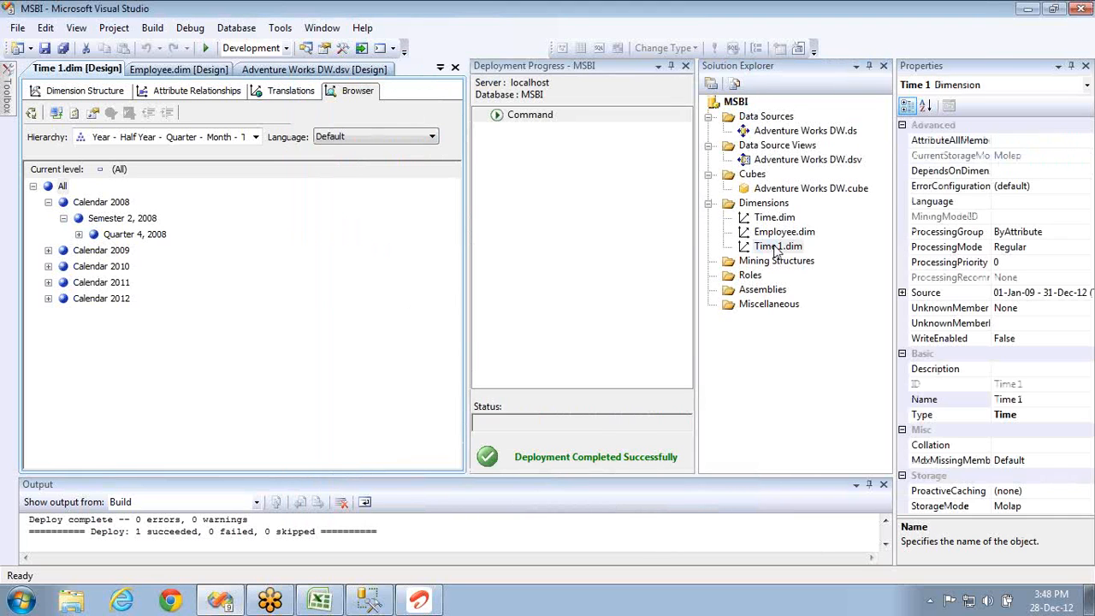
pyautogui.doubleClick(774, 161)
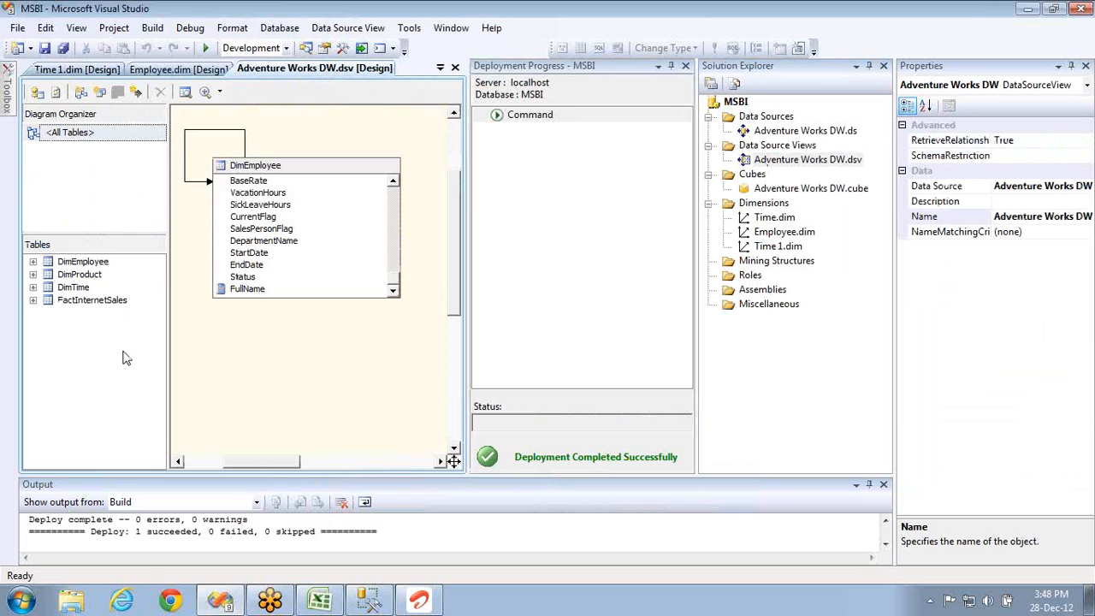
pyautogui.doubleClick(775, 248)
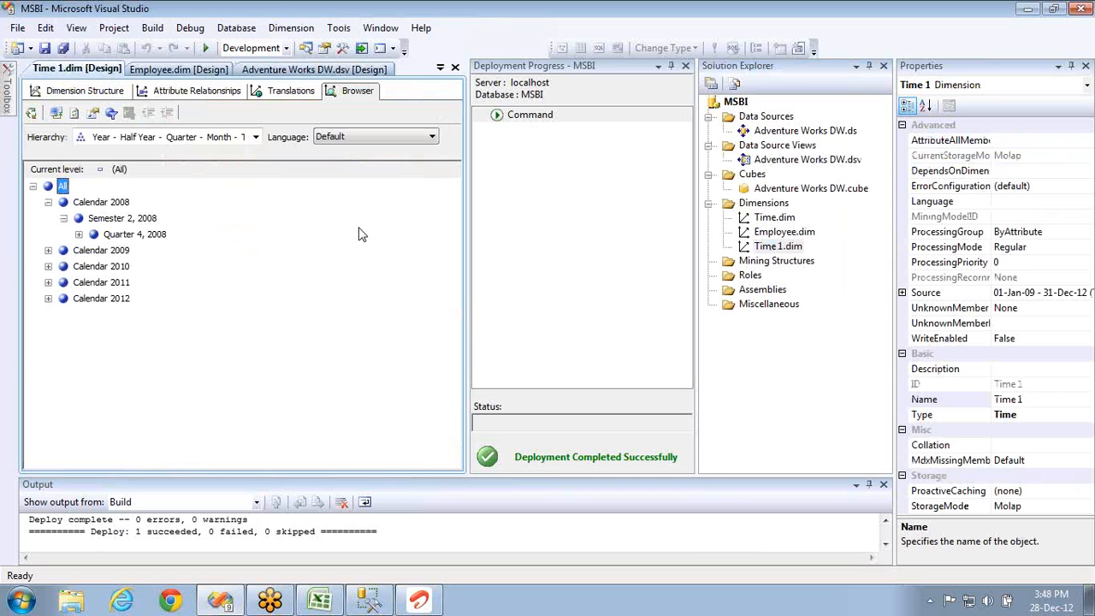
pyautogui.click(85, 91)
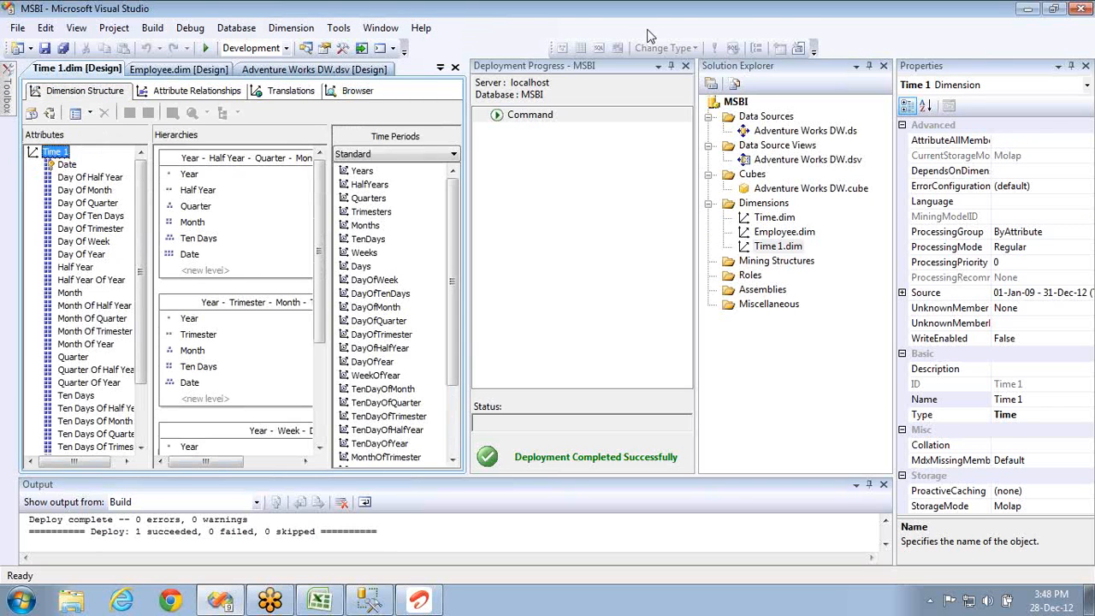
pyautogui.click(686, 66)
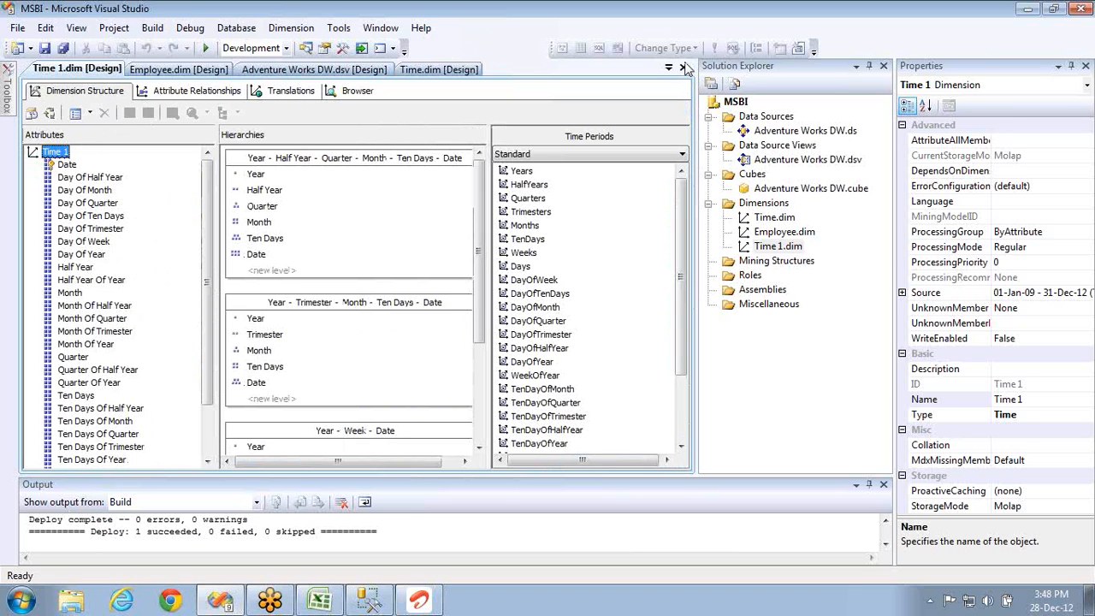
# Start a new dimension that generates a non-time table in the data source
pyautogui.rightClick(783, 204)
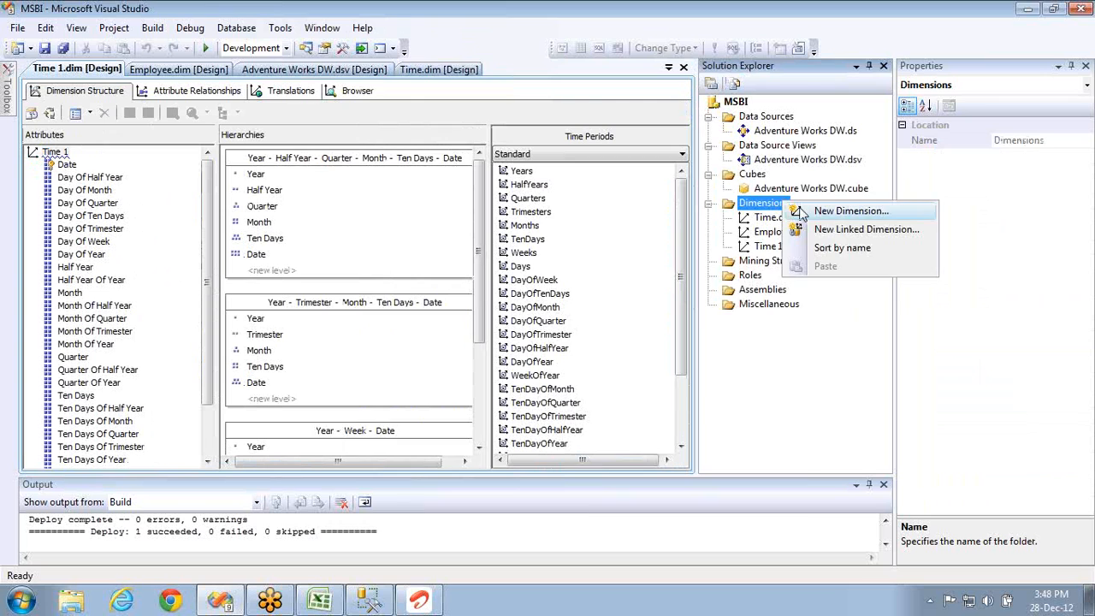
pyautogui.click(851, 211)
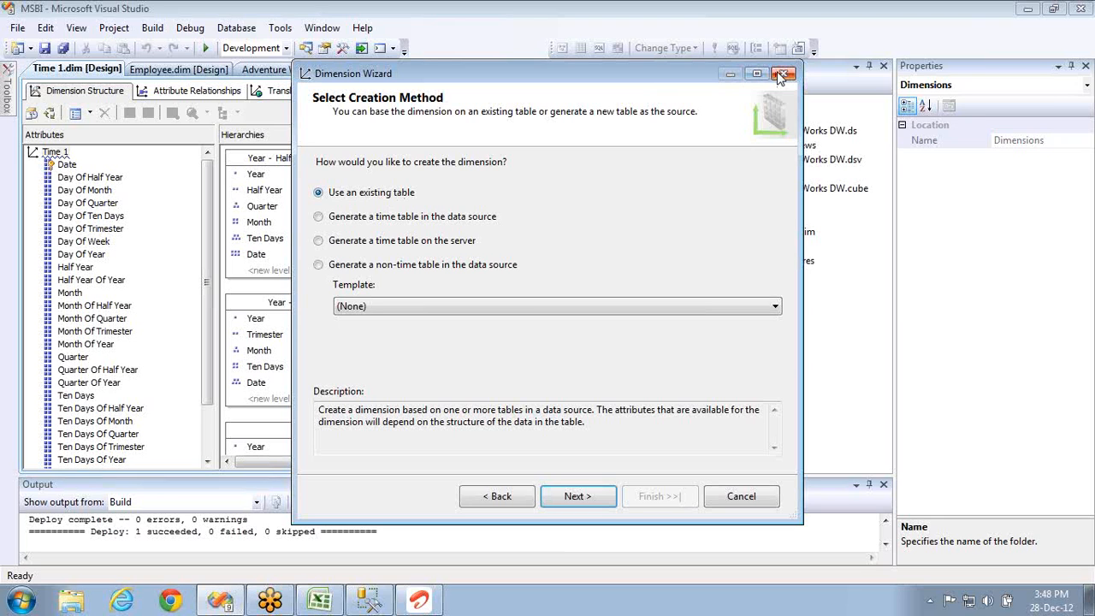
pyautogui.click(399, 220)
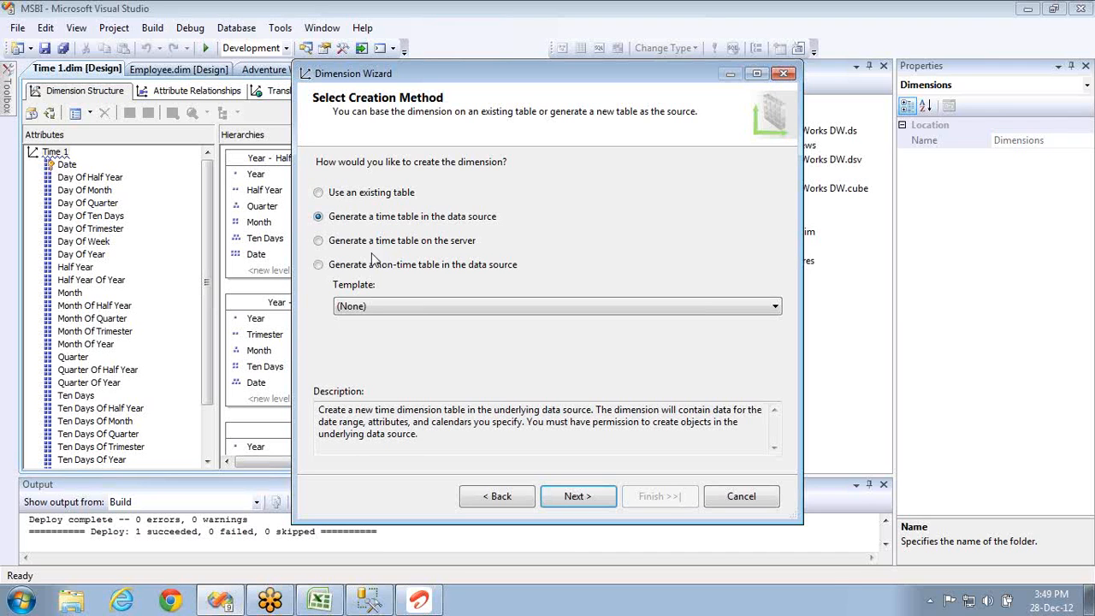
pyautogui.click(366, 244)
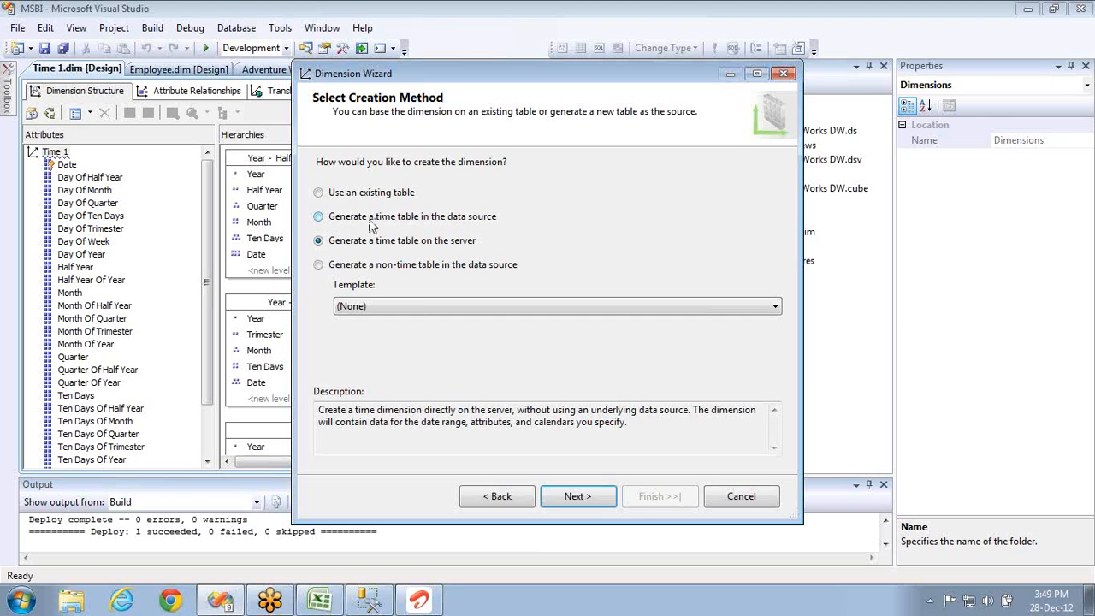
pyautogui.click(338, 267)
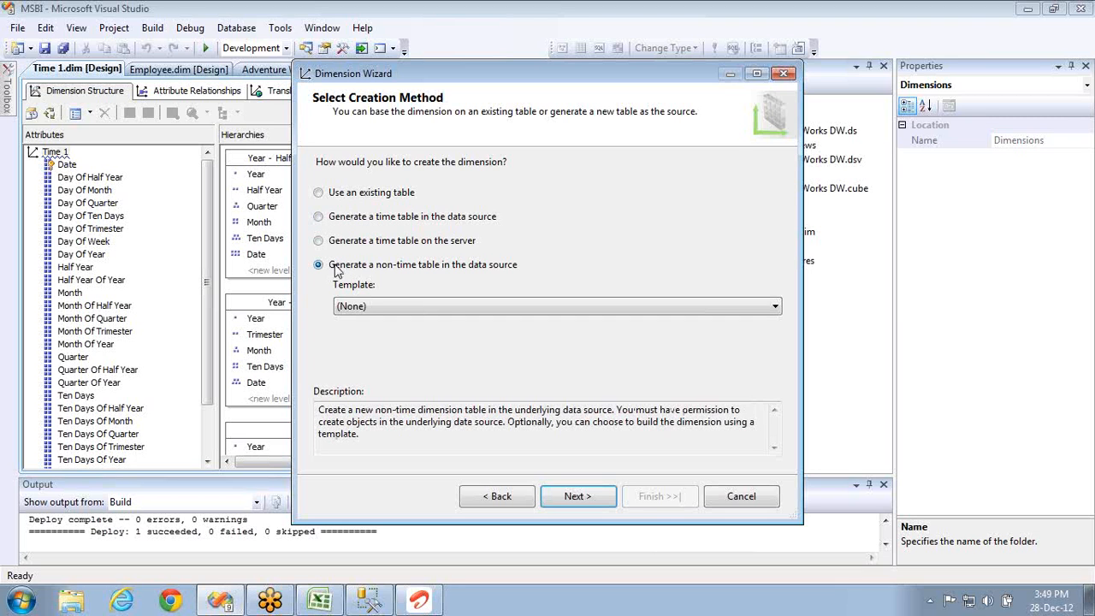
# Try the Account, Customer, Product and Sales Reason templates in turn for the non-time table
pyautogui.click(480, 307)
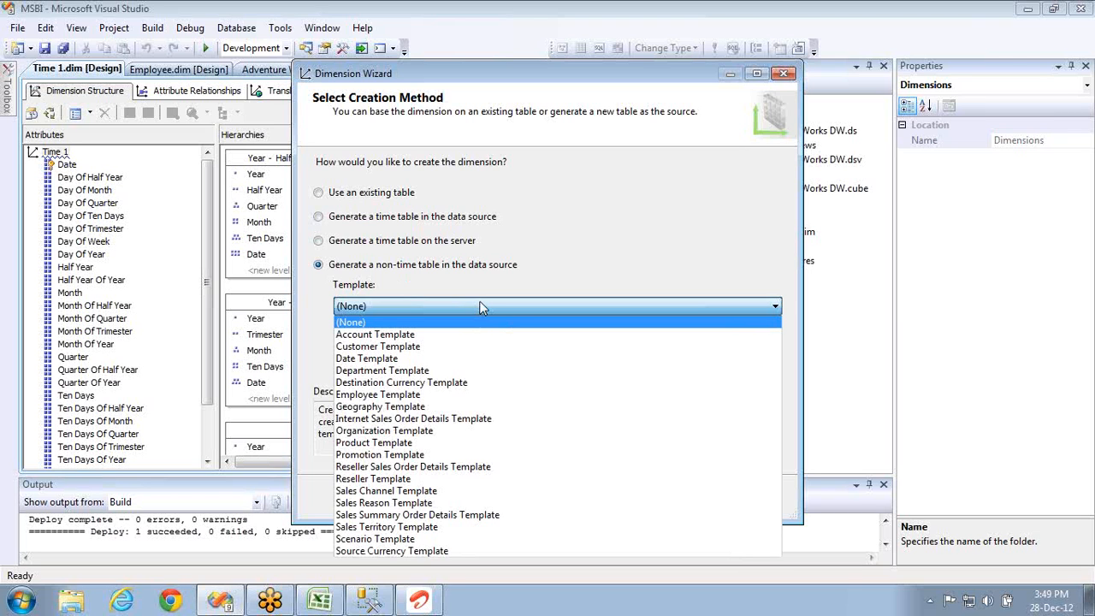
pyautogui.click(425, 334)
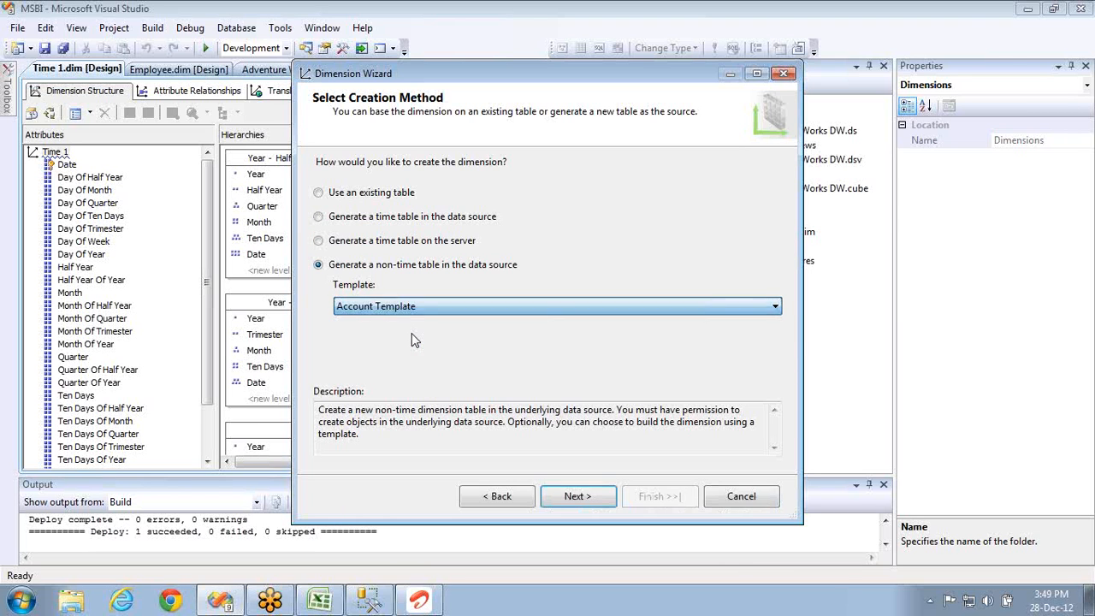
pyautogui.click(472, 309)
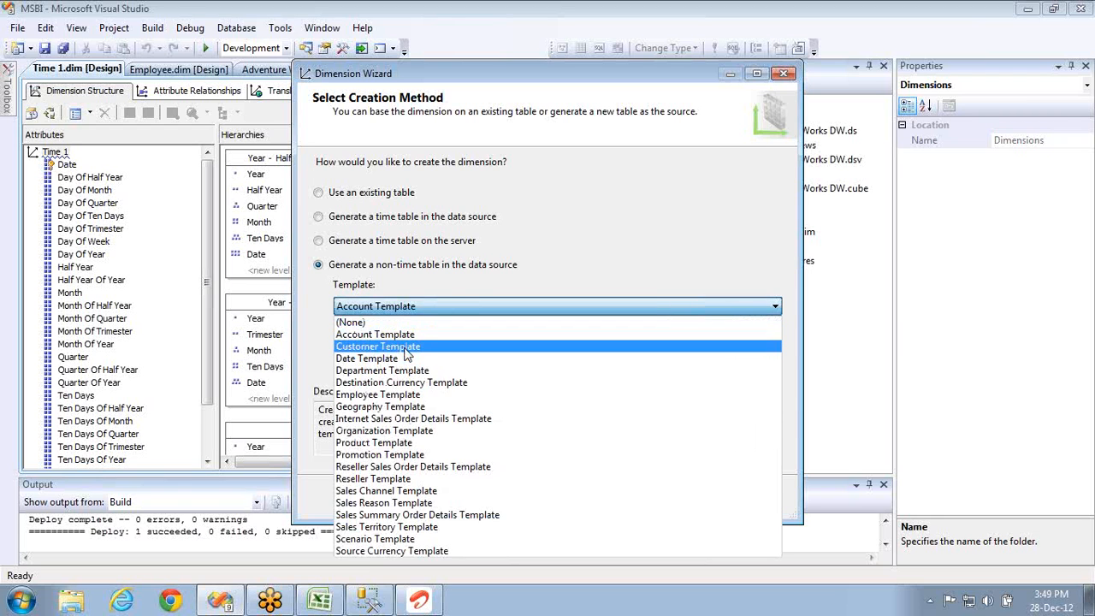
pyautogui.click(406, 347)
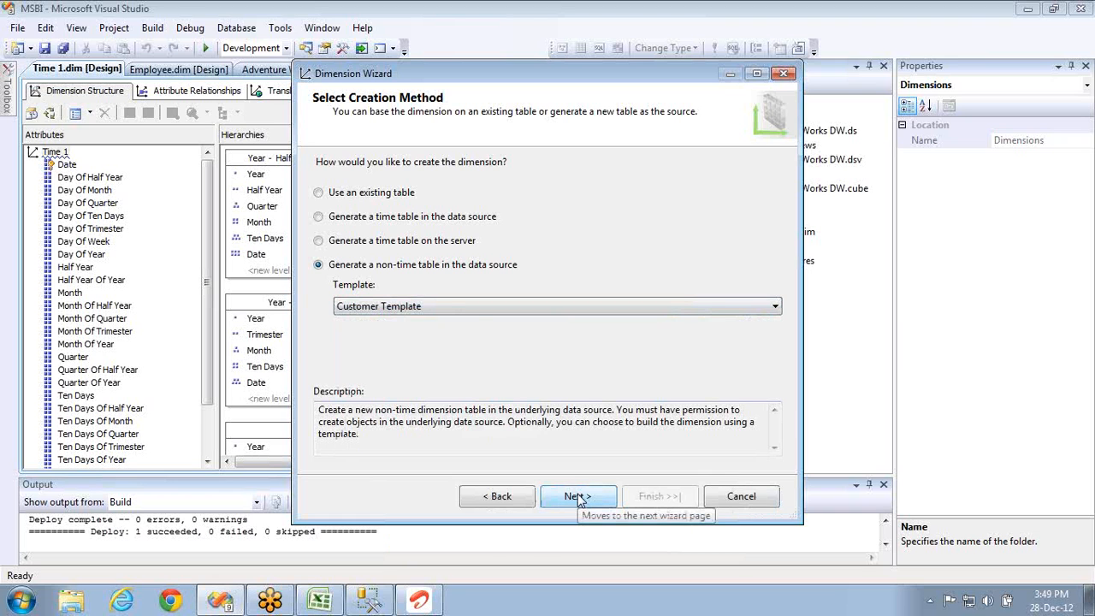
pyautogui.click(472, 310)
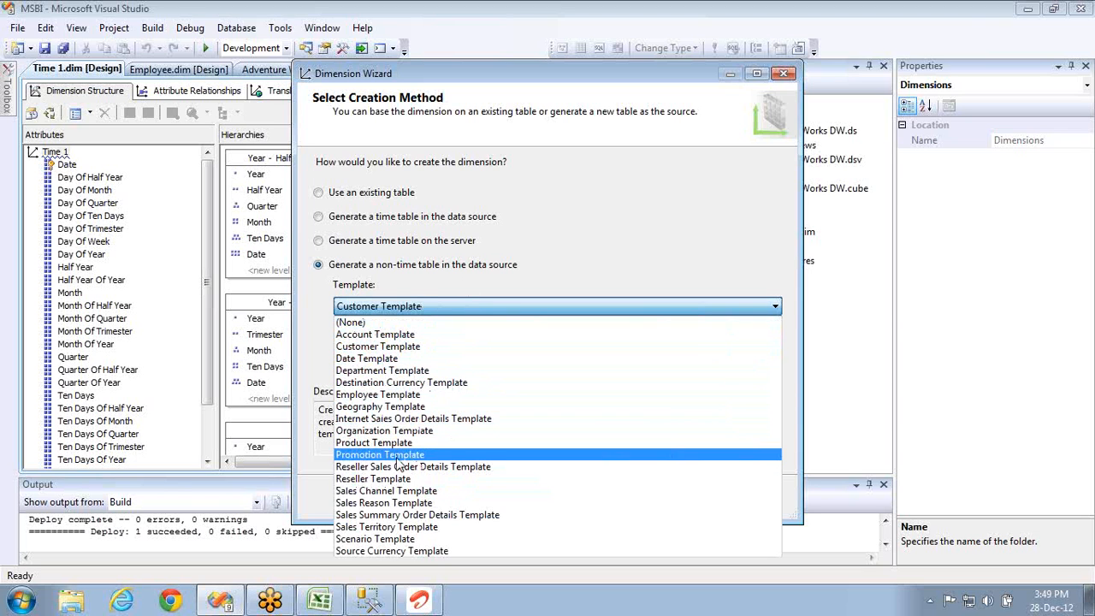
pyautogui.click(370, 447)
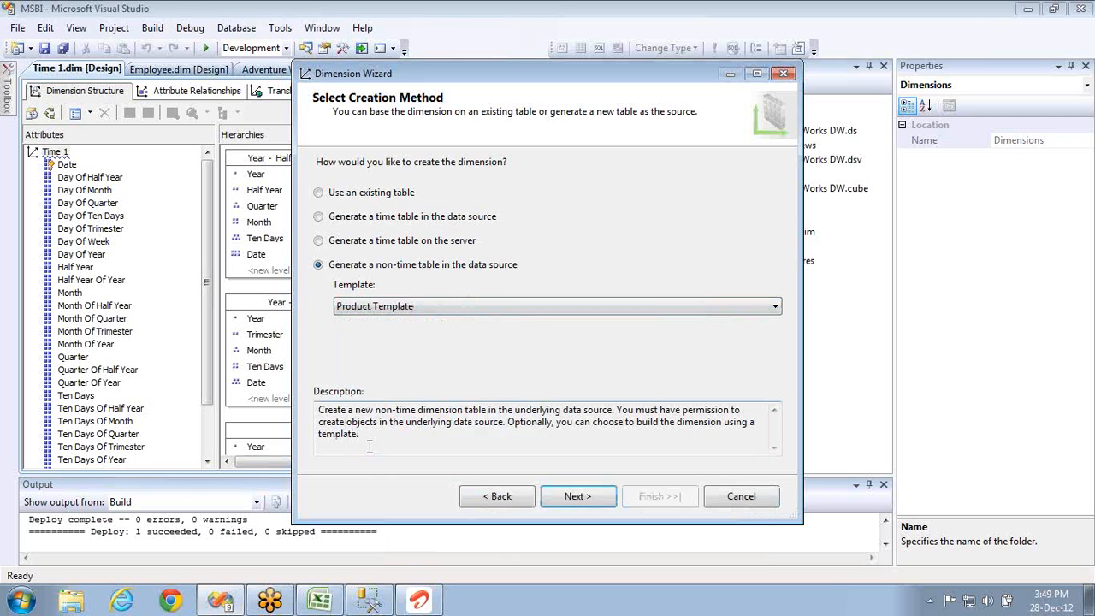
pyautogui.click(401, 309)
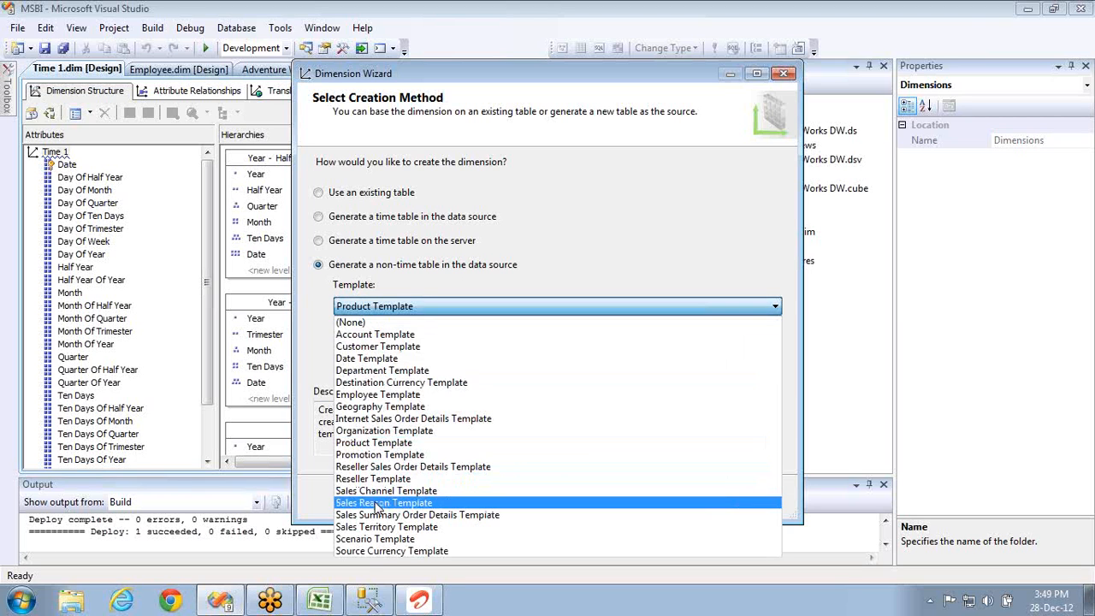
pyautogui.click(377, 504)
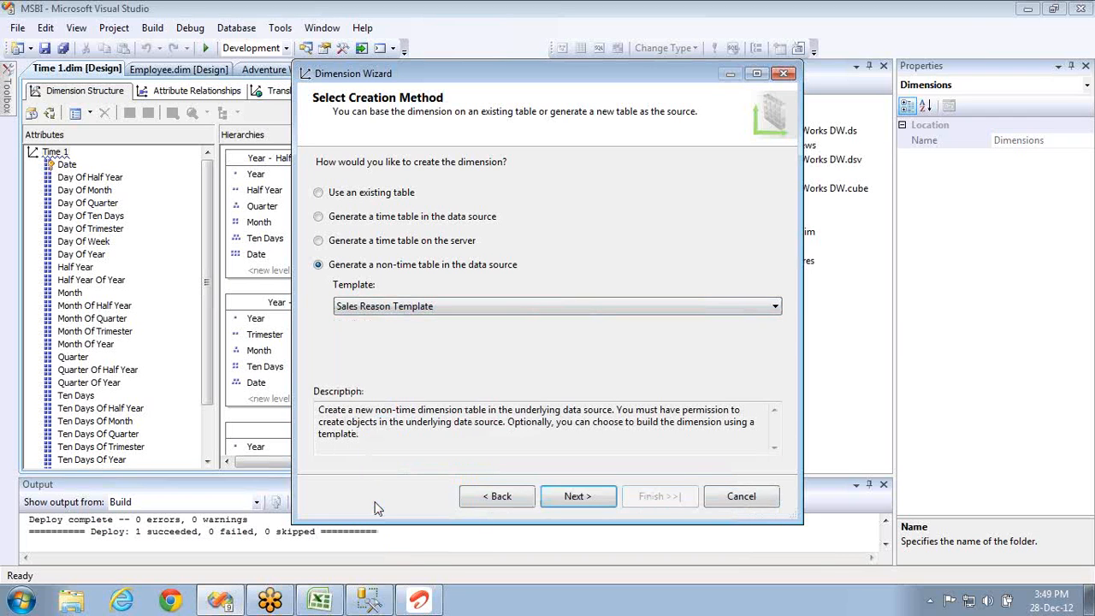
# Base the non-time table on the Customer Template, keep its default attributes and continue to the dimension key settings
pyautogui.click(473, 304)
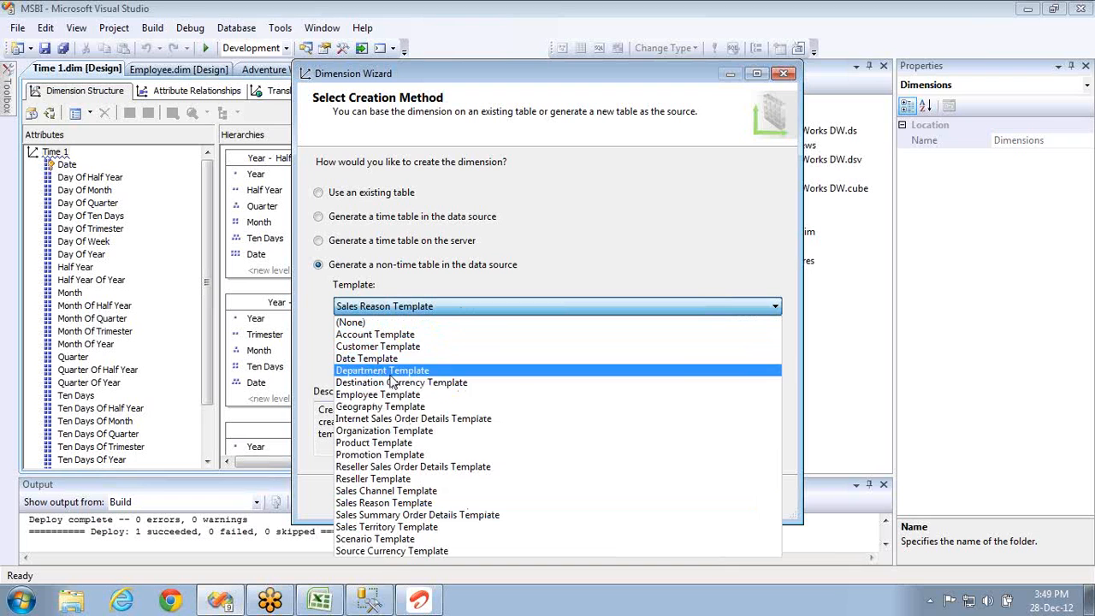
pyautogui.click(378, 346)
pyautogui.click(589, 502)
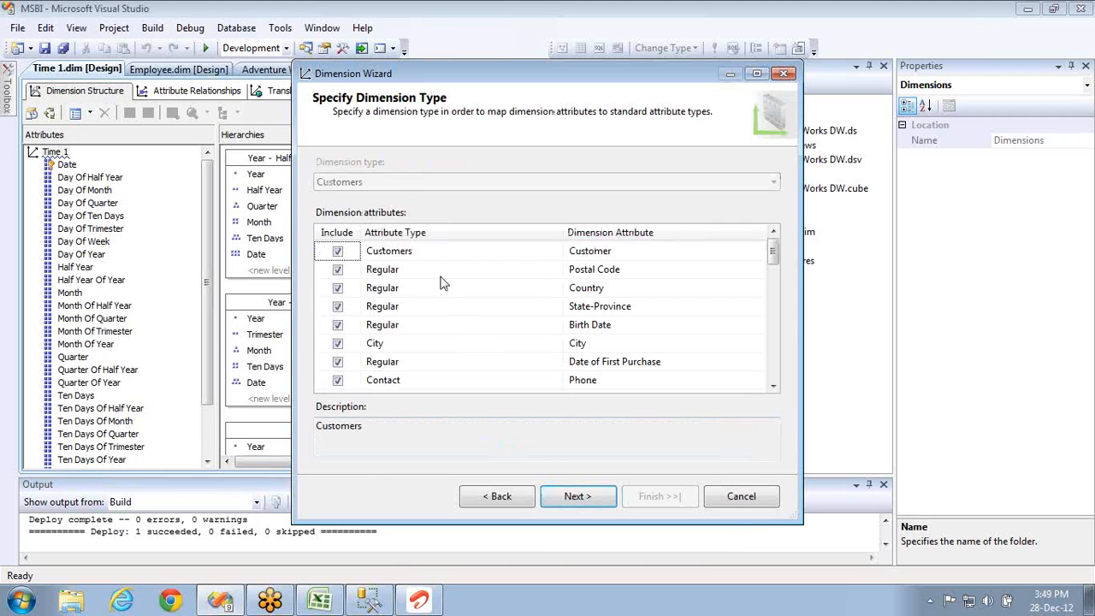
pyautogui.click(572, 497)
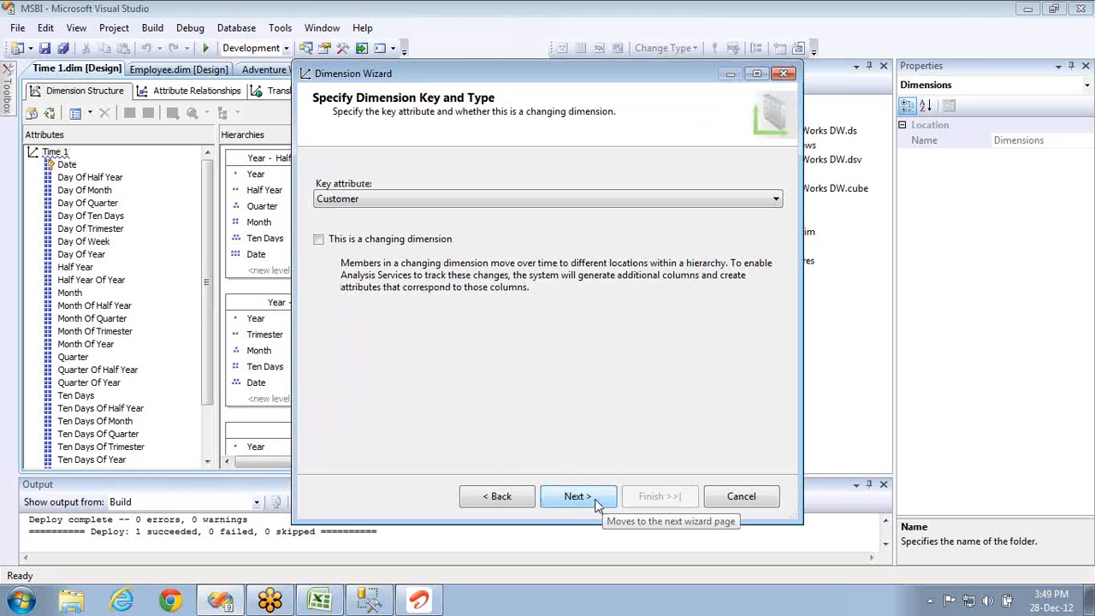
# Keep Customer as the key attribute, finish creating the Customer dimension and show its attributes as a tree
pyautogui.click(594, 498)
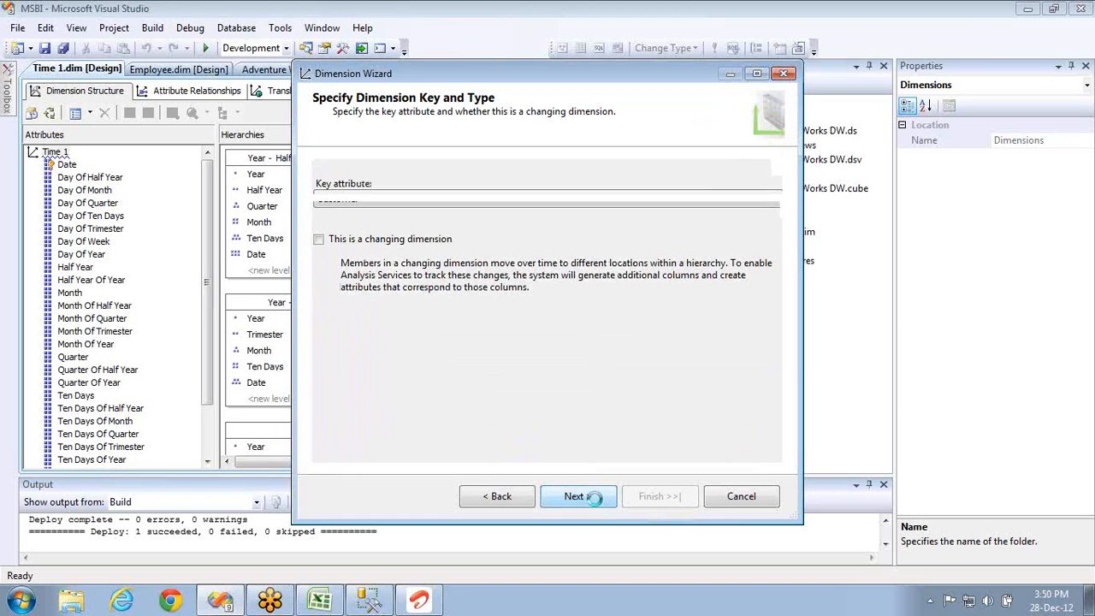
pyautogui.click(641, 498)
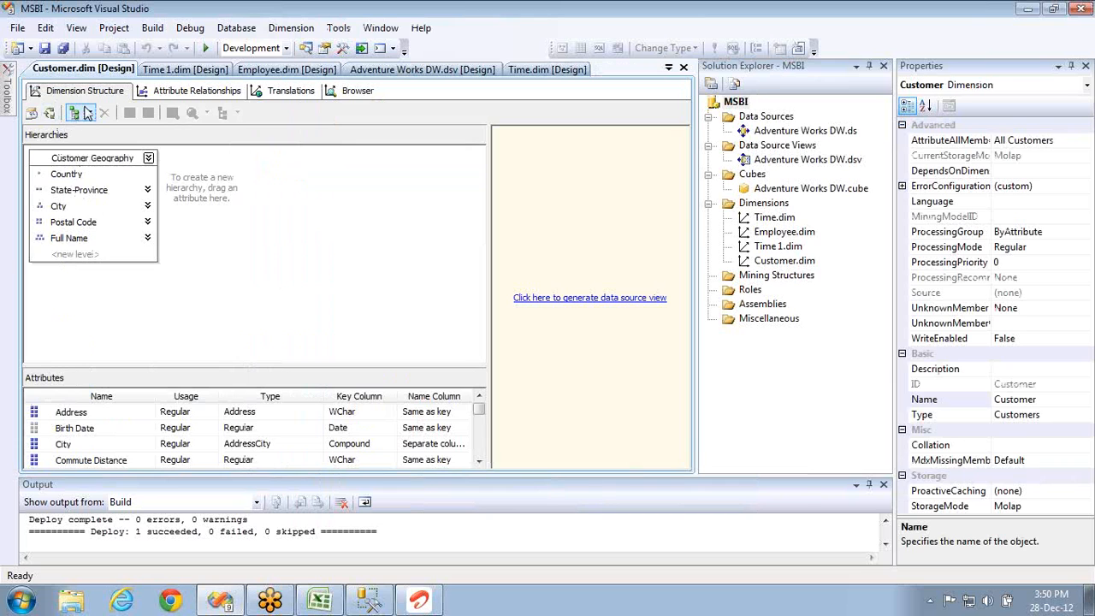
pyautogui.click(77, 114)
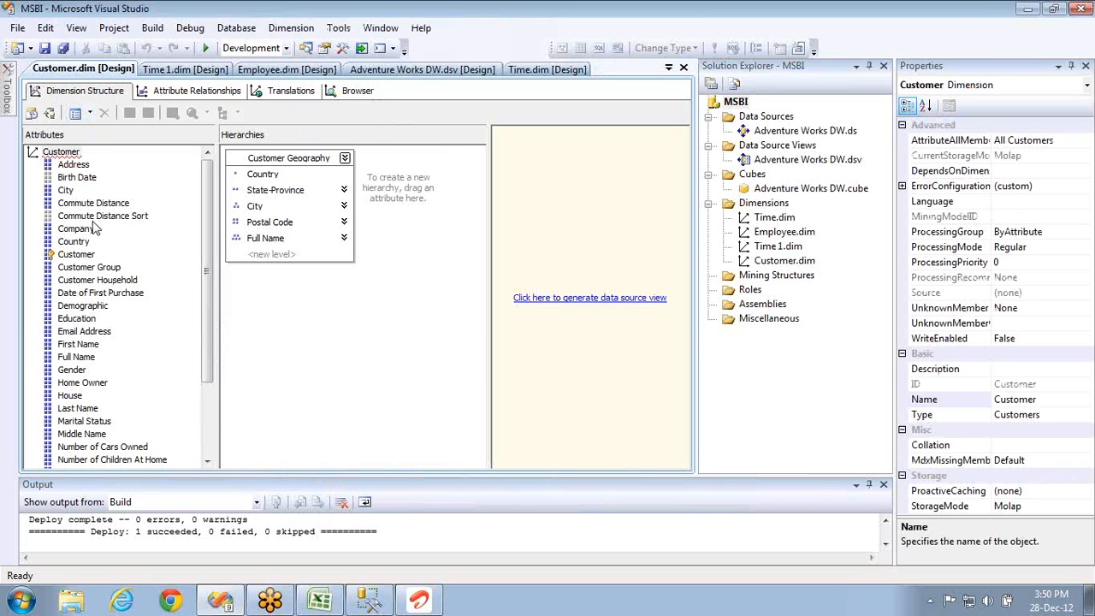
# Examine the Customer dimension's attributes and their properties, from Address and Birth Date through Country, Email Address and Education
pyautogui.click(78, 166)
pyautogui.click(86, 178)
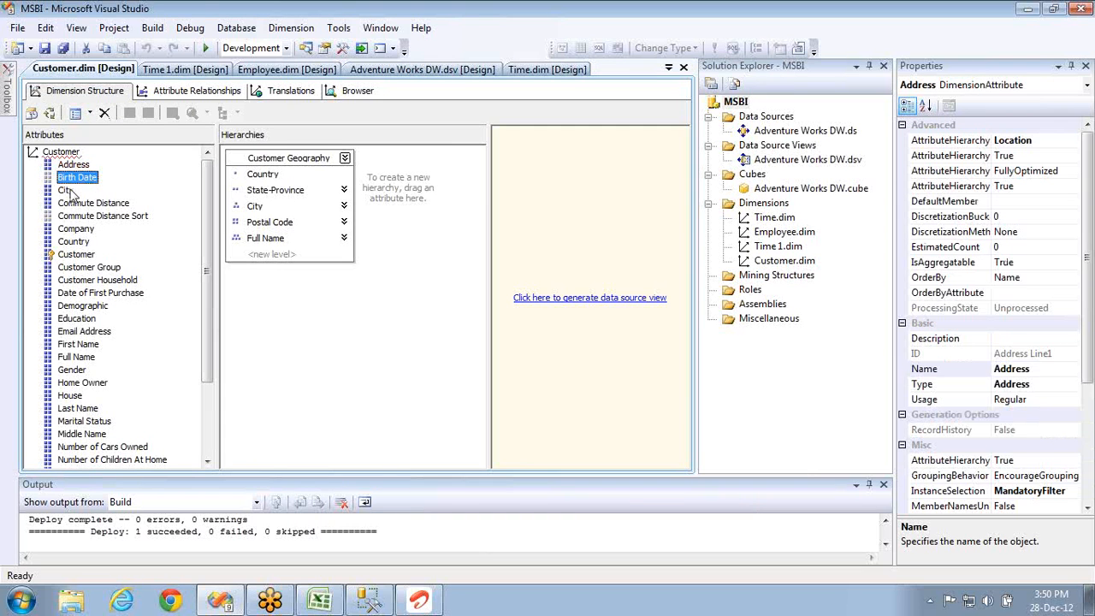
pyautogui.click(67, 190)
pyautogui.click(99, 204)
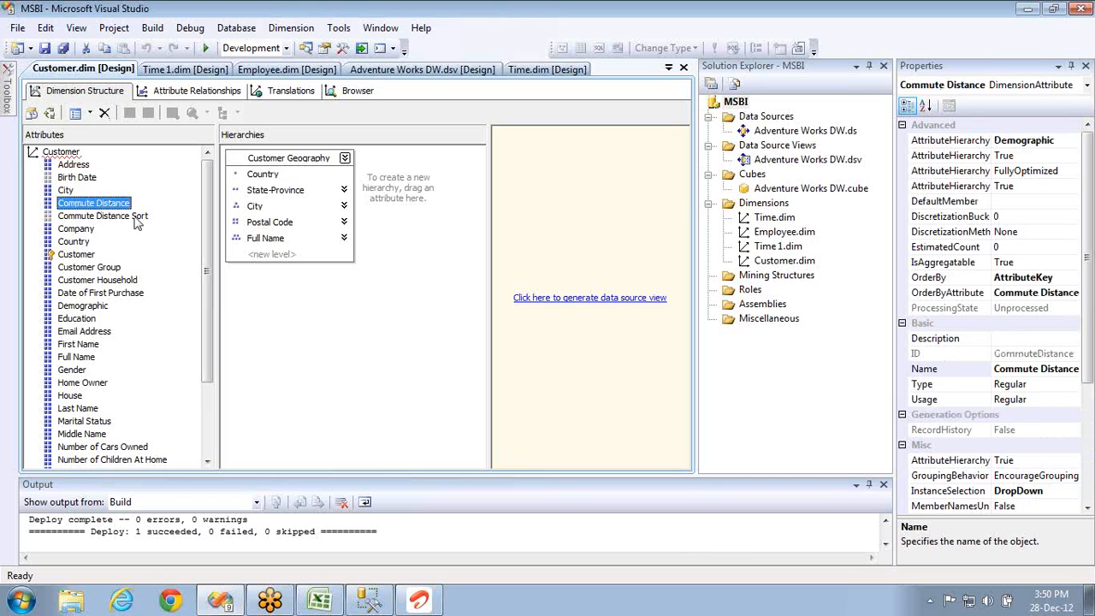
pyautogui.click(103, 219)
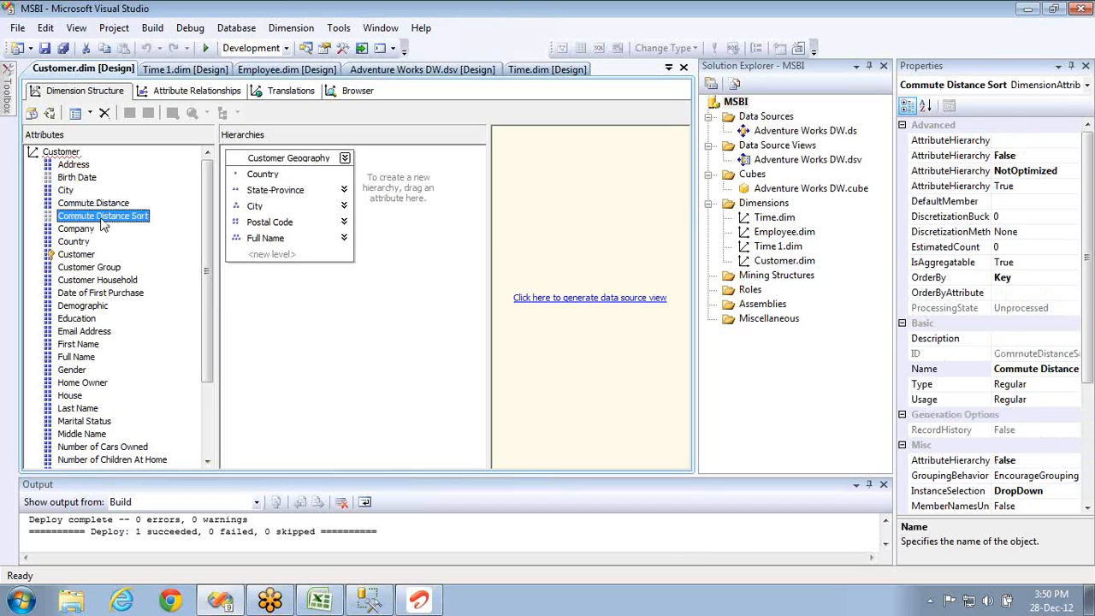
pyautogui.click(86, 229)
pyautogui.click(87, 243)
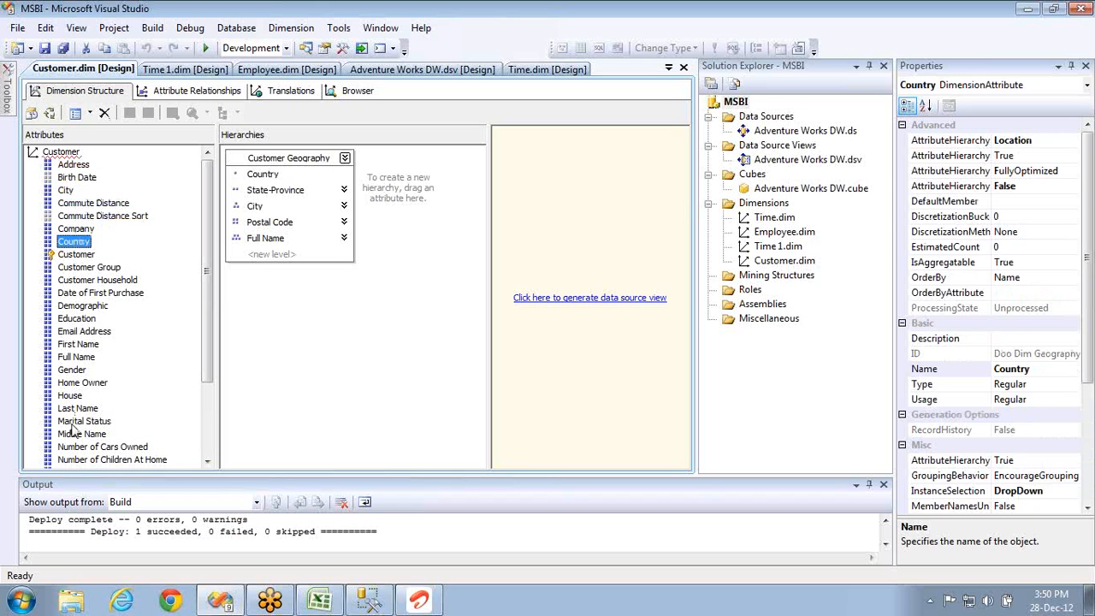
pyautogui.click(82, 332)
pyautogui.click(74, 320)
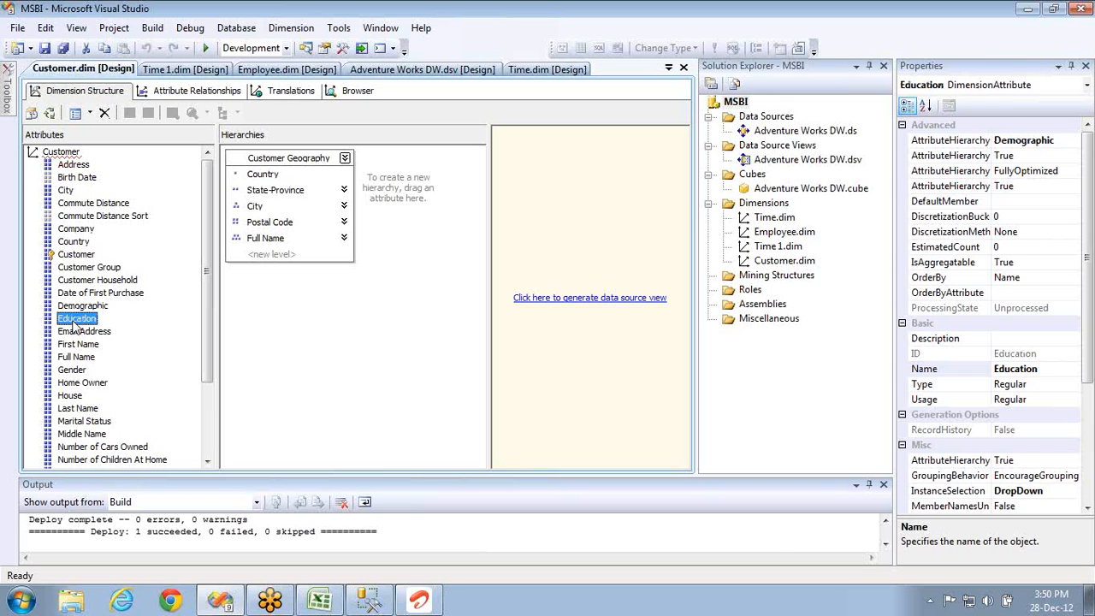
# Generate the data source view schema for the Customer dimension with the default options and close the progress report
pyautogui.click(526, 298)
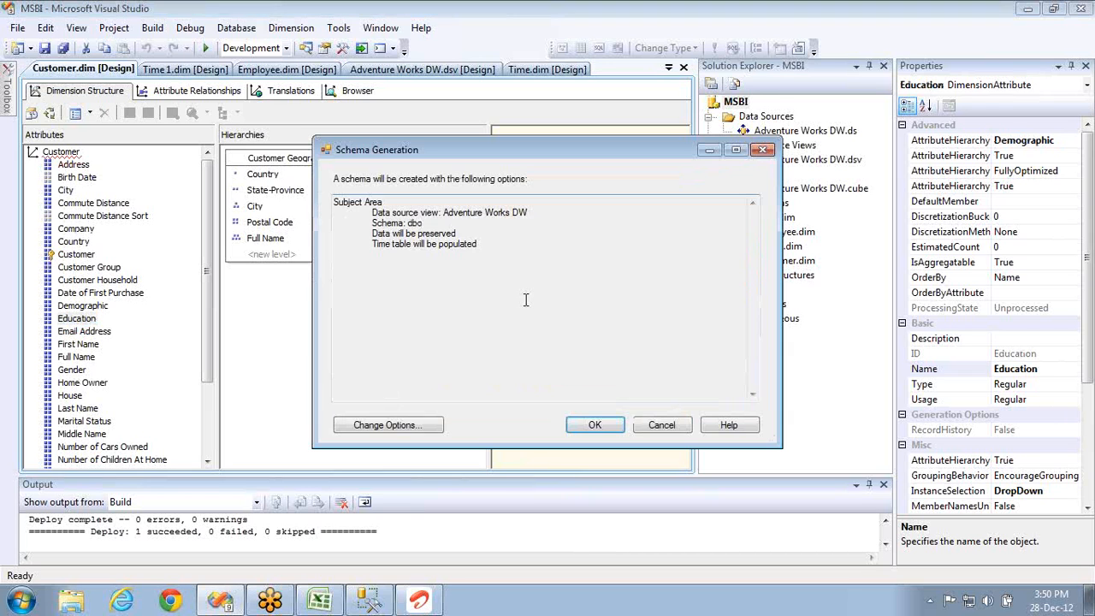
pyautogui.click(593, 425)
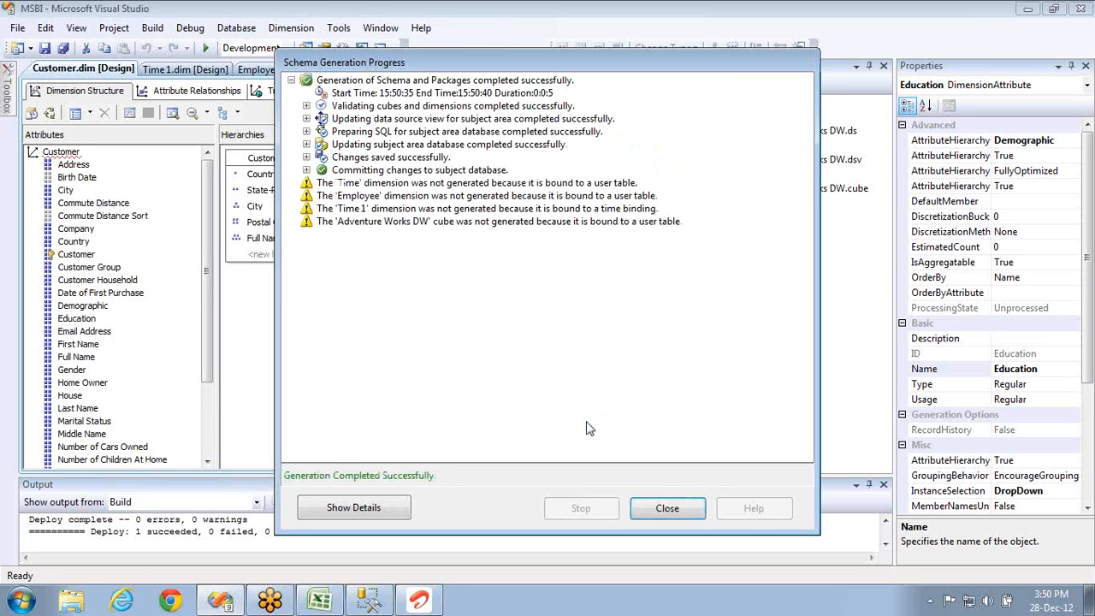
pyautogui.click(667, 508)
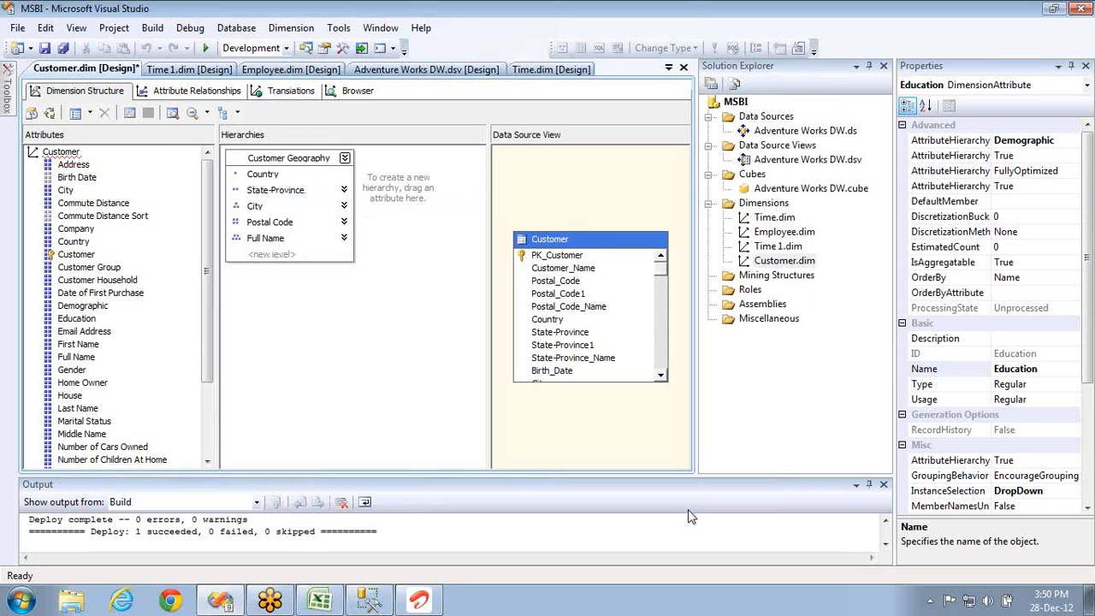
# Switch to SQL Server Management Studio, change the Select query to read from customer and run only that query
pyautogui.hotkey('alt', 'Tab')
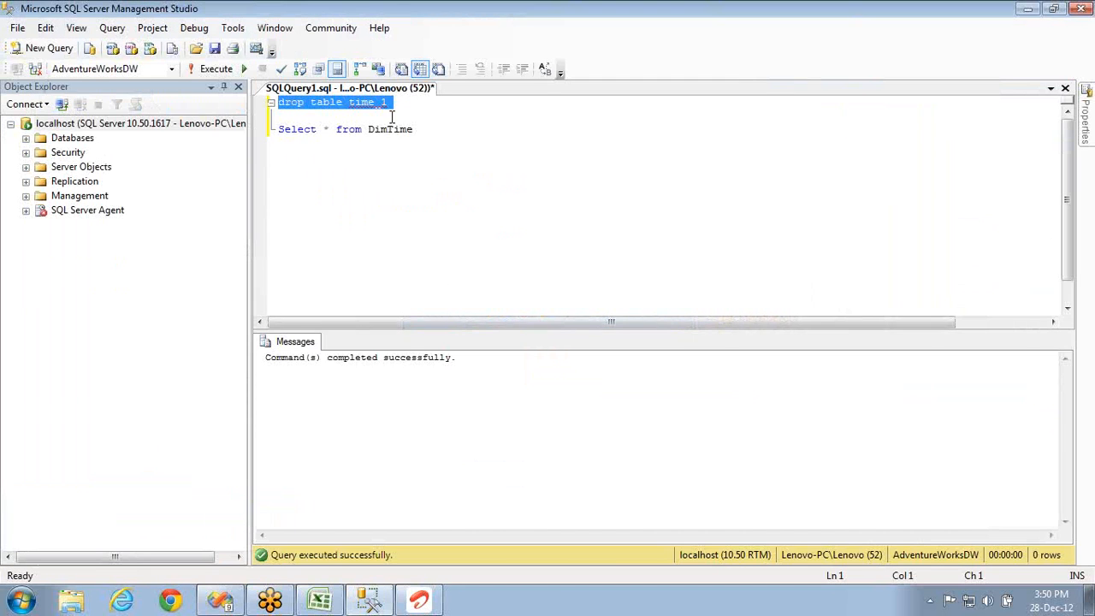
pyautogui.doubleClick(370, 102)
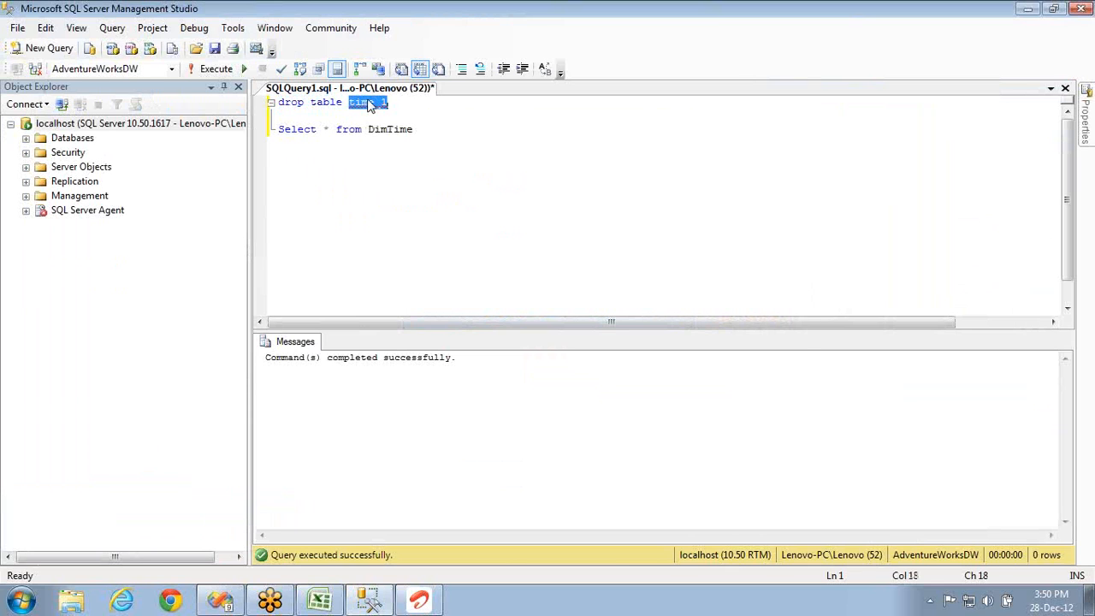
pyautogui.press('Down')
pyautogui.press('Down')
pyautogui.hotkey('ctrl', 'Left')
pyautogui.hotkey('ctrl', 'shift', 'Right')
pyautogui.write('customer')
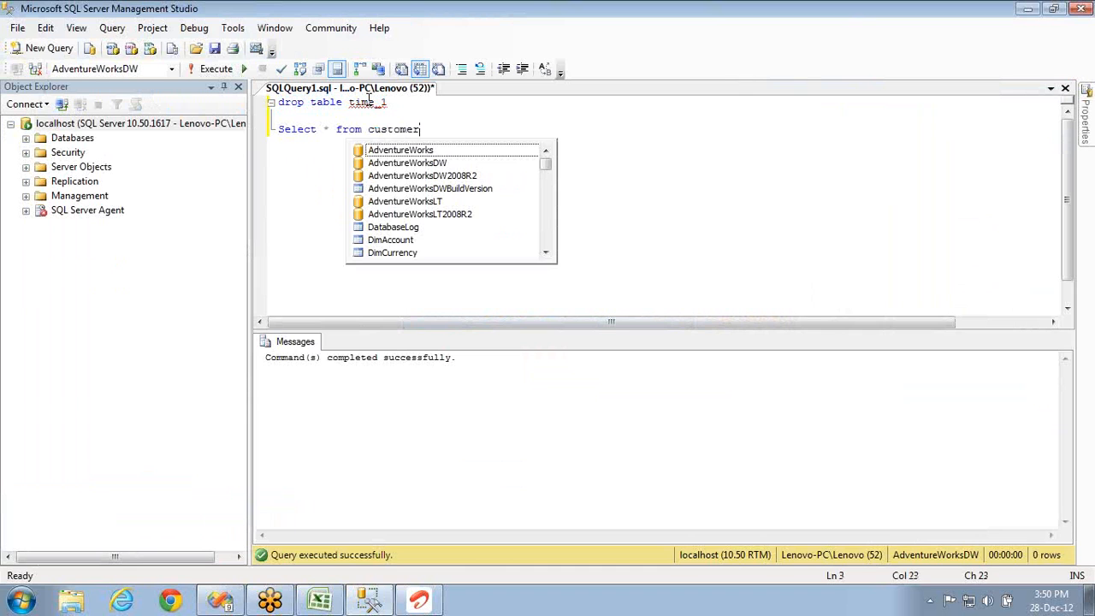
pyautogui.hotkey('shift', 'Home')
pyautogui.press('F5')
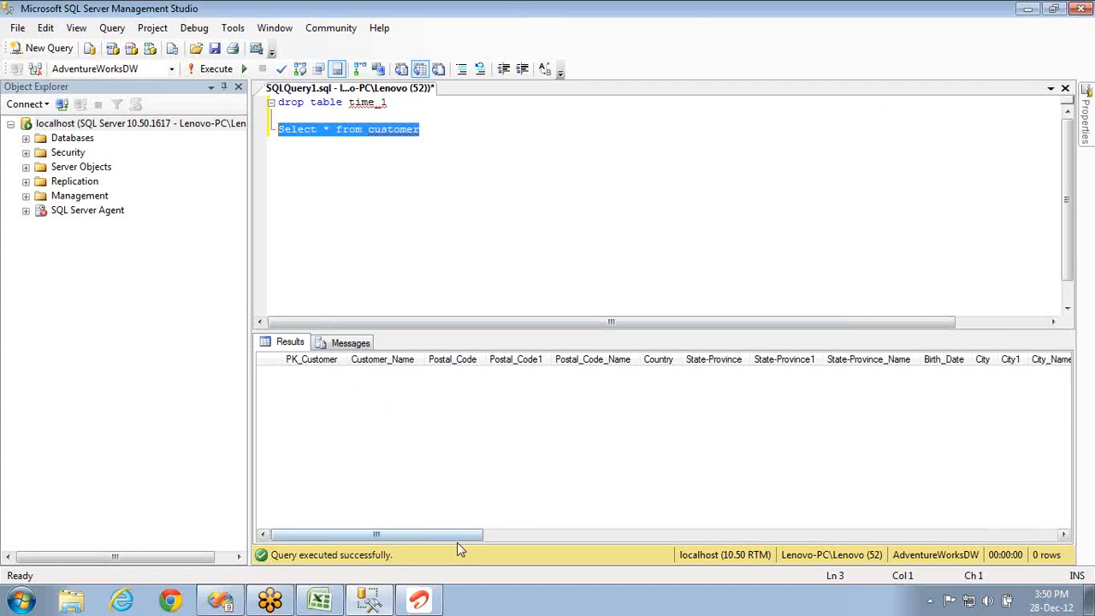
# Check the remaining columns of the customer query result against the generated Customer table and return to Visual Studio
pyautogui.moveTo(456, 536); pyautogui.dragTo(1055, 520)
pyautogui.hotkey('alt', 'Tab')
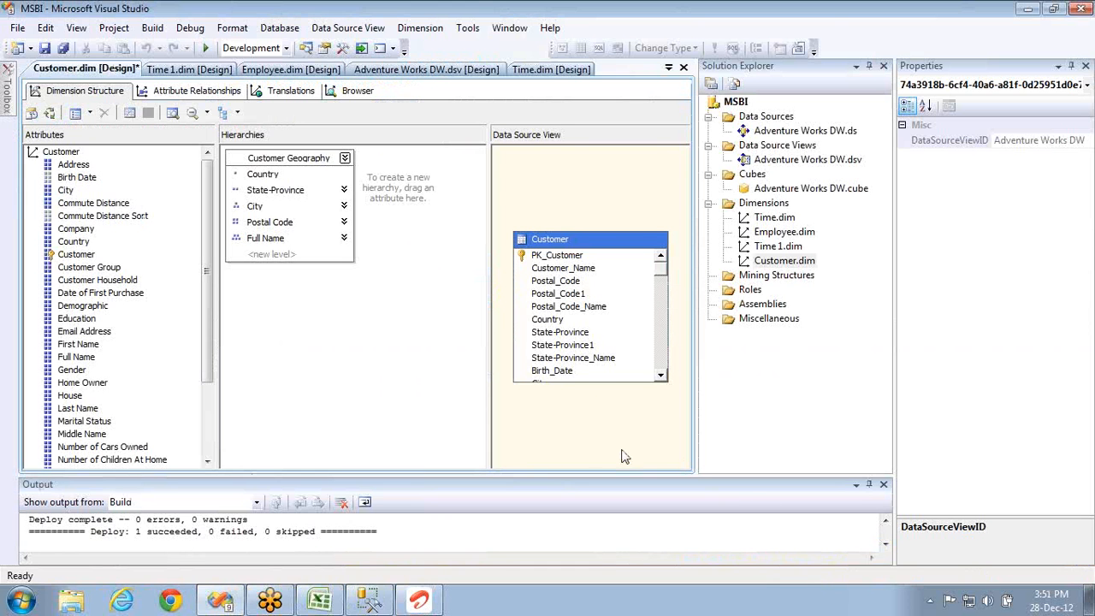
pyautogui.hotkey('alt', 'Tab')
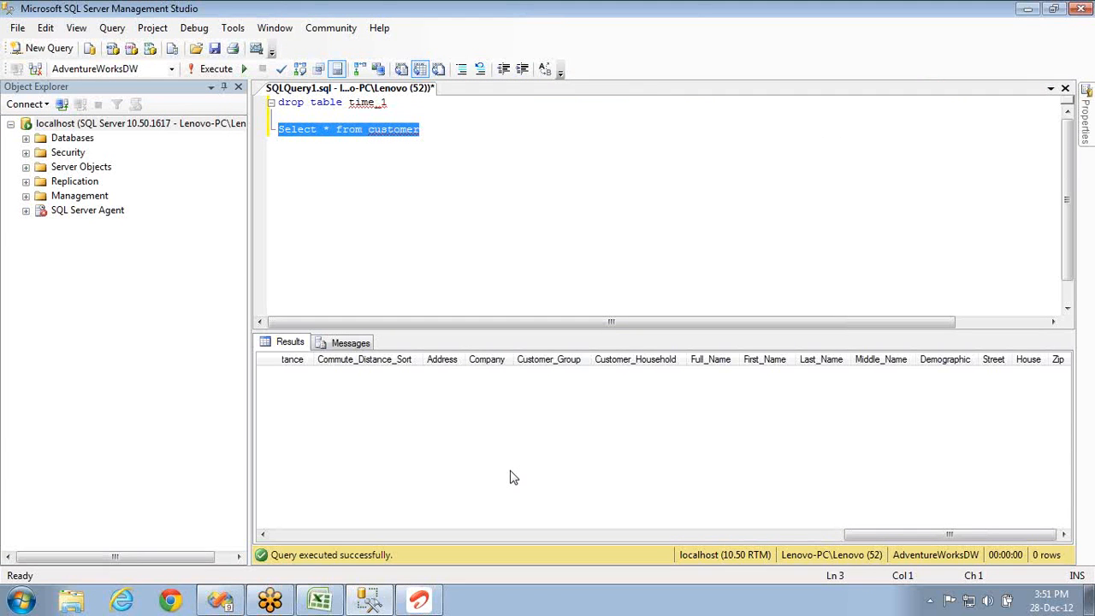
pyautogui.hotkey('alt', 'Tab')
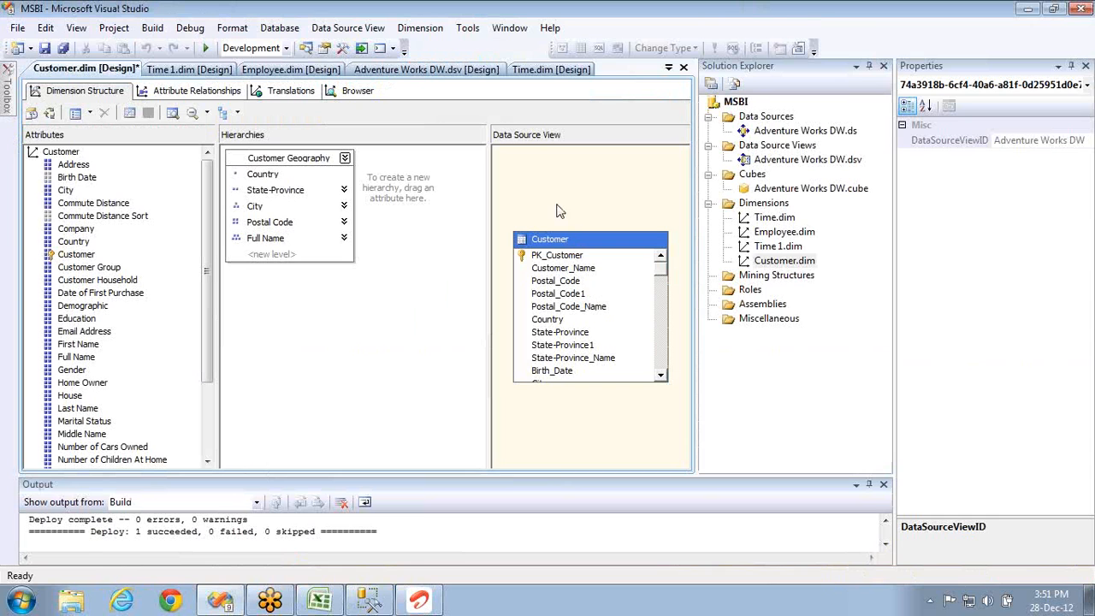
# Start a new dimension that generates a non-time table in the data source from the Source Currency Template
pyautogui.rightClick(767, 206)
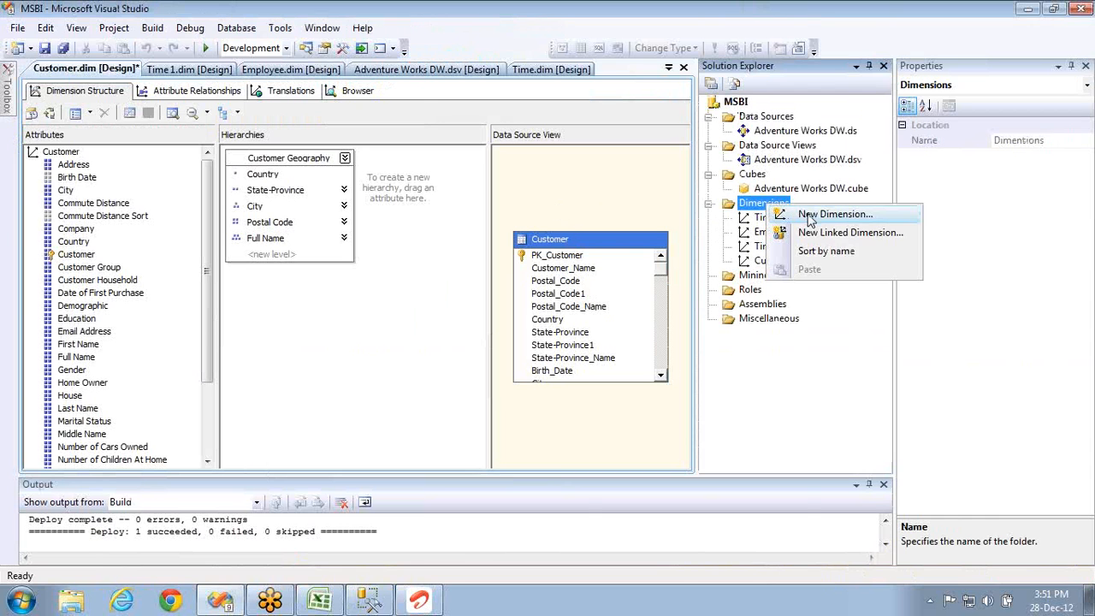
pyautogui.click(813, 215)
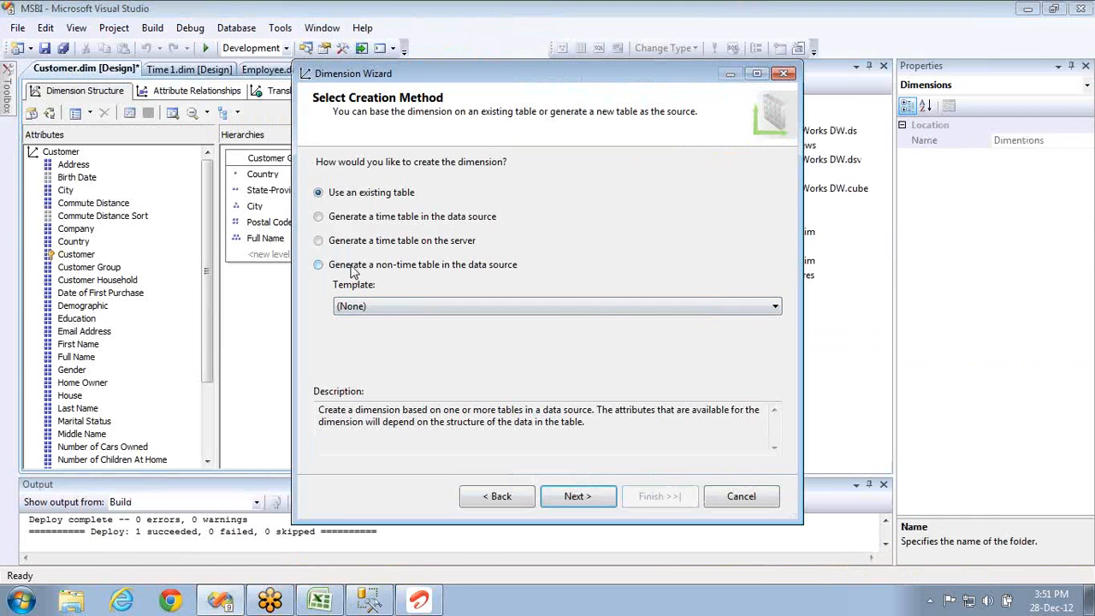
pyautogui.click(351, 267)
pyautogui.click(462, 301)
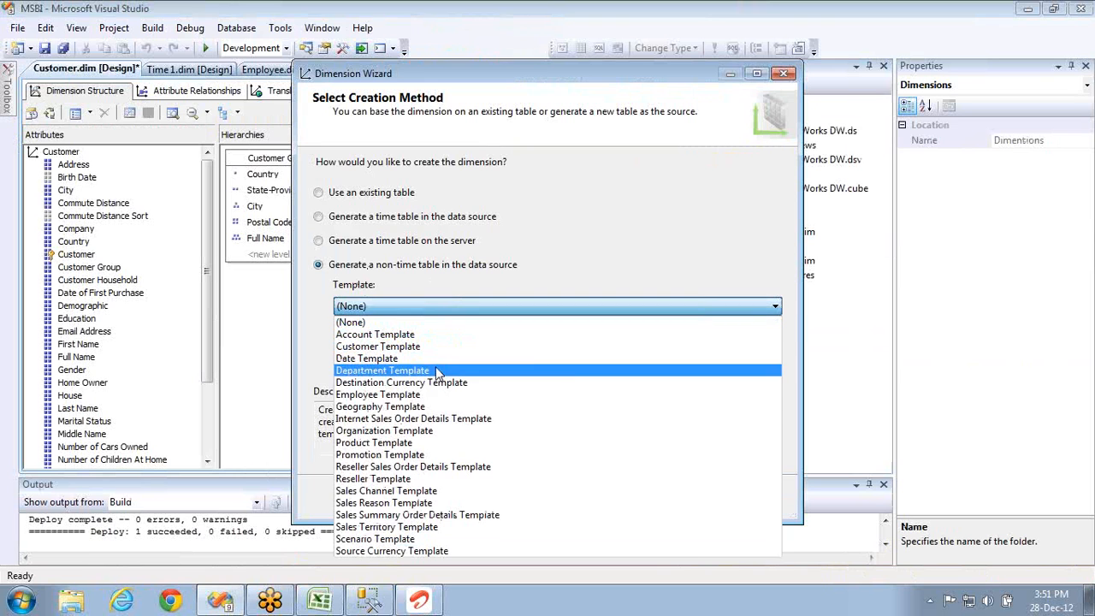
pyautogui.click(411, 550)
pyautogui.click(571, 500)
# Include Currency Name and Currency Destination, keep Source Currency as key and name, finish the dimension and show its attributes as a tree
pyautogui.click(337, 290)
pyautogui.click(338, 306)
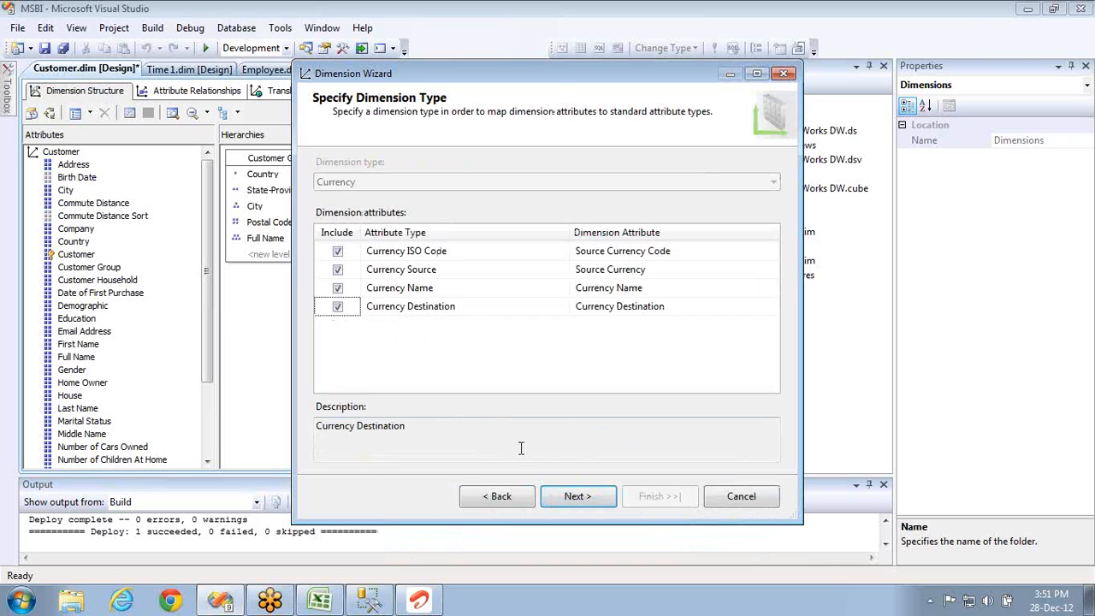
pyautogui.click(579, 496)
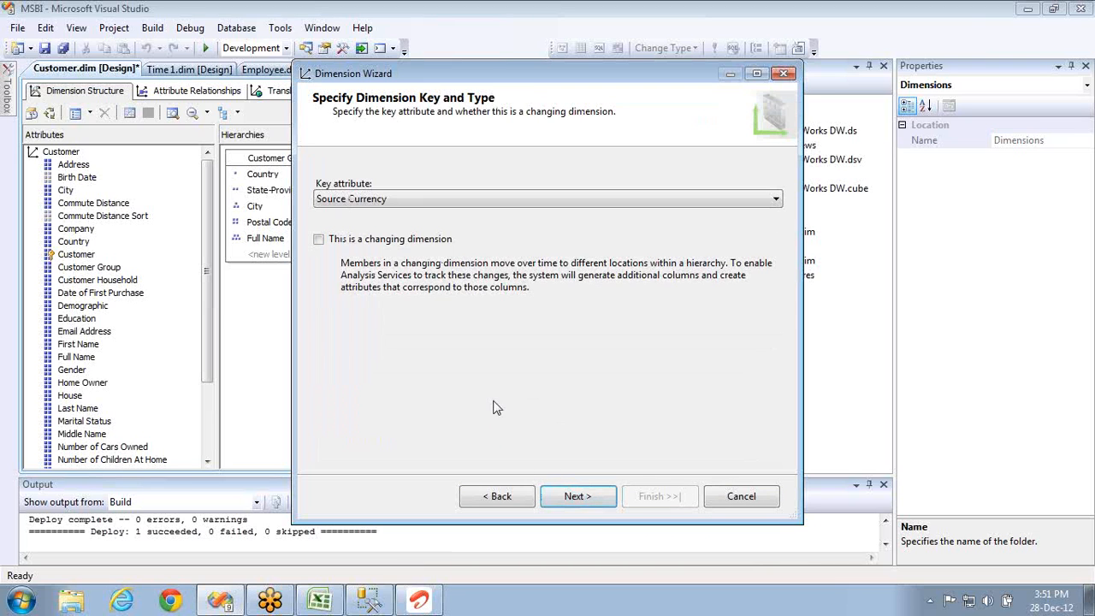
pyautogui.click(578, 503)
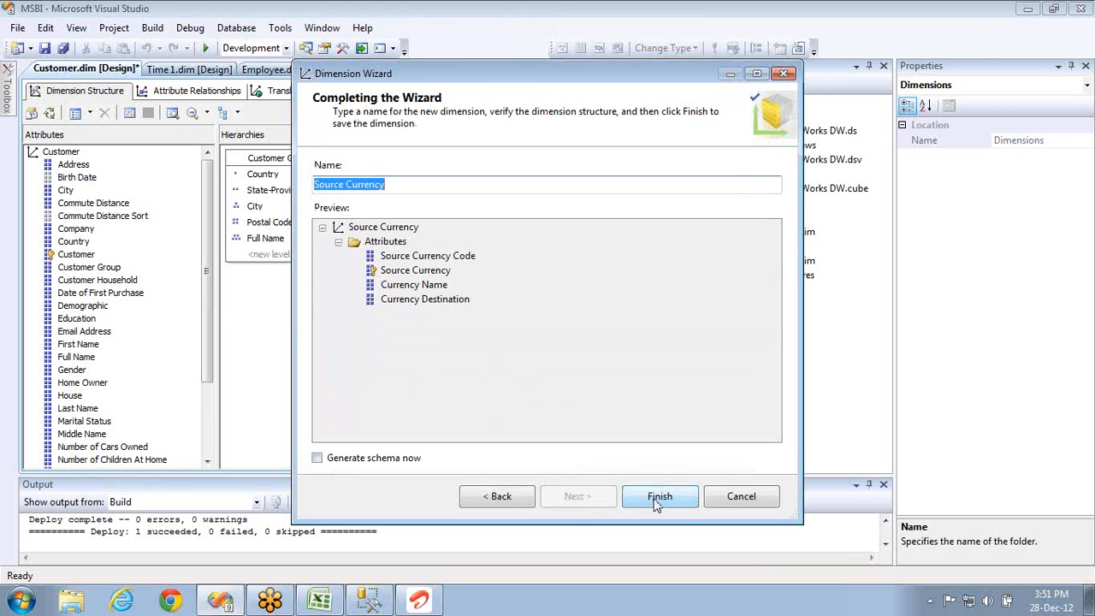
pyautogui.click(659, 499)
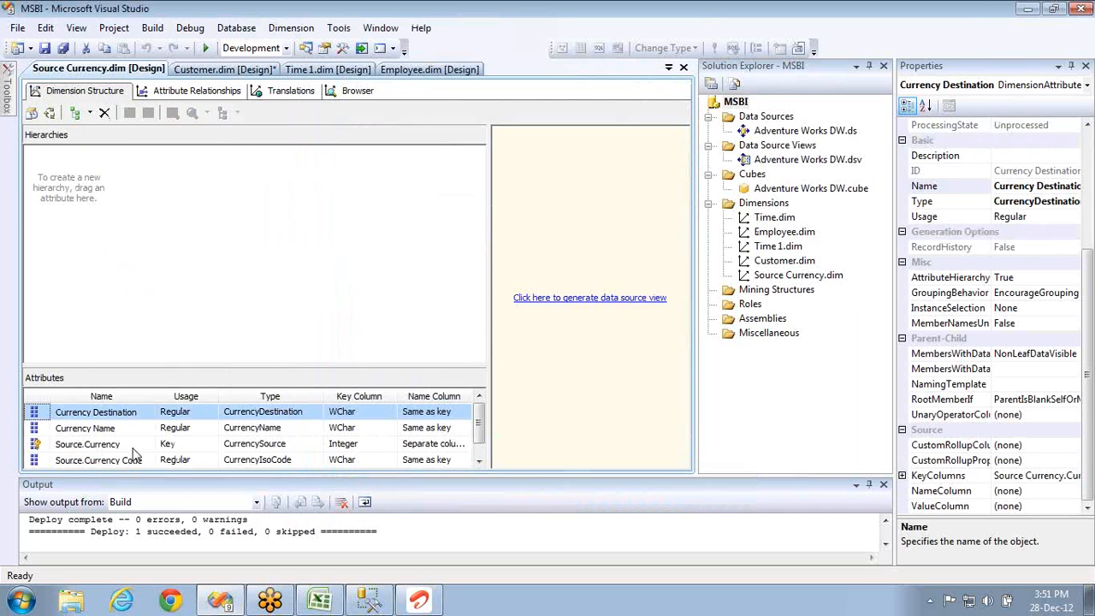
pyautogui.click(77, 112)
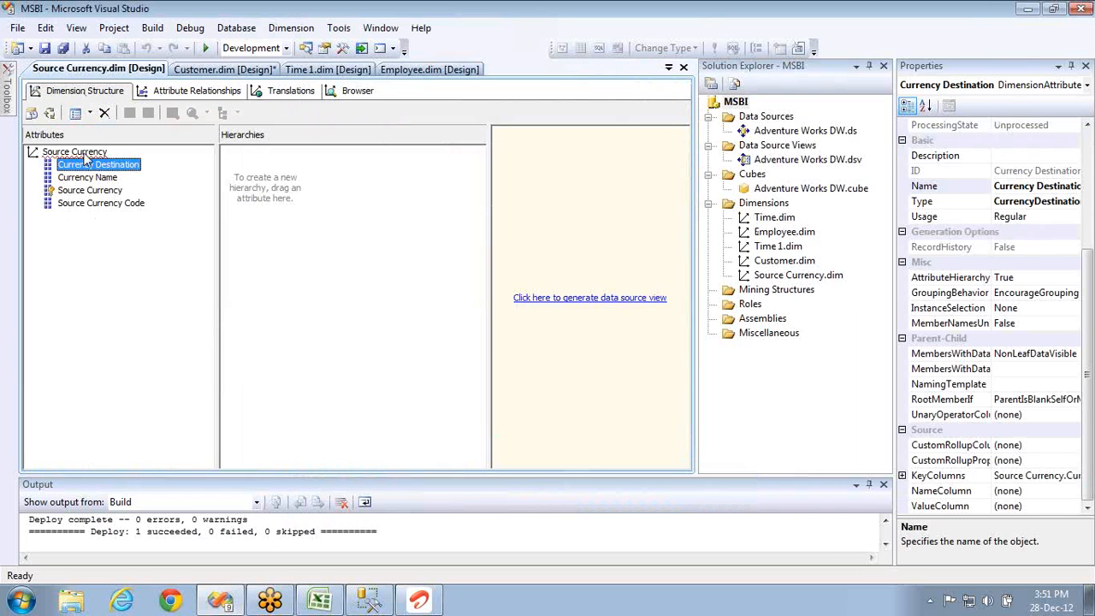
# Generate the data source view schema for the Source Currency dimension with the default options and close the progress report
pyautogui.click(565, 300)
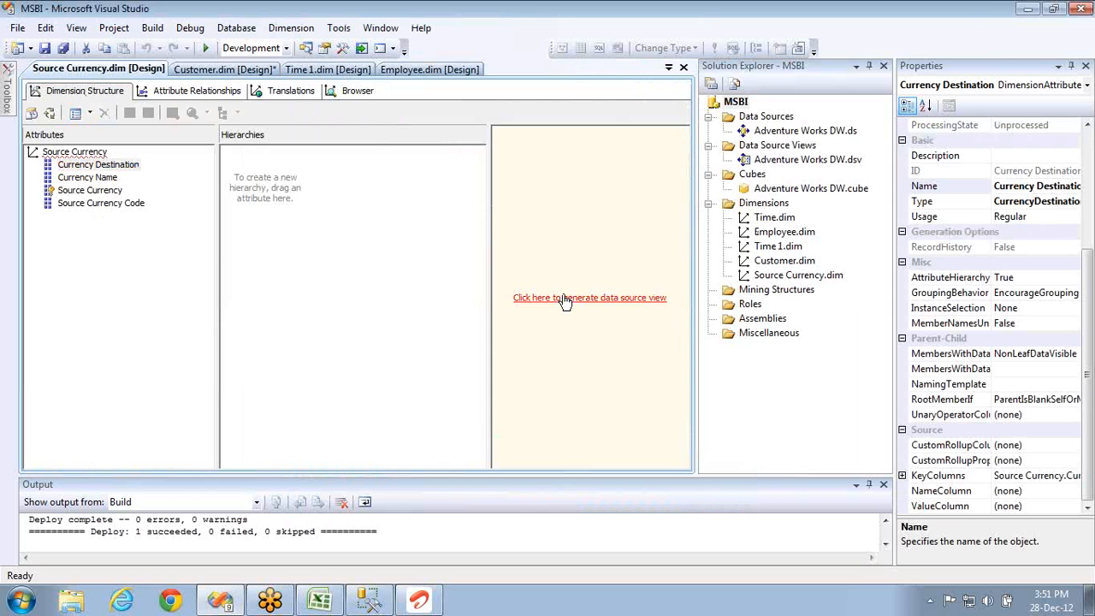
pyautogui.click(592, 422)
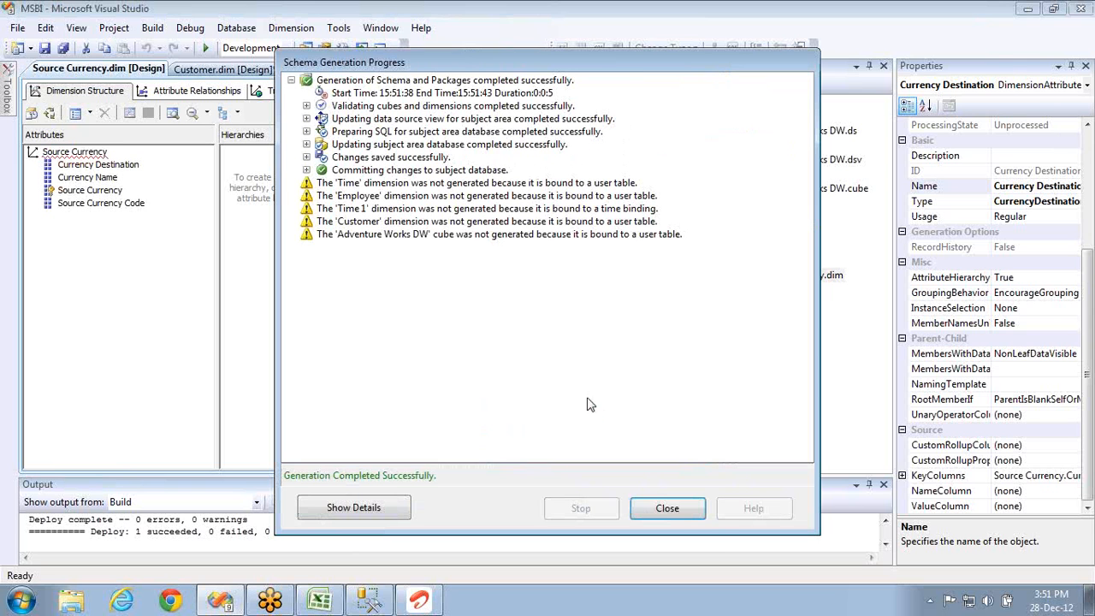
pyautogui.click(671, 511)
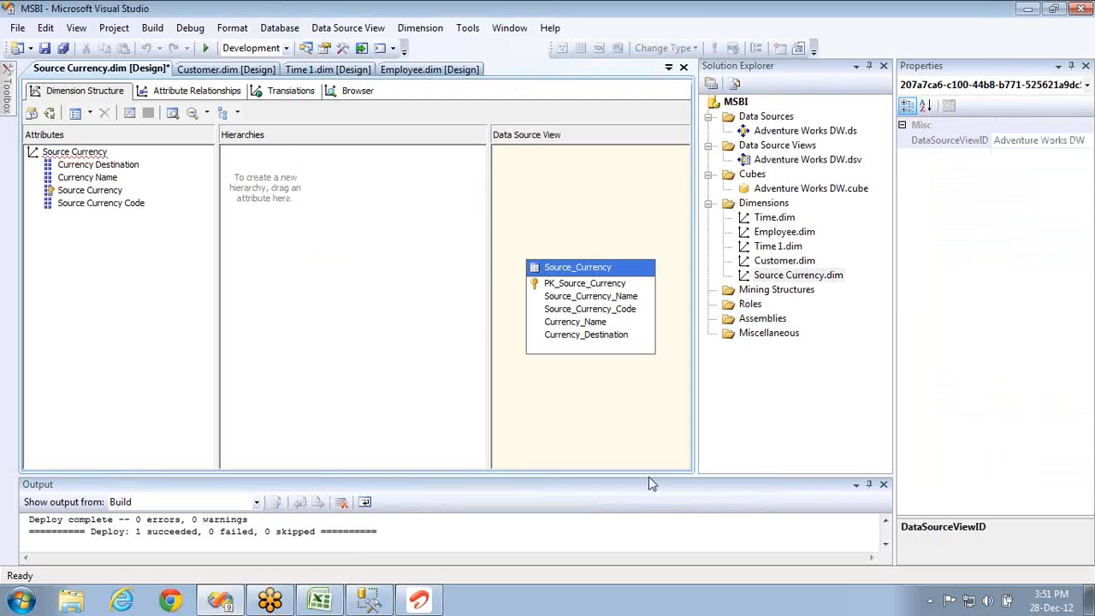
pyautogui.rightClick(780, 206)
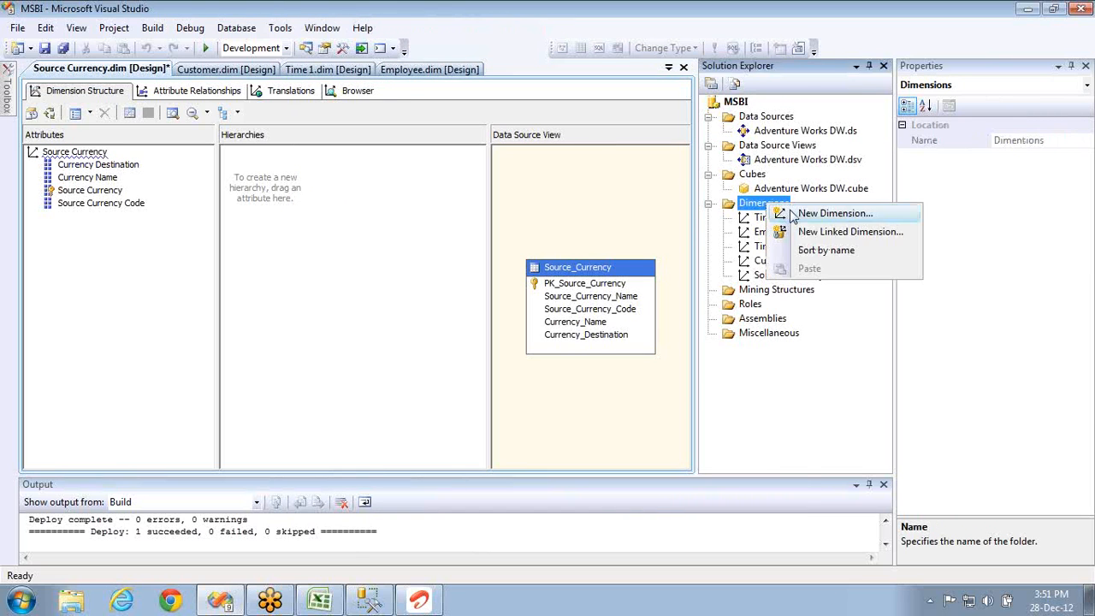
pyautogui.click(823, 213)
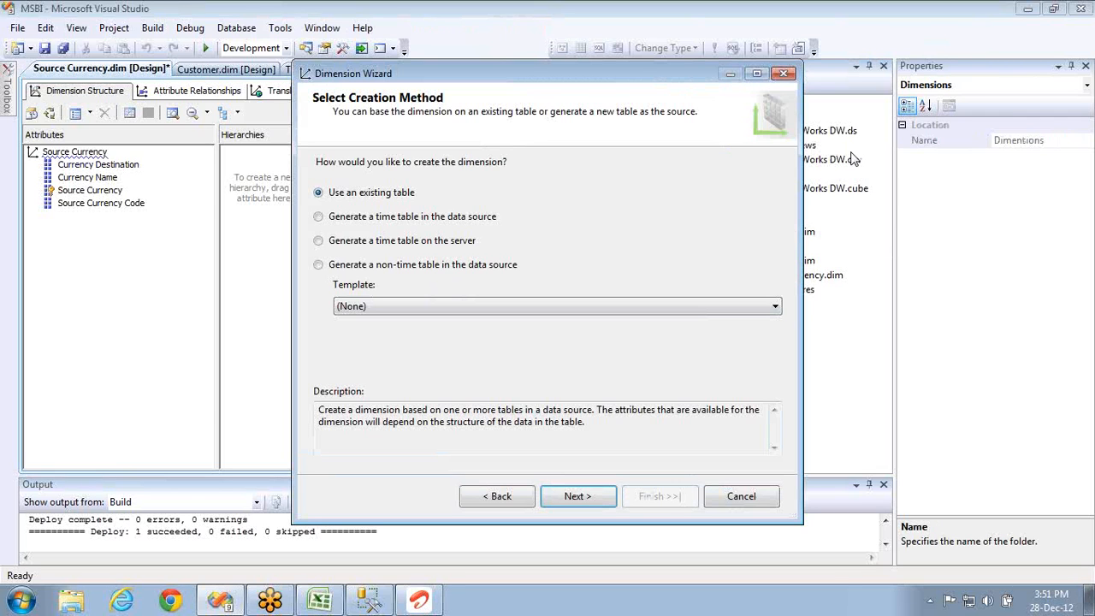
pyautogui.click(1085, 43)
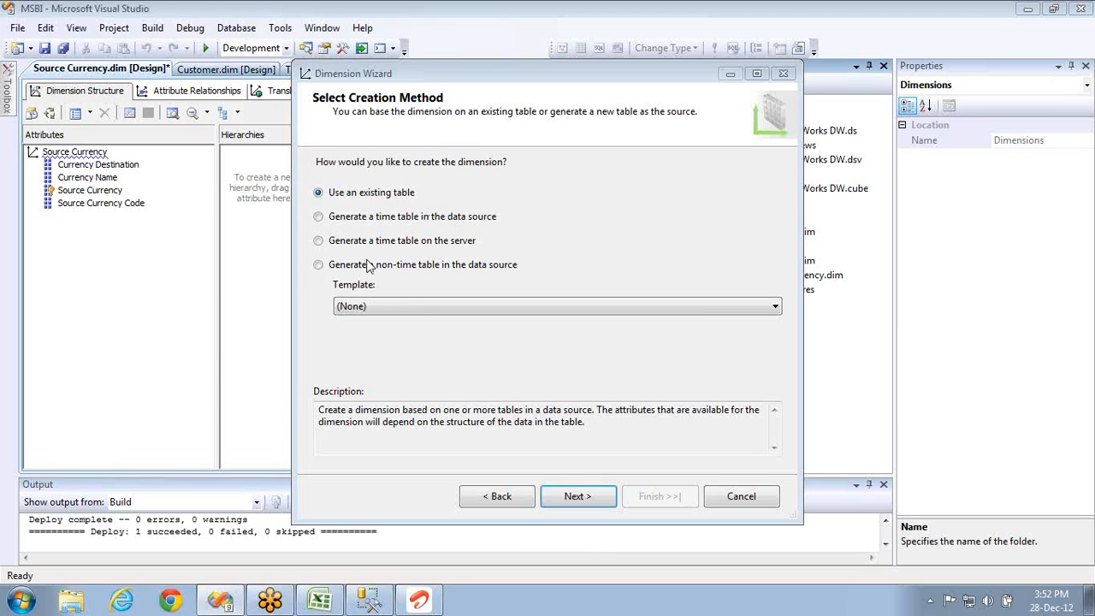
pyautogui.click(741, 500)
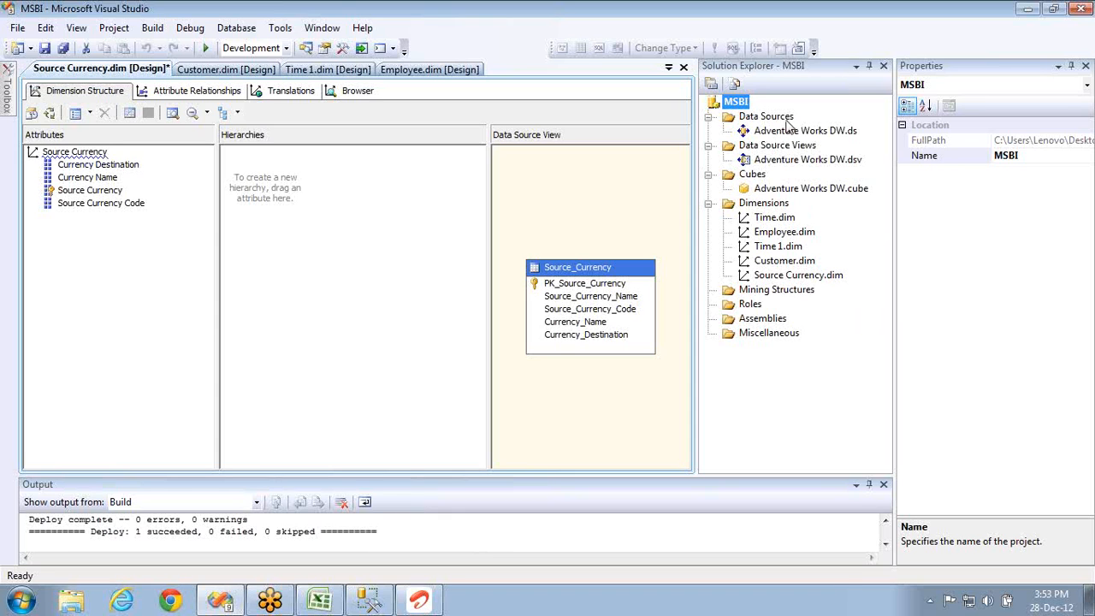
# Try to process the MSBI project with a build and deployment first, and decline to continue past the errors
pyautogui.rightClick(739, 103)
pyautogui.click(787, 173)
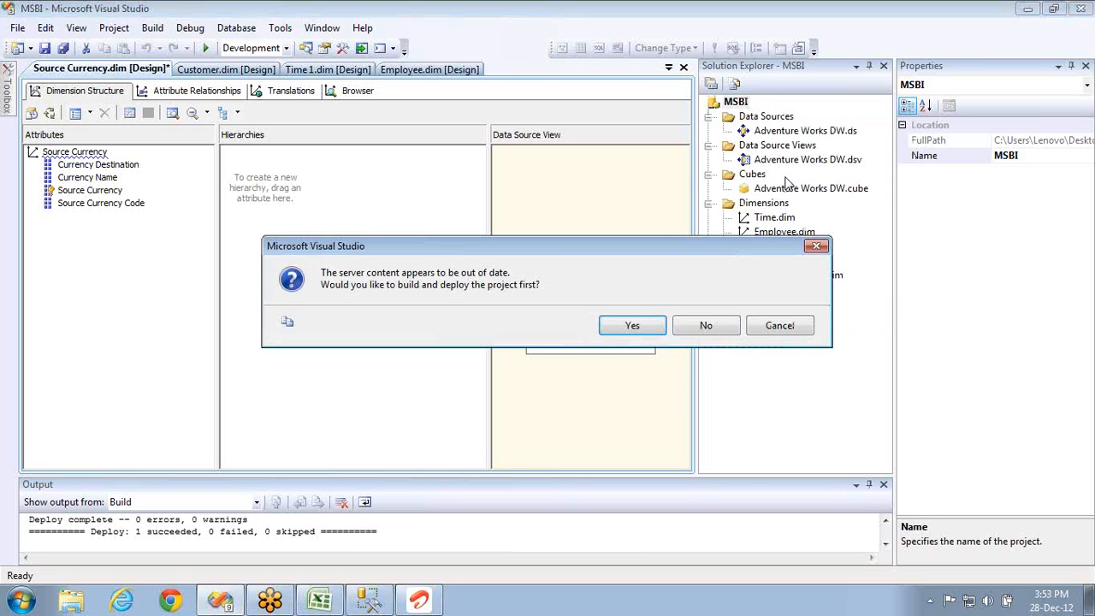
pyautogui.press('Return')
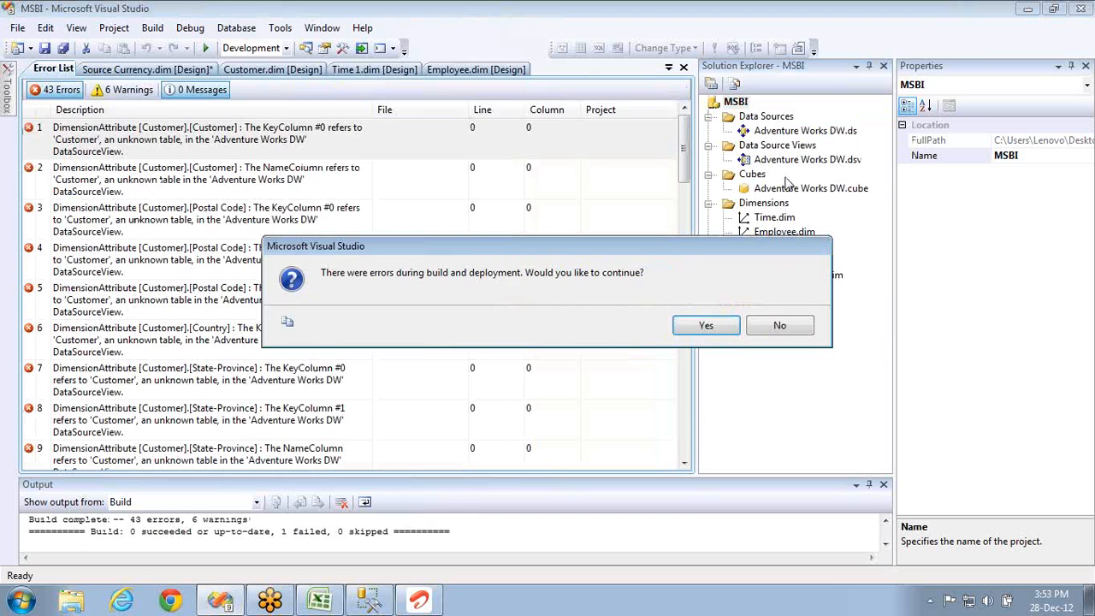
pyautogui.click(776, 325)
# Delete the Customer, Source Currency and Time 1 dimensions from the project
pyautogui.click(777, 263)
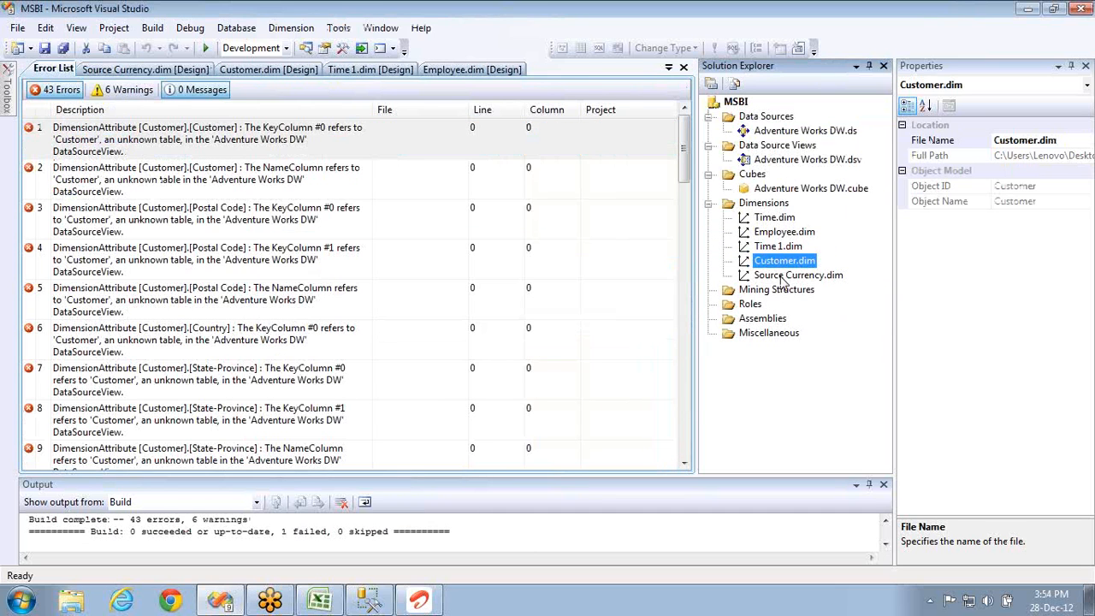
pyautogui.keyDown('ctrl'); pyautogui.click(782, 278); pyautogui.keyUp('ctrl')
pyautogui.press('Delete')
pyautogui.press('Return')
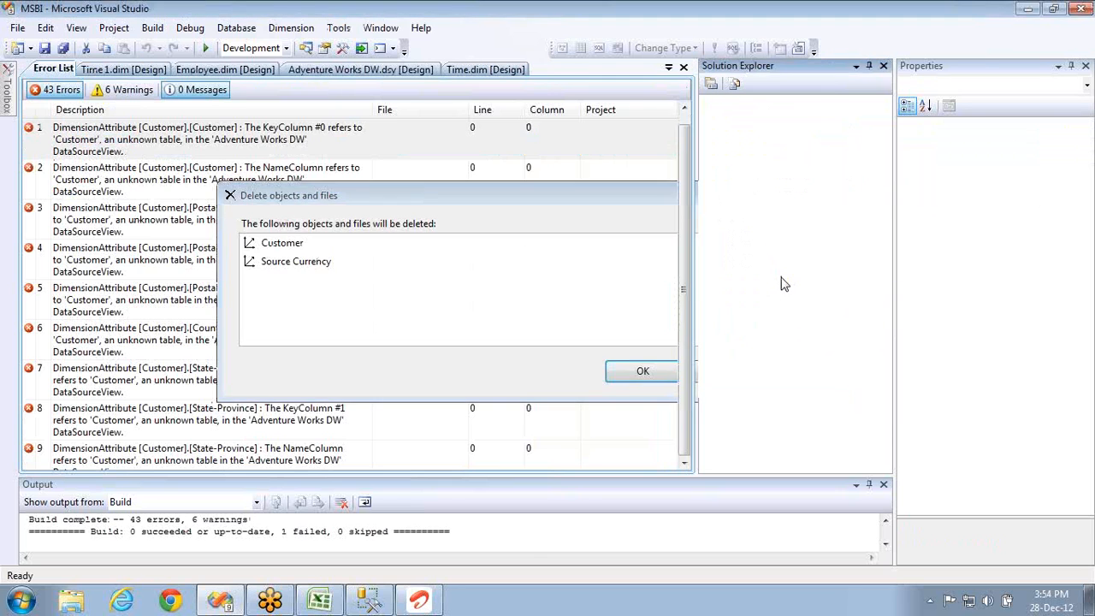
pyautogui.press('Delete')
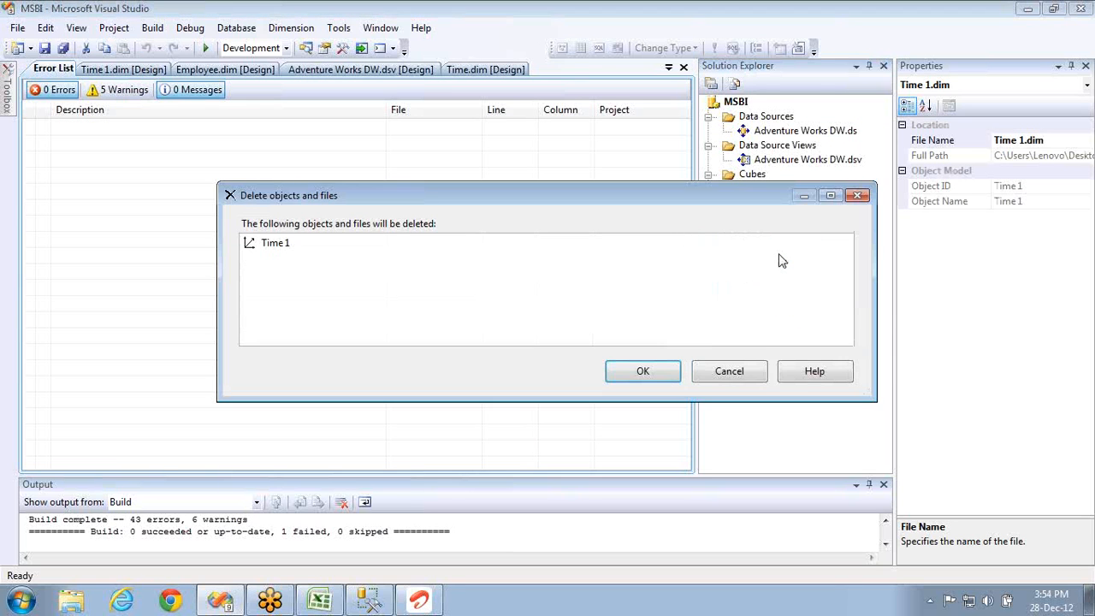
pyautogui.press('Return')
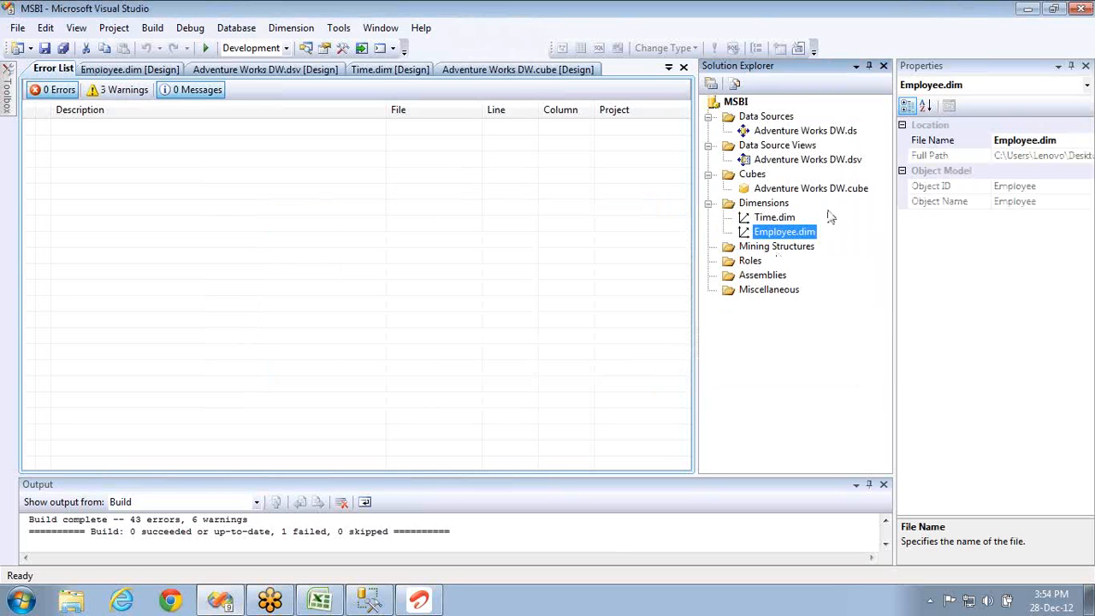
# Close the error list and all open dimension, data source view and cube designers, leaving only the Start Page
pyautogui.click(683, 68)
pyautogui.click(683, 68)
pyautogui.click(683, 68)
pyautogui.click(683, 68)
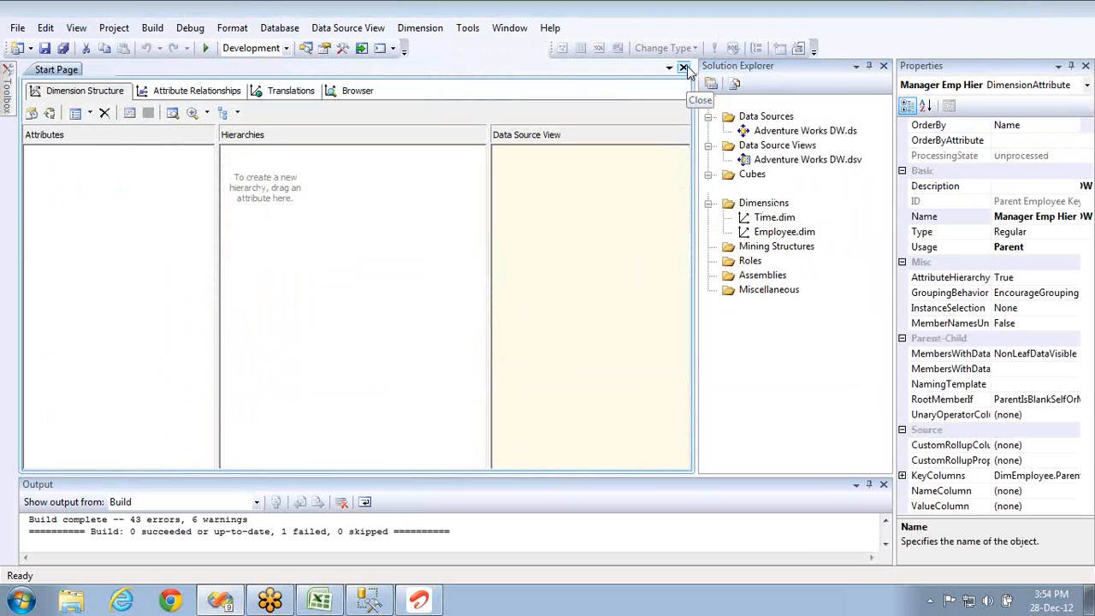
pyautogui.click(683, 68)
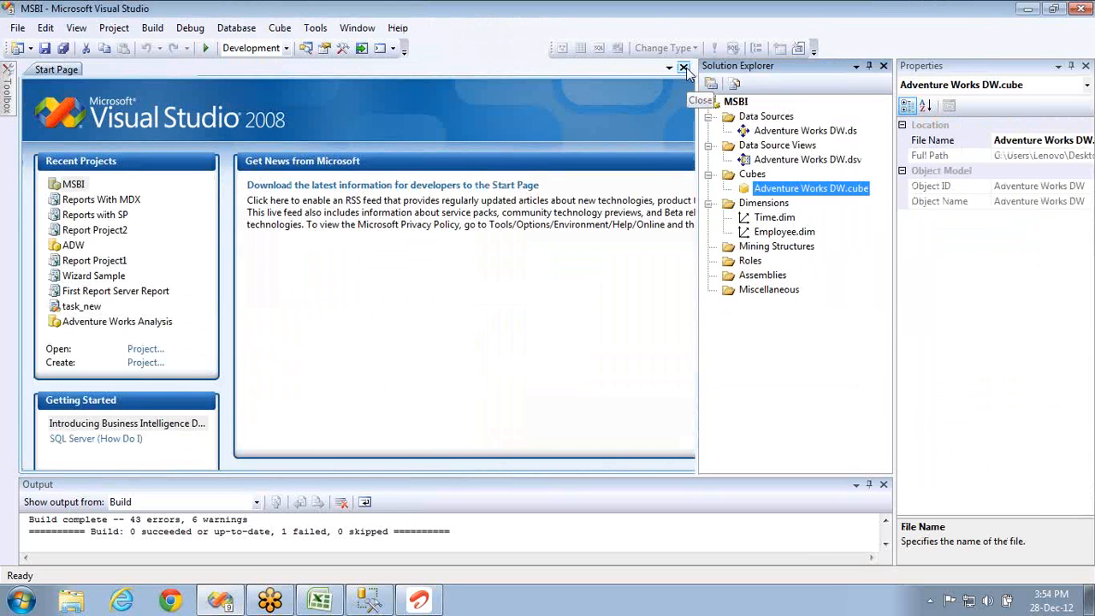
# Start processing the MSBI project, build and deploy it first, and maximize the Process Database dialog
pyautogui.click(734, 102)
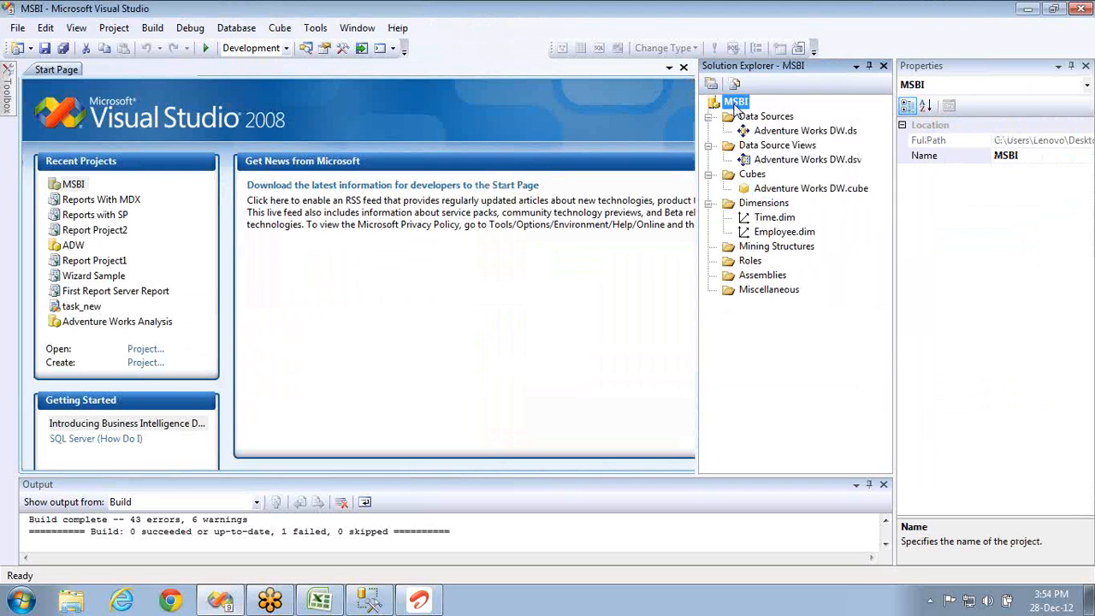
pyautogui.rightClick(734, 101)
pyautogui.click(781, 179)
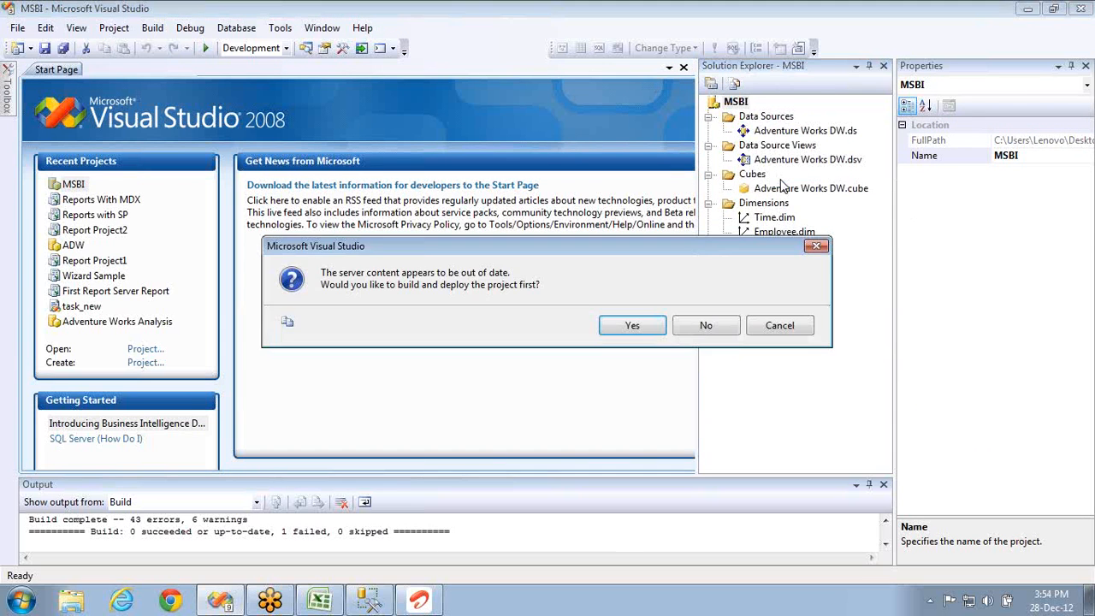
pyautogui.press('Return')
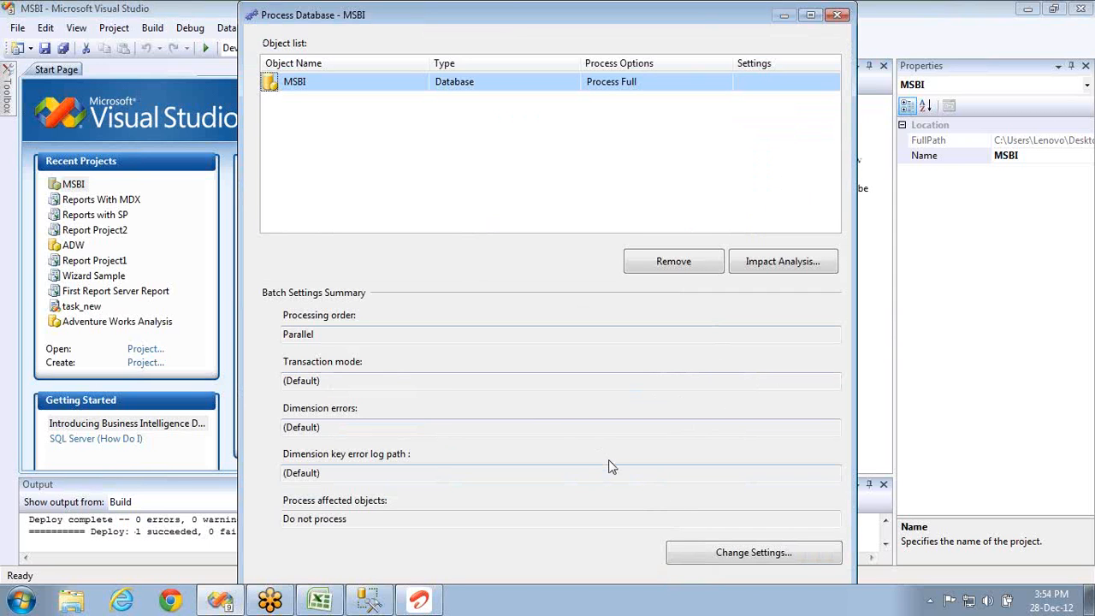
pyautogui.click(809, 15)
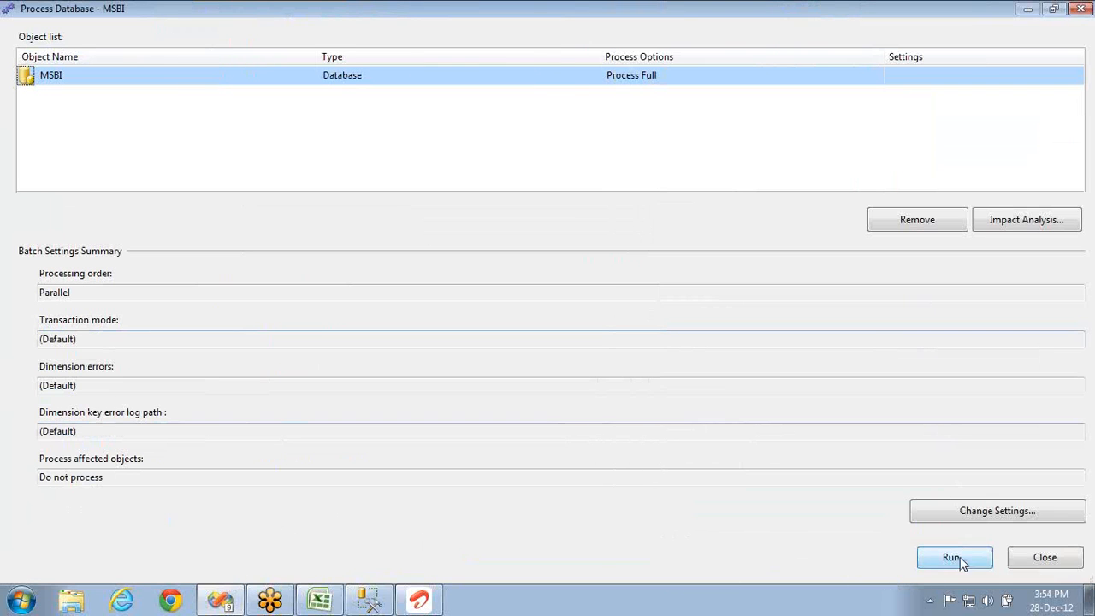
# Examine the process options offered for the MSBI database and close the dialog without running it
pyautogui.click(866, 46)
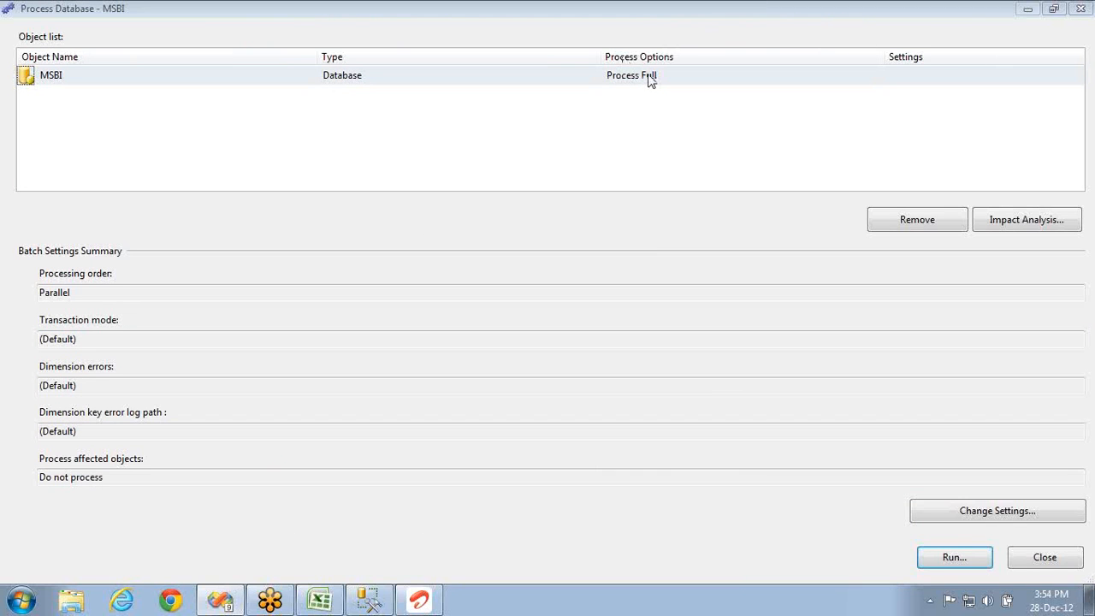
pyautogui.click(874, 80)
pyautogui.click(876, 77)
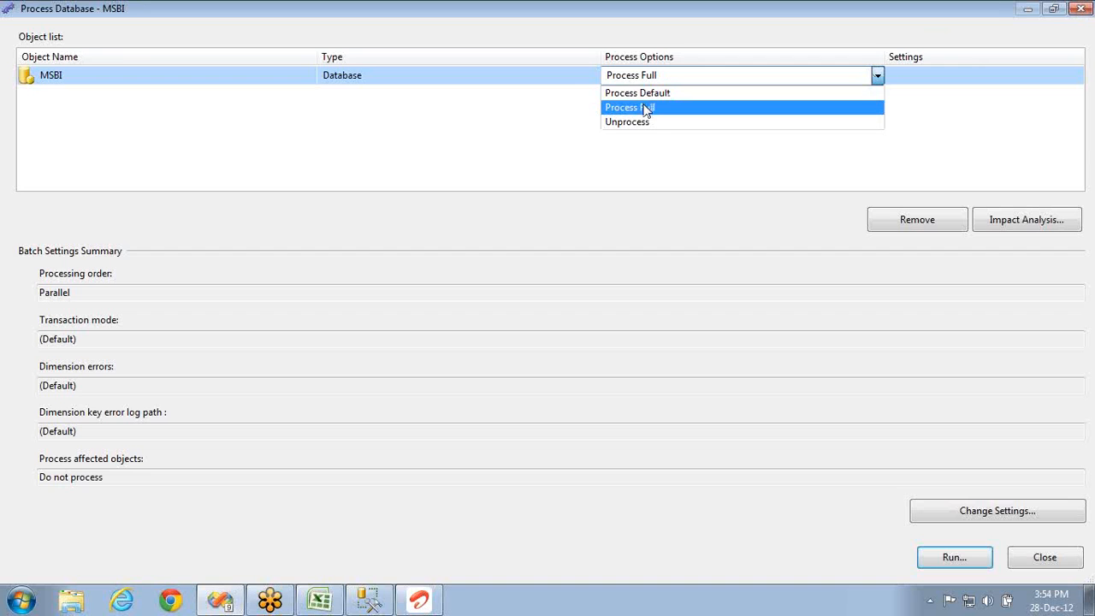
pyautogui.click(1082, 10)
pyautogui.click(1080, 11)
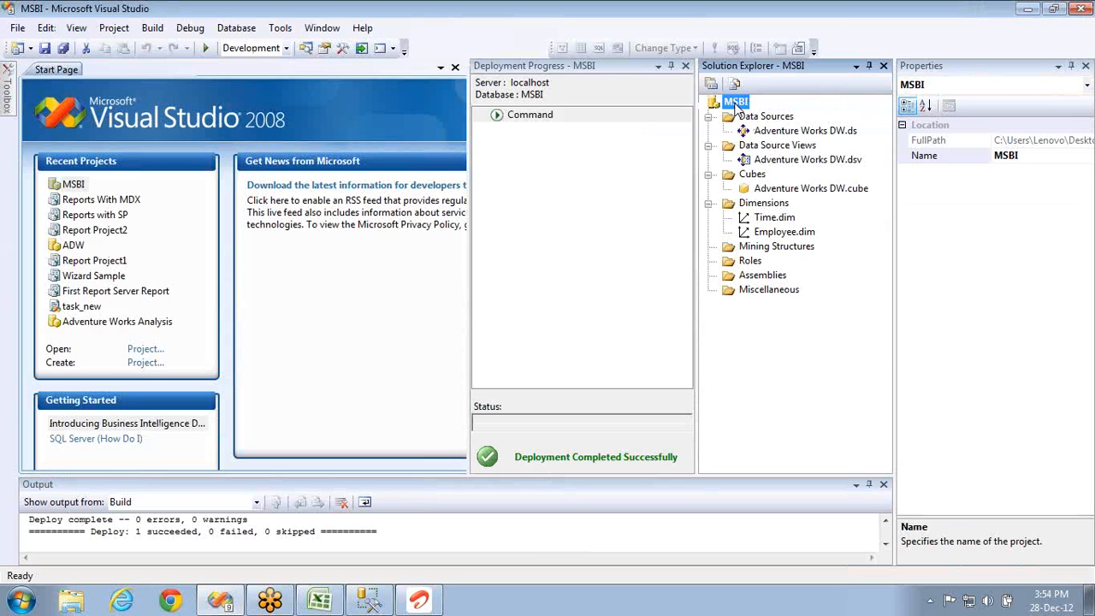
# Reopen processing for the MSBI database, review its process options once more and close the dialog
pyautogui.rightClick(736, 105)
pyautogui.click(764, 172)
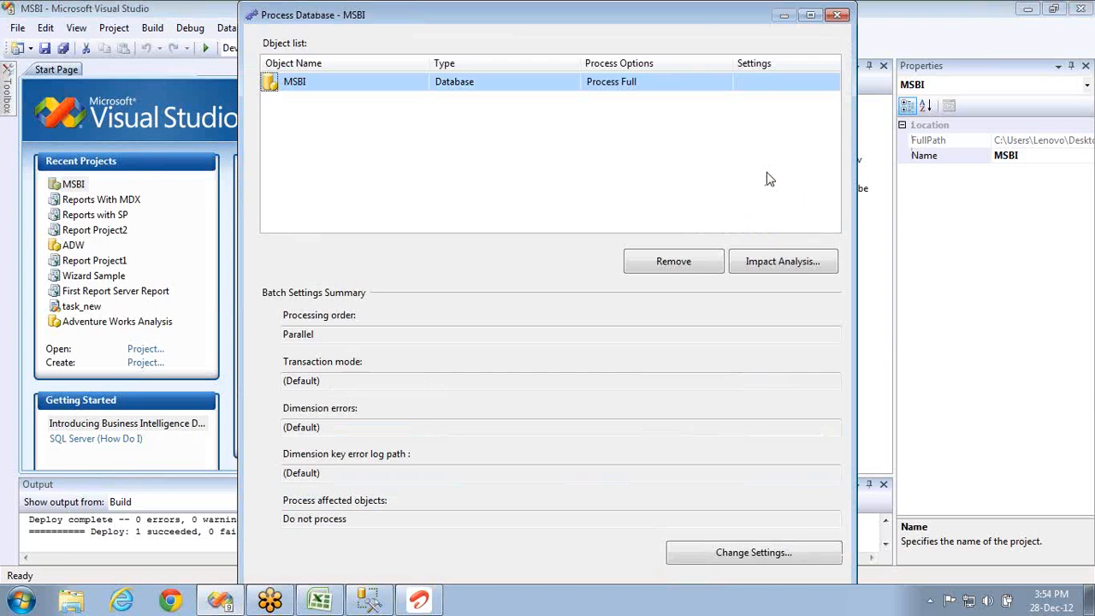
pyautogui.click(719, 86)
pyautogui.click(724, 83)
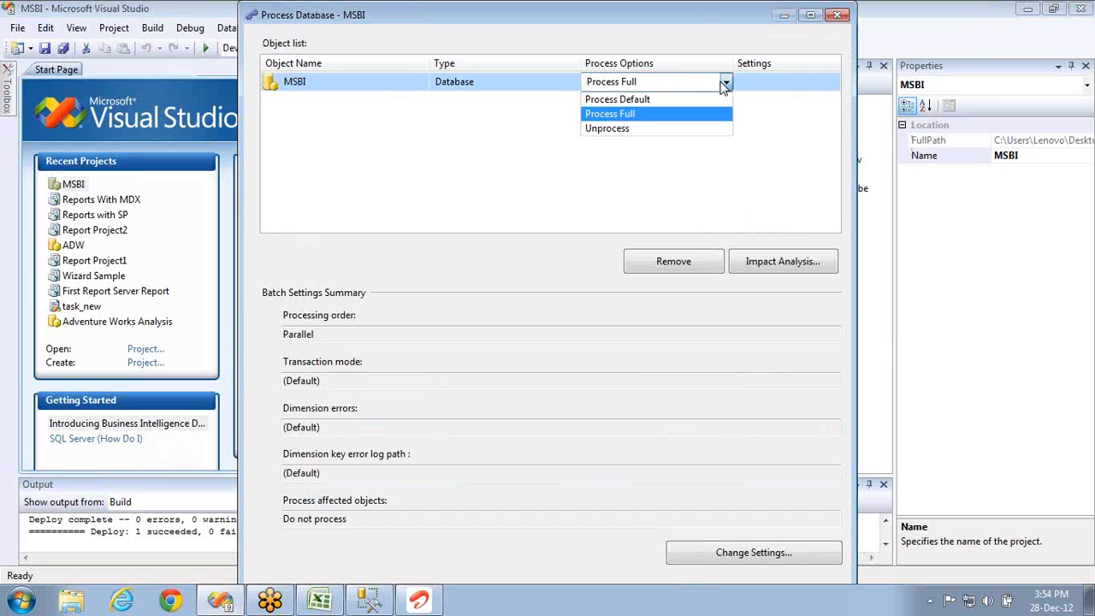
pyautogui.click(835, 17)
pyautogui.click(836, 16)
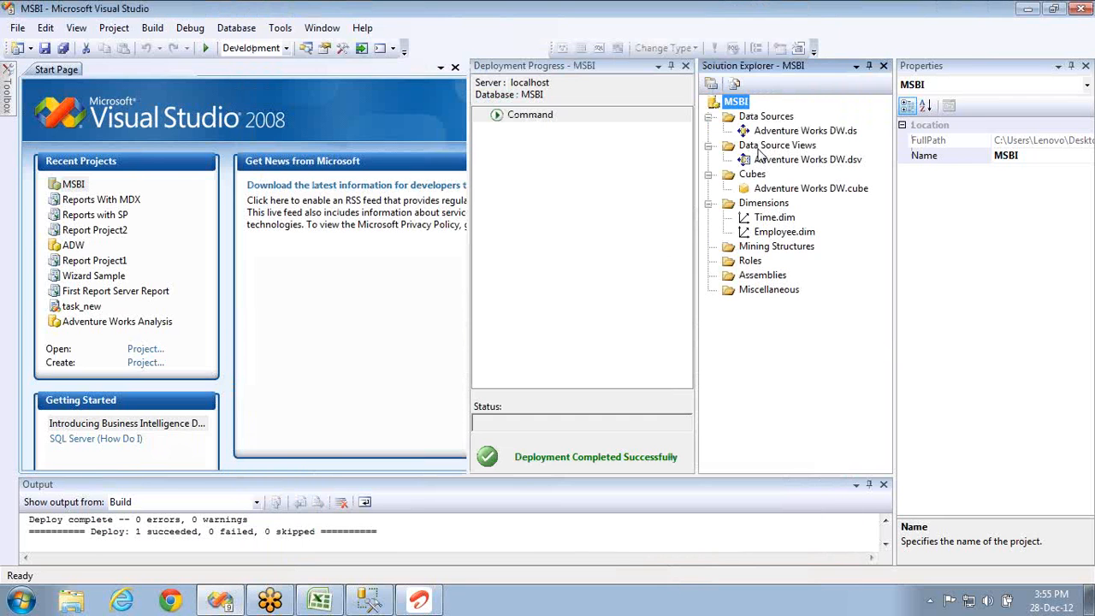
# Open processing for the Time dimension, examine its available process options and close the dialog without running it
pyautogui.rightClick(765, 218)
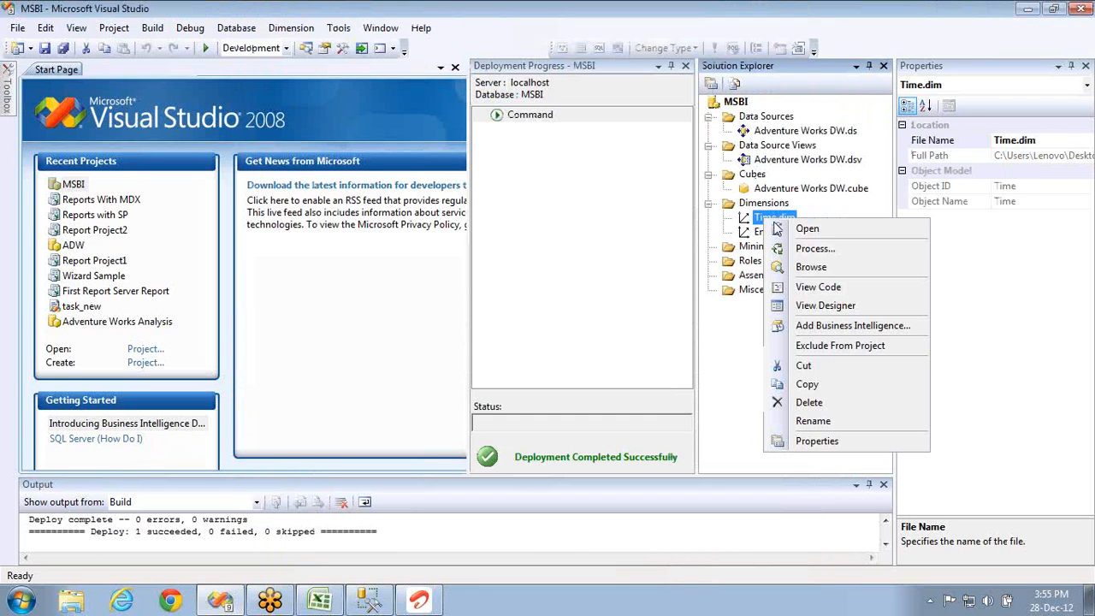
pyautogui.click(813, 249)
pyautogui.click(725, 89)
pyautogui.click(725, 86)
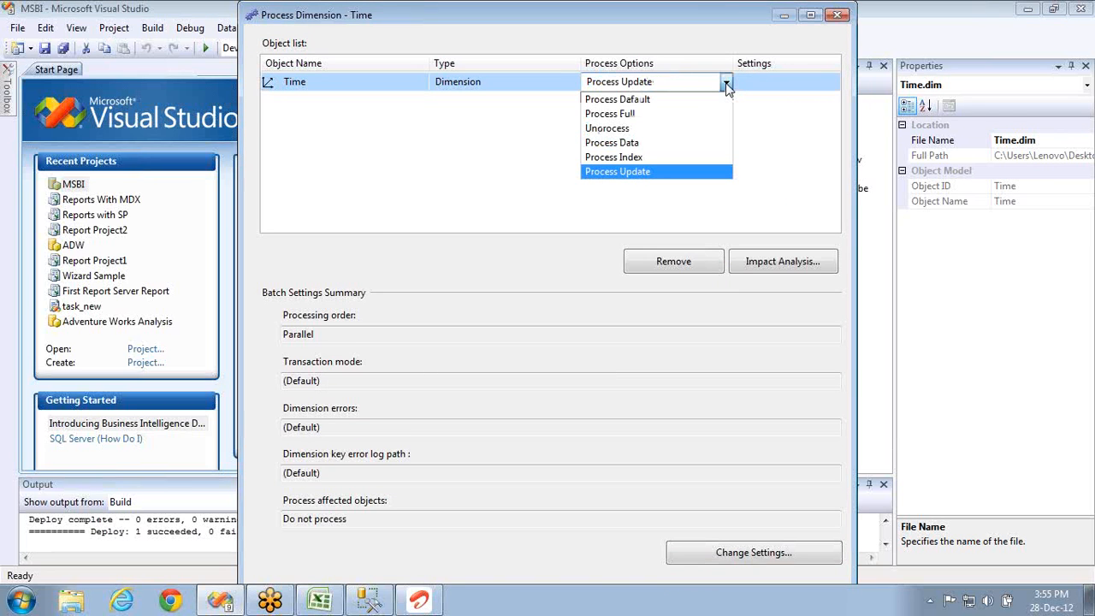
pyautogui.click(836, 17)
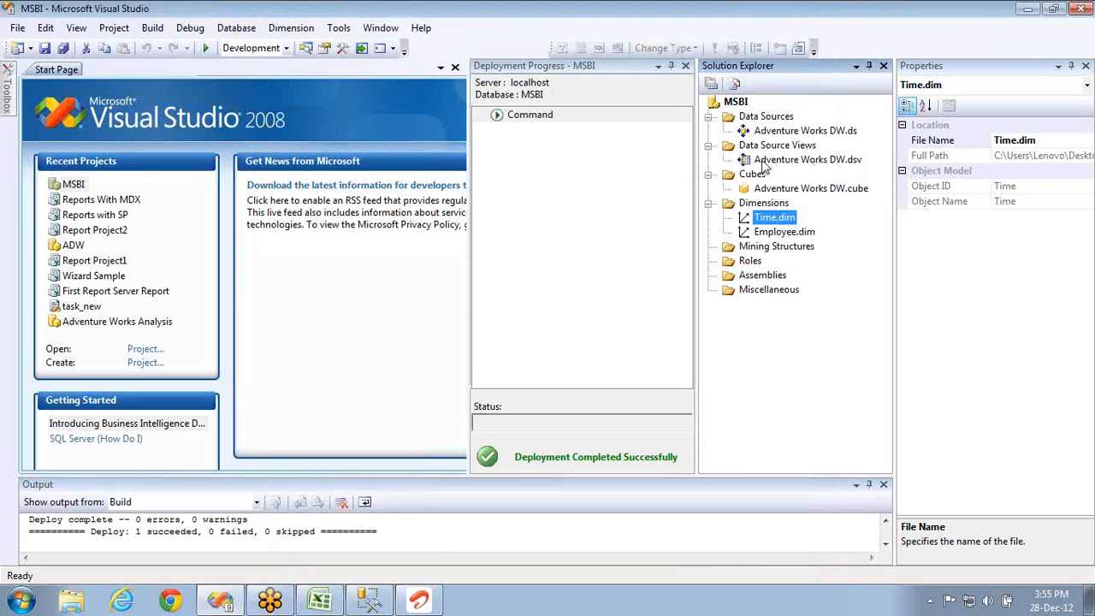
# Open the Adventure Works DW cube in its designer and show its partitions
pyautogui.rightClick(757, 189)
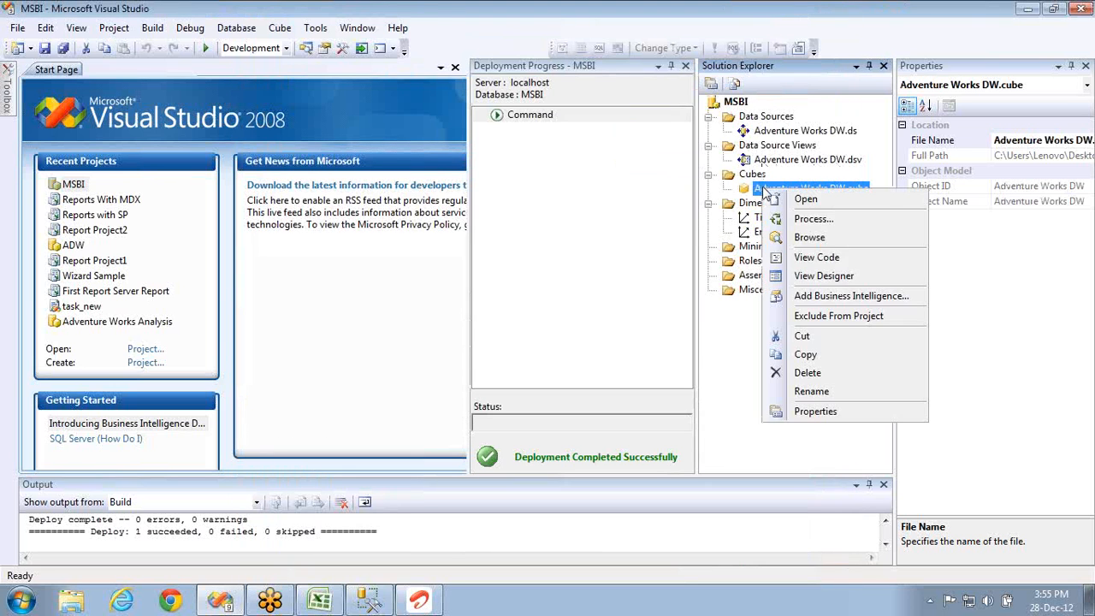
pyautogui.click(804, 198)
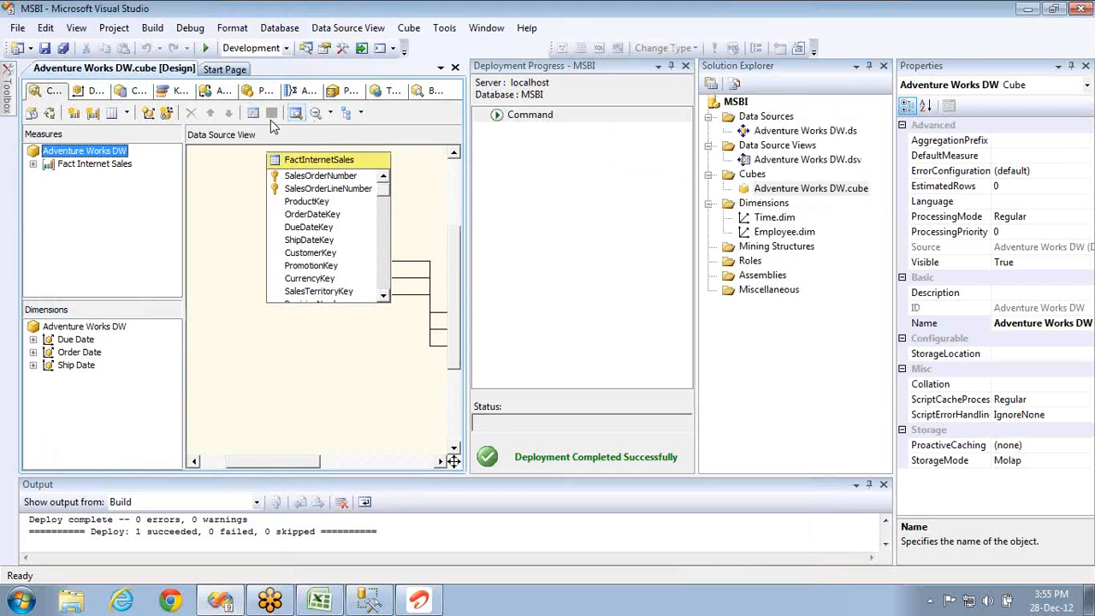
pyautogui.click(266, 92)
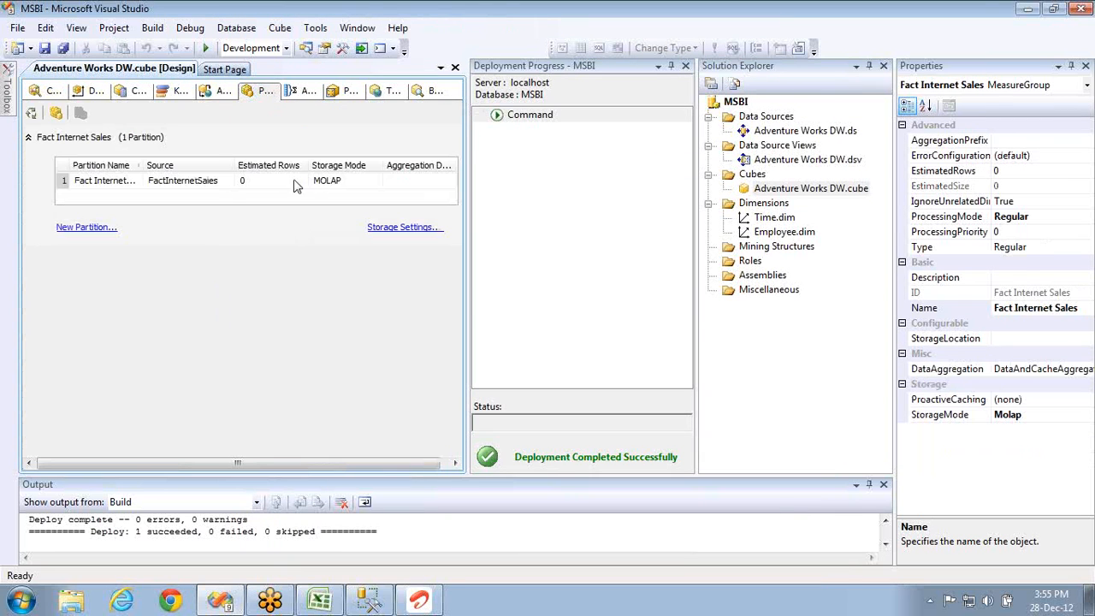
# Open processing for the Fact Internet Sales partition, examine its process options and close the dialog without running it
pyautogui.click(214, 182)
pyautogui.rightClick(214, 182)
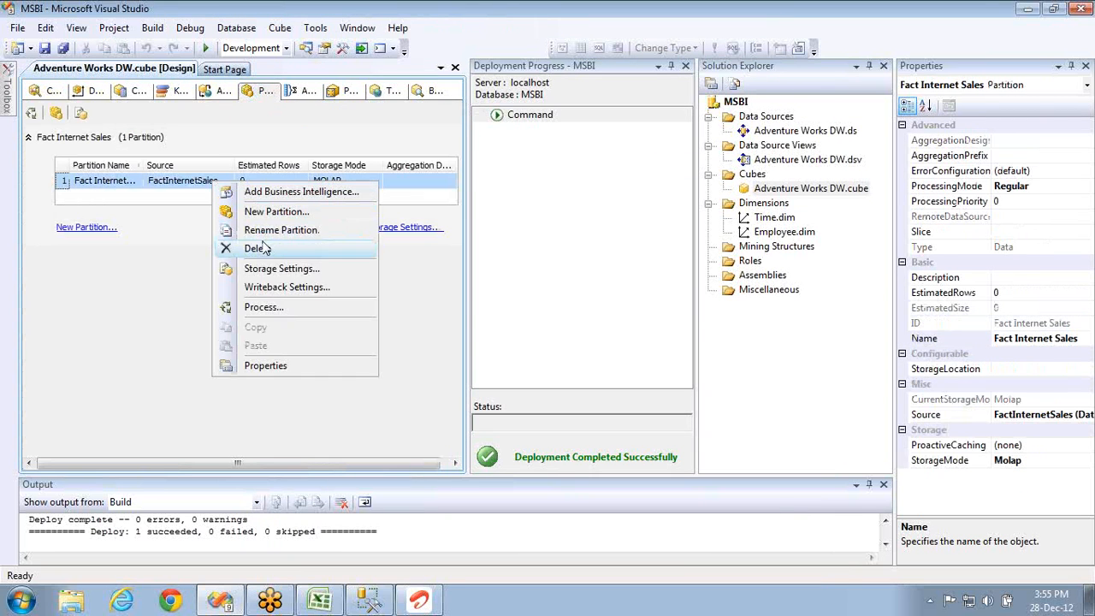
pyautogui.click(269, 307)
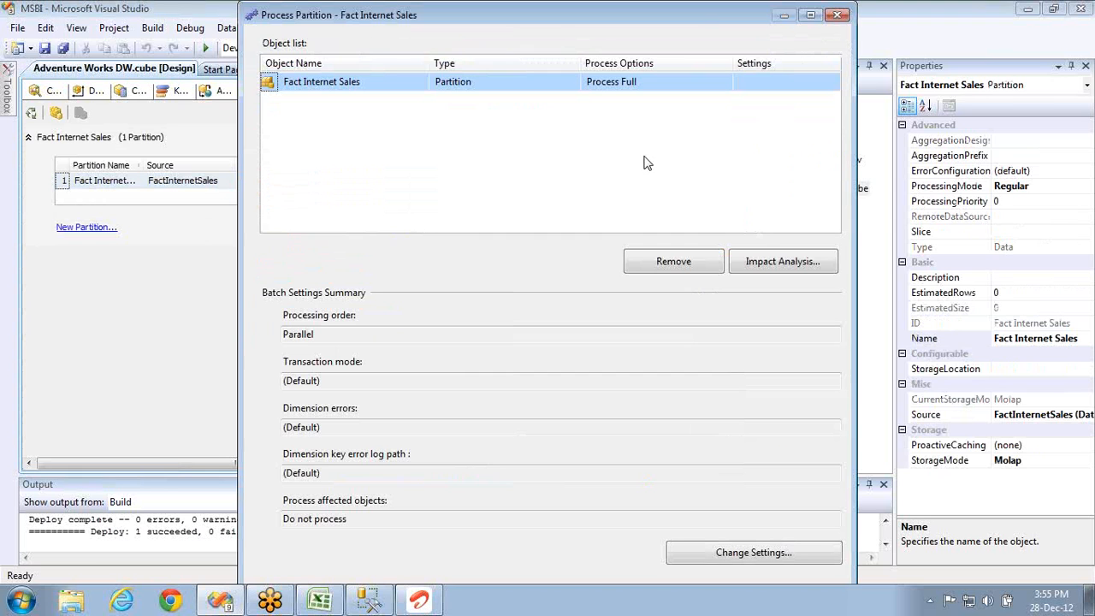
pyautogui.click(725, 83)
pyautogui.click(726, 83)
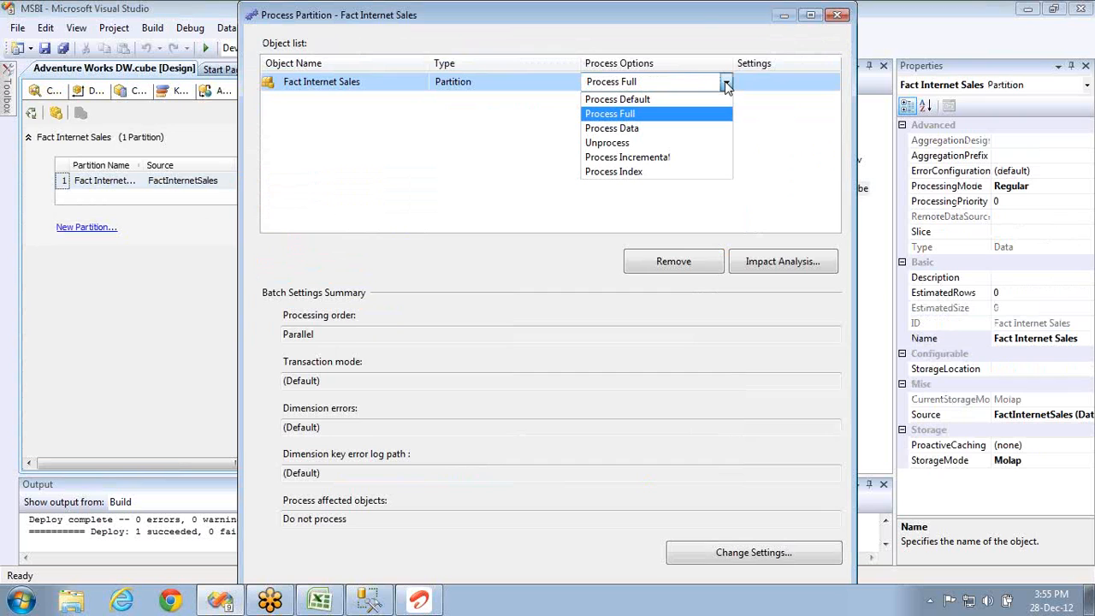
pyautogui.click(839, 16)
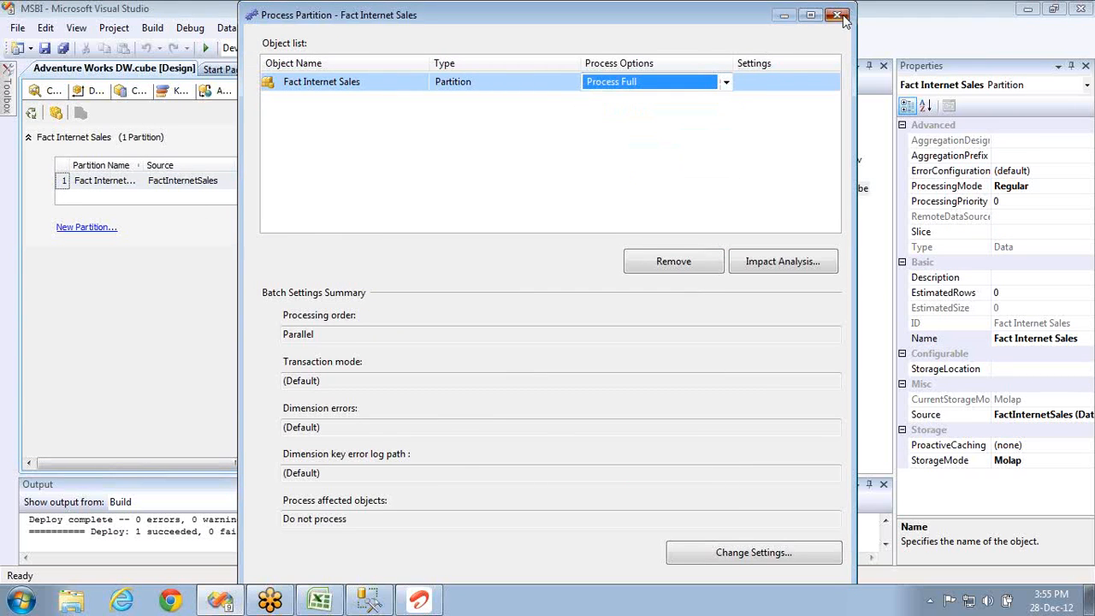
pyautogui.click(840, 16)
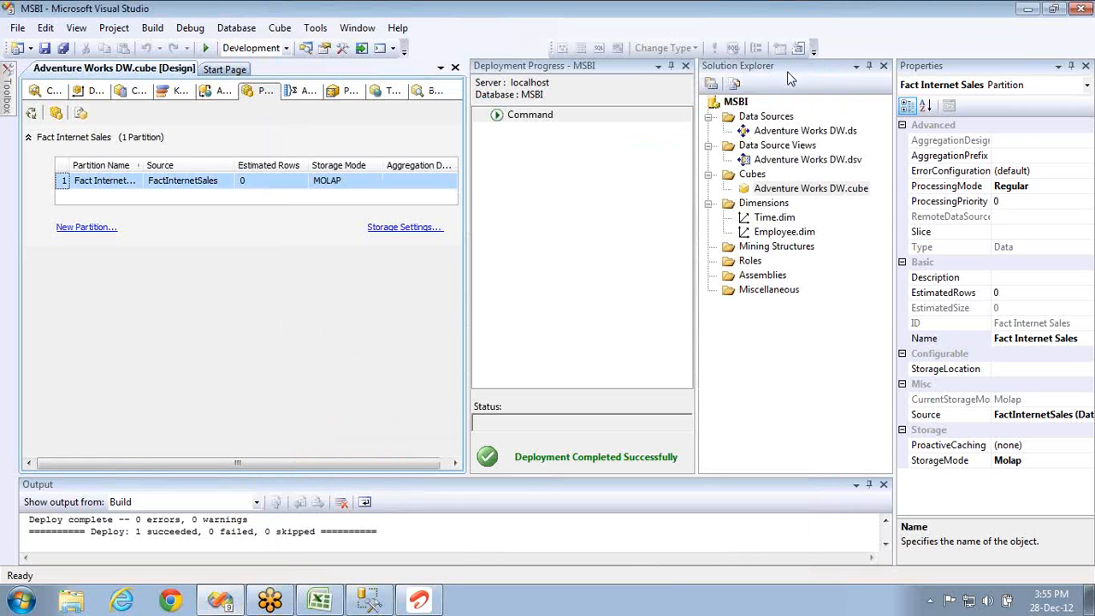
# Open processing for the MSBI database, switch its process option to Process Default and then back to Process Full
pyautogui.click(735, 102)
pyautogui.rightClick(734, 104)
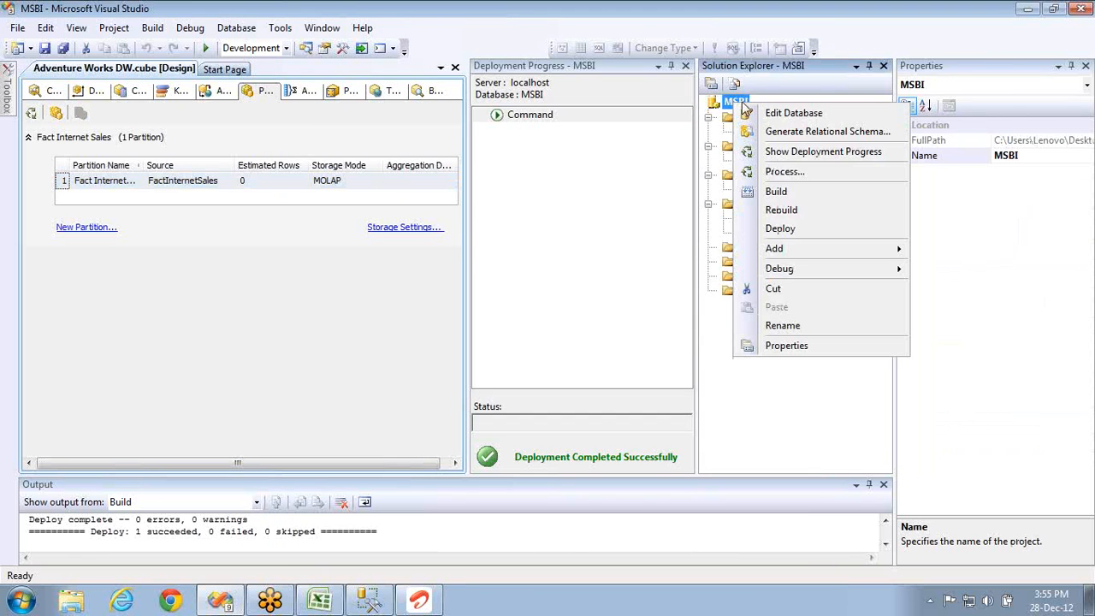
pyautogui.click(784, 171)
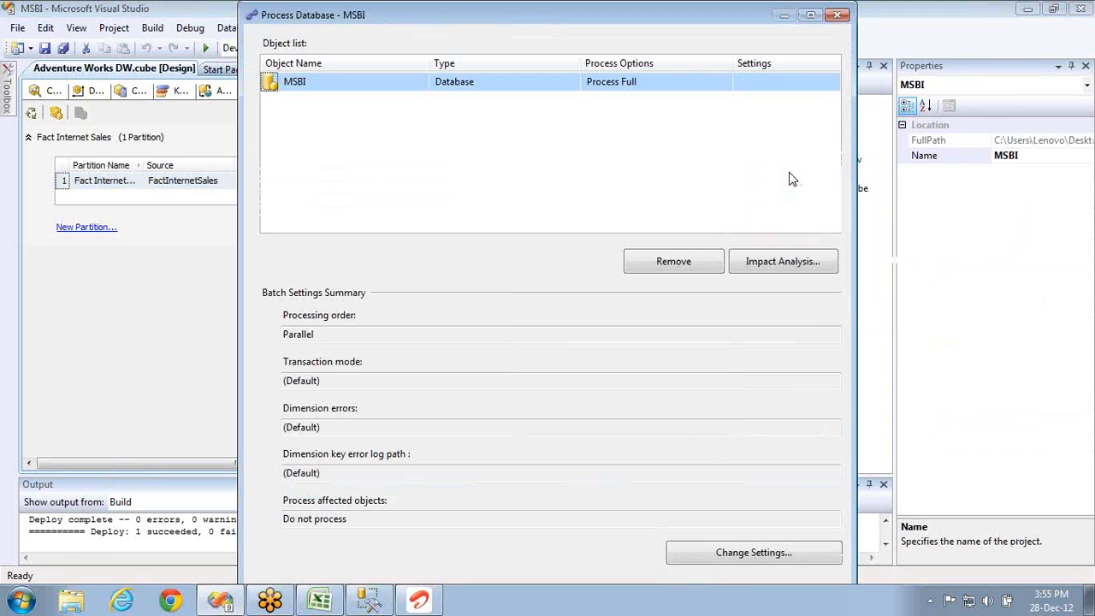
pyautogui.click(724, 85)
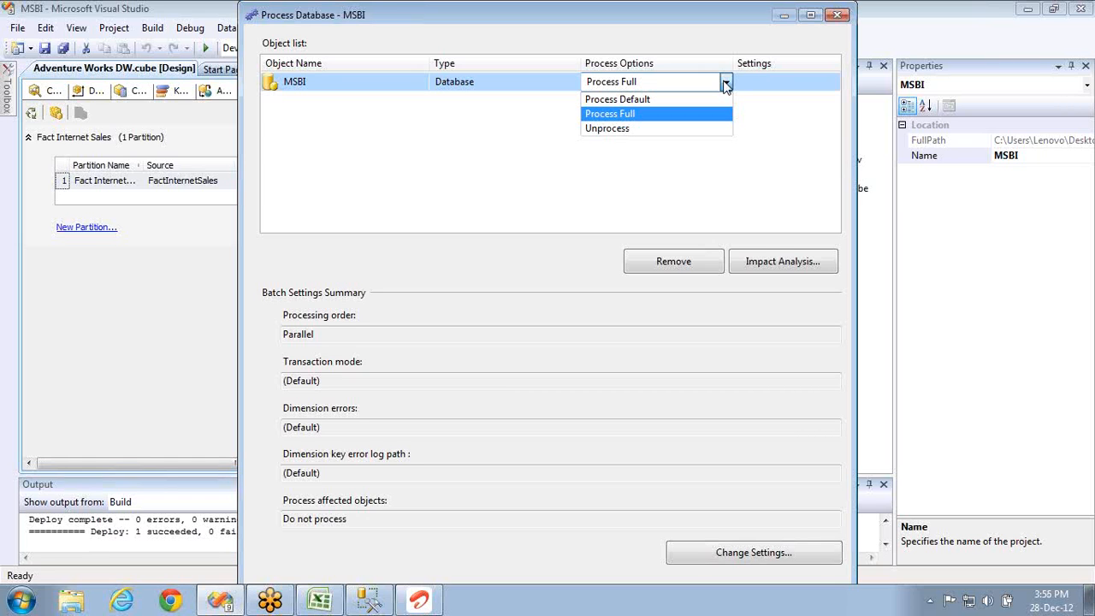
pyautogui.click(647, 100)
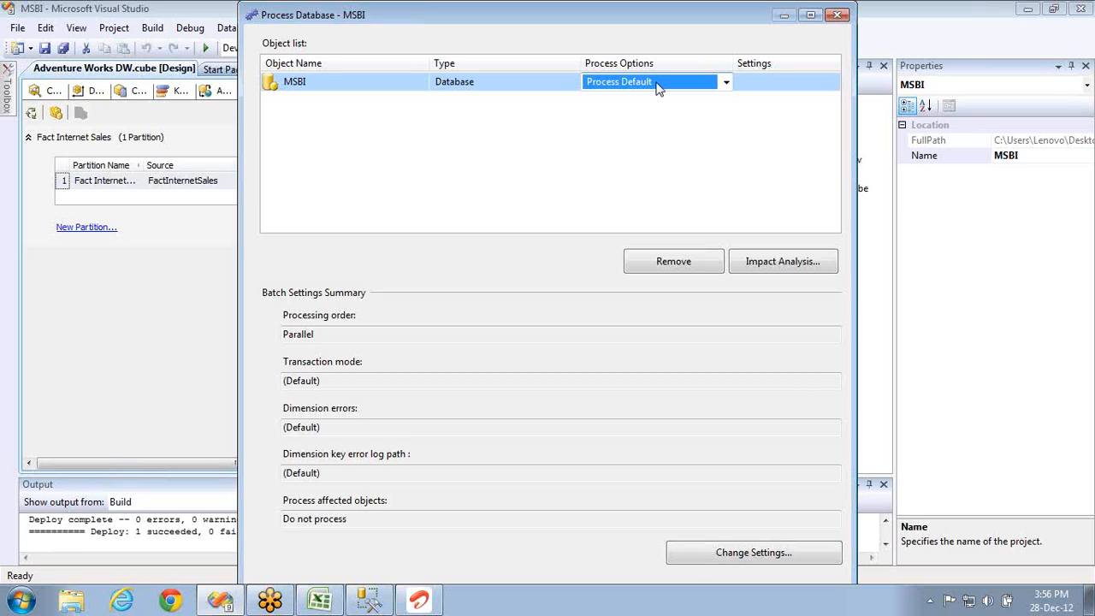
pyautogui.click(656, 84)
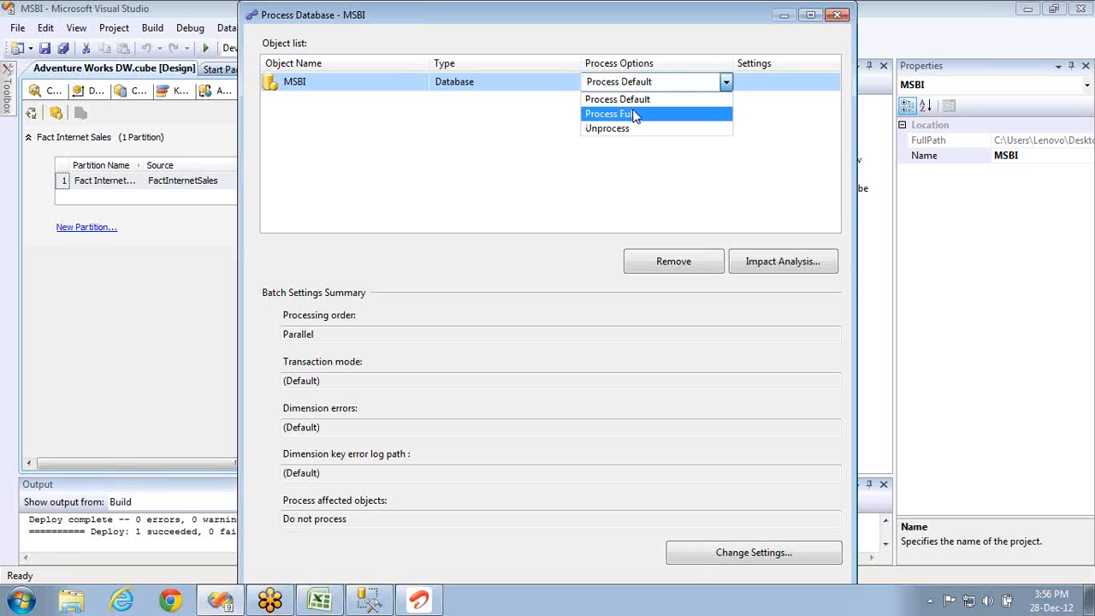
pyautogui.click(634, 114)
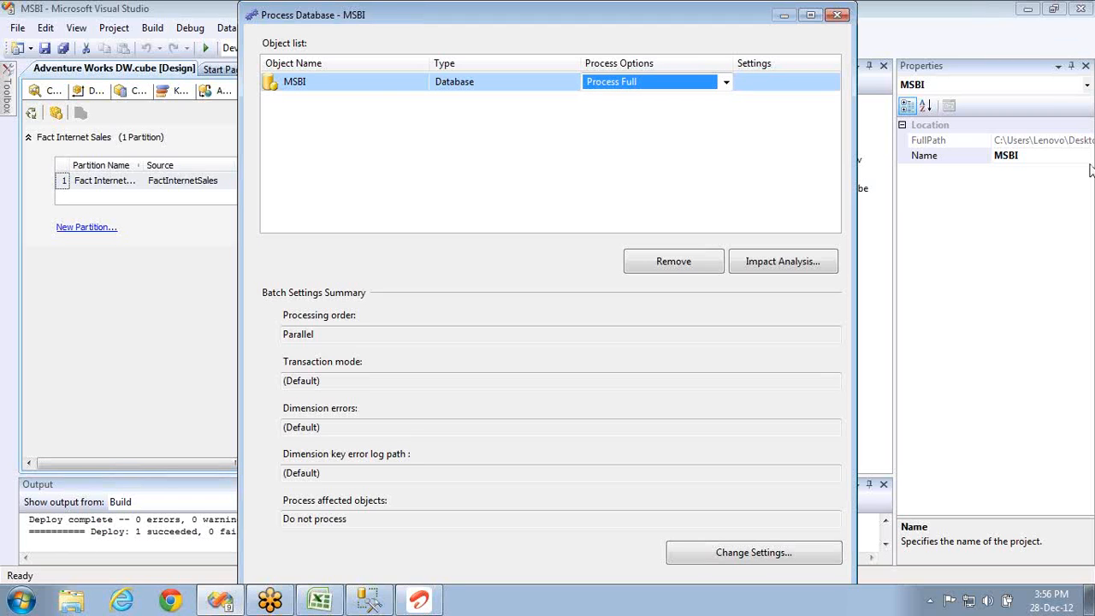
pyautogui.click(1085, 206)
pyautogui.click(995, 242)
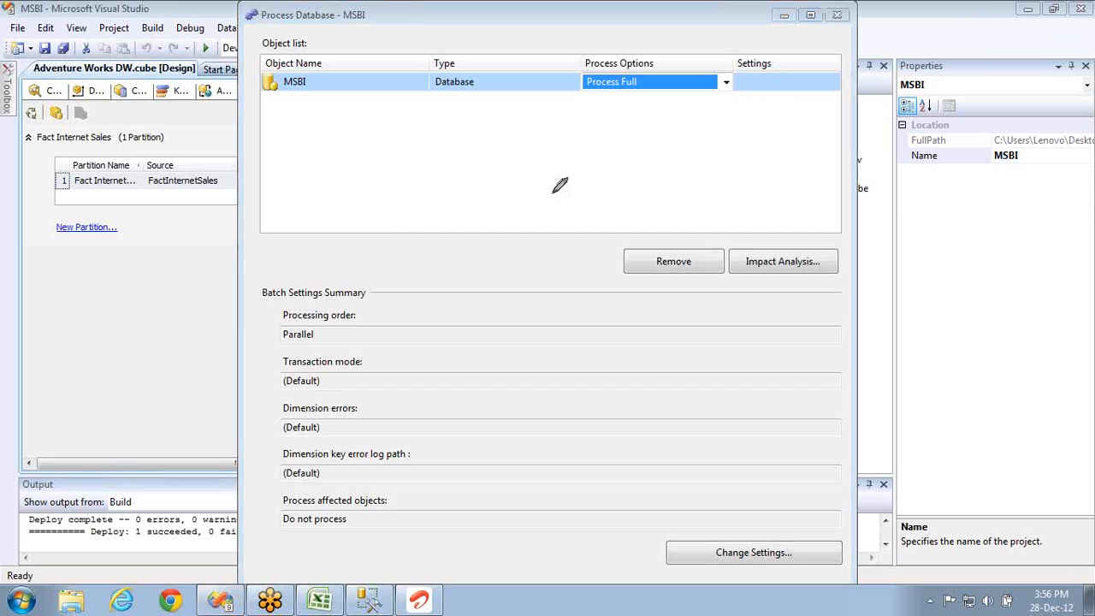
pyautogui.moveTo(451, 190)
pyautogui.mouseDown()
pyautogui.moveTo(513, 308)
pyautogui.moveTo(445, 201)
pyautogui.mouseUp()
pyautogui.moveTo(768, 197)
pyautogui.mouseDown()
pyautogui.moveTo(722, 221)
pyautogui.moveTo(766, 190)
pyautogui.mouseUp()
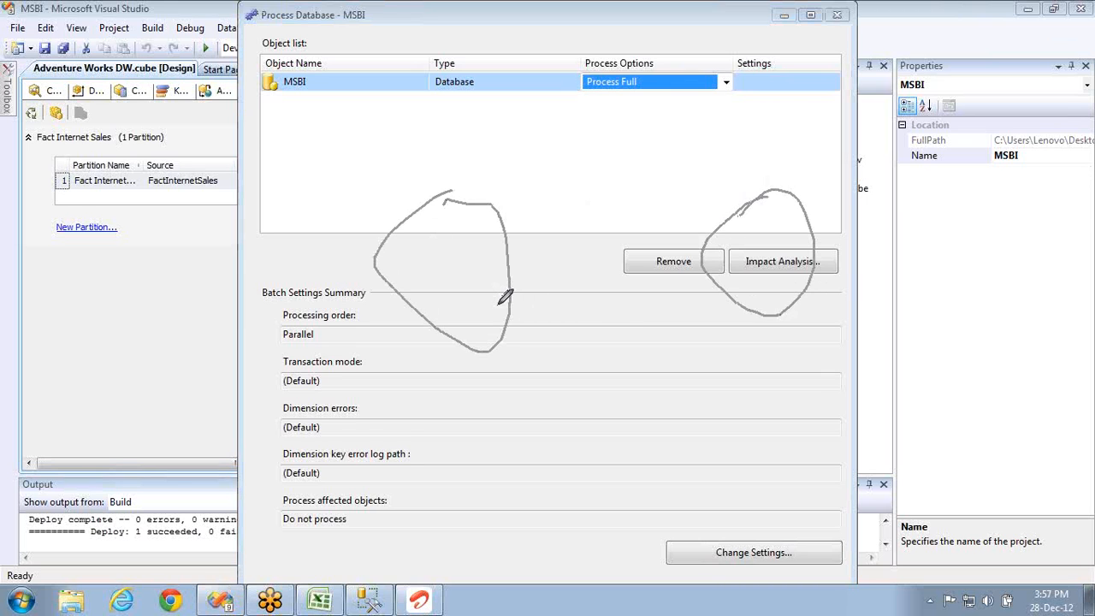
pyautogui.moveTo(496, 305)
pyautogui.mouseDown()
pyautogui.moveTo(604, 244)
pyautogui.moveTo(602, 271)
pyautogui.moveTo(632, 214)
pyautogui.moveTo(601, 225)
pyautogui.mouseUp()
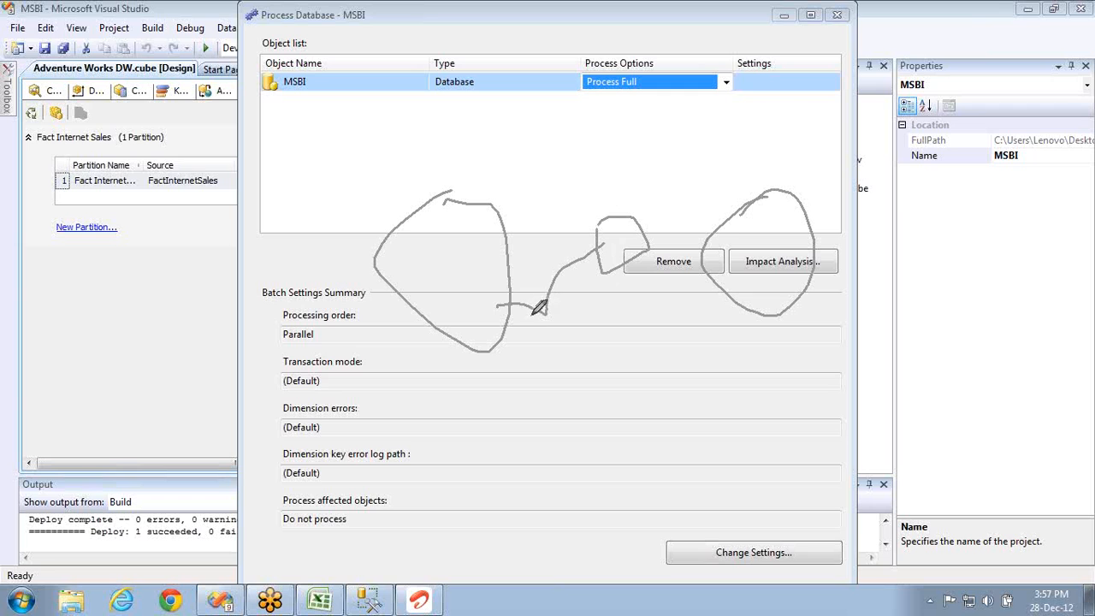
pyautogui.moveTo(527, 333)
pyautogui.mouseDown()
pyautogui.moveTo(623, 307)
pyautogui.moveTo(624, 275)
pyautogui.moveTo(709, 314)
pyautogui.moveTo(702, 292)
pyautogui.moveTo(713, 324)
pyautogui.mouseUp()
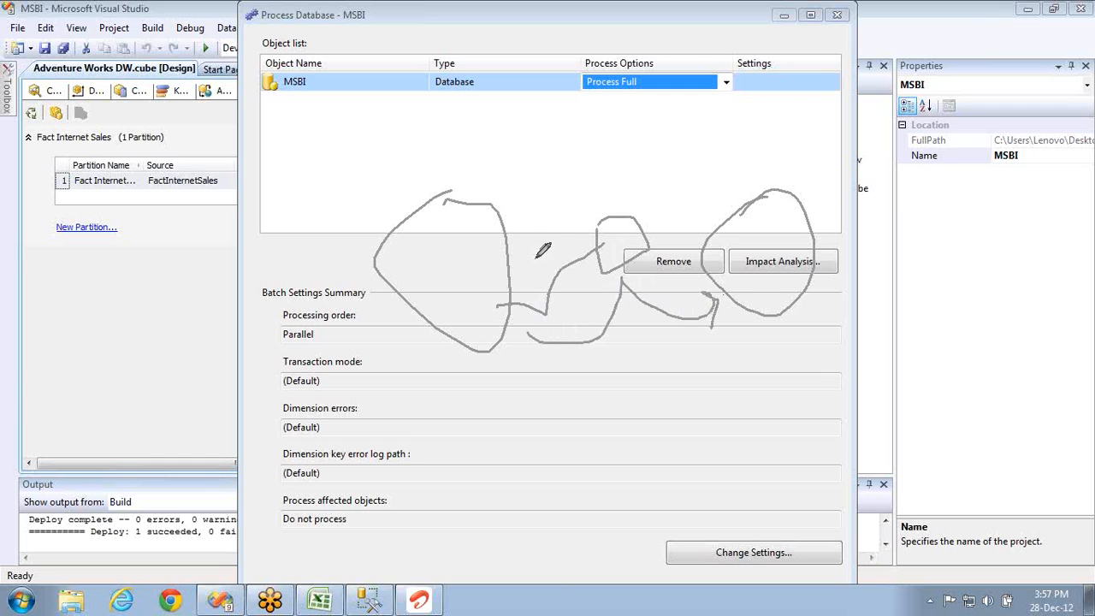
pyautogui.moveTo(744, 173)
pyautogui.mouseDown()
pyautogui.moveTo(802, 165)
pyautogui.moveTo(724, 288)
pyautogui.mouseUp()
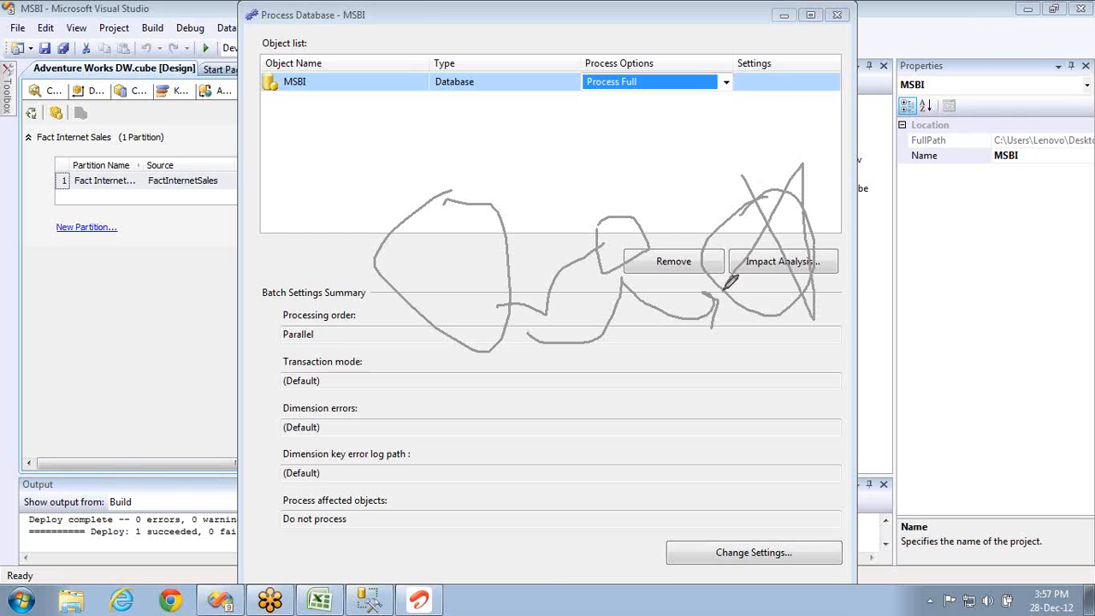
pyautogui.moveTo(488, 208)
pyautogui.mouseDown()
pyautogui.moveTo(520, 183)
pyautogui.moveTo(749, 179)
pyautogui.moveTo(720, 174)
pyautogui.mouseUp()
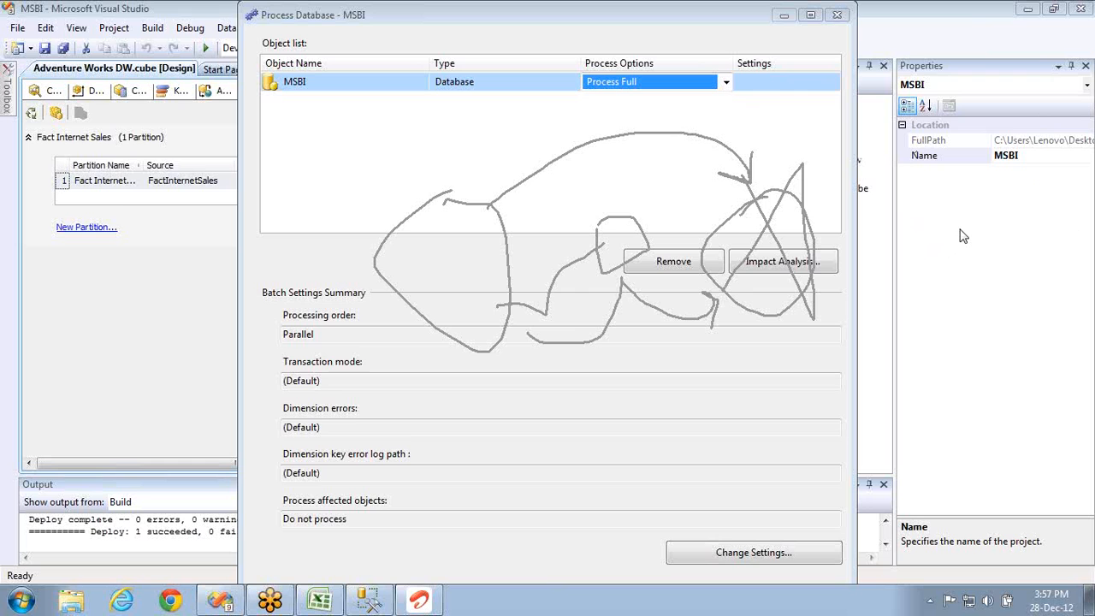
# Set the MSBI database's process option to Unprocess without running it
pyautogui.click(726, 83)
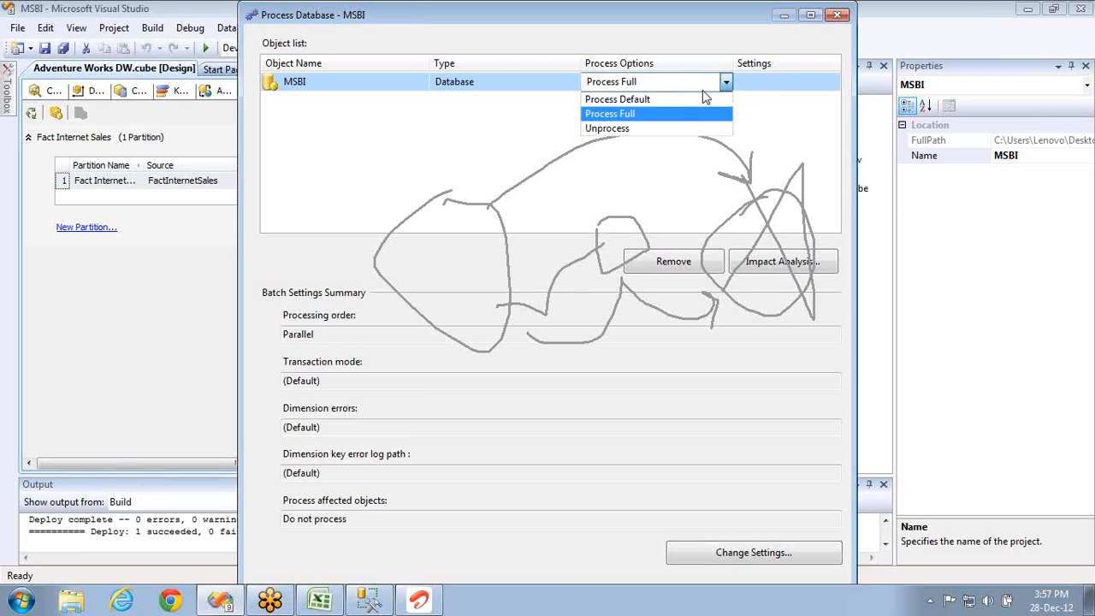
pyautogui.click(629, 128)
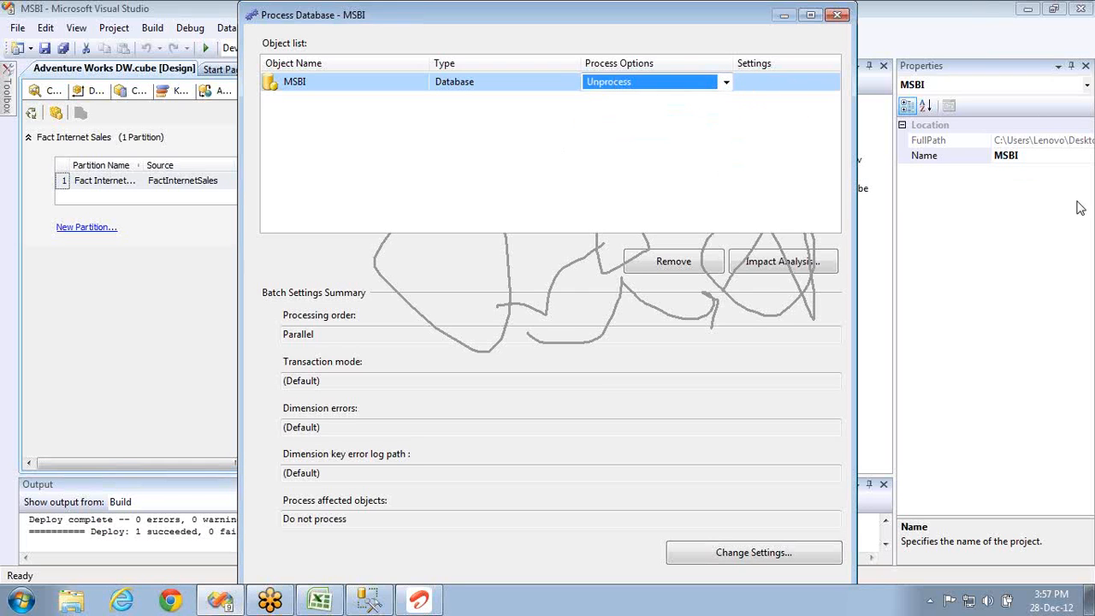
pyautogui.click(1016, 236)
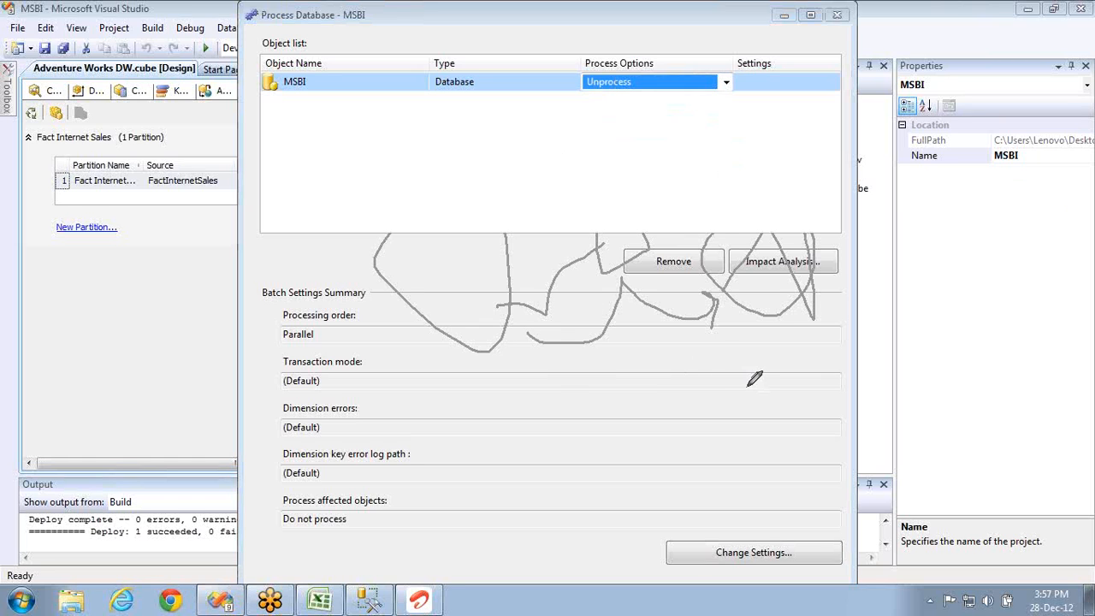
pyautogui.moveTo(780, 167)
pyautogui.mouseDown()
pyautogui.moveTo(706, 193)
pyautogui.moveTo(825, 224)
pyautogui.moveTo(757, 177)
pyautogui.mouseUp()
pyautogui.moveTo(644, 157)
pyautogui.mouseDown()
pyautogui.moveTo(875, 259)
pyautogui.moveTo(716, 283)
pyautogui.moveTo(707, 309)
pyautogui.mouseUp()
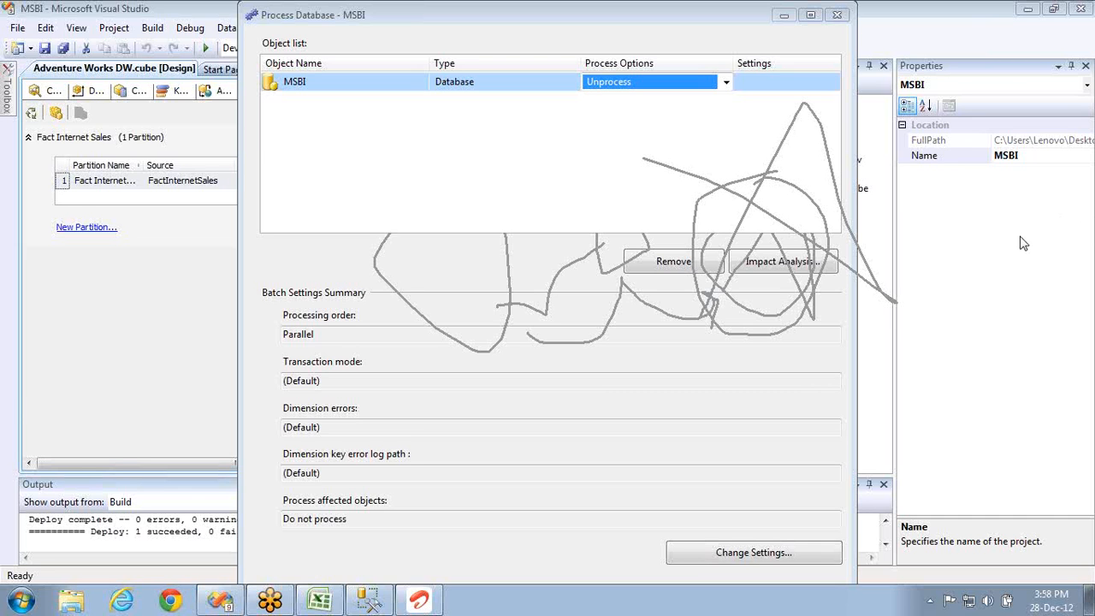
# Process the MSBI database with the Process Default option and close the progress and processing dialogs
pyautogui.click(726, 81)
pyautogui.click(727, 81)
pyautogui.click(684, 101)
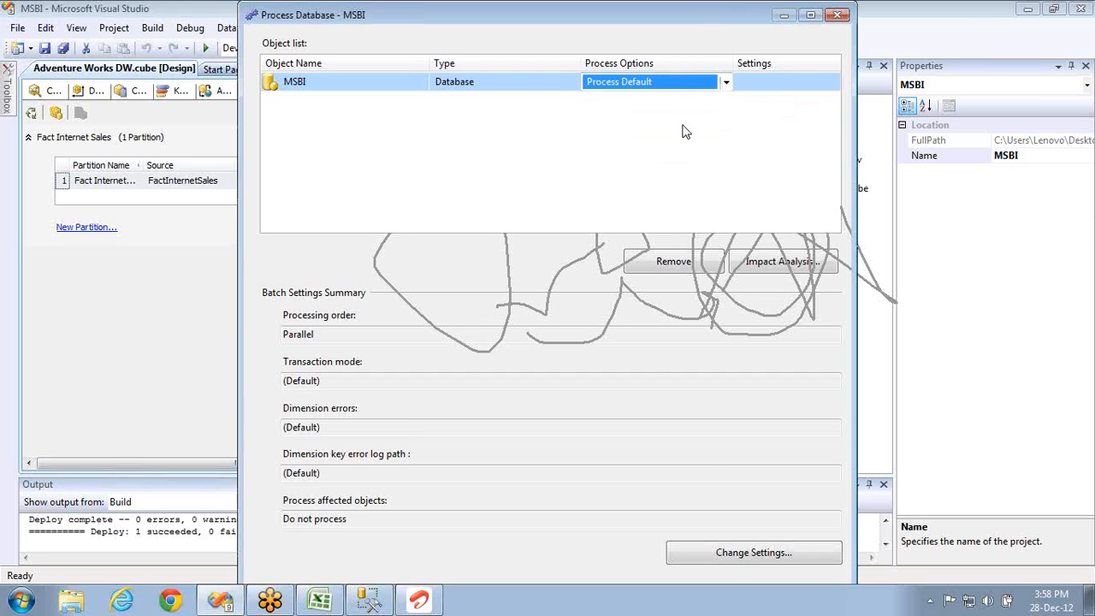
pyautogui.press('Return')
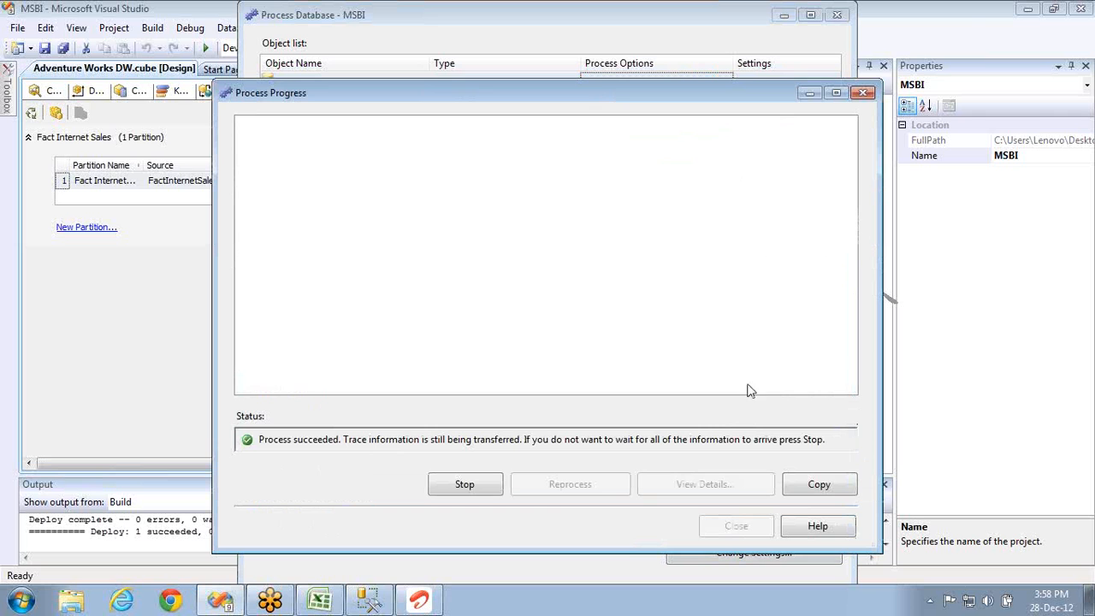
pyautogui.click(738, 527)
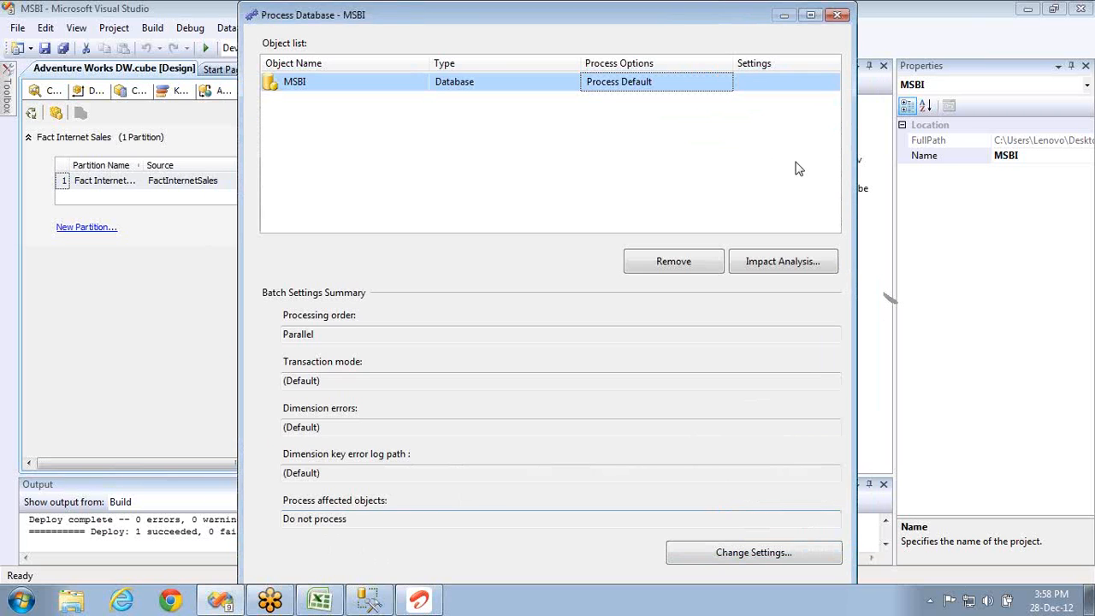
pyautogui.click(836, 16)
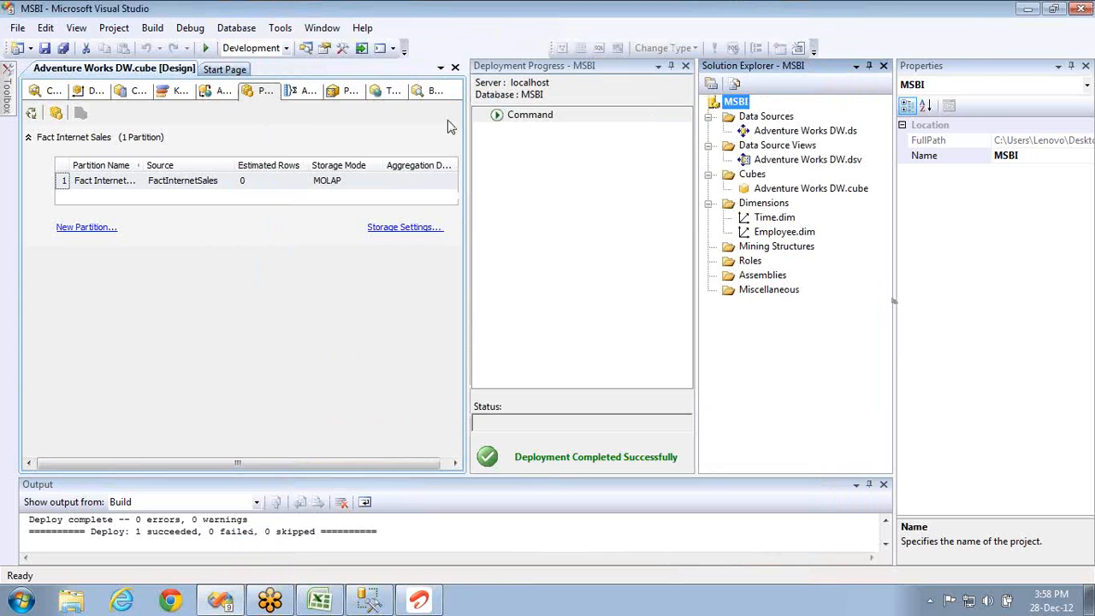
# Browse the Adventure Works DW cube with Sales Amount as the data field and Due Date Calendar Year on the rows
pyautogui.click(421, 92)
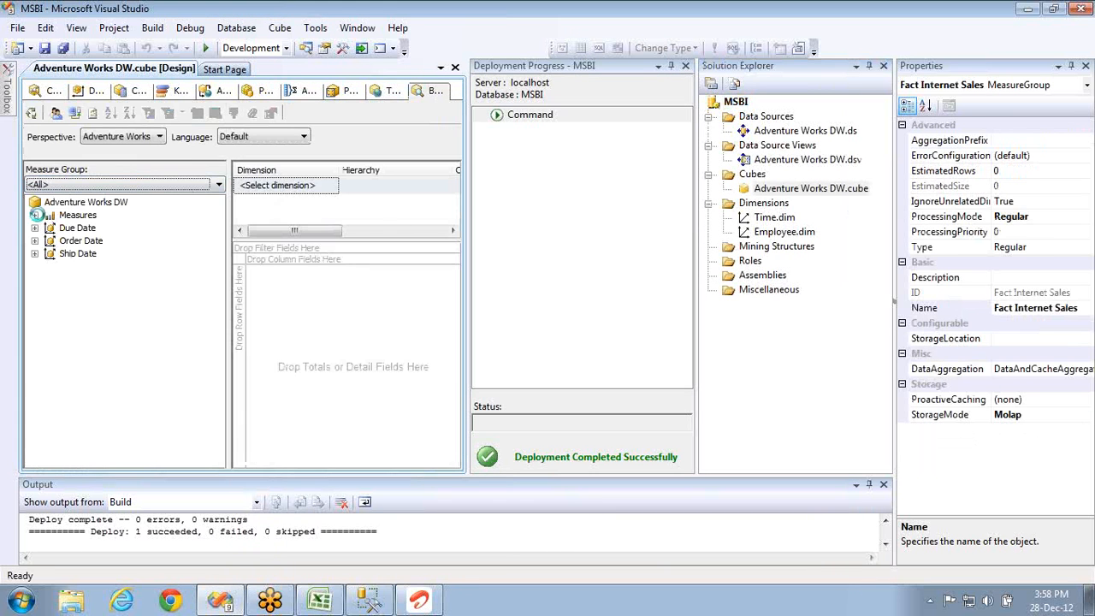
pyautogui.click(35, 214)
pyautogui.click(49, 228)
pyautogui.click(105, 243)
pyautogui.moveTo(104, 248); pyautogui.dragTo(359, 366)
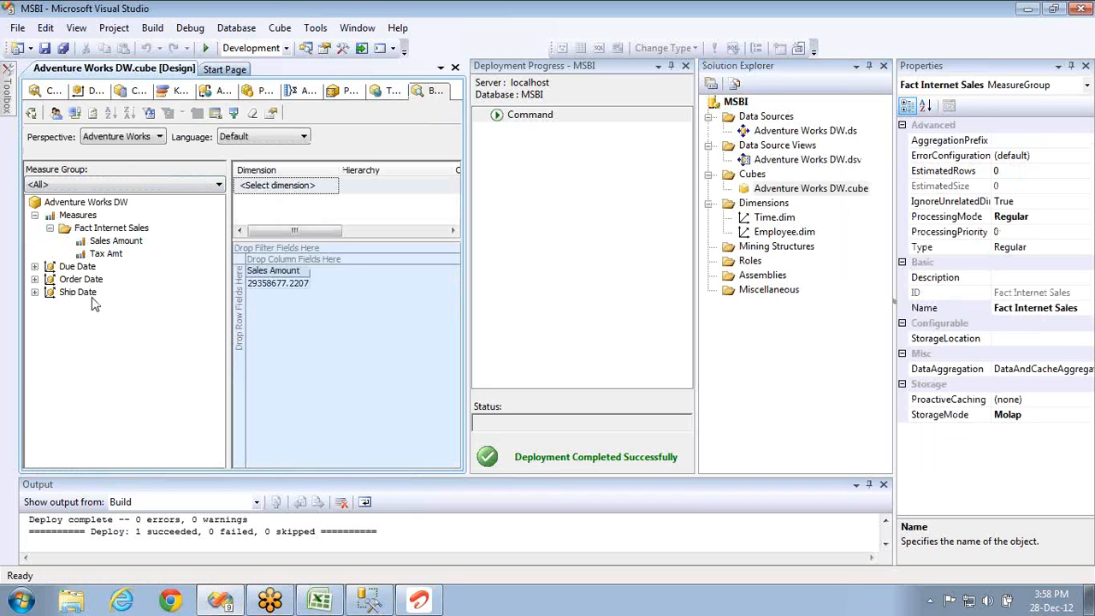
pyautogui.click(35, 267)
pyautogui.moveTo(128, 305); pyautogui.dragTo(246, 325)
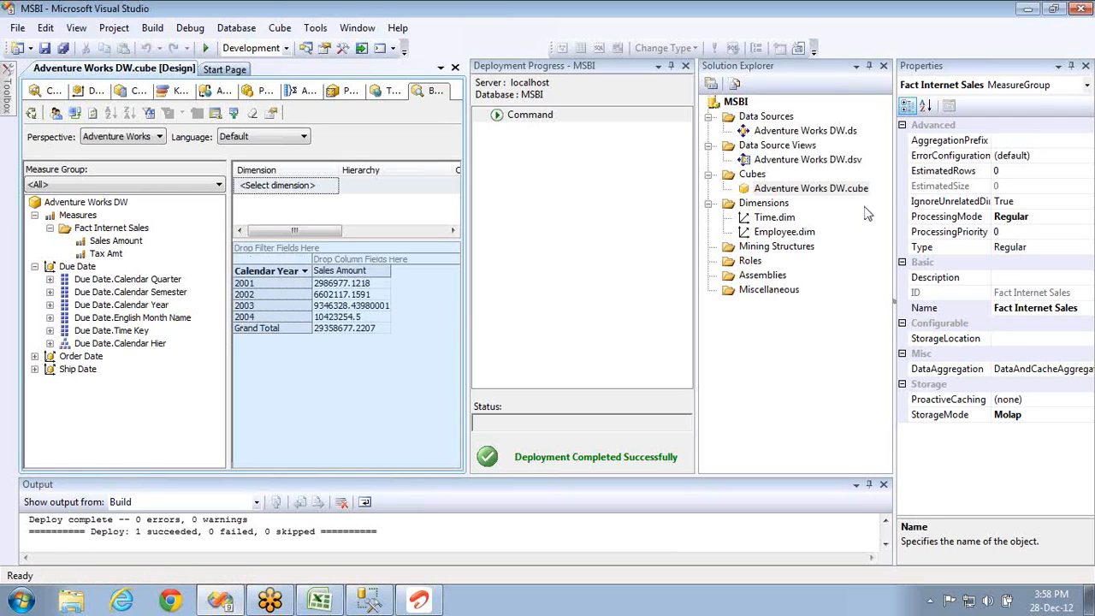
# Open processing for the MSBI database again, run it with Process Default and close the progress window
pyautogui.rightClick(746, 104)
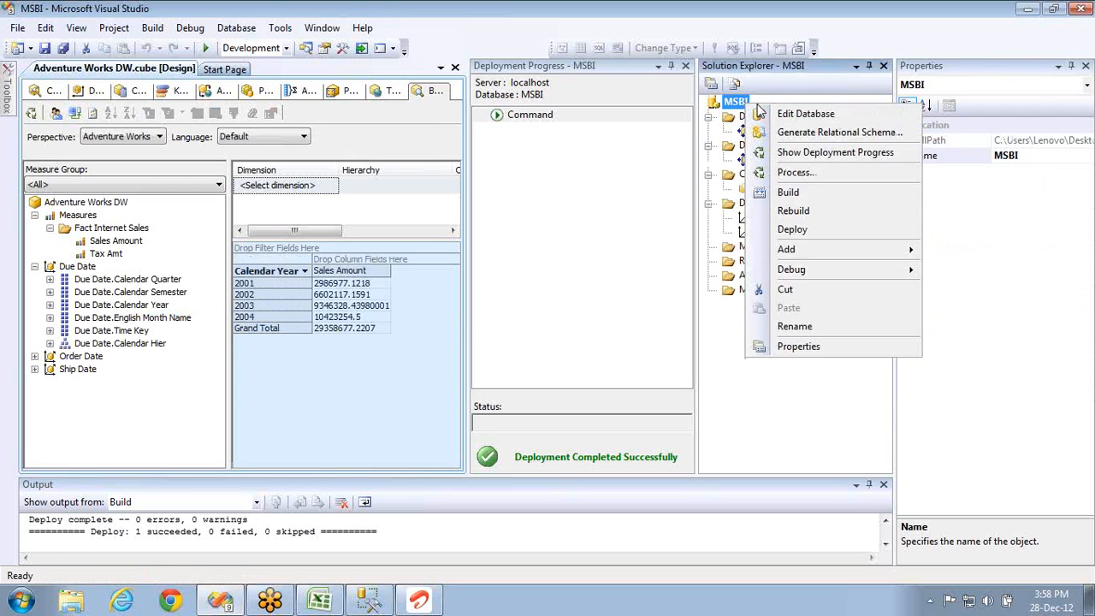
pyautogui.click(797, 174)
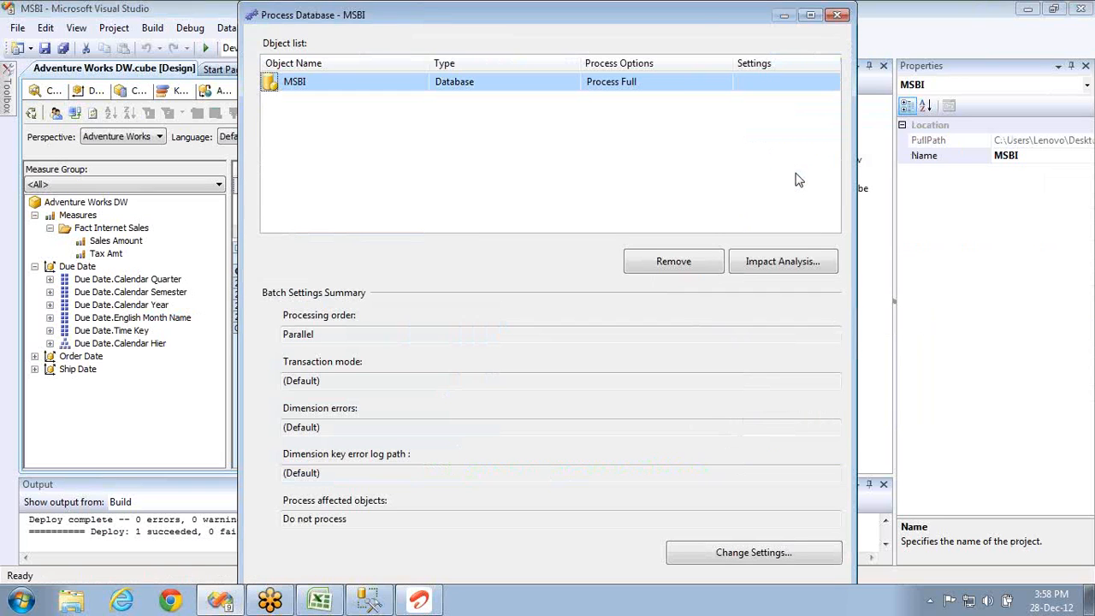
pyautogui.click(723, 83)
pyautogui.click(725, 81)
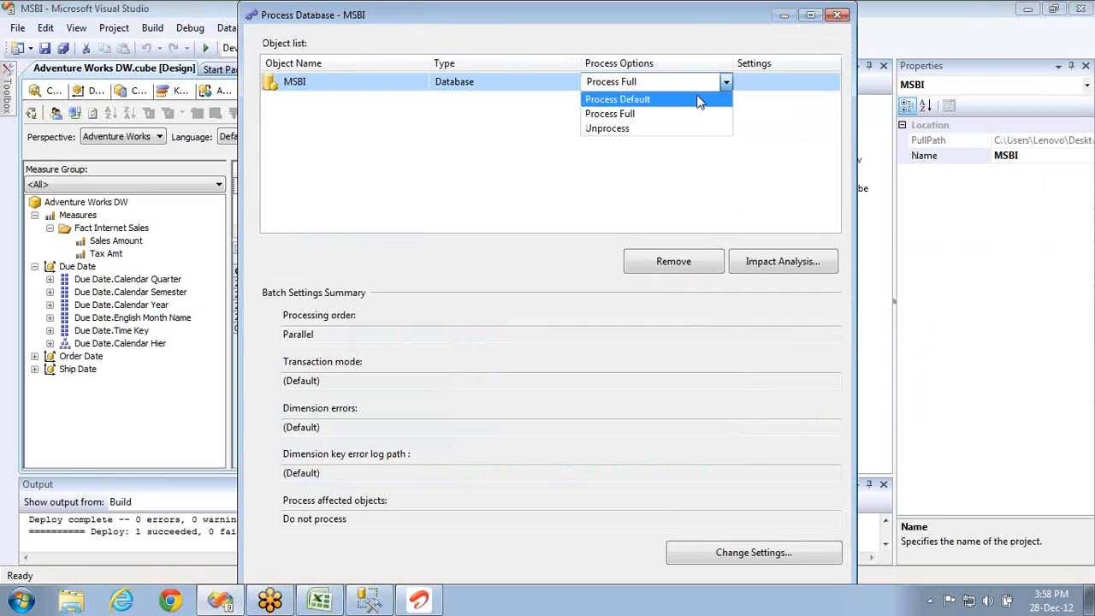
pyautogui.click(698, 100)
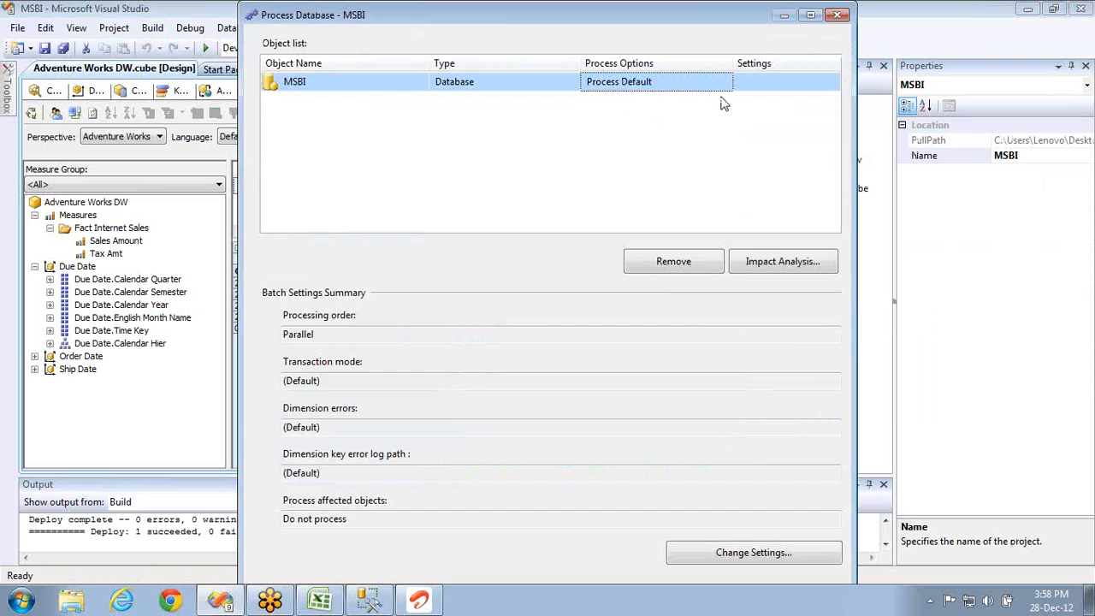
pyautogui.press('Return')
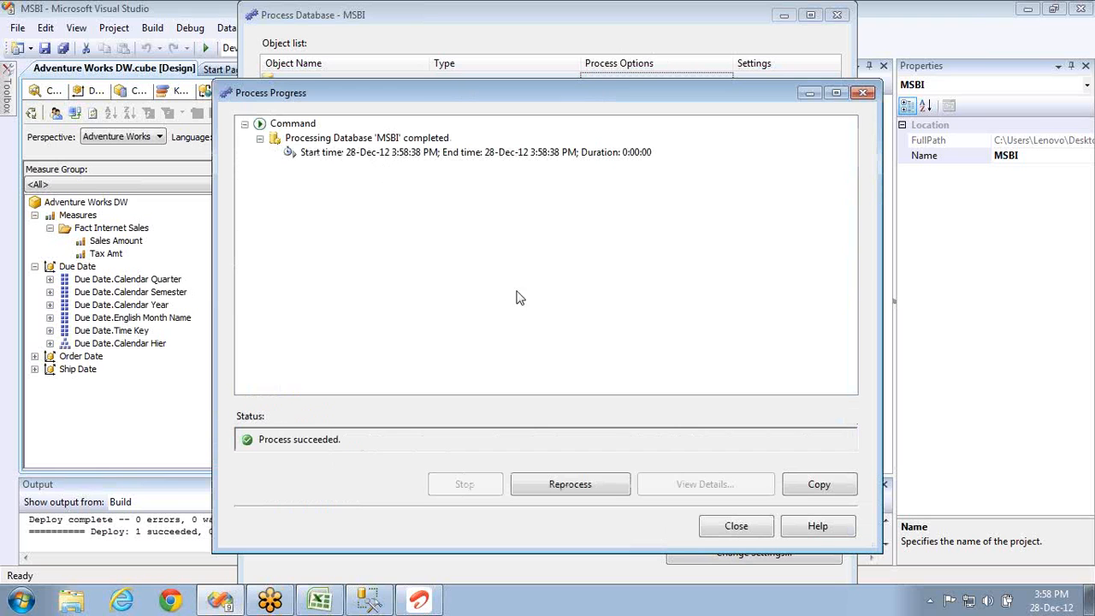
pyautogui.click(736, 526)
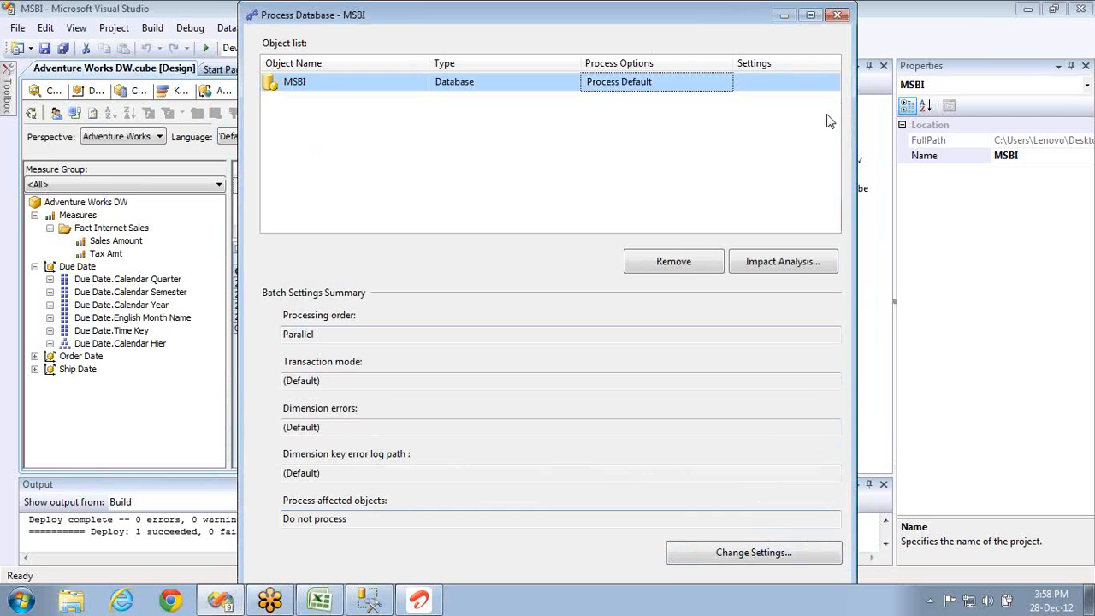
# Process the MSBI database with Process Full, examine the Fact Internet Sales measure group and partition progress, and close the progress window
pyautogui.click(725, 83)
pyautogui.click(671, 115)
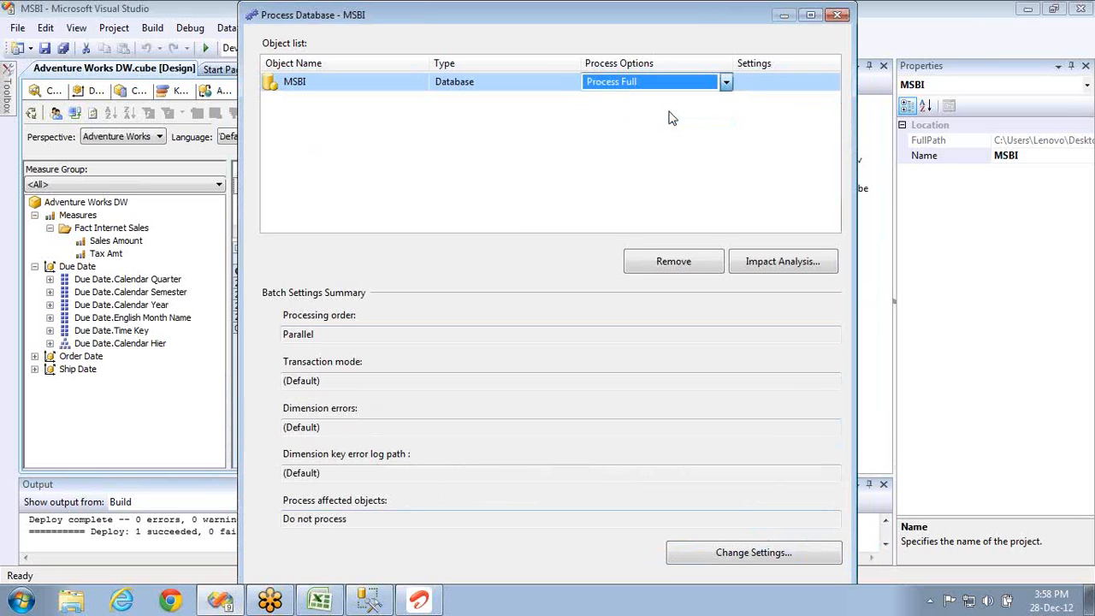
pyautogui.press('Return')
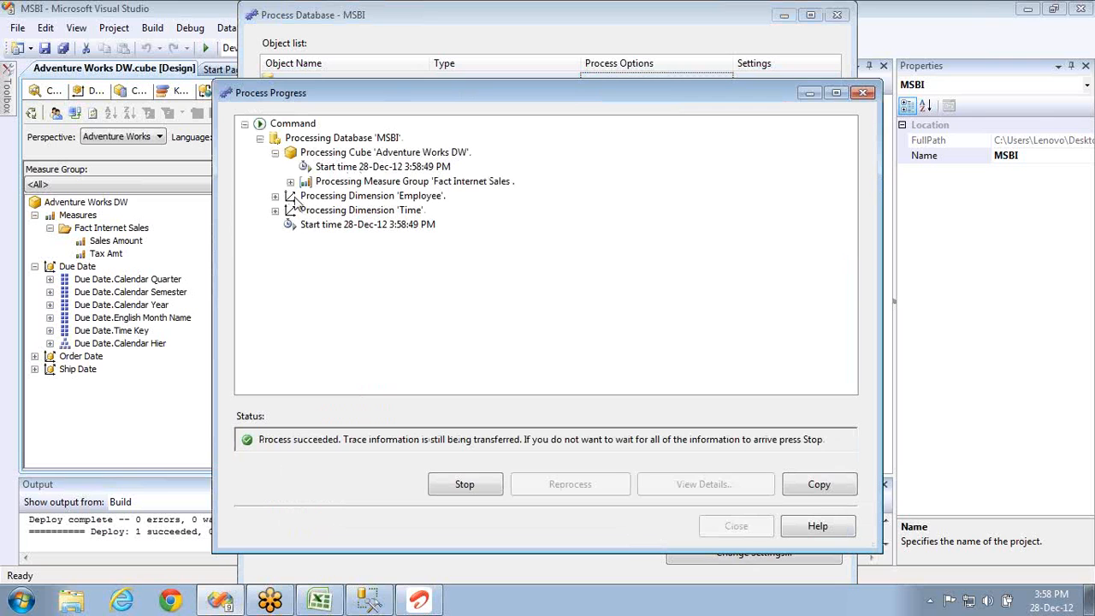
pyautogui.click(290, 182)
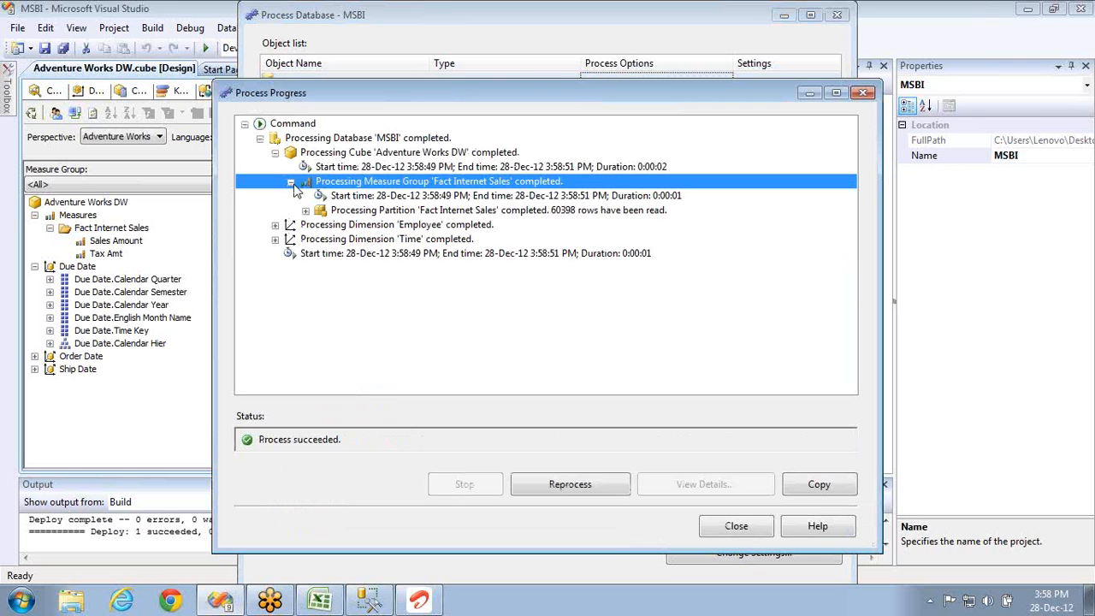
pyautogui.click(374, 212)
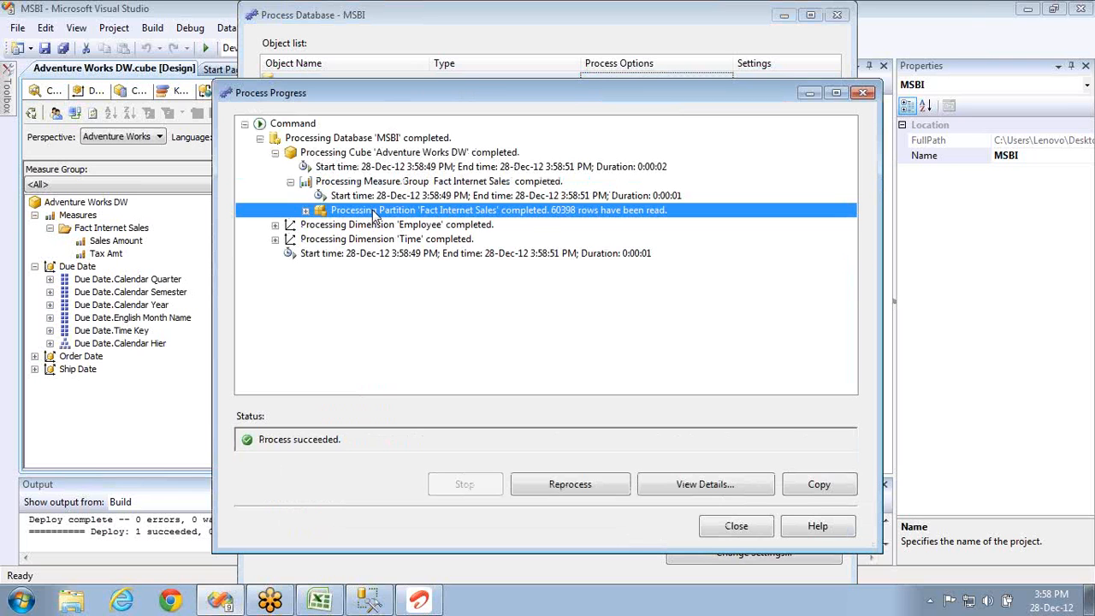
pyautogui.click(863, 94)
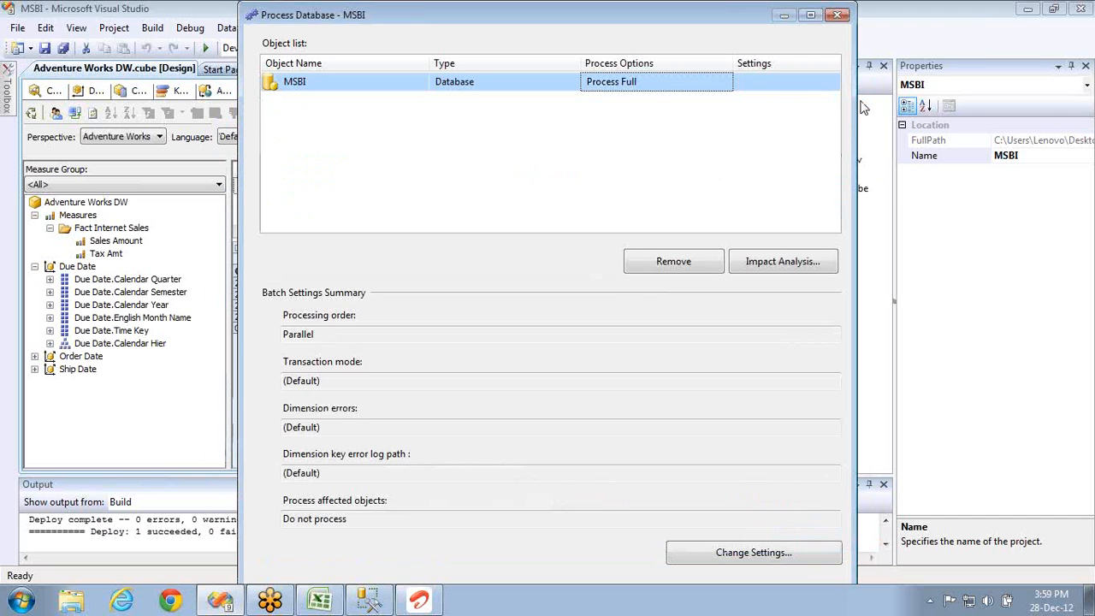
# Run the Unprocess option on the MSBI database and close the progress and processing dialogs
pyautogui.click(723, 86)
pyautogui.click(651, 128)
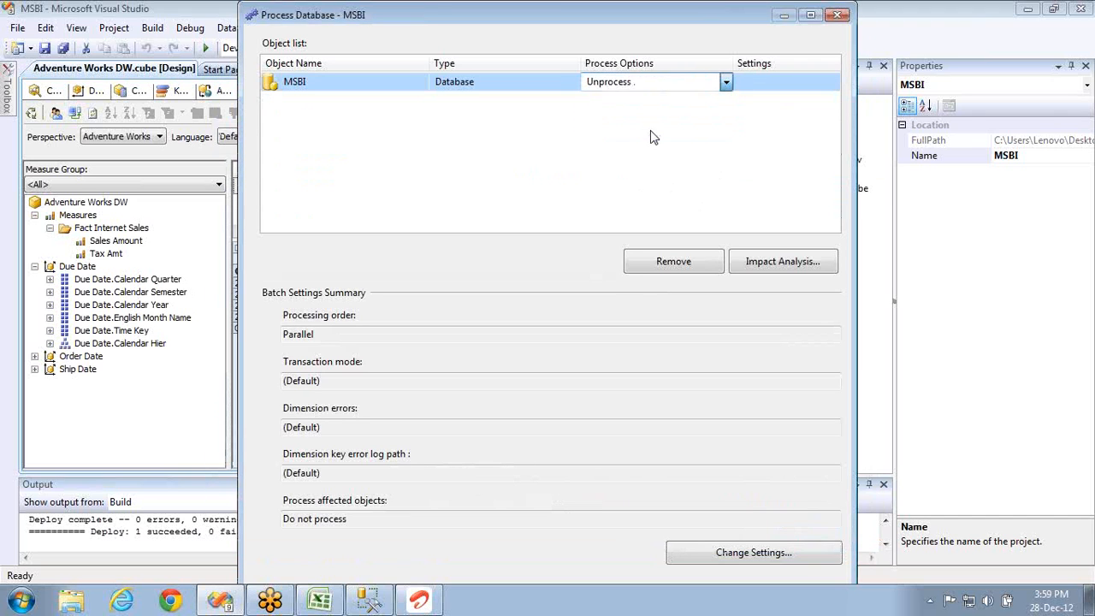
pyautogui.press('Return')
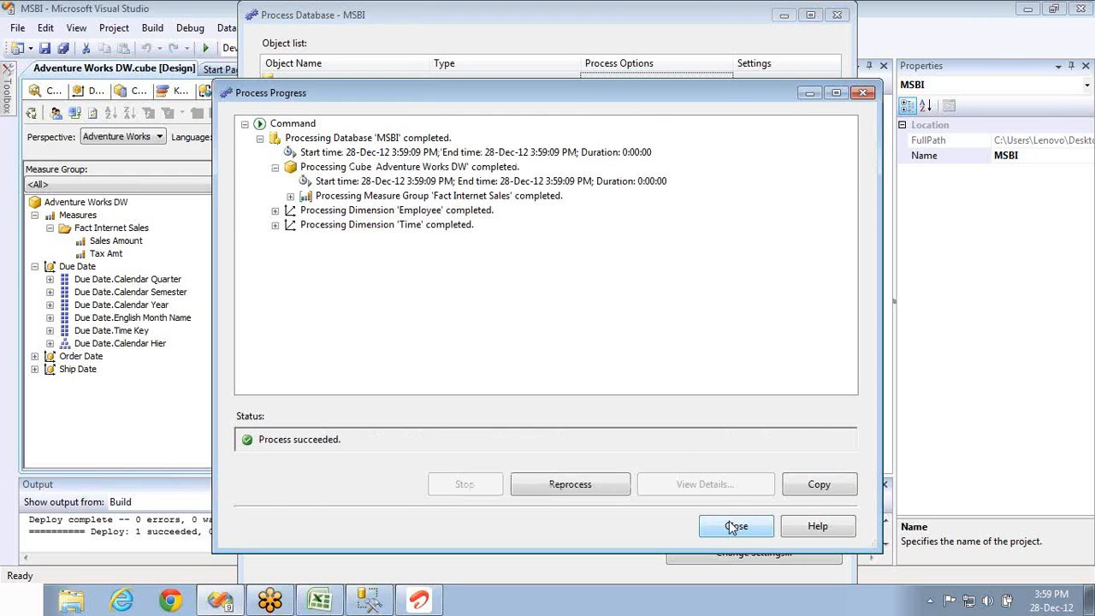
pyautogui.click(736, 526)
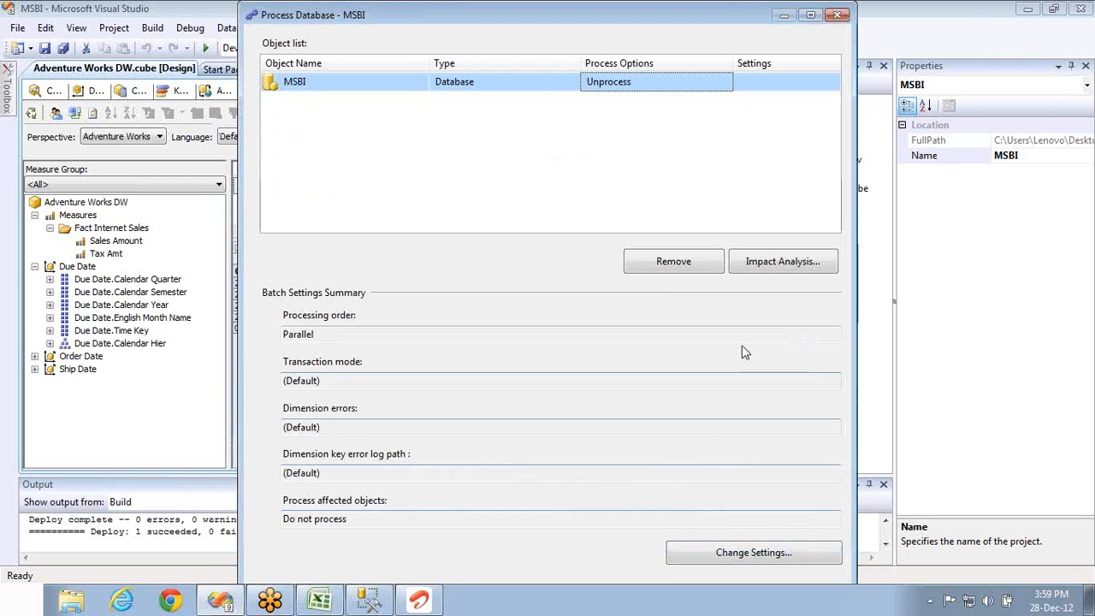
pyautogui.click(838, 15)
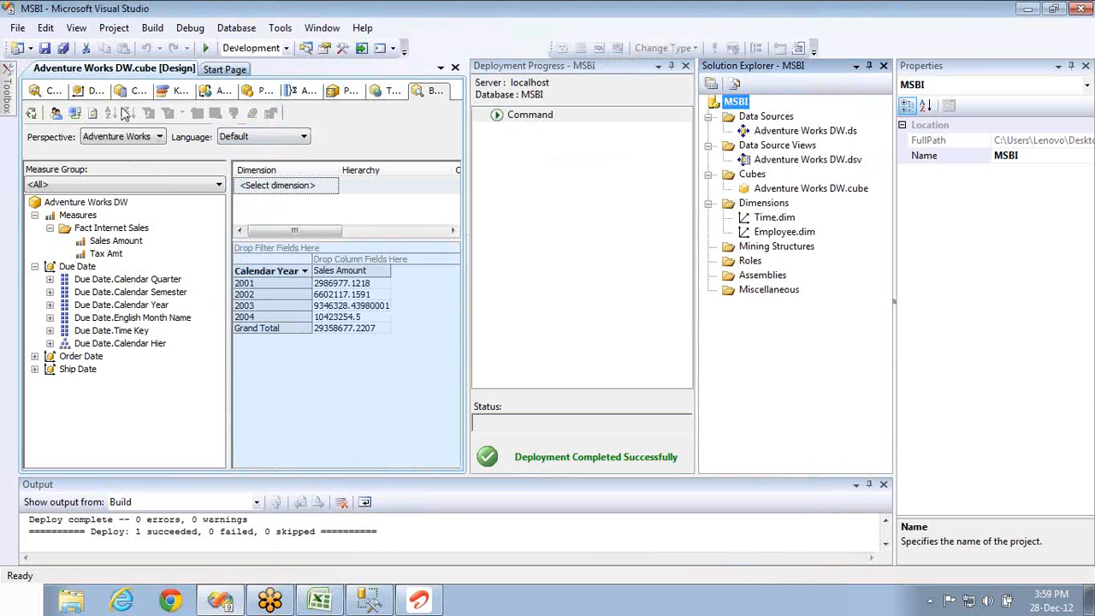
# Reconnect the cube browser to check whether the unprocessed cube can be browsed, and dismiss the message
pyautogui.click(75, 114)
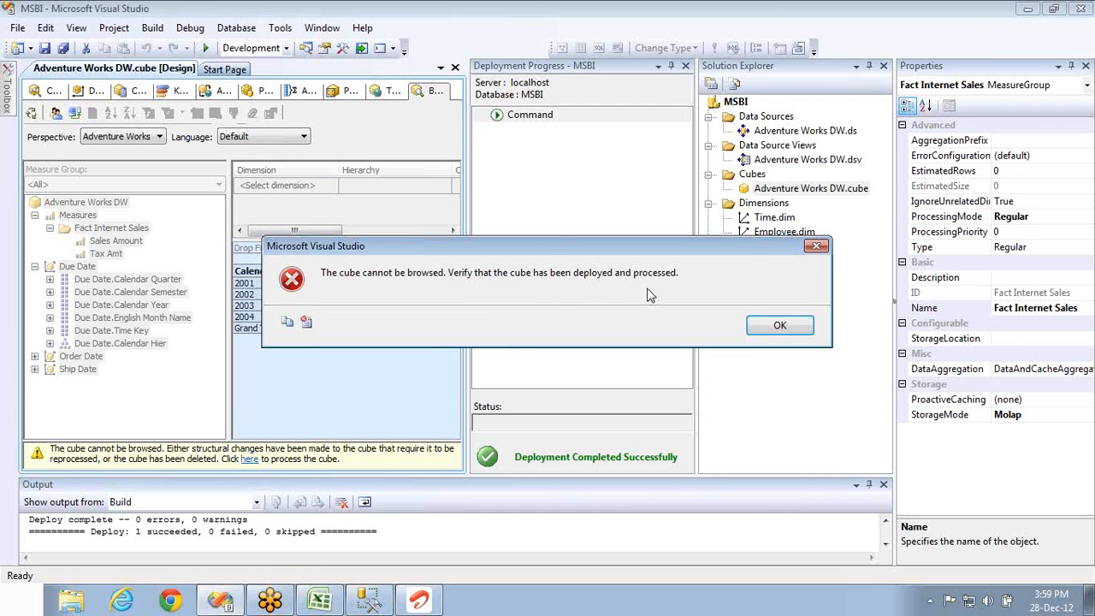
pyautogui.click(1085, 38)
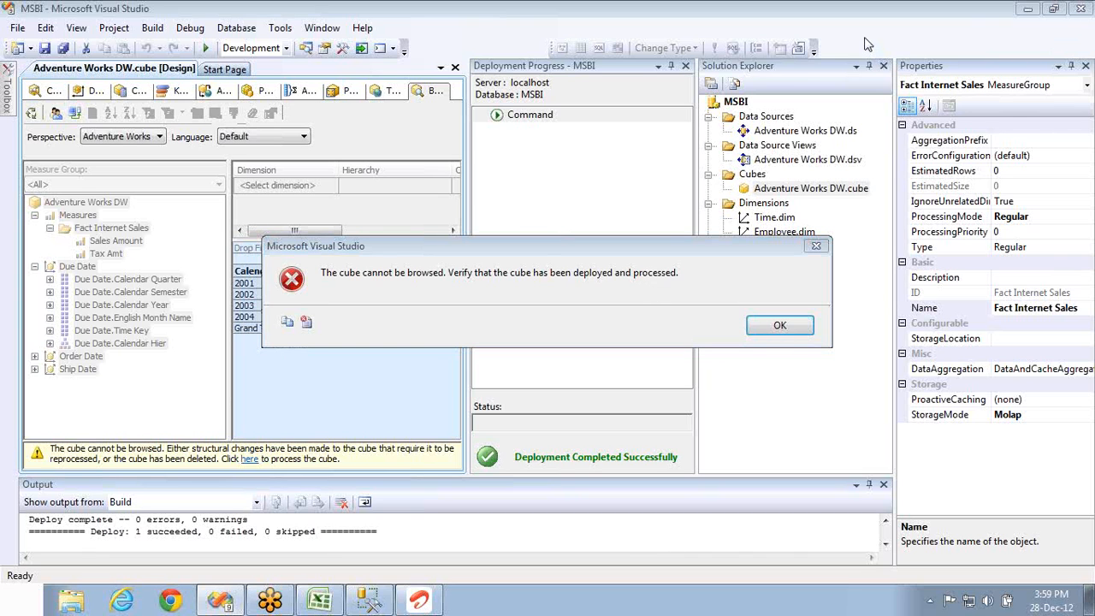
pyautogui.click(779, 325)
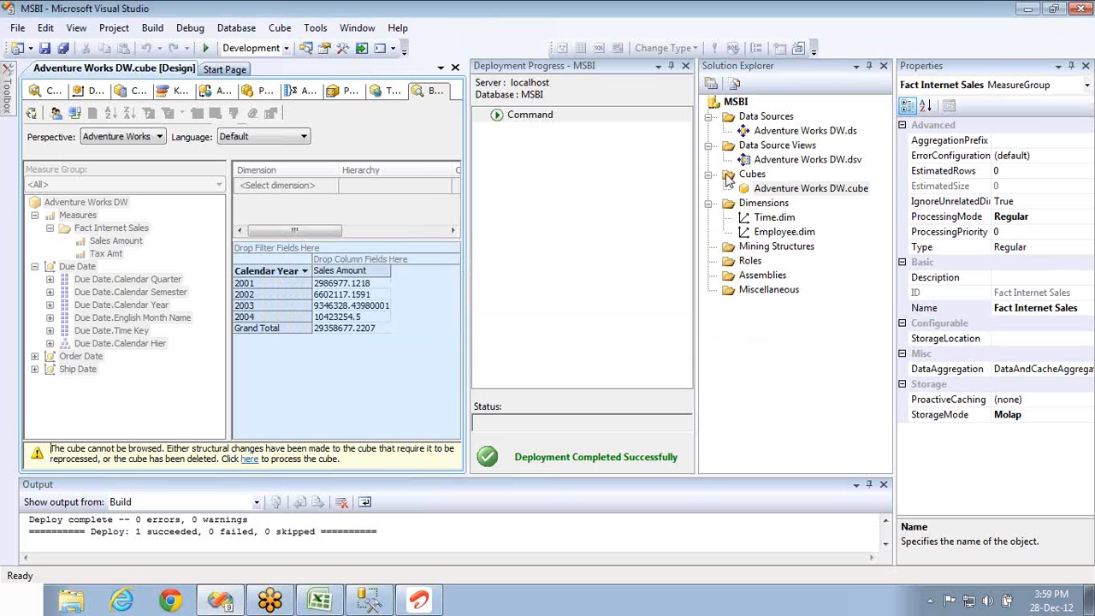
# Process the MSBI database with Process Full, accepting the overwrite of the deployed database, and close the progress and processing dialogs
pyautogui.click(738, 103)
pyautogui.rightClick(737, 103)
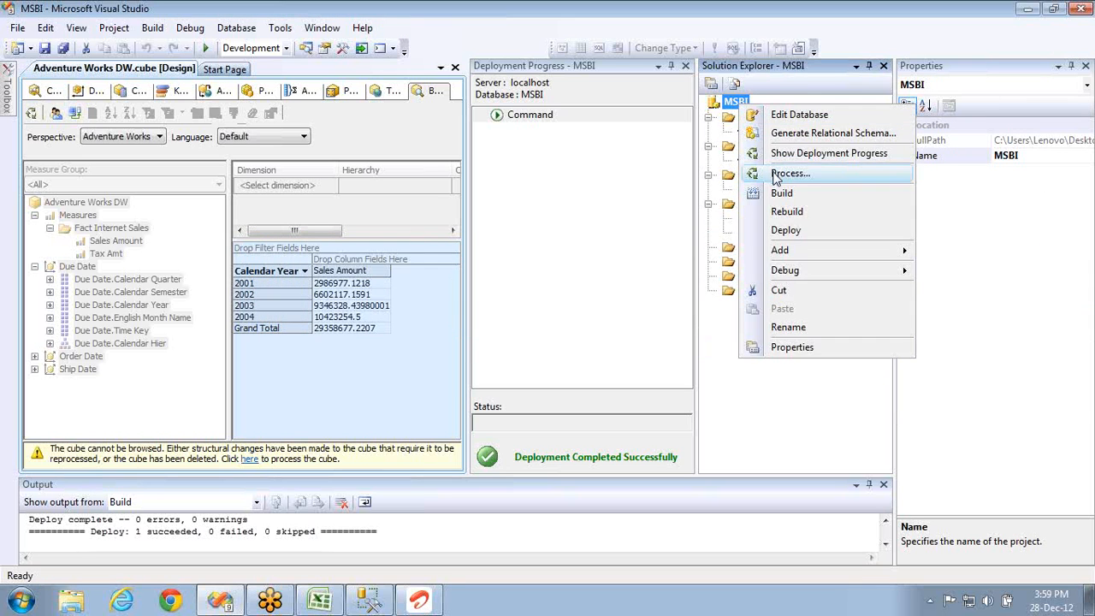
pyautogui.click(774, 173)
pyautogui.click(633, 323)
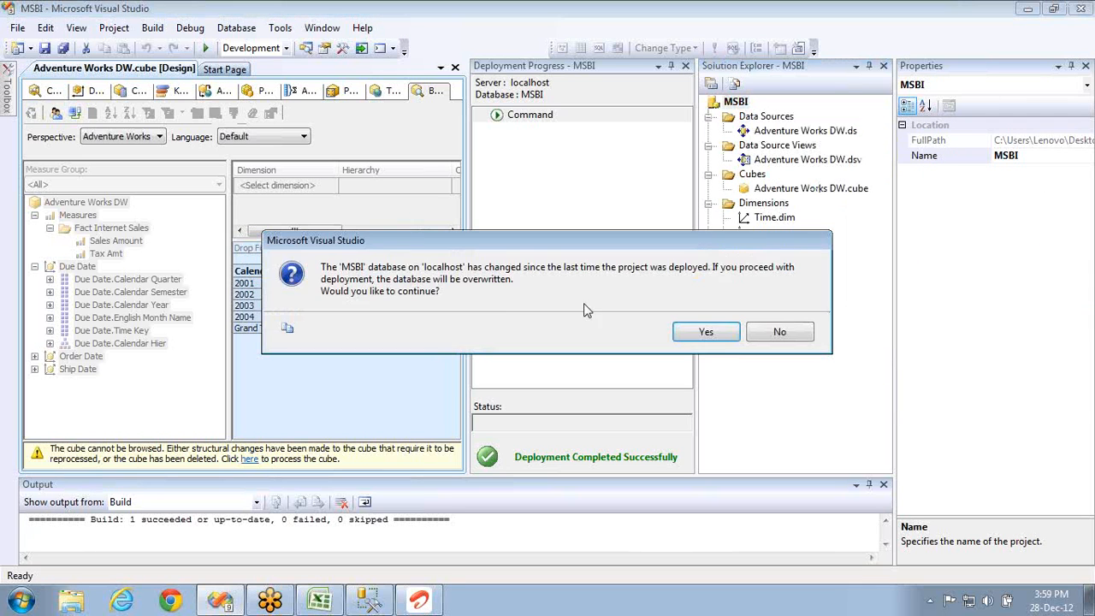
pyautogui.press('Return')
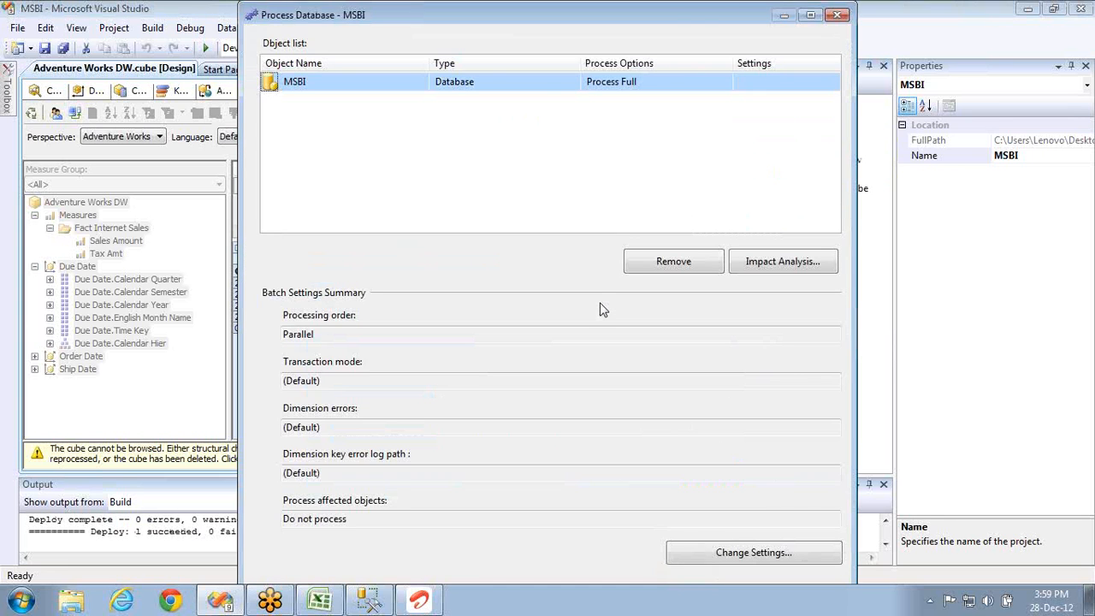
pyautogui.press('Return')
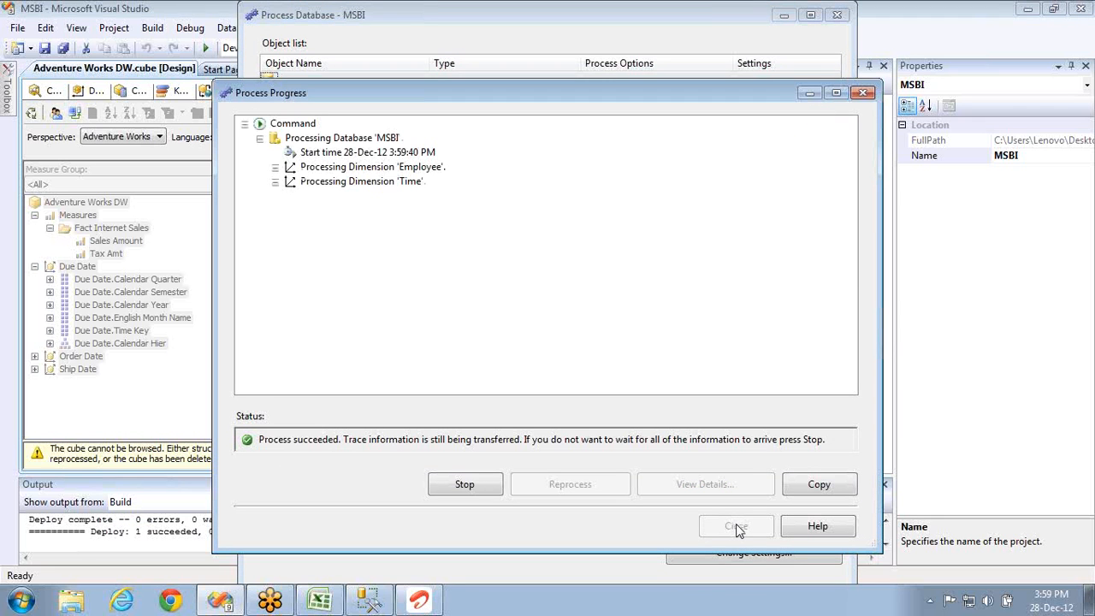
pyautogui.click(737, 528)
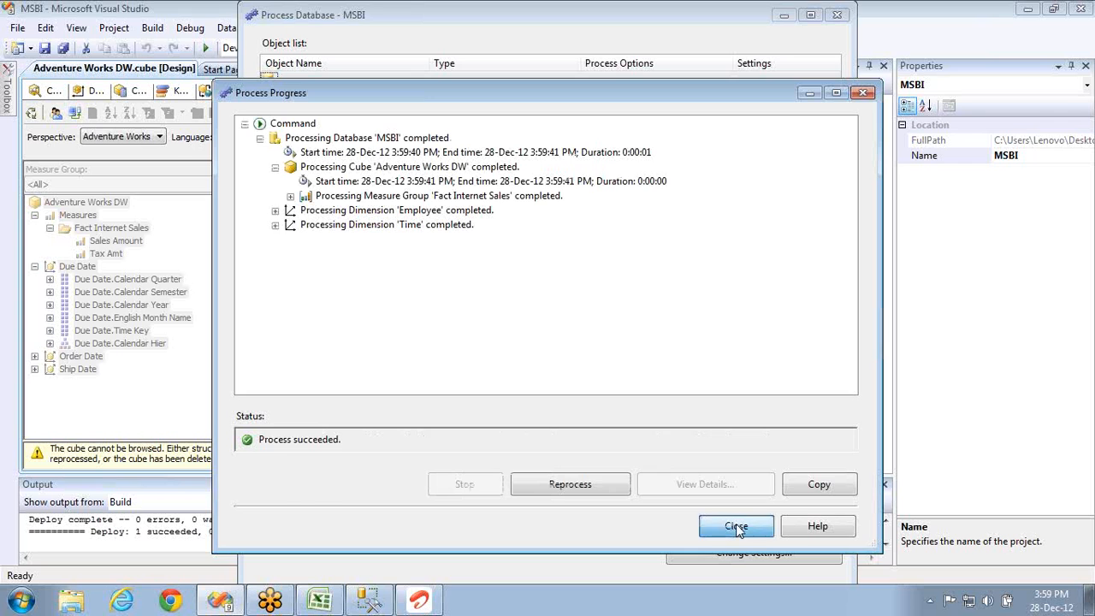
pyautogui.click(837, 16)
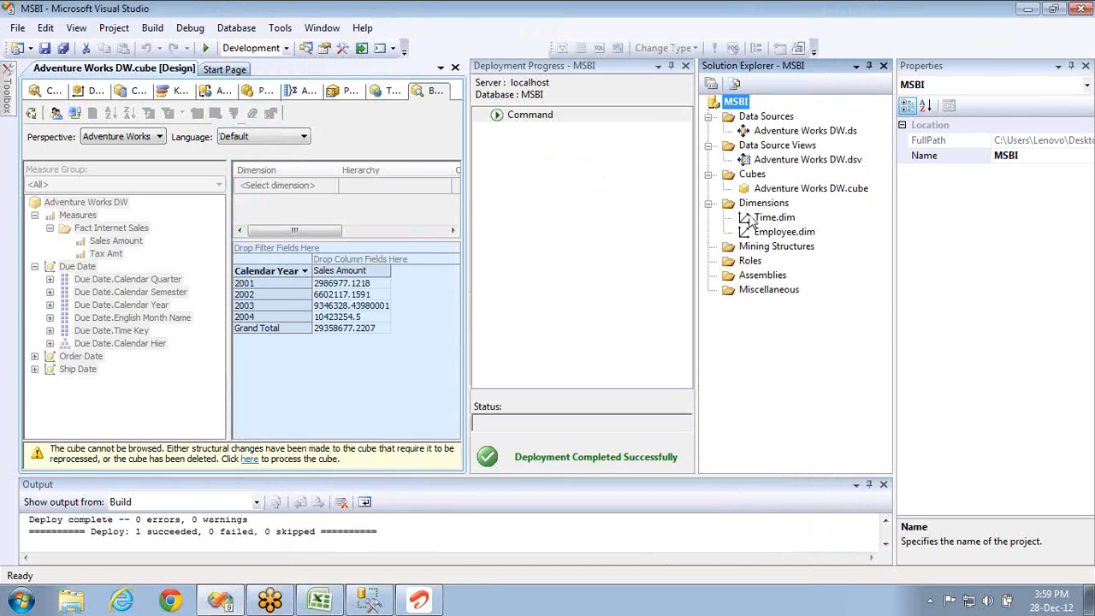
# Open processing for the Time dimension and review the process options it offers
pyautogui.click(768, 219)
pyautogui.rightClick(766, 220)
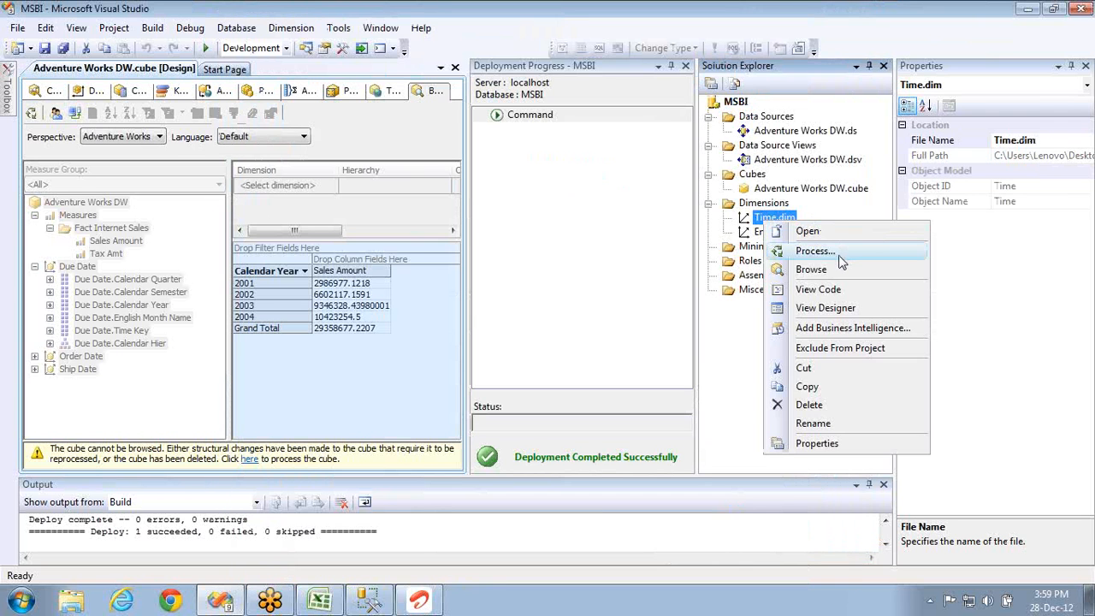
pyautogui.click(838, 256)
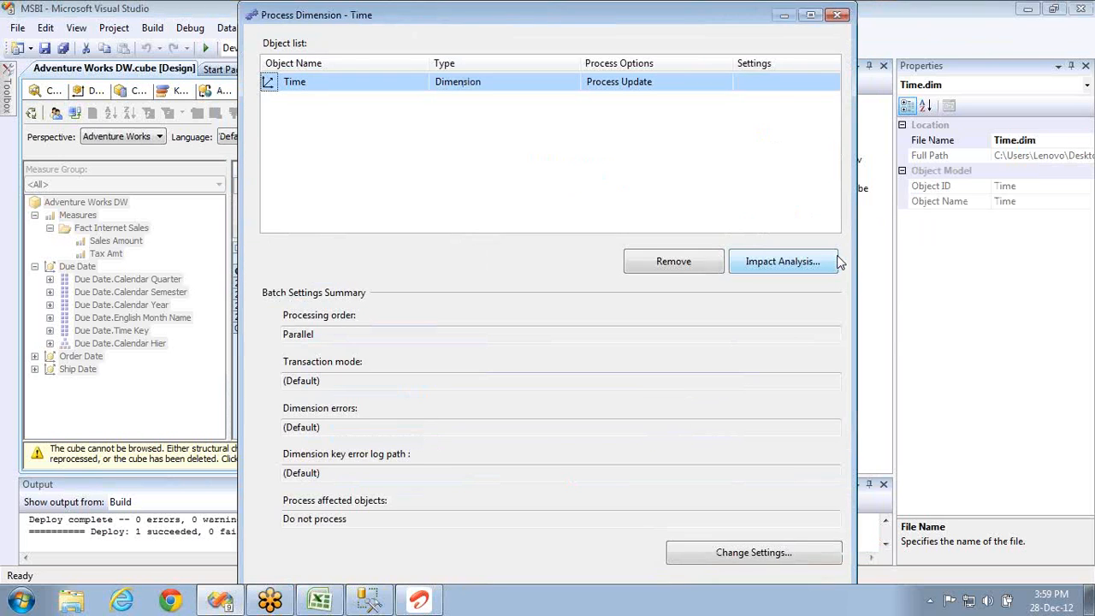
pyautogui.click(725, 86)
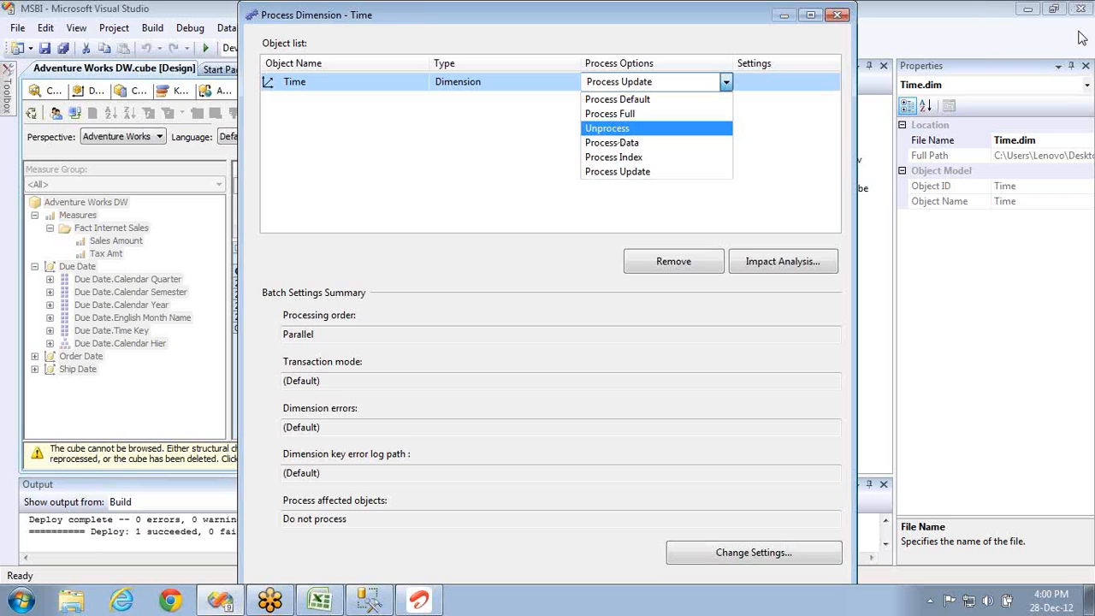
pyautogui.press('super')
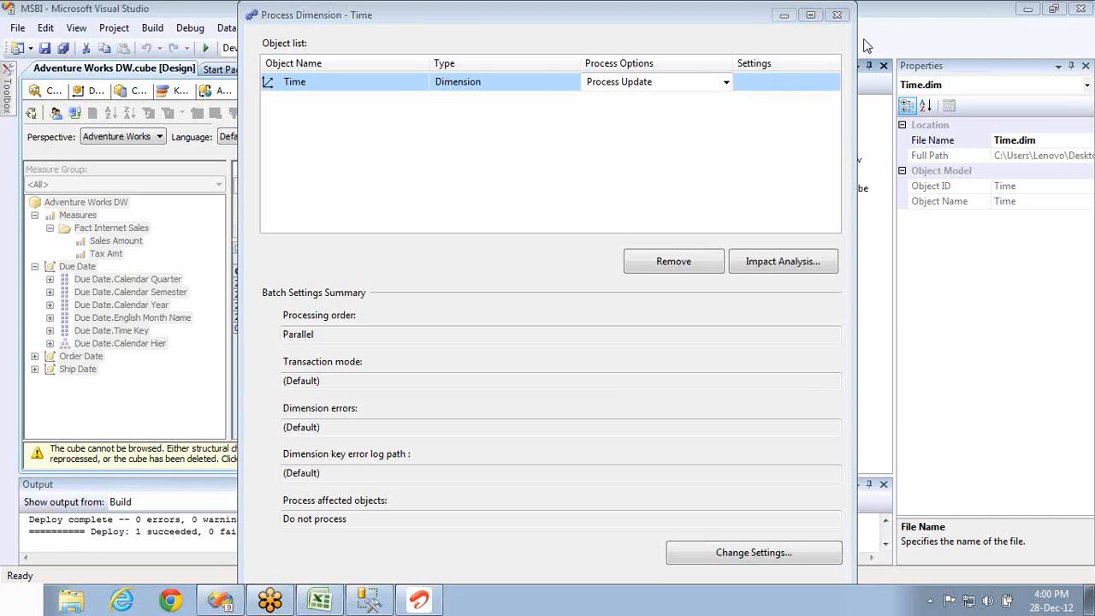
pyautogui.click(726, 81)
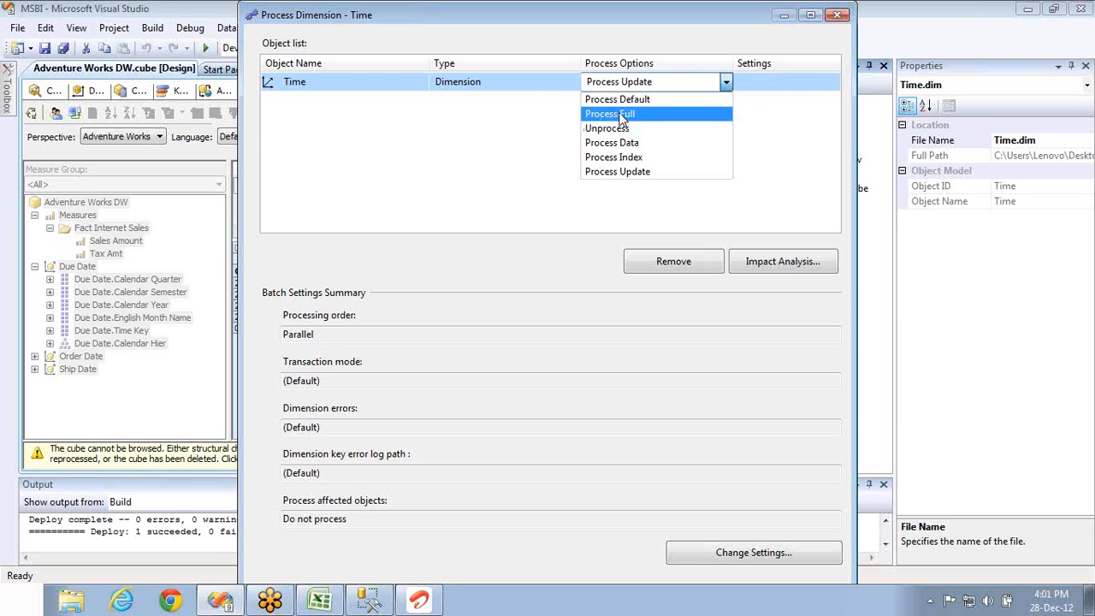
pyautogui.click(1090, 210)
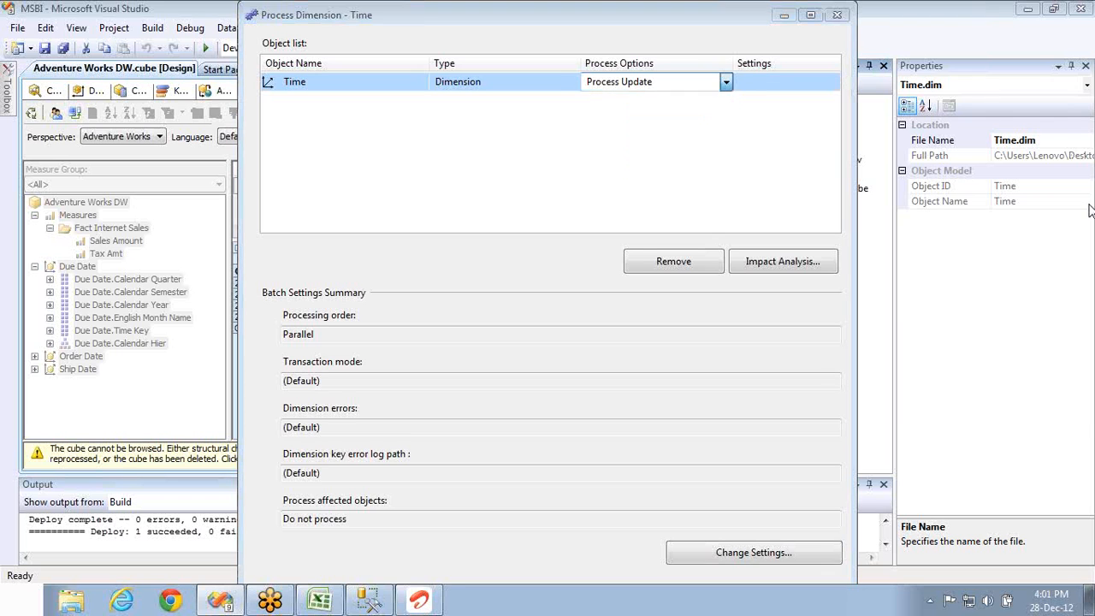
pyautogui.click(1017, 244)
pyautogui.moveTo(462, 199)
pyautogui.mouseDown()
pyautogui.moveTo(504, 323)
pyautogui.moveTo(435, 202)
pyautogui.mouseUp()
pyautogui.moveTo(505, 248)
pyautogui.mouseDown()
pyautogui.moveTo(641, 168)
pyautogui.moveTo(843, 224)
pyautogui.moveTo(855, 339)
pyautogui.moveTo(843, 229)
pyautogui.mouseUp()
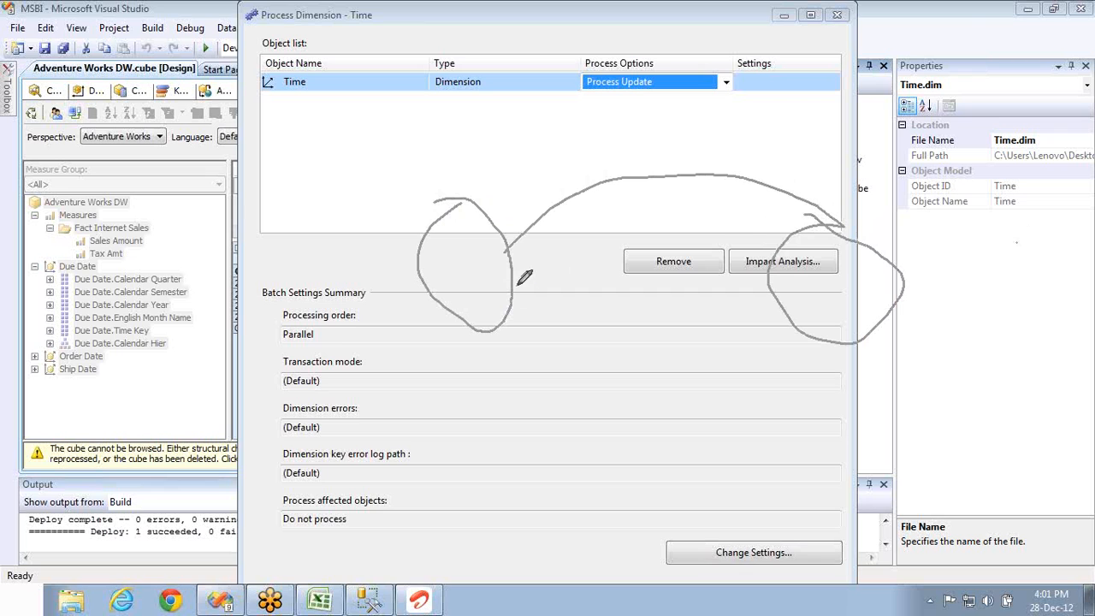
pyautogui.moveTo(677, 408)
pyautogui.mouseDown()
pyautogui.moveTo(776, 301)
pyautogui.moveTo(774, 330)
pyautogui.mouseUp()
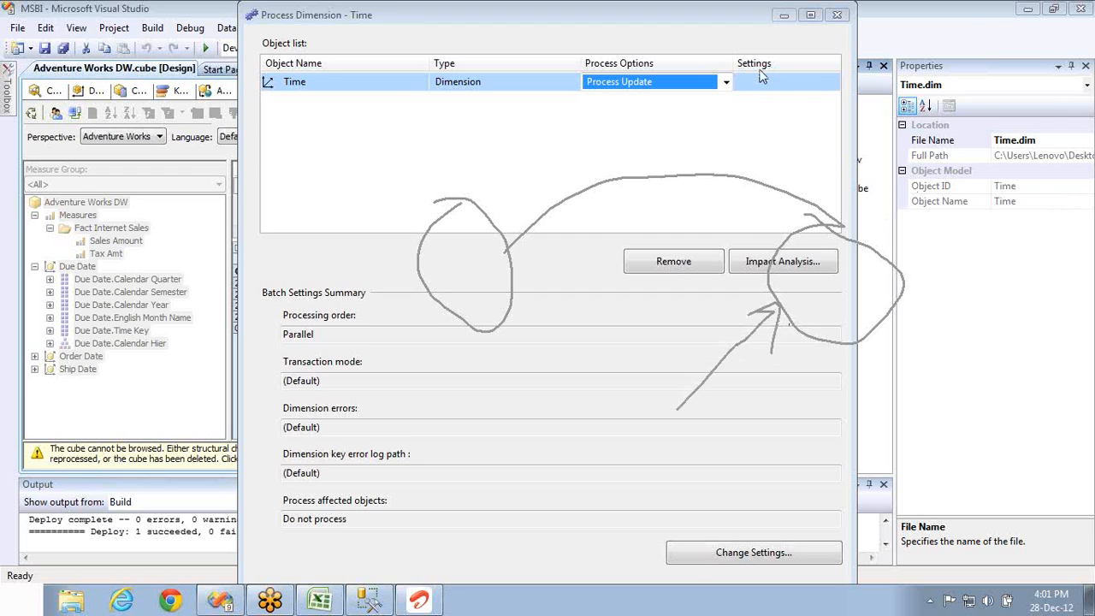
# Examine the Unprocess, Process Data, Process Index and Process Update choices for the Time dimension
pyautogui.click(725, 82)
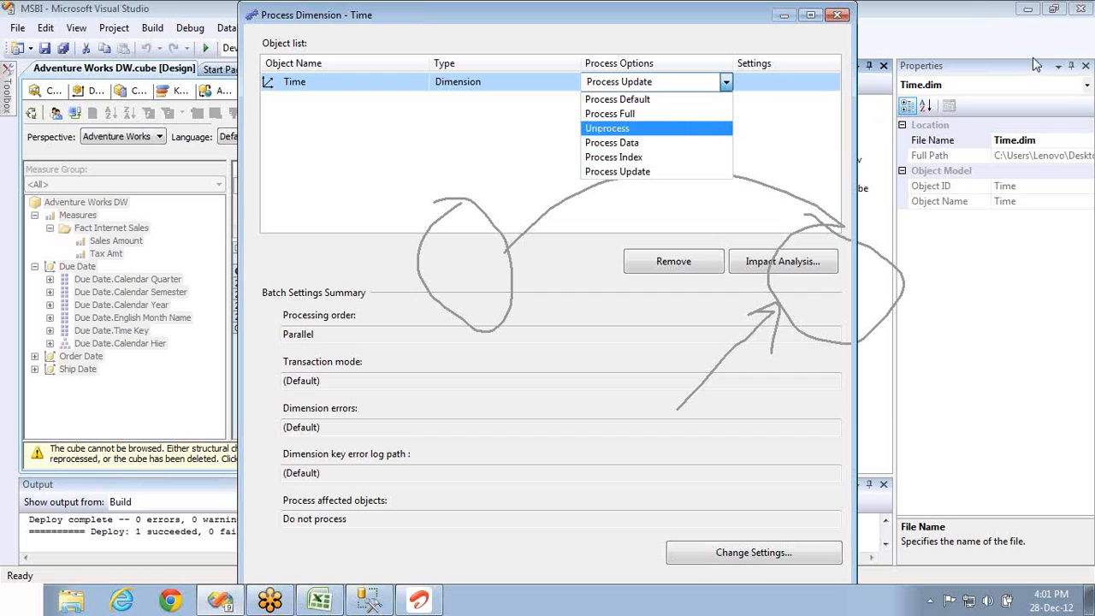
pyautogui.click(1060, 85)
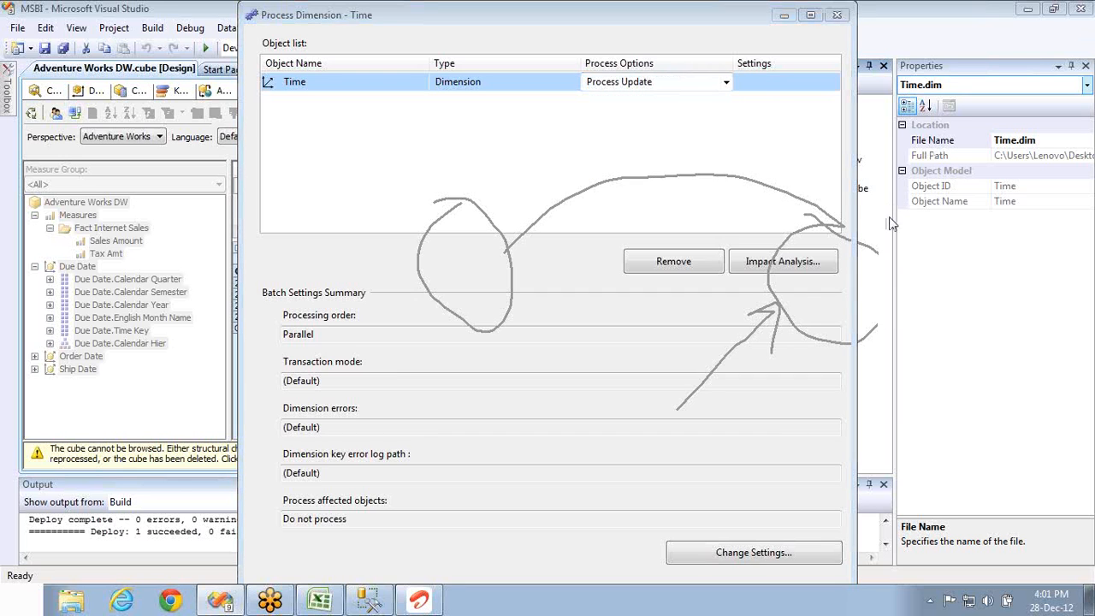
pyautogui.click(725, 82)
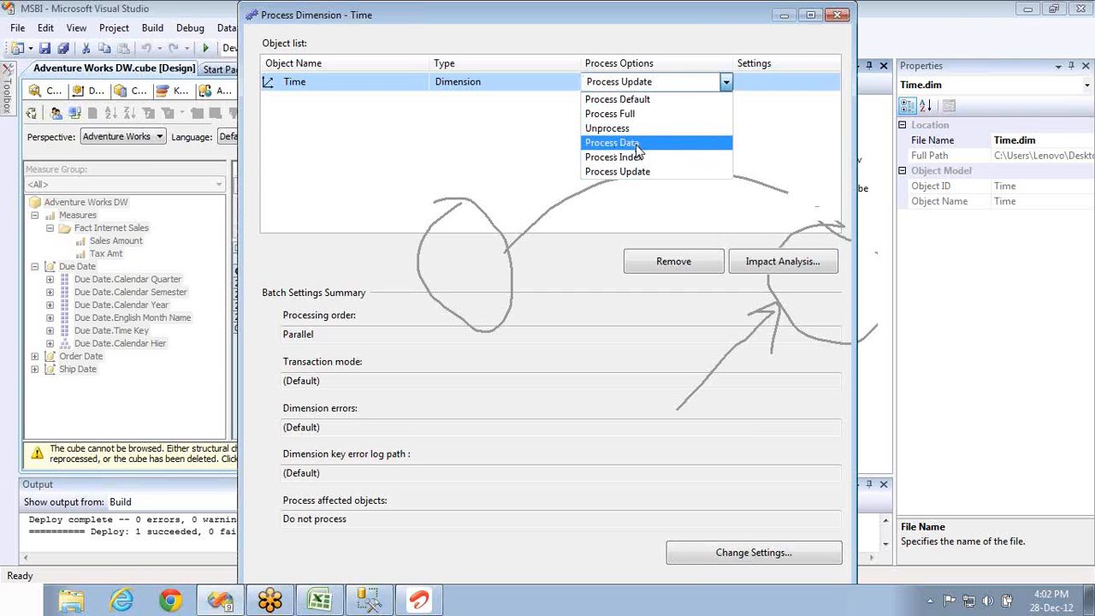
pyautogui.click(889, 411)
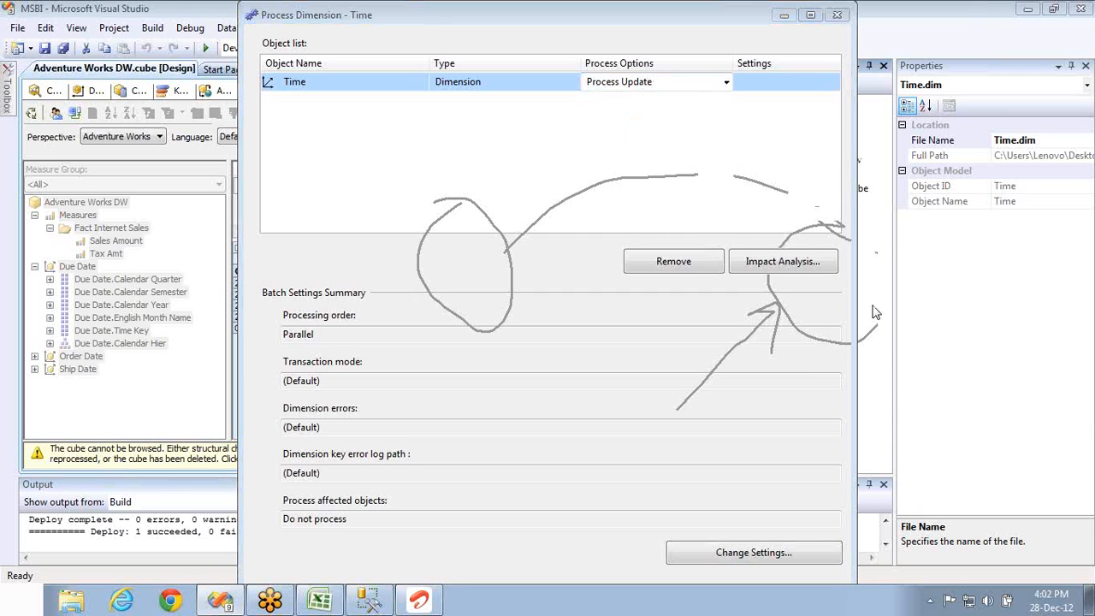
pyautogui.click(726, 83)
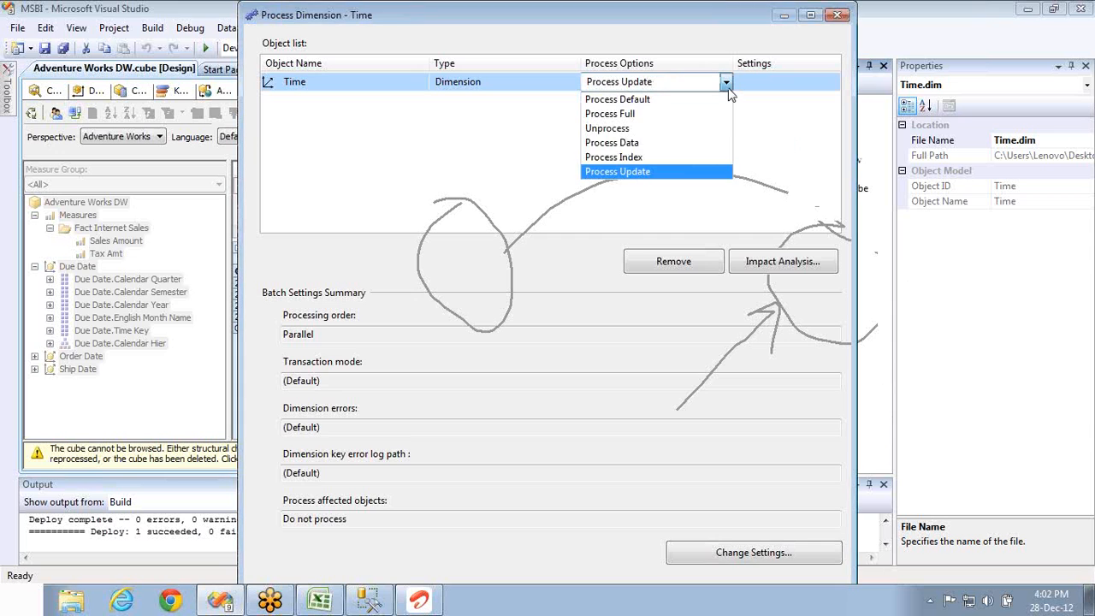
pyautogui.click(817, 174)
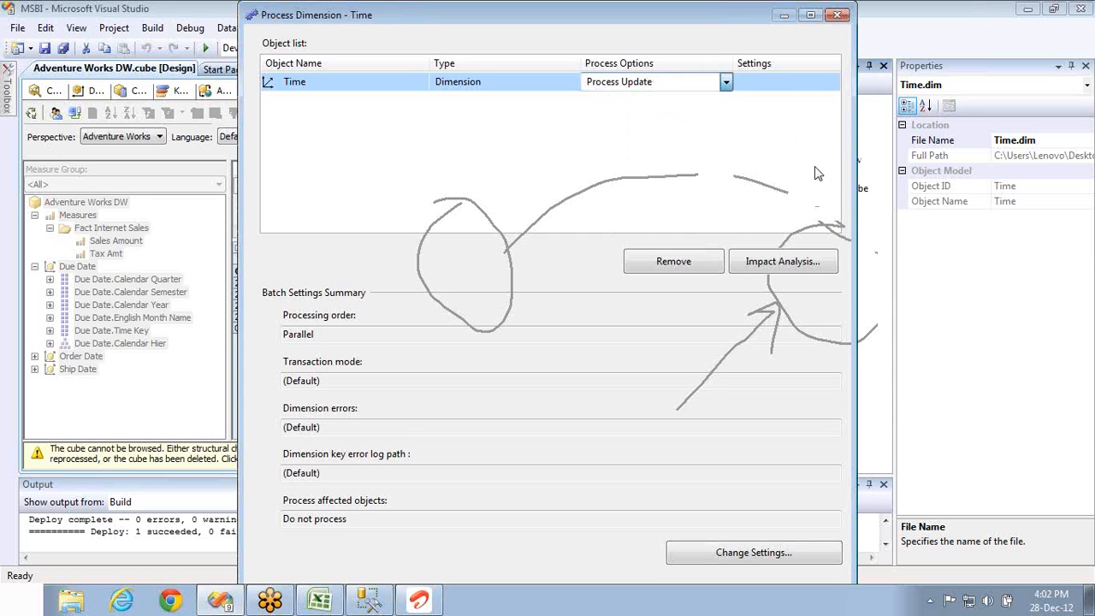
pyautogui.click(868, 211)
pyautogui.click(880, 248)
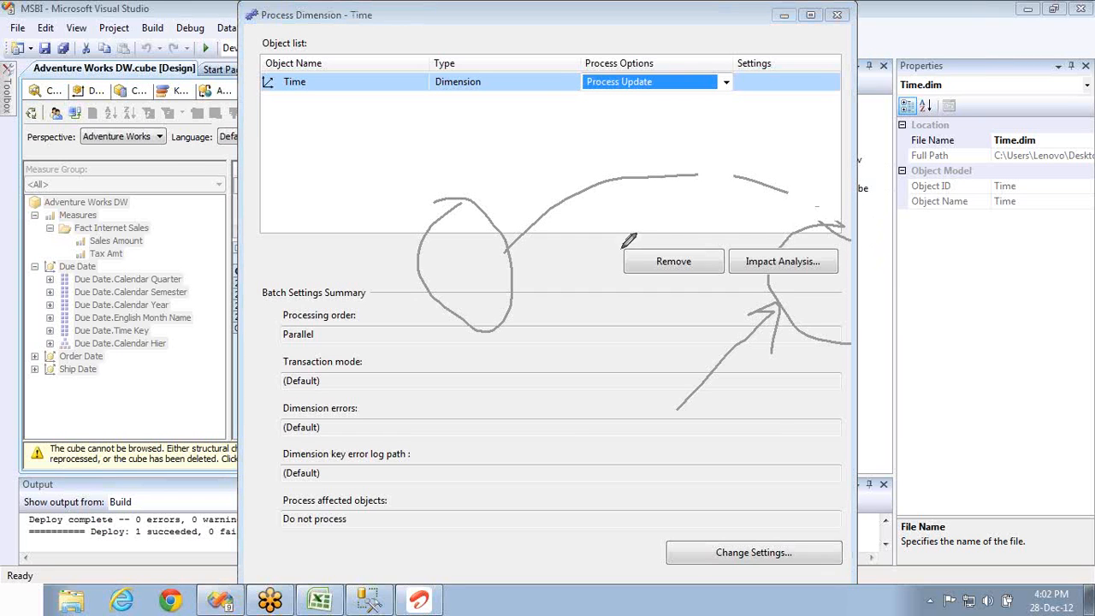
pyautogui.moveTo(519, 240)
pyautogui.mouseDown()
pyautogui.moveTo(568, 193)
pyautogui.moveTo(804, 215)
pyautogui.mouseUp()
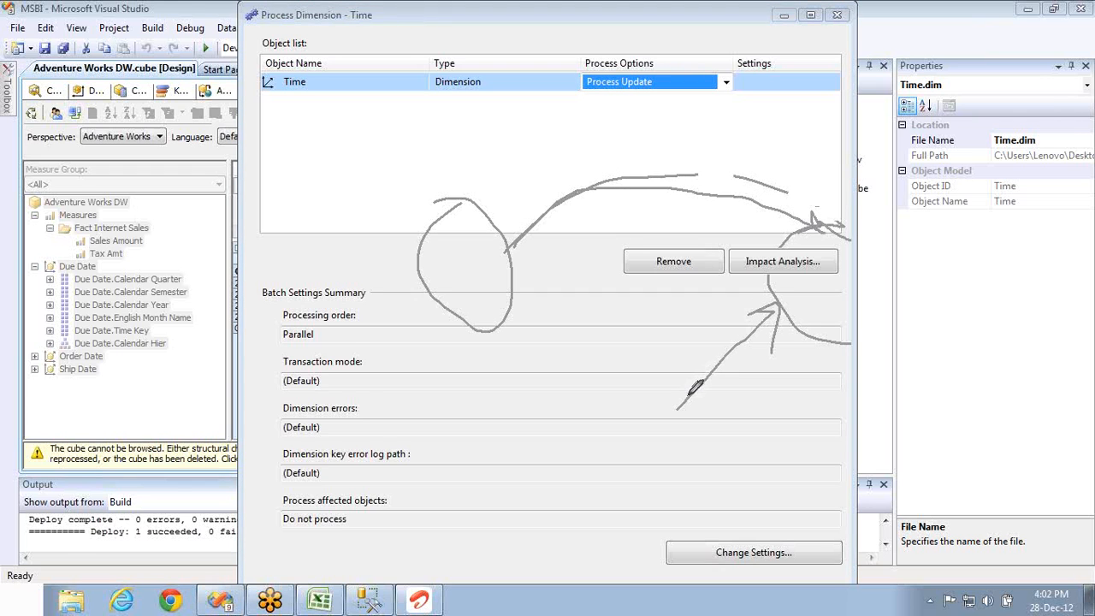
pyautogui.moveTo(691, 391)
pyautogui.mouseDown()
pyautogui.moveTo(772, 308)
pyautogui.moveTo(746, 315)
pyautogui.moveTo(782, 376)
pyautogui.mouseUp()
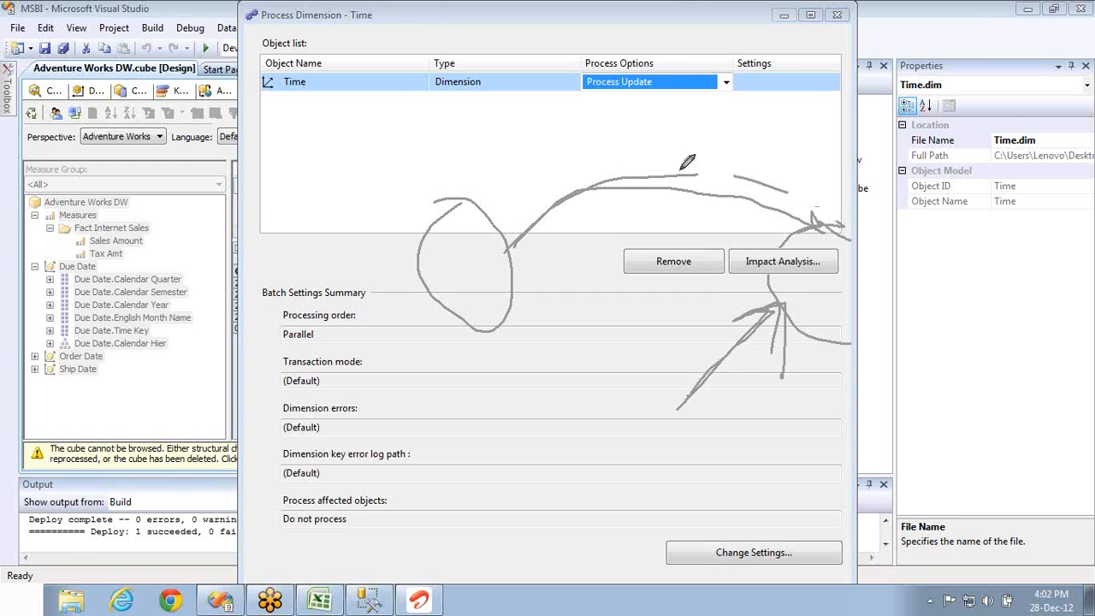
pyautogui.moveTo(642, 153)
pyautogui.mouseDown()
pyautogui.moveTo(717, 201)
pyautogui.moveTo(643, 244)
pyautogui.moveTo(609, 310)
pyautogui.mouseUp()
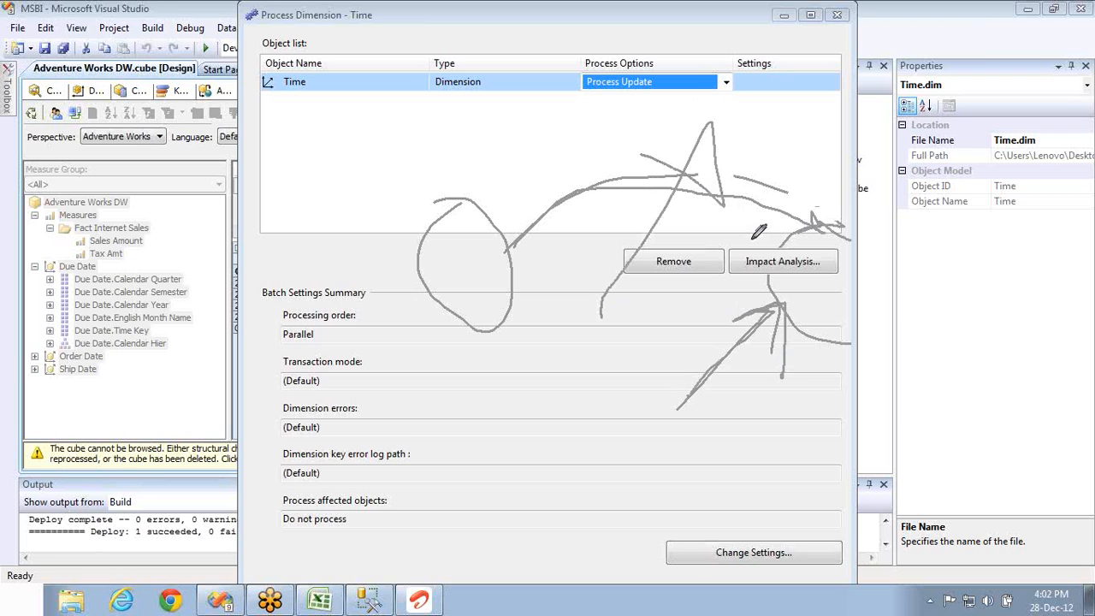
pyautogui.click(879, 212)
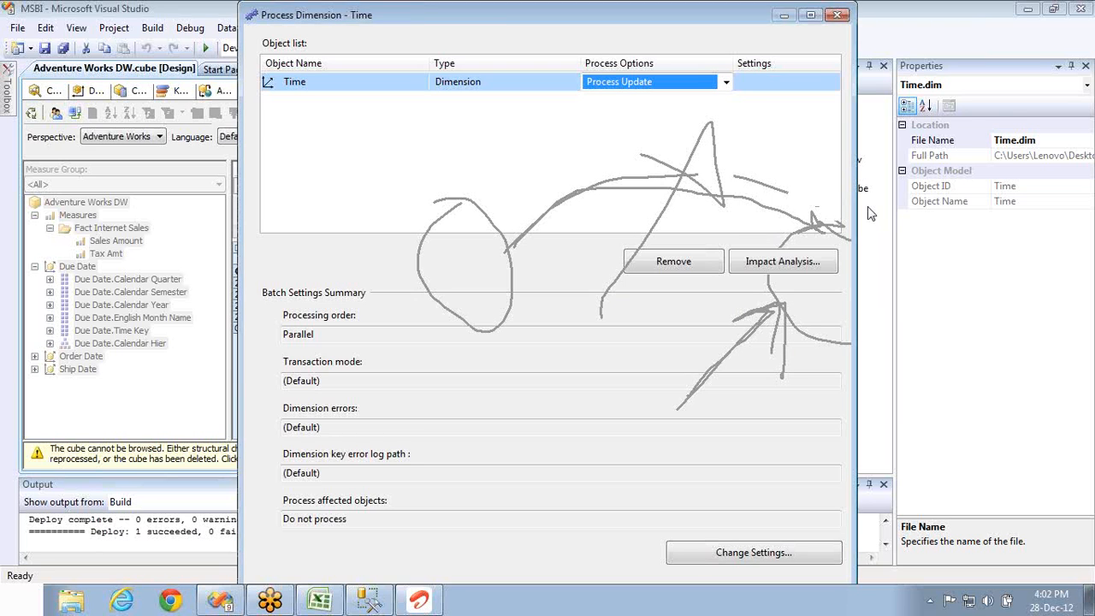
# Choose Process Update for the Time dimension and close the processing dialog without running it
pyautogui.click(723, 81)
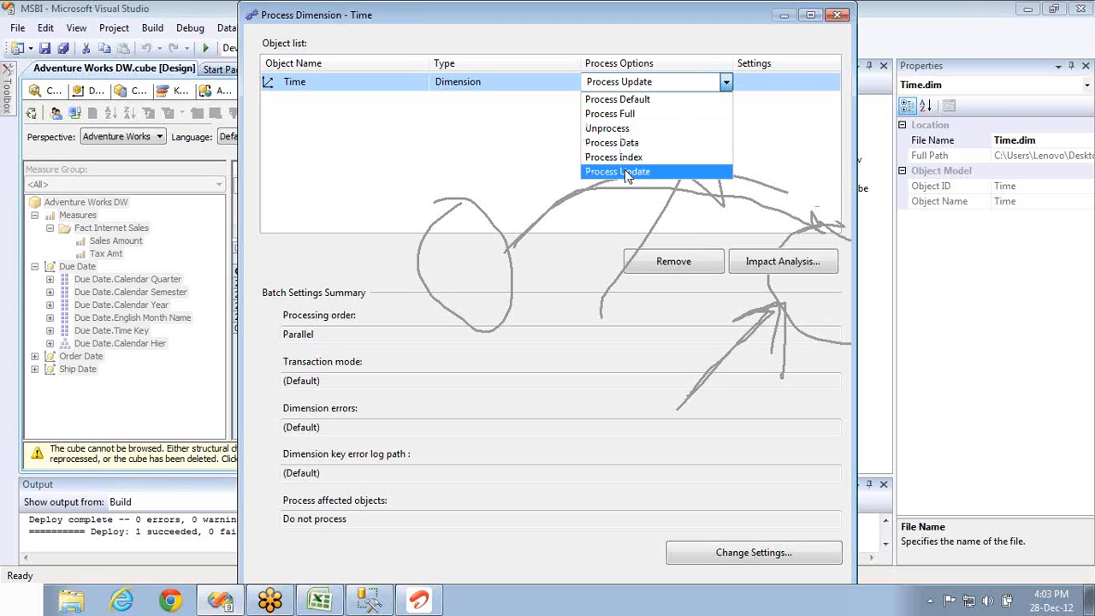
pyautogui.click(625, 174)
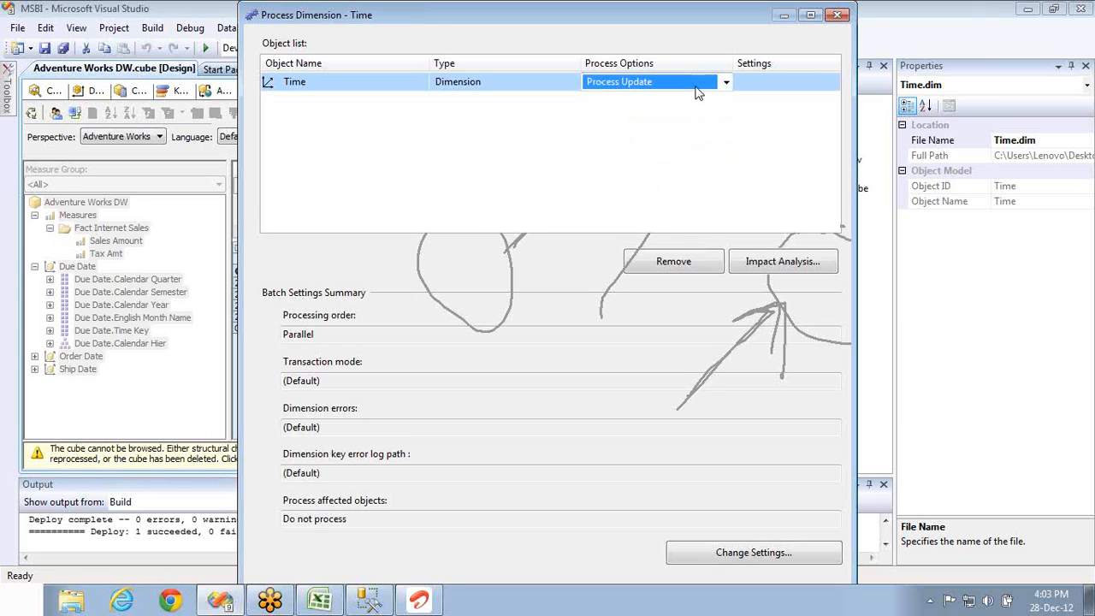
pyautogui.click(836, 15)
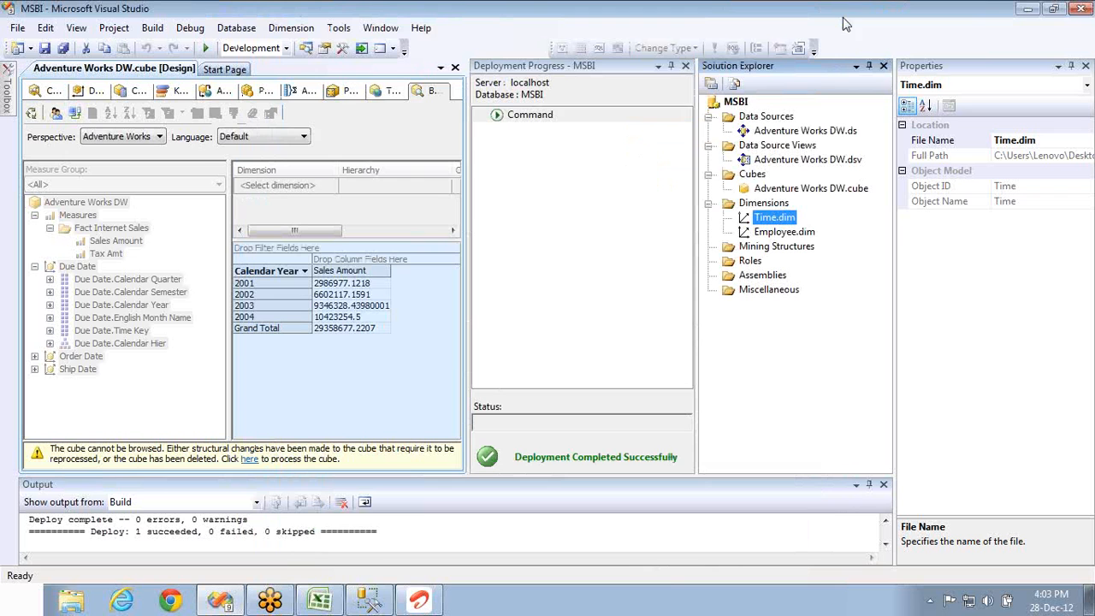
# Start a new dimension from an existing table in the Adventure Works DW data source view, with DimProduct as the main table
pyautogui.click(761, 203)
pyautogui.rightClick(763, 205)
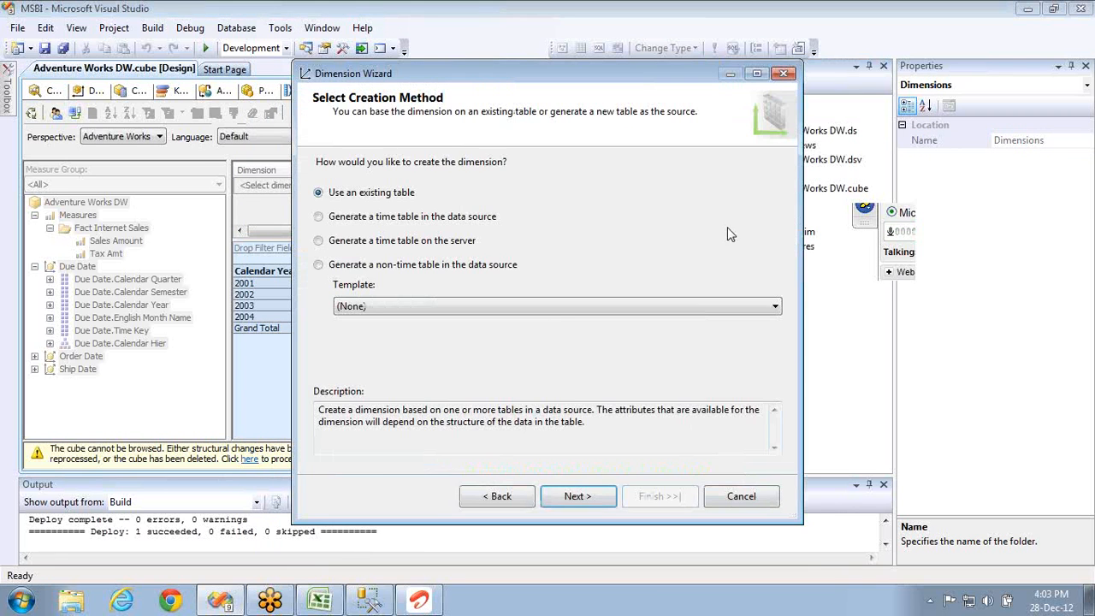
pyautogui.press('Return')
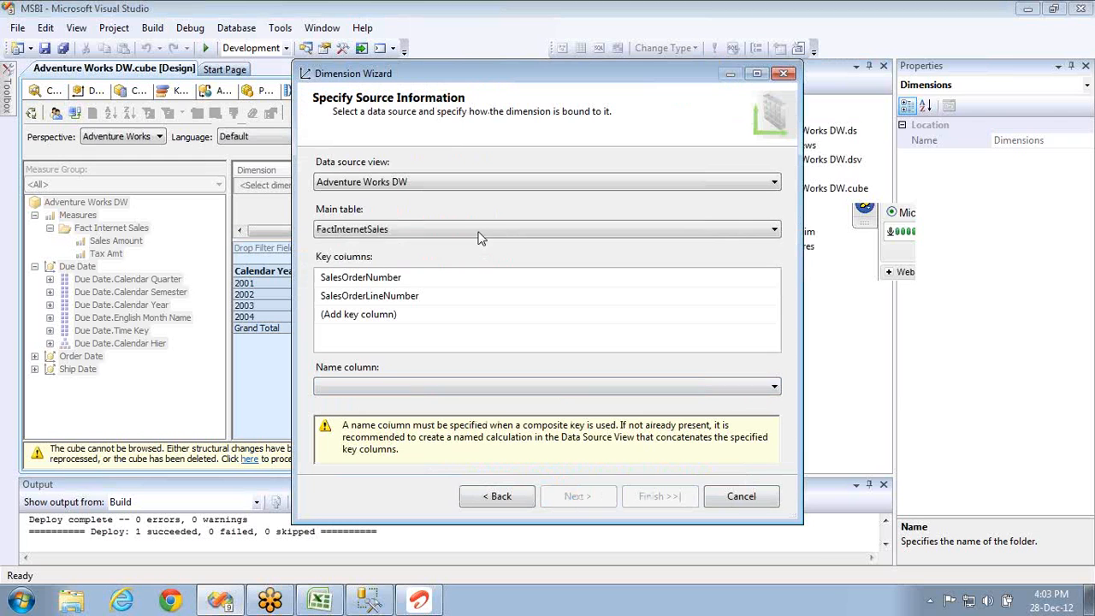
pyautogui.click(479, 231)
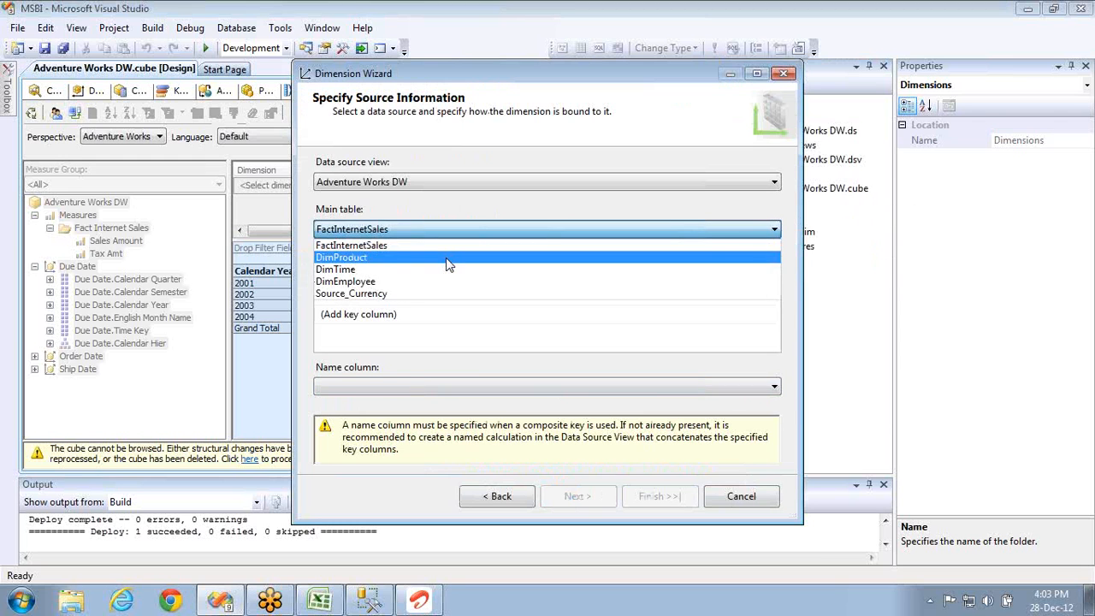
pyautogui.click(448, 265)
pyautogui.click(572, 496)
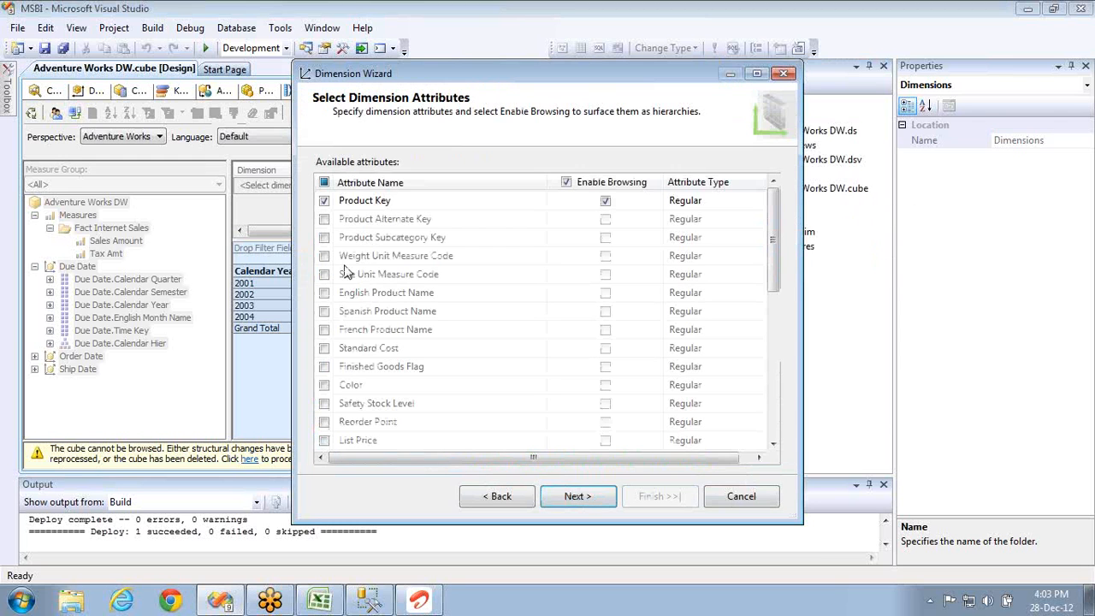
# Include all available attributes in the product dimension and finish the Dimension Wizard with the default name
pyautogui.click(325, 182)
pyautogui.click(586, 503)
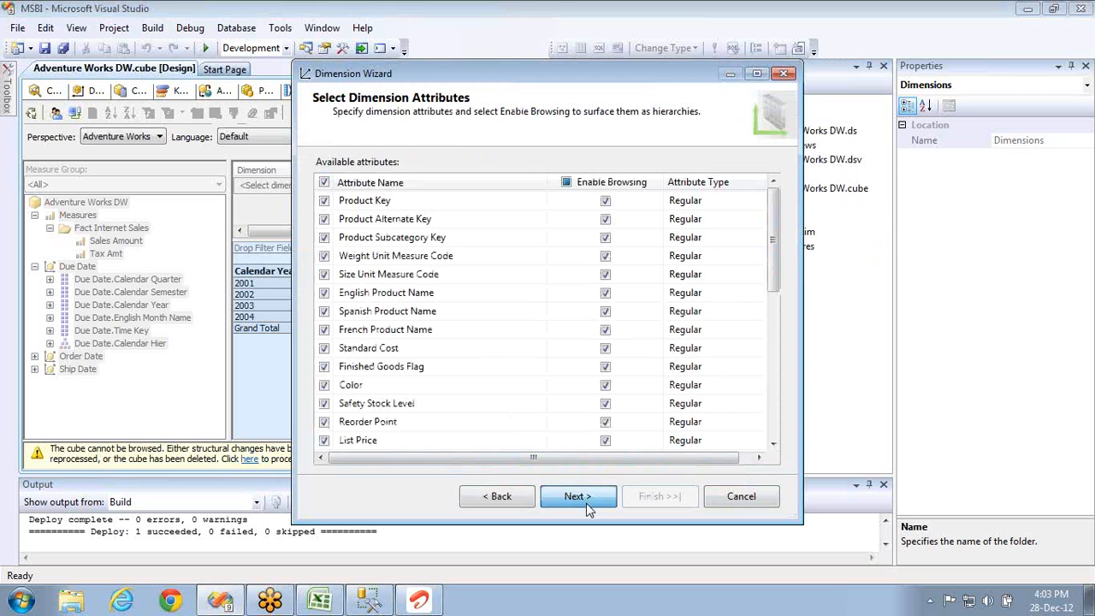
pyautogui.click(659, 496)
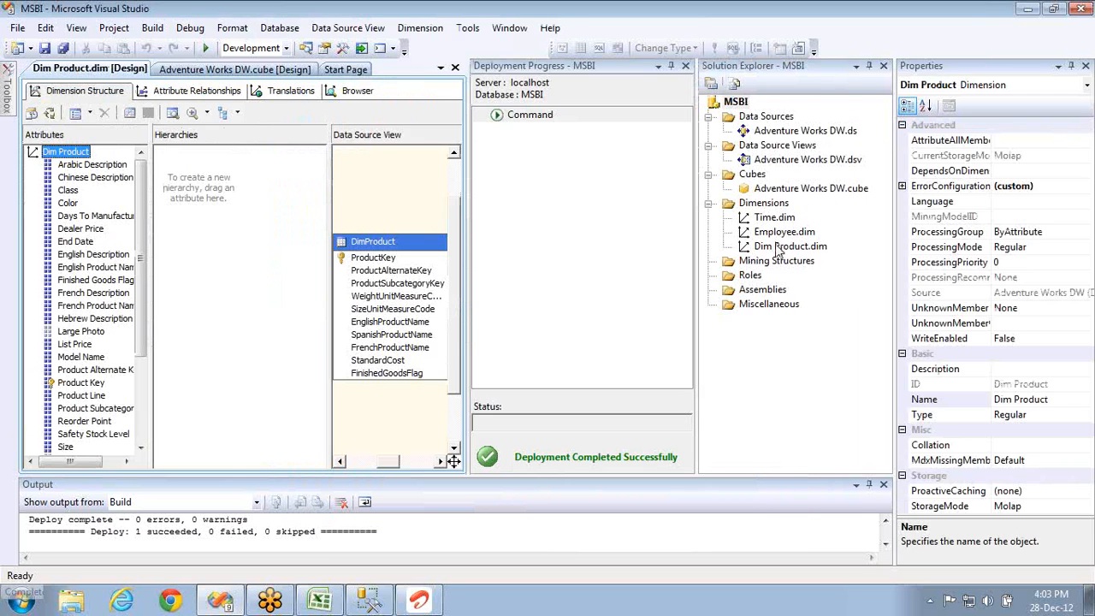
# Process the Dim Product dimension, deploying the project first, then check its process options and close the dialog without running it
pyautogui.click(778, 248)
pyautogui.rightClick(778, 248)
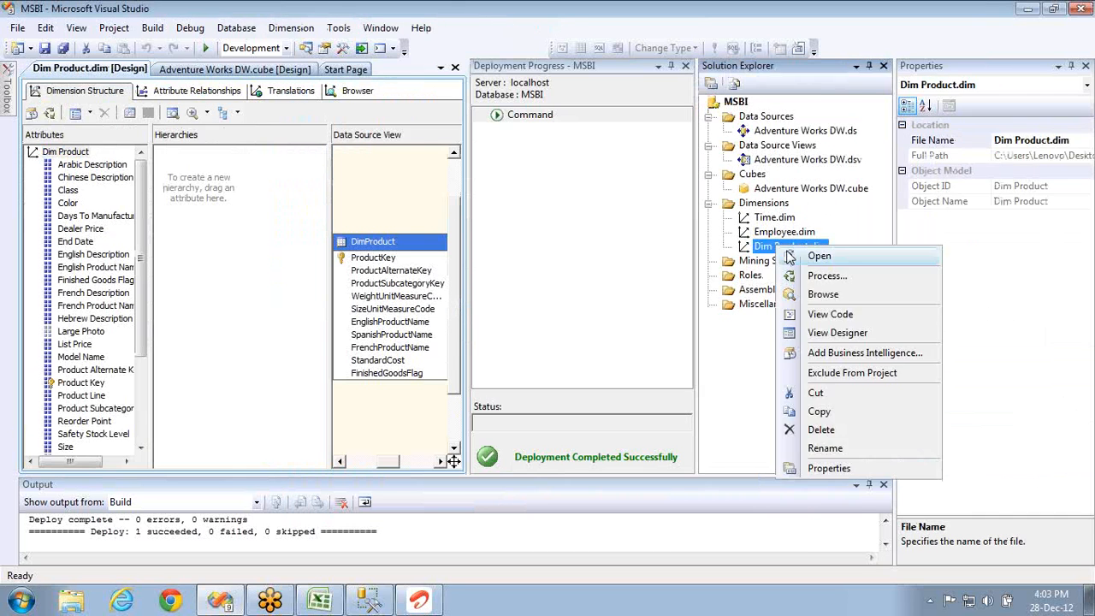
pyautogui.click(813, 276)
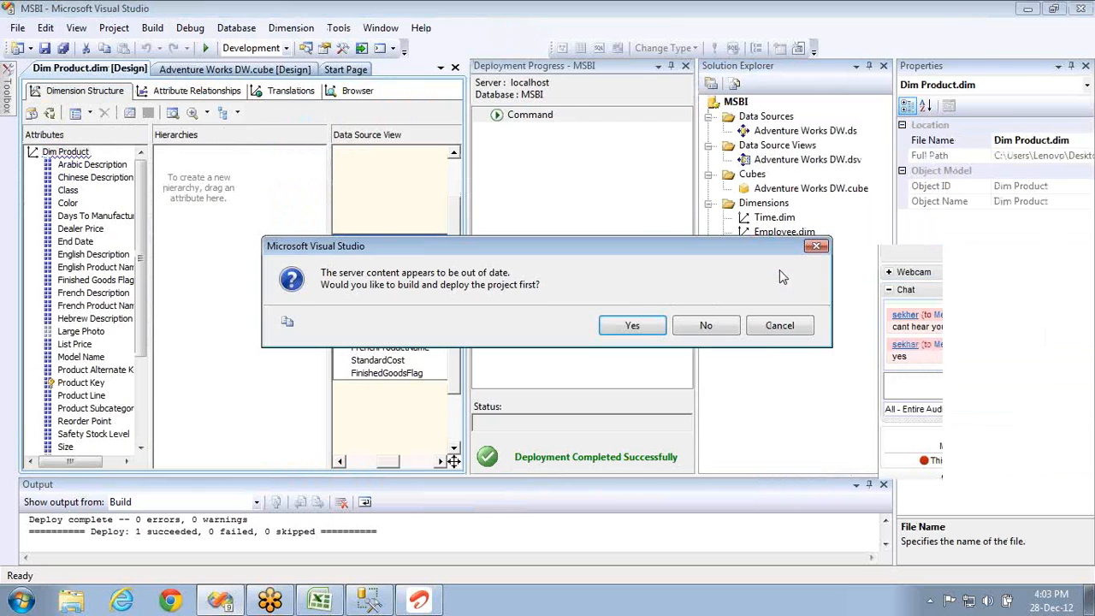
pyautogui.click(631, 327)
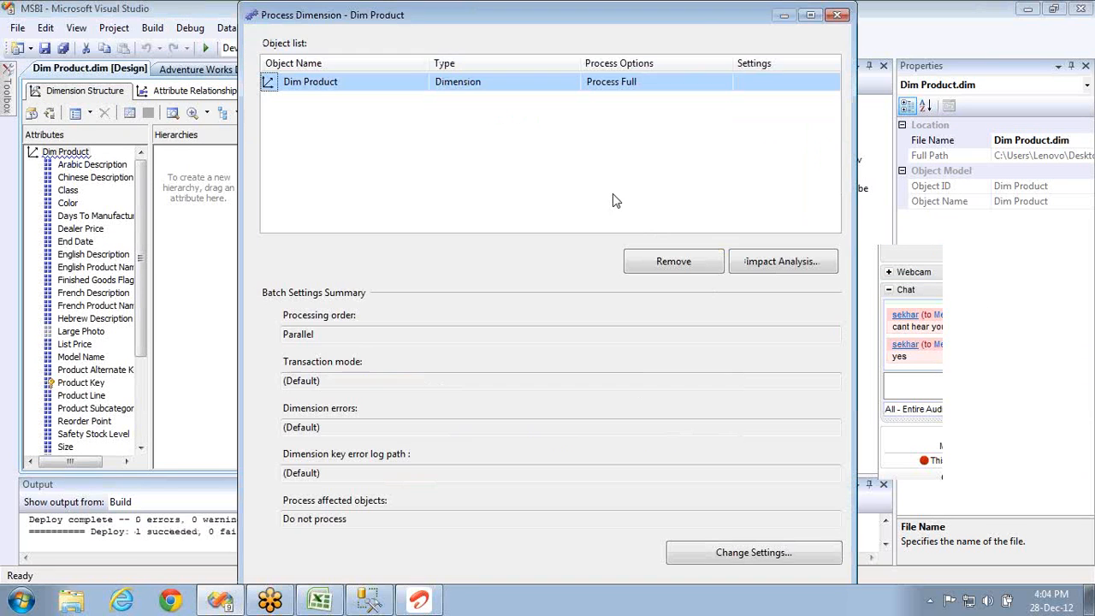
pyautogui.click(725, 89)
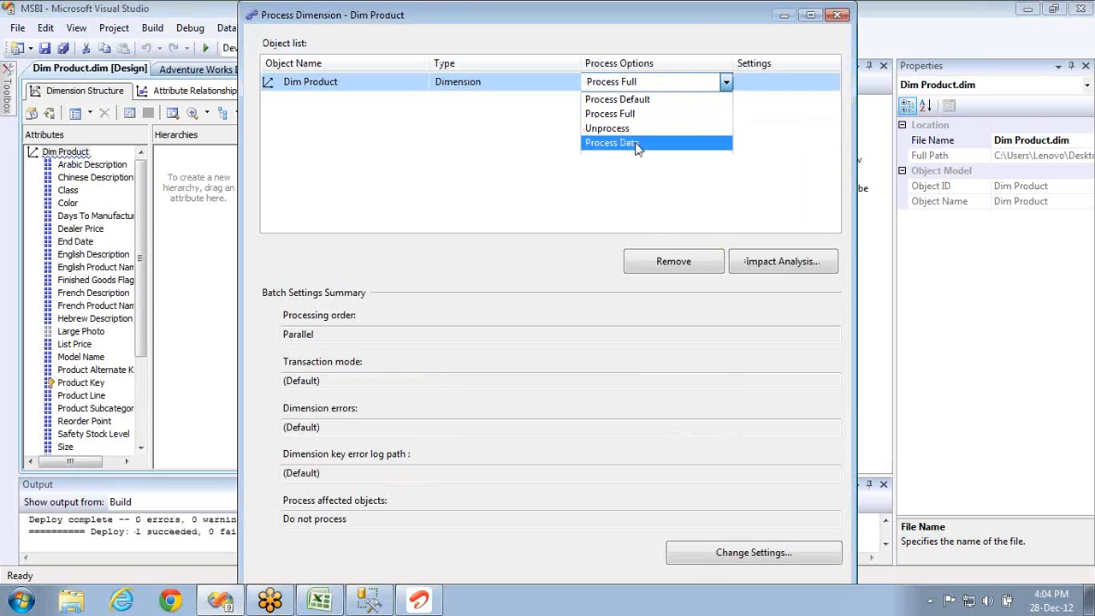
pyautogui.click(791, 136)
pyautogui.click(837, 17)
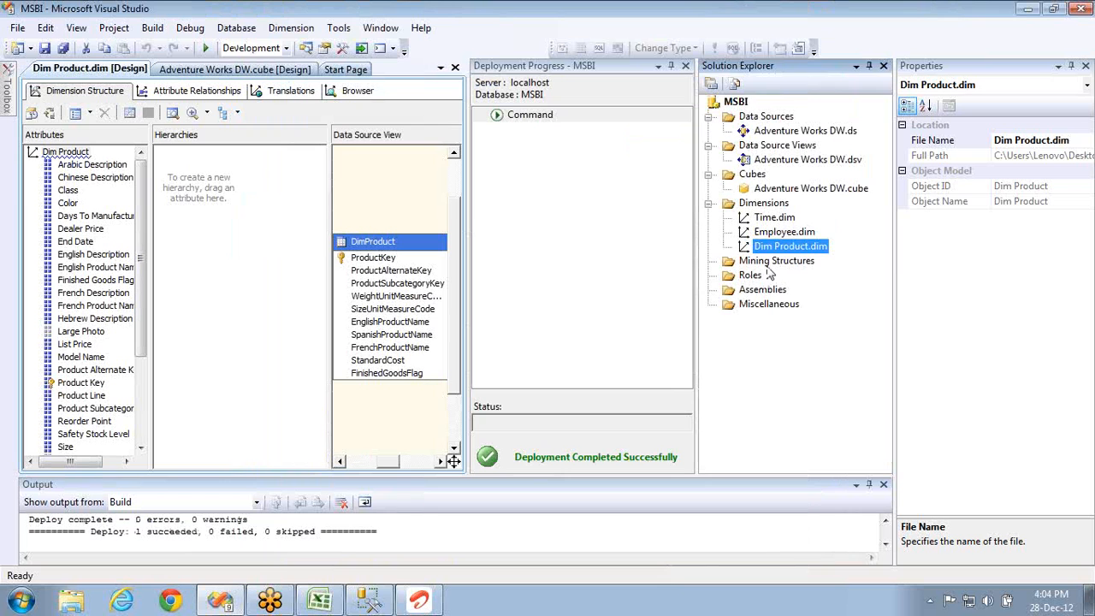
# Review the process options offered for the unprocessed Dim Product dimension again and close the dialog without running it
pyautogui.click(772, 259)
pyautogui.click(773, 248)
pyautogui.rightClick(773, 248)
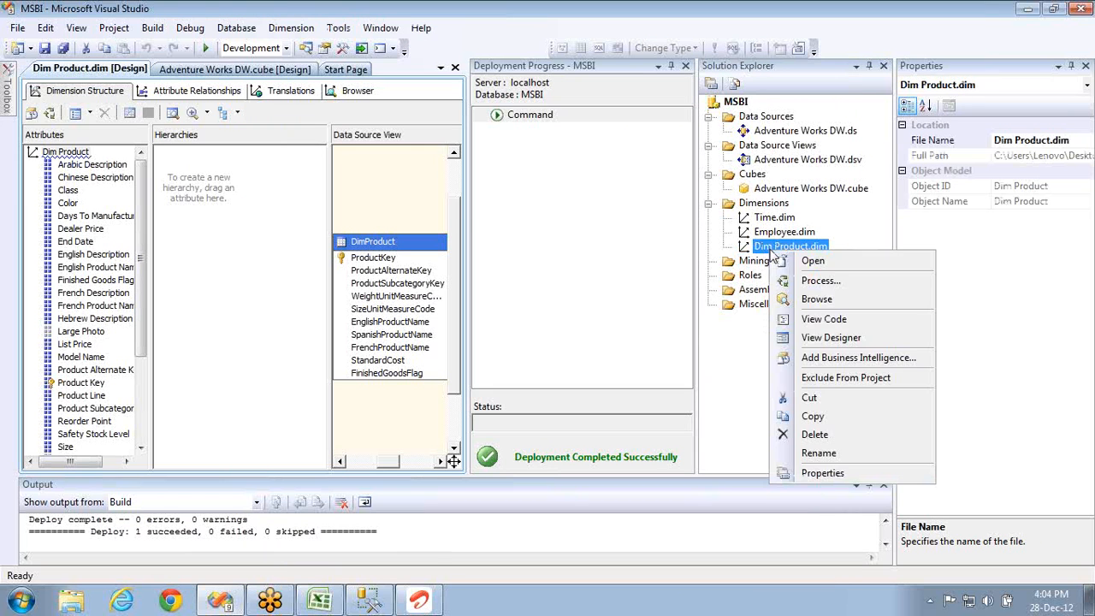
pyautogui.click(817, 280)
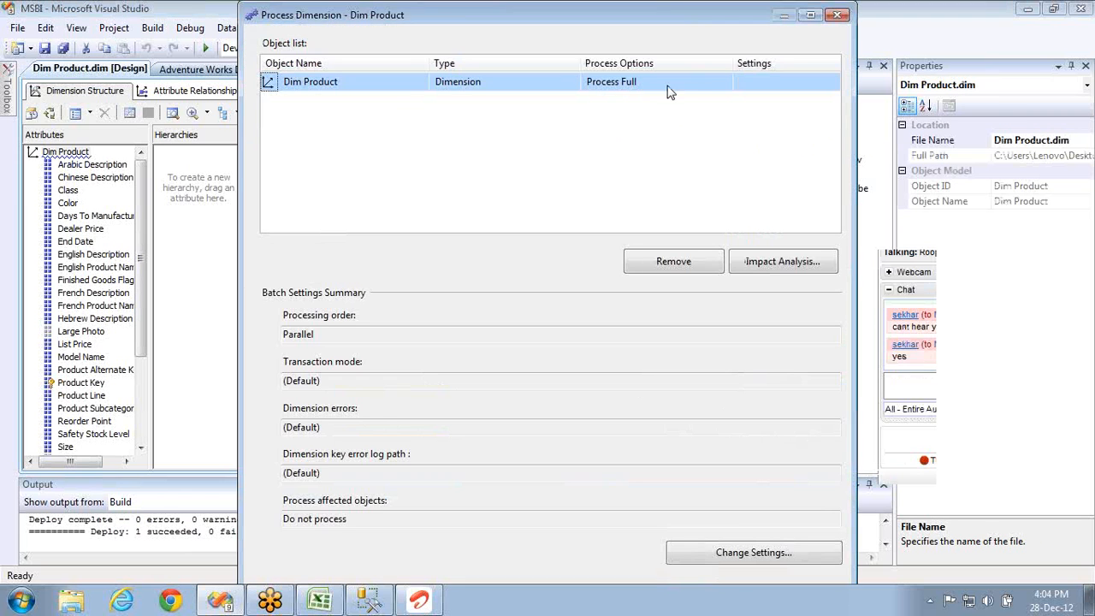
pyautogui.click(693, 86)
pyautogui.click(694, 89)
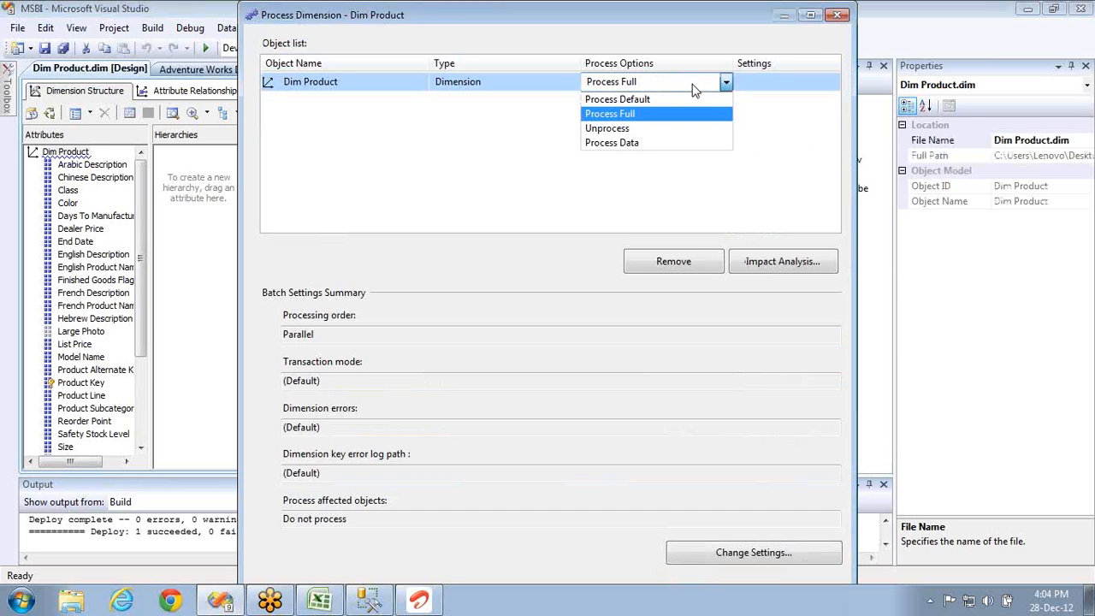
pyautogui.click(837, 18)
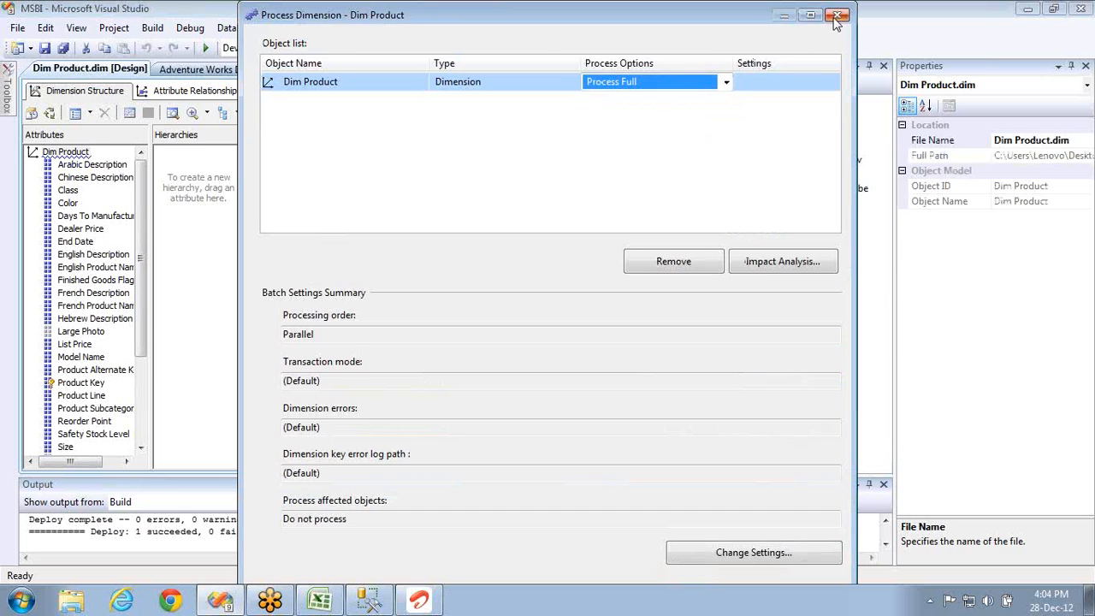
pyautogui.click(836, 17)
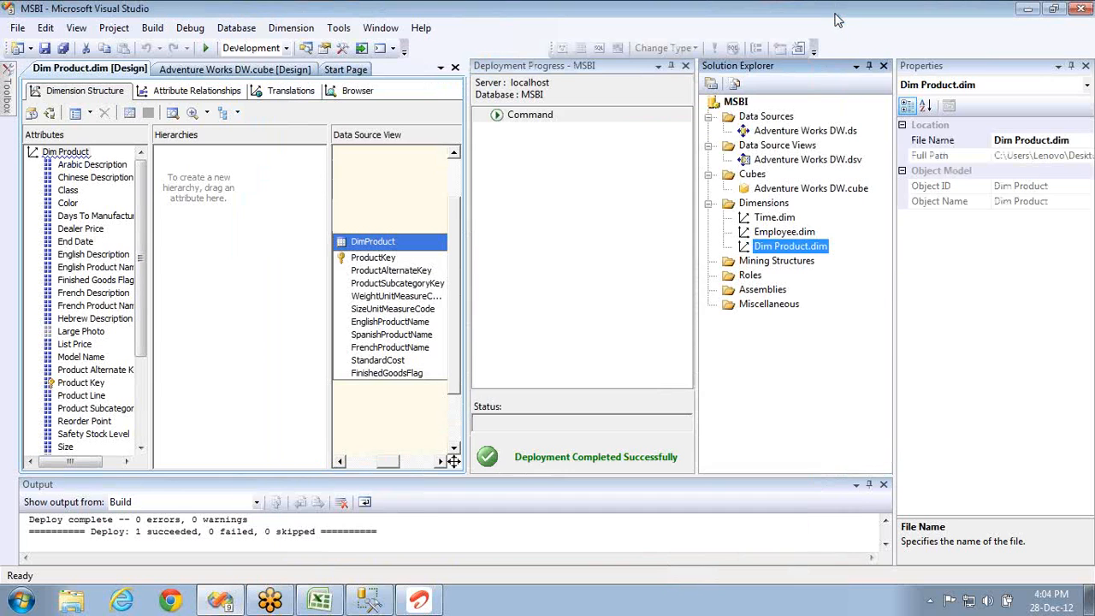
# Run Process Full on the Dim Product dimension and close the progress and processing dialogs
pyautogui.rightClick(776, 249)
pyautogui.click(808, 278)
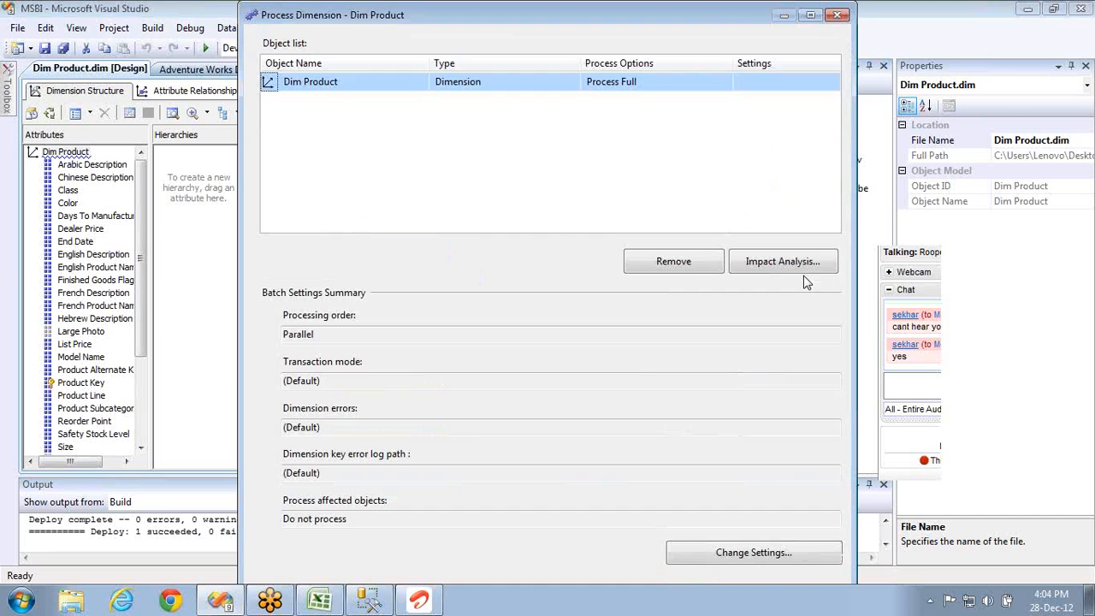
pyautogui.press('Return')
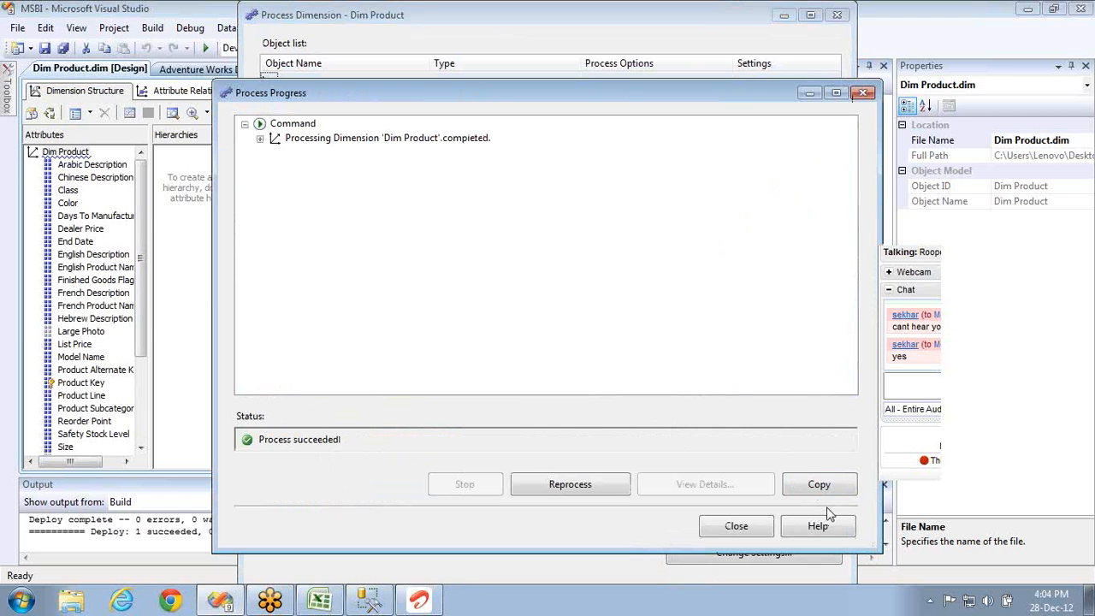
pyautogui.click(735, 526)
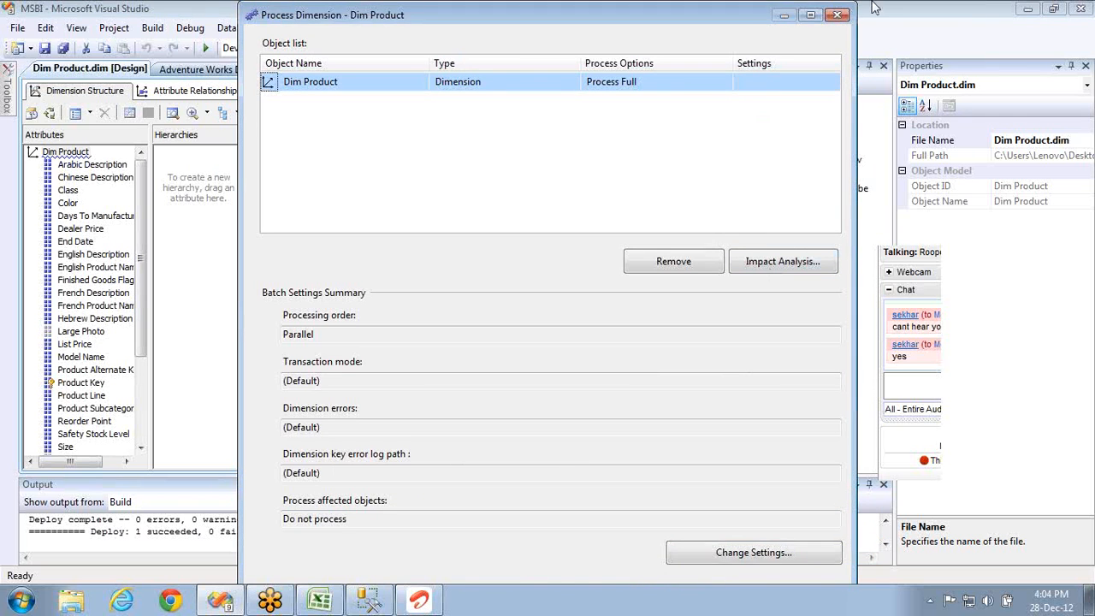
pyautogui.click(838, 14)
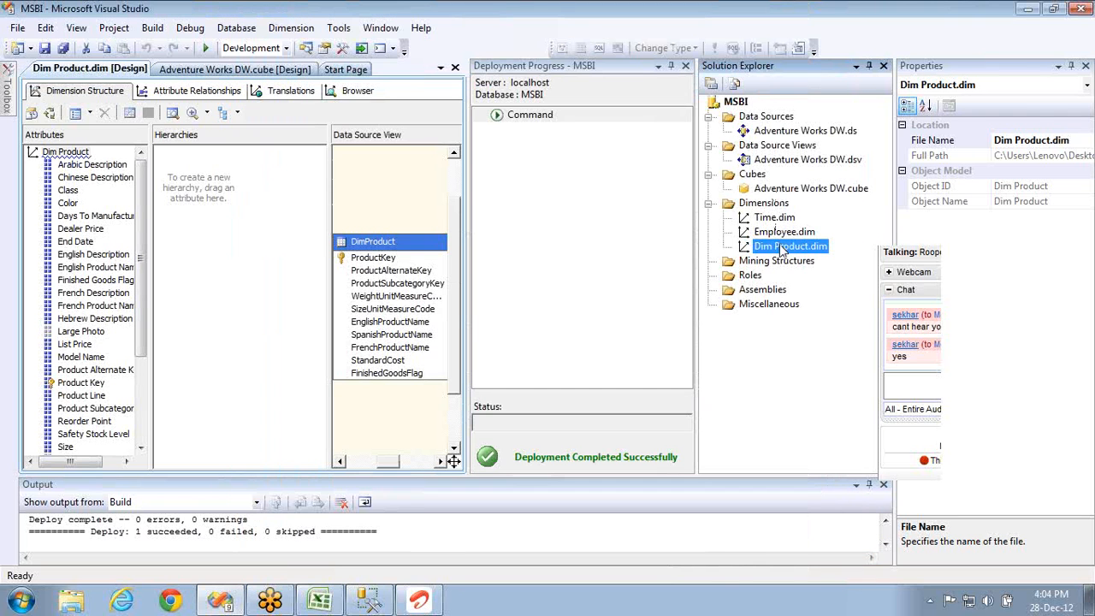
# Reopen processing for the Dim Product dimension and examine the process options available after full processing
pyautogui.rightClick(781, 248)
pyautogui.click(813, 274)
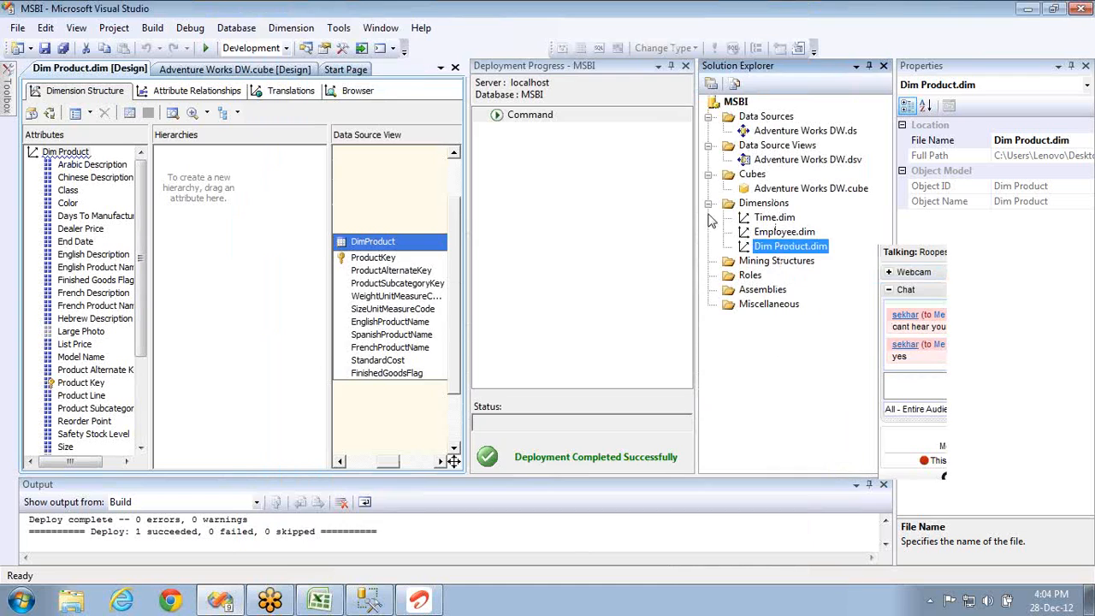
pyautogui.click(725, 83)
pyautogui.click(725, 82)
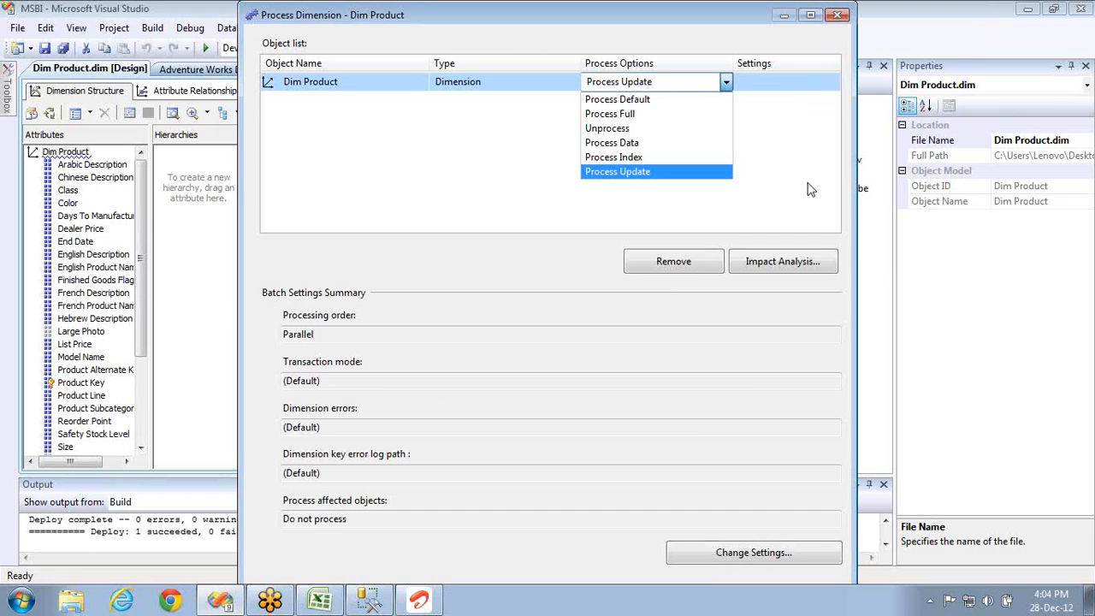
pyautogui.click(859, 207)
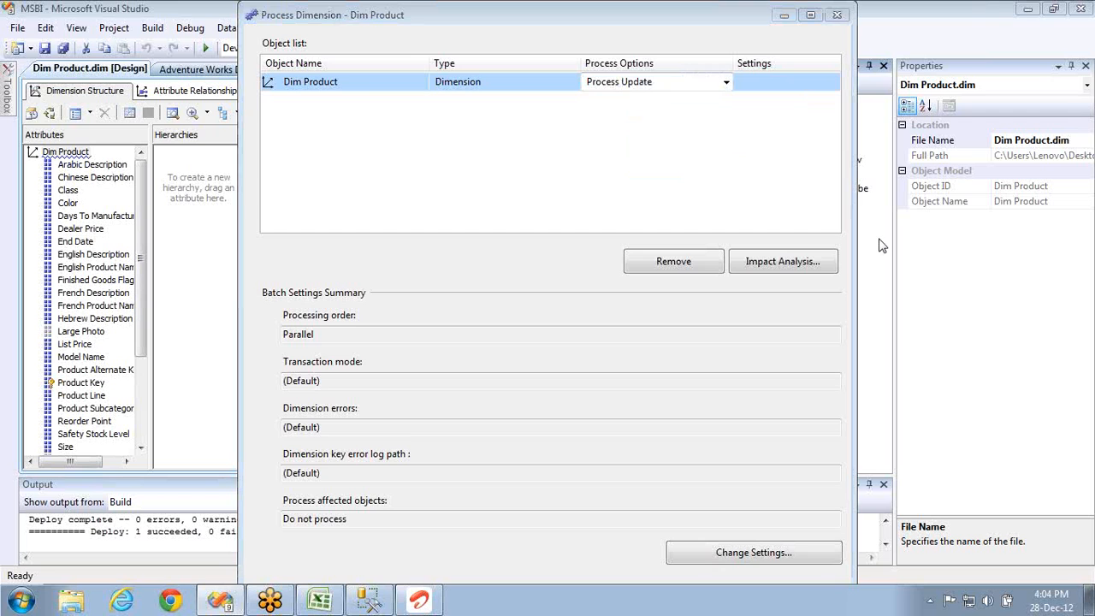
pyautogui.moveTo(291, 195)
pyautogui.mouseDown()
pyautogui.moveTo(233, 288)
pyautogui.moveTo(305, 183)
pyautogui.moveTo(271, 218)
pyautogui.mouseUp()
pyautogui.moveTo(591, 157)
pyautogui.mouseDown()
pyautogui.moveTo(547, 285)
pyautogui.moveTo(661, 141)
pyautogui.moveTo(587, 159)
pyautogui.mouseUp()
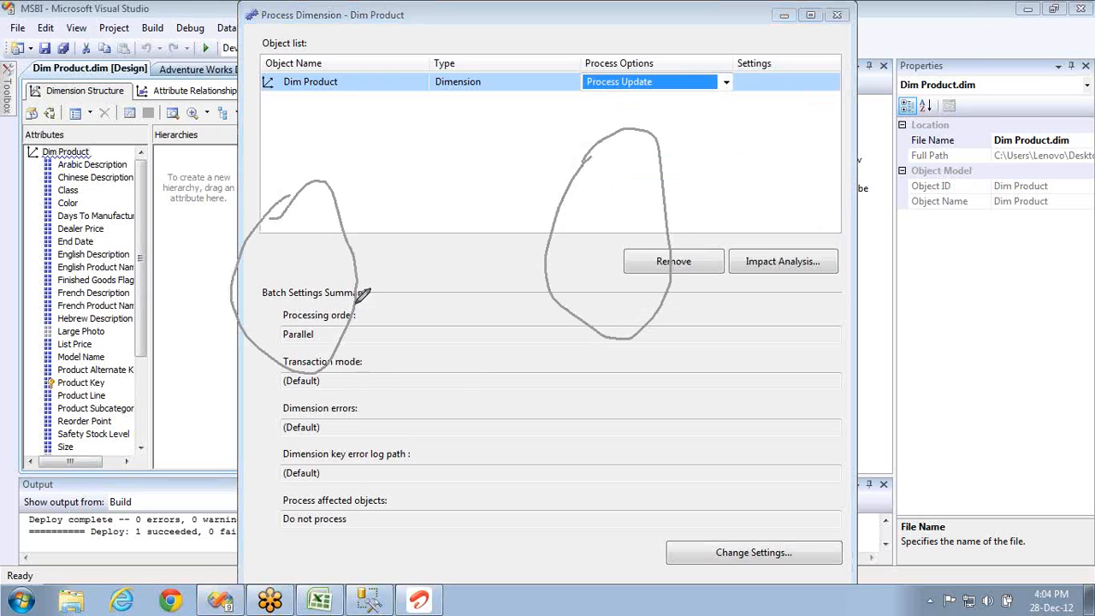
pyautogui.moveTo(354, 280); pyautogui.dragTo(548, 255)
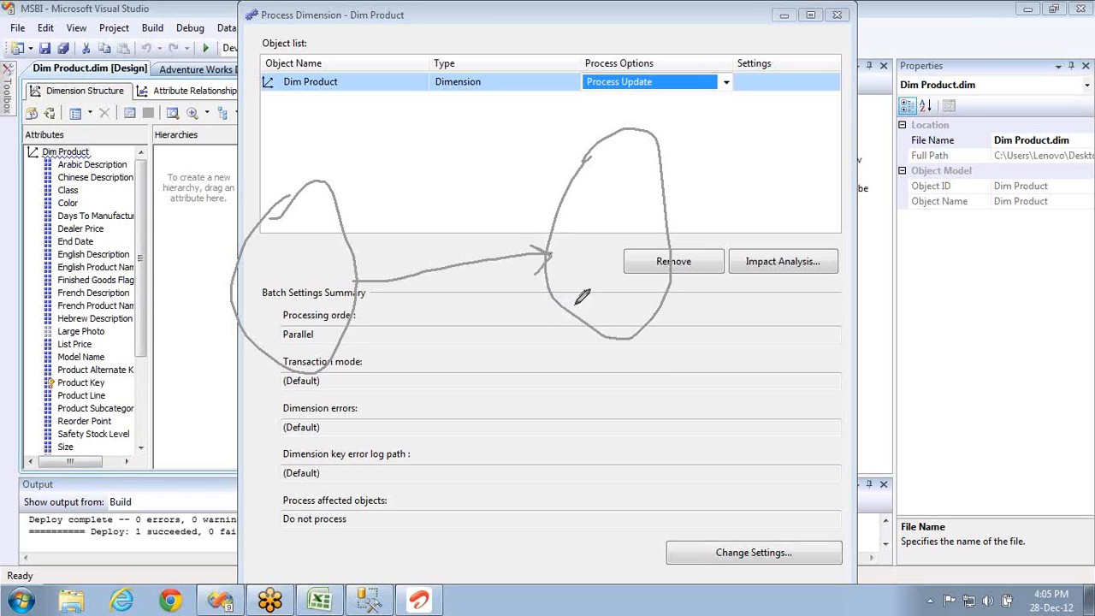
pyautogui.moveTo(588, 187)
pyautogui.mouseDown()
pyautogui.moveTo(598, 184)
pyautogui.moveTo(599, 227)
pyautogui.mouseUp()
pyautogui.moveTo(592, 185)
pyautogui.mouseDown()
pyautogui.moveTo(416, 130)
pyautogui.moveTo(344, 202)
pyautogui.mouseUp()
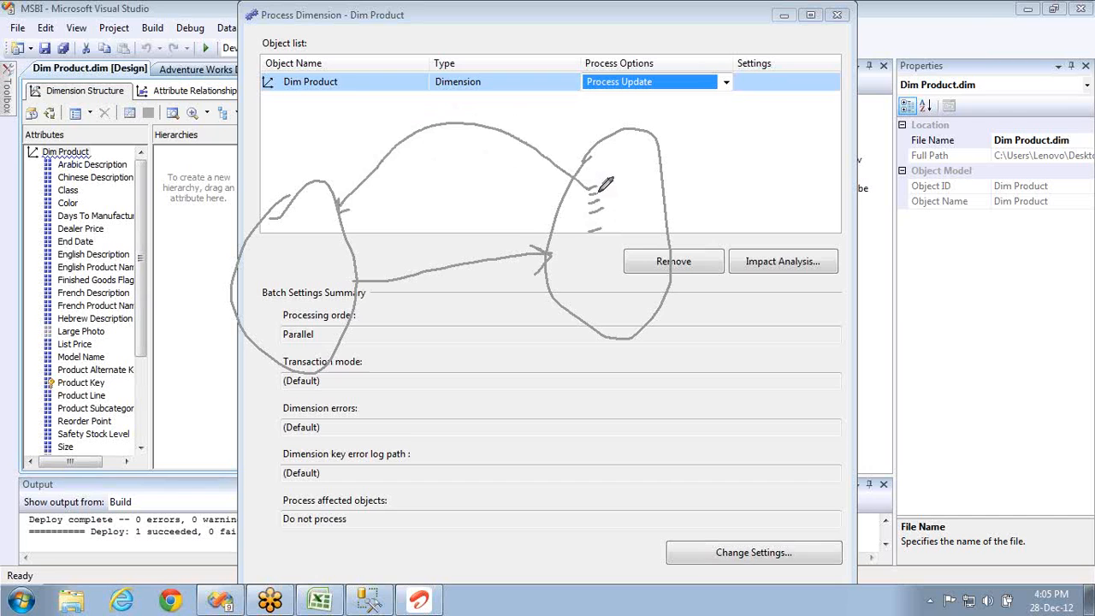
pyautogui.moveTo(591, 179)
pyautogui.mouseDown()
pyautogui.moveTo(577, 203)
pyautogui.moveTo(496, 222)
pyautogui.moveTo(360, 226)
pyautogui.moveTo(362, 210)
pyautogui.moveTo(369, 230)
pyautogui.mouseUp()
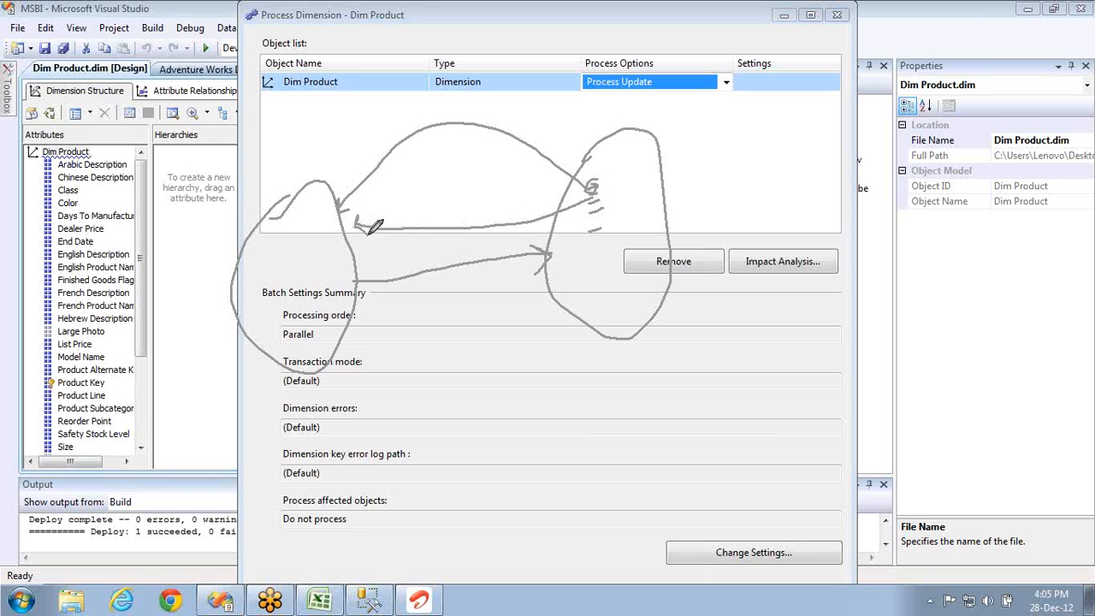
pyautogui.moveTo(609, 190); pyautogui.dragTo(643, 181)
pyautogui.moveTo(292, 115)
pyautogui.mouseDown()
pyautogui.moveTo(295, 168)
pyautogui.moveTo(309, 142)
pyautogui.mouseUp()
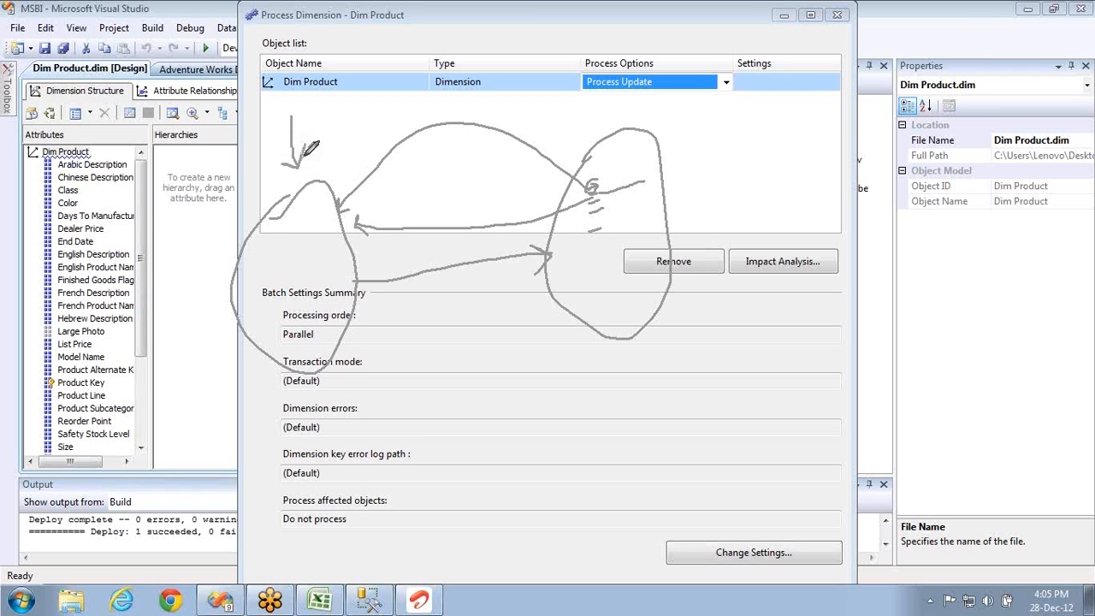
pyautogui.moveTo(590, 182)
pyautogui.mouseDown()
pyautogui.moveTo(641, 248)
pyautogui.moveTo(631, 315)
pyautogui.mouseUp()
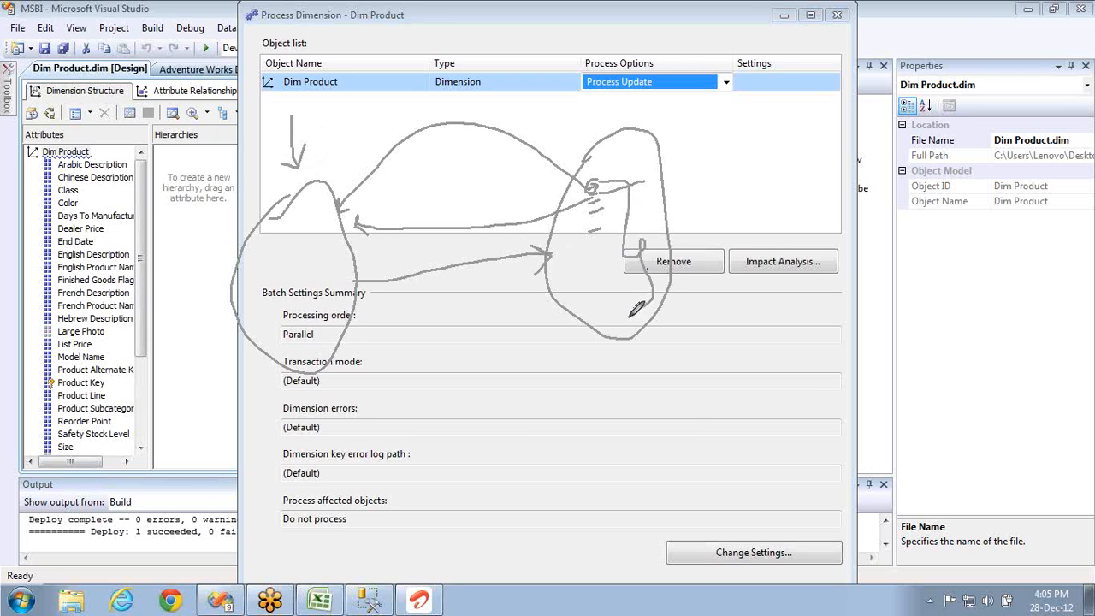
pyautogui.moveTo(310, 346)
pyautogui.mouseDown()
pyautogui.moveTo(305, 322)
pyautogui.moveTo(314, 326)
pyautogui.mouseUp()
pyautogui.moveTo(619, 171)
pyautogui.mouseDown()
pyautogui.moveTo(627, 278)
pyautogui.moveTo(575, 171)
pyautogui.mouseUp()
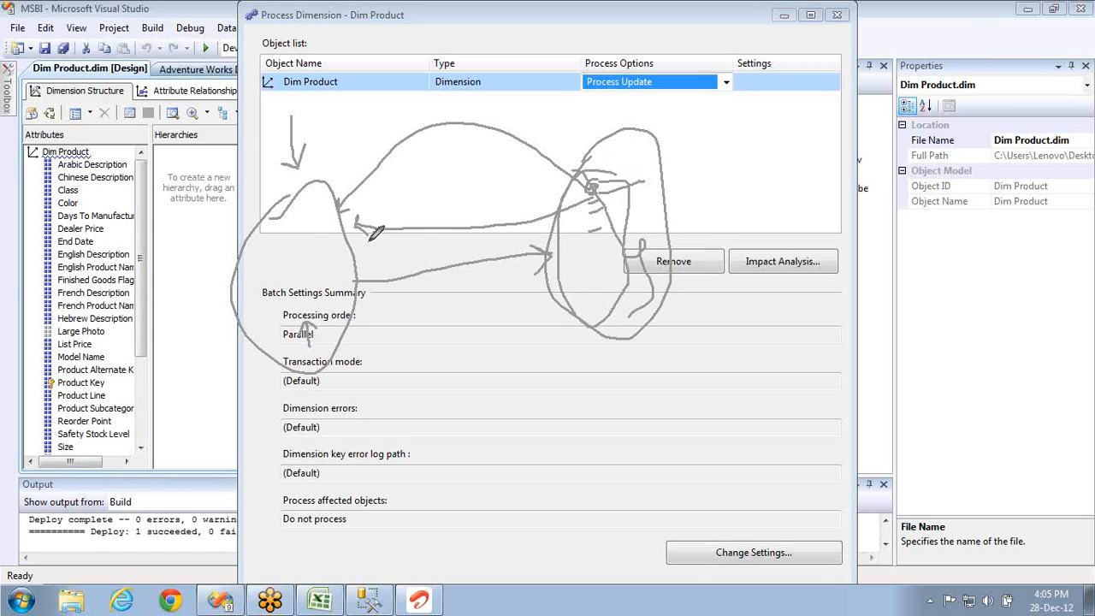
pyautogui.moveTo(282, 245)
pyautogui.mouseDown()
pyautogui.moveTo(299, 295)
pyautogui.moveTo(270, 266)
pyautogui.mouseUp()
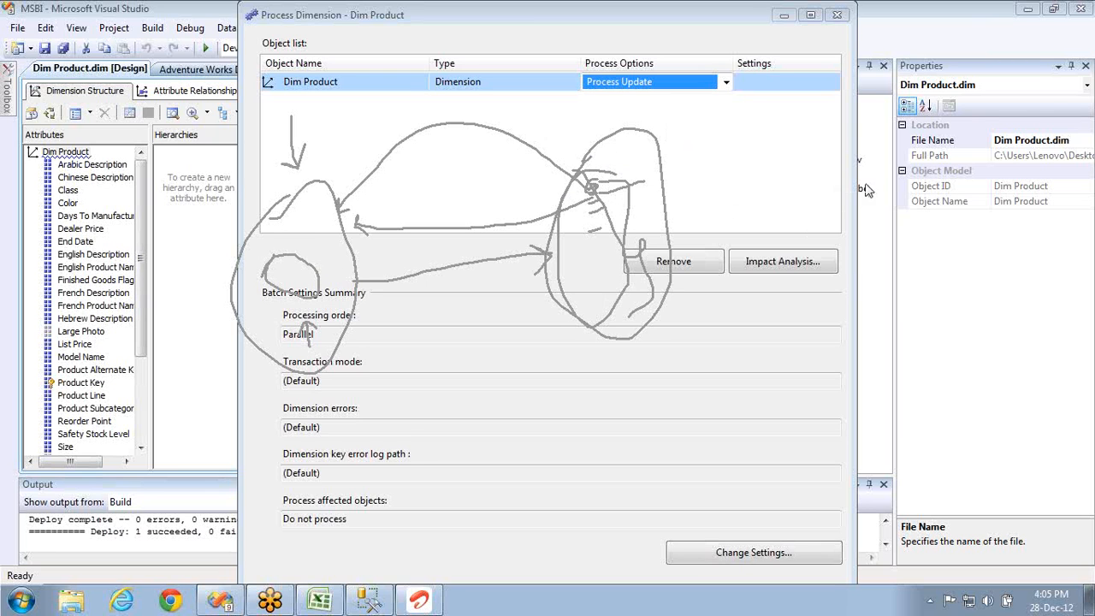
pyautogui.click(921, 153)
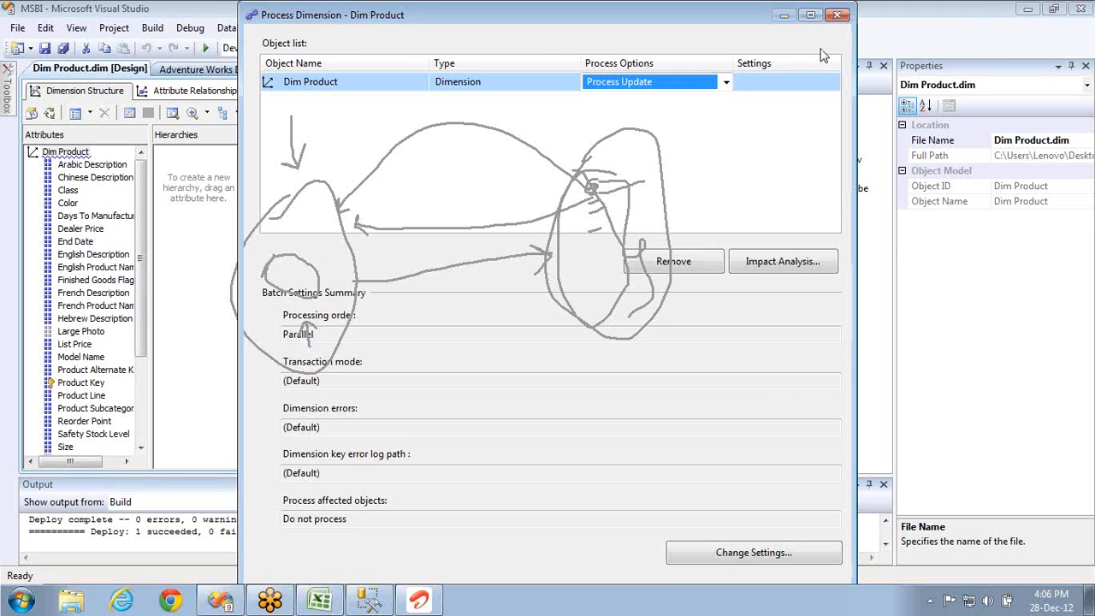
# Close the Dim Product processing dialog and show the partitions of the Adventure Works DW cube
pyautogui.click(837, 15)
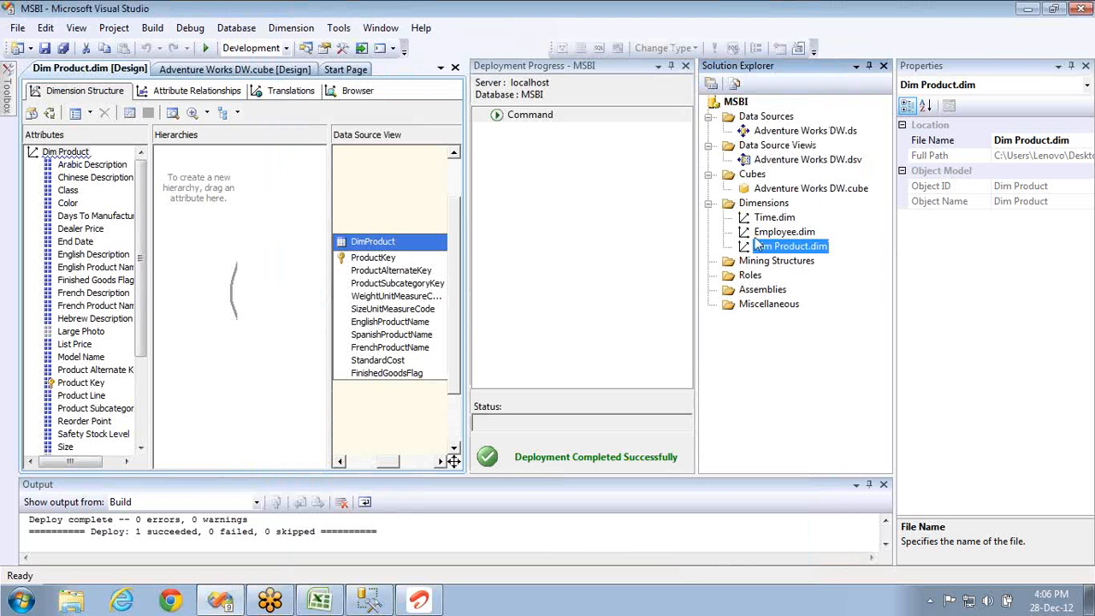
pyautogui.doubleClick(769, 189)
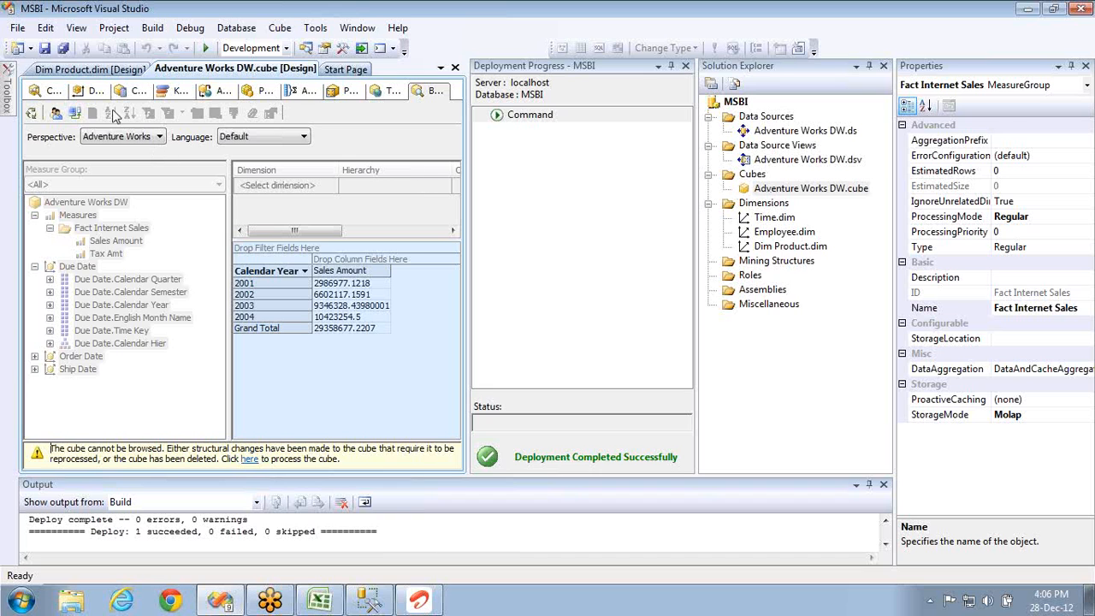
pyautogui.click(57, 114)
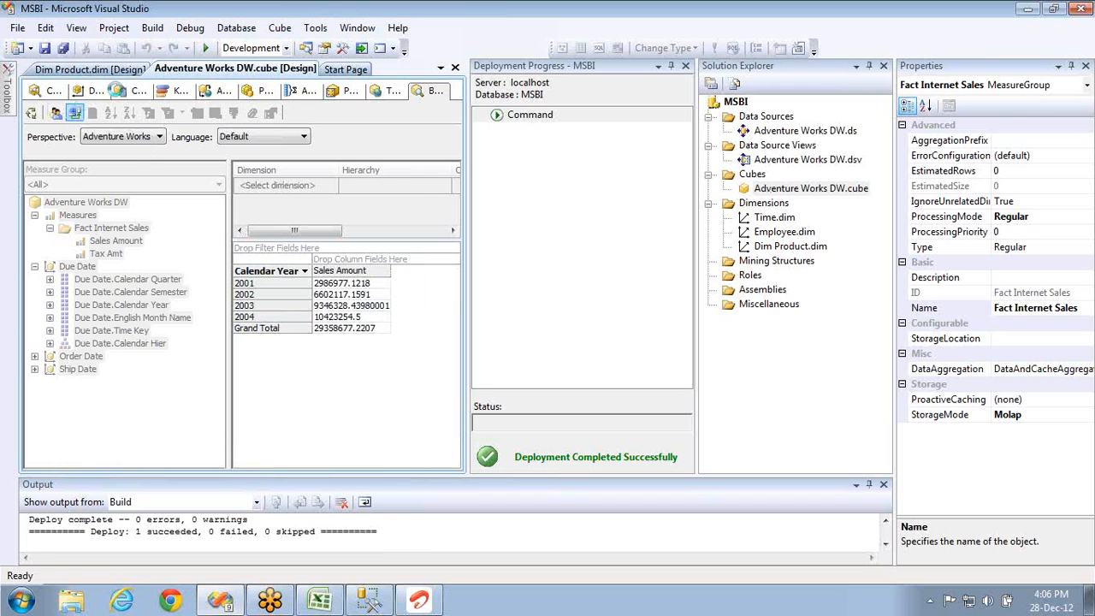
pyautogui.click(256, 91)
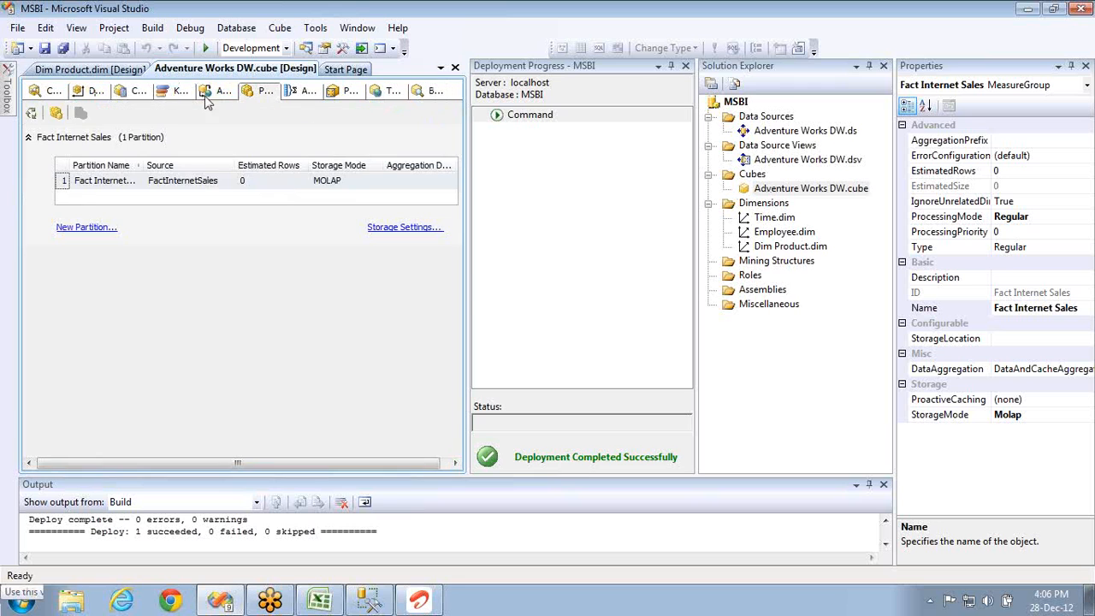
# Open processing for the Adventure Works DW cube and set its process option to Process Incremental
pyautogui.click(31, 113)
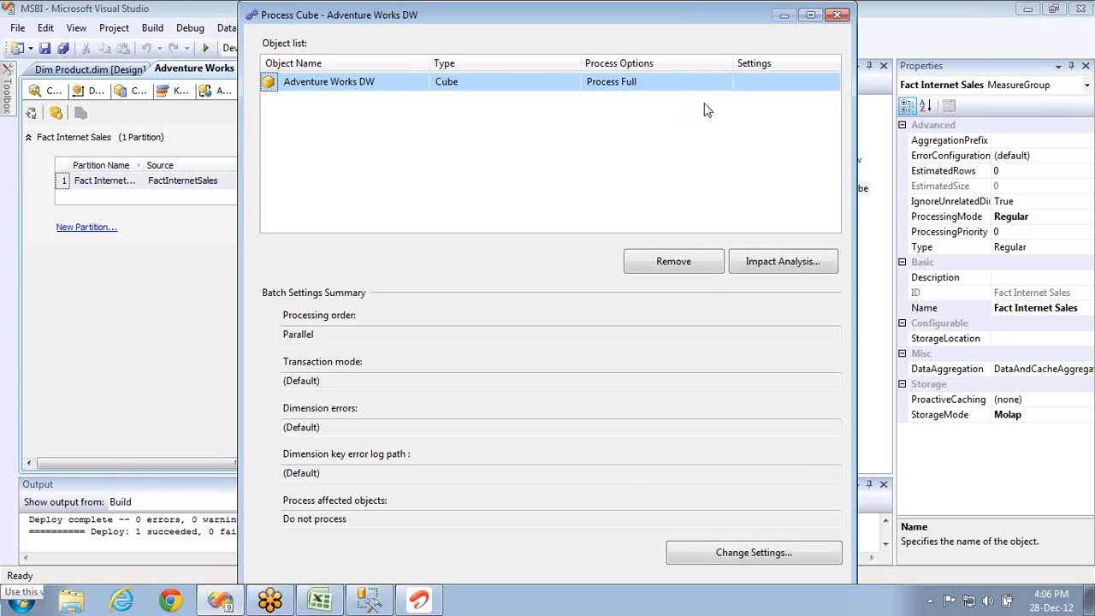
pyautogui.click(722, 84)
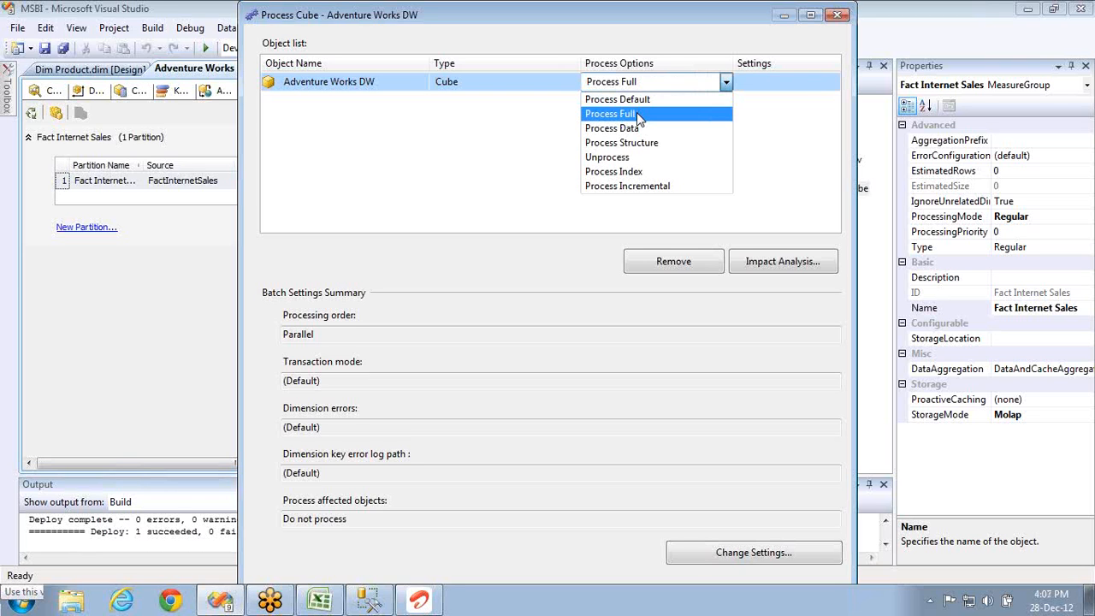
pyautogui.click(649, 186)
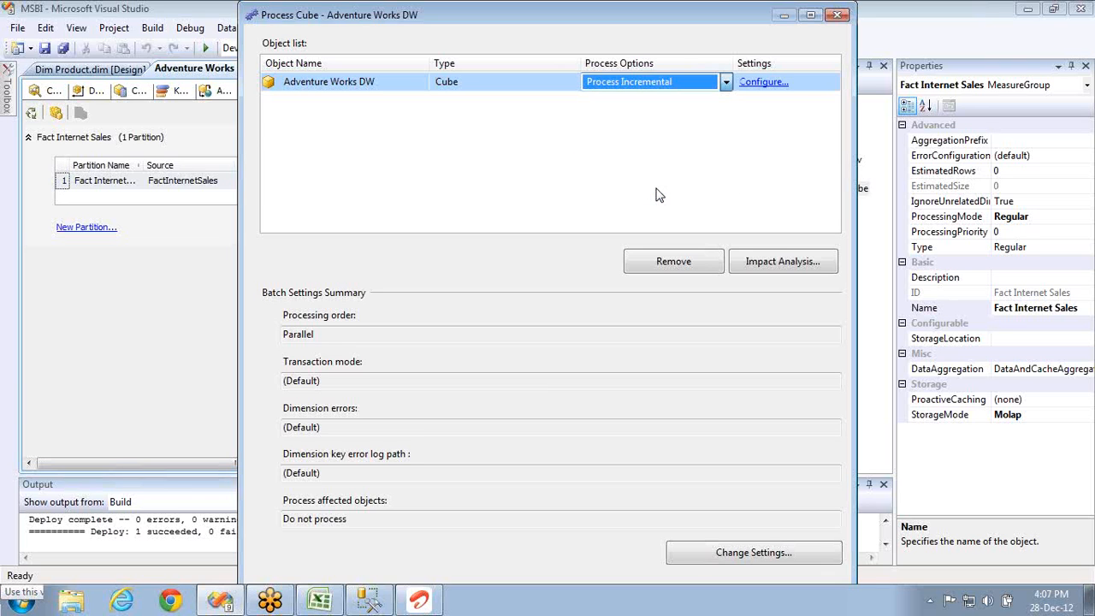
# Examine the partition and data source choices in the cube's incremental update configuration, and close it without making changes
pyautogui.click(764, 82)
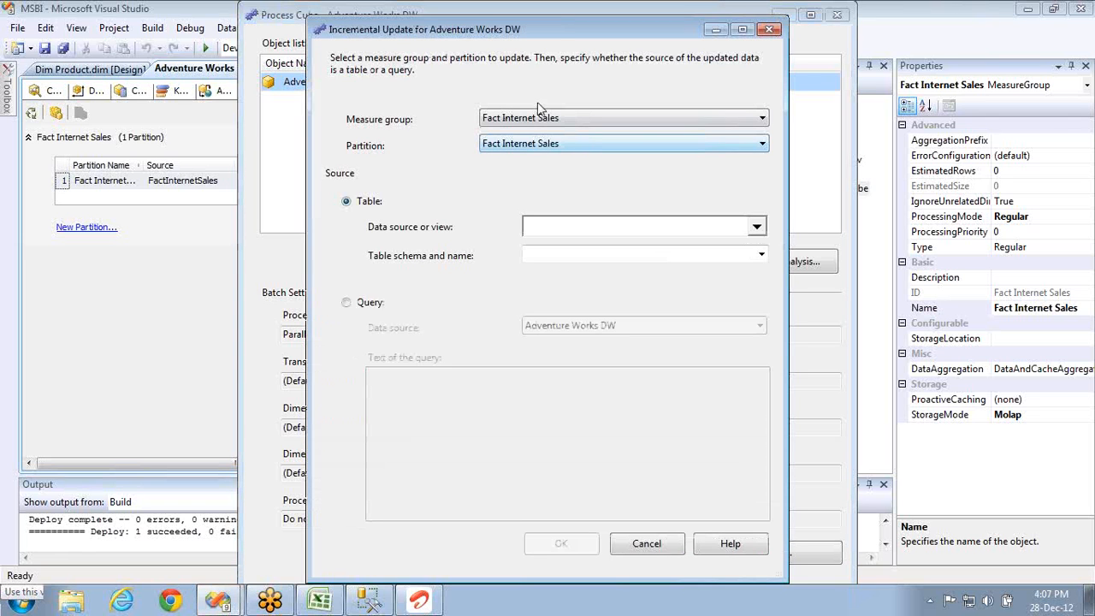
pyautogui.click(757, 228)
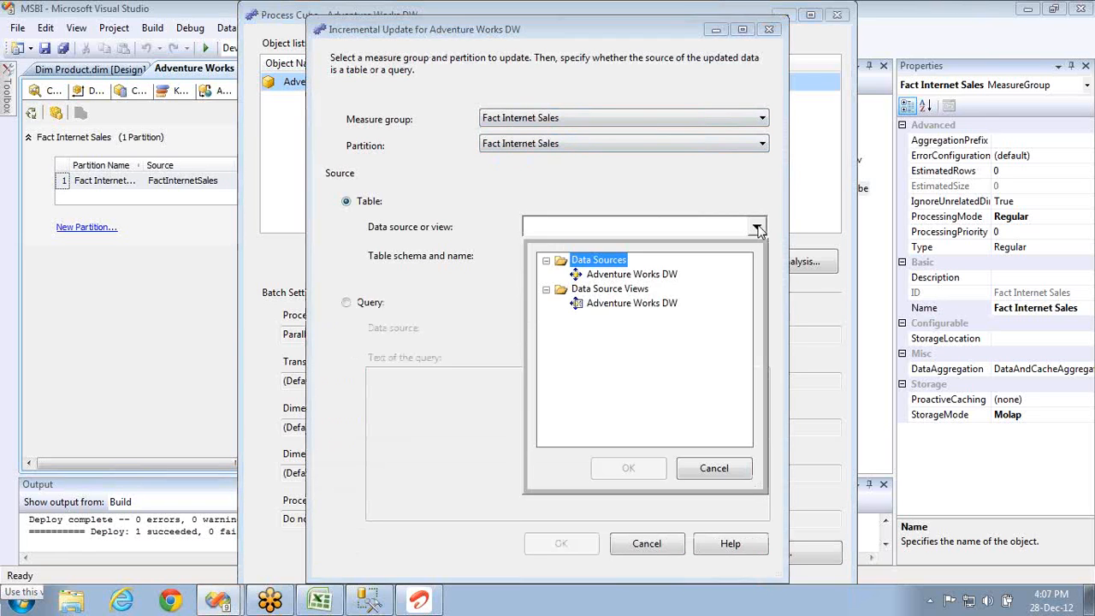
pyautogui.click(701, 468)
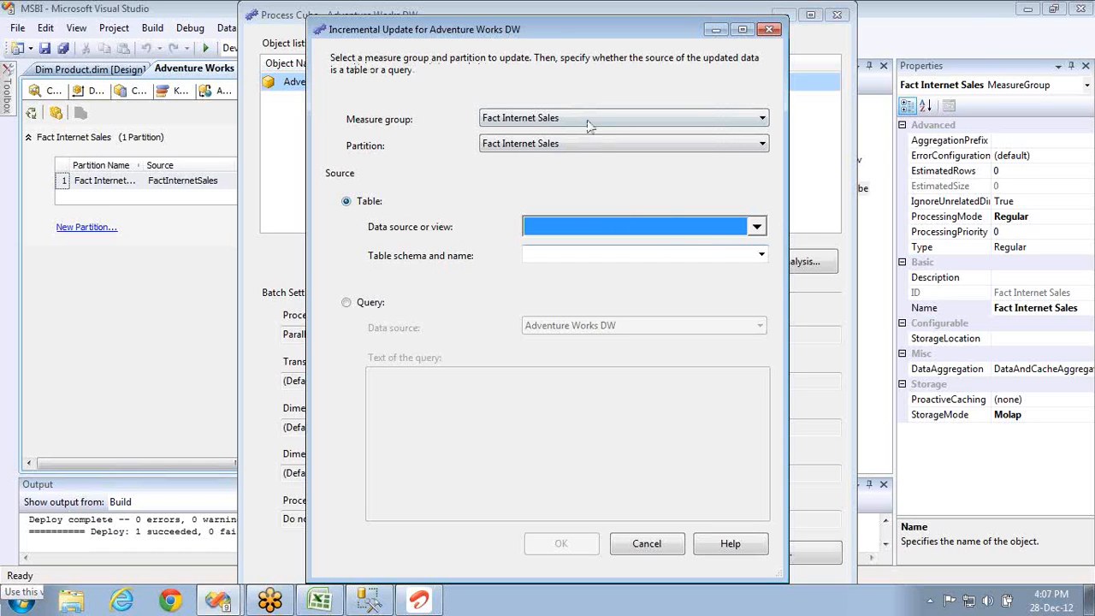
pyautogui.click(575, 147)
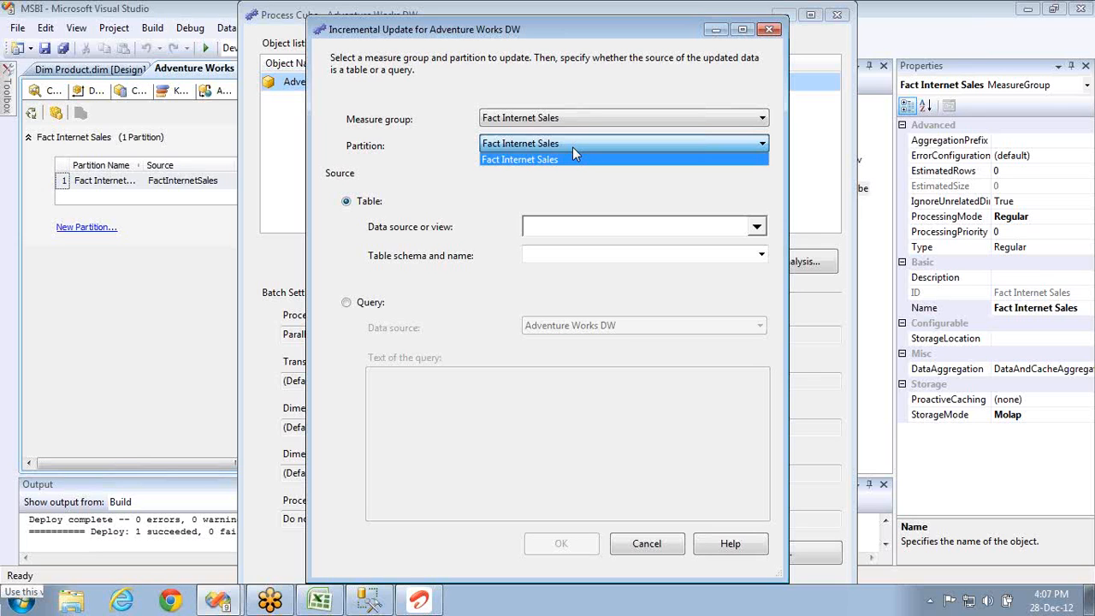
pyautogui.click(757, 232)
pyautogui.click(769, 29)
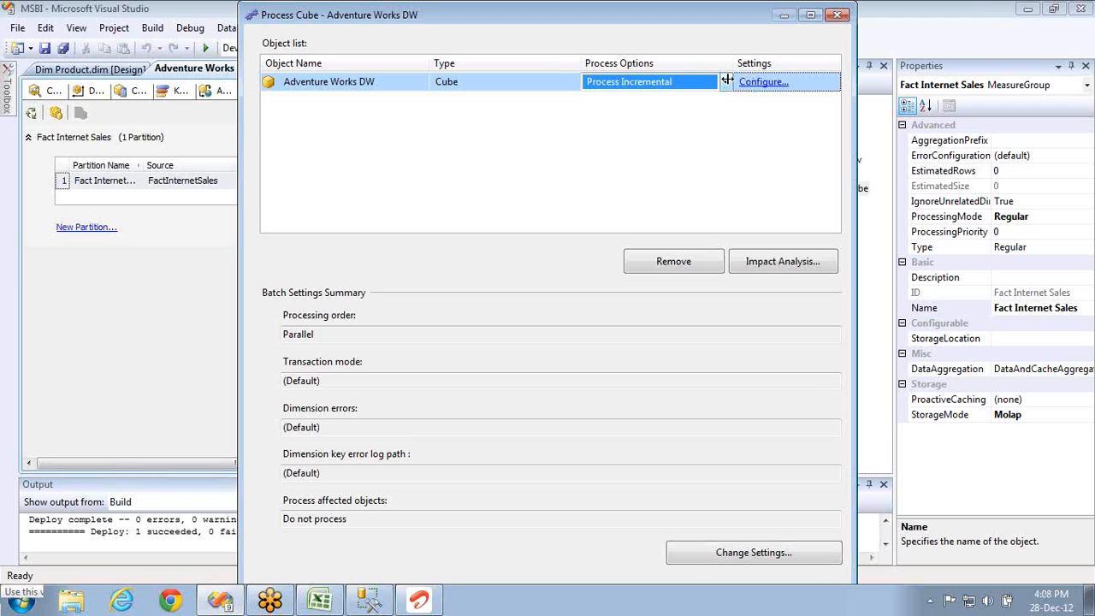
# Run Process Structure on the Adventure Works DW cube and close the progress and processing dialogs
pyautogui.click(726, 80)
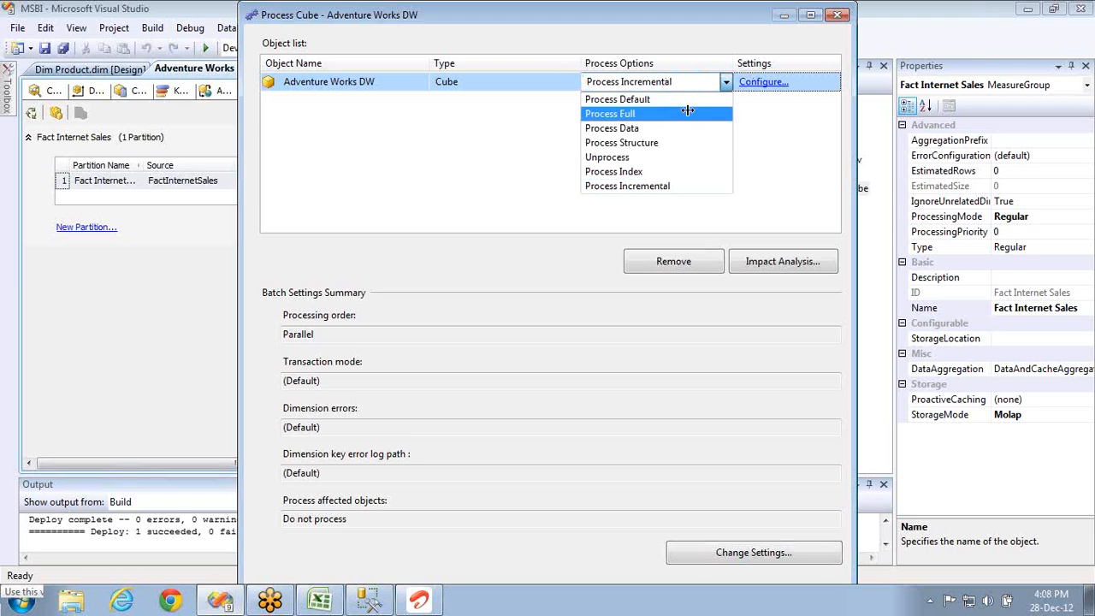
pyautogui.click(641, 144)
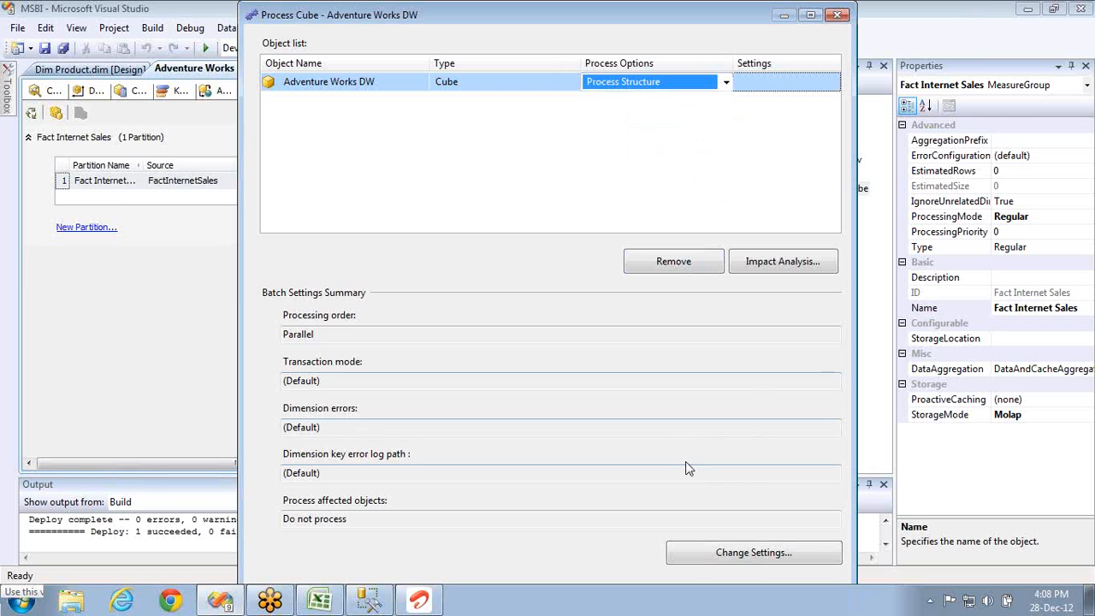
pyautogui.press('Return')
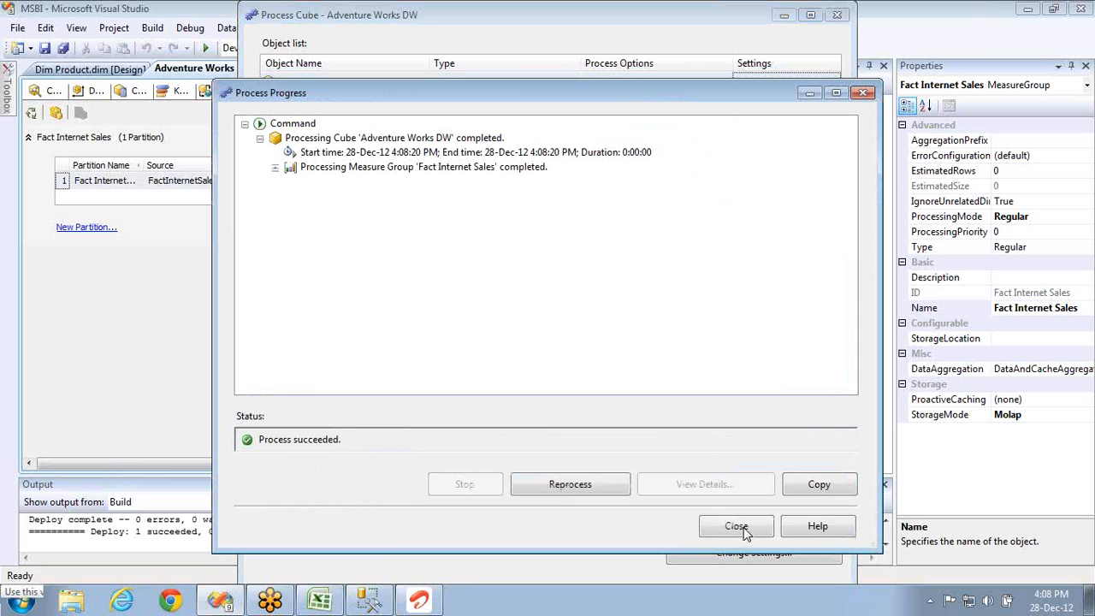
pyautogui.click(737, 526)
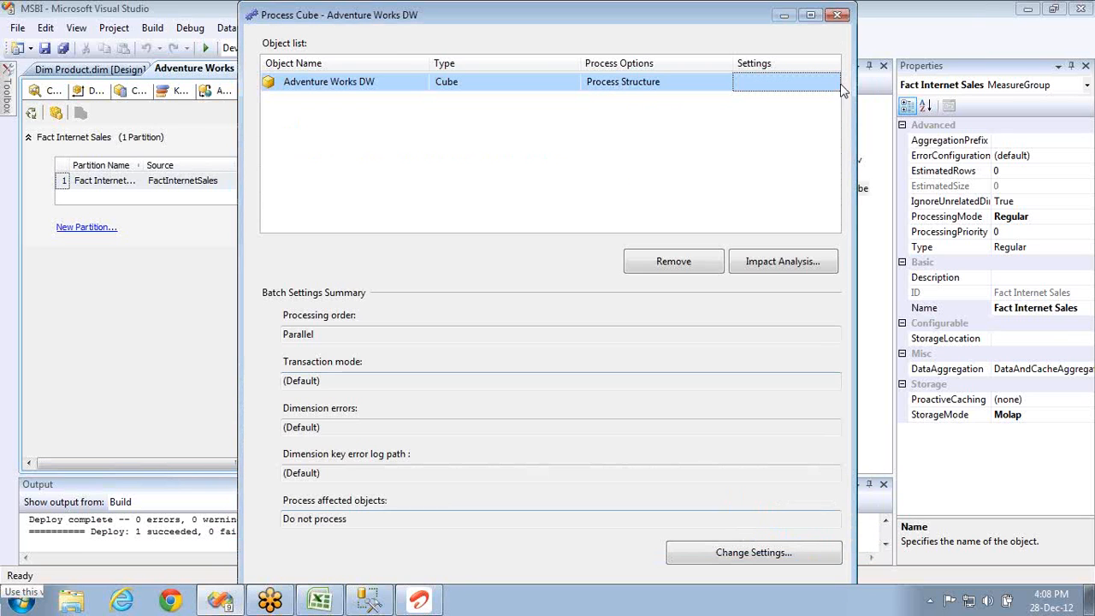
pyautogui.click(837, 15)
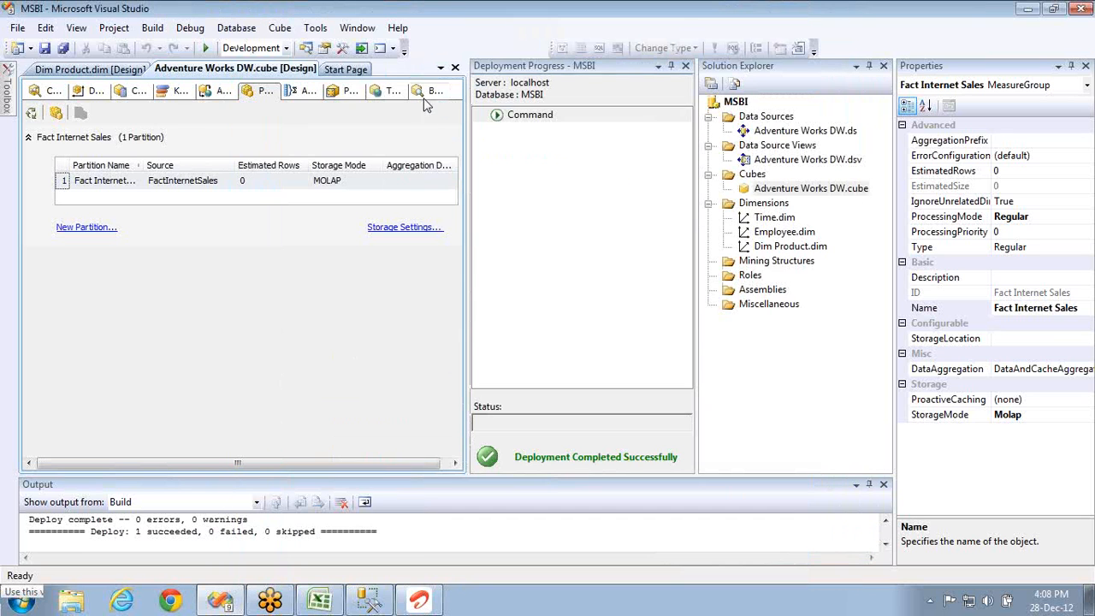
# Close the deployment progress pane, reconnect the cube browser and show empty cells for Sales Amount by Calendar Year
pyautogui.click(685, 66)
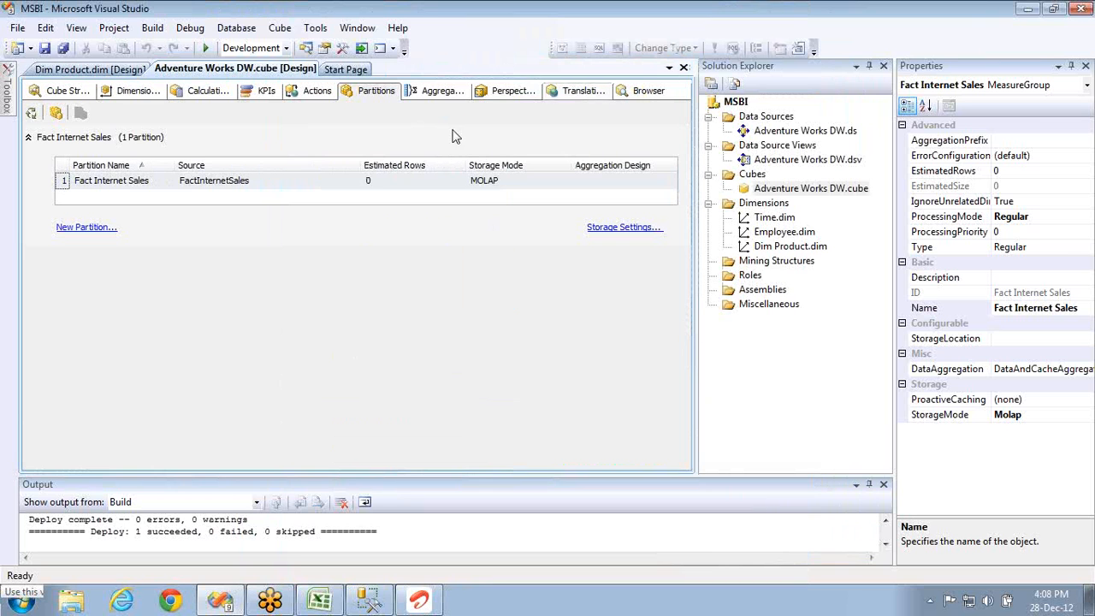
pyautogui.click(647, 91)
pyautogui.click(74, 113)
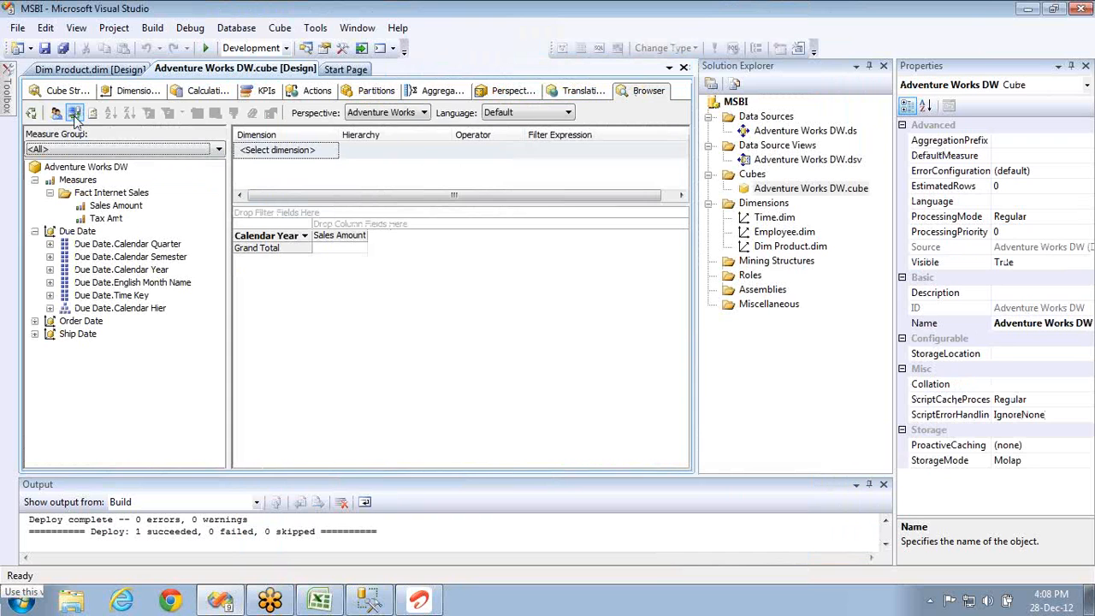
pyautogui.click(284, 246)
pyautogui.rightClick(287, 248)
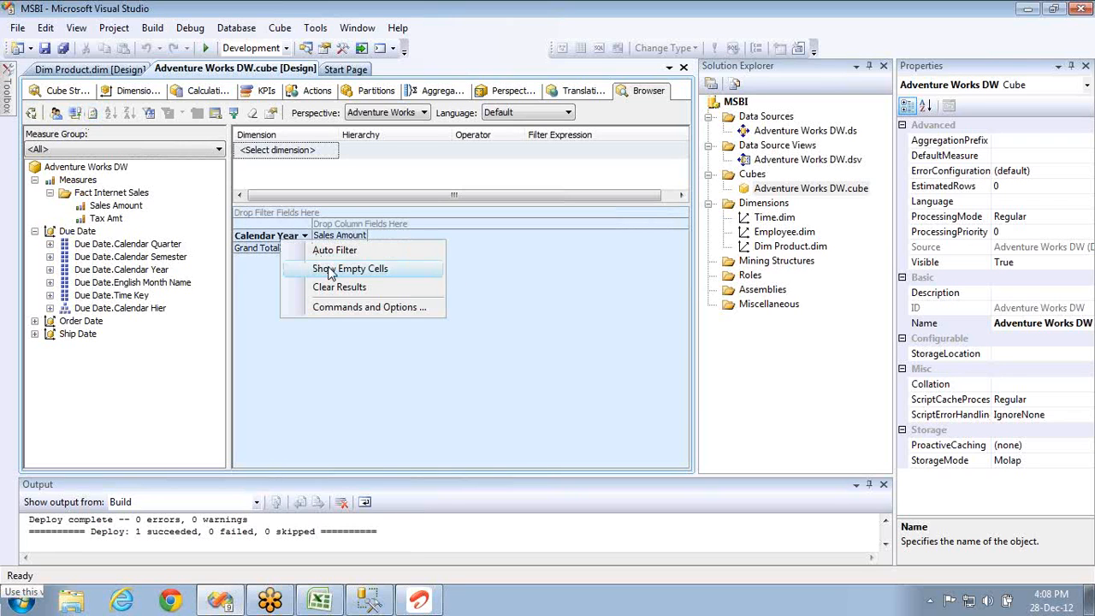
pyautogui.click(335, 268)
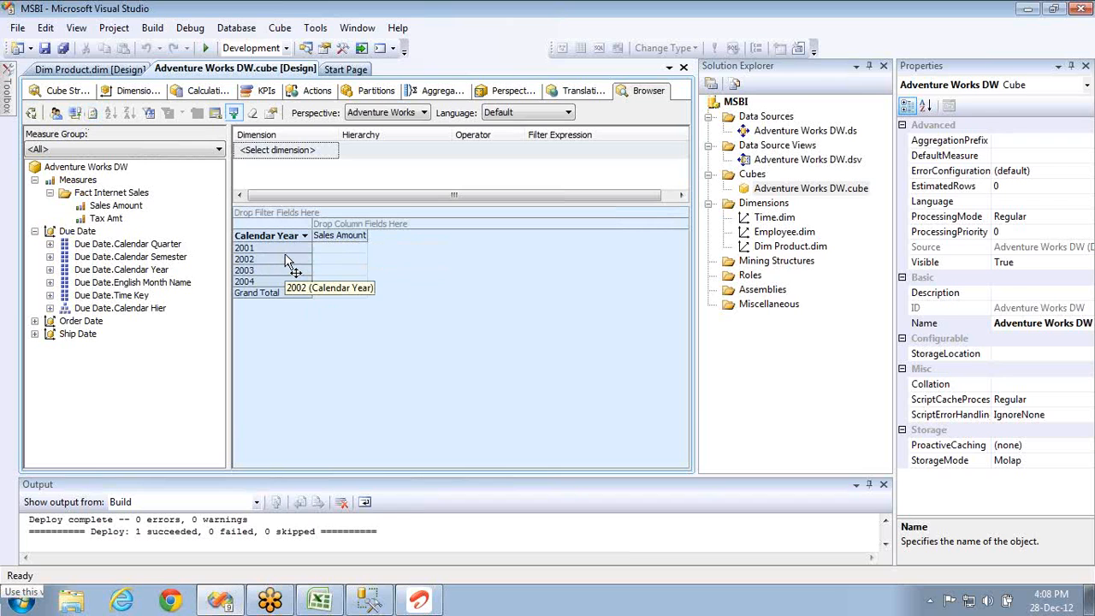
pyautogui.click(332, 239)
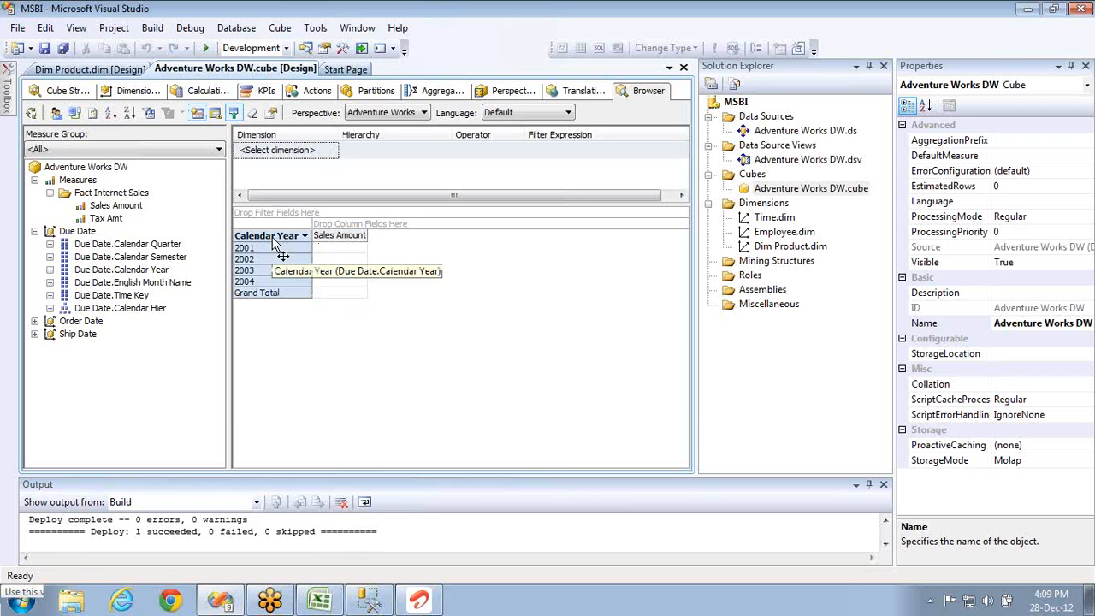
pyautogui.click(334, 236)
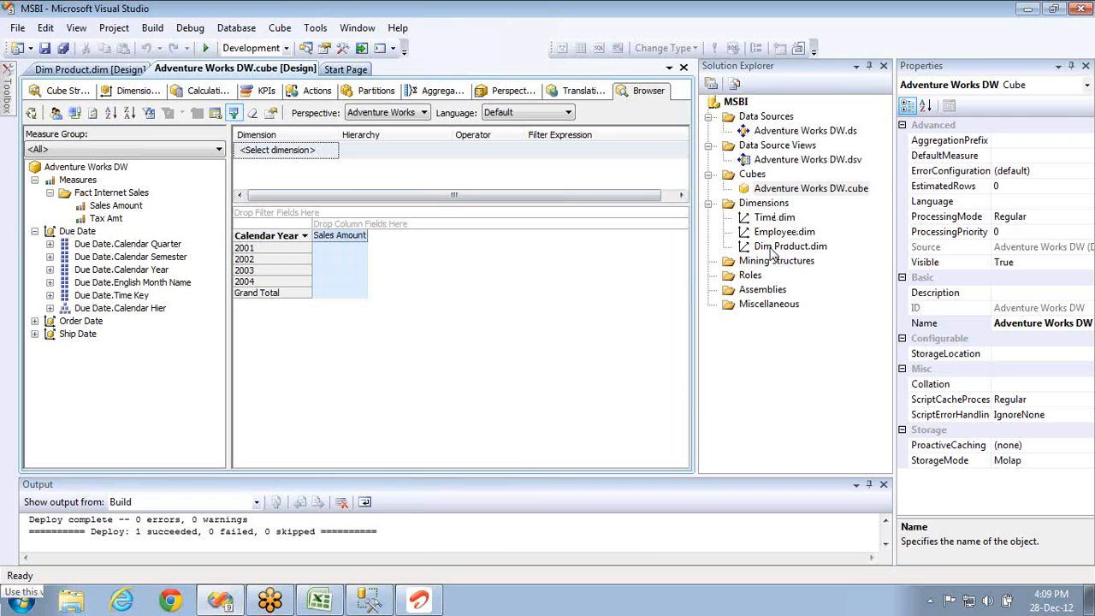
# Add a new measure group from the DimProduct table to the cube and check its partitions and dimension usage
pyautogui.click(767, 190)
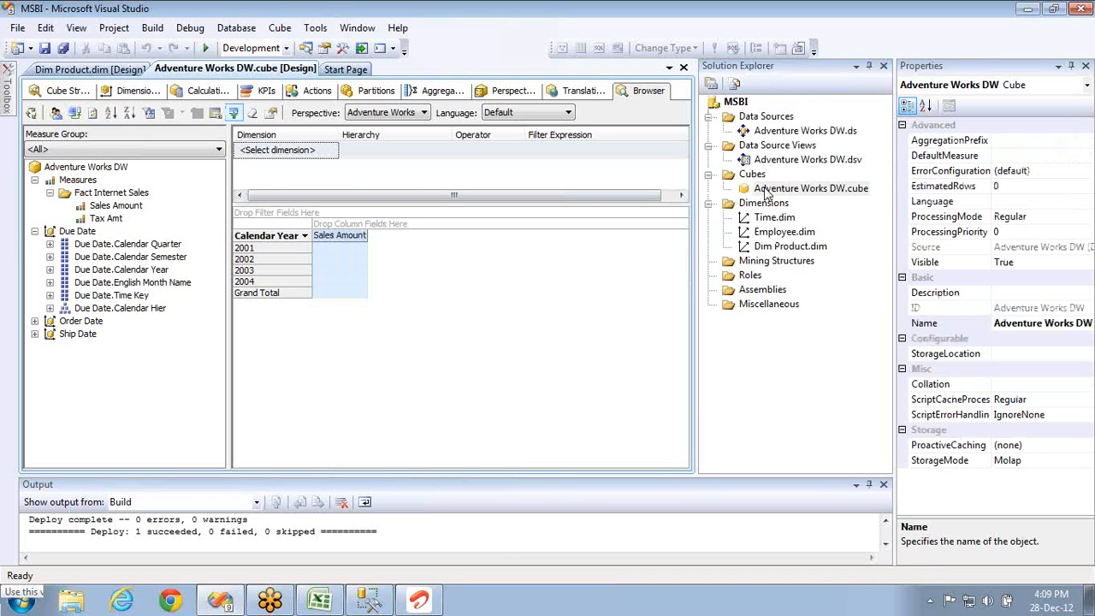
pyautogui.click(47, 96)
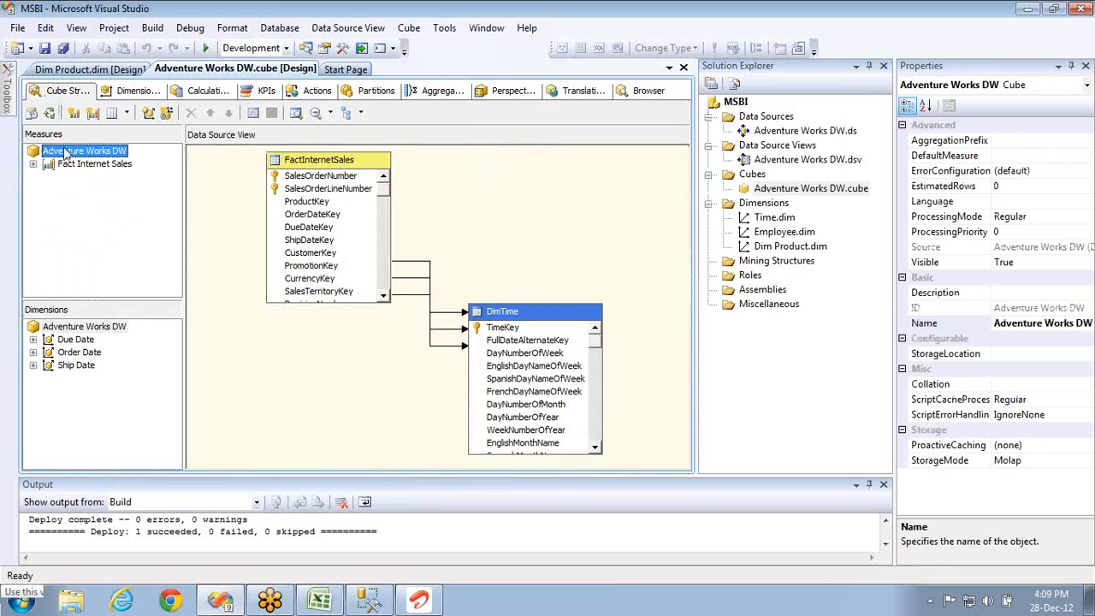
pyautogui.rightClick(68, 154)
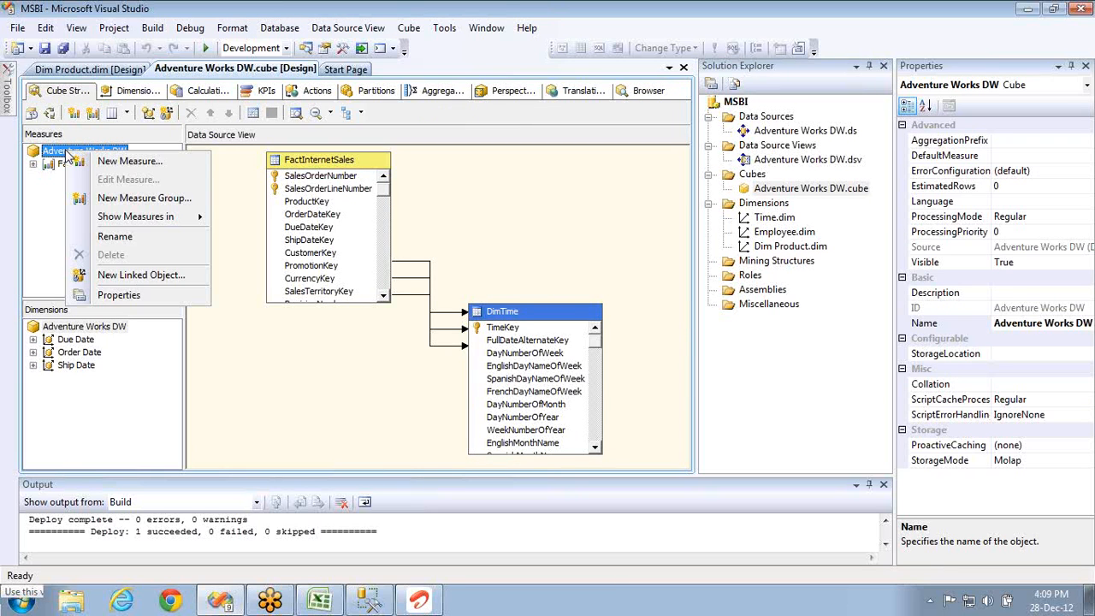
pyautogui.click(107, 199)
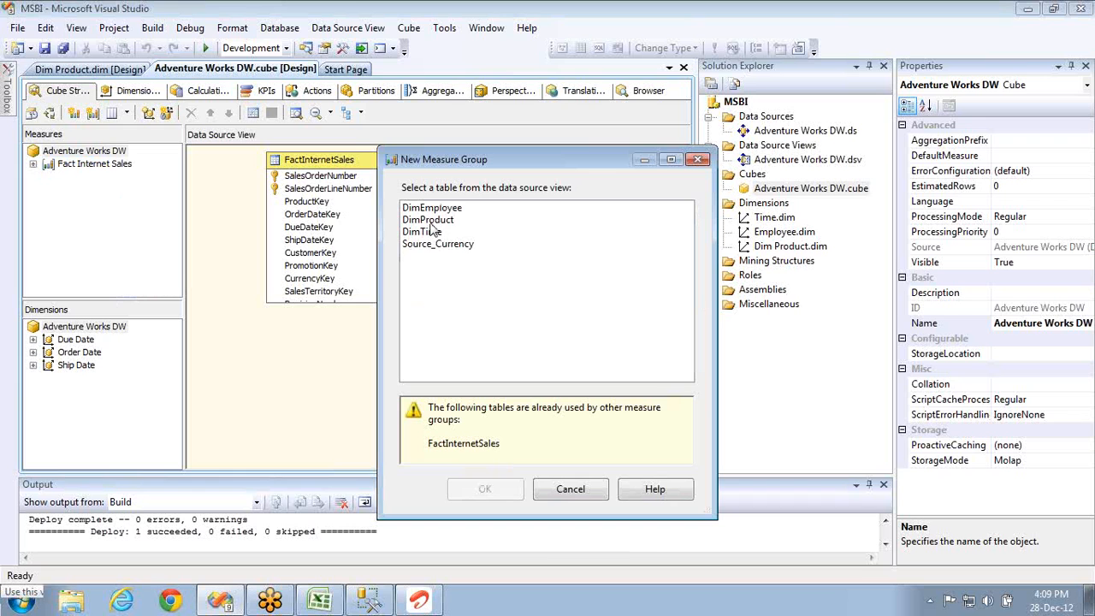
pyautogui.click(430, 220)
pyautogui.doubleClick(430, 221)
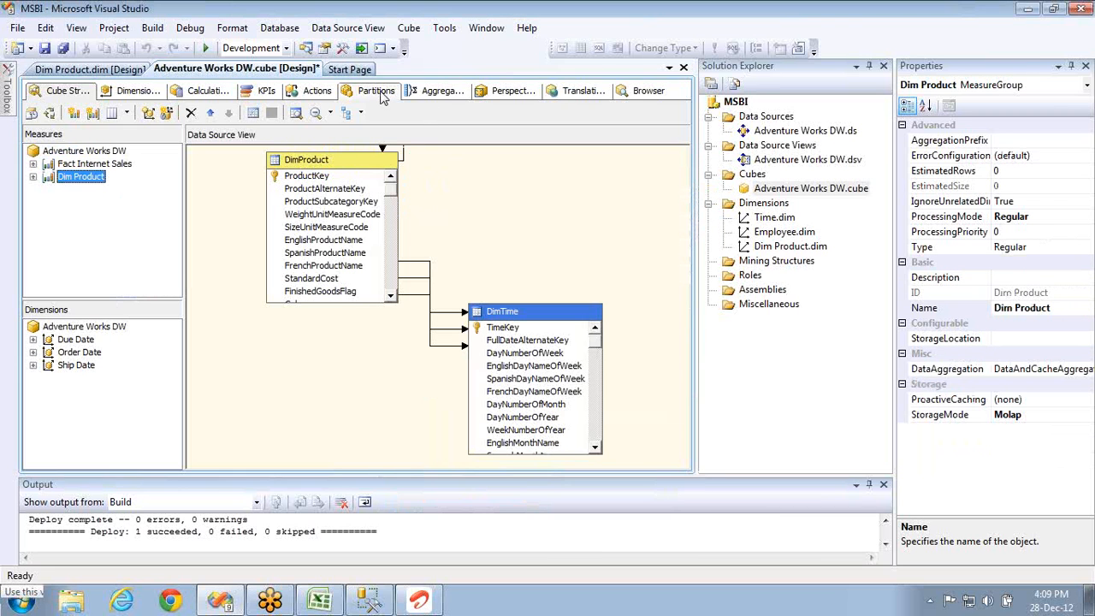
pyautogui.click(381, 95)
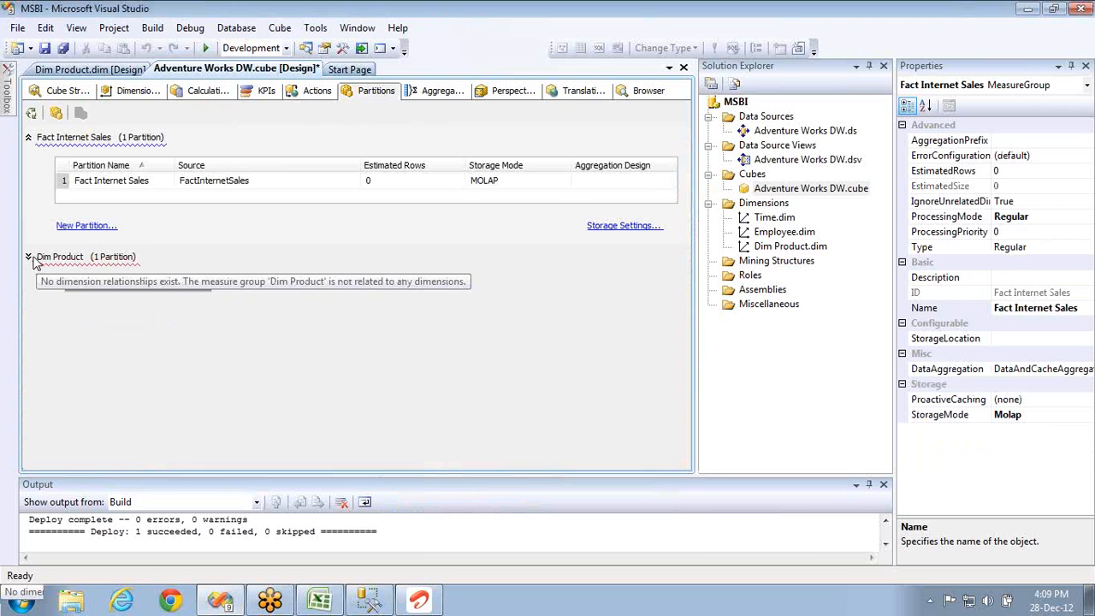
pyautogui.click(134, 91)
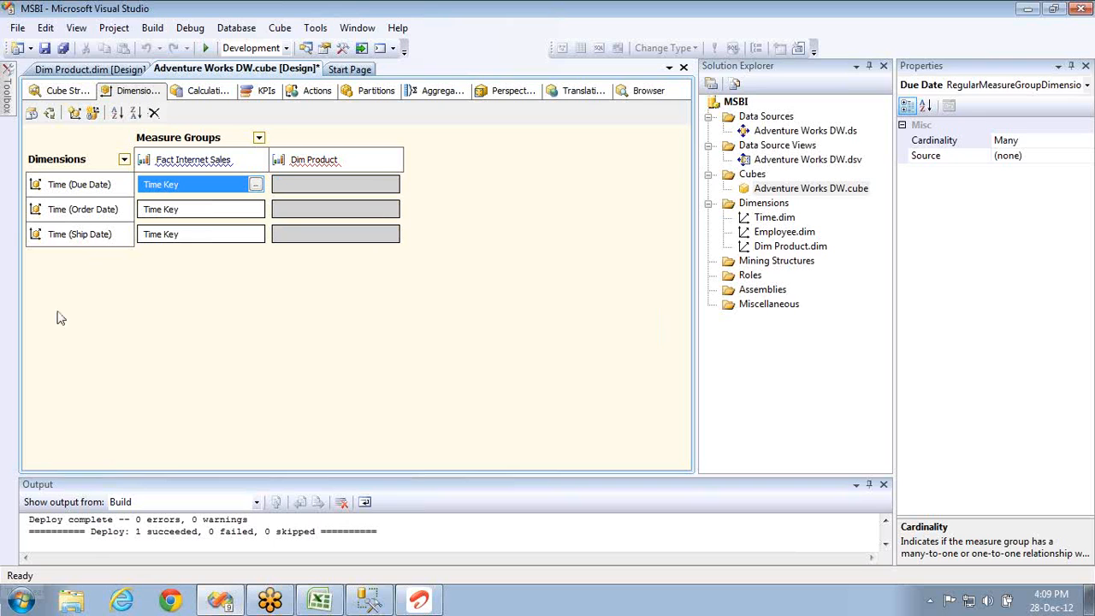
# Add the Time and Dim Product dimensions to the Adventure Works DW cube structure
pyautogui.click(68, 90)
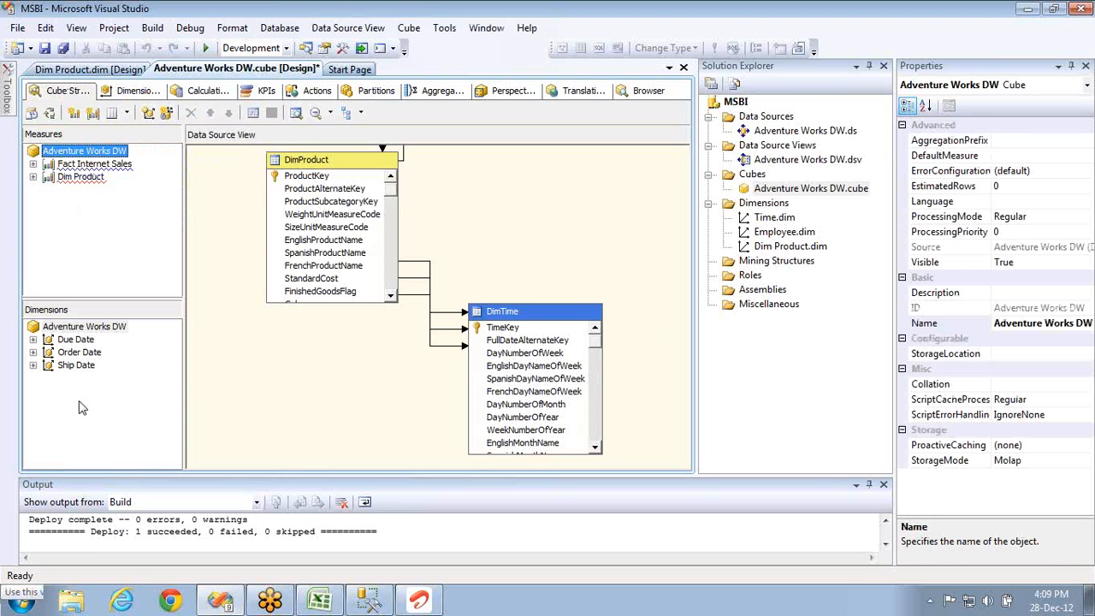
pyautogui.rightClick(65, 330)
pyautogui.click(105, 335)
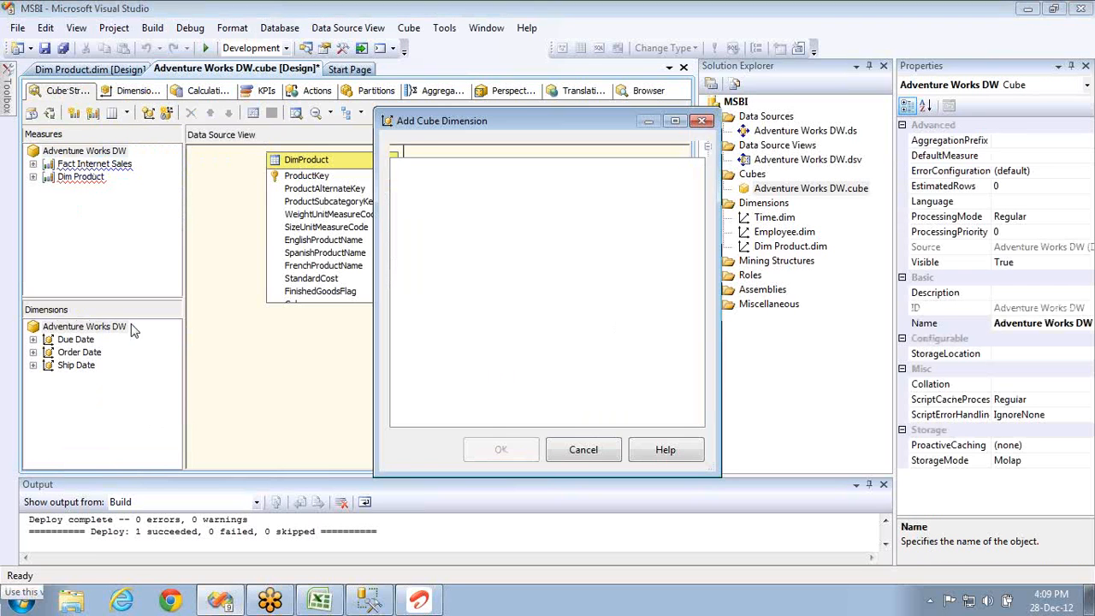
pyautogui.doubleClick(404, 189)
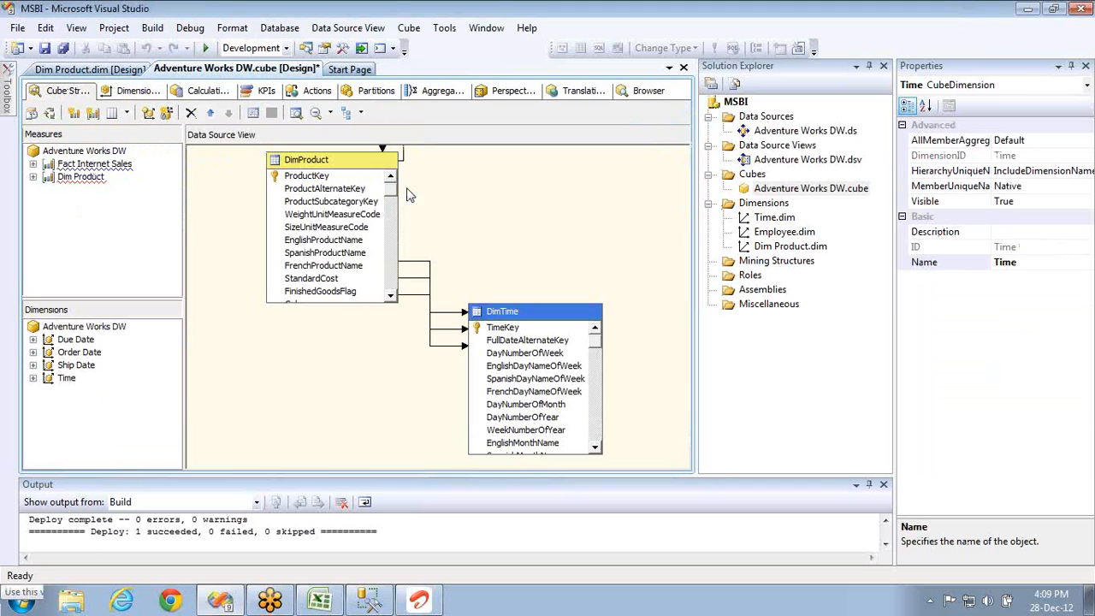
pyautogui.rightClick(90, 332)
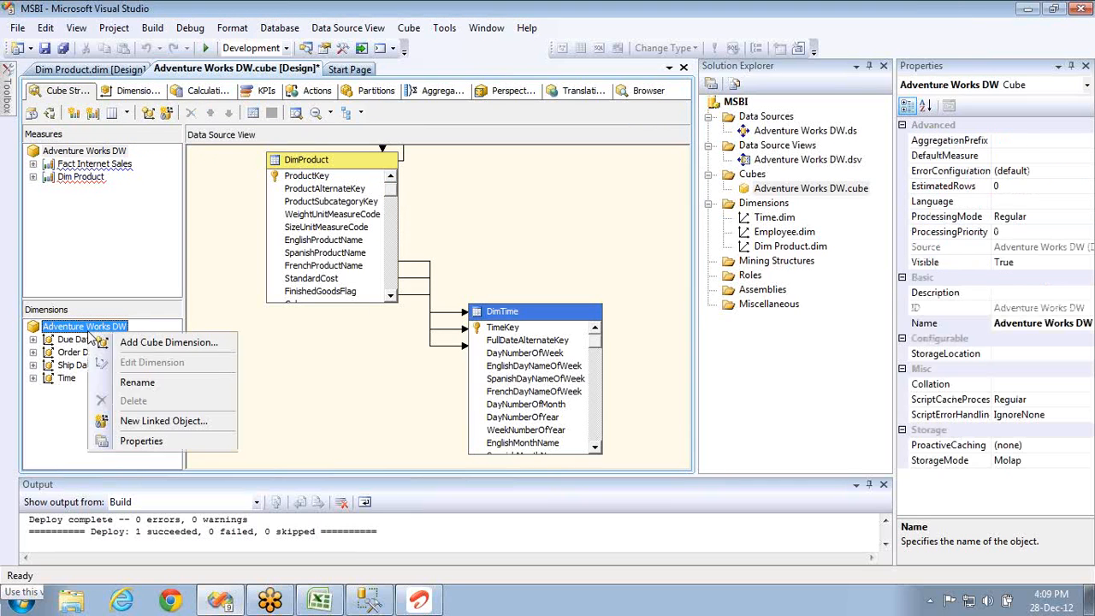
pyautogui.click(141, 346)
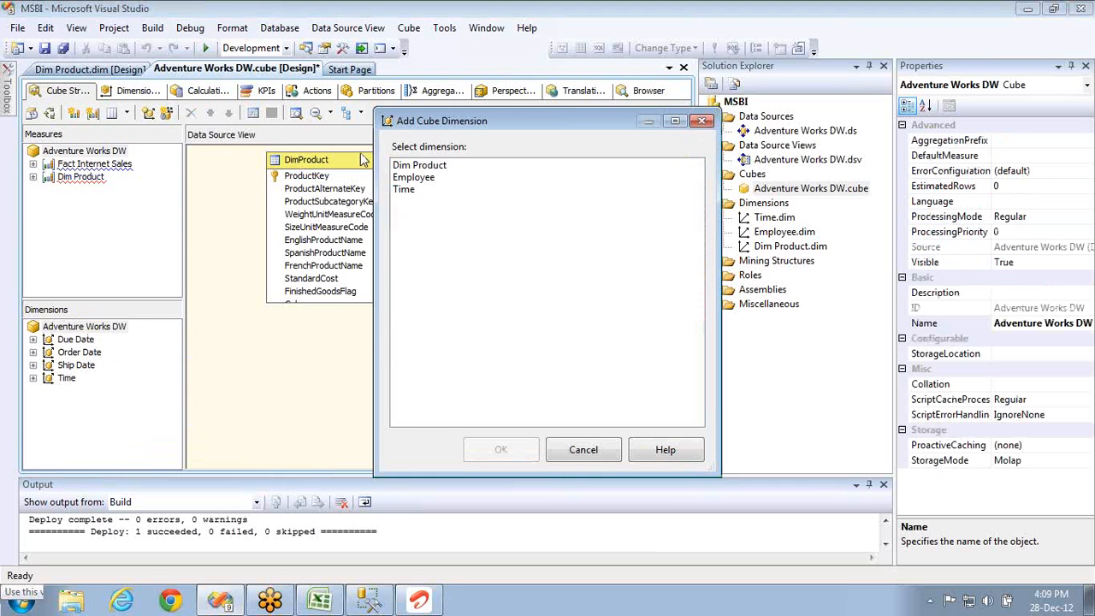
pyautogui.click(413, 166)
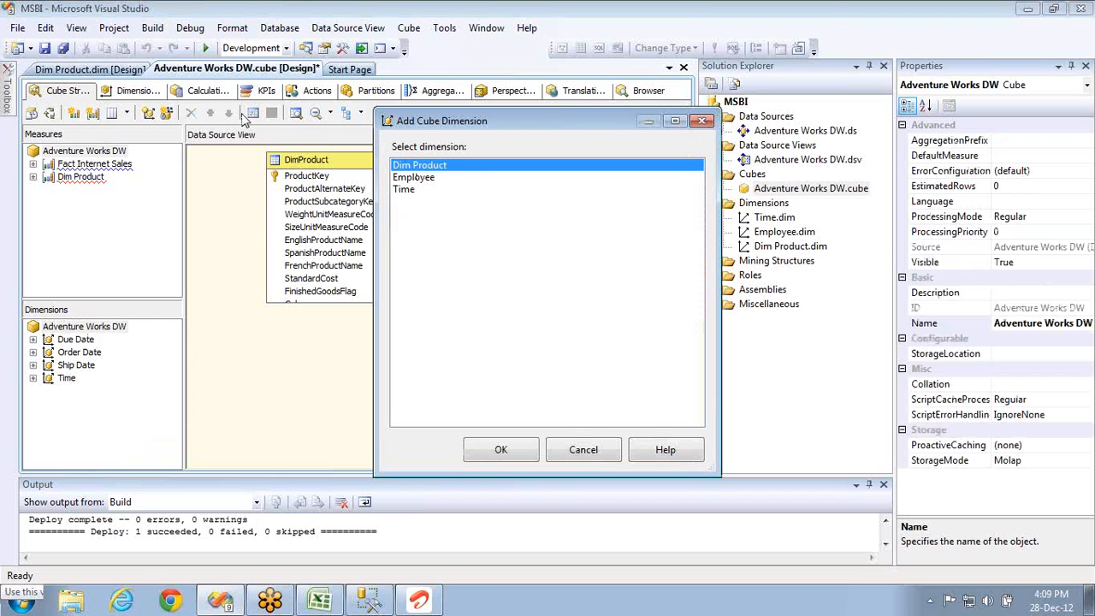
pyautogui.doubleClick(447, 166)
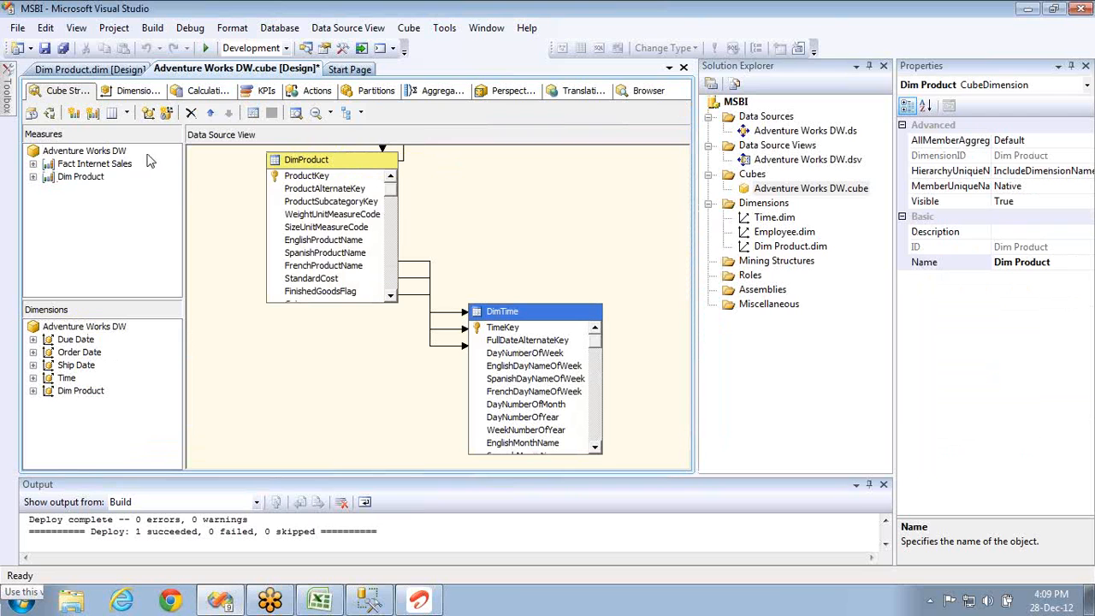
# Review the cube's dimension usage and expand the Dim Product measure group's partitions
pyautogui.click(127, 92)
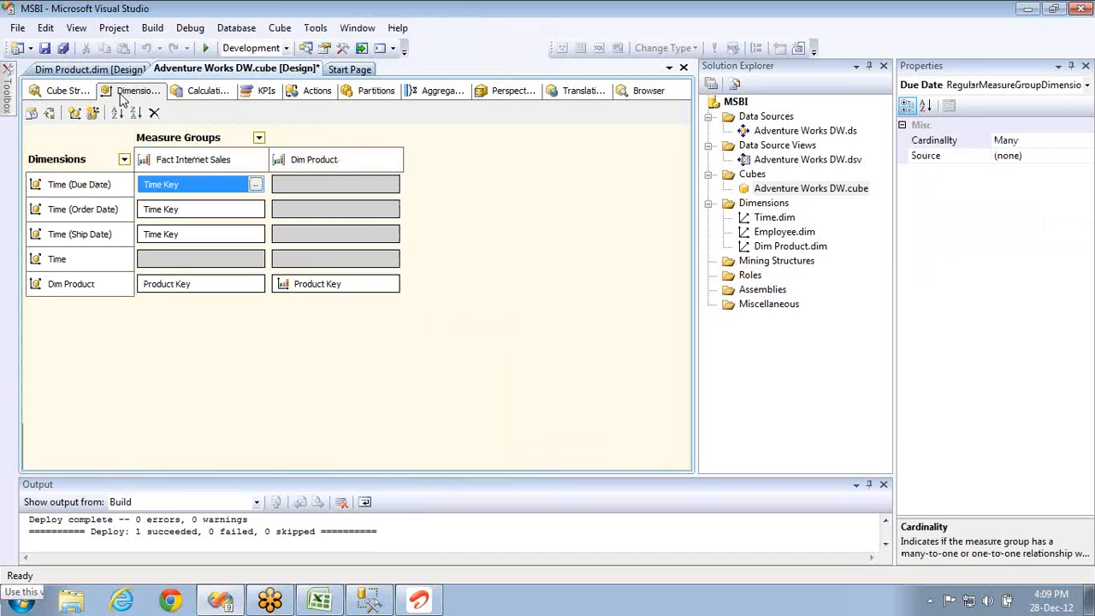
pyautogui.click(382, 94)
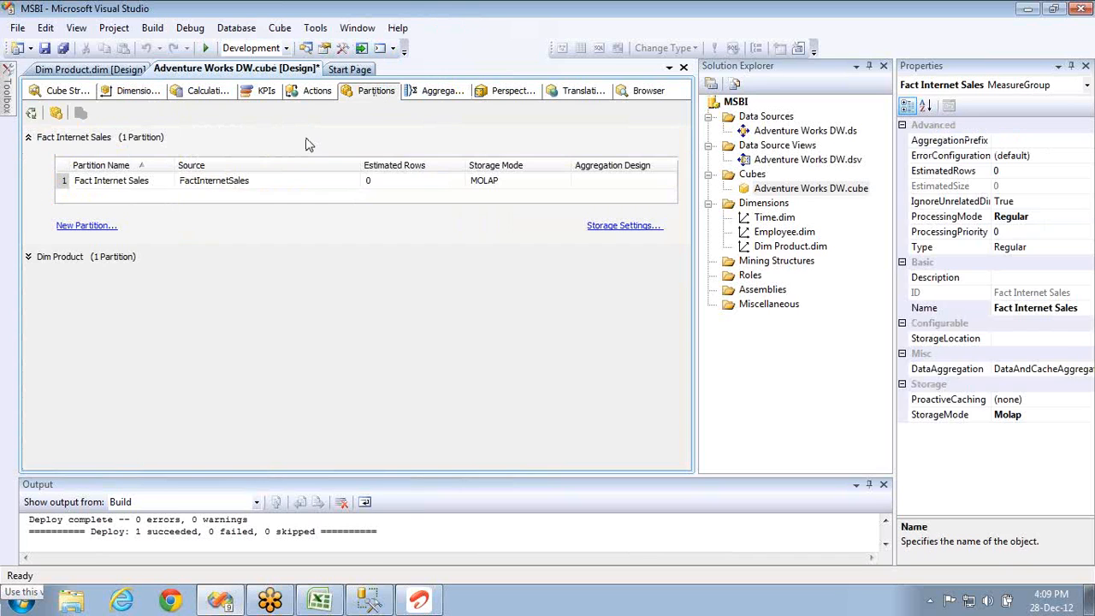
pyautogui.click(29, 258)
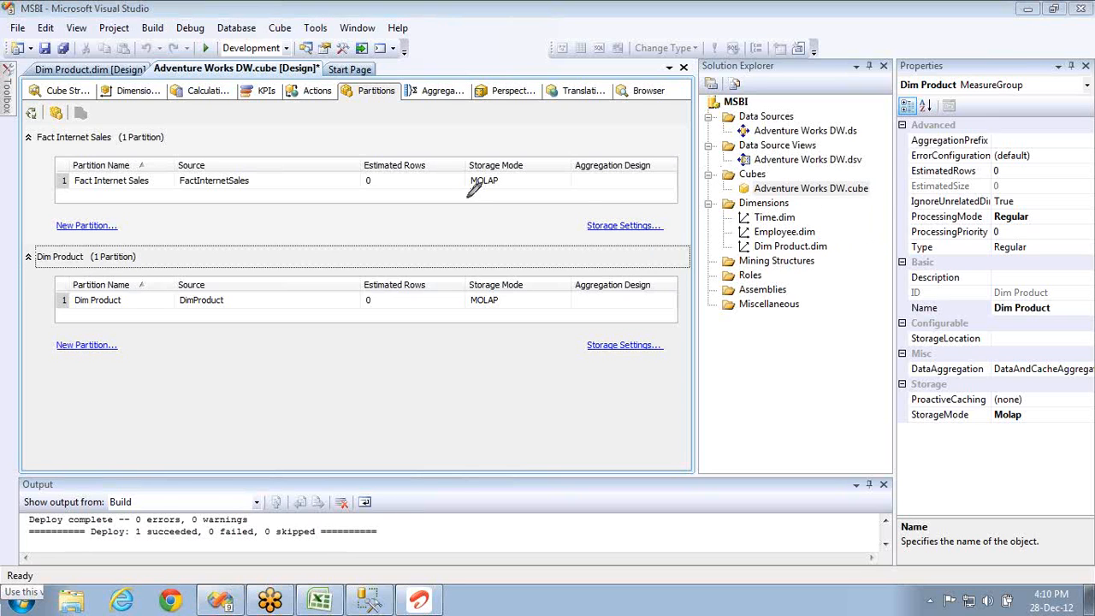
pyautogui.moveTo(385, 100)
pyautogui.mouseDown()
pyautogui.moveTo(299, 178)
pyautogui.moveTo(323, 181)
pyautogui.mouseUp()
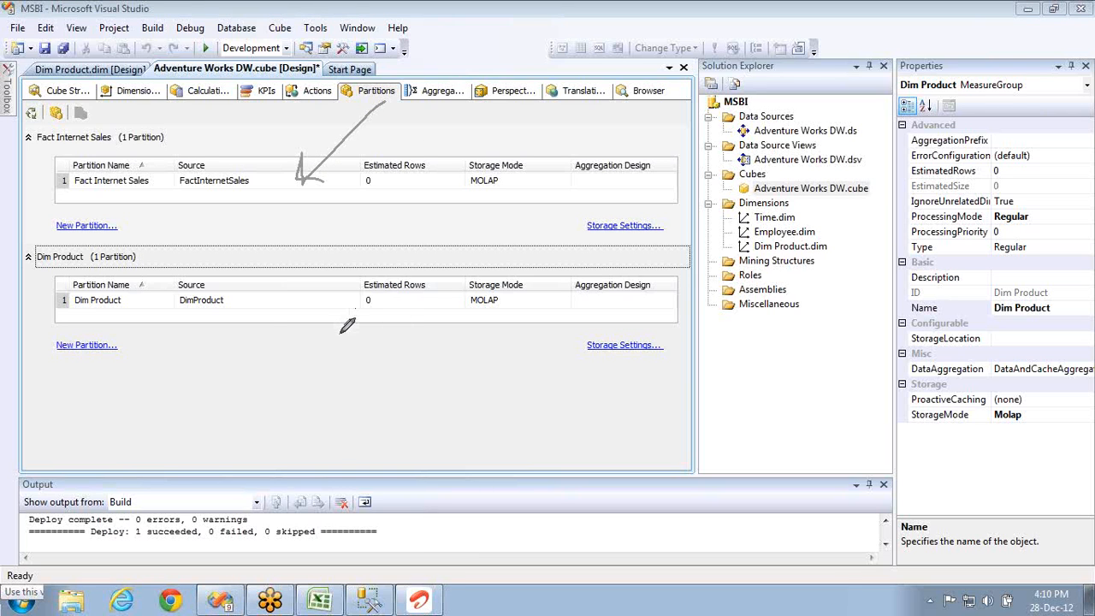
pyautogui.moveTo(245, 334); pyautogui.dragTo(465, 331)
pyautogui.moveTo(504, 81); pyautogui.dragTo(439, 172)
pyautogui.moveTo(441, 124)
pyautogui.mouseDown()
pyautogui.moveTo(439, 167)
pyautogui.moveTo(471, 163)
pyautogui.mouseUp()
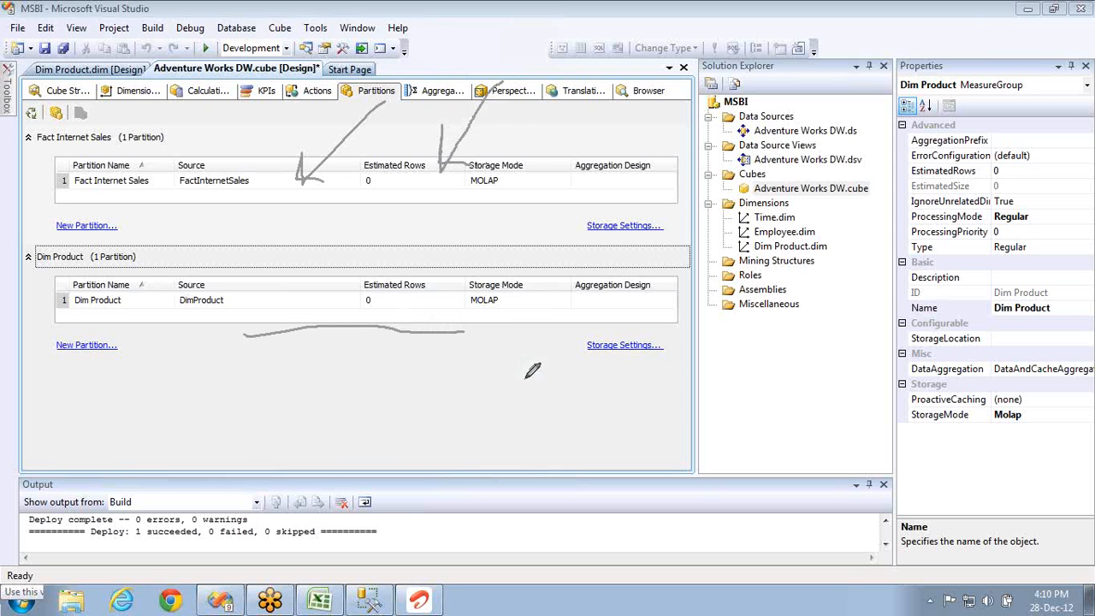
pyautogui.moveTo(537, 392)
pyautogui.mouseDown()
pyautogui.moveTo(482, 322)
pyautogui.moveTo(485, 305)
pyautogui.moveTo(504, 311)
pyautogui.mouseUp()
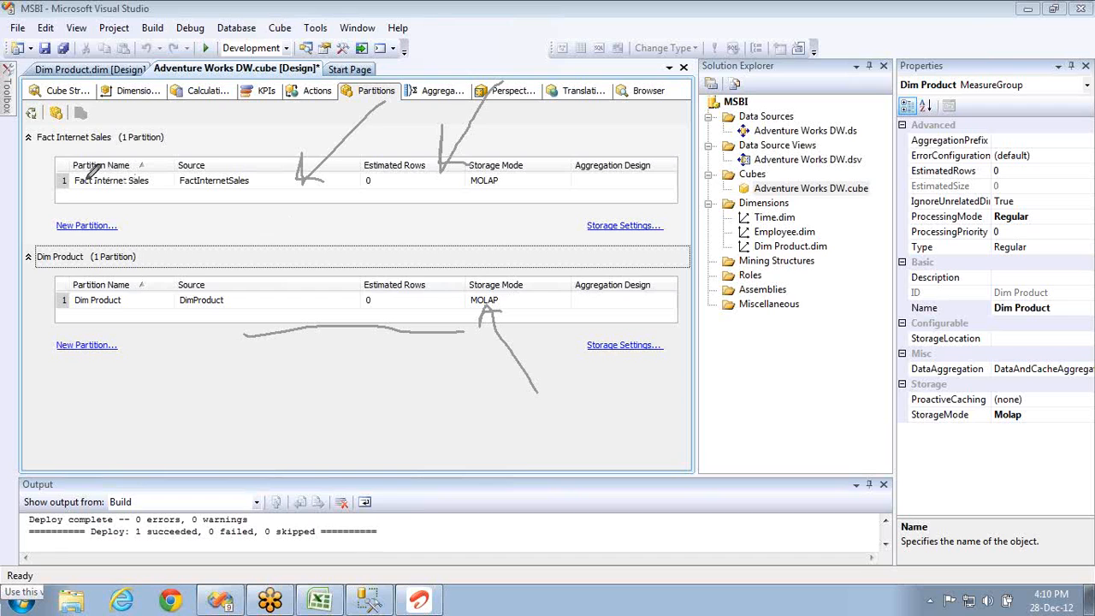
pyautogui.moveTo(65, 173)
pyautogui.mouseDown()
pyautogui.moveTo(346, 214)
pyautogui.moveTo(58, 149)
pyautogui.moveTo(118, 232)
pyautogui.mouseUp()
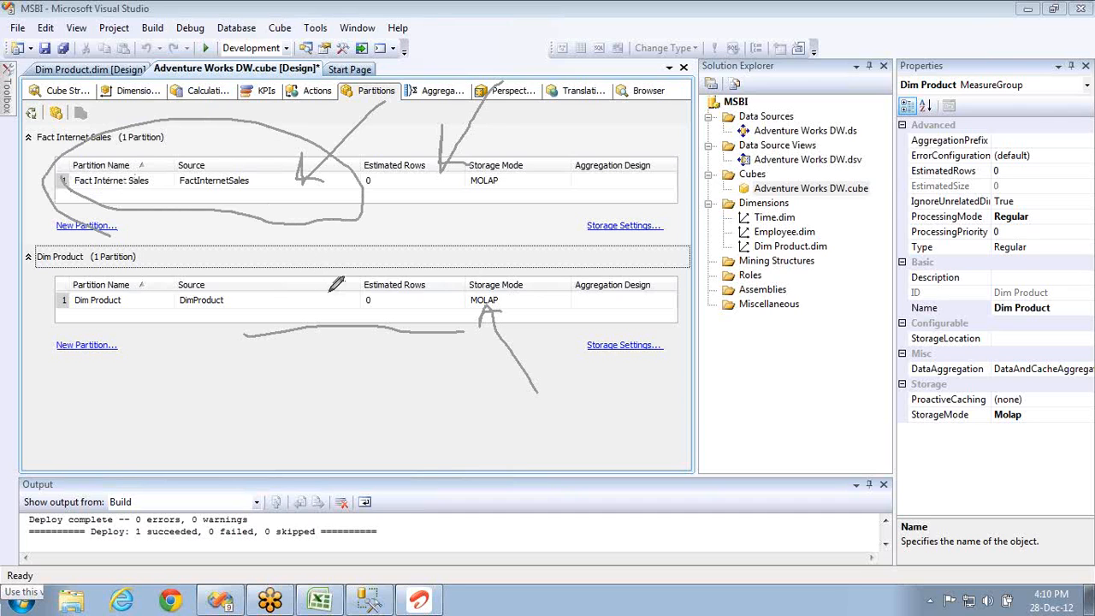
pyautogui.moveTo(360, 261)
pyautogui.mouseDown()
pyautogui.moveTo(77, 267)
pyautogui.moveTo(414, 320)
pyautogui.moveTo(272, 282)
pyautogui.mouseUp()
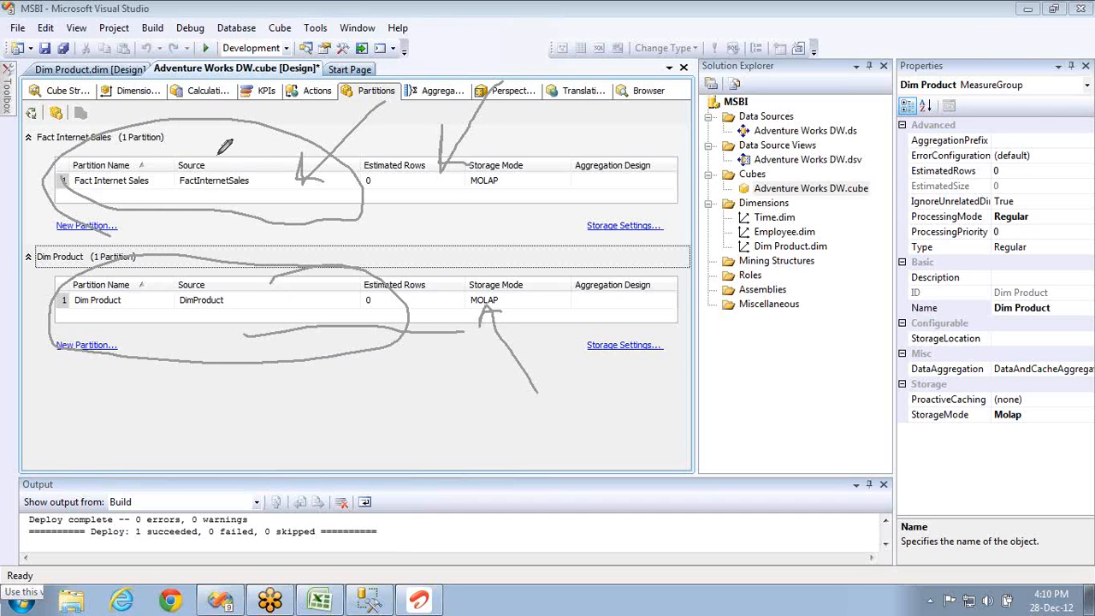
pyautogui.moveTo(218, 115)
pyautogui.mouseDown()
pyautogui.moveTo(261, 158)
pyautogui.moveTo(235, 146)
pyautogui.mouseUp()
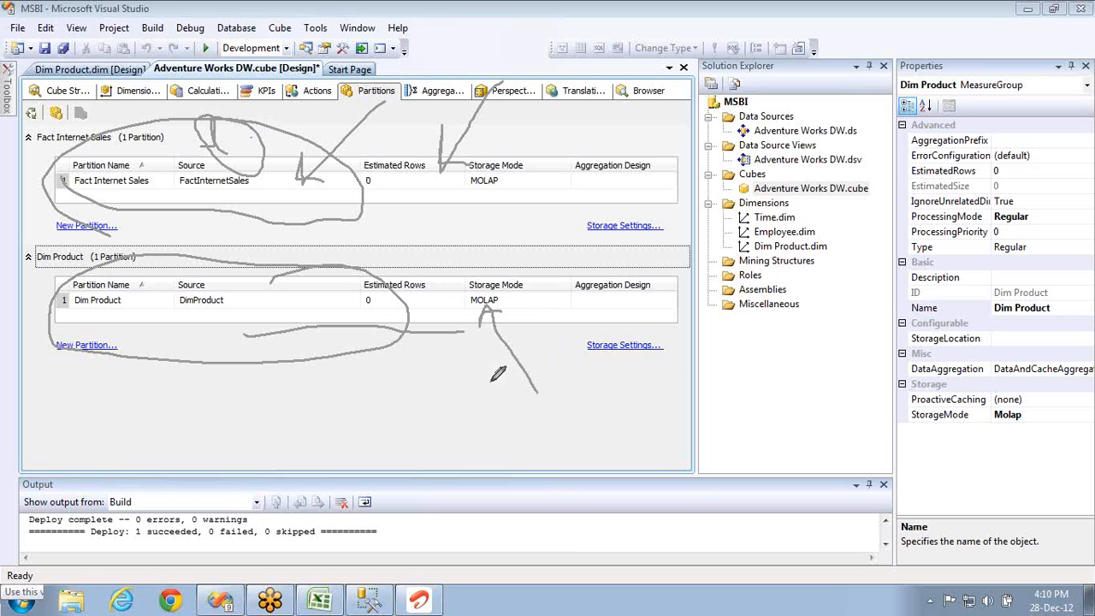
pyautogui.moveTo(492, 382)
pyautogui.mouseDown()
pyautogui.moveTo(459, 327)
pyautogui.moveTo(441, 349)
pyautogui.moveTo(471, 317)
pyautogui.mouseUp()
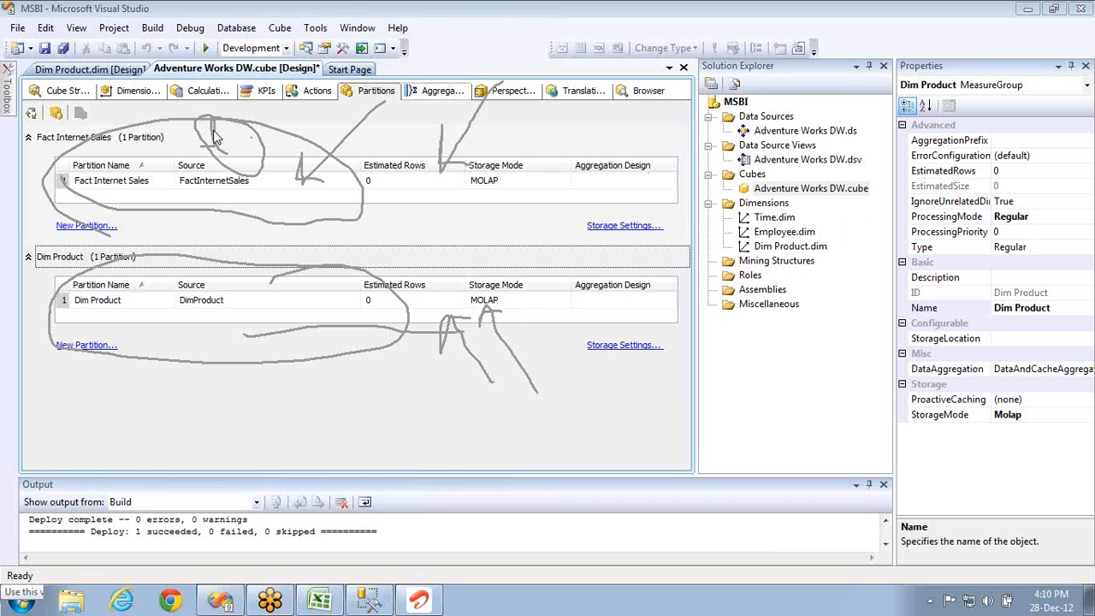
# Build and deploy the project, and process the Adventure Works DW cube with the Process Structure option
pyautogui.click(31, 114)
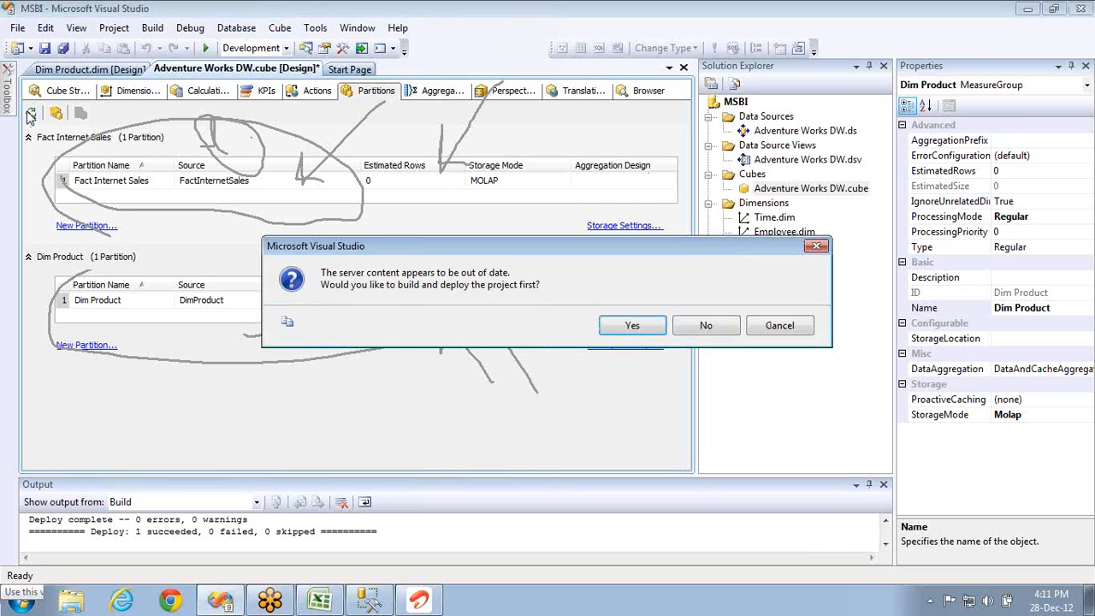
pyautogui.click(630, 326)
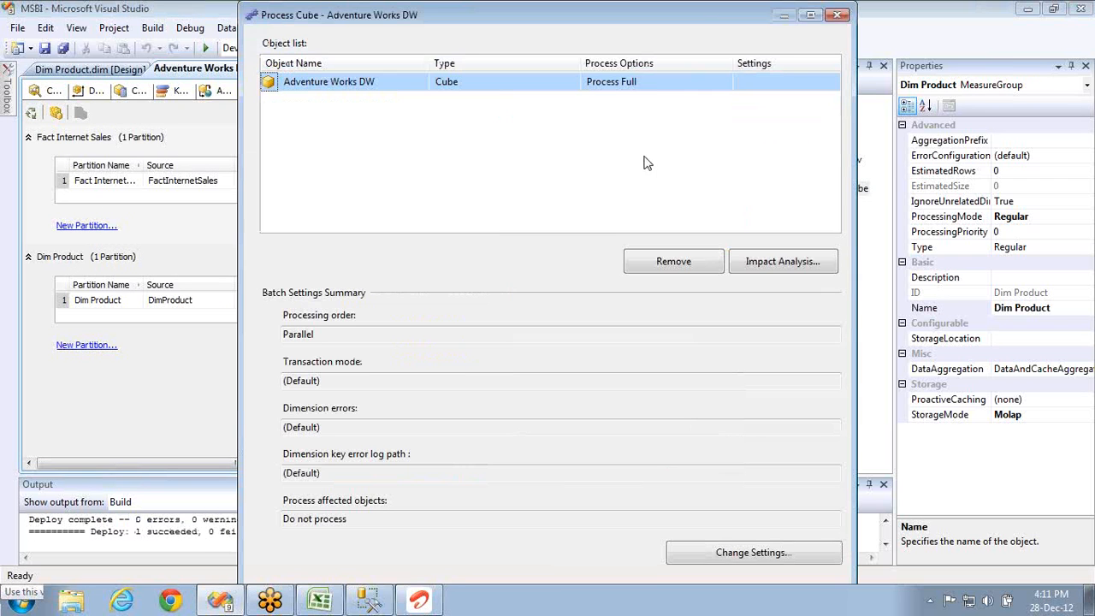
pyautogui.click(664, 84)
pyautogui.click(664, 82)
pyautogui.click(631, 143)
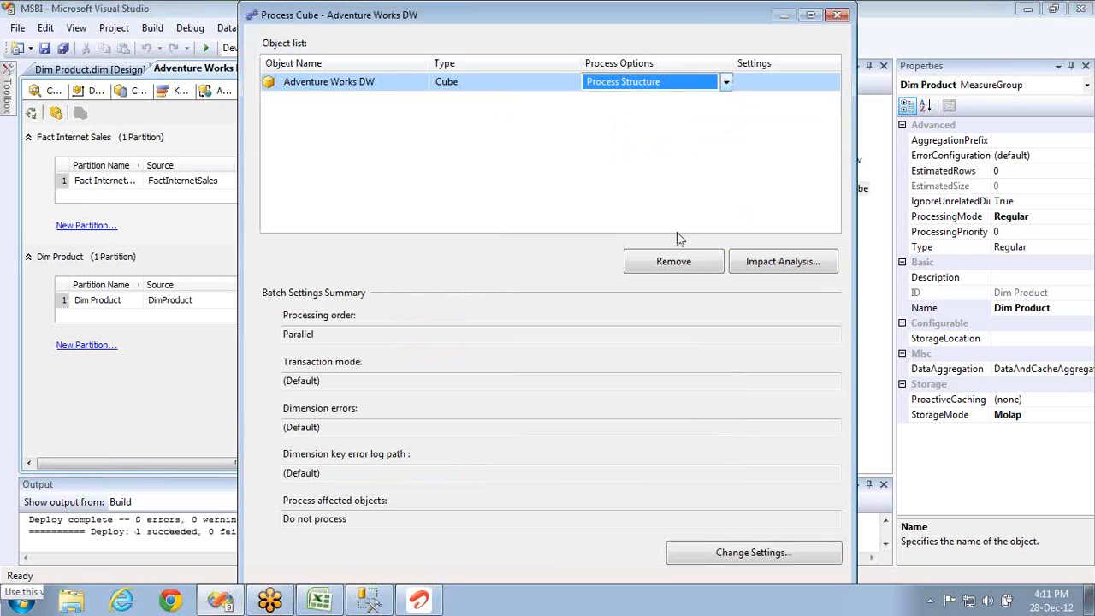
pyautogui.press('Return')
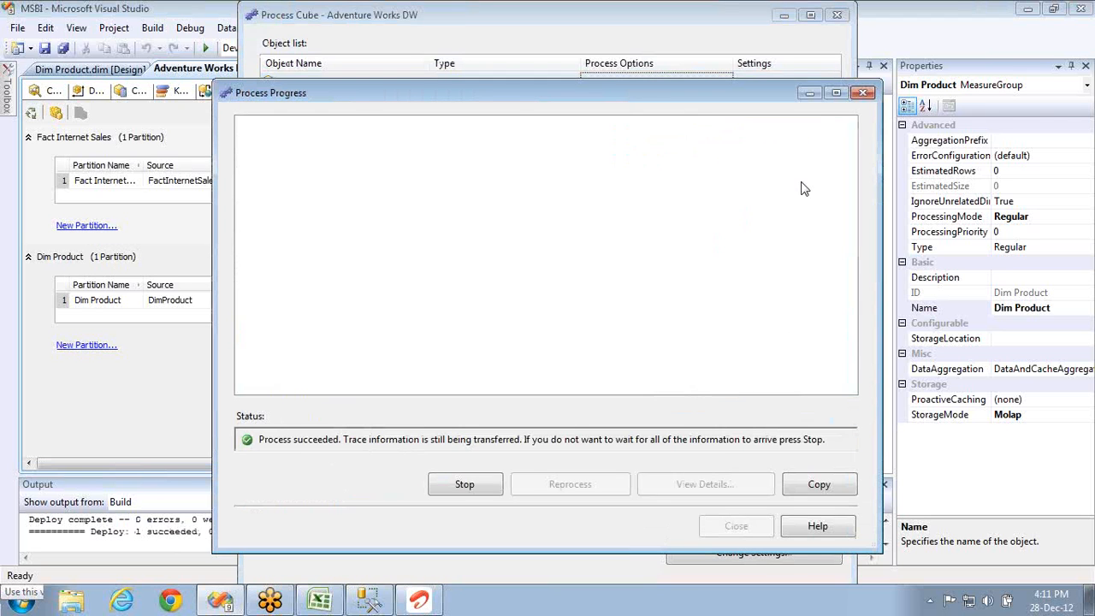
pyautogui.click(736, 527)
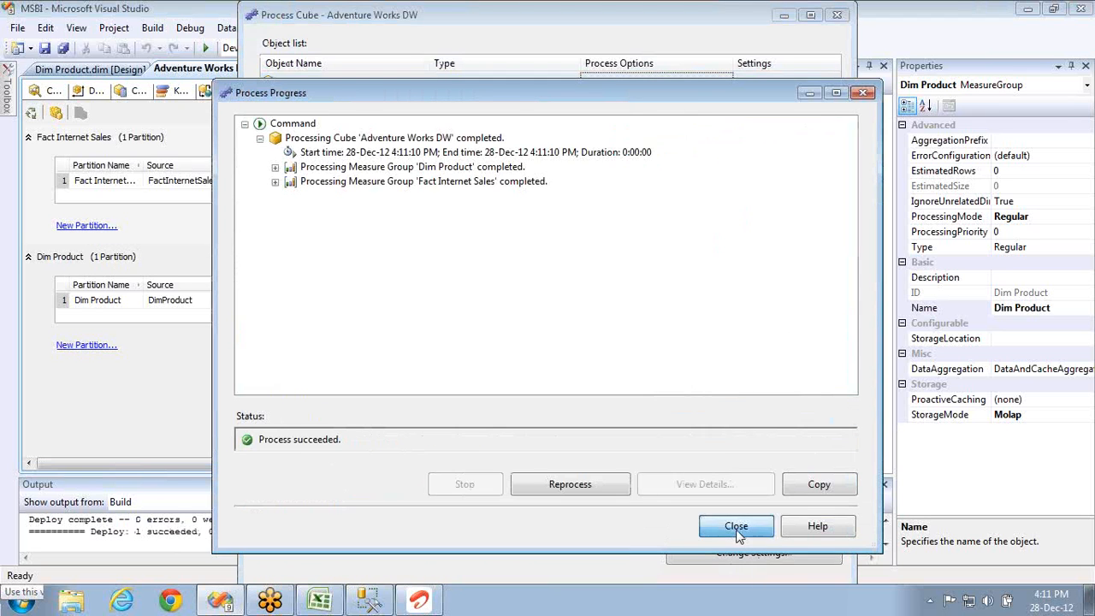
pyautogui.click(835, 19)
# Add the Weight measure from the Dim Product measure group beside Sales Amount in the cube browser
pyautogui.click(428, 91)
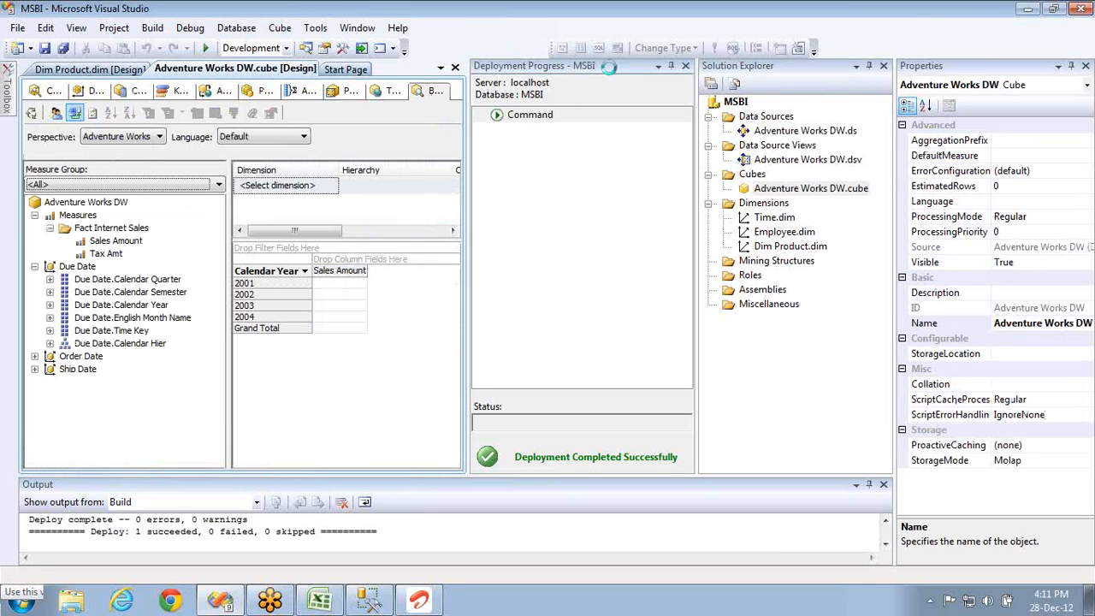
pyautogui.click(685, 67)
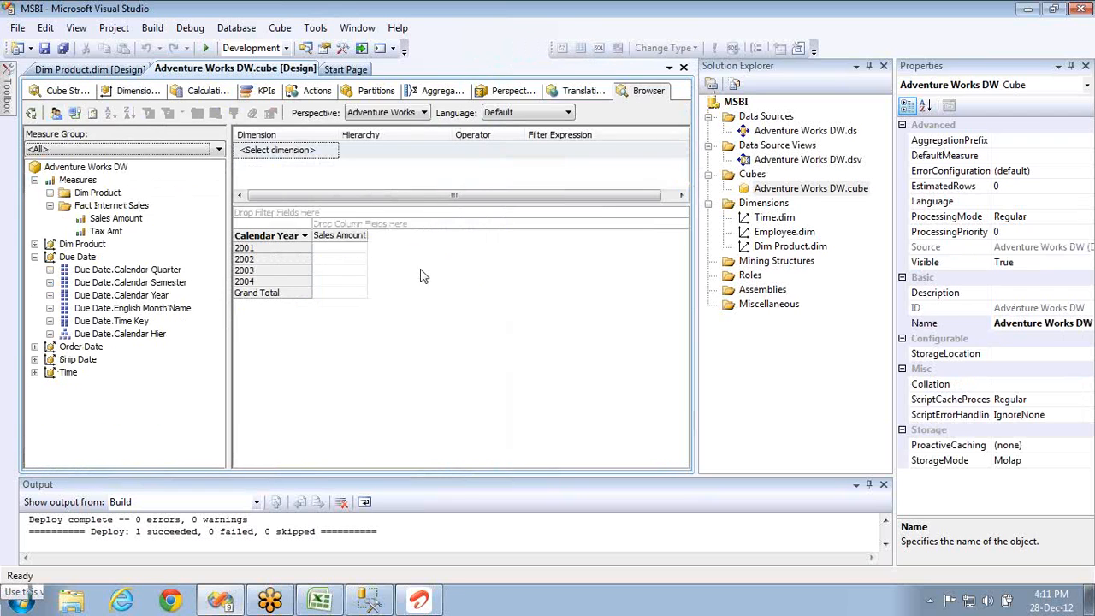
pyautogui.click(50, 193)
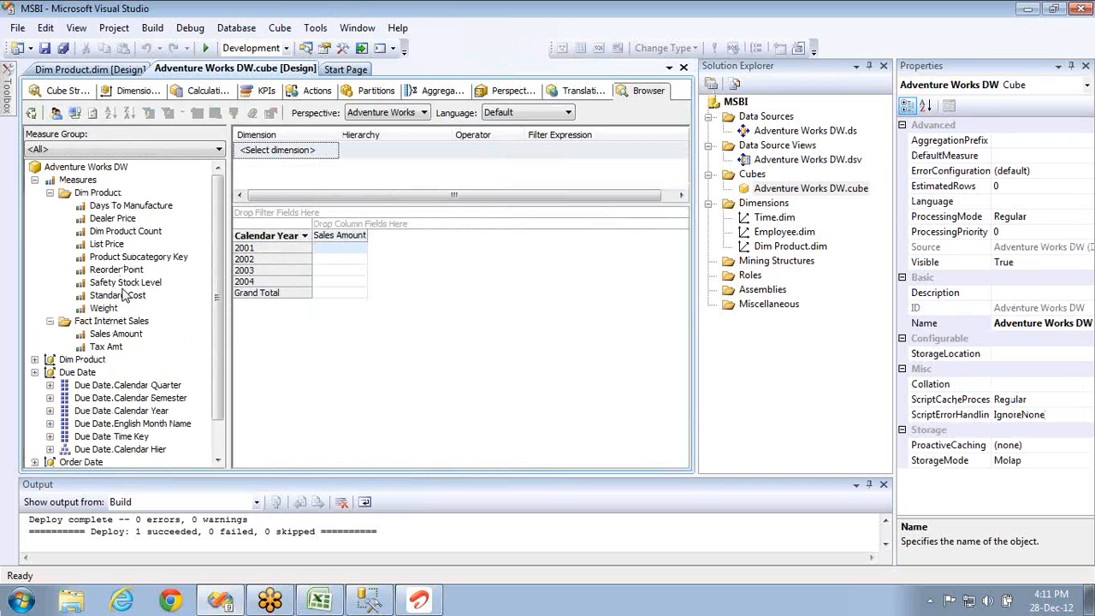
pyautogui.moveTo(103, 308); pyautogui.dragTo(417, 271)
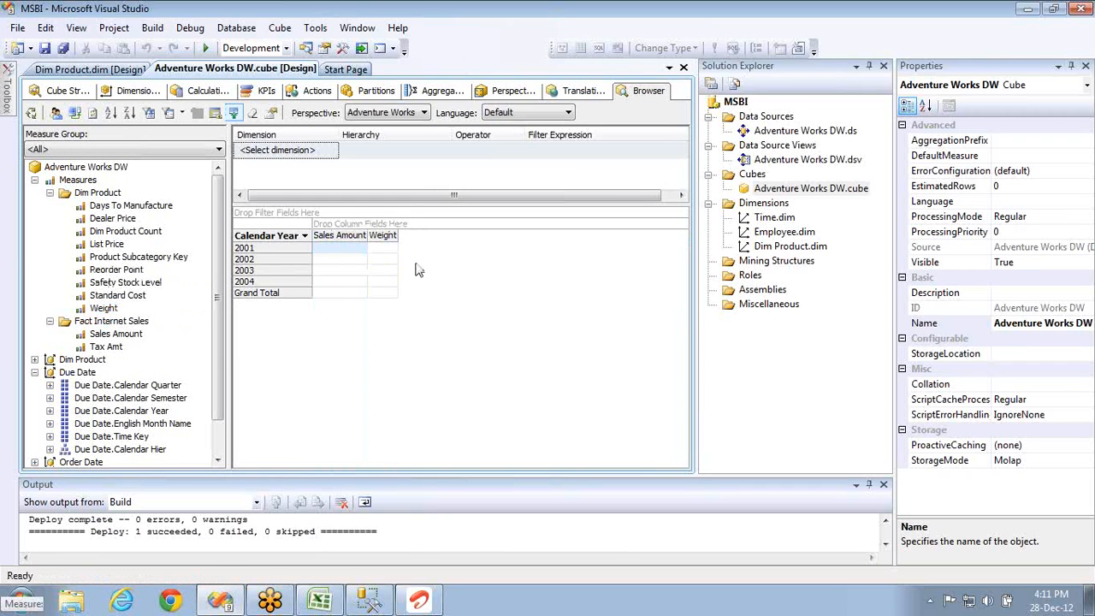
# Process the Fact Internet Sales partition with Process Full and reconnect the cube browser to check Sales Amount by Calendar Year
pyautogui.click(369, 90)
pyautogui.click(61, 179)
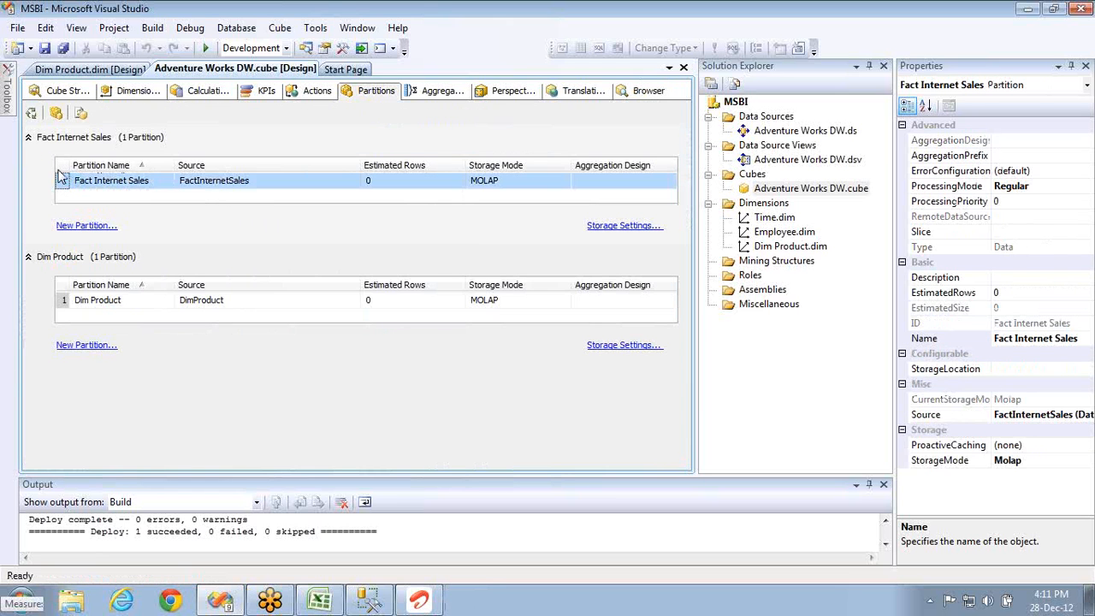
pyautogui.click(31, 113)
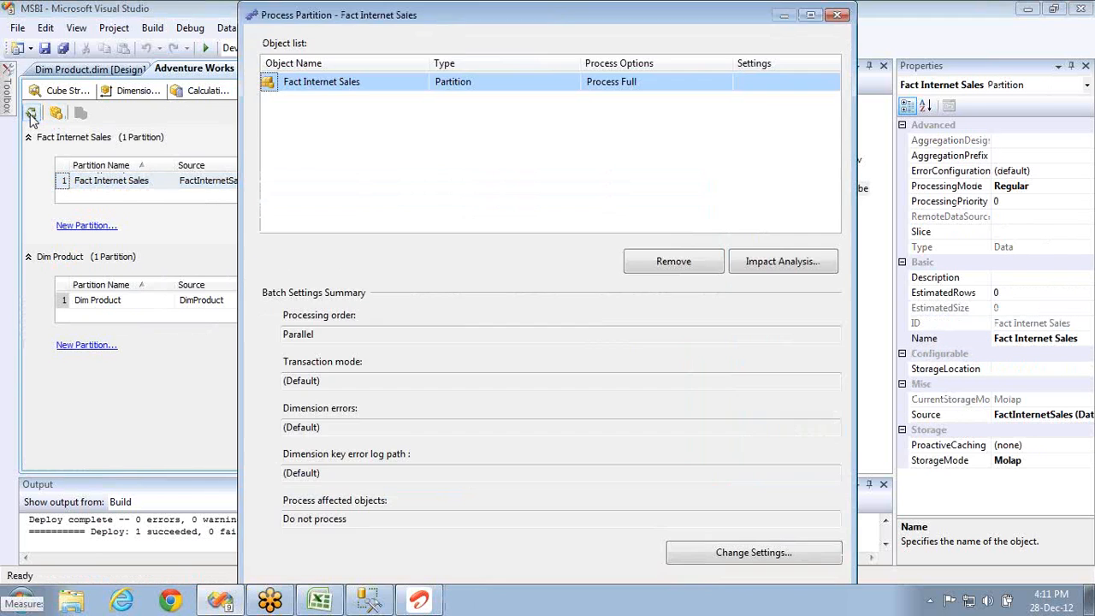
pyautogui.press('Return')
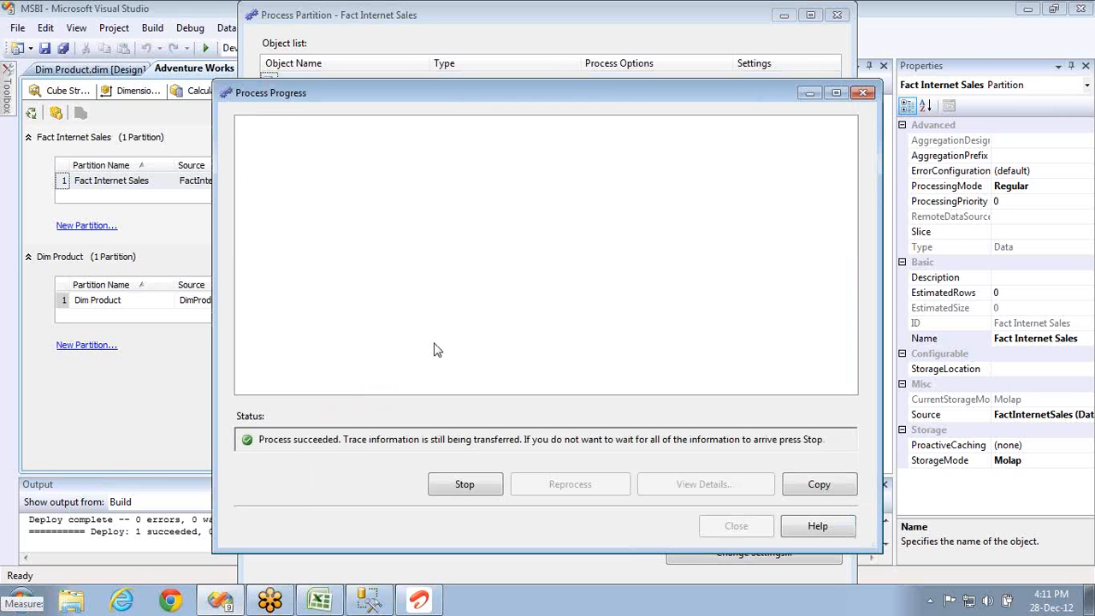
pyautogui.click(734, 526)
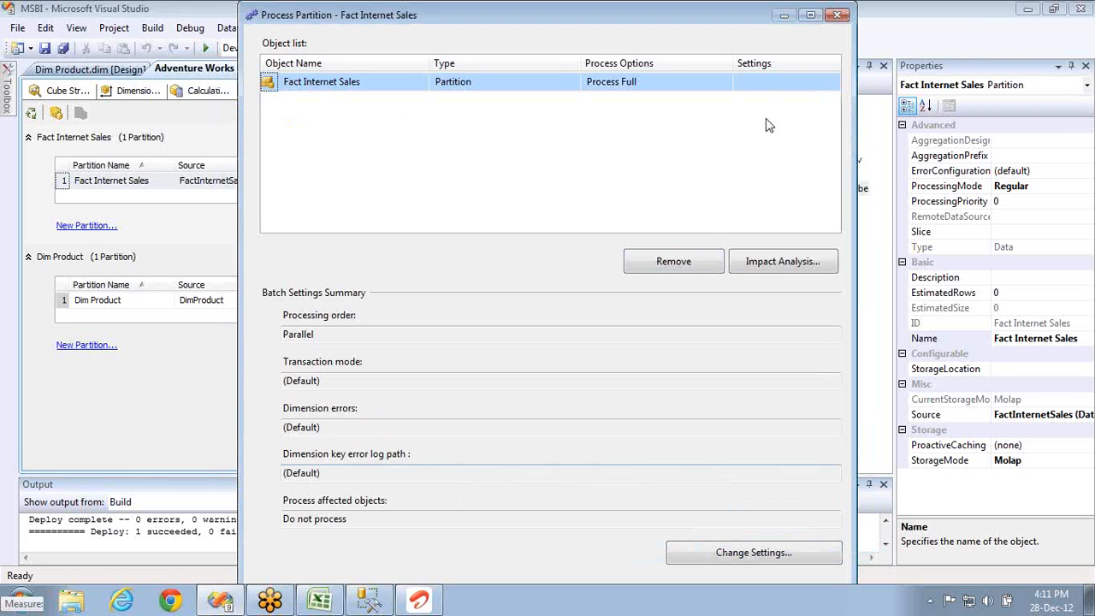
pyautogui.click(837, 15)
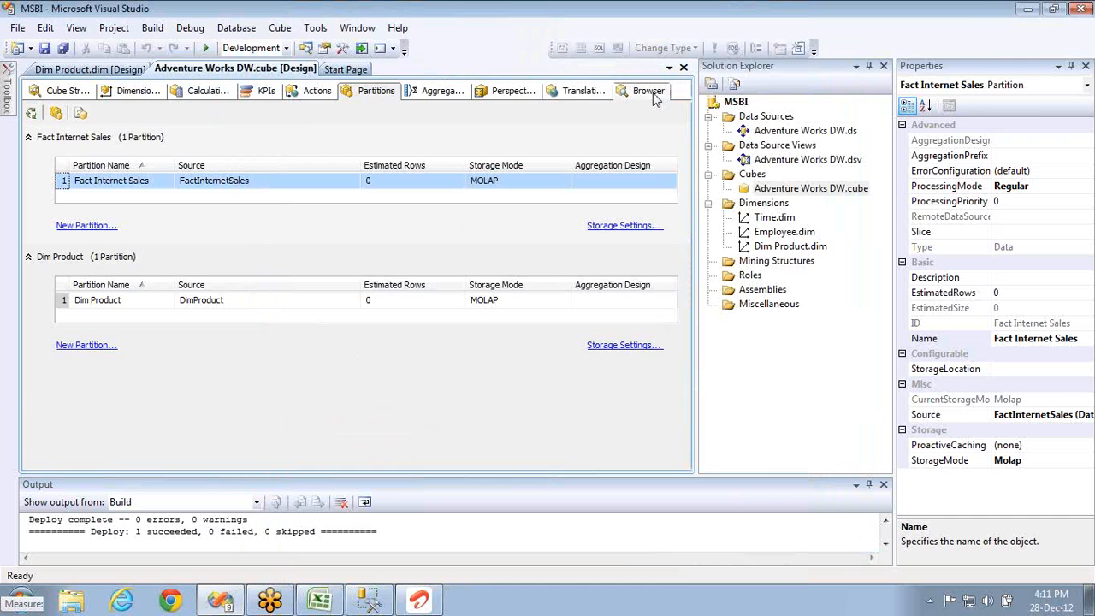
pyautogui.click(650, 92)
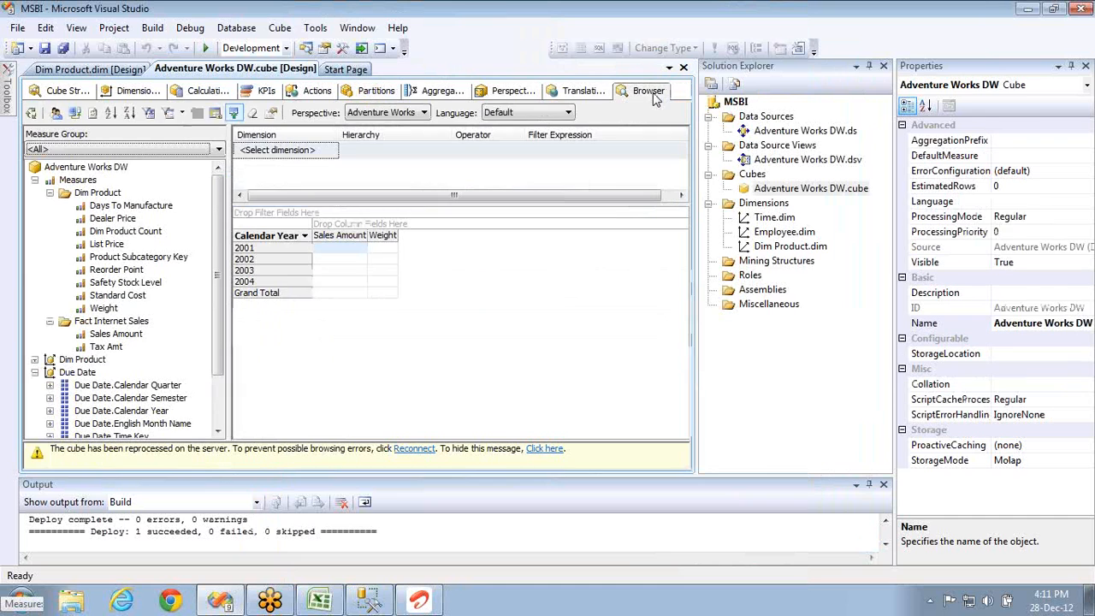
pyautogui.click(75, 114)
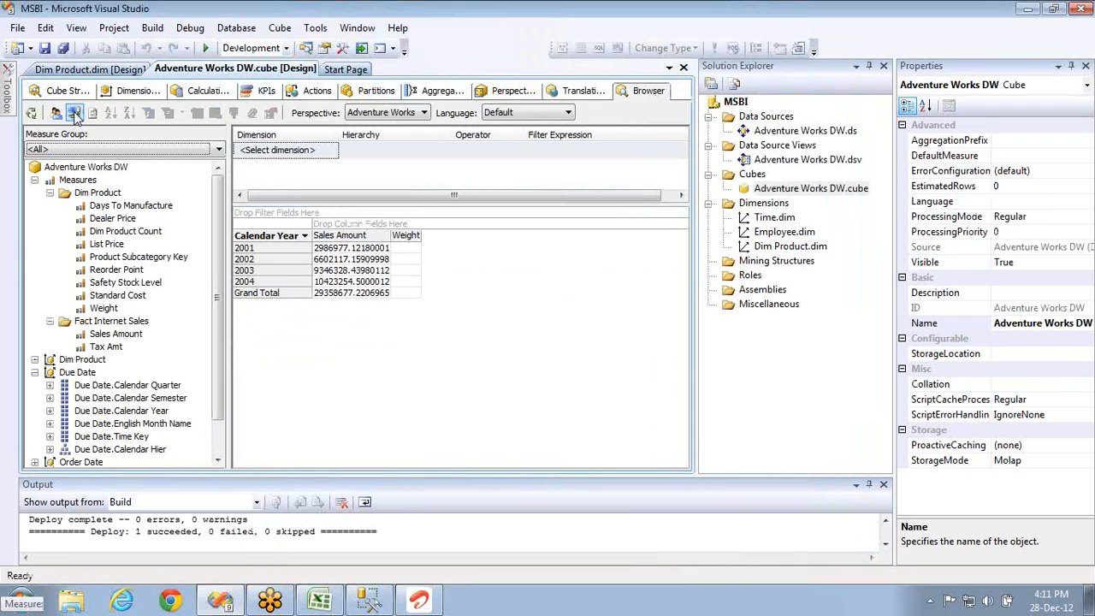
pyautogui.click(340, 245)
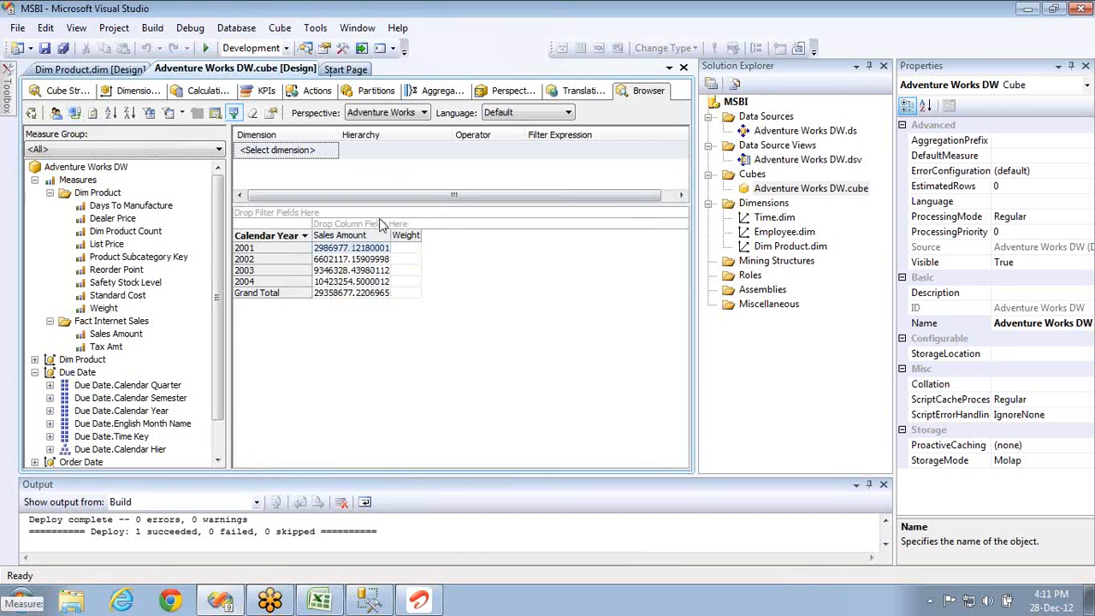
# Process the Dim Product partition with Process Full and reconnect the cube browser to check the Weight measure
pyautogui.click(374, 90)
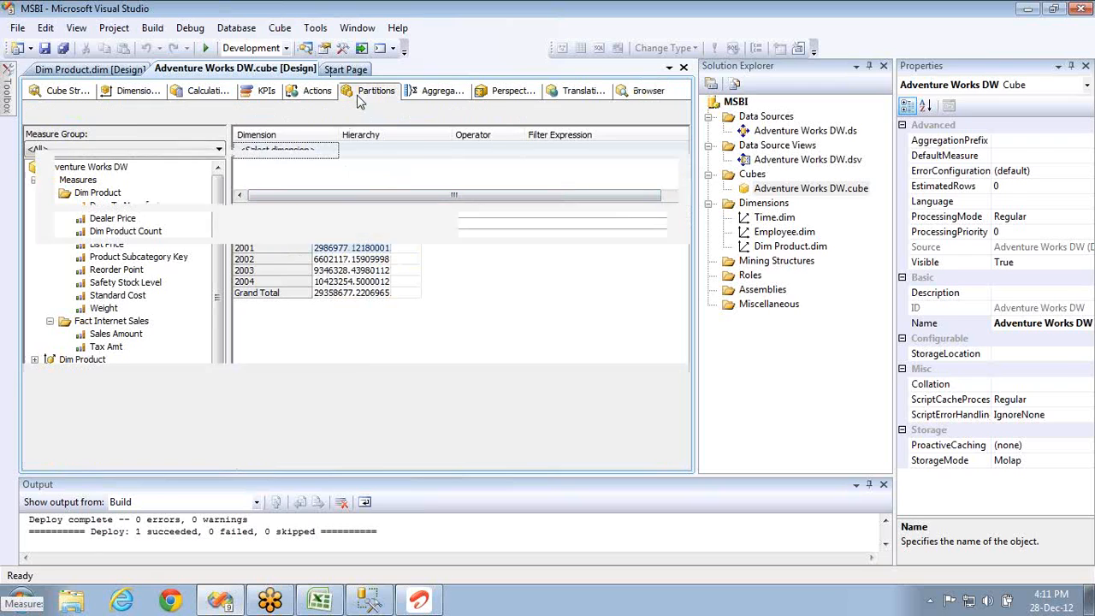
pyautogui.click(70, 300)
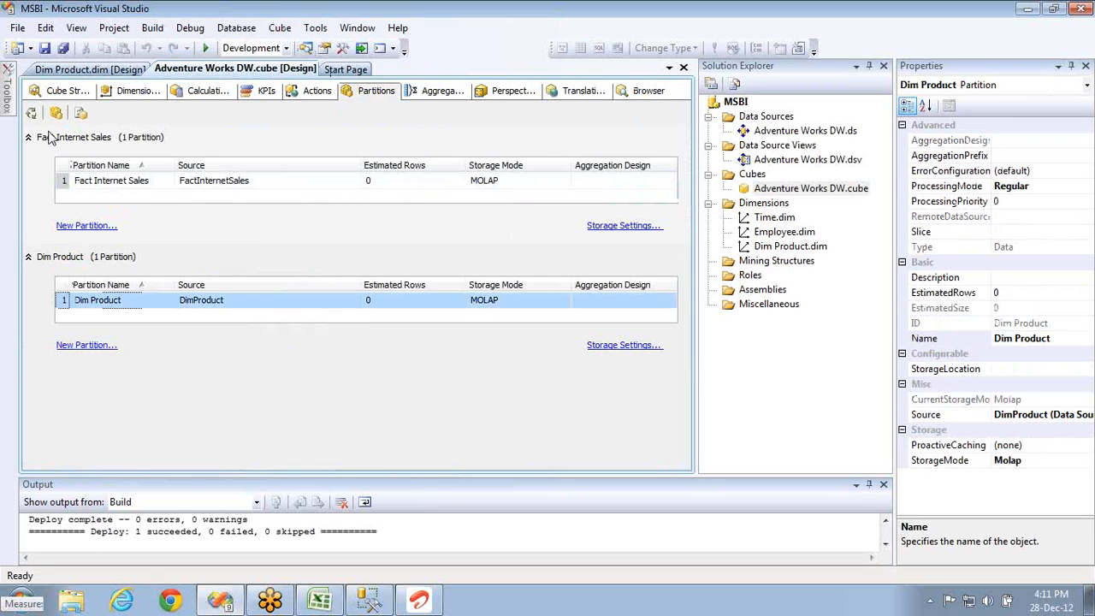
pyautogui.click(29, 116)
pyautogui.press('Return')
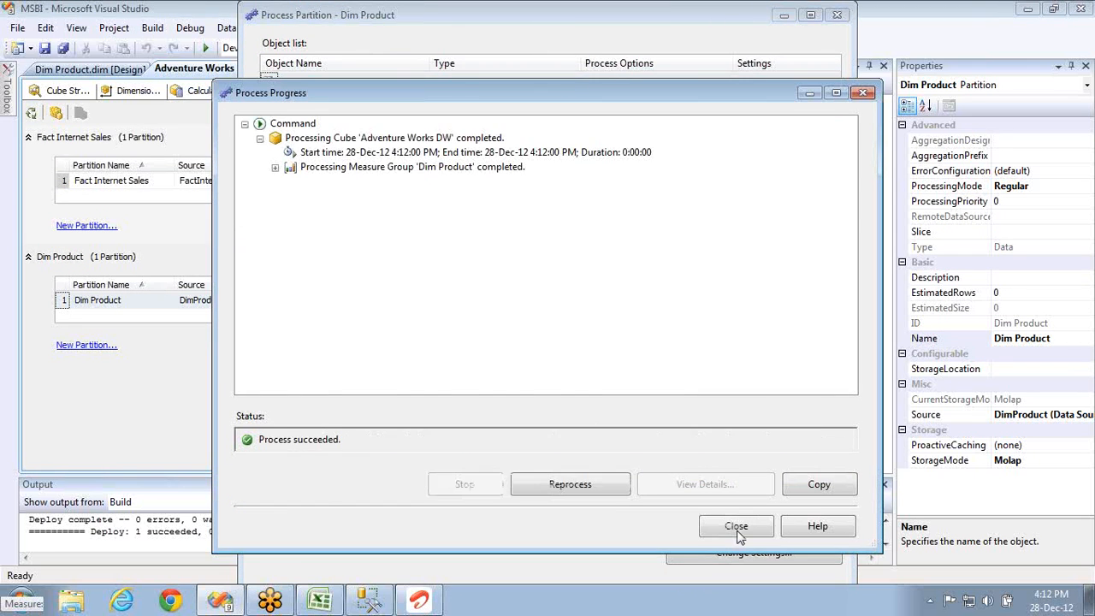
pyautogui.click(736, 525)
pyautogui.click(837, 15)
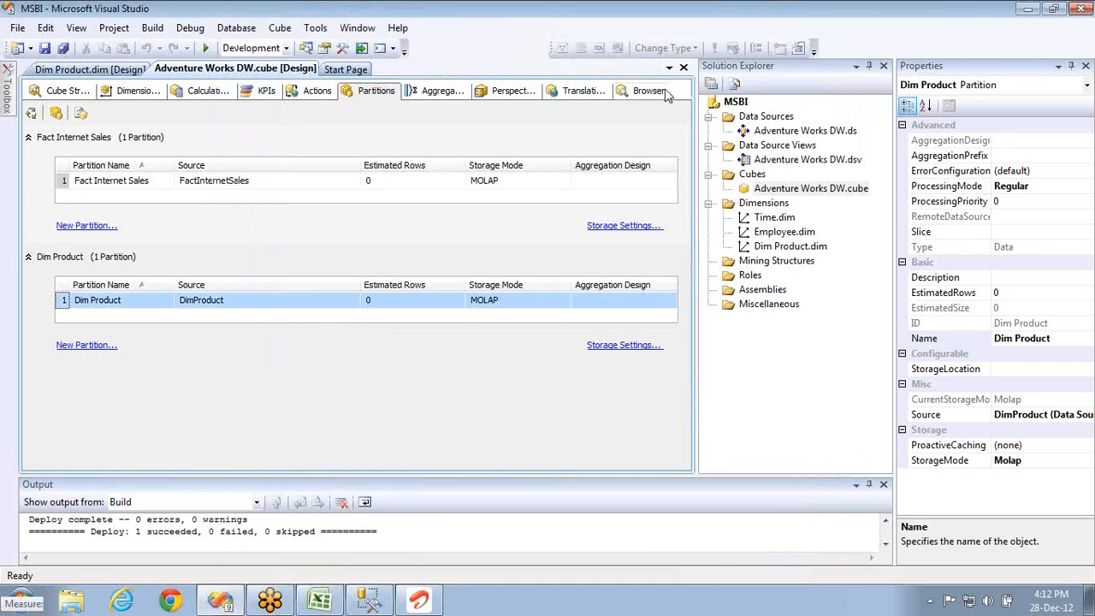
pyautogui.click(659, 94)
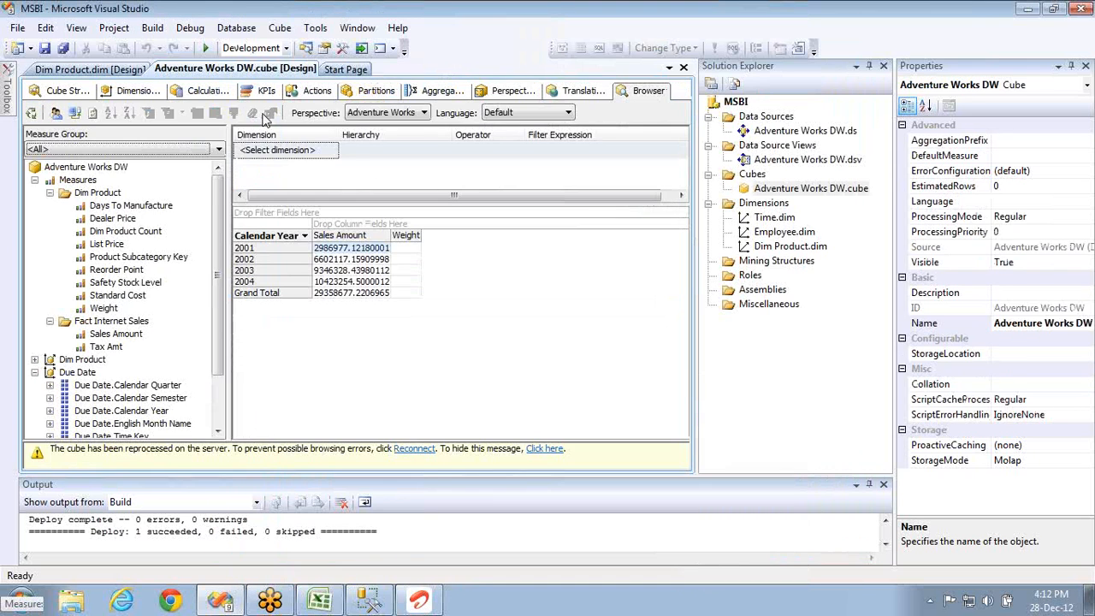
pyautogui.click(75, 112)
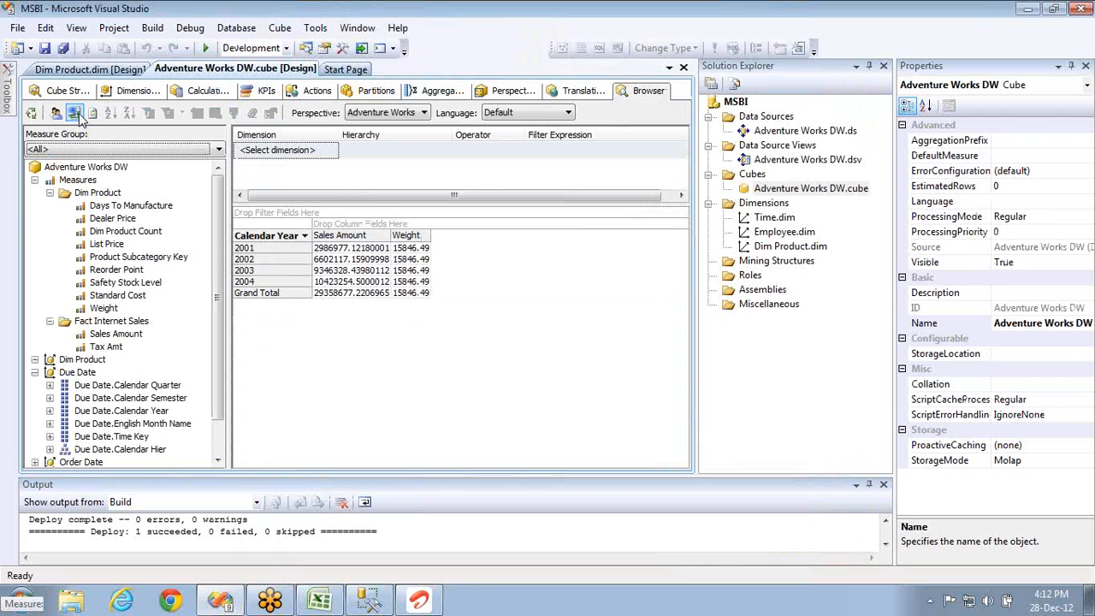
# Examine the cube's Fact Internet Sales and Dim Product partitions and the processing options offered for the Dim Product partition
pyautogui.click(363, 96)
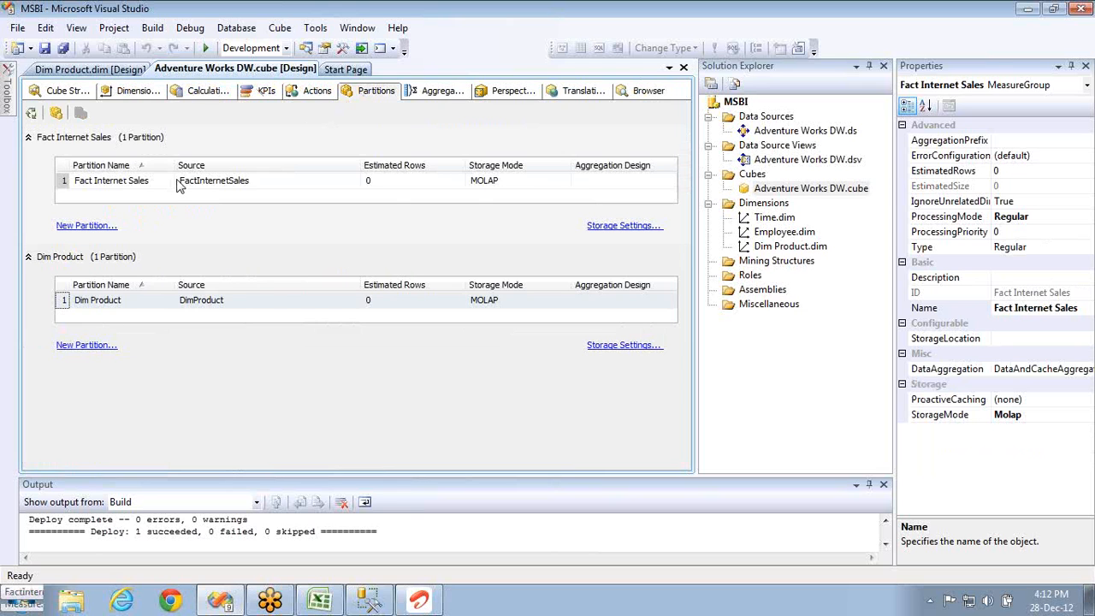
pyautogui.doubleClick(139, 300)
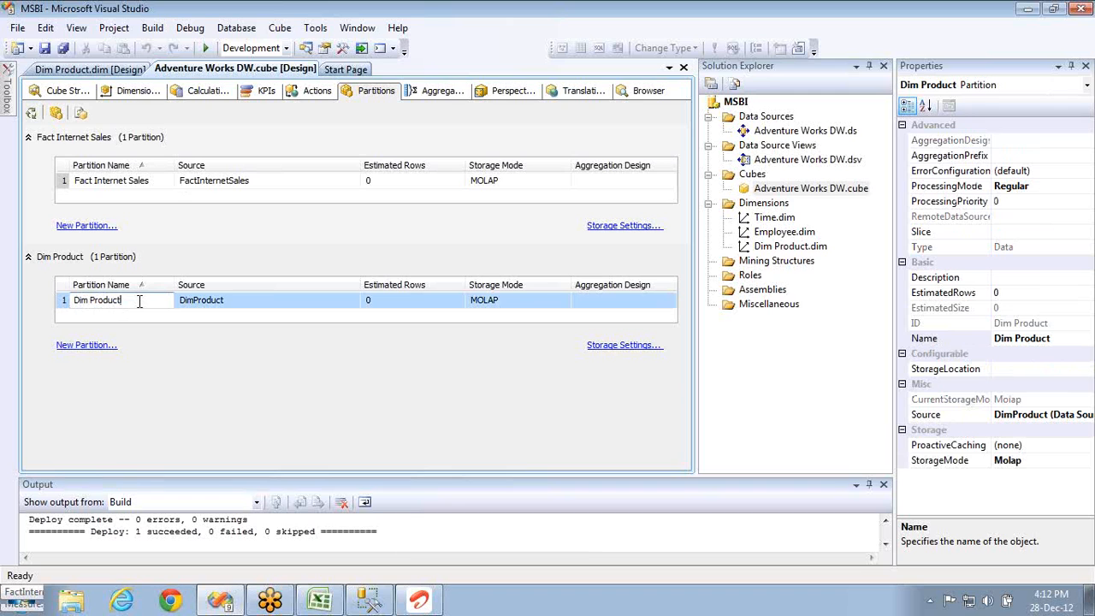
pyautogui.click(224, 179)
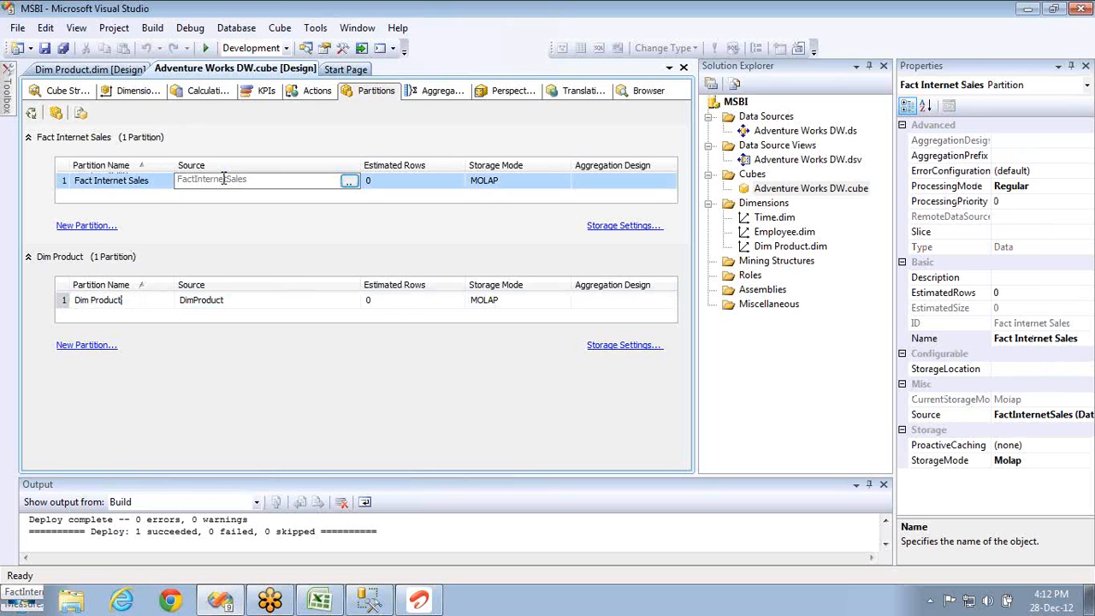
pyautogui.click(90, 170)
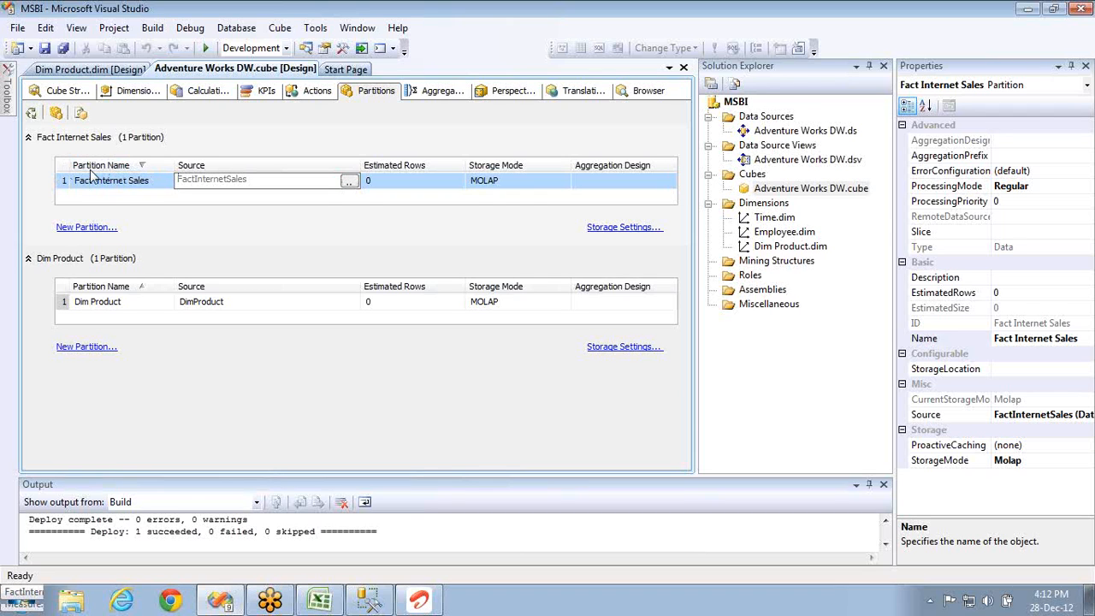
pyautogui.click(64, 302)
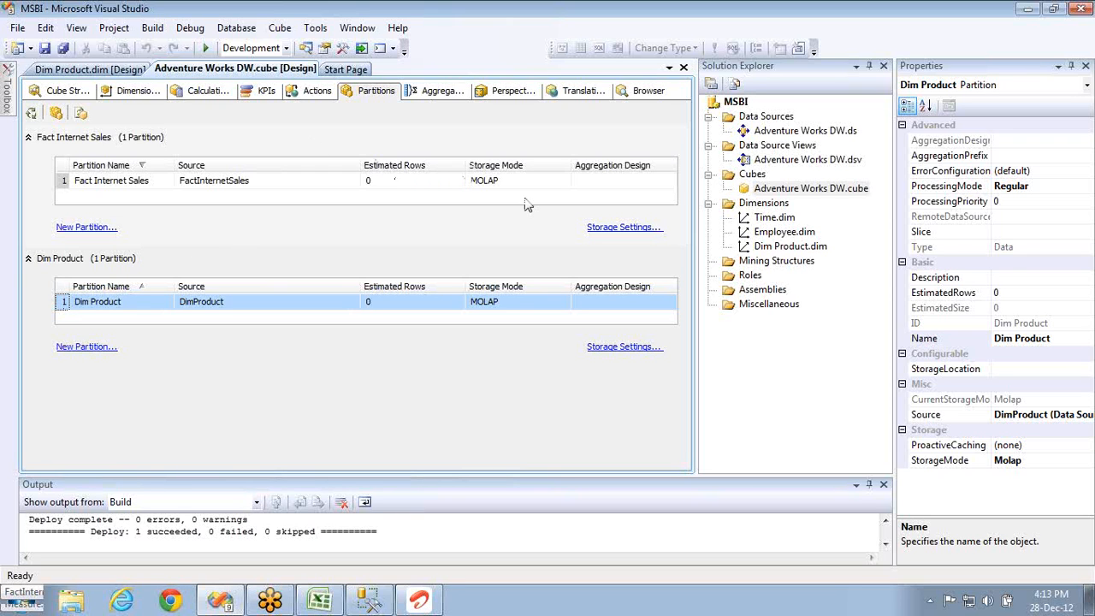
pyautogui.rightClick(736, 102)
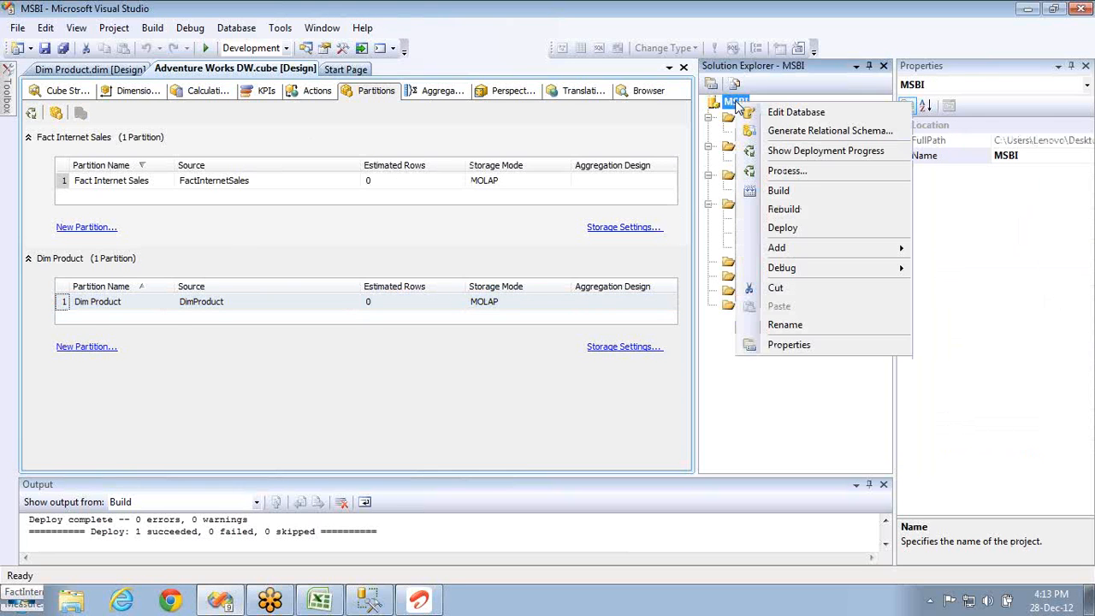
pyautogui.click(31, 115)
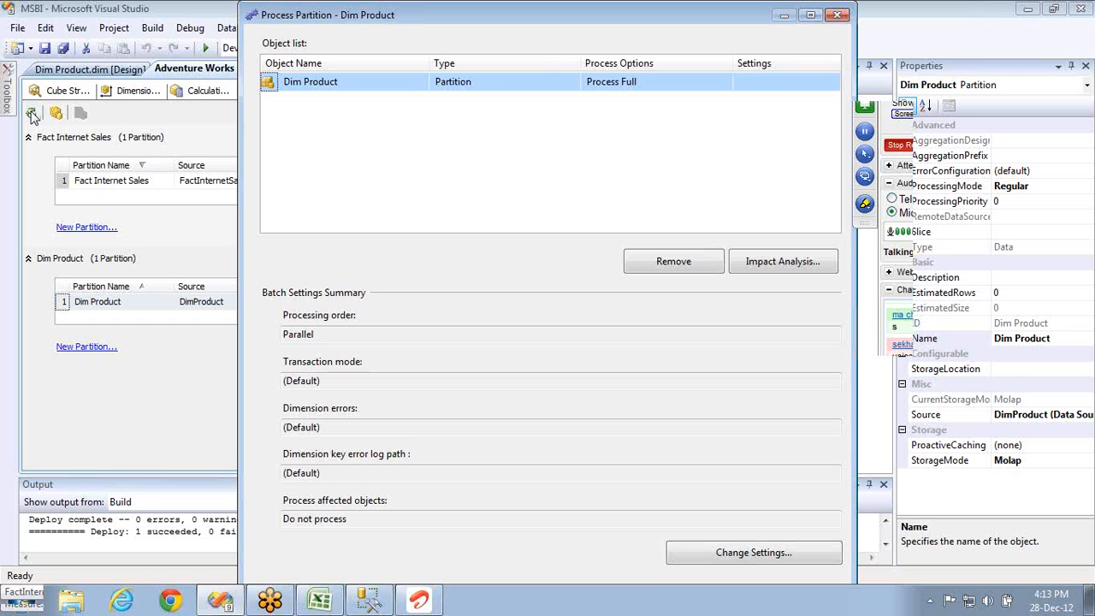
pyautogui.click(729, 85)
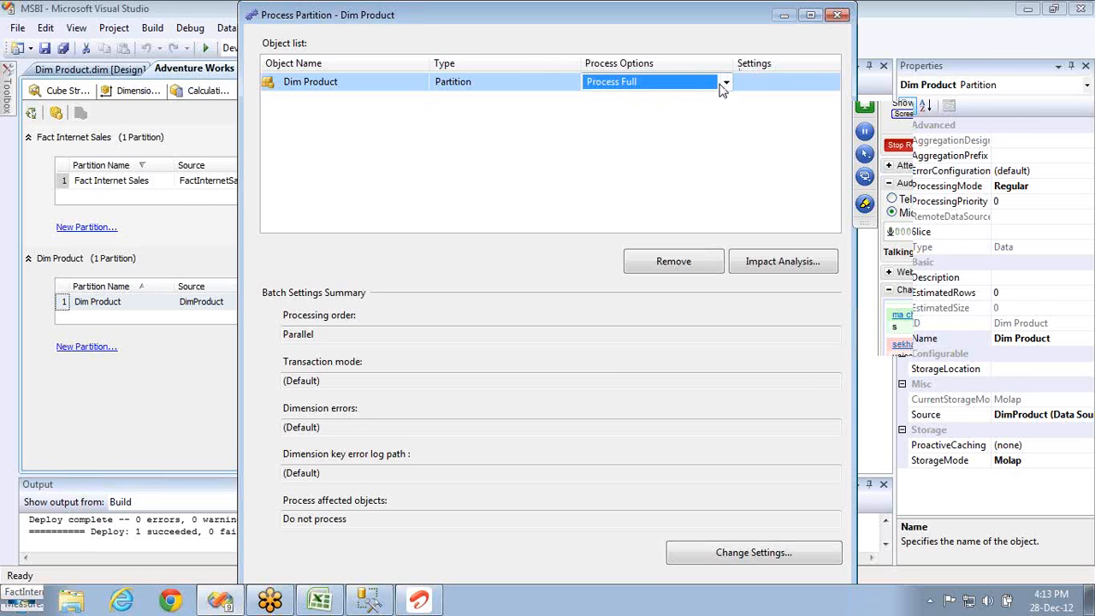
pyautogui.click(724, 85)
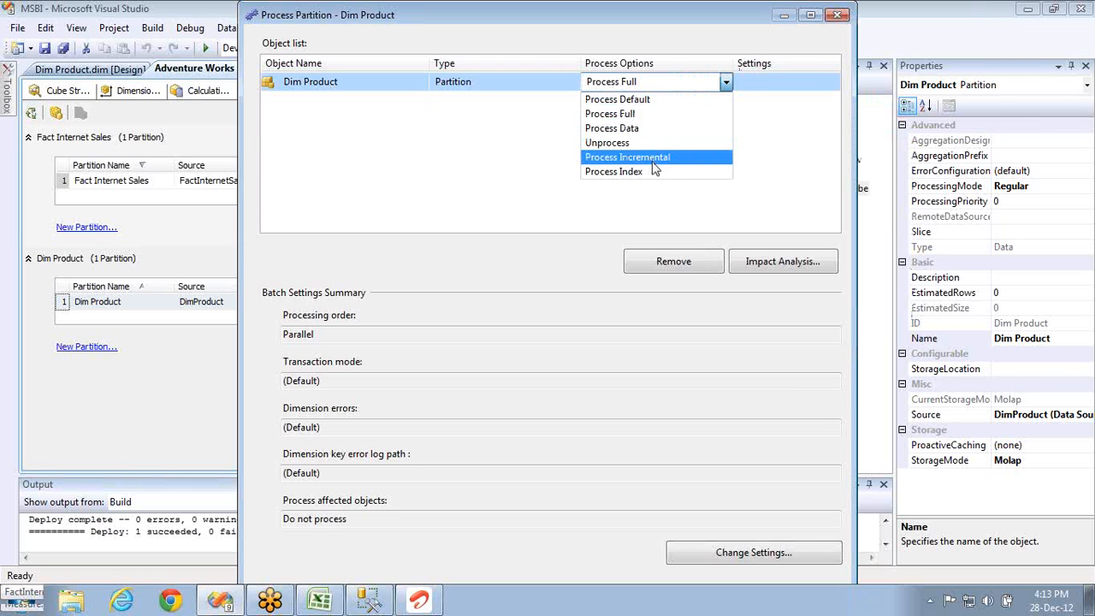
pyautogui.click(757, 148)
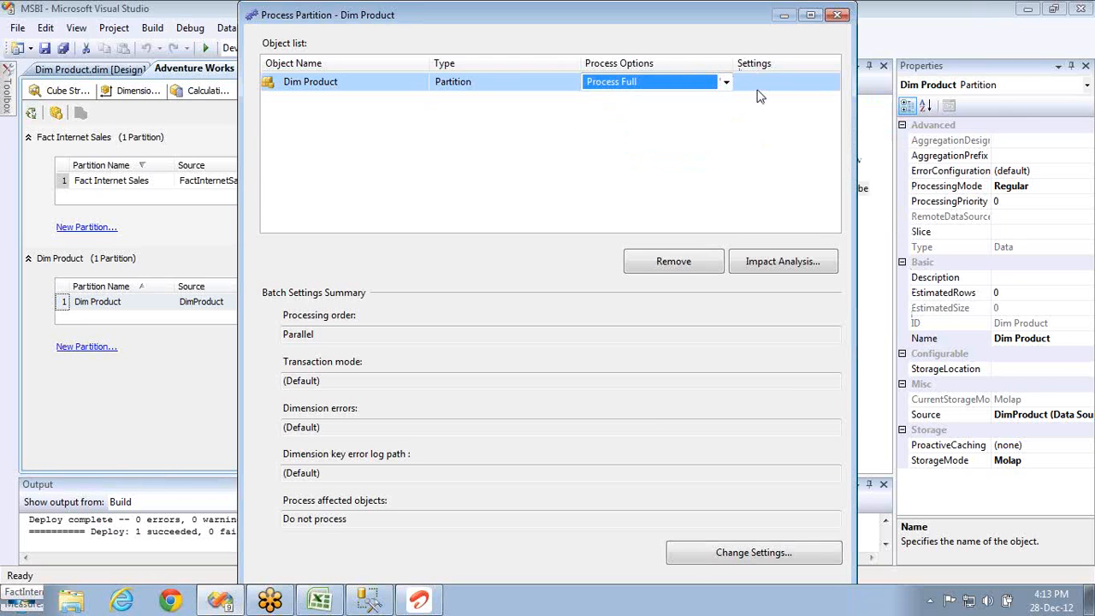
pyautogui.click(838, 16)
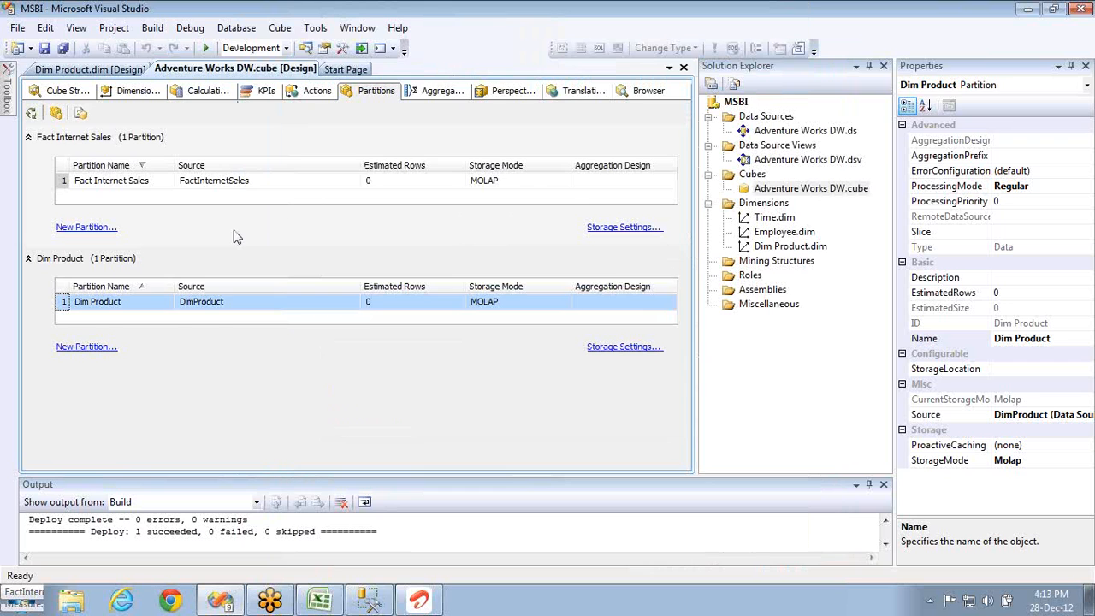
# Examine the processing options offered for the Fact Internet Sales partition, and close the dialog without processing
pyautogui.click(142, 180)
pyautogui.click(32, 115)
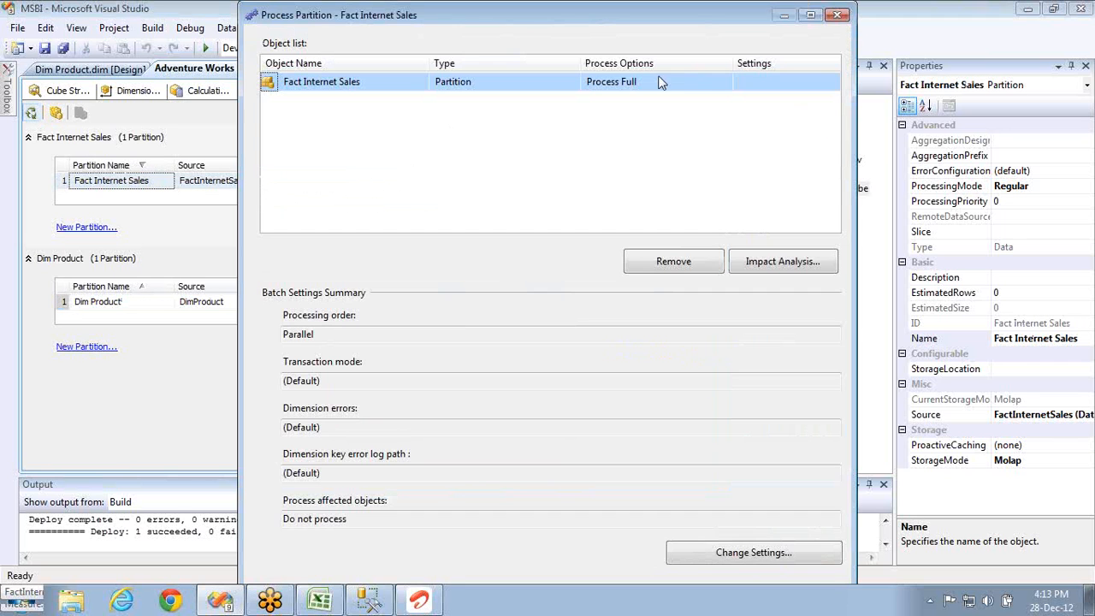
pyautogui.click(703, 89)
pyautogui.click(724, 83)
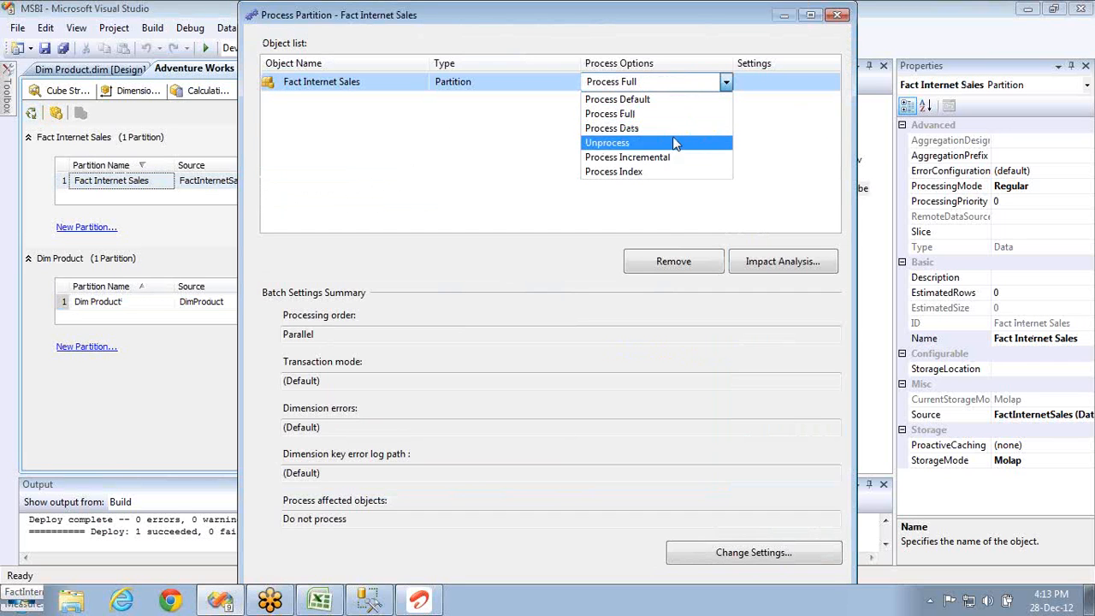
pyautogui.click(834, 23)
pyautogui.click(837, 16)
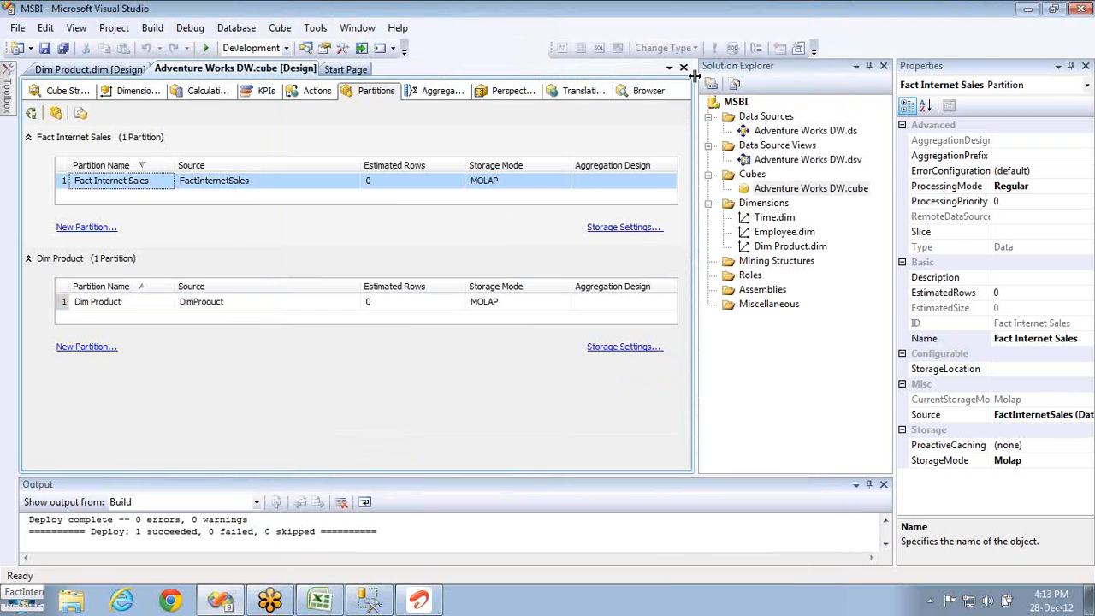
# Process the MSBI database with the Unprocess option and check the cube browser
pyautogui.click(728, 101)
pyautogui.rightClick(728, 102)
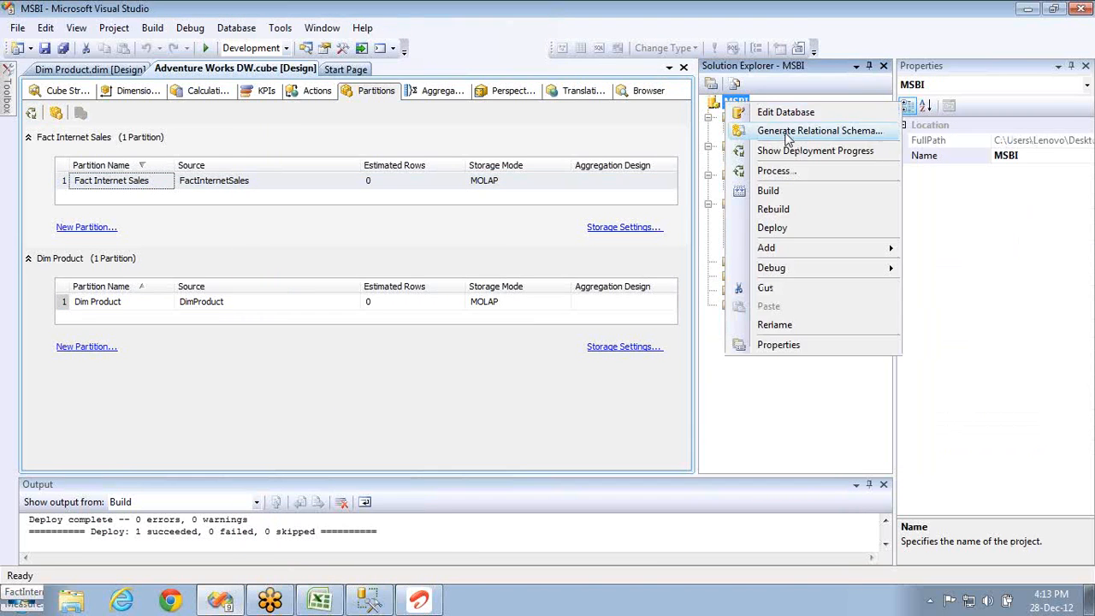
pyautogui.click(777, 170)
pyautogui.click(691, 82)
pyautogui.click(725, 81)
pyautogui.click(647, 128)
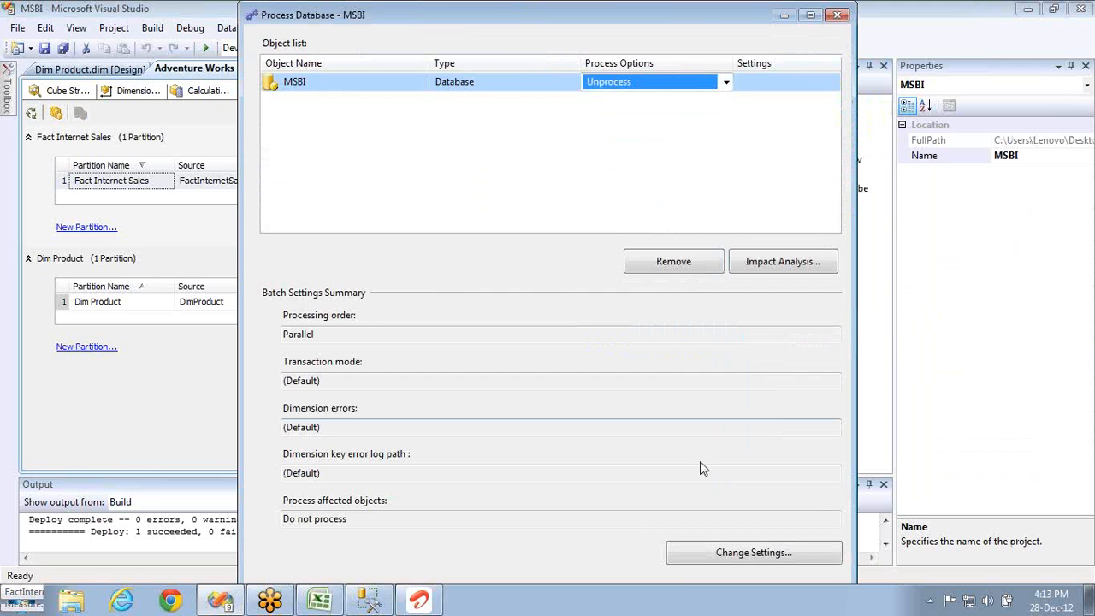
pyautogui.press('Return')
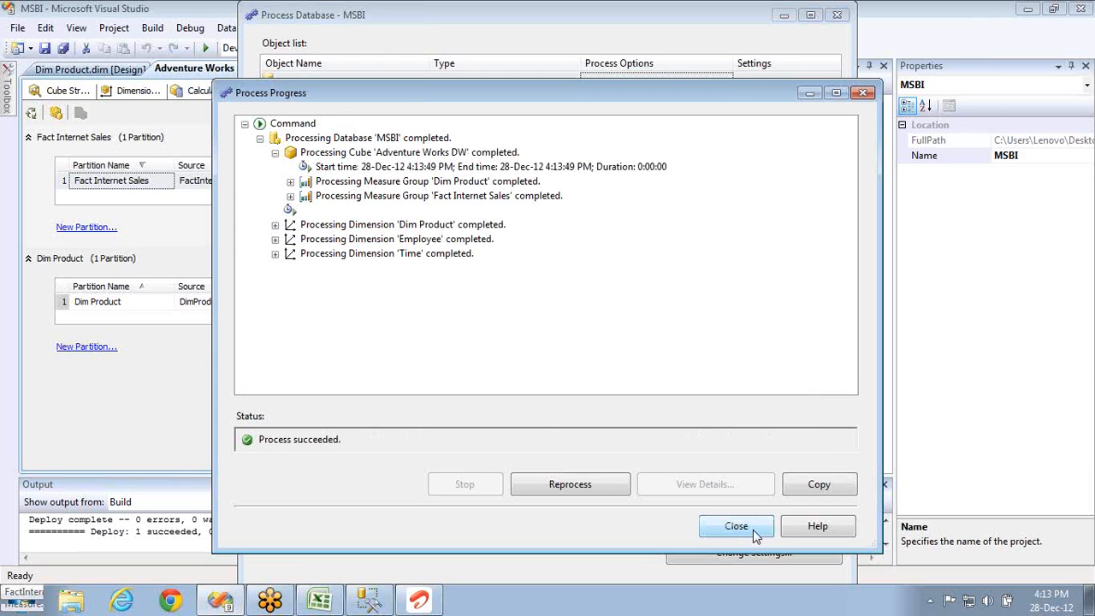
pyautogui.click(735, 526)
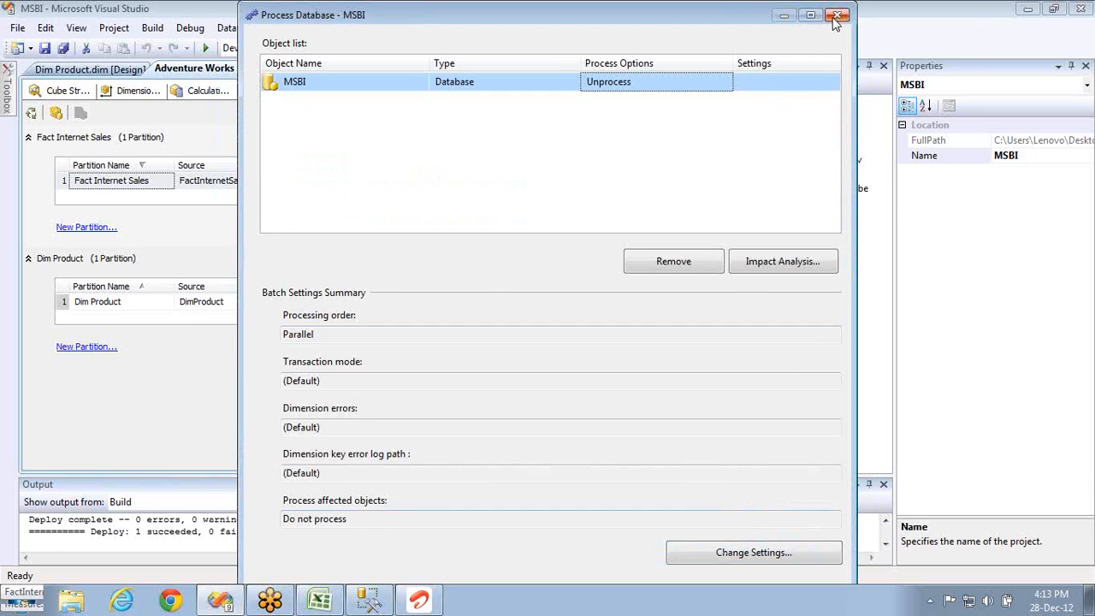
pyautogui.click(836, 16)
pyautogui.click(649, 89)
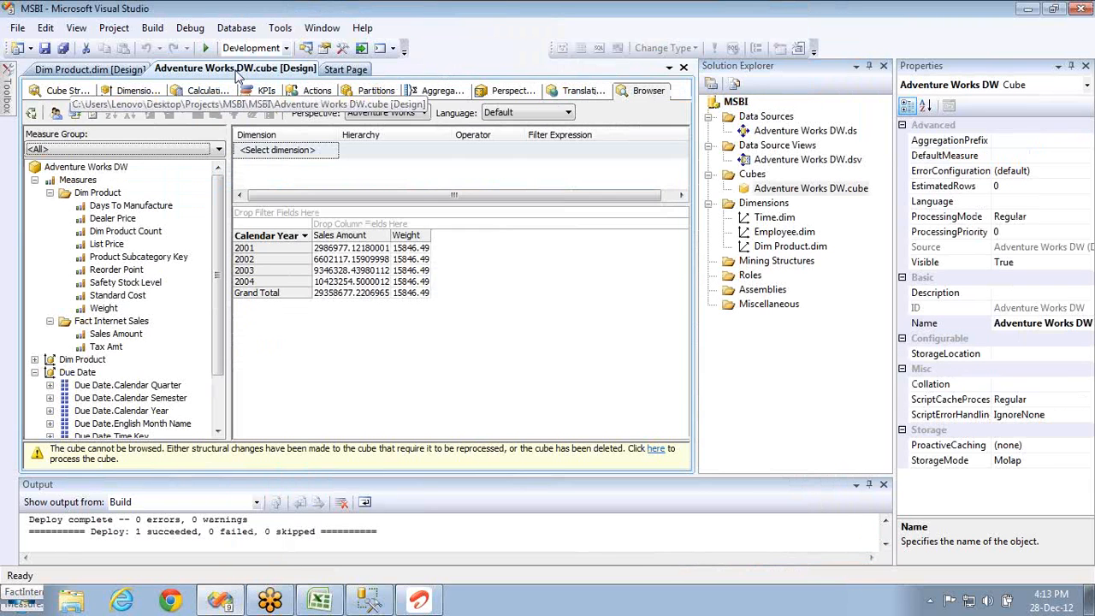
# Process the Adventure Works DW cube with Process Structure and expand both measure groups in the processing progress
pyautogui.click(33, 113)
pyautogui.click(678, 82)
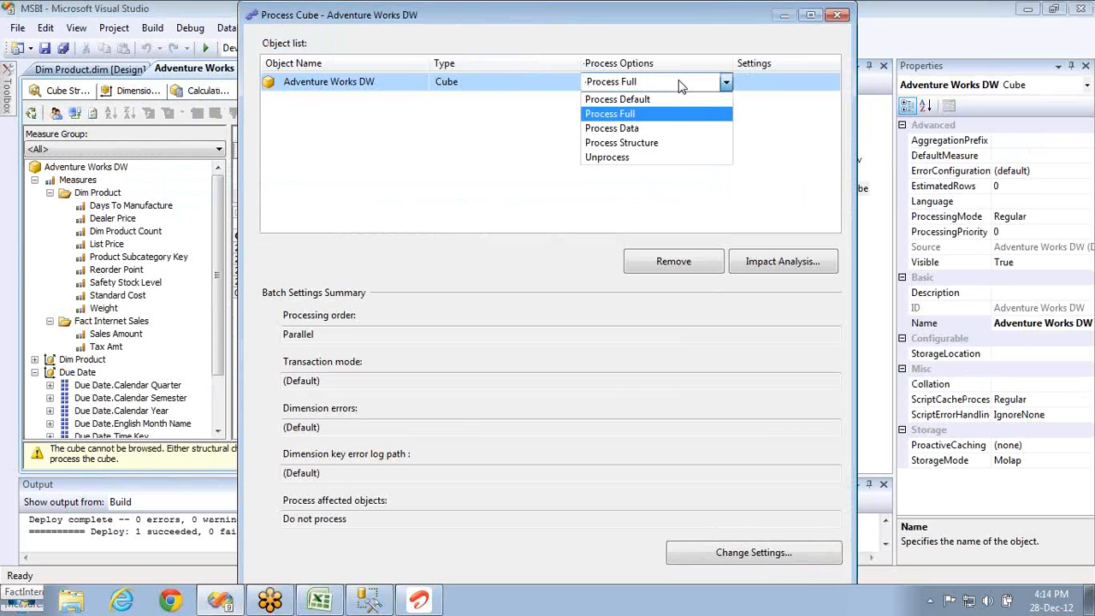
pyautogui.click(648, 145)
pyautogui.press('Return')
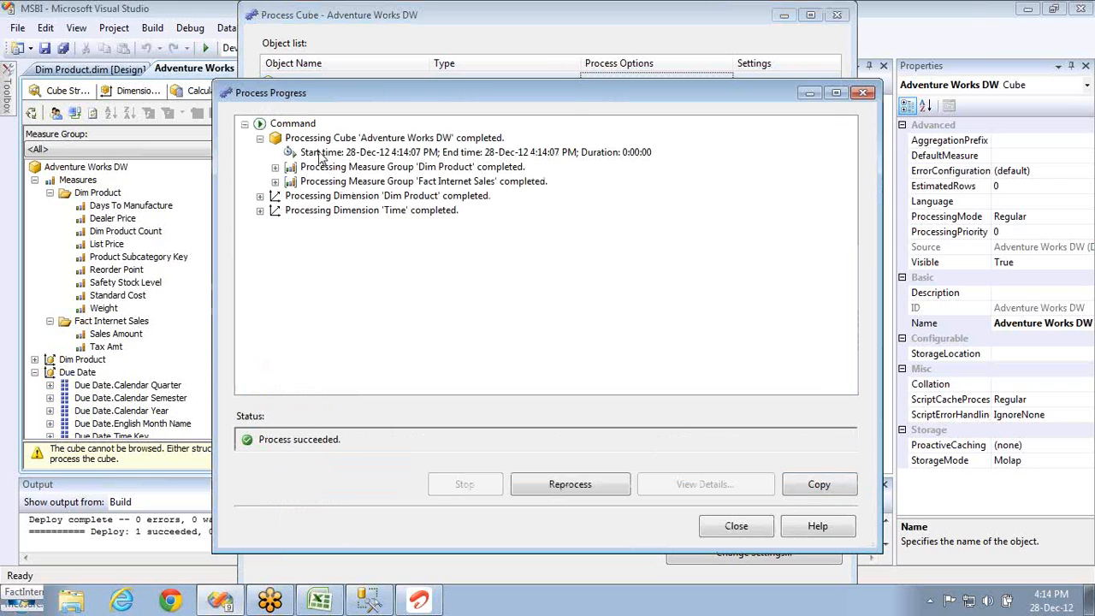
pyautogui.click(276, 169)
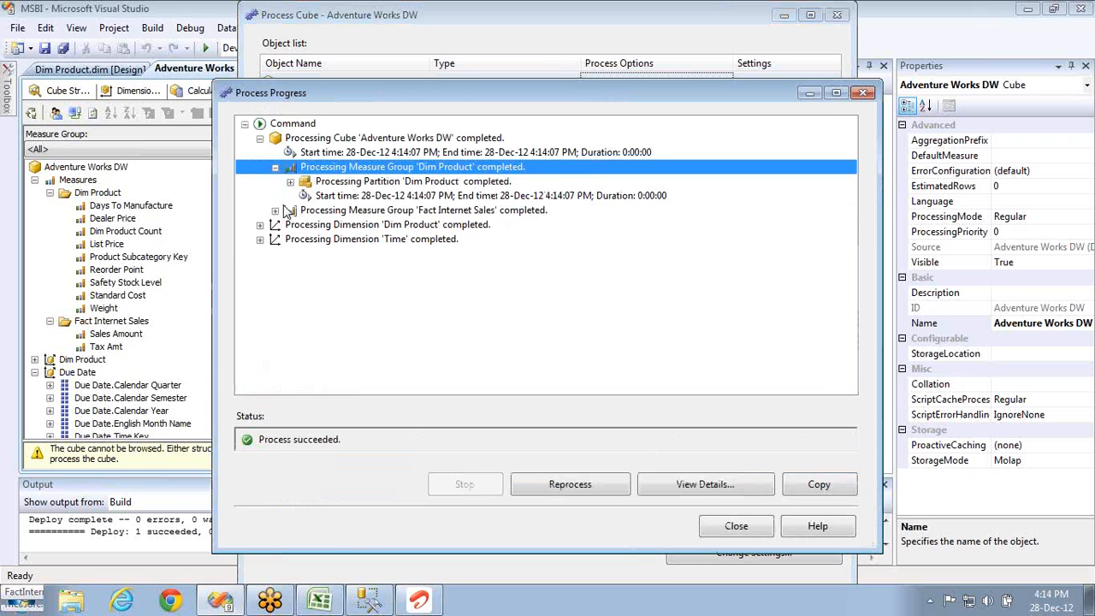
pyautogui.click(275, 211)
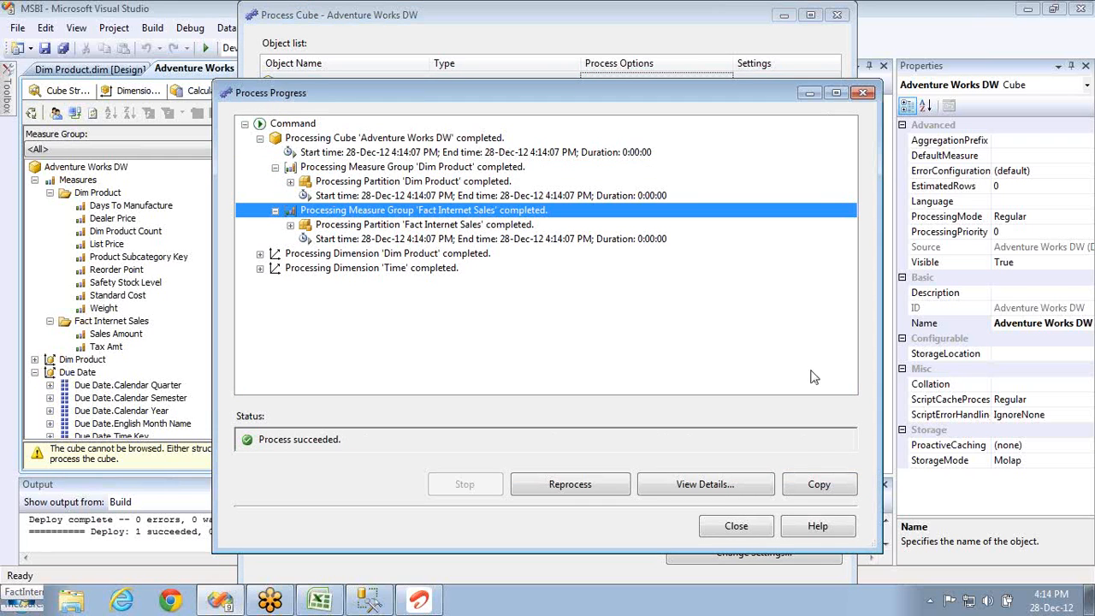
pyautogui.click(734, 525)
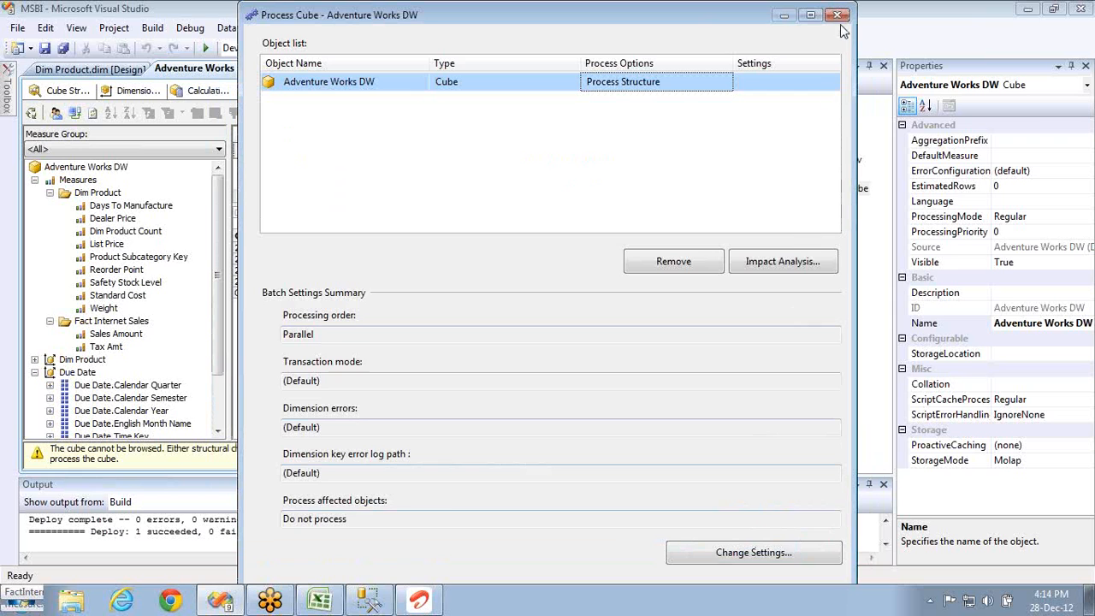
pyautogui.click(838, 16)
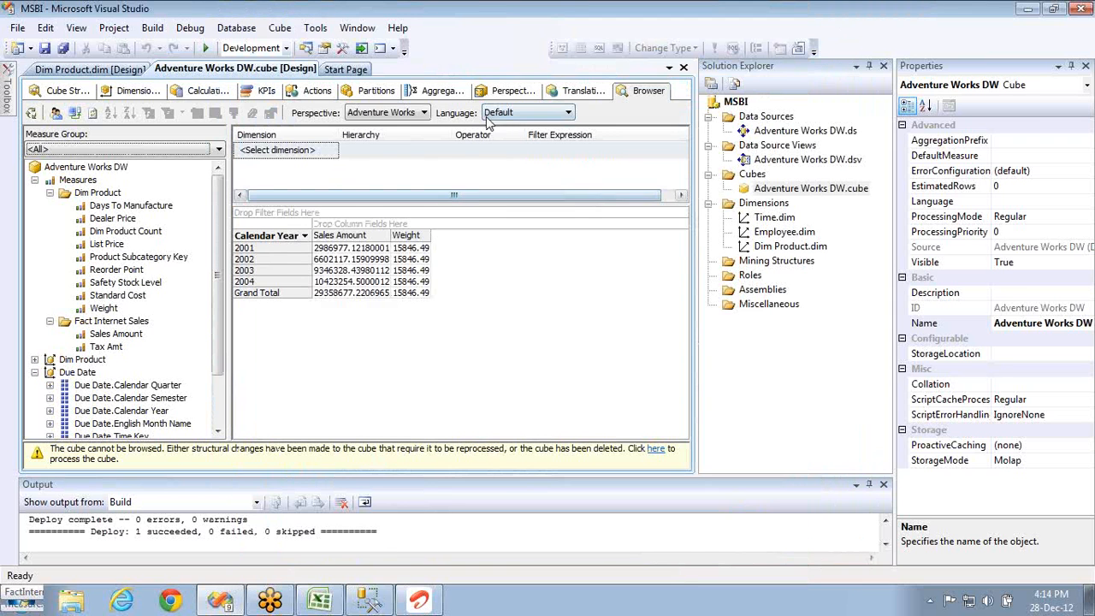
# Process the Adventure Works DW cube with Process Full and reconnect the cube browser
pyautogui.click(370, 91)
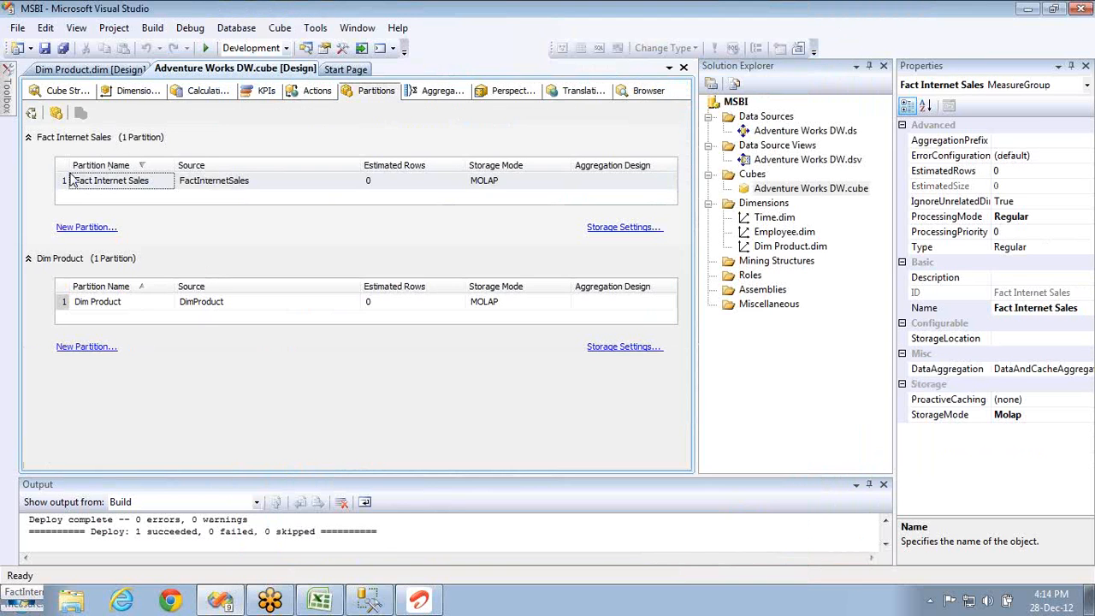
pyautogui.click(32, 115)
pyautogui.press('Return')
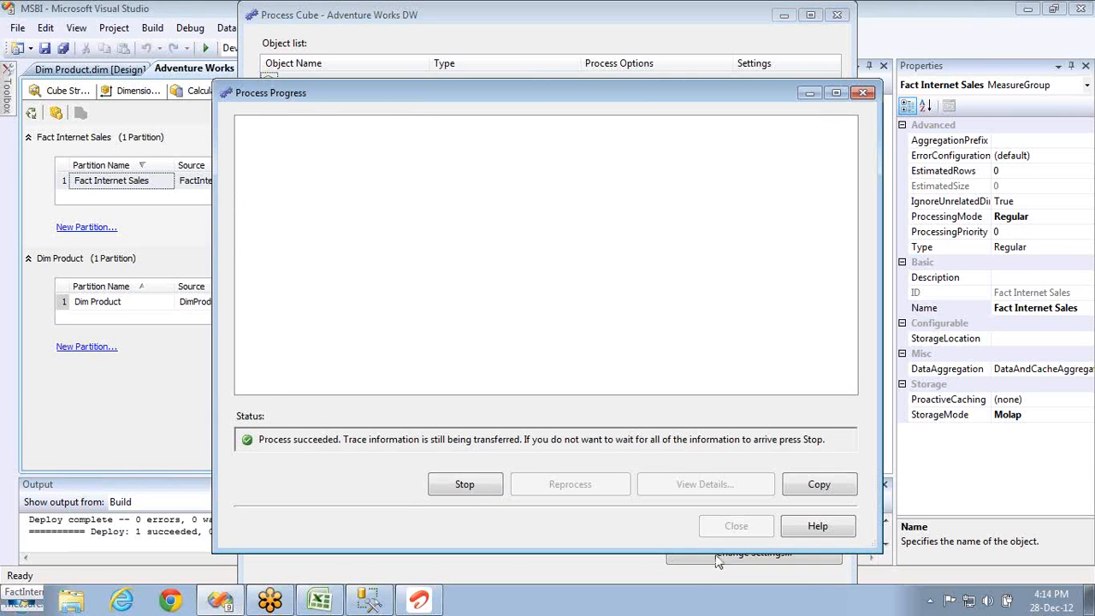
pyautogui.click(736, 525)
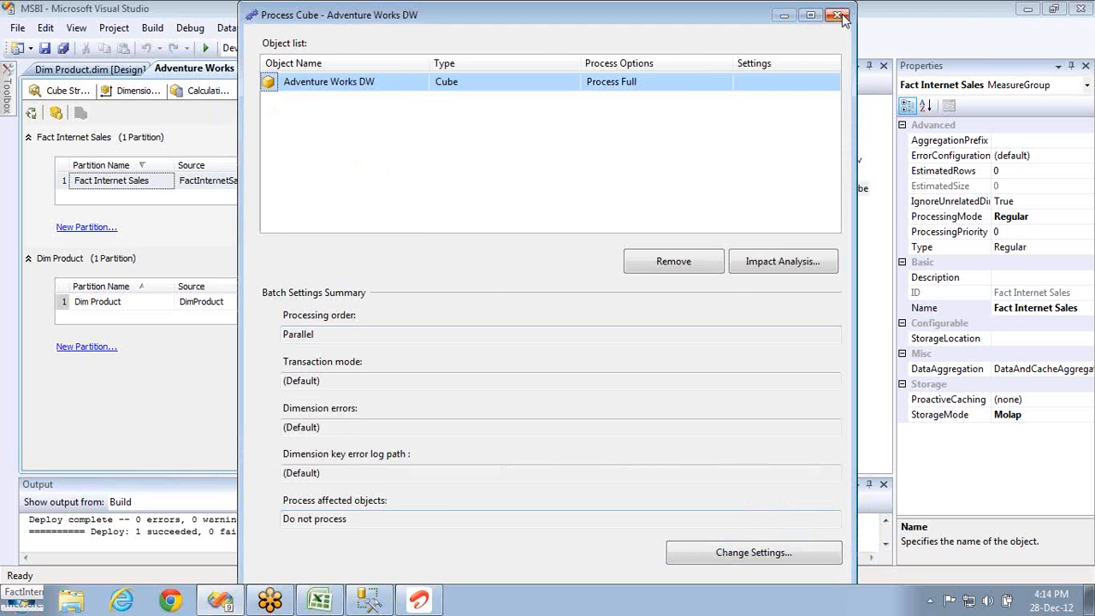
pyautogui.click(837, 16)
pyautogui.click(645, 99)
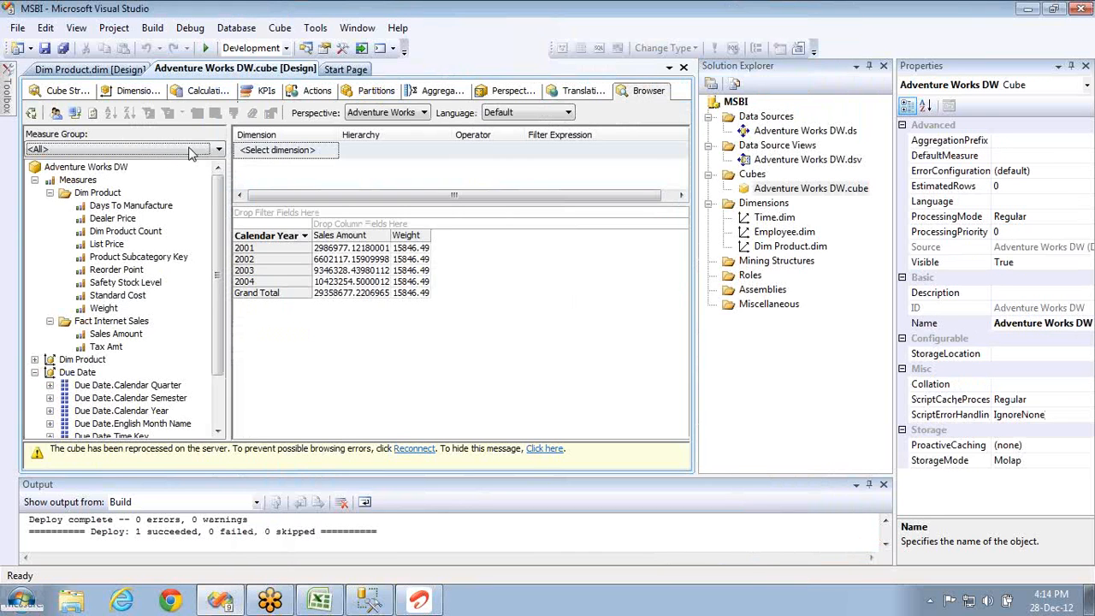
pyautogui.click(77, 113)
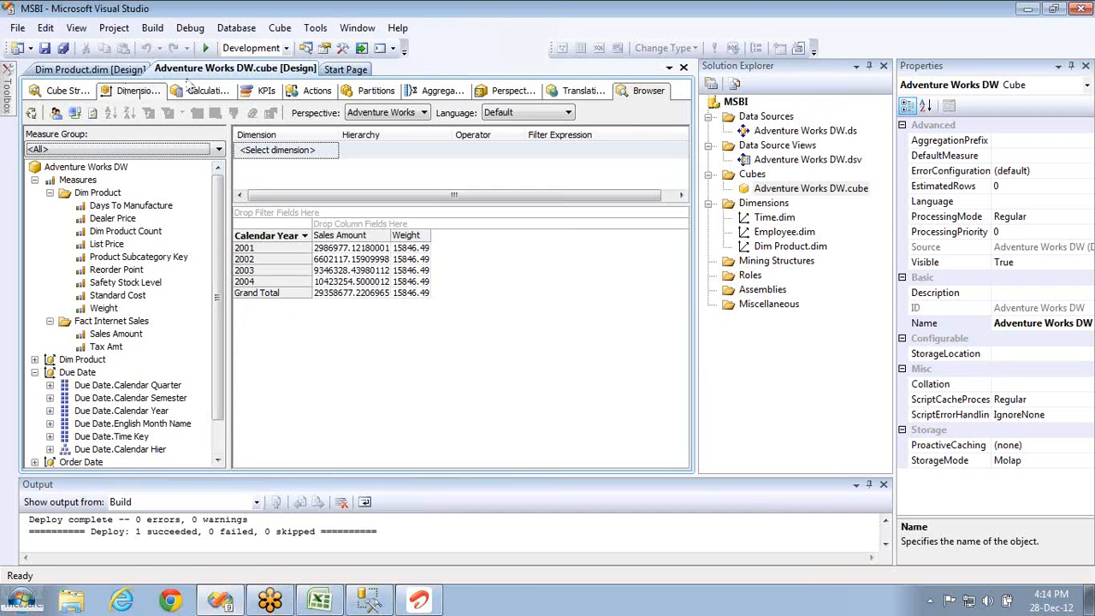
# Open the cube's calculations, and run select * from FactInternetSales in SQL Server Management Studio before returning to Visual Studio
pyautogui.click(204, 90)
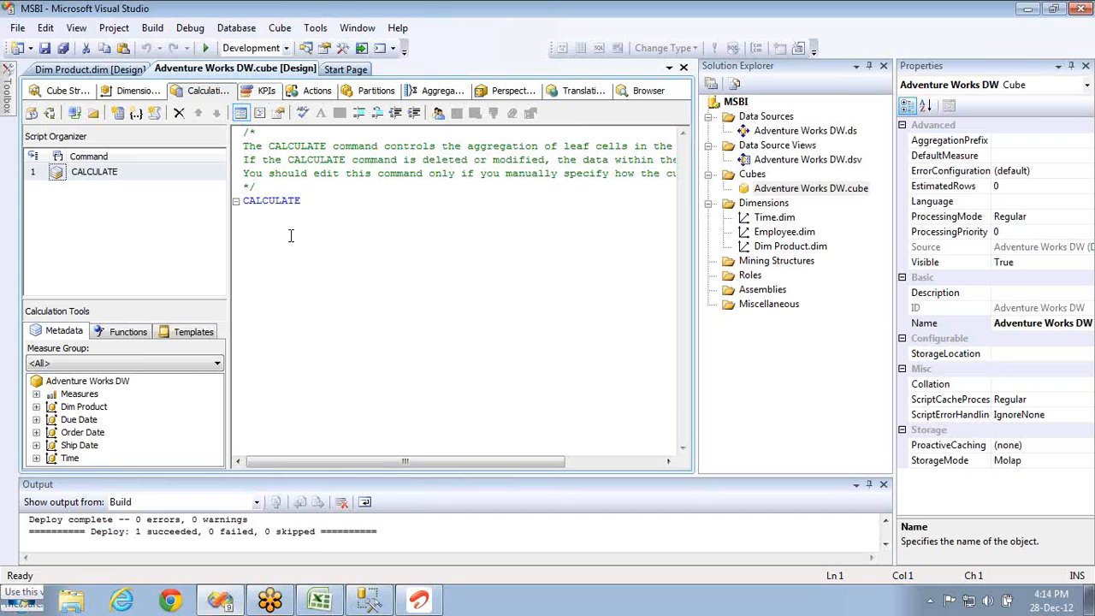
pyautogui.click(369, 601)
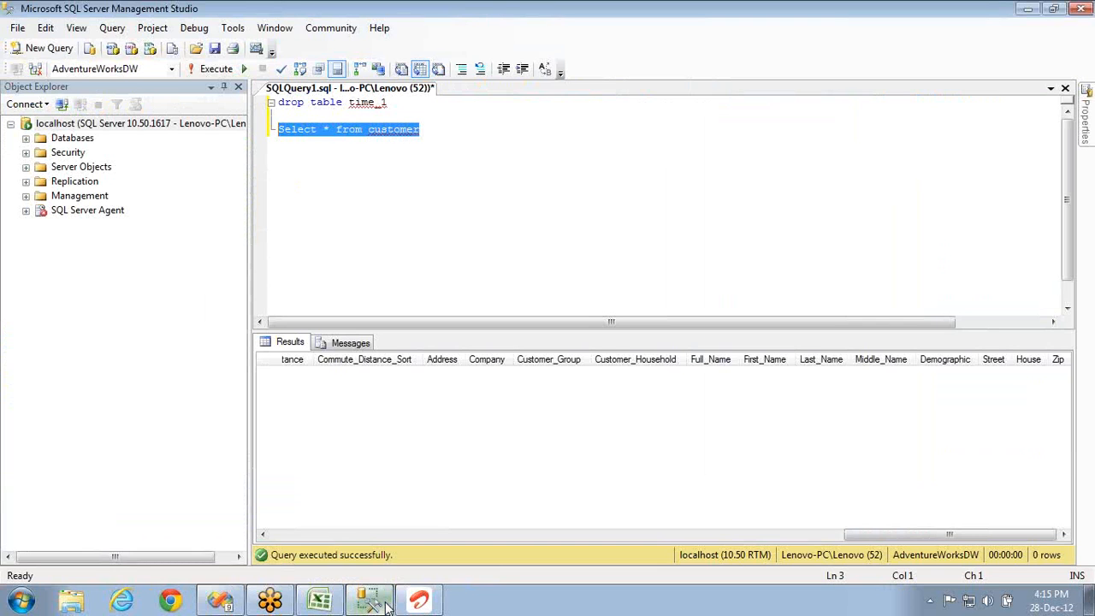
pyautogui.click(444, 144)
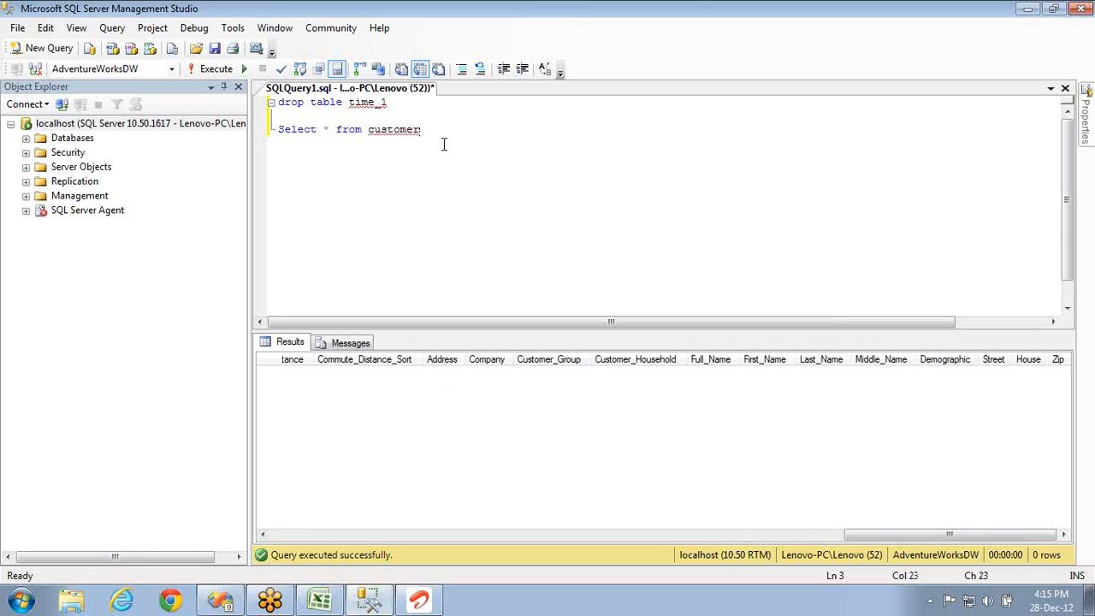
pyautogui.press('Return')
pyautogui.press('Return')
pyautogui.write('select *')
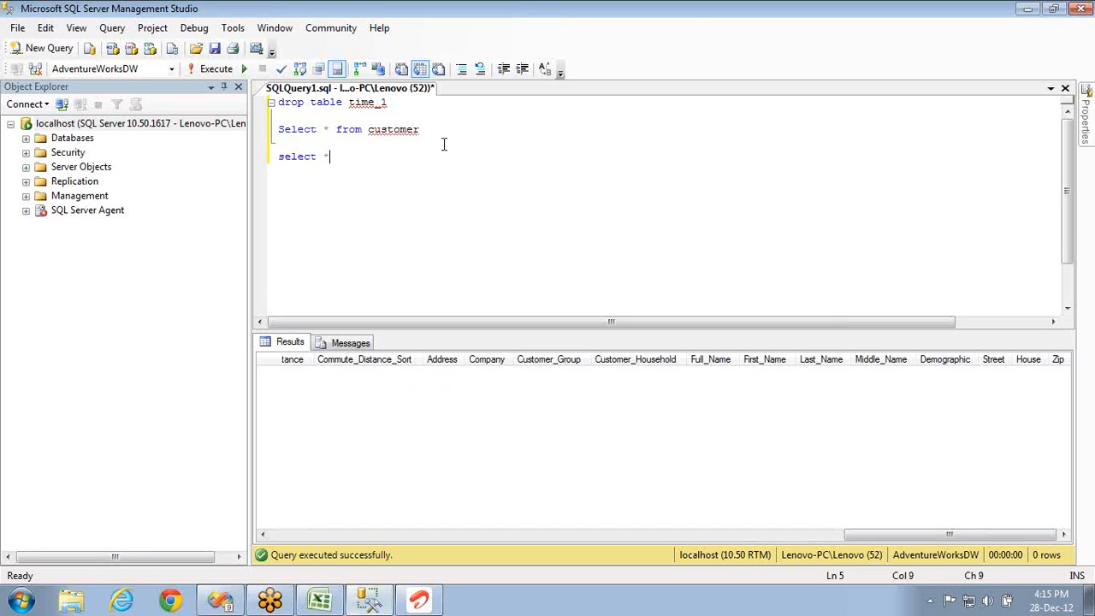
pyautogui.write('  from fac')
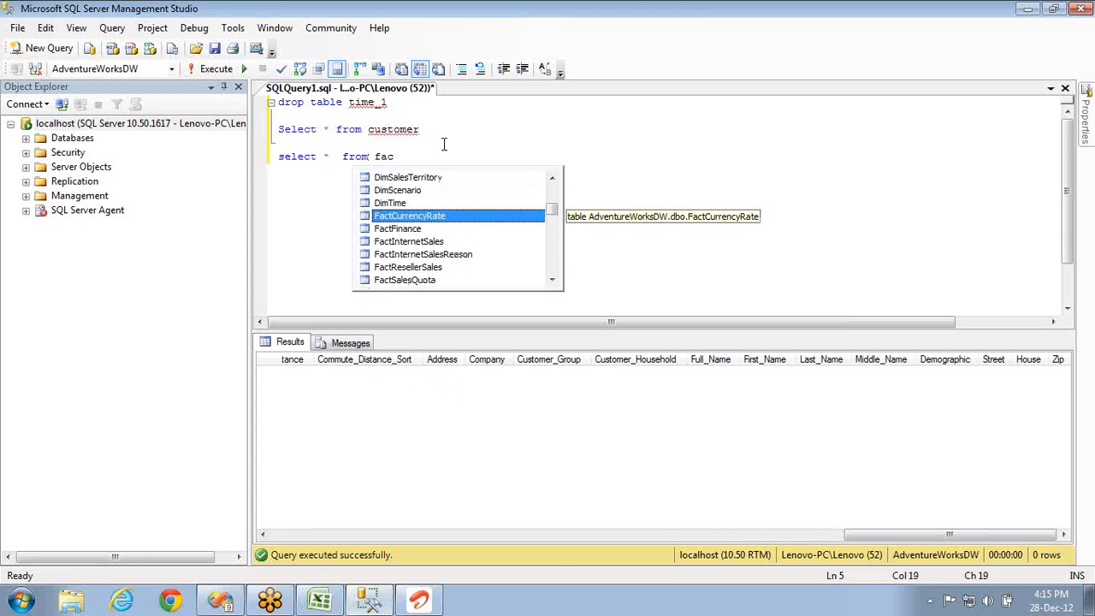
pyautogui.press('Down')
pyautogui.press('Down')
pyautogui.hotkey('shift', 'Home')
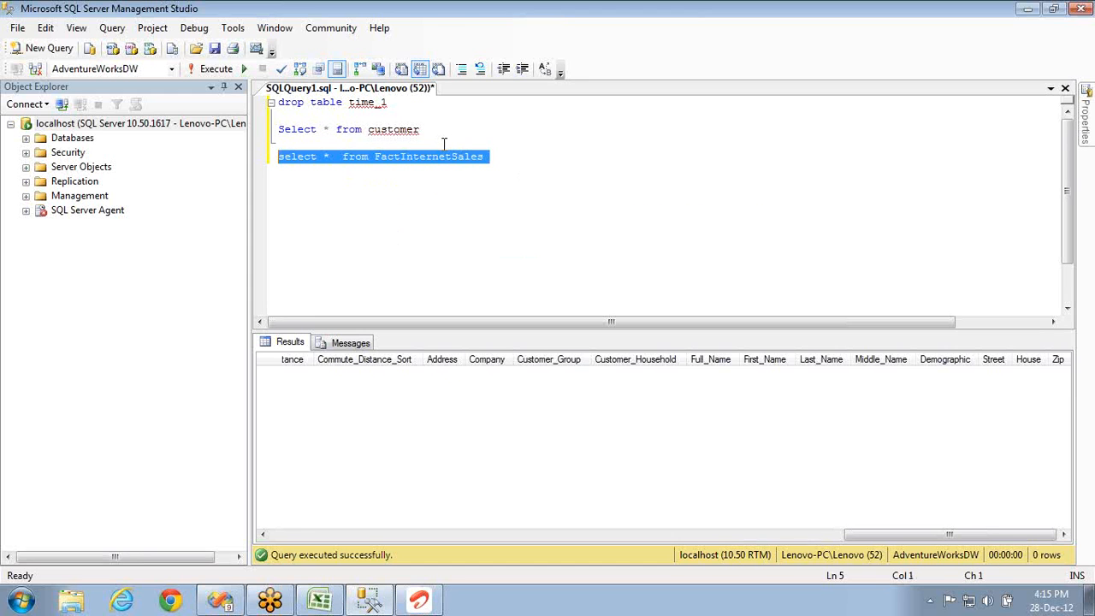
pyautogui.press('F5')
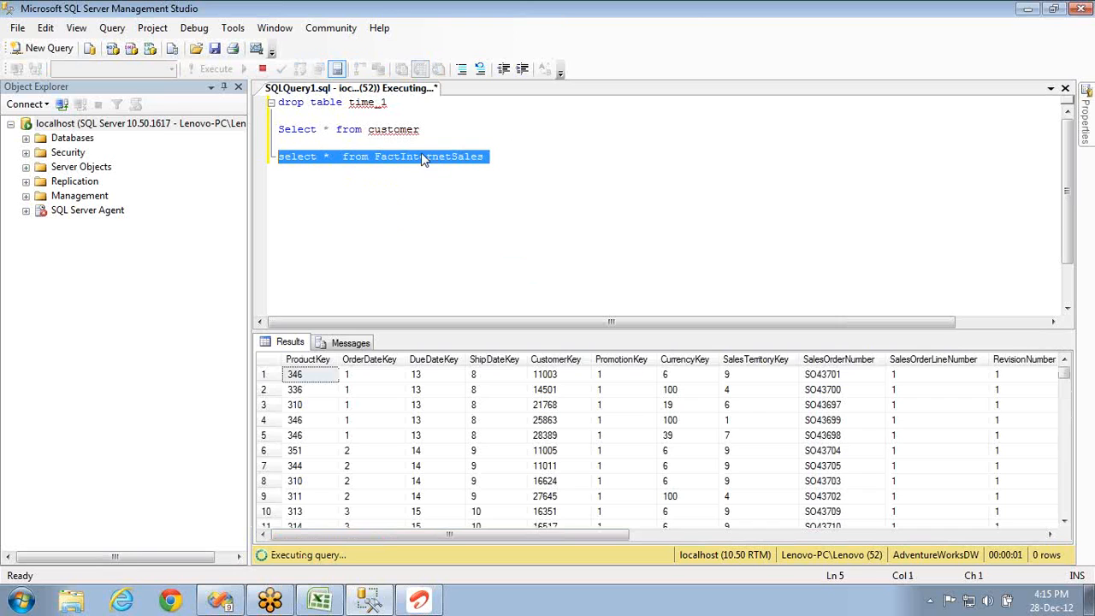
pyautogui.doubleClick(421, 157)
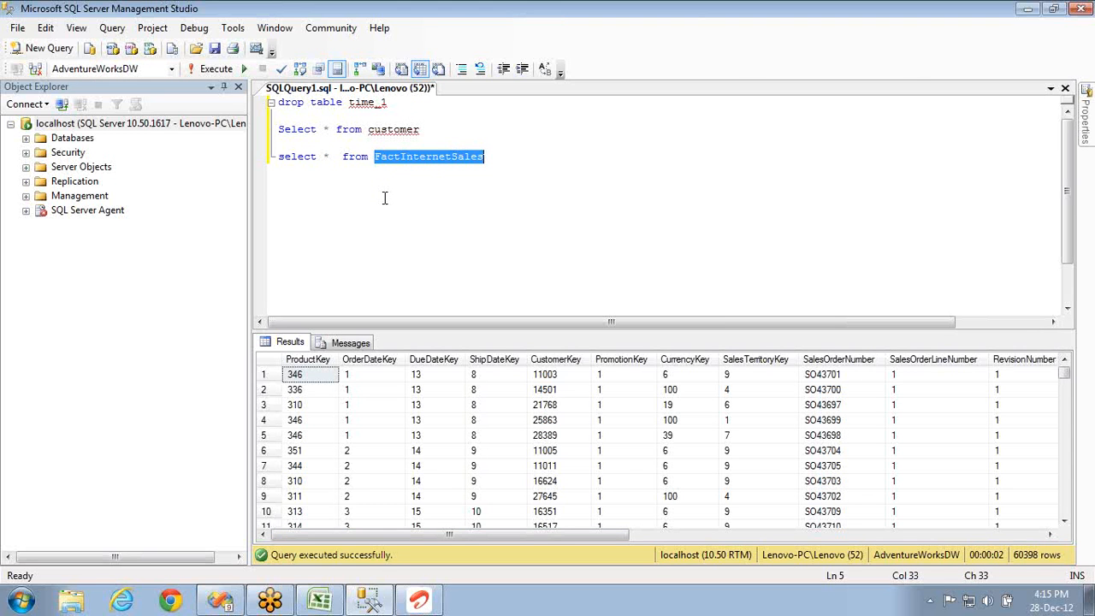
pyautogui.hotkey('alt', 'Tab')
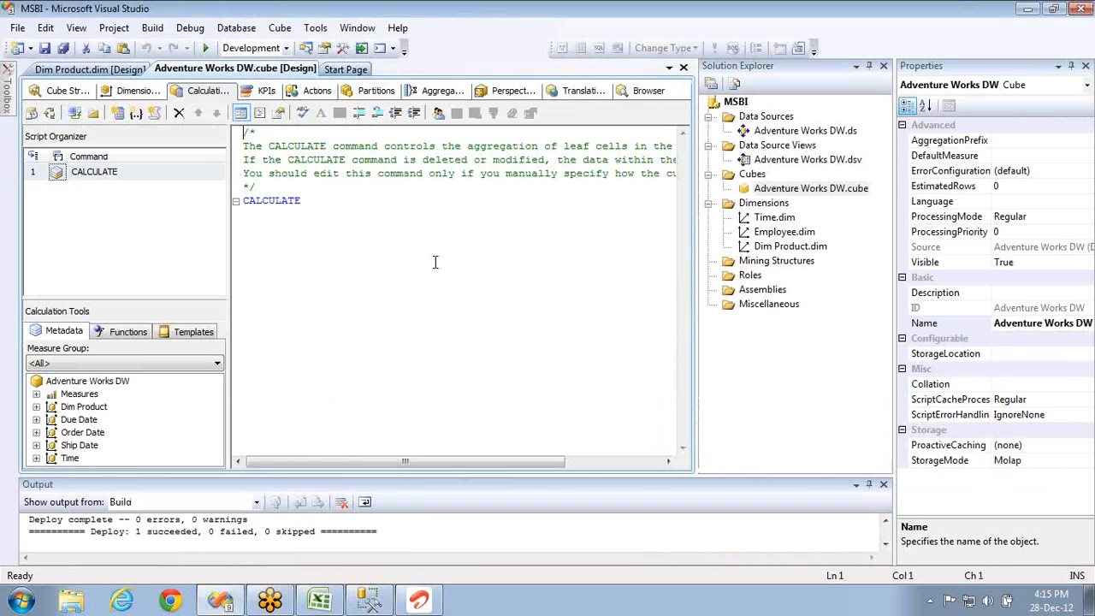